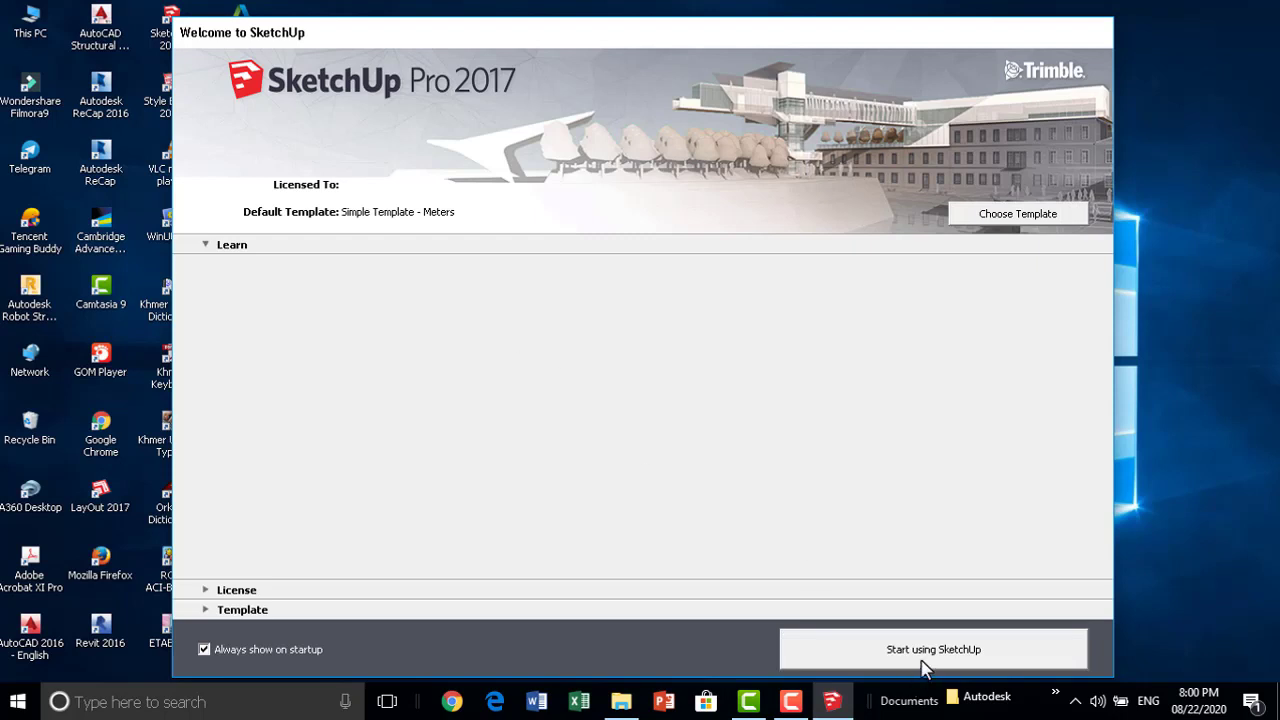
Dismiss the Welcome window and begin a new, empty untitled model.
{"action": "left_click", "coordinate": [922, 664]}
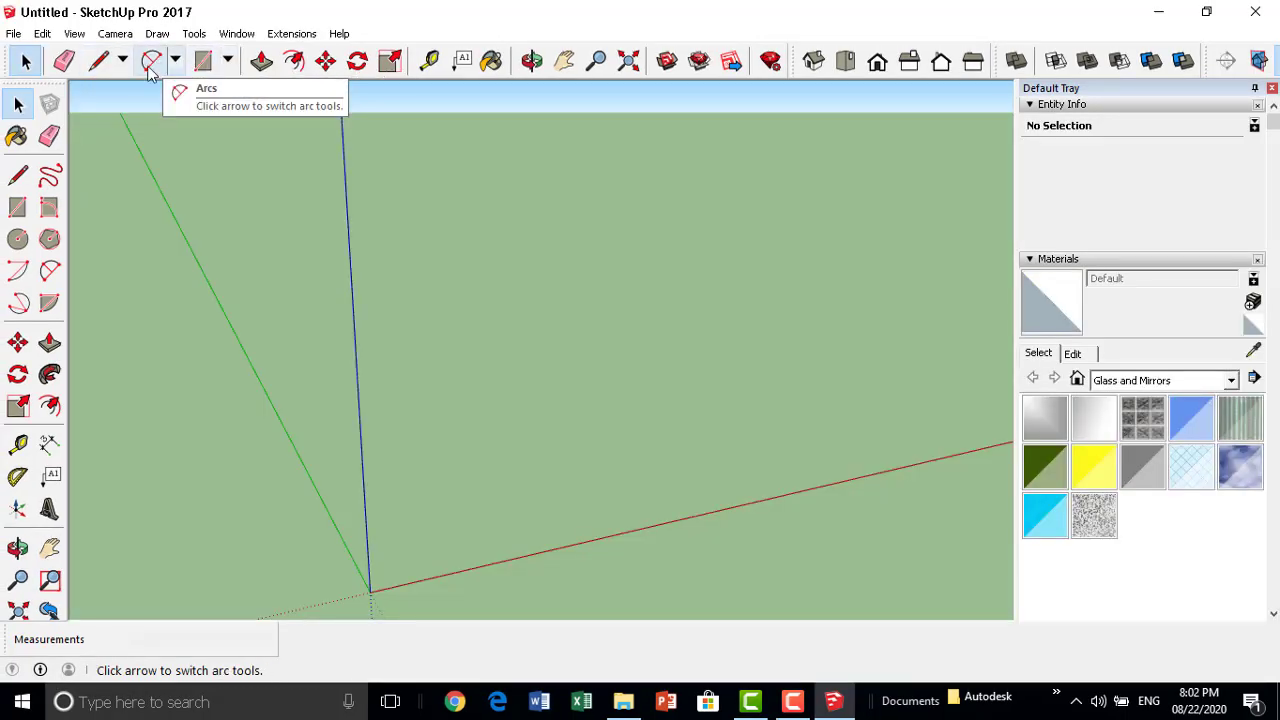
Browse the Shapes, Arc and Line tool lists, ending with the Shapes list shown.
{"action": "left_click", "coordinate": [228, 62]}
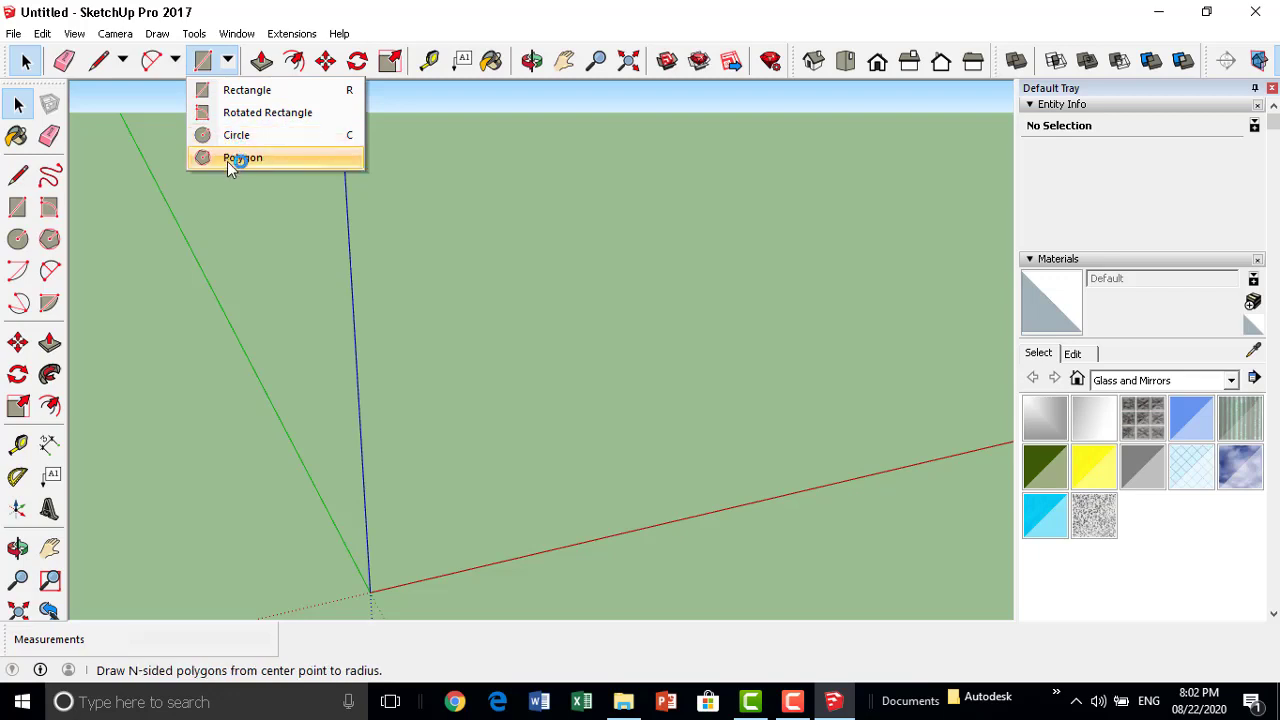
{"action": "left_click", "coordinate": [175, 60]}
{"action": "left_click", "coordinate": [175, 60]}
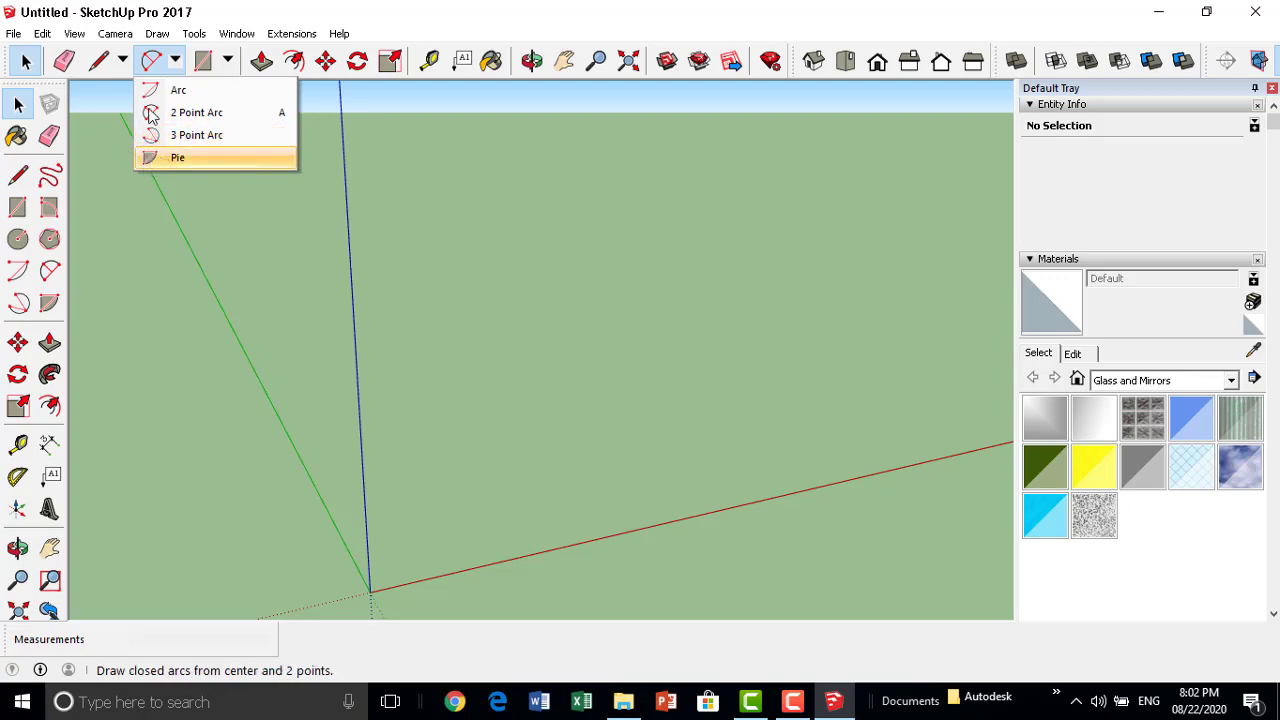
{"action": "left_click", "coordinate": [116, 62]}
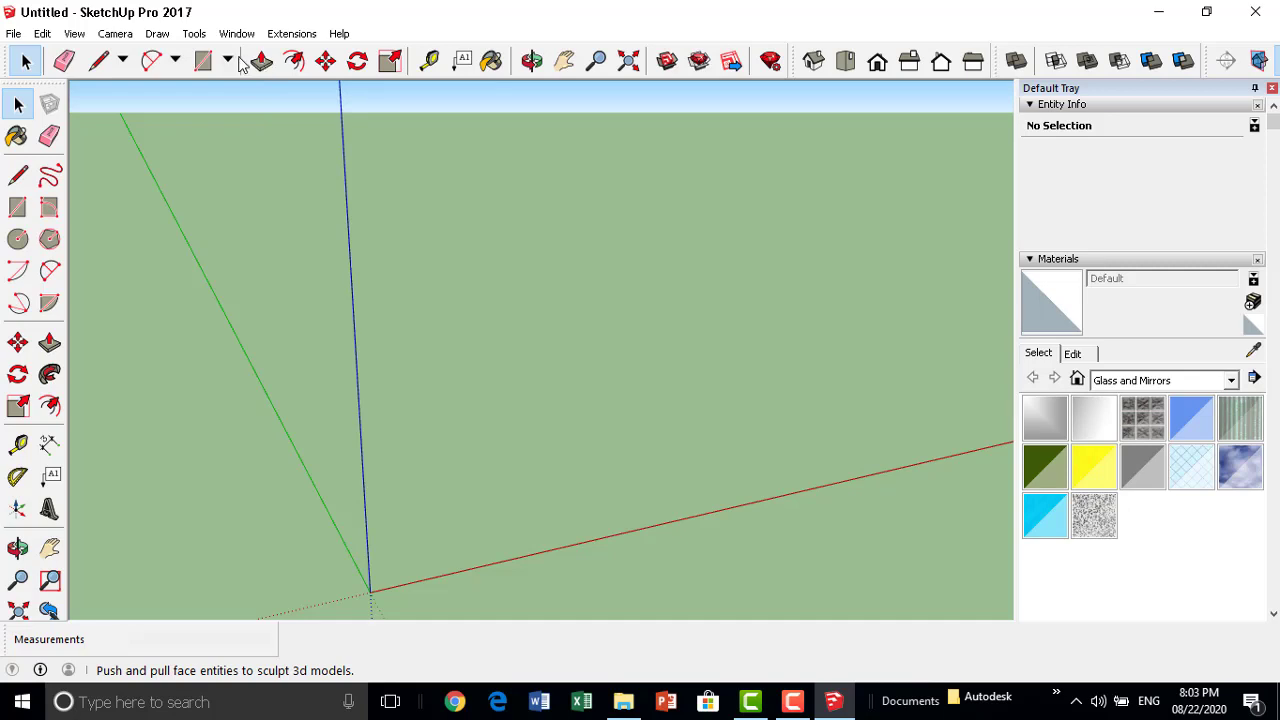
{"action": "left_click", "coordinate": [228, 61]}
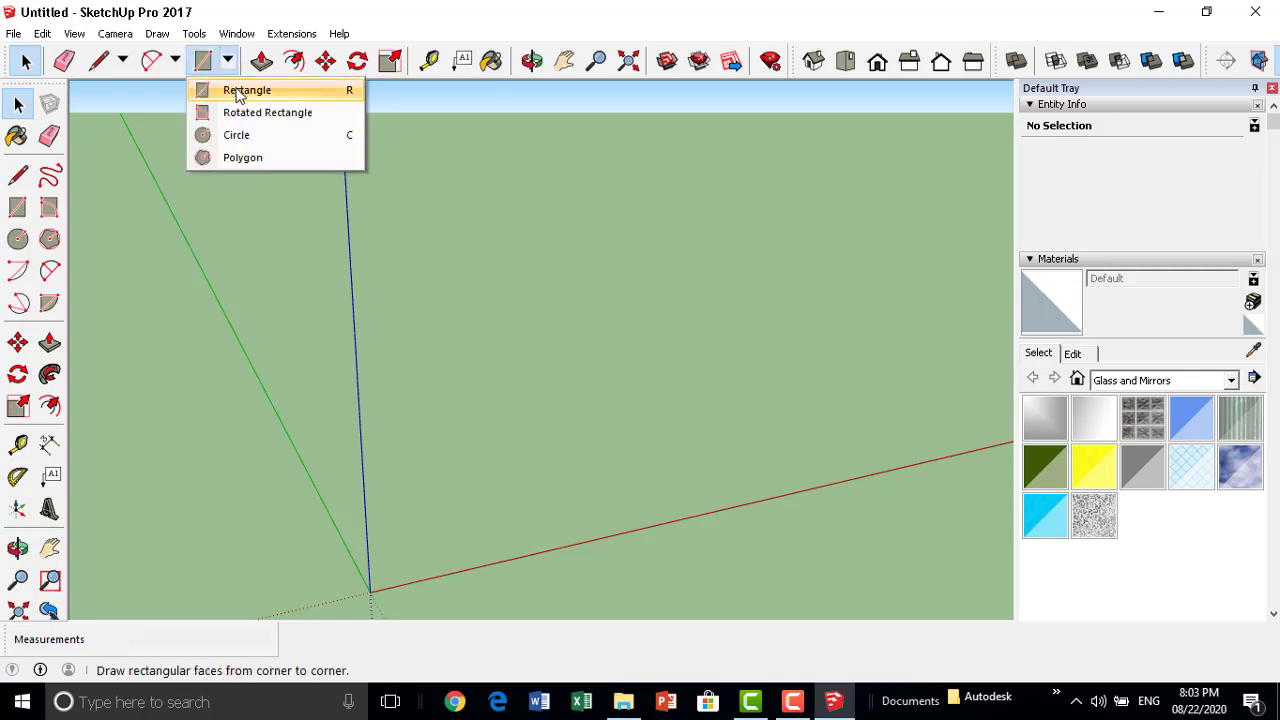
Draw a rectangle on the ground plane near the axes origin.
{"action": "left_click", "coordinate": [238, 91]}
{"action": "left_click", "coordinate": [377, 496]}
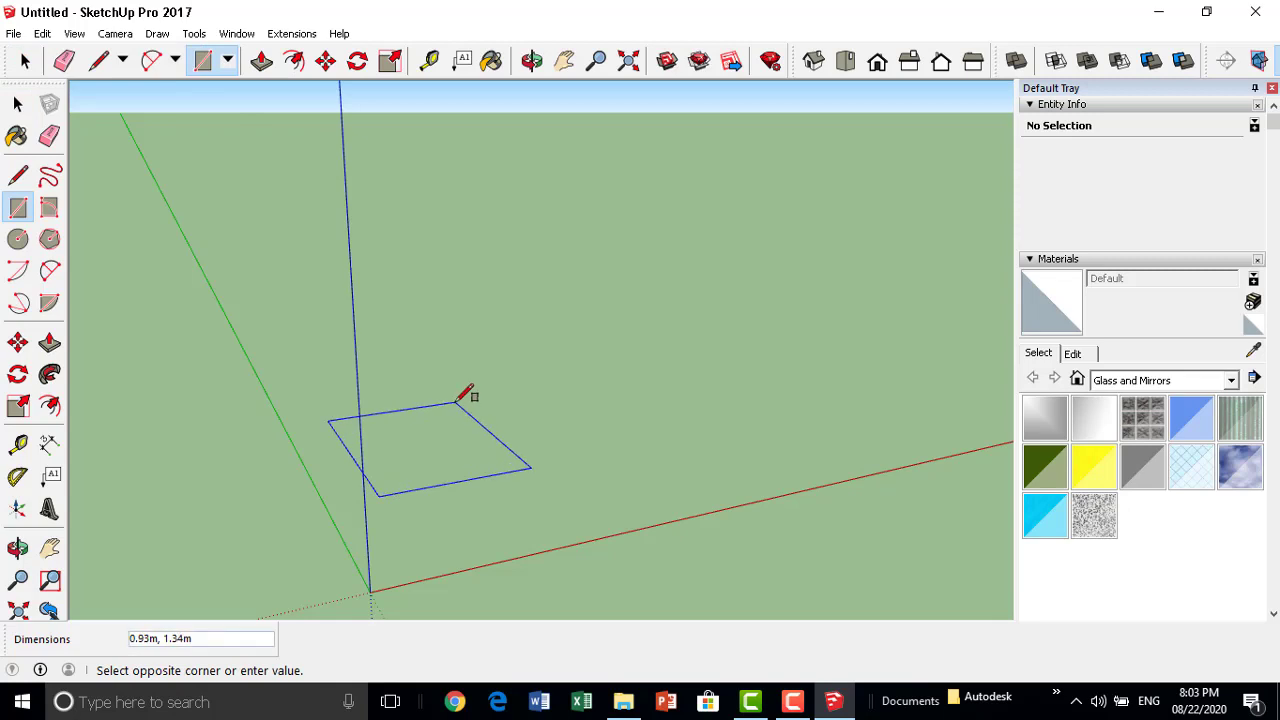
{"action": "left_click", "coordinate": [457, 402]}
{"action": "middle_click_drag", "start_coordinate": [457, 400], "coordinate": [293, 382]}
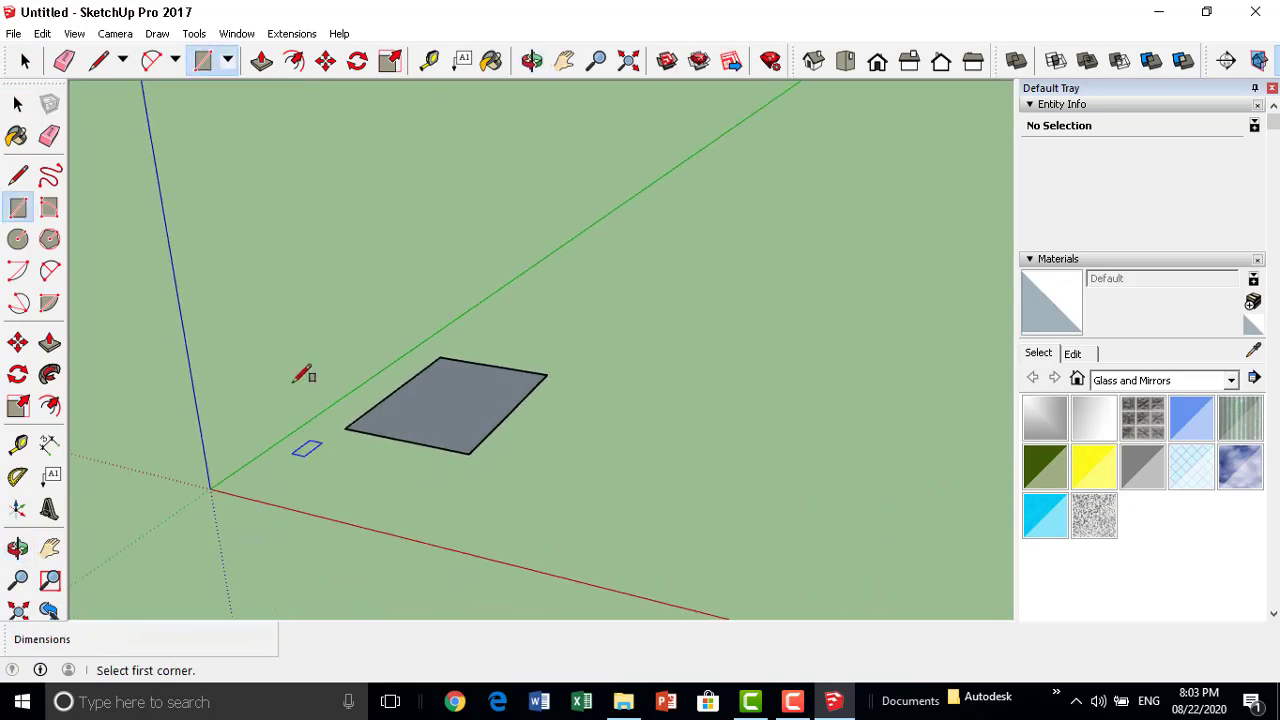
Push/pull the rectangle upward into a box 1.31m tall.
{"action": "left_click", "coordinate": [262, 62]}
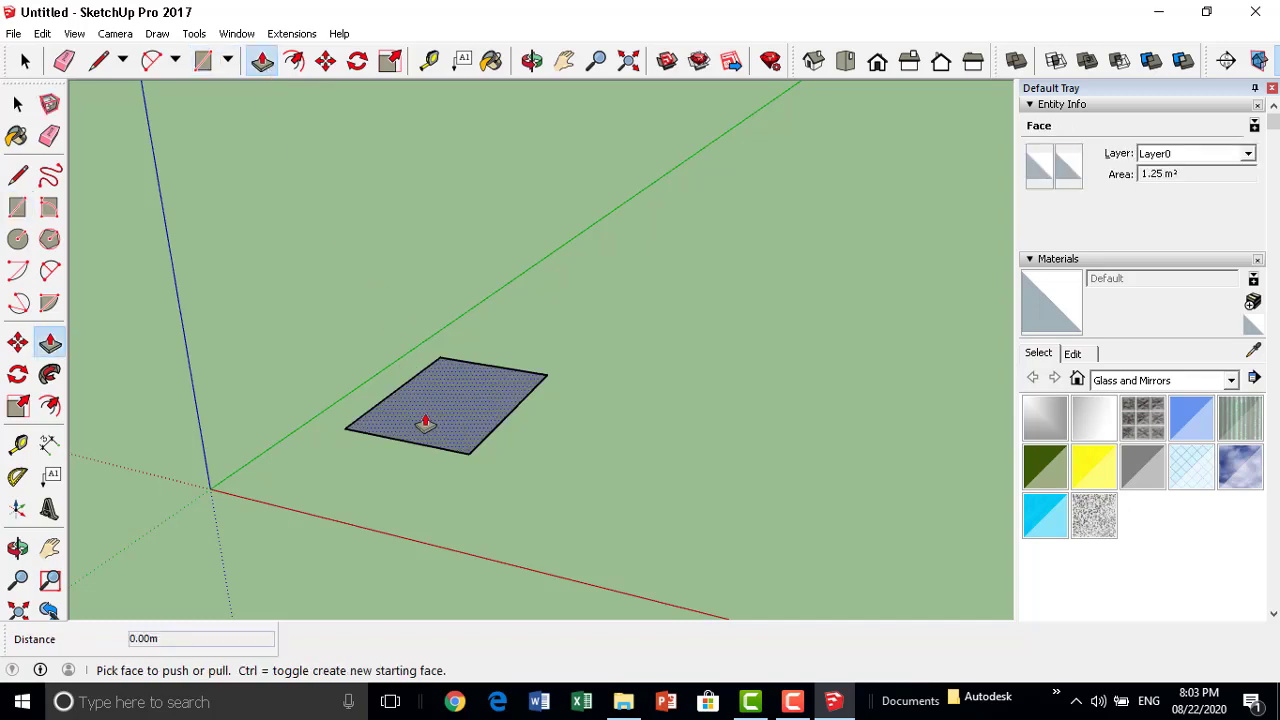
{"action": "middle_click_drag", "start_coordinate": [390, 427], "coordinate": [554, 434]}
{"action": "mouse_move", "coordinate": [457, 429]}
{"action": "middle_mouse_down"}
{"action": "mouse_move", "coordinate": [460, 471]}
{"action": "mouse_move", "coordinate": [427, 449]}
{"action": "middle_mouse_up"}
{"action": "scroll", "coordinate": [427, 449], "scroll_direction": "up", "scroll_amount": 2}
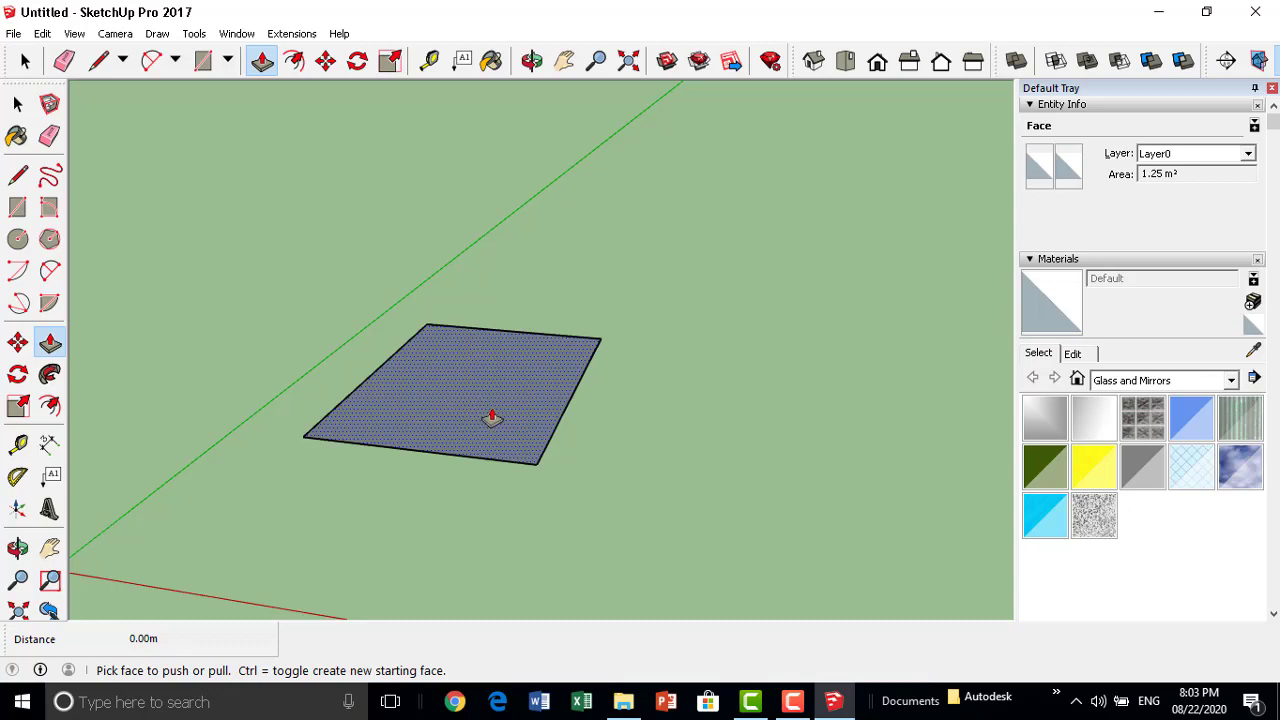
{"action": "left_click_drag", "start_coordinate": [492, 418], "coordinate": [481, 207]}
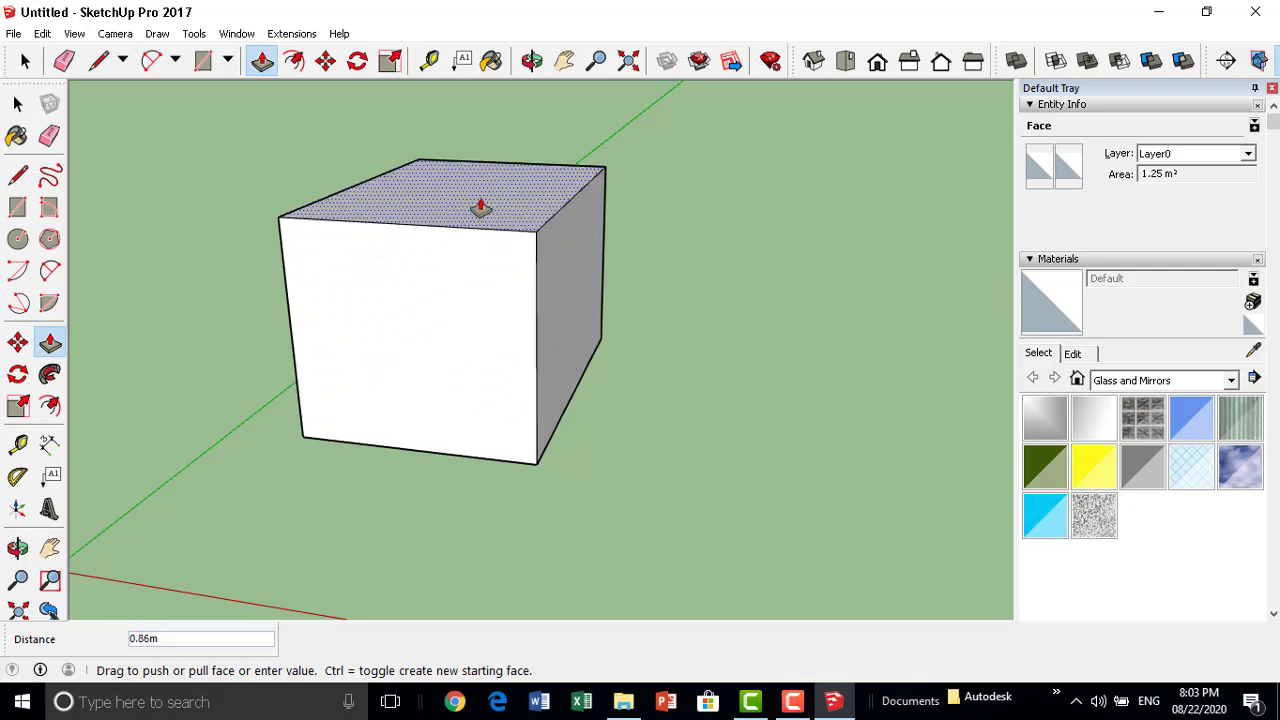
{"action": "mouse_move", "coordinate": [481, 207]}
{"action": "middle_mouse_down"}
{"action": "mouse_move", "coordinate": [431, 233]}
{"action": "mouse_move", "coordinate": [440, 263]}
{"action": "mouse_move", "coordinate": [671, 246]}
{"action": "mouse_move", "coordinate": [549, 246]}
{"action": "middle_mouse_up"}
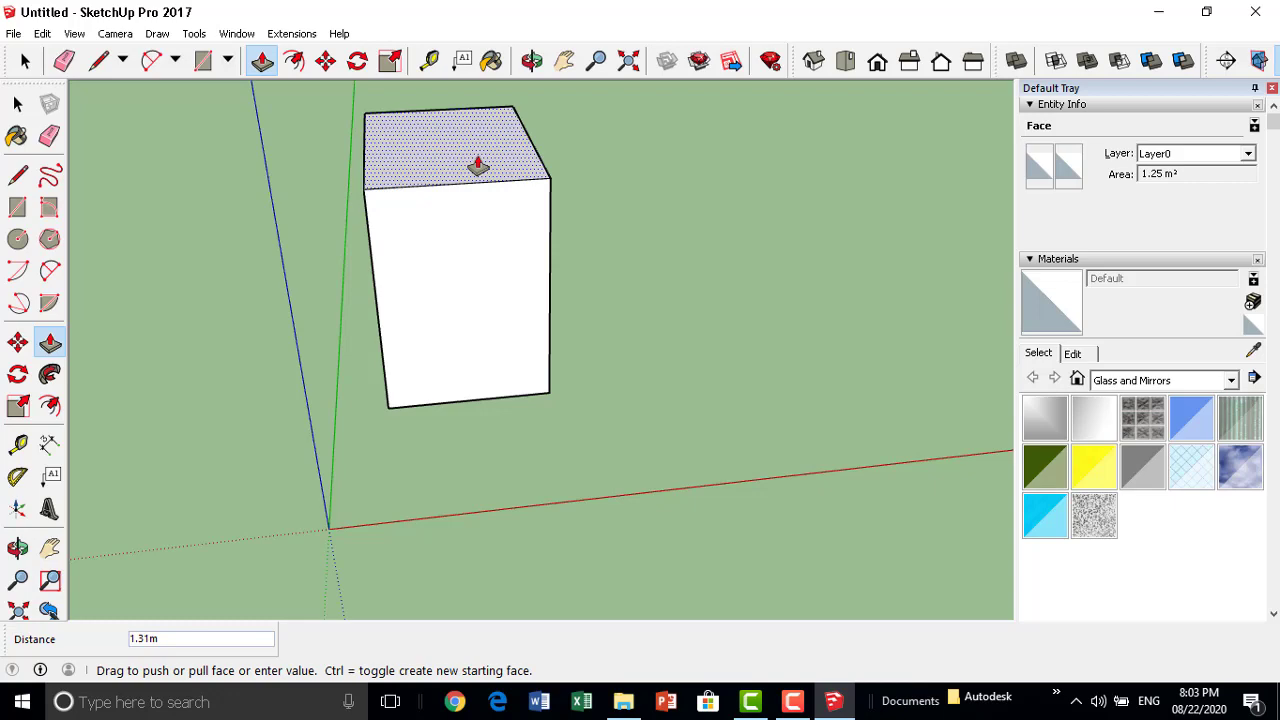
{"action": "left_click", "coordinate": [478, 165]}
Lengthen the box by pulling its end faces out, one by 0.88m.
{"action": "mouse_move", "coordinate": [629, 243]}
{"action": "middle_mouse_down"}
{"action": "mouse_move", "coordinate": [457, 309]}
{"action": "mouse_move", "coordinate": [500, 306]}
{"action": "mouse_move", "coordinate": [535, 278]}
{"action": "mouse_move", "coordinate": [406, 277]}
{"action": "middle_mouse_up"}
{"action": "left_click", "coordinate": [443, 294]}
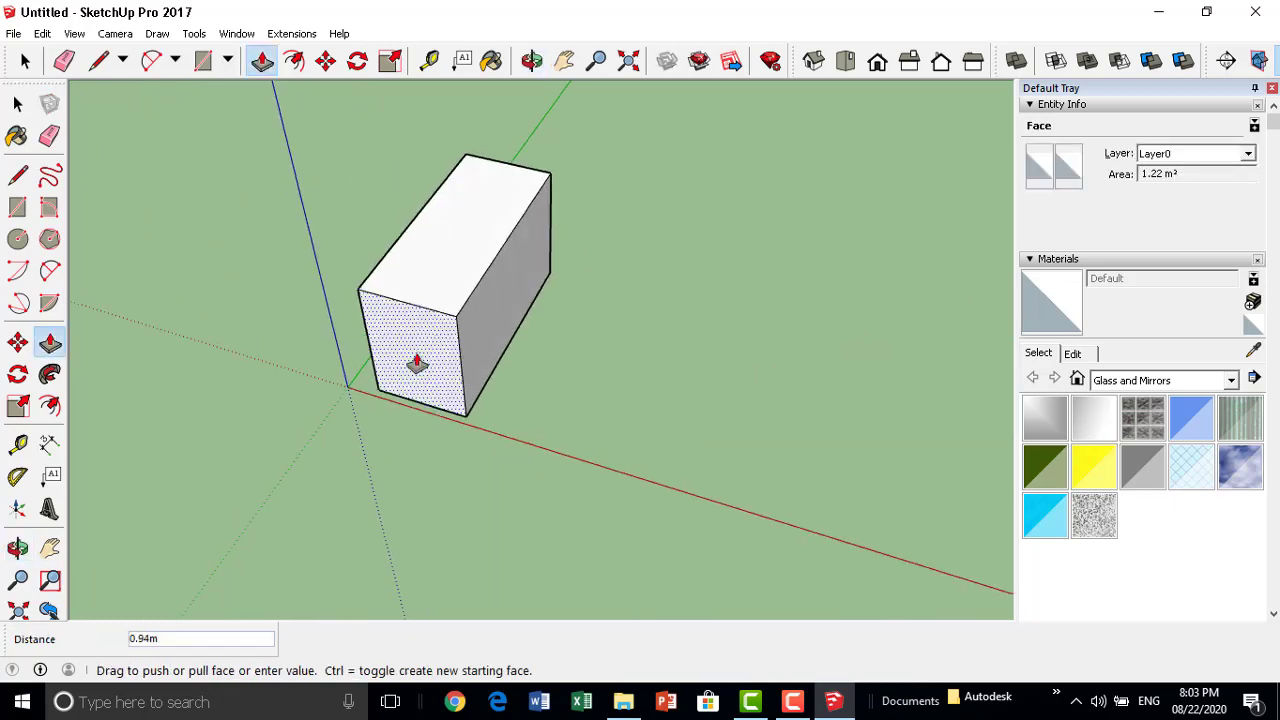
{"action": "left_click", "coordinate": [417, 363]}
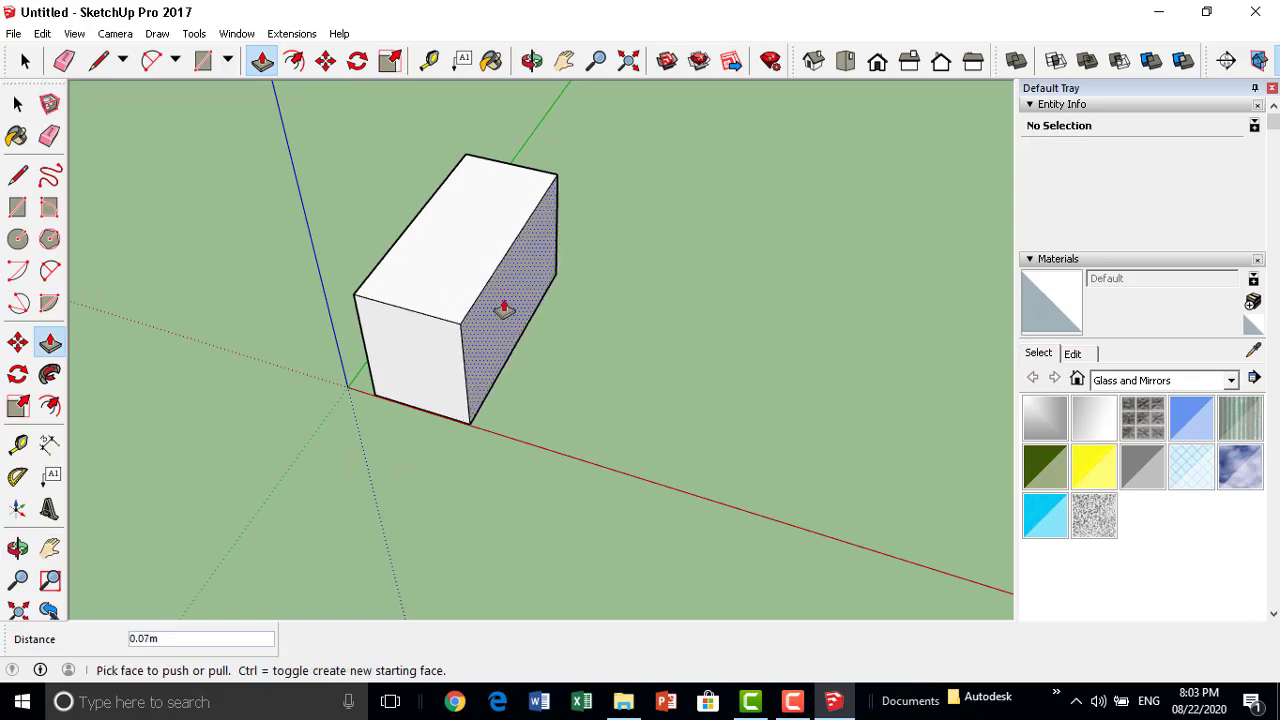
{"action": "mouse_move", "coordinate": [603, 331]}
{"action": "middle_mouse_down"}
{"action": "mouse_move", "coordinate": [426, 289]}
{"action": "mouse_move", "coordinate": [506, 280]}
{"action": "mouse_move", "coordinate": [723, 351]}
{"action": "mouse_move", "coordinate": [671, 334]}
{"action": "middle_mouse_up"}
{"action": "left_click", "coordinate": [671, 334]}
{"action": "left_click", "coordinate": [751, 377]}
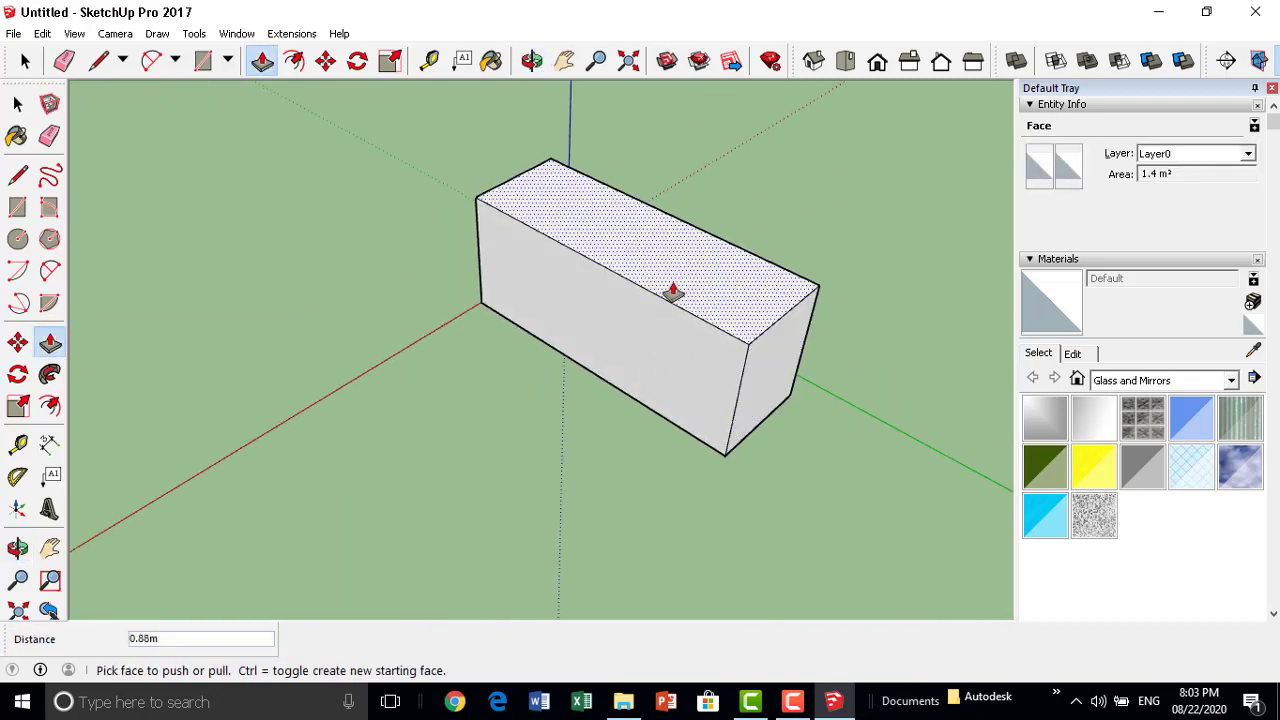
Raise the box's top face and pull its long face out to 0.65m.
{"action": "left_click", "coordinate": [672, 291]}
{"action": "left_click", "coordinate": [660, 215]}
{"action": "mouse_move", "coordinate": [589, 334]}
{"action": "middle_mouse_down"}
{"action": "mouse_move", "coordinate": [857, 423]}
{"action": "mouse_move", "coordinate": [651, 316]}
{"action": "mouse_move", "coordinate": [314, 286]}
{"action": "mouse_move", "coordinate": [534, 194]}
{"action": "middle_mouse_up"}
{"action": "left_click", "coordinate": [360, 211]}
{"action": "left_click", "coordinate": [346, 150]}
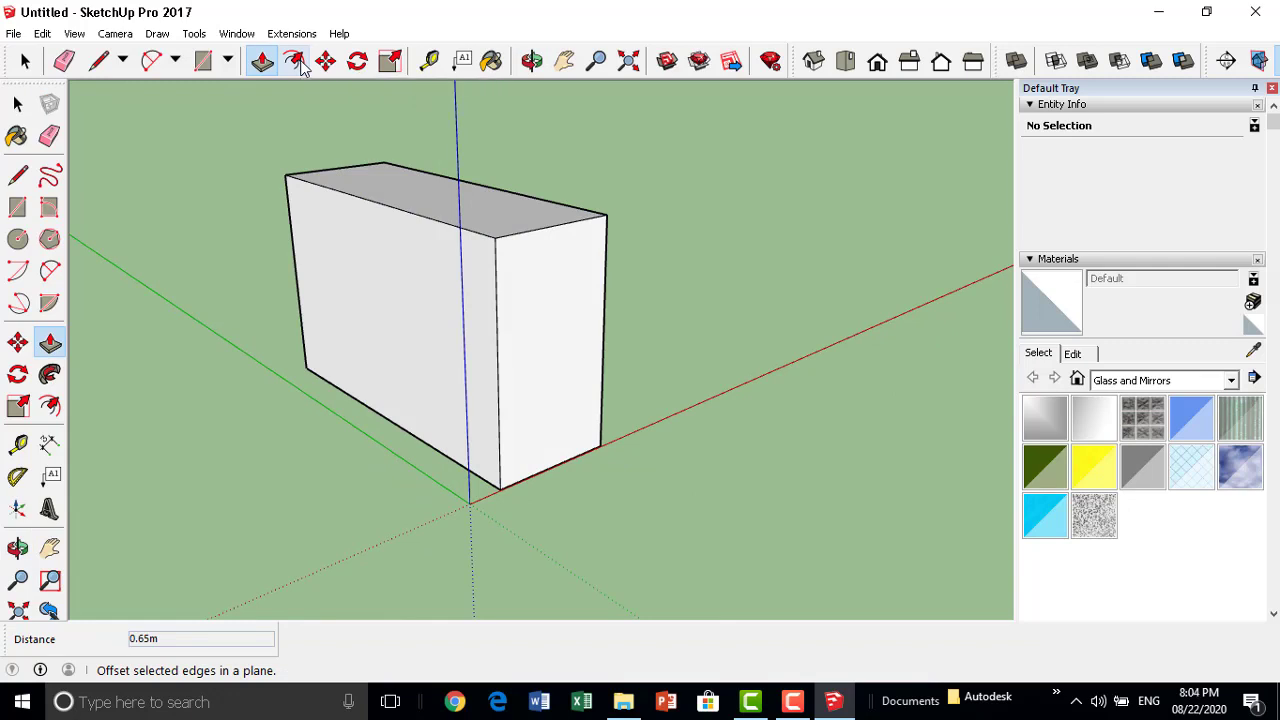
Offset an inset rectangle outline inward on the box's end face.
{"action": "left_click", "coordinate": [295, 62]}
{"action": "mouse_move", "coordinate": [309, 386]}
{"action": "middle_mouse_down"}
{"action": "mouse_move", "coordinate": [733, 367]}
{"action": "mouse_move", "coordinate": [640, 391]}
{"action": "middle_mouse_up"}
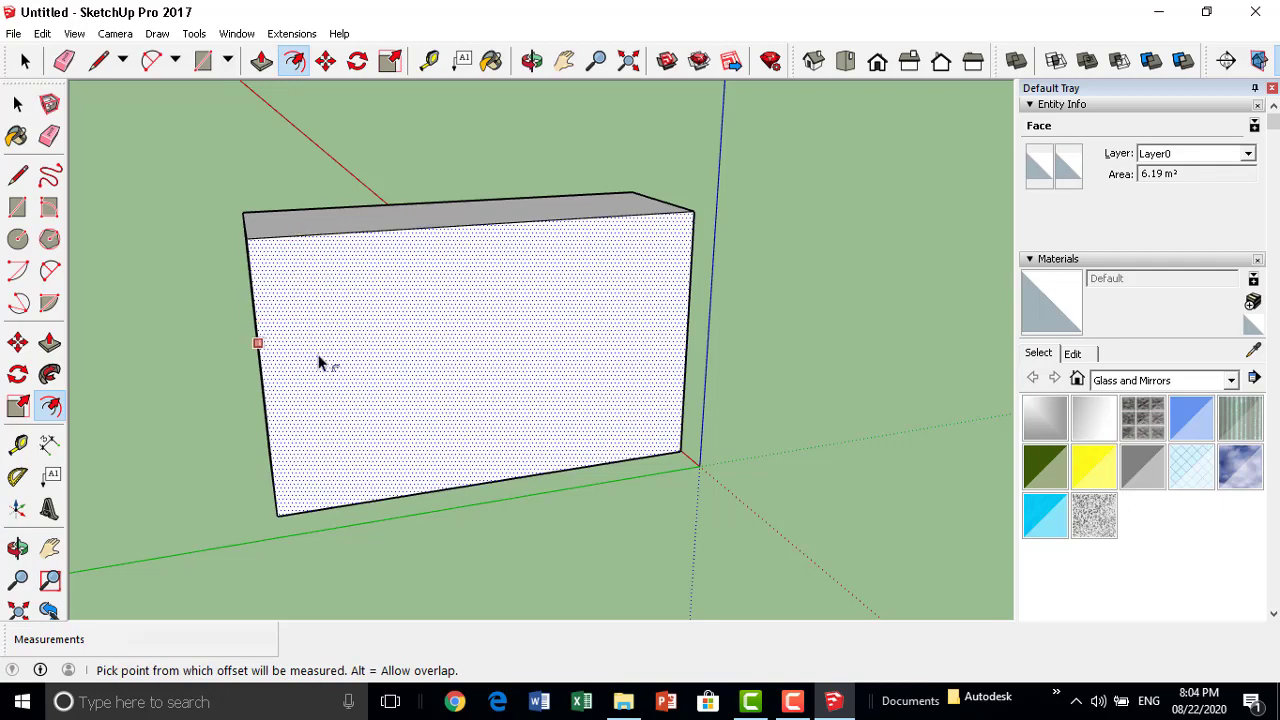
{"action": "middle_click_drag", "start_coordinate": [323, 363], "coordinate": [643, 357]}
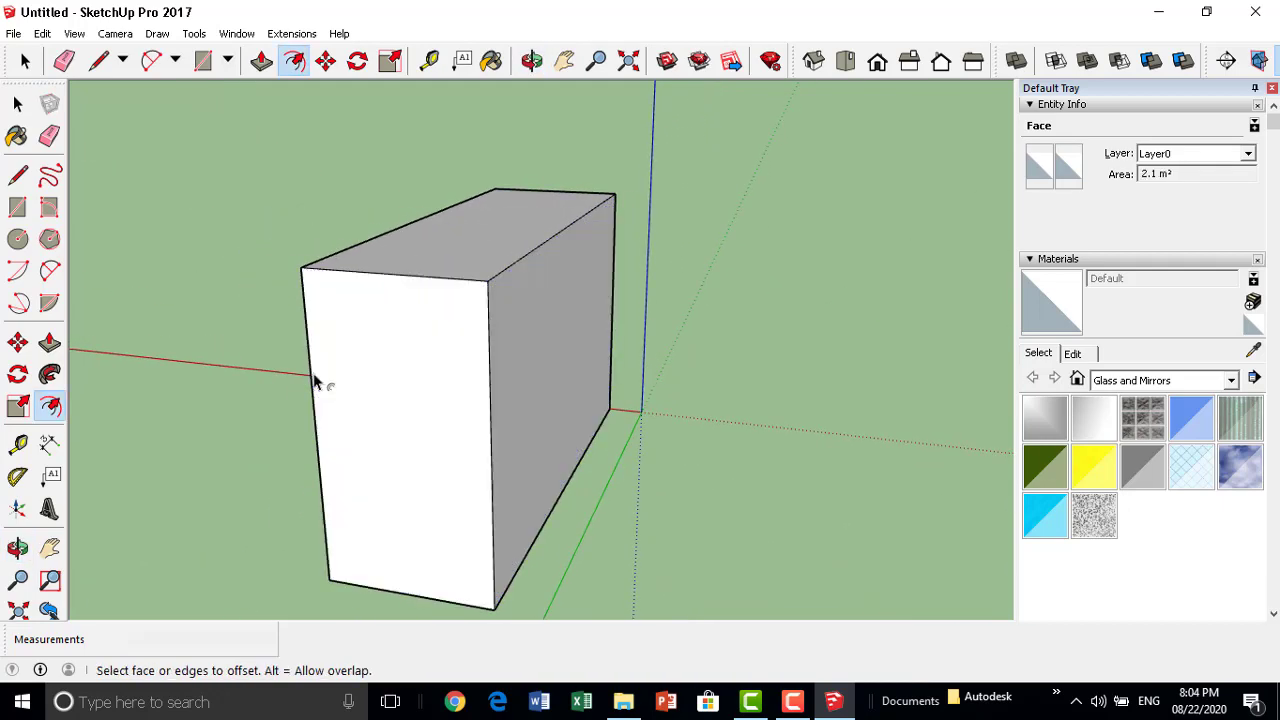
{"action": "left_click", "coordinate": [319, 379]}
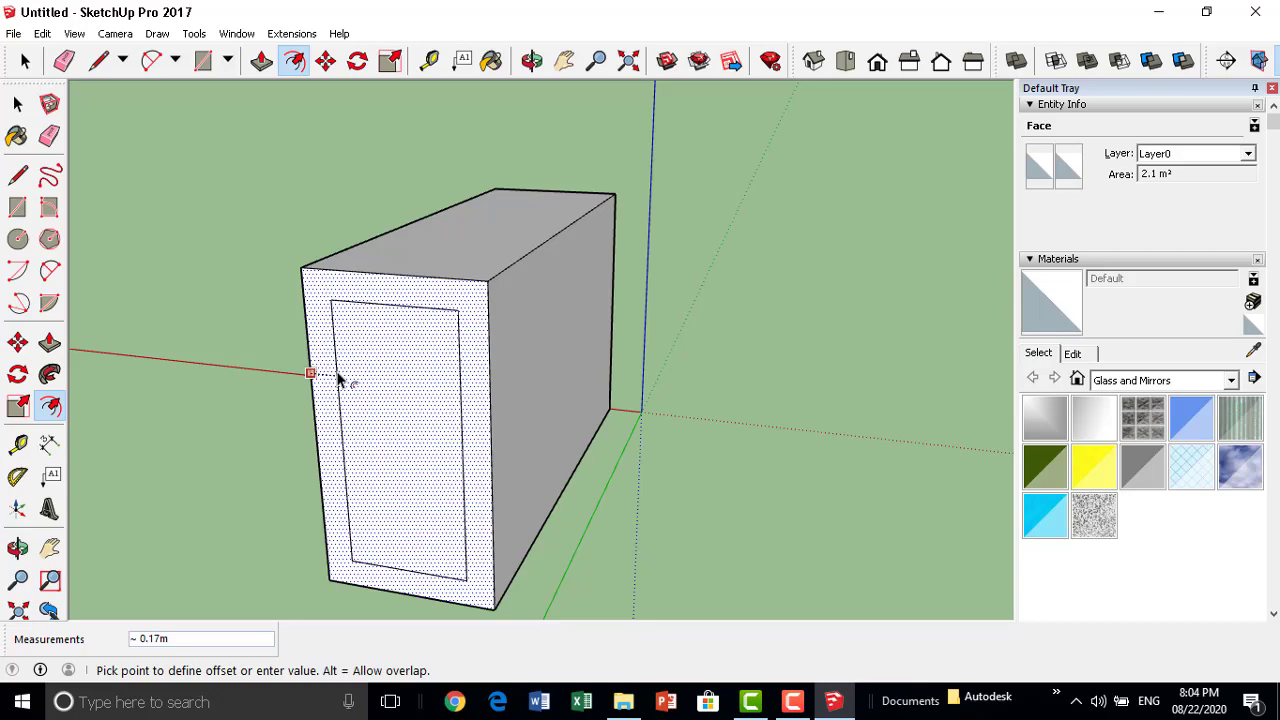
{"action": "left_click", "coordinate": [340, 378]}
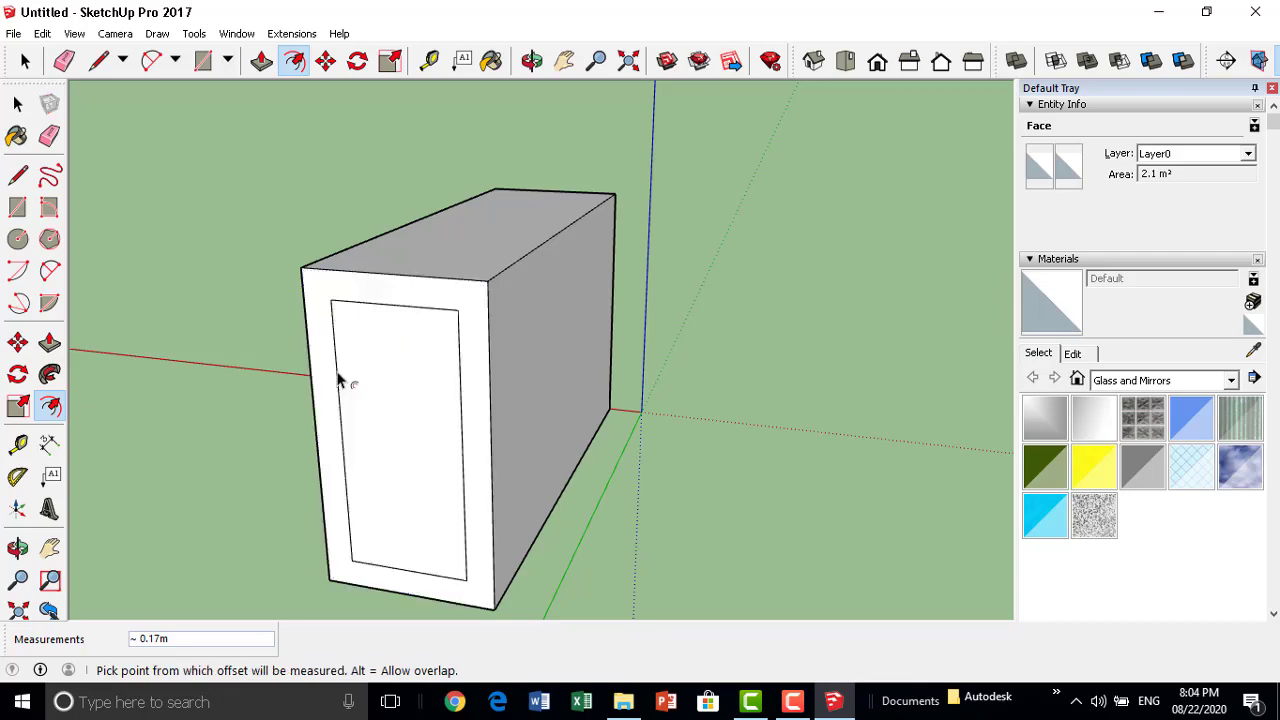
Offset inset outlines on the box's long side face and the other large face.
{"action": "mouse_move", "coordinate": [451, 429]}
{"action": "middle_mouse_down"}
{"action": "mouse_move", "coordinate": [363, 449]}
{"action": "mouse_move", "coordinate": [423, 294]}
{"action": "middle_mouse_up"}
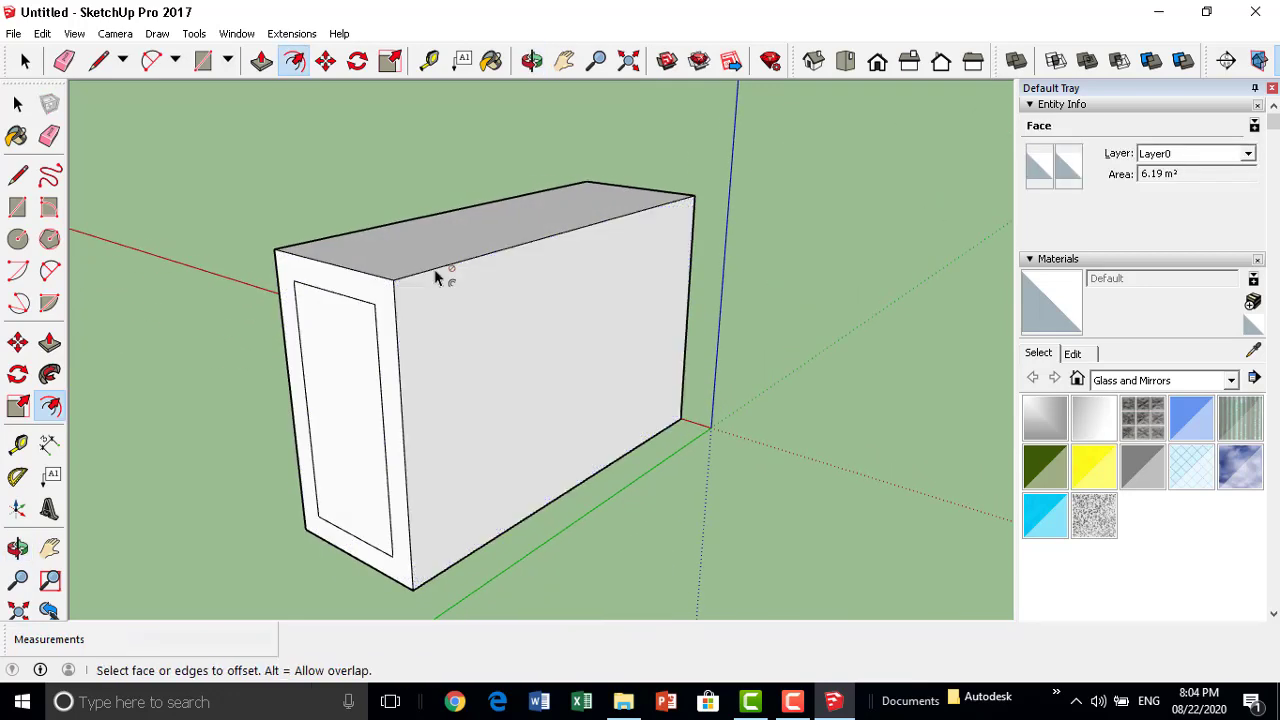
{"action": "left_click", "coordinate": [445, 275]}
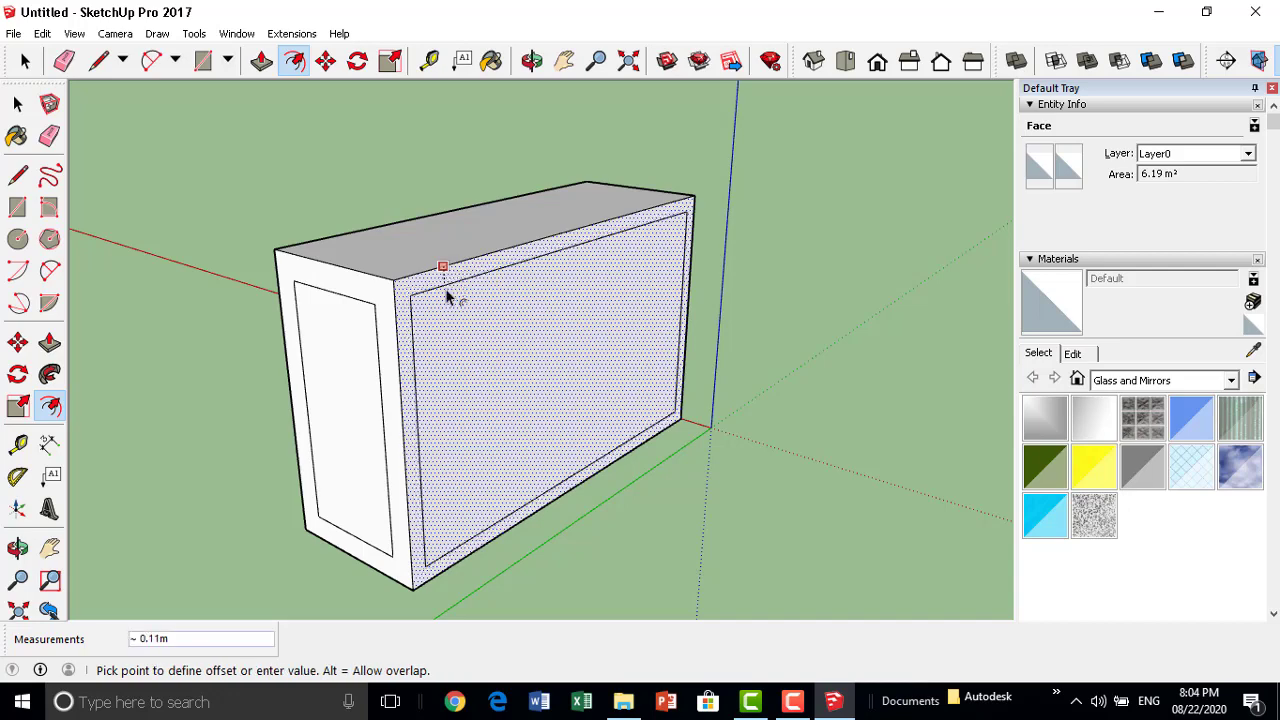
{"action": "left_click", "coordinate": [447, 305]}
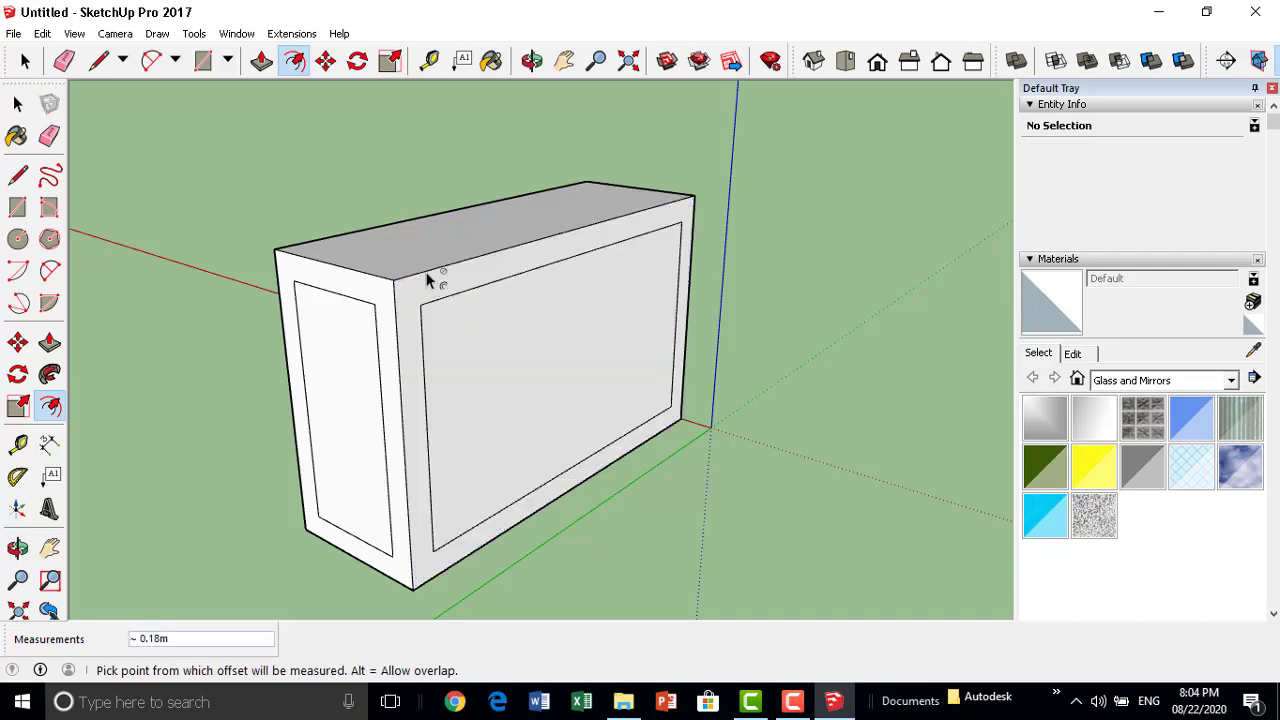
{"action": "mouse_move", "coordinate": [429, 277]}
{"action": "middle_mouse_down"}
{"action": "mouse_move", "coordinate": [637, 309]}
{"action": "mouse_move", "coordinate": [560, 357]}
{"action": "mouse_move", "coordinate": [736, 347]}
{"action": "mouse_move", "coordinate": [554, 277]}
{"action": "middle_mouse_up"}
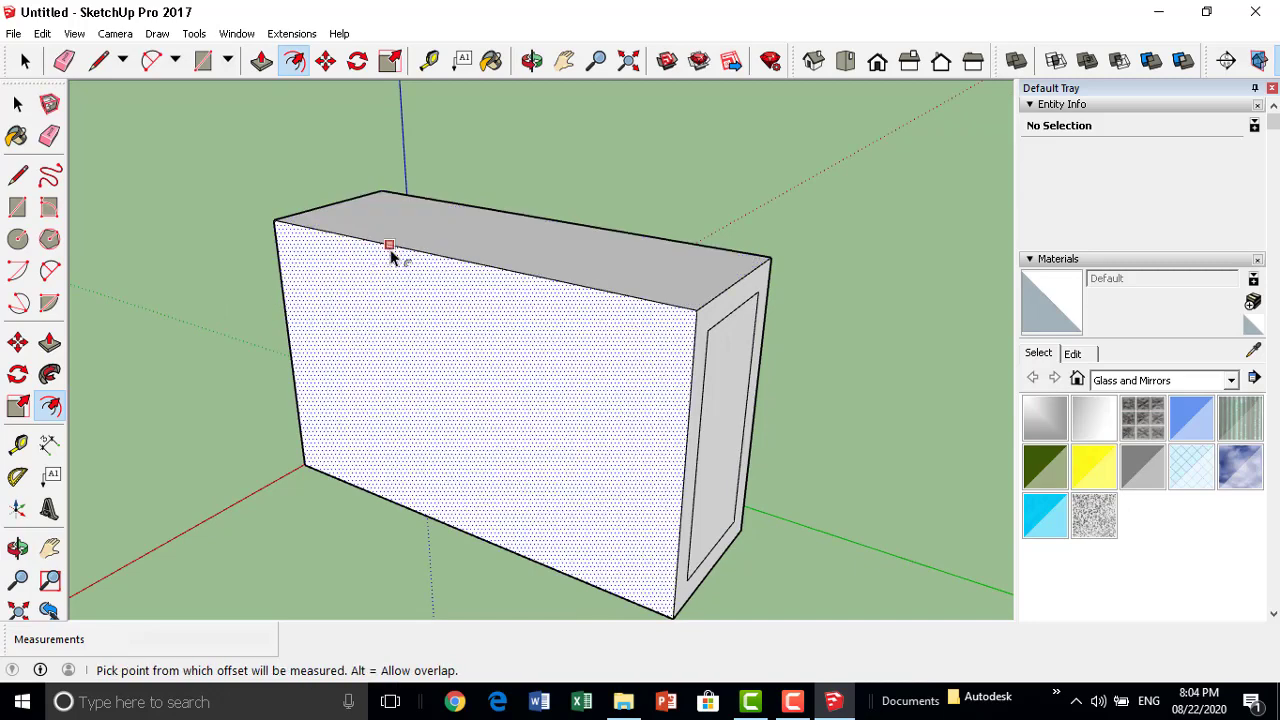
{"action": "left_click", "coordinate": [391, 255]}
{"action": "left_click", "coordinate": [391, 283]}
Offset an inset outline on the box's top face.
{"action": "mouse_move", "coordinate": [391, 283]}
{"action": "middle_mouse_down"}
{"action": "mouse_move", "coordinate": [400, 331]}
{"action": "mouse_move", "coordinate": [551, 338]}
{"action": "middle_mouse_up"}
{"action": "left_click", "coordinate": [548, 322]}
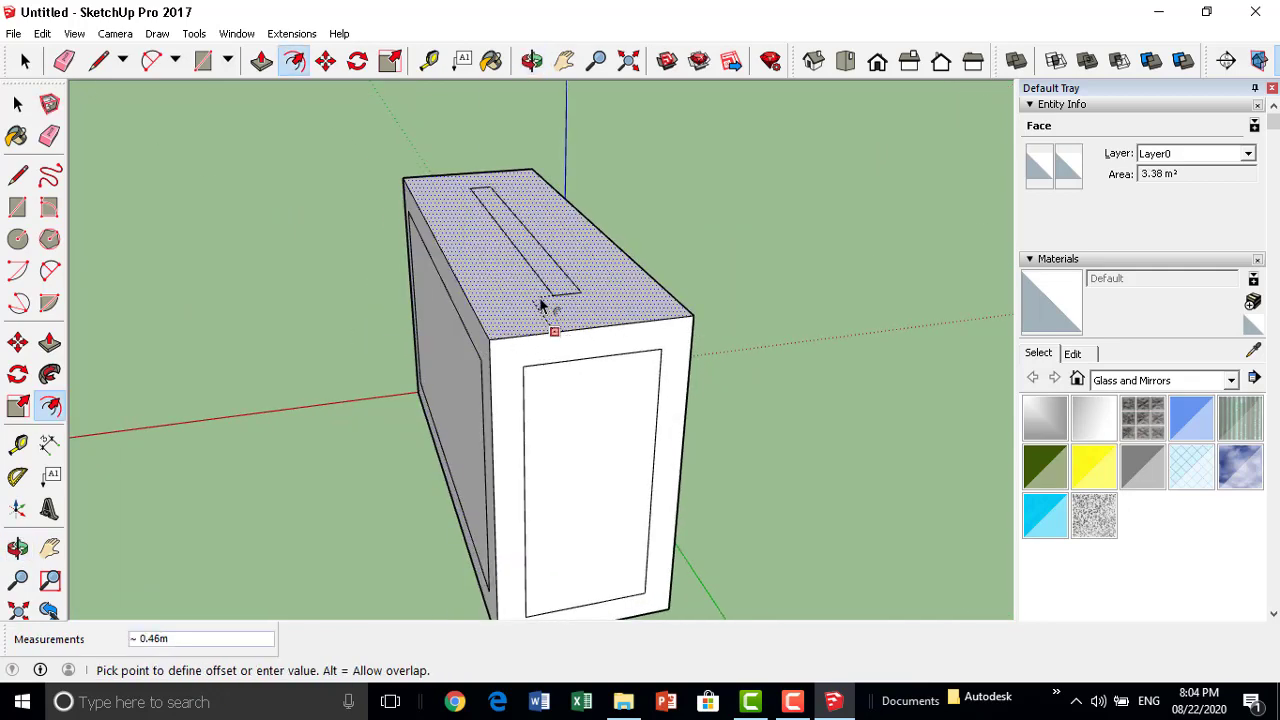
{"action": "left_click", "coordinate": [545, 318]}
{"action": "mouse_move", "coordinate": [634, 309]}
{"action": "middle_mouse_down"}
{"action": "mouse_move", "coordinate": [408, 200]}
{"action": "mouse_move", "coordinate": [357, 291]}
{"action": "mouse_move", "coordinate": [401, 355]}
{"action": "mouse_move", "coordinate": [800, 411]}
{"action": "mouse_move", "coordinate": [820, 400]}
{"action": "mouse_move", "coordinate": [437, 383]}
{"action": "mouse_move", "coordinate": [640, 394]}
{"action": "middle_mouse_up"}
{"action": "key", "text": "f"}
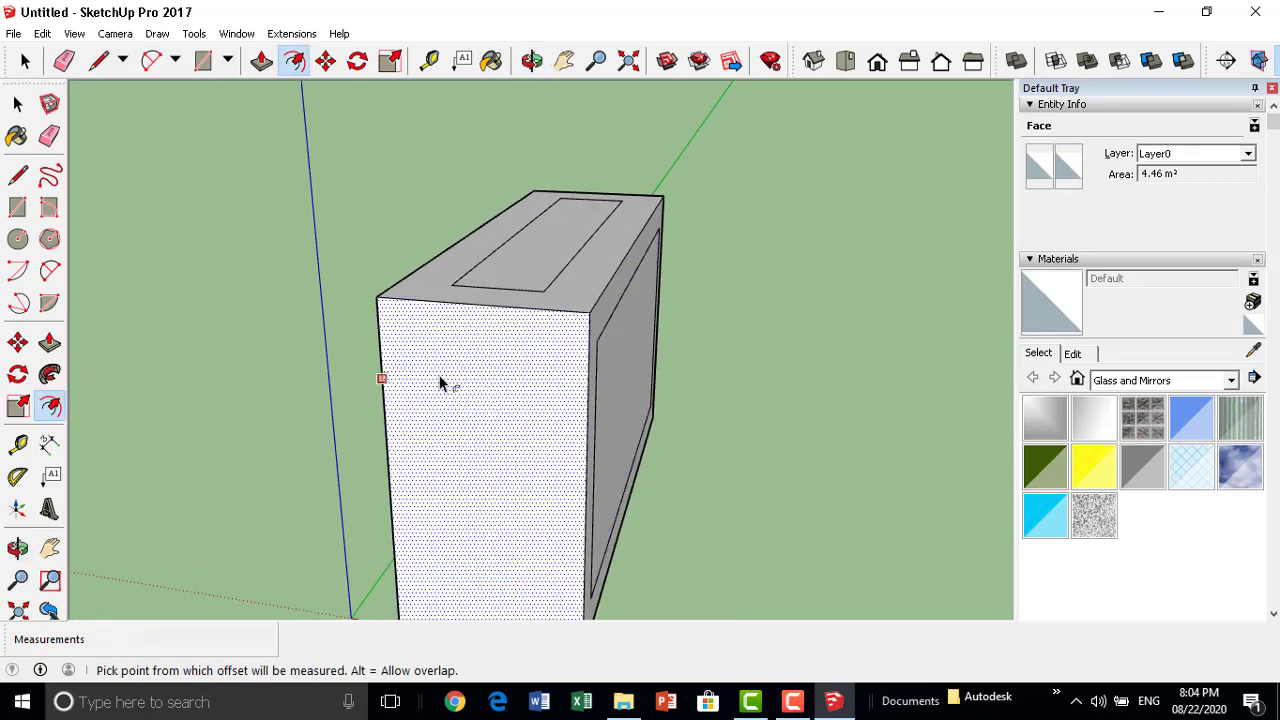
{"action": "mouse_move", "coordinate": [443, 380]}
{"action": "middle_mouse_down"}
{"action": "mouse_move", "coordinate": [686, 423]}
{"action": "mouse_move", "coordinate": [420, 322]}
{"action": "mouse_move", "coordinate": [551, 229]}
{"action": "mouse_move", "coordinate": [500, 286]}
{"action": "mouse_move", "coordinate": [403, 291]}
{"action": "mouse_move", "coordinate": [370, 313]}
{"action": "mouse_move", "coordinate": [371, 337]}
{"action": "middle_mouse_up"}
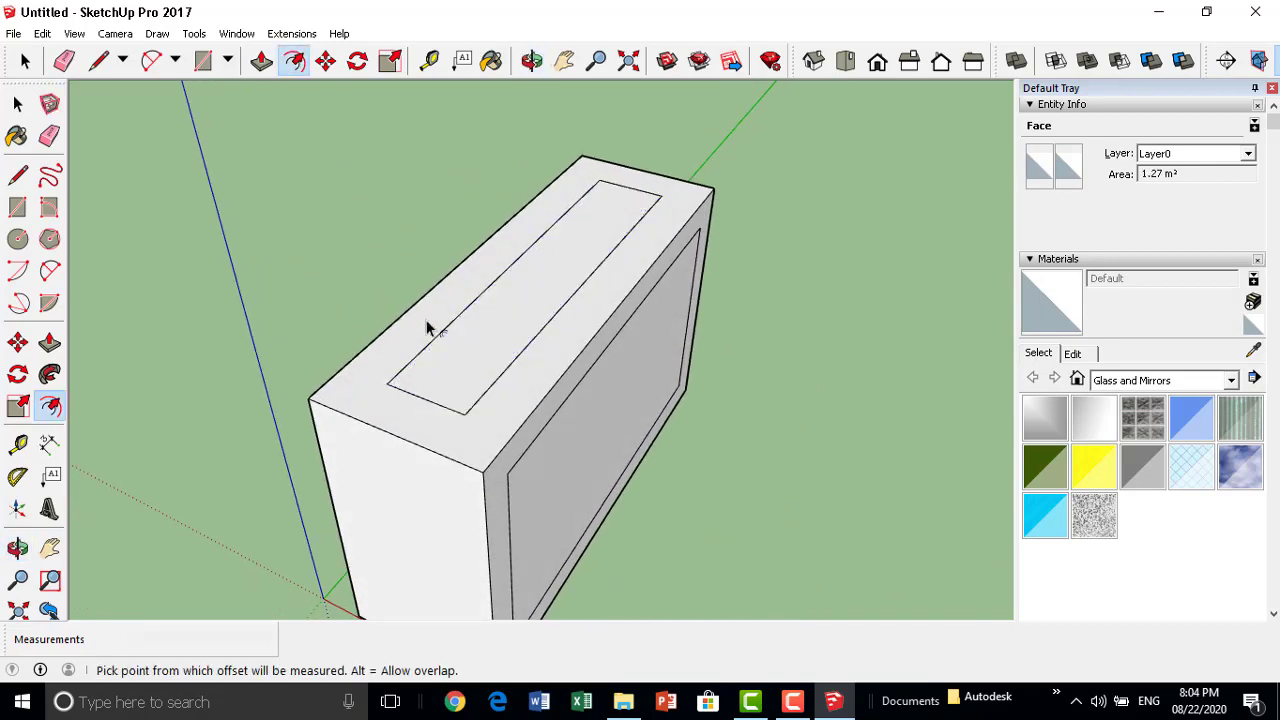
{"action": "scroll", "coordinate": [374, 207], "scroll_direction": "down", "scroll_amount": 4}
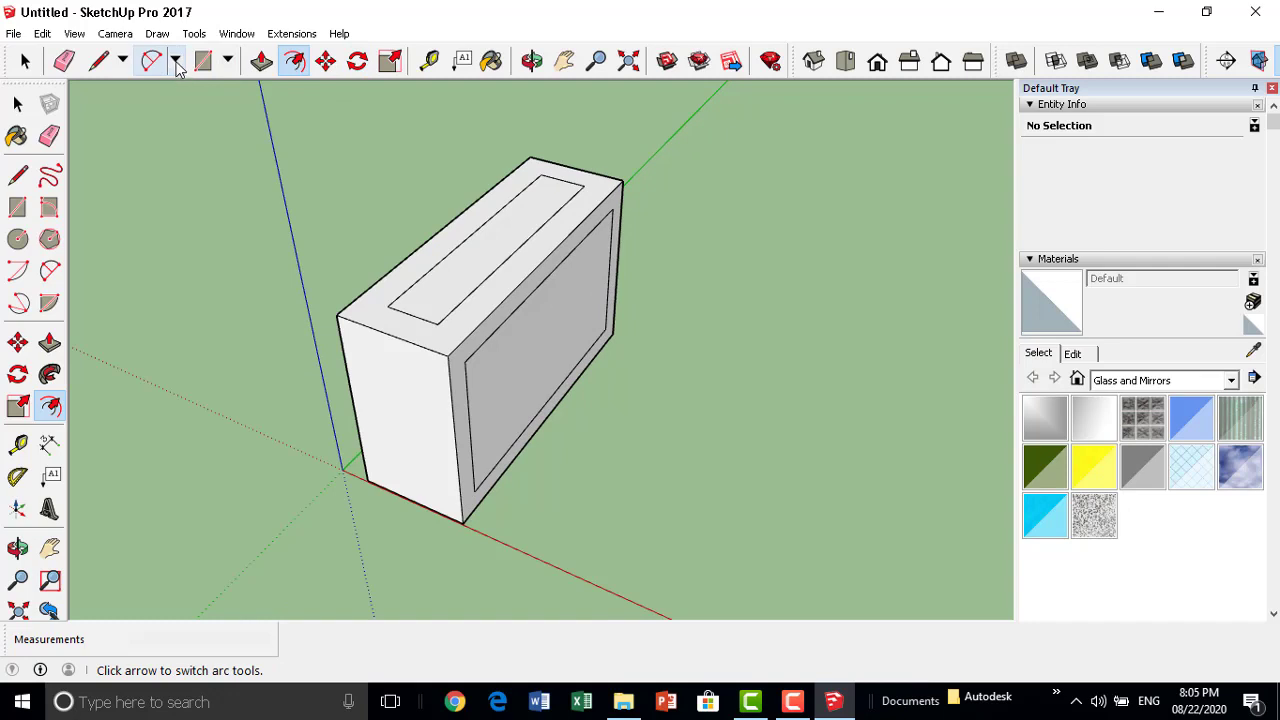
Draw a 0.92m circle on the ground beside the box.
{"action": "left_click", "coordinate": [228, 60]}
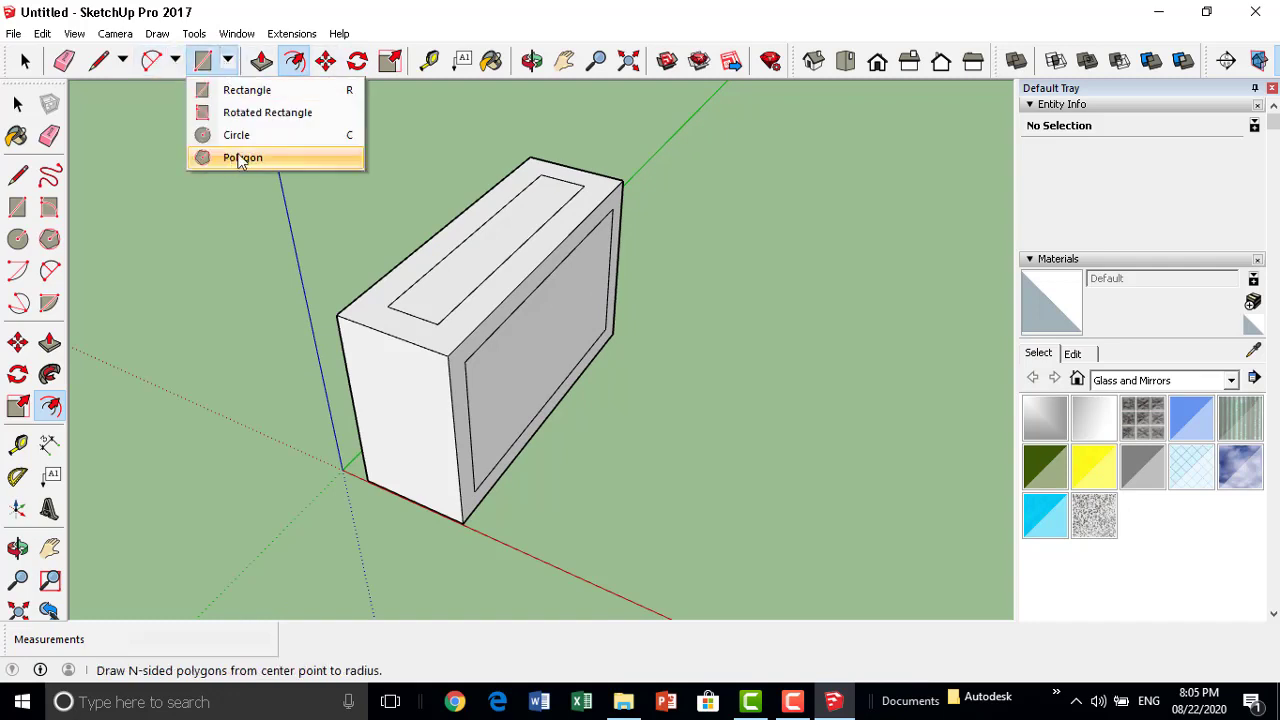
{"action": "left_click", "coordinate": [240, 135]}
{"action": "left_click", "coordinate": [721, 468]}
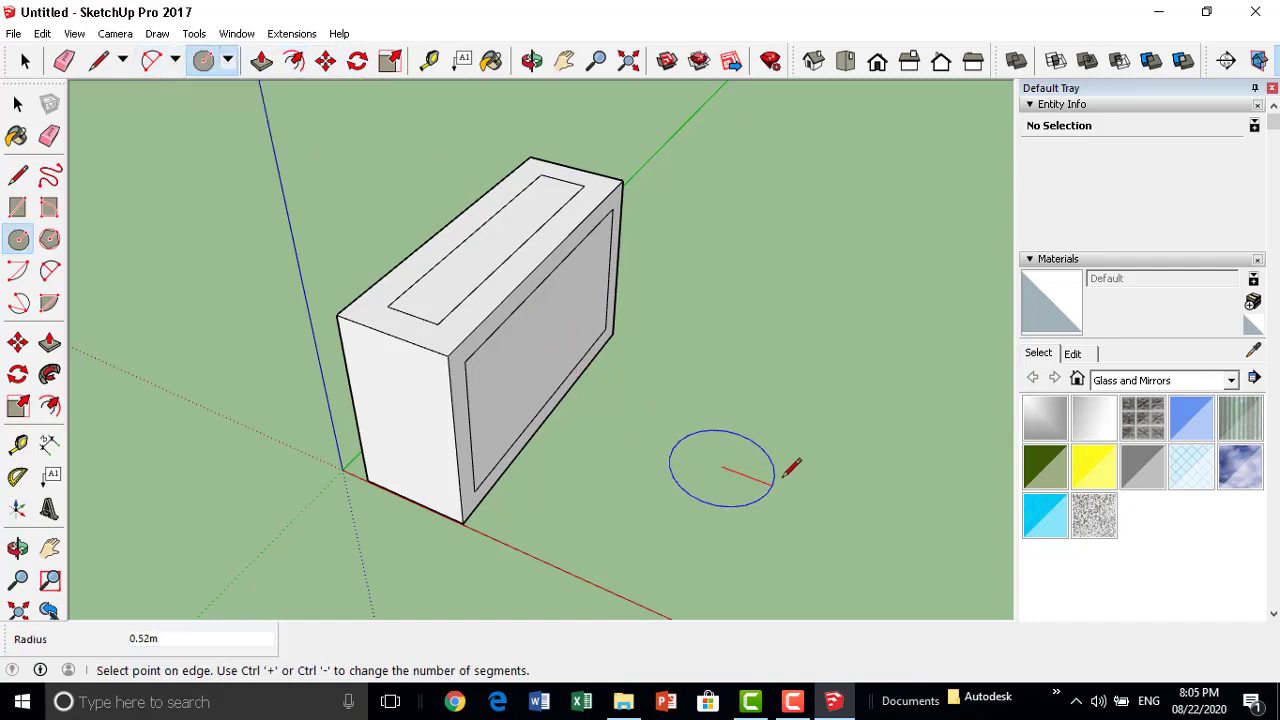
{"action": "left_click", "coordinate": [822, 472]}
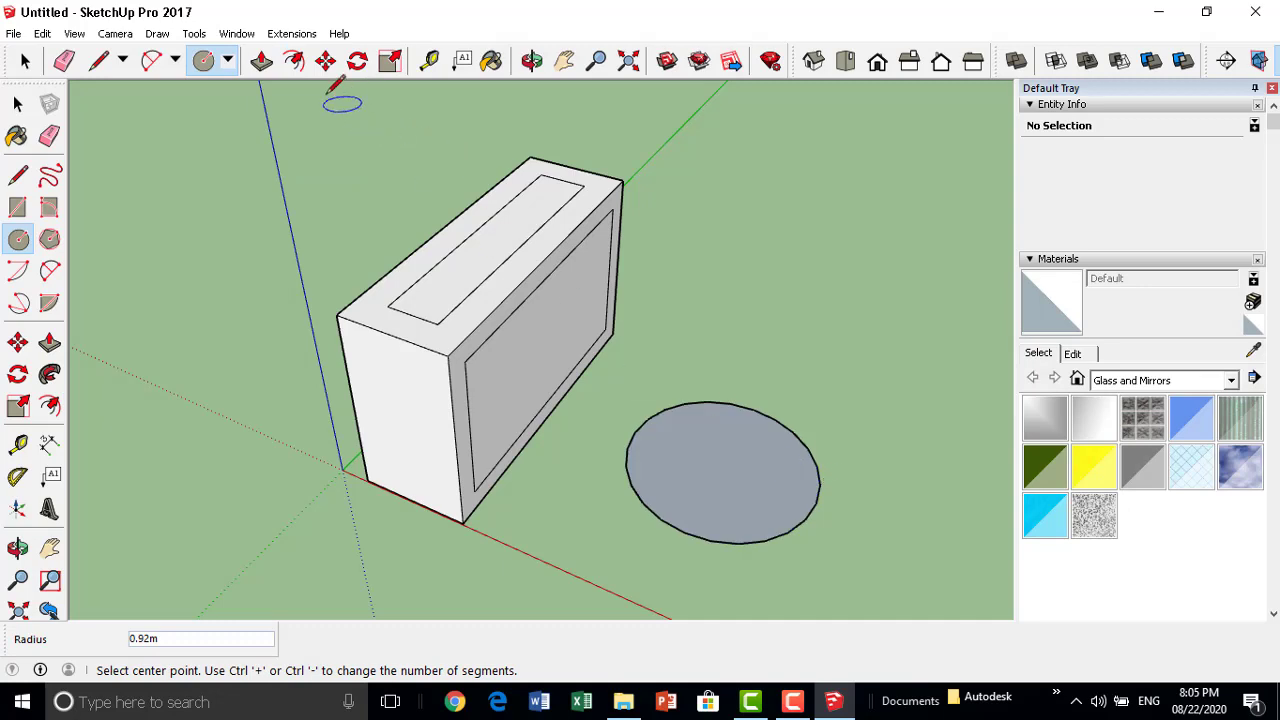
Offset the circle's edge about 0.19m inward to form an inner ring.
{"action": "left_click", "coordinate": [706, 410]}
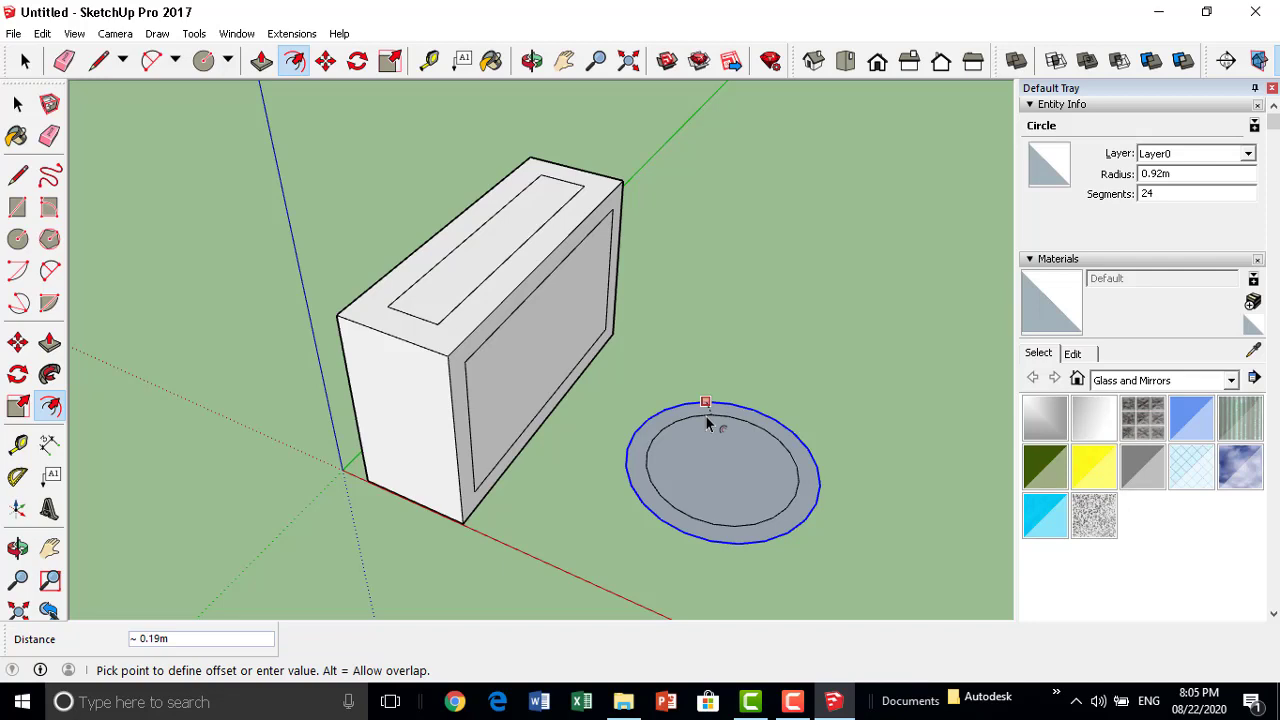
{"action": "left_click", "coordinate": [705, 415]}
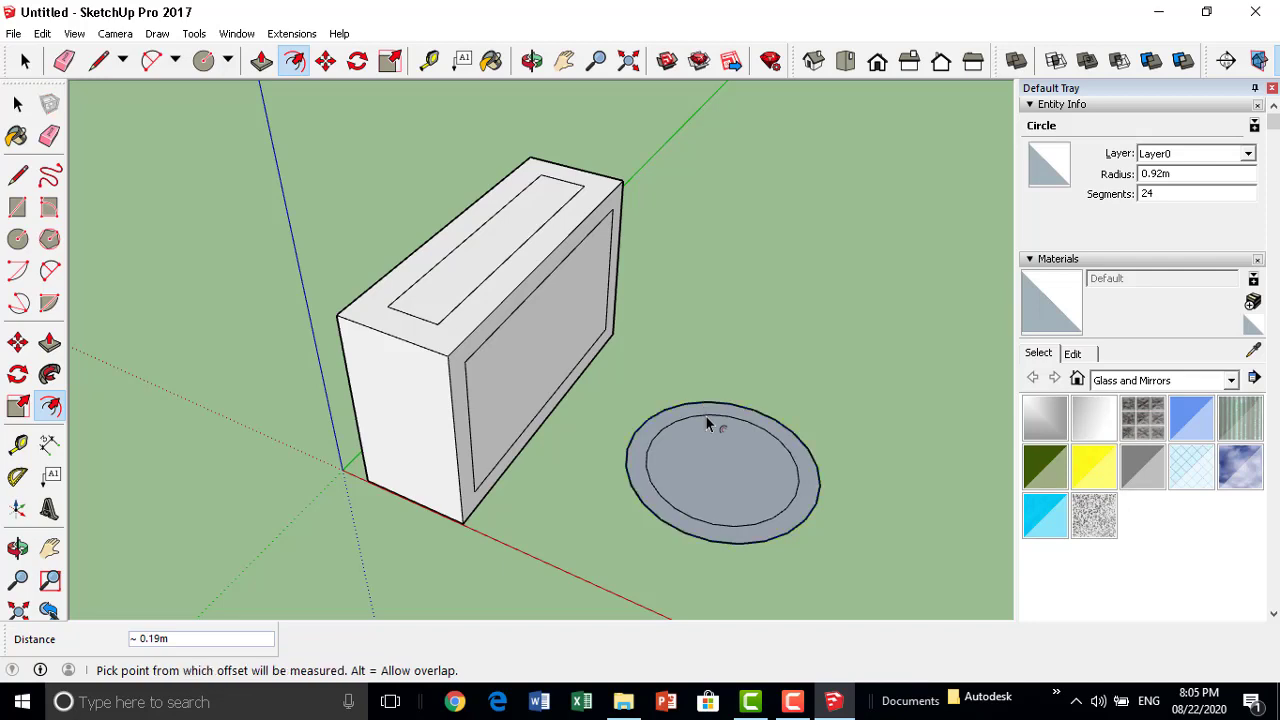
{"action": "middle_click_drag", "start_coordinate": [766, 409], "coordinate": [576, 338]}
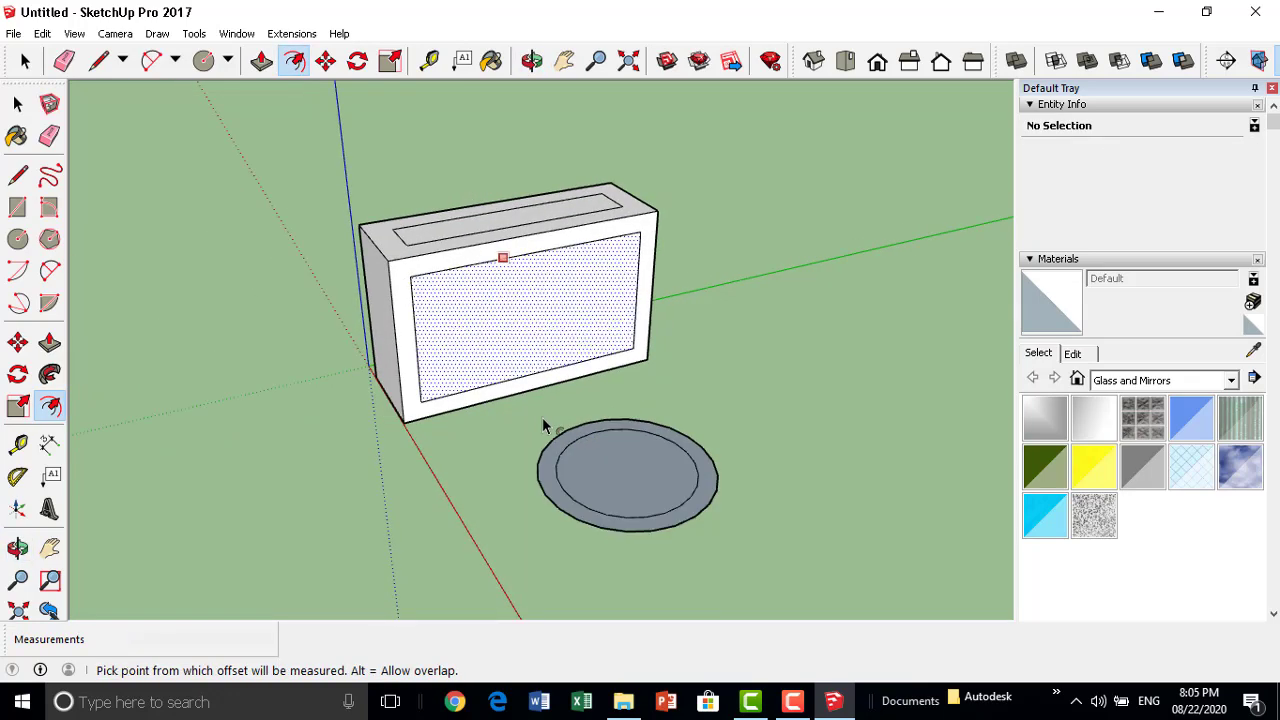
{"action": "left_click", "coordinate": [603, 517]}
{"action": "mouse_move", "coordinate": [603, 517]}
{"action": "middle_mouse_down"}
{"action": "mouse_move", "coordinate": [886, 534]}
{"action": "mouse_move", "coordinate": [485, 331]}
{"action": "middle_mouse_up"}
{"action": "key", "text": "Escape"}
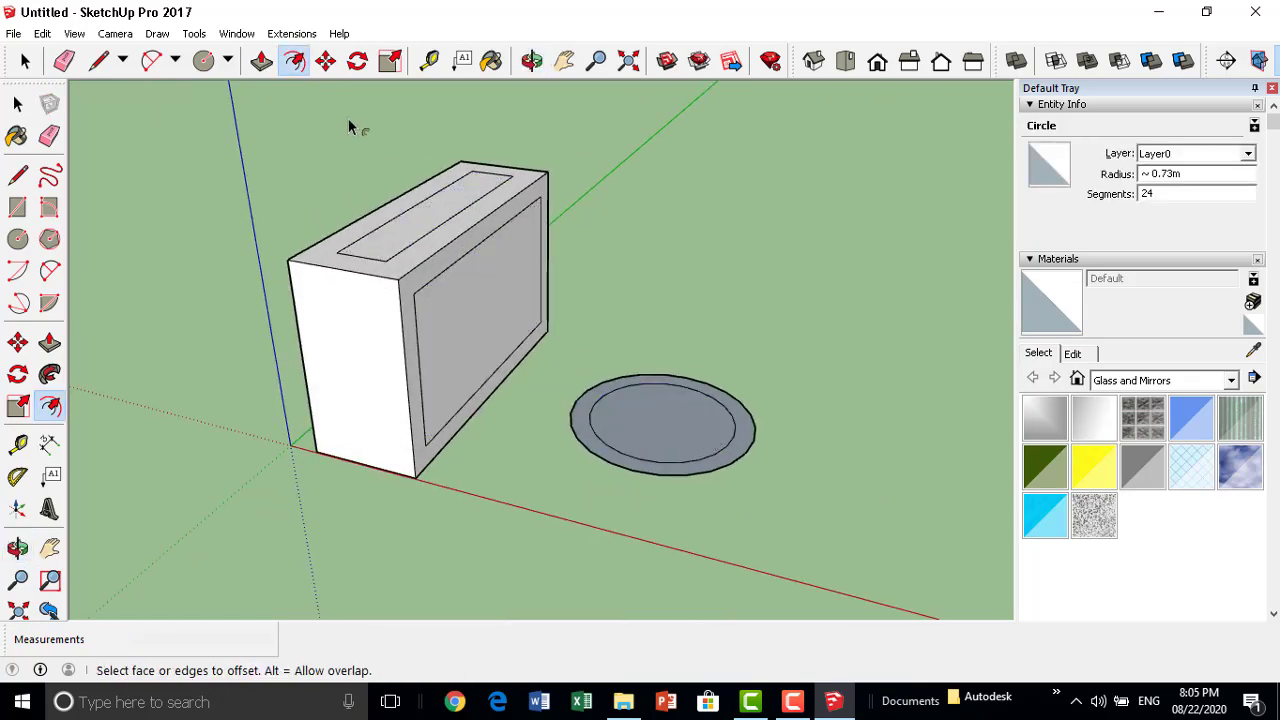
Pull the box's front face into a block, sink a top slot, and extrude a 0.57 m side block.
{"action": "left_click", "coordinate": [261, 61]}
{"action": "left_click", "coordinate": [466, 330]}
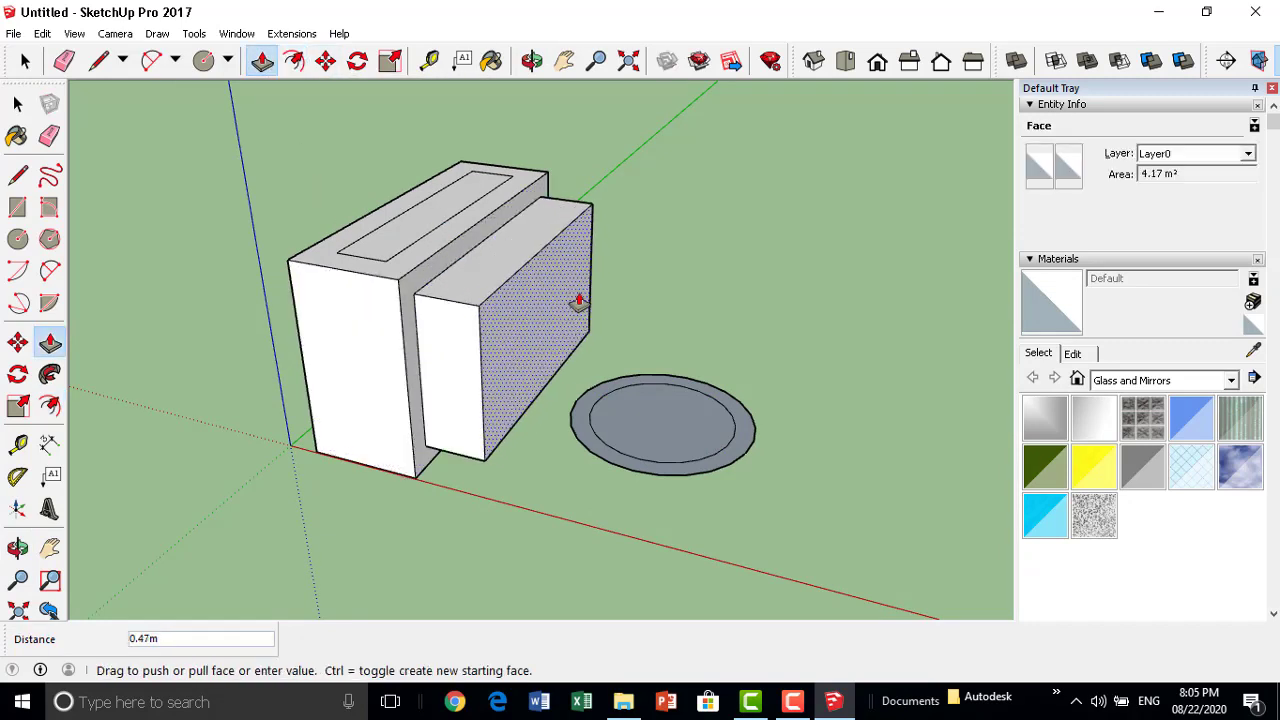
{"action": "left_click", "coordinate": [578, 302]}
{"action": "left_click", "coordinate": [391, 237]}
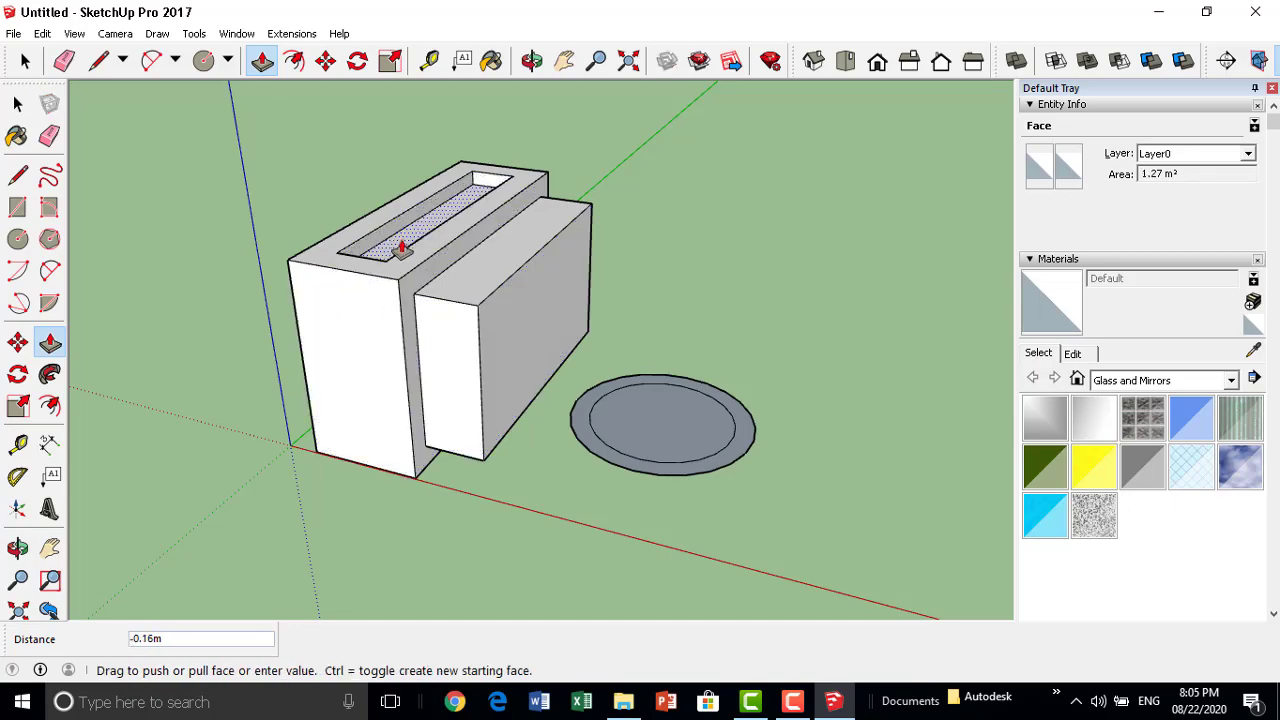
{"action": "left_click", "coordinate": [403, 261]}
{"action": "mouse_move", "coordinate": [403, 261]}
{"action": "middle_mouse_down"}
{"action": "mouse_move", "coordinate": [500, 431]}
{"action": "mouse_move", "coordinate": [586, 349]}
{"action": "mouse_move", "coordinate": [438, 347]}
{"action": "middle_mouse_up"}
{"action": "left_click", "coordinate": [400, 357]}
{"action": "left_click", "coordinate": [434, 372]}
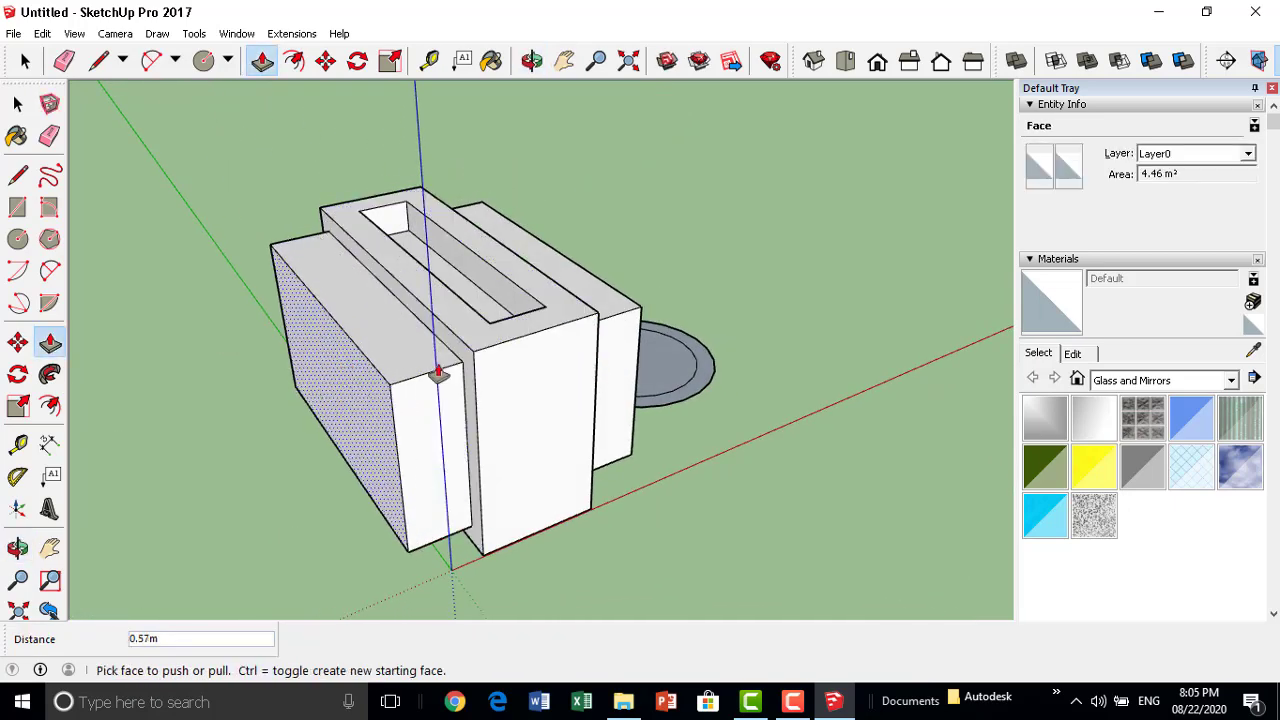
Lower the rim around the slot, raise the slotted top tall, and recess the front face.
{"action": "left_click", "coordinate": [451, 356]}
{"action": "left_click", "coordinate": [479, 352]}
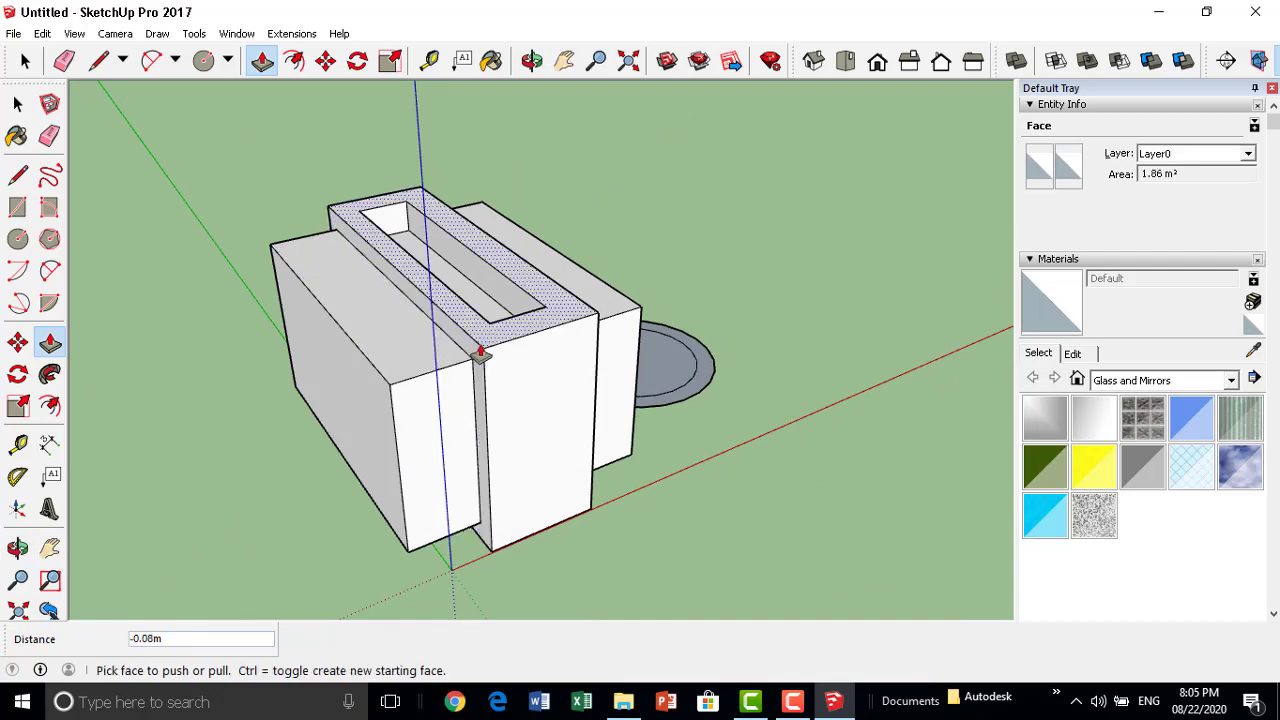
{"action": "left_click", "coordinate": [479, 352]}
{"action": "mouse_move", "coordinate": [337, 343]}
{"action": "middle_mouse_down"}
{"action": "mouse_move", "coordinate": [408, 305]}
{"action": "mouse_move", "coordinate": [557, 349]}
{"action": "middle_mouse_up"}
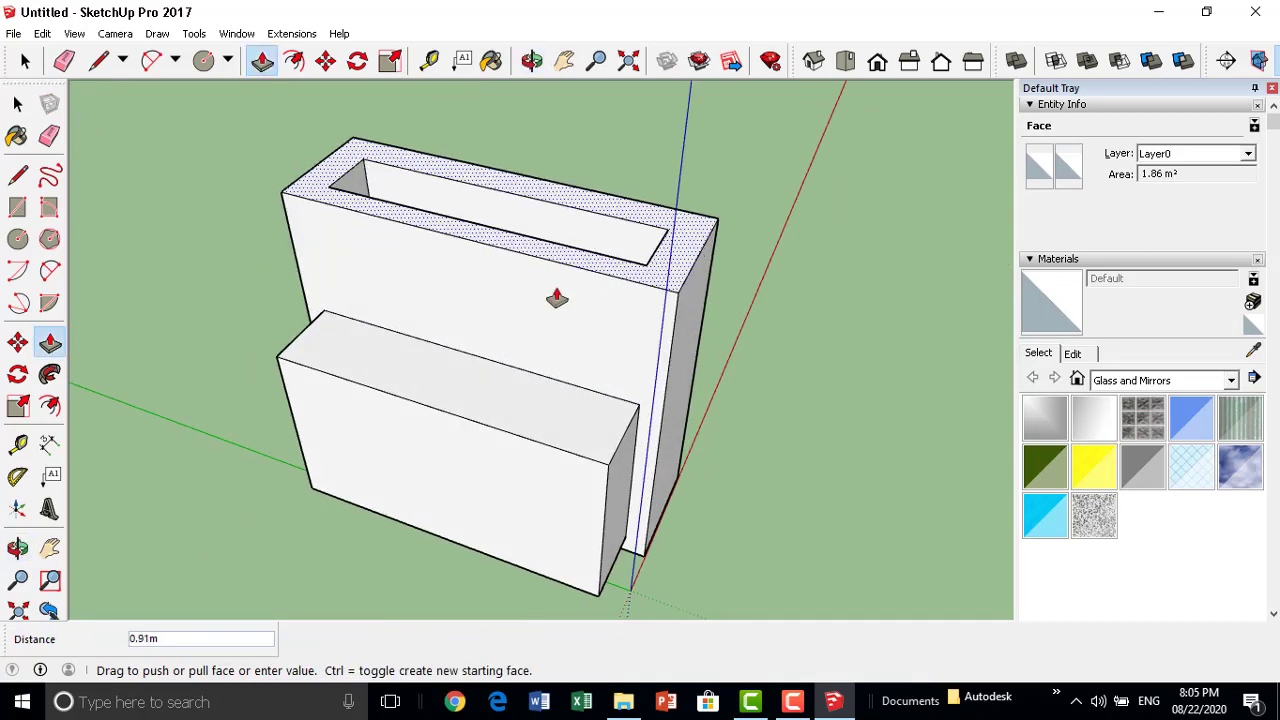
{"action": "left_click", "coordinate": [551, 331]}
{"action": "mouse_move", "coordinate": [289, 346]}
{"action": "middle_mouse_down"}
{"action": "mouse_move", "coordinate": [757, 449]}
{"action": "mouse_move", "coordinate": [599, 455]}
{"action": "mouse_move", "coordinate": [611, 414]}
{"action": "middle_mouse_up"}
{"action": "left_click", "coordinate": [614, 418]}
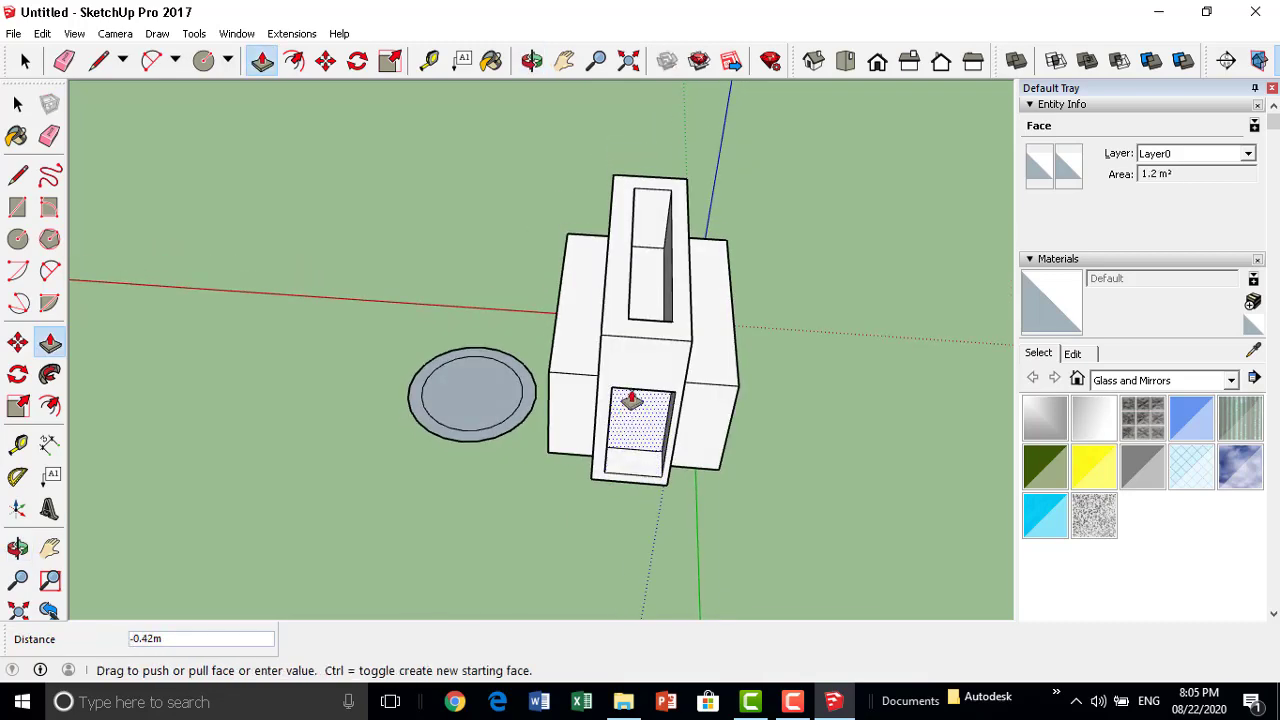
{"action": "left_click", "coordinate": [631, 400]}
{"action": "mouse_move", "coordinate": [700, 443]}
{"action": "middle_mouse_down"}
{"action": "mouse_move", "coordinate": [514, 274]}
{"action": "mouse_move", "coordinate": [420, 386]}
{"action": "mouse_move", "coordinate": [630, 445]}
{"action": "mouse_move", "coordinate": [600, 497]}
{"action": "middle_mouse_up"}
Extrude the inner circle into a cylinder and the outer ring into a wider base.
{"action": "left_click", "coordinate": [646, 449]}
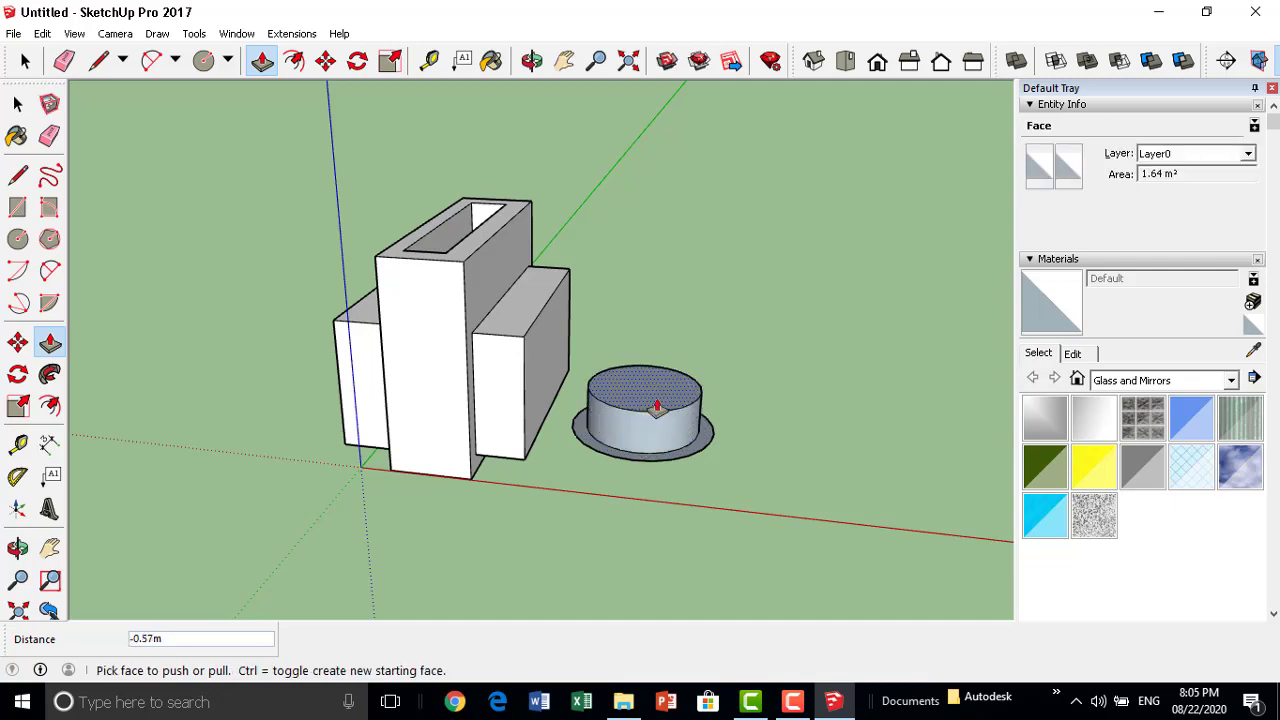
{"action": "left_click", "coordinate": [654, 467]}
{"action": "left_click", "coordinate": [660, 523]}
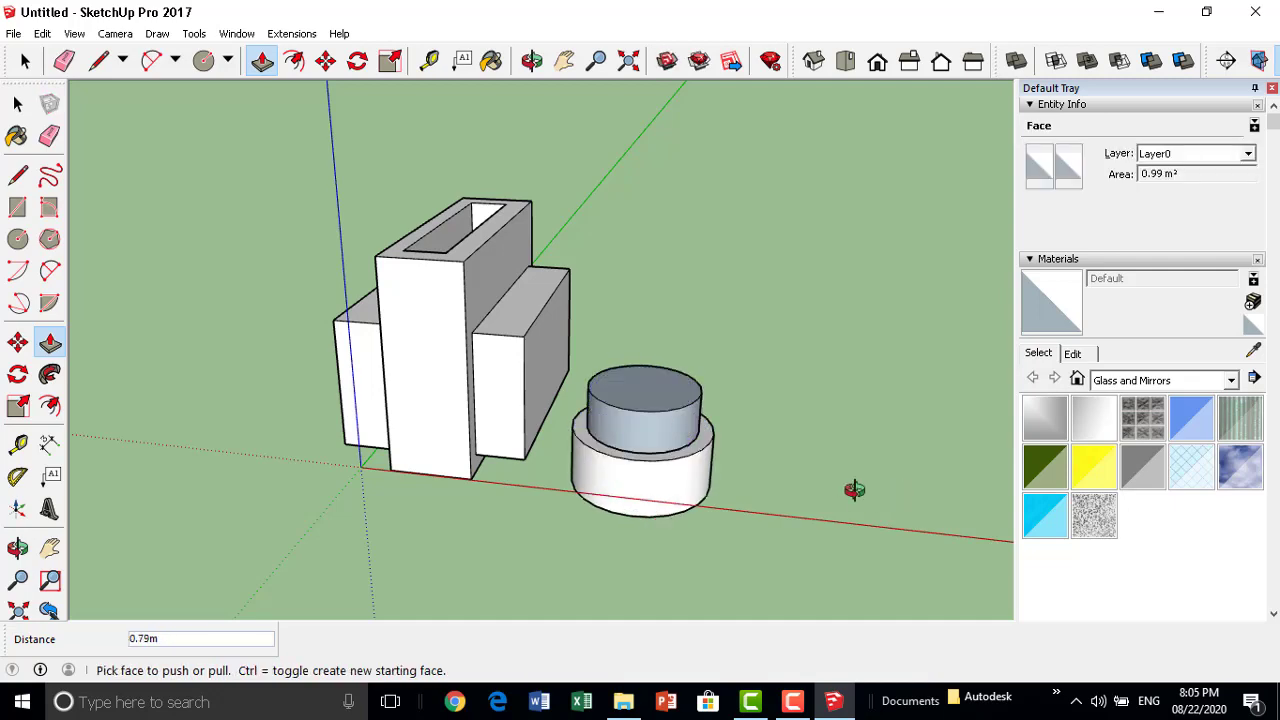
{"action": "mouse_move", "coordinate": [851, 491]}
{"action": "middle_mouse_down"}
{"action": "mouse_move", "coordinate": [578, 122]}
{"action": "mouse_move", "coordinate": [580, 103]}
{"action": "mouse_move", "coordinate": [580, 323]}
{"action": "mouse_move", "coordinate": [623, 151]}
{"action": "mouse_move", "coordinate": [570, 357]}
{"action": "mouse_move", "coordinate": [557, 294]}
{"action": "mouse_move", "coordinate": [520, 350]}
{"action": "mouse_move", "coordinate": [414, 420]}
{"action": "mouse_move", "coordinate": [440, 523]}
{"action": "mouse_move", "coordinate": [531, 366]}
{"action": "mouse_move", "coordinate": [534, 521]}
{"action": "mouse_move", "coordinate": [569, 520]}
{"action": "middle_mouse_up"}
{"action": "scroll", "coordinate": [557, 280], "scroll_direction": "up", "scroll_amount": 2}
{"action": "scroll", "coordinate": [566, 303], "scroll_direction": "up", "scroll_amount": 1}
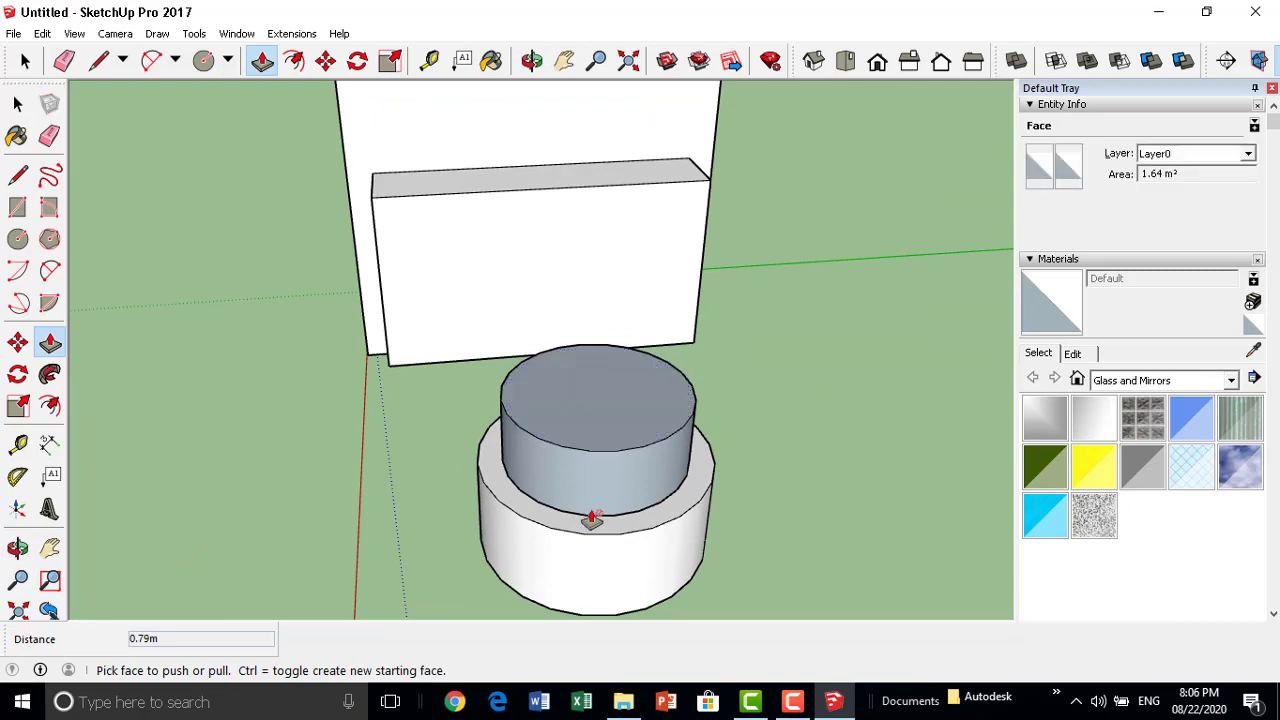
Lift the base ring face slightly and shorten the top cylinder by 0.17 m.
{"action": "left_click", "coordinate": [590, 530]}
{"action": "left_click", "coordinate": [590, 530]}
{"action": "left_click_drag", "start_coordinate": [583, 531], "coordinate": [585, 521]}
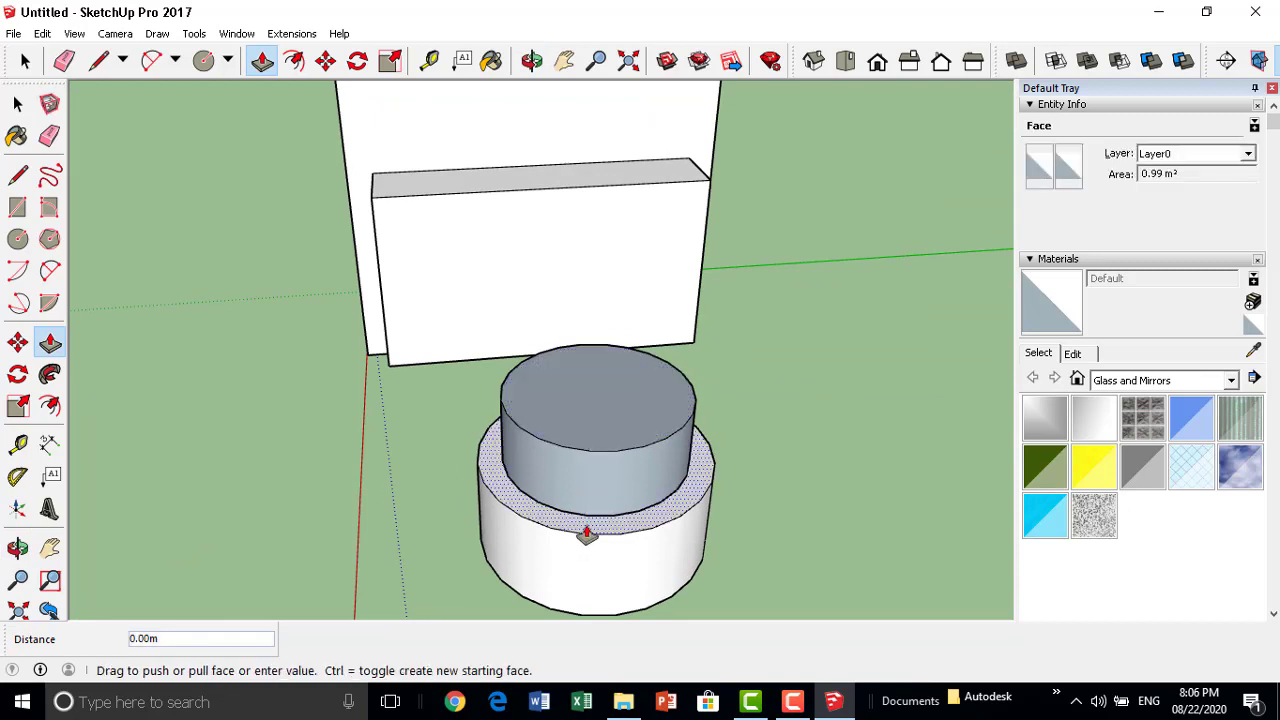
{"action": "left_click", "coordinate": [592, 428]}
{"action": "scroll", "coordinate": [600, 420], "scroll_direction": "down", "scroll_amount": 2}
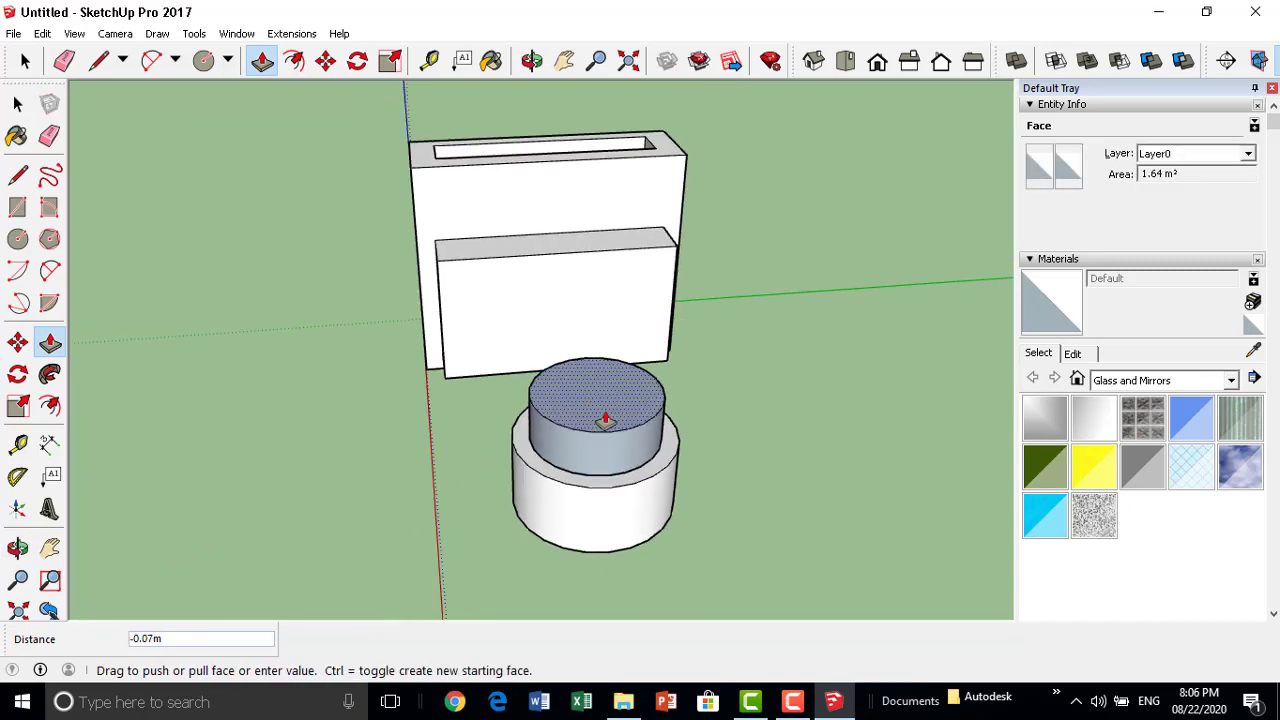
{"action": "left_click", "coordinate": [610, 412]}
{"action": "scroll", "coordinate": [640, 390], "scroll_direction": "down", "scroll_amount": 2}
{"action": "mouse_move", "coordinate": [690, 341]}
{"action": "middle_mouse_down"}
{"action": "mouse_move", "coordinate": [900, 409]}
{"action": "mouse_move", "coordinate": [517, 323]}
{"action": "middle_mouse_up"}
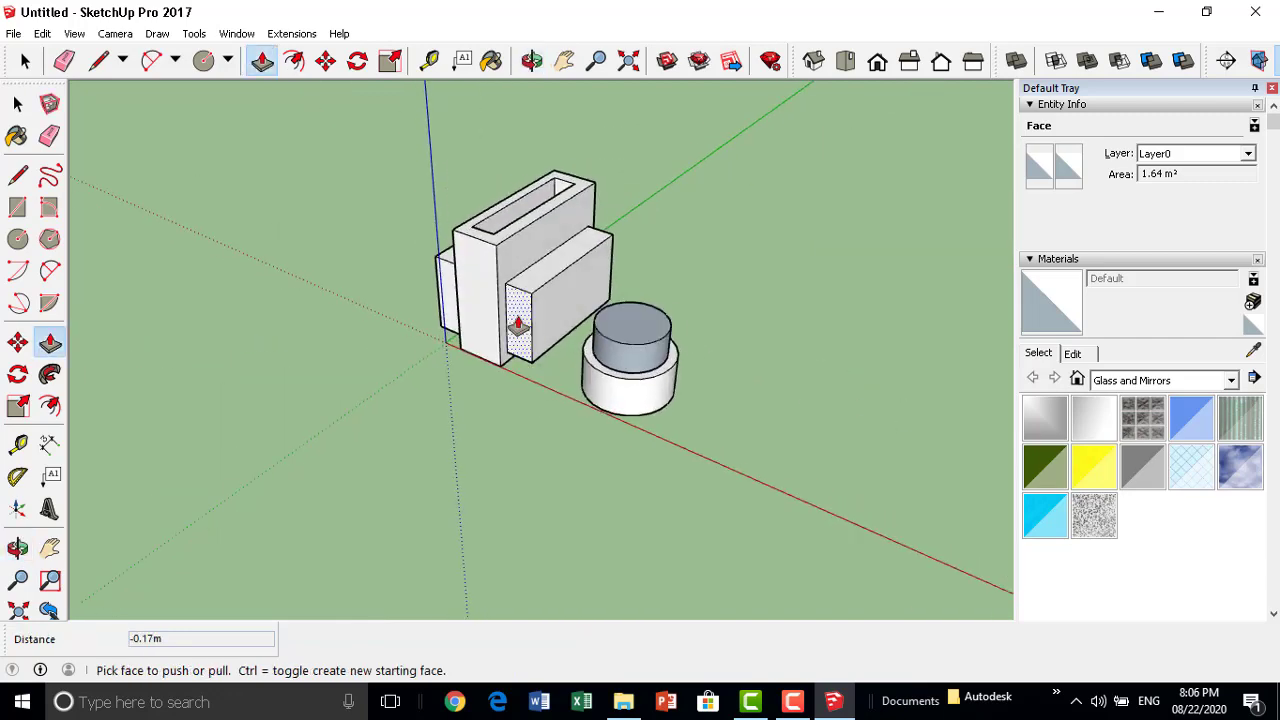
{"action": "left_click", "coordinate": [330, 62]}
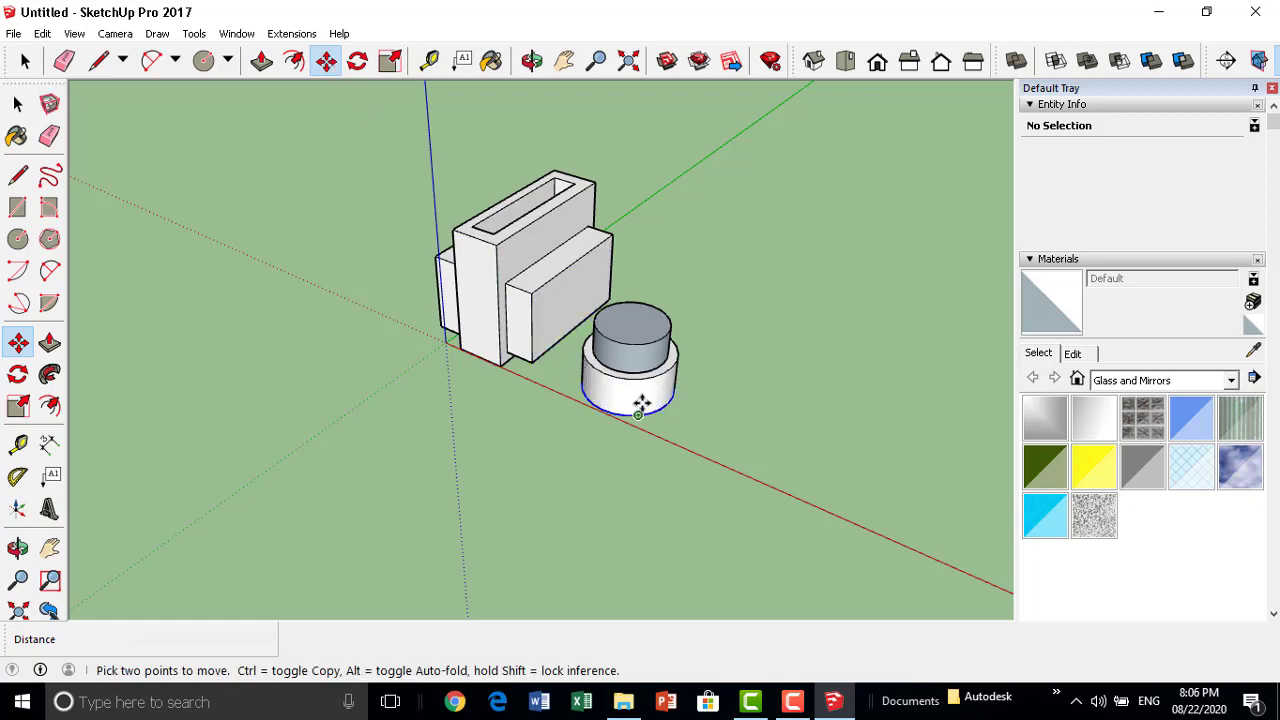
{"action": "scroll", "coordinate": [557, 363], "scroll_direction": "down", "scroll_amount": 2}
{"action": "scroll", "coordinate": [594, 323], "scroll_direction": "up", "scroll_amount": 2}
{"action": "scroll", "coordinate": [630, 345], "scroll_direction": "up", "scroll_amount": 3}
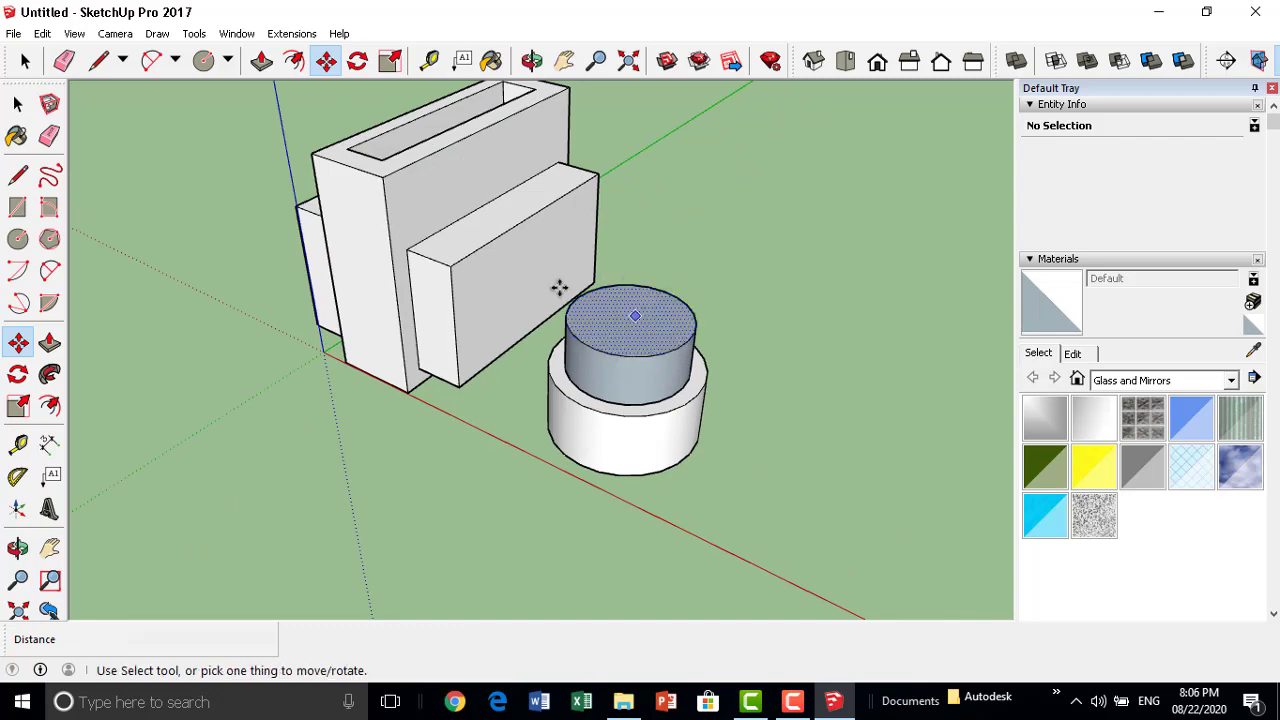
Try several window selections around the stacked cylinders, then clear the selection.
{"action": "middle_click_drag", "start_coordinate": [560, 286], "coordinate": [623, 328]}
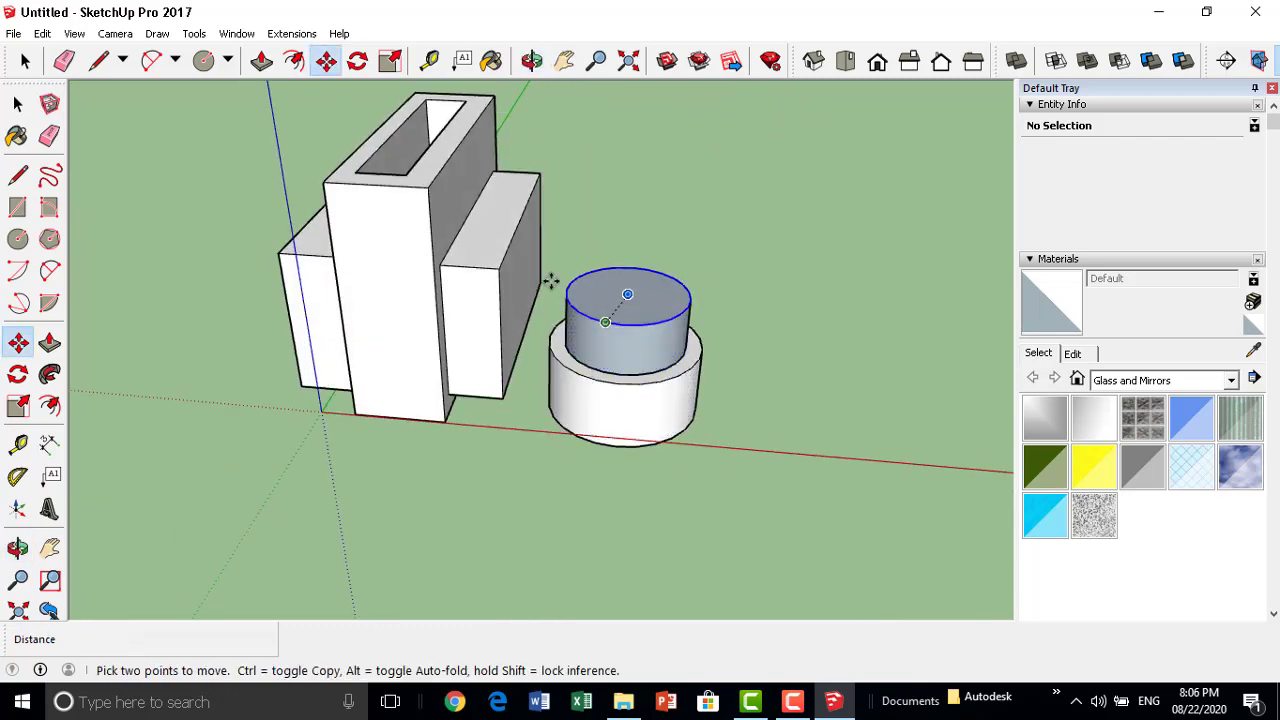
{"action": "left_click", "coordinate": [25, 60]}
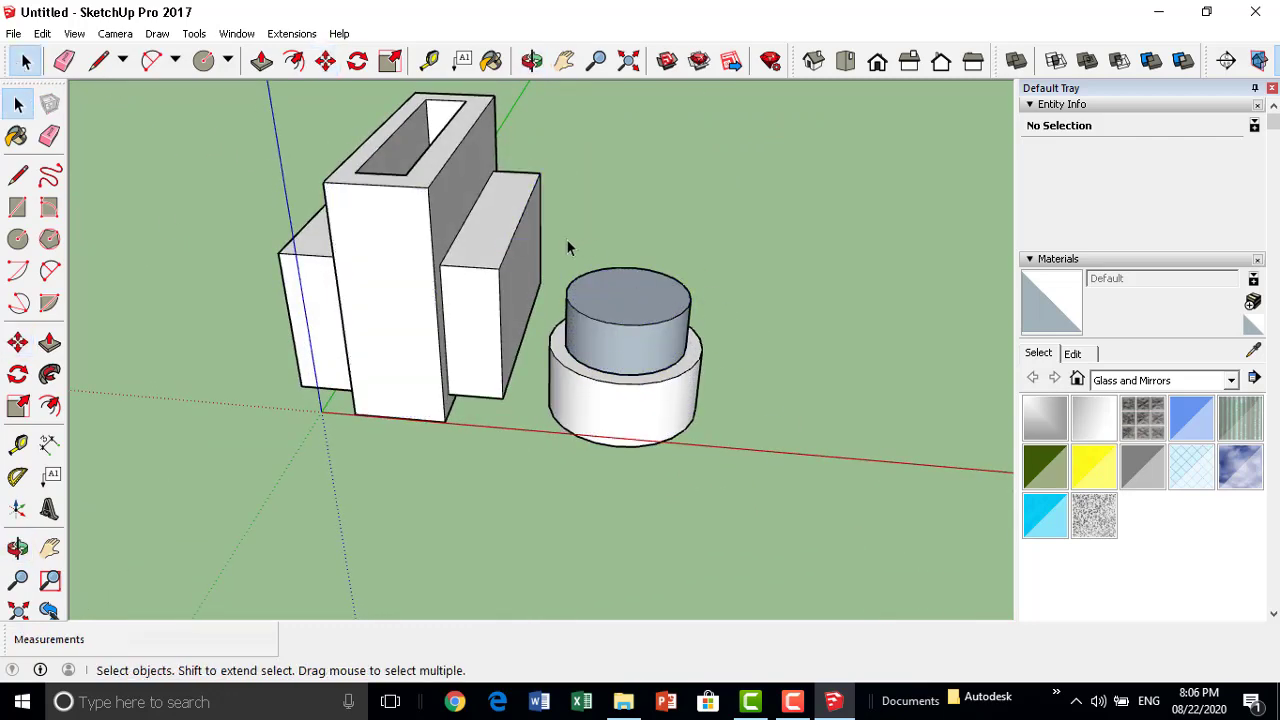
{"action": "left_click_drag", "start_coordinate": [553, 231], "coordinate": [750, 503]}
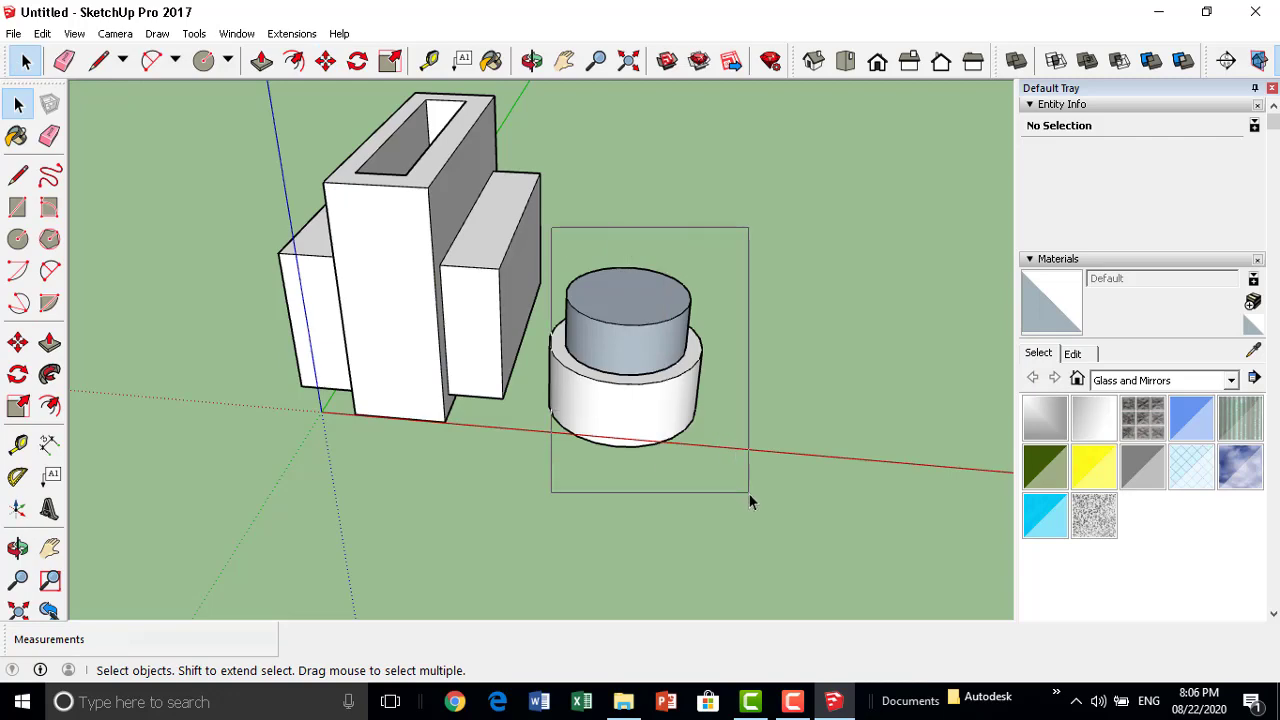
{"action": "mouse_move", "coordinate": [758, 259]}
{"action": "left_mouse_down"}
{"action": "mouse_move", "coordinate": [597, 437]}
{"action": "mouse_move", "coordinate": [548, 463]}
{"action": "left_mouse_up"}
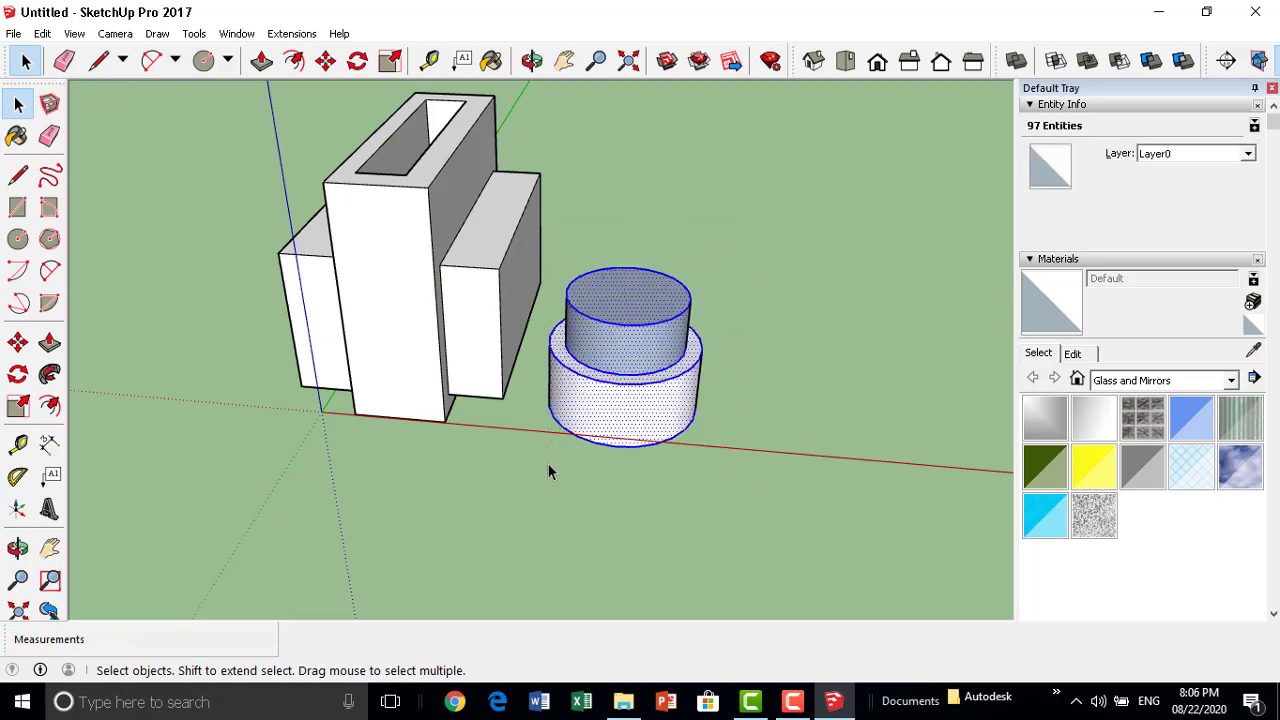
{"action": "middle_click_drag", "start_coordinate": [680, 408], "coordinate": [733, 291]}
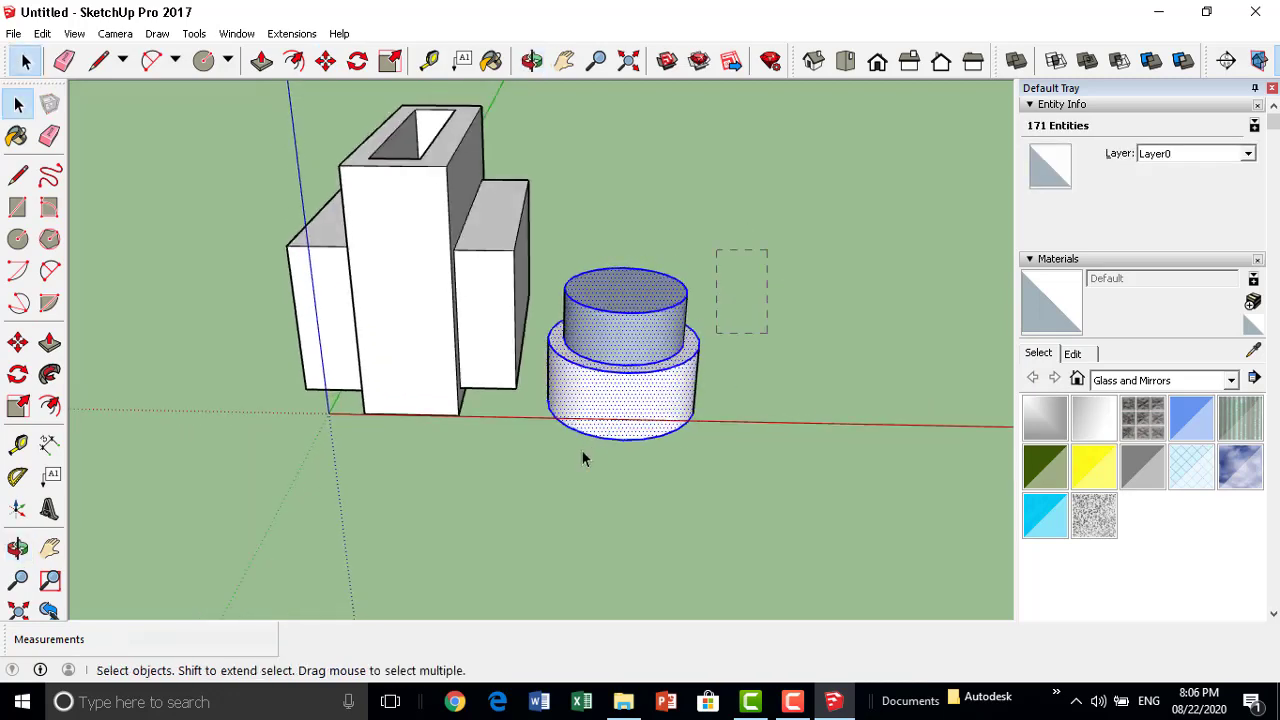
{"action": "left_click", "coordinate": [749, 296]}
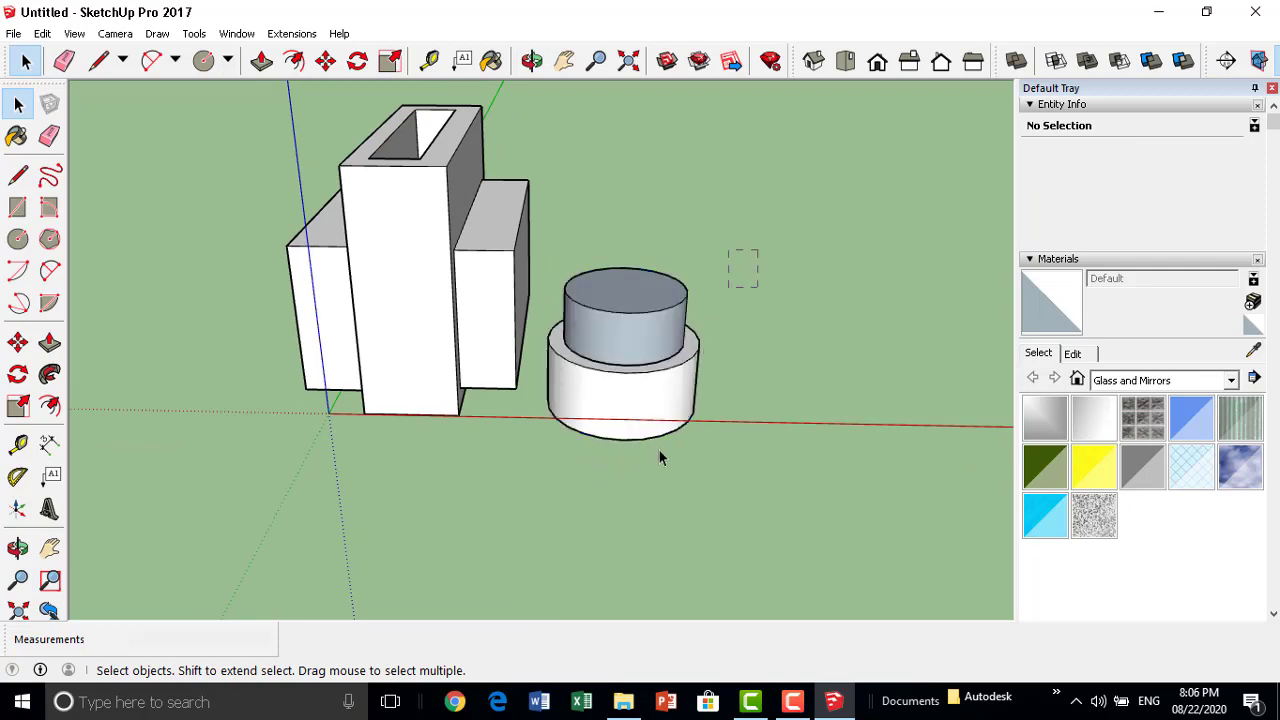
{"action": "mouse_move", "coordinate": [738, 261]}
{"action": "middle_mouse_down"}
{"action": "mouse_move", "coordinate": [643, 306]}
{"action": "mouse_move", "coordinate": [750, 304]}
{"action": "middle_mouse_up"}
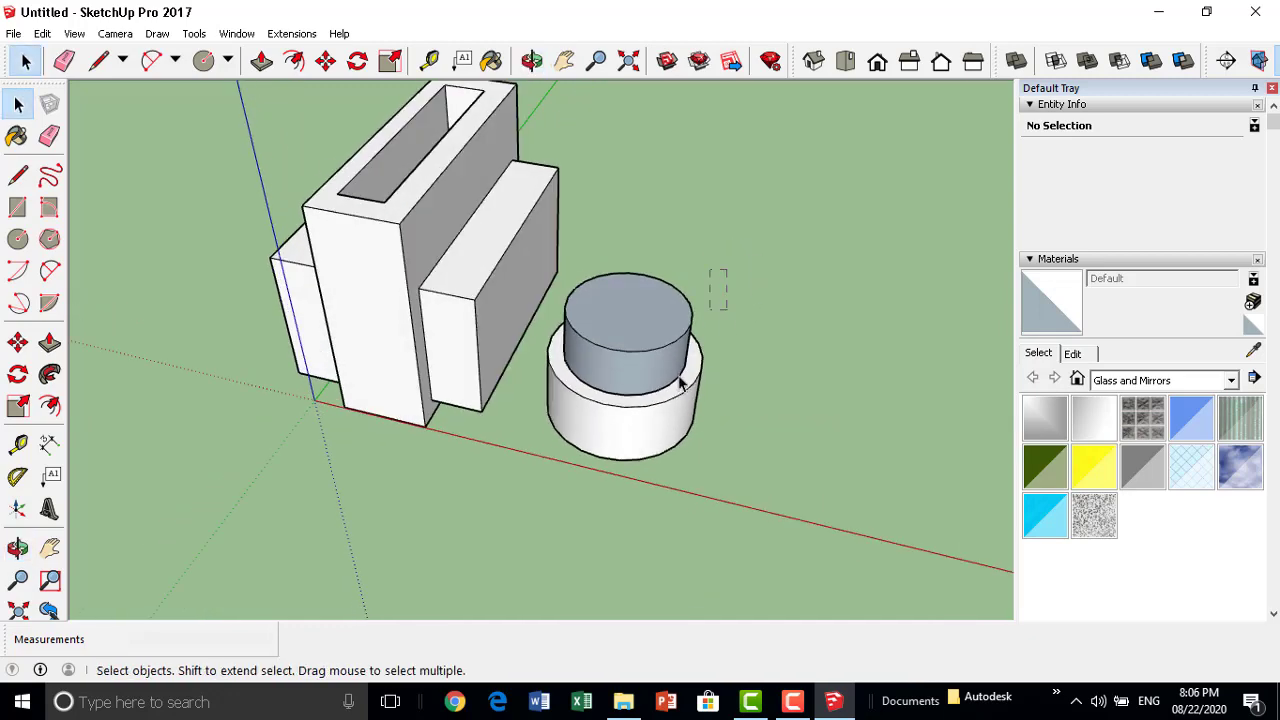
{"action": "left_click_drag", "start_coordinate": [638, 472], "coordinate": [633, 482]}
{"action": "left_click_drag", "start_coordinate": [633, 482], "coordinate": [634, 480]}
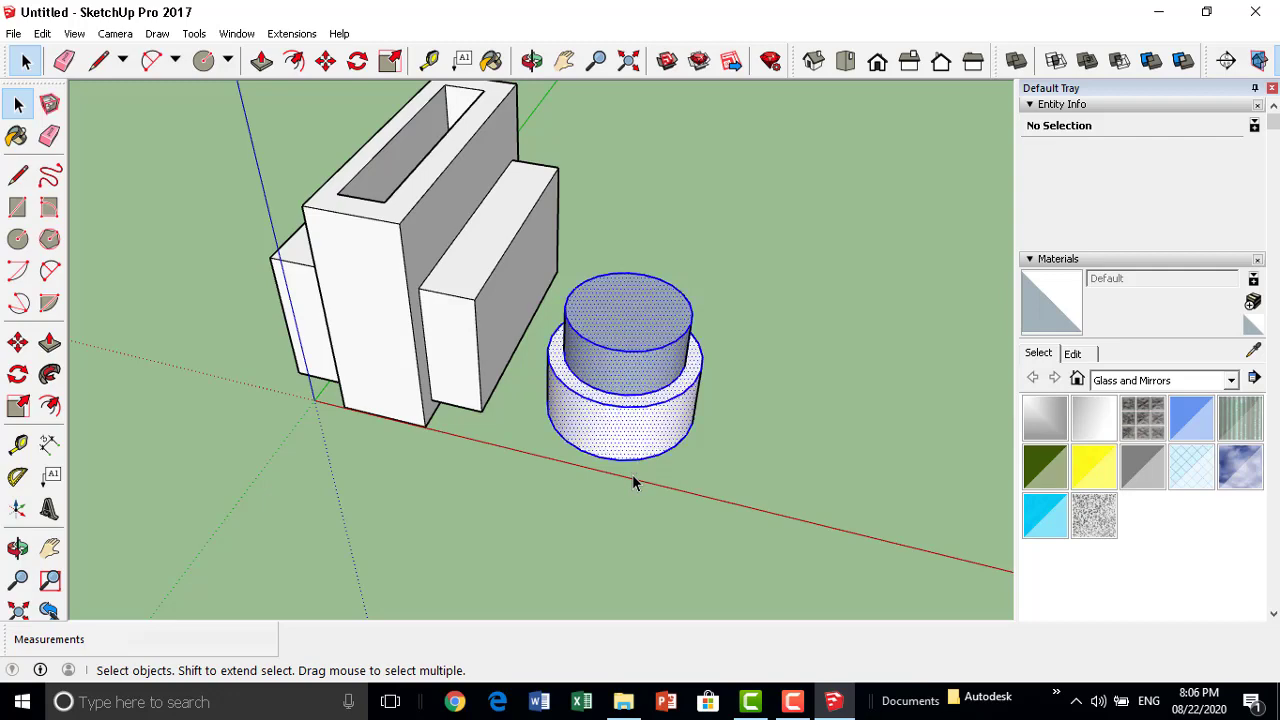
{"action": "mouse_move", "coordinate": [634, 480]}
{"action": "middle_mouse_down"}
{"action": "mouse_move", "coordinate": [686, 209]}
{"action": "mouse_move", "coordinate": [669, 501]}
{"action": "mouse_move", "coordinate": [777, 266]}
{"action": "mouse_move", "coordinate": [317, 509]}
{"action": "mouse_move", "coordinate": [531, 380]}
{"action": "mouse_move", "coordinate": [814, 484]}
{"action": "mouse_move", "coordinate": [646, 390]}
{"action": "middle_mouse_up"}
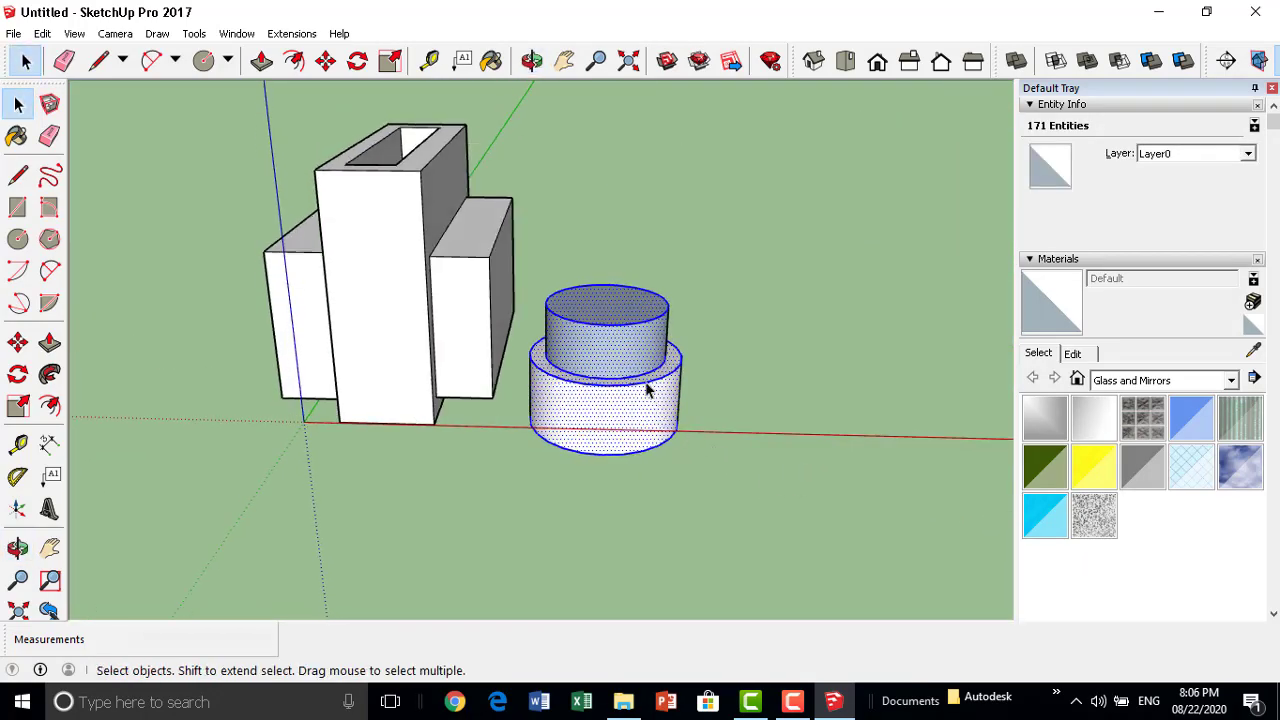
{"action": "left_click", "coordinate": [724, 330]}
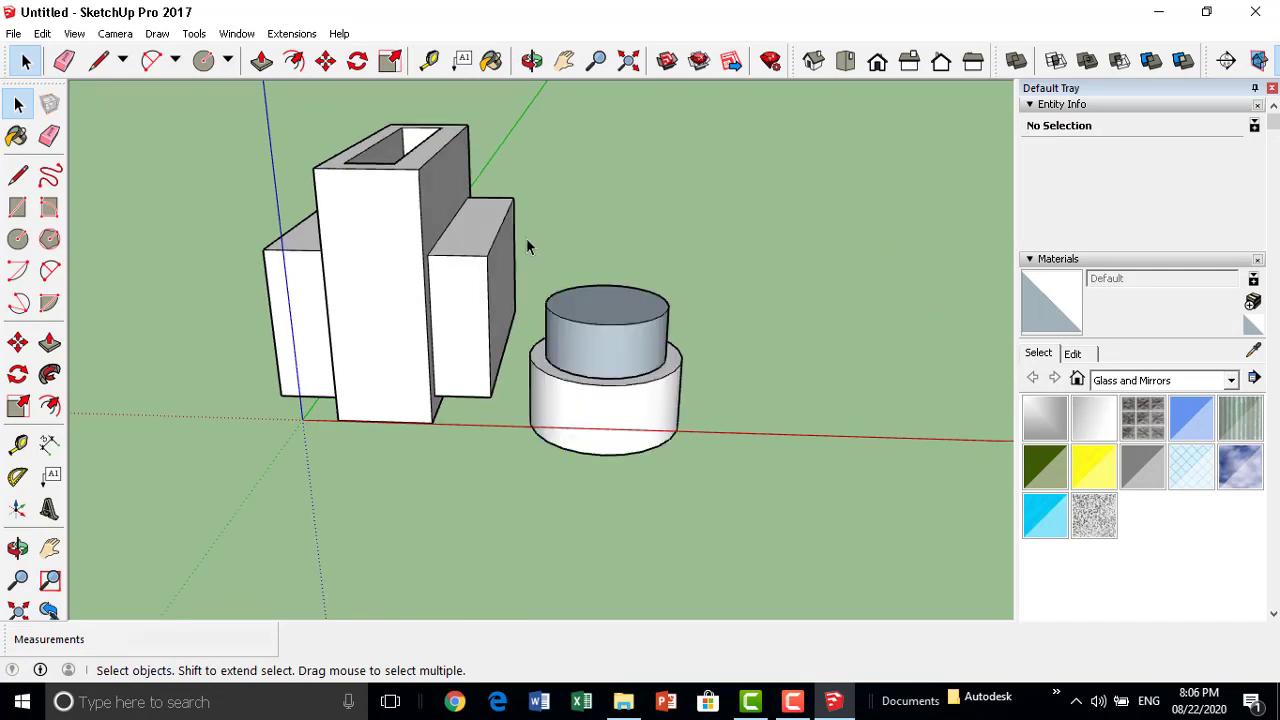
Window-select both stacked cylinders and switch to the Move tool.
{"action": "mouse_move", "coordinate": [522, 238]}
{"action": "left_mouse_down"}
{"action": "mouse_move", "coordinate": [763, 517]}
{"action": "mouse_move", "coordinate": [703, 453]}
{"action": "left_mouse_up"}
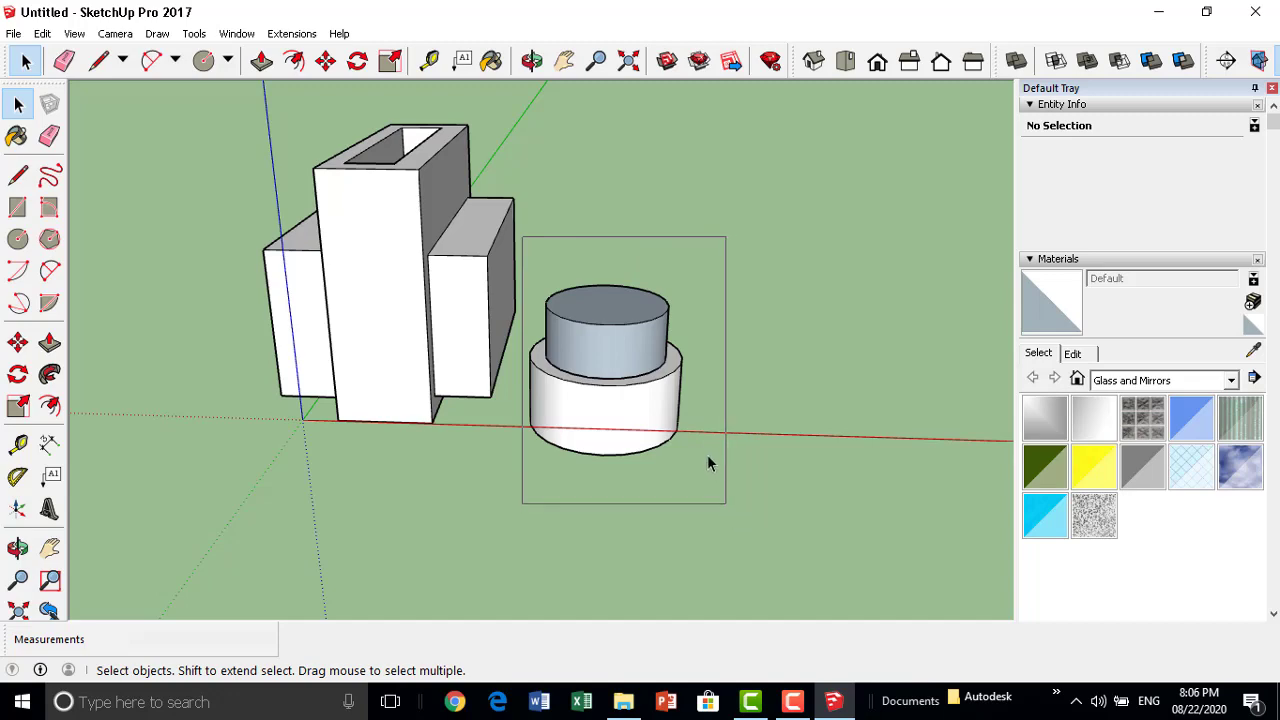
{"action": "left_click_drag", "start_coordinate": [703, 453], "coordinate": [718, 469]}
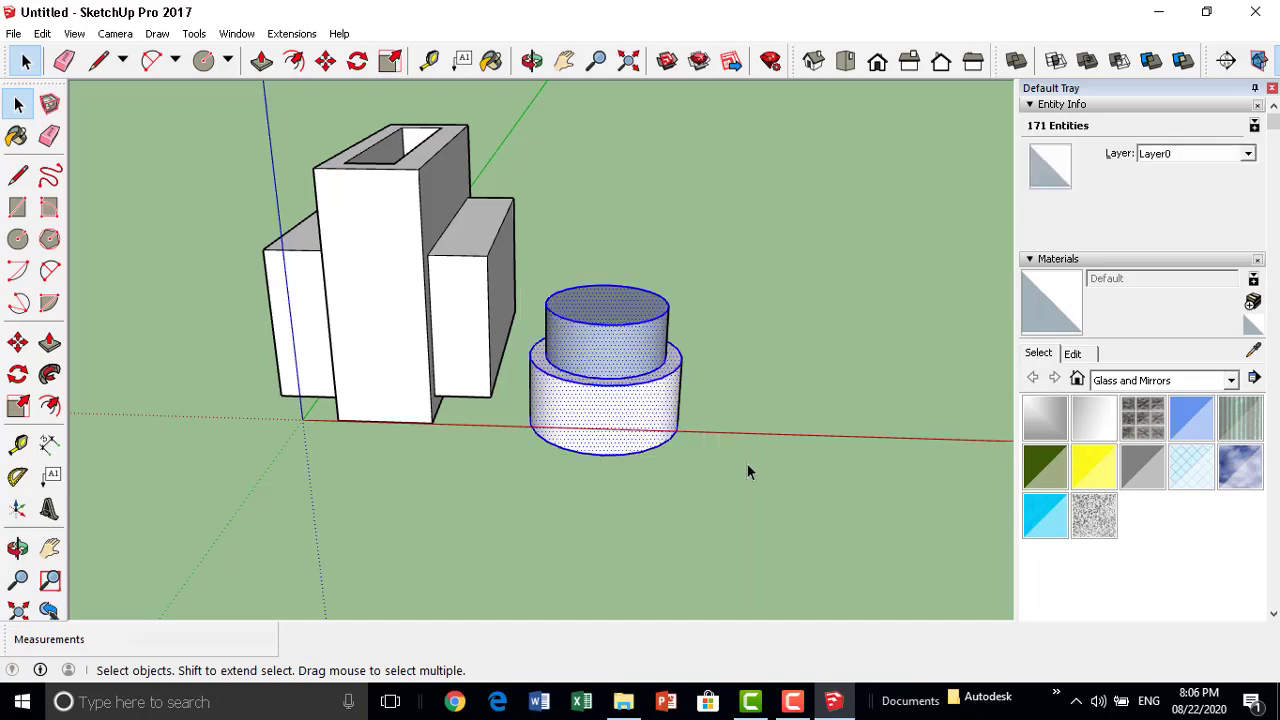
{"action": "mouse_move", "coordinate": [747, 464]}
{"action": "middle_mouse_down"}
{"action": "mouse_move", "coordinate": [657, 491]}
{"action": "mouse_move", "coordinate": [566, 420]}
{"action": "mouse_move", "coordinate": [320, 386]}
{"action": "mouse_move", "coordinate": [468, 347]}
{"action": "middle_mouse_up"}
{"action": "scroll", "coordinate": [474, 441], "scroll_direction": "up", "scroll_amount": 3}
{"action": "mouse_move", "coordinate": [474, 441]}
{"action": "middle_mouse_down"}
{"action": "mouse_move", "coordinate": [814, 486]}
{"action": "mouse_move", "coordinate": [886, 437]}
{"action": "mouse_move", "coordinate": [686, 451]}
{"action": "mouse_move", "coordinate": [703, 453]}
{"action": "middle_mouse_up"}
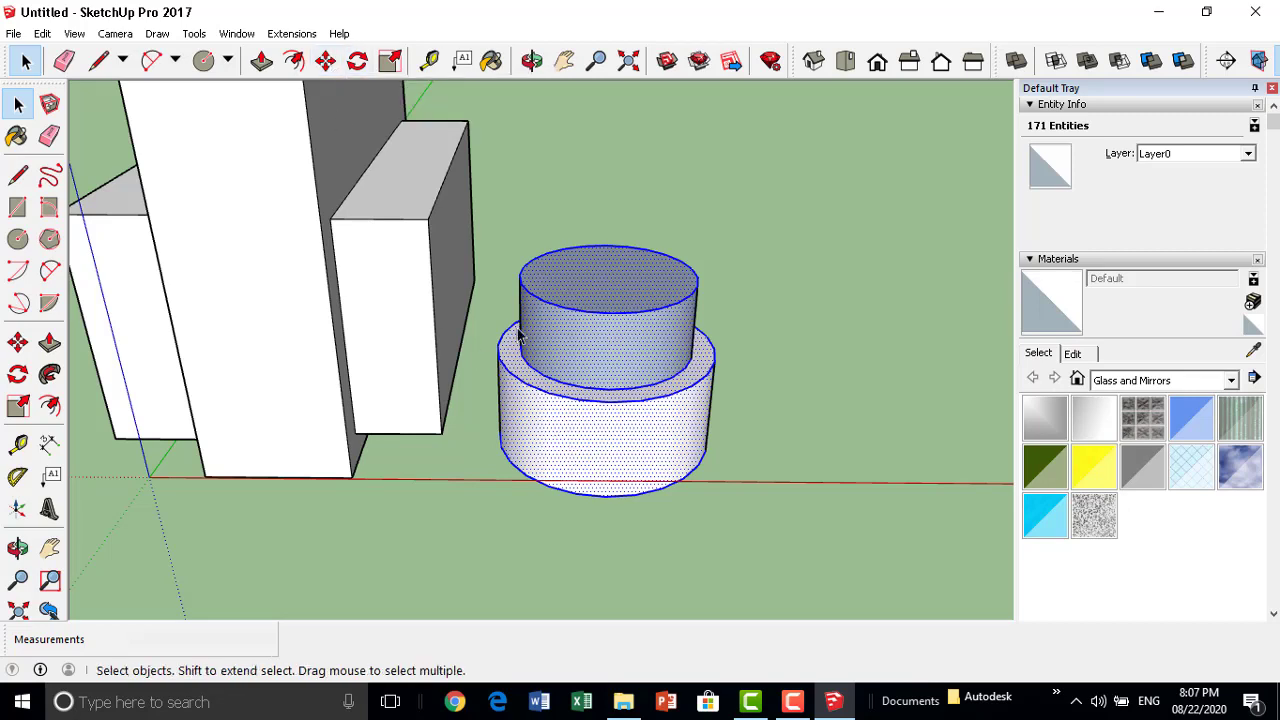
{"action": "left_click", "coordinate": [325, 61]}
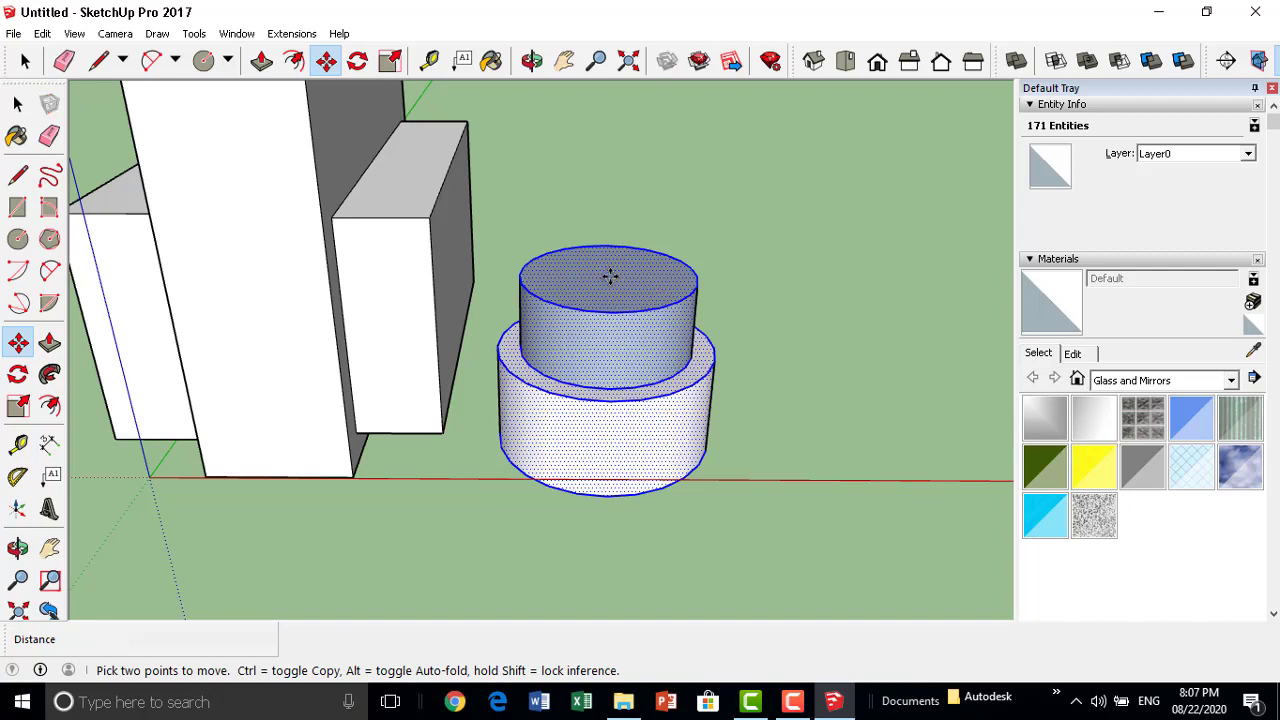
{"action": "left_click", "coordinate": [604, 273]}
{"action": "middle_click_drag", "start_coordinate": [604, 273], "coordinate": [455, 345]}
{"action": "left_click", "coordinate": [543, 337]}
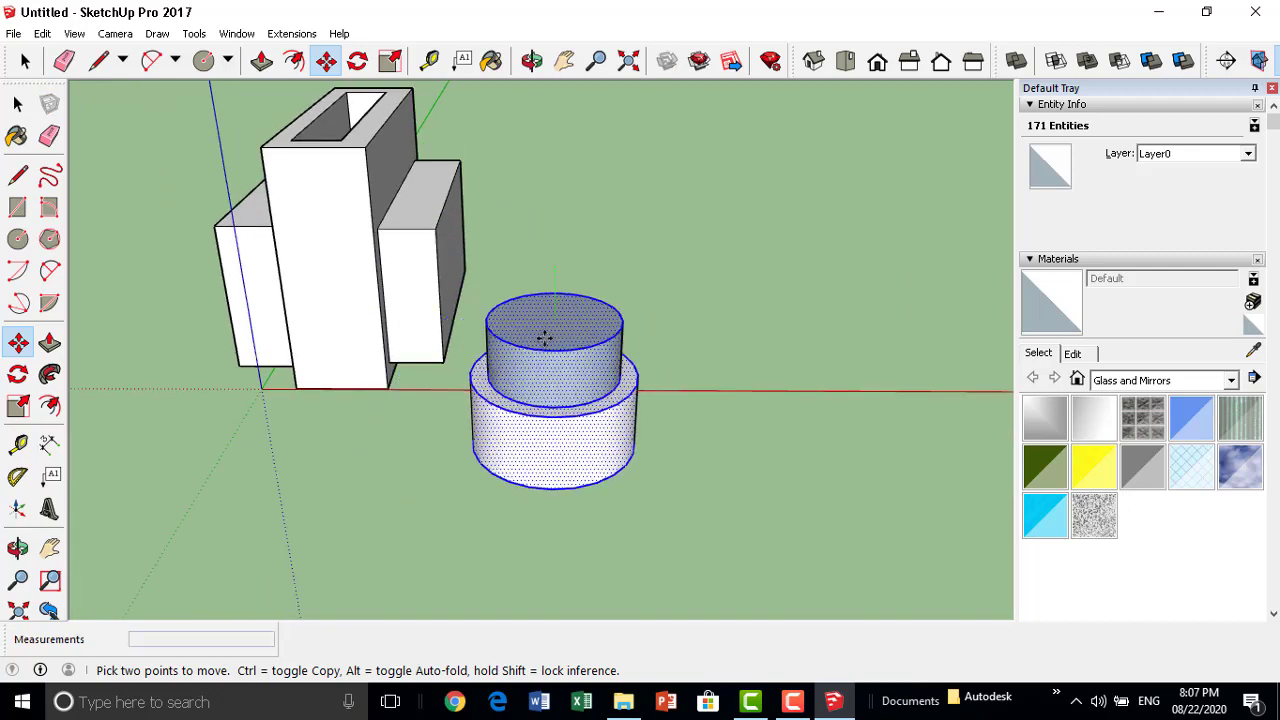
{"action": "middle_click_drag", "start_coordinate": [543, 337], "coordinate": [388, 360]}
{"action": "left_click", "coordinate": [613, 352]}
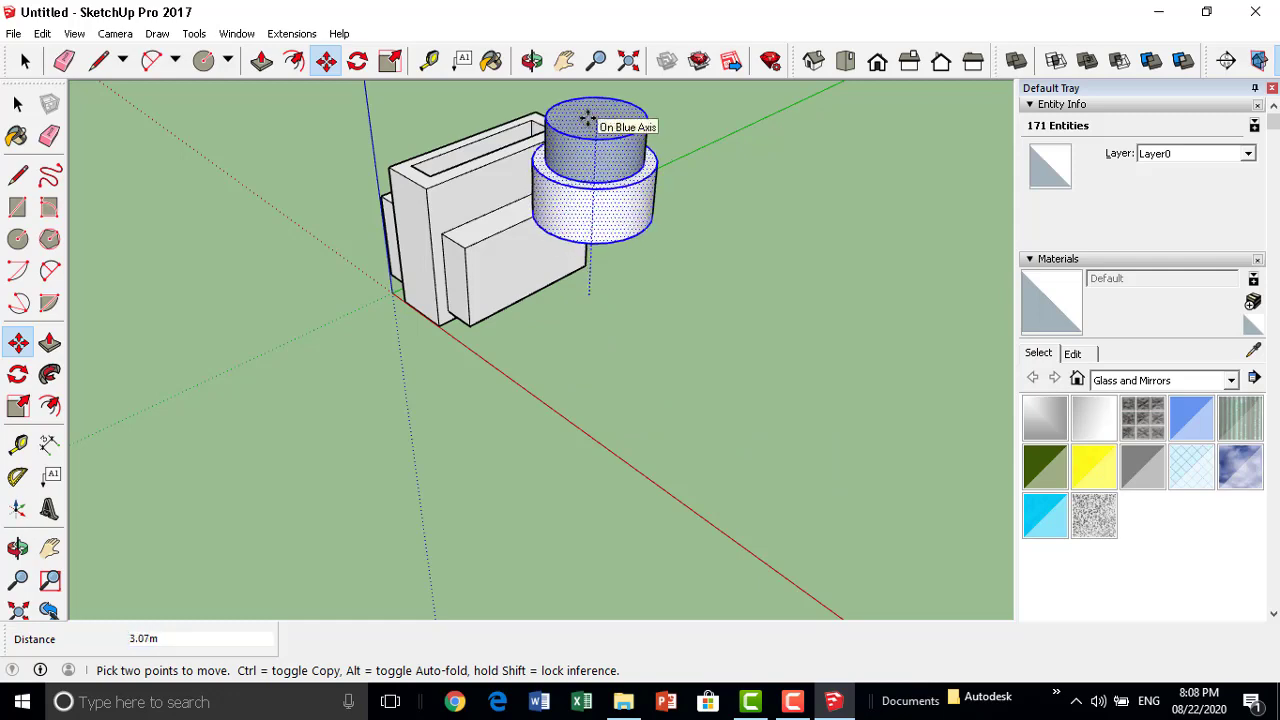
{"action": "middle_click_drag", "start_coordinate": [529, 423], "coordinate": [771, 360]}
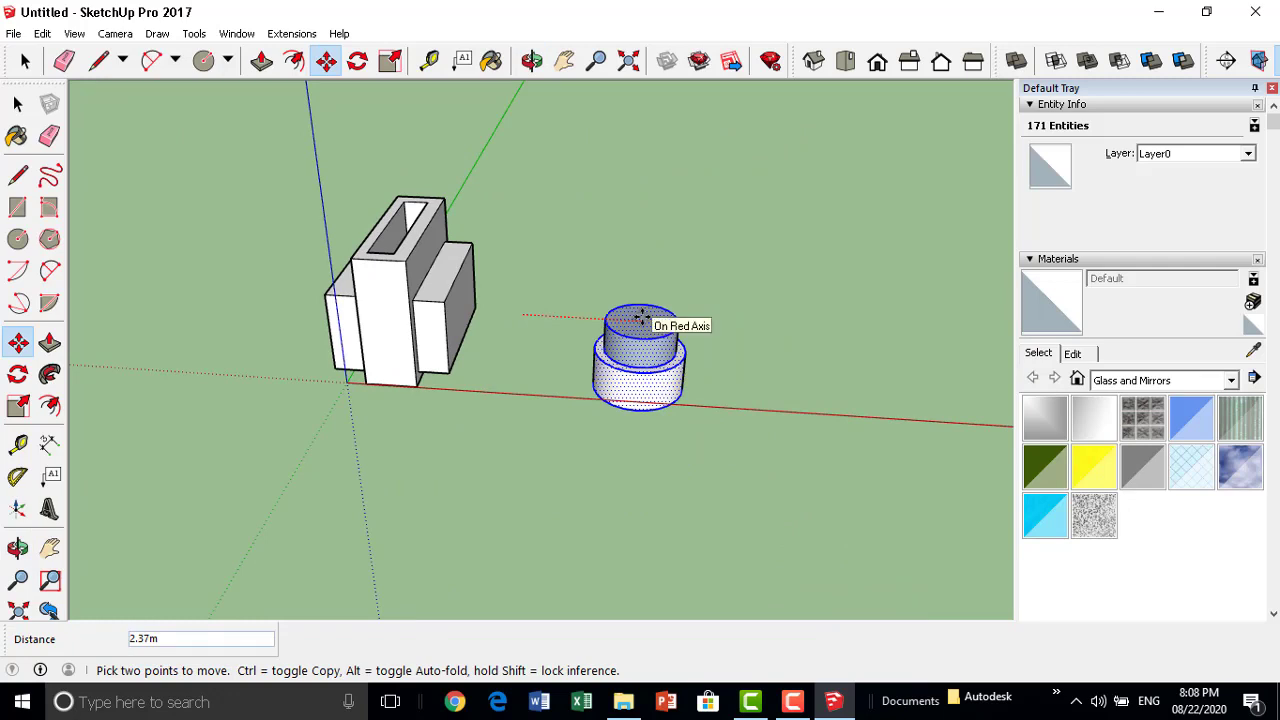
{"action": "key", "text": "Escape"}
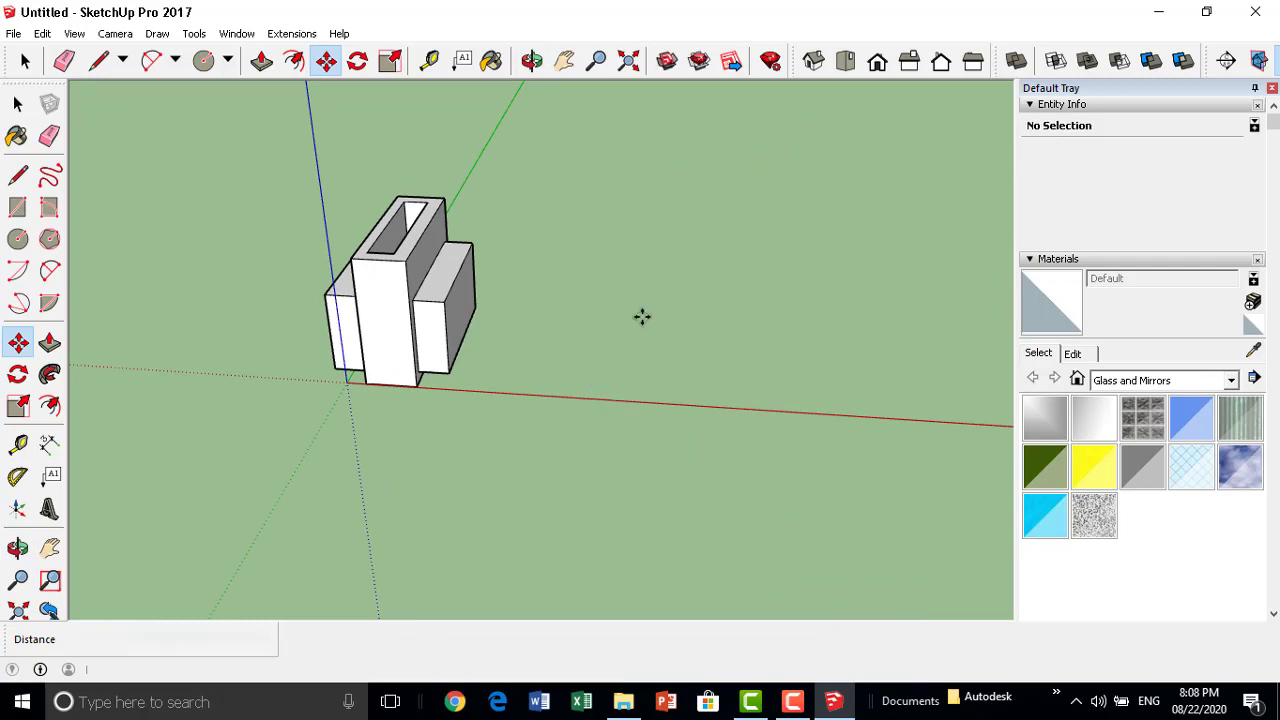
{"action": "scroll", "coordinate": [642, 317], "scroll_direction": "down", "scroll_amount": 3}
{"action": "scroll", "coordinate": [543, 346], "scroll_direction": "down", "scroll_amount": 2}
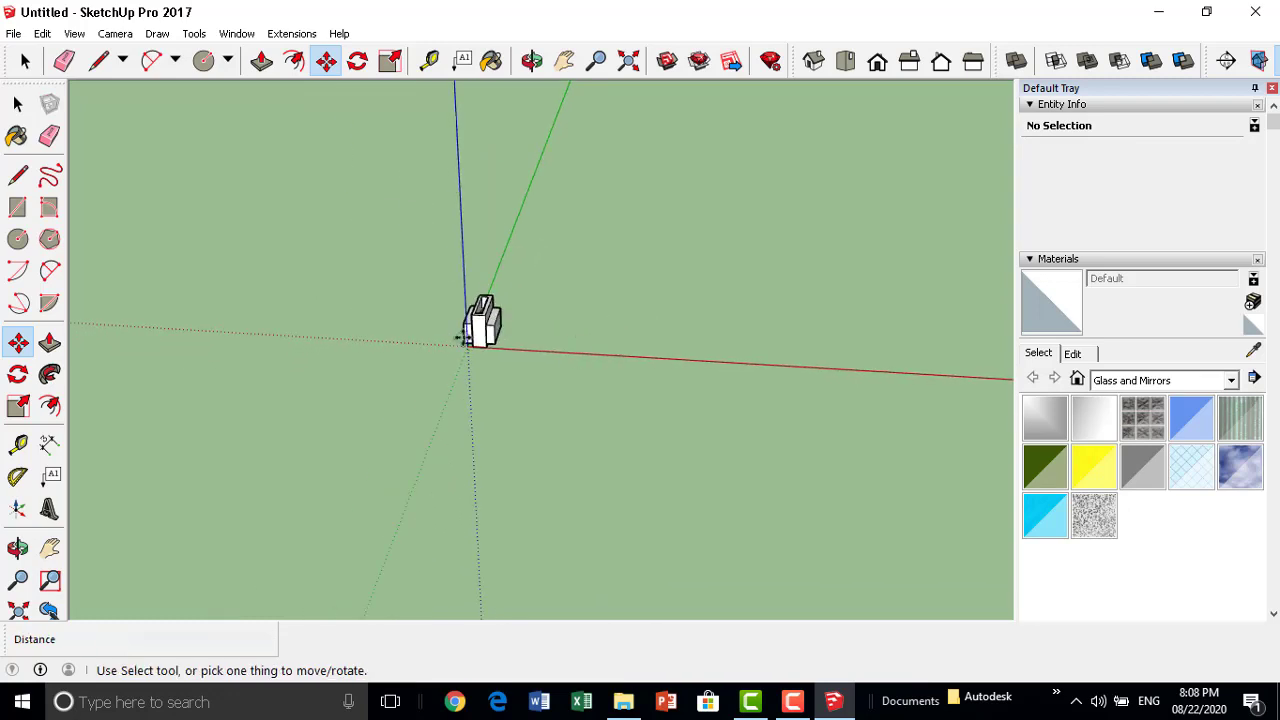
{"action": "scroll", "coordinate": [463, 338], "scroll_direction": "down", "scroll_amount": 1}
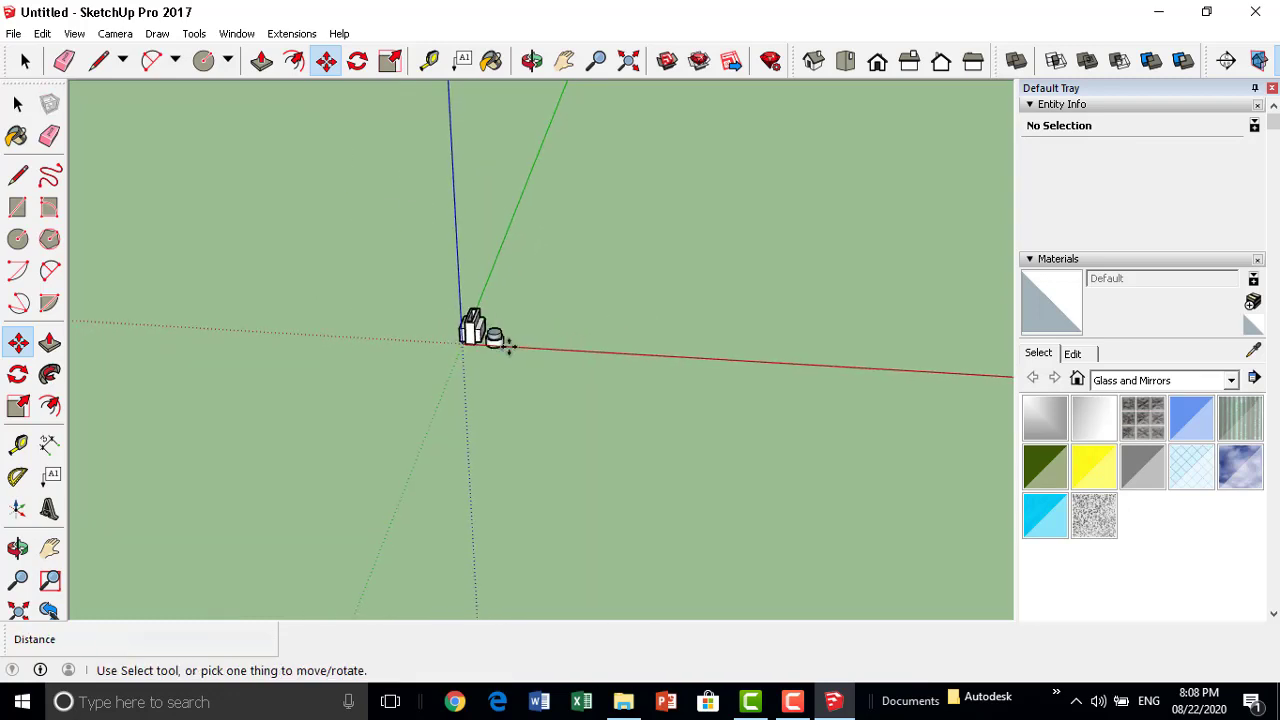
{"action": "scroll", "coordinate": [500, 345], "scroll_direction": "up", "scroll_amount": 3}
{"action": "scroll", "coordinate": [500, 345], "scroll_direction": "up", "scroll_amount": 2}
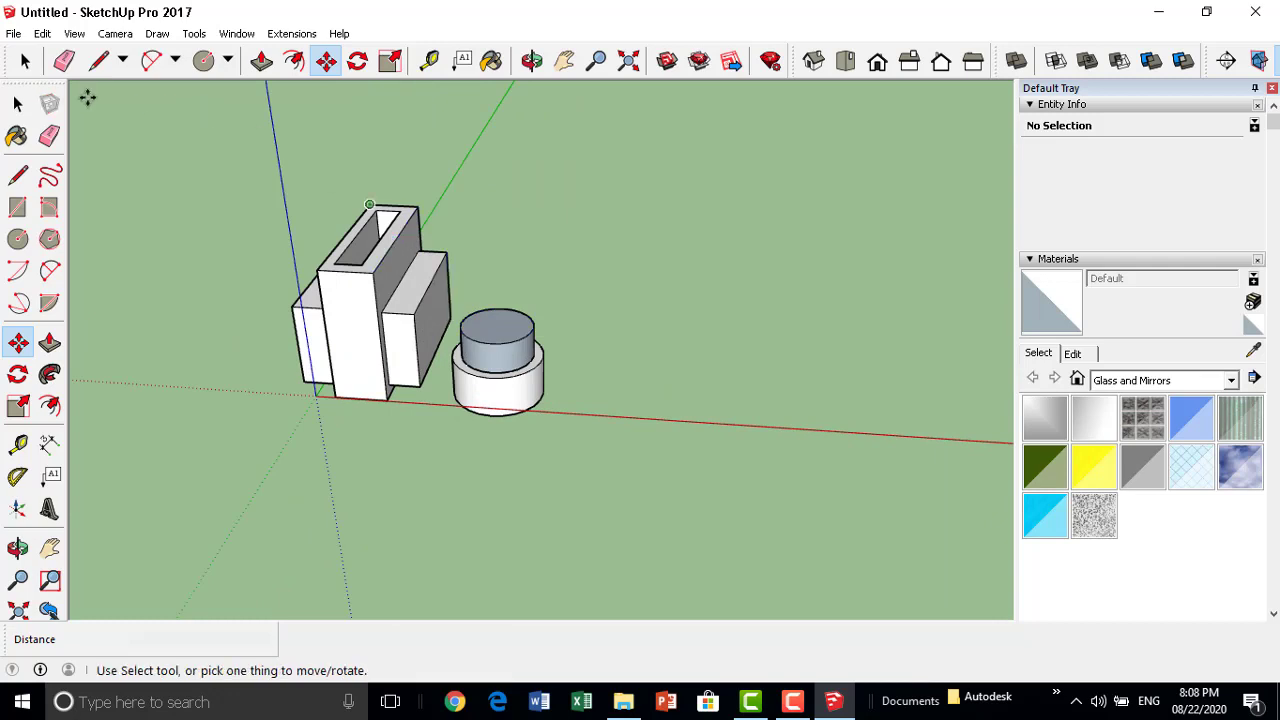
{"action": "left_click", "coordinate": [25, 61]}
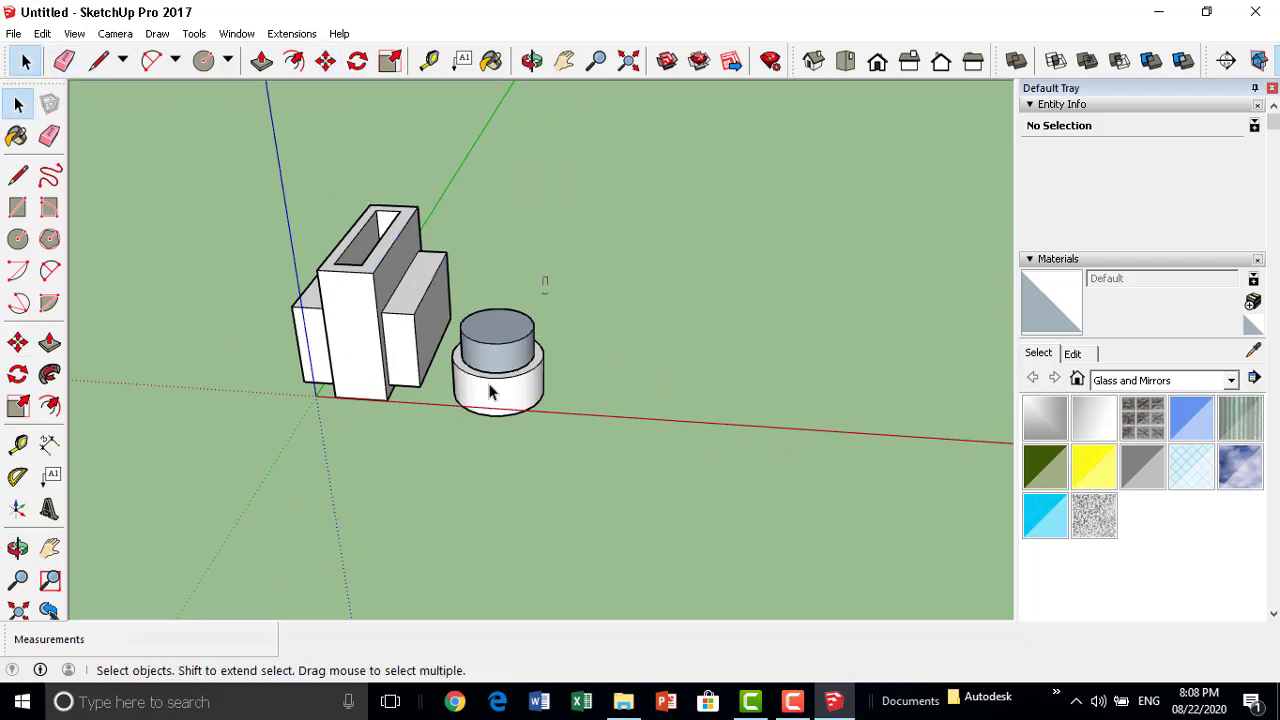
Select the cylinders, try the Move and Scale tools, then return to Select.
{"action": "left_click_drag", "start_coordinate": [457, 441], "coordinate": [460, 443]}
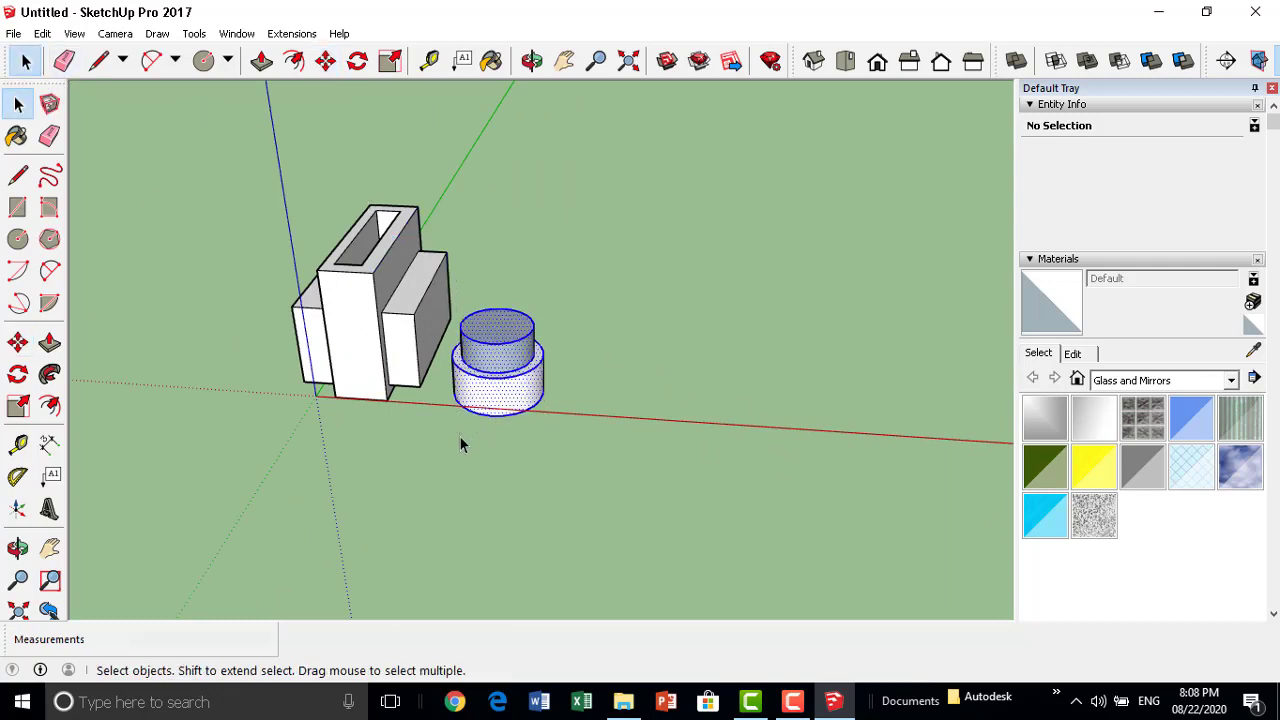
{"action": "left_click", "coordinate": [324, 66]}
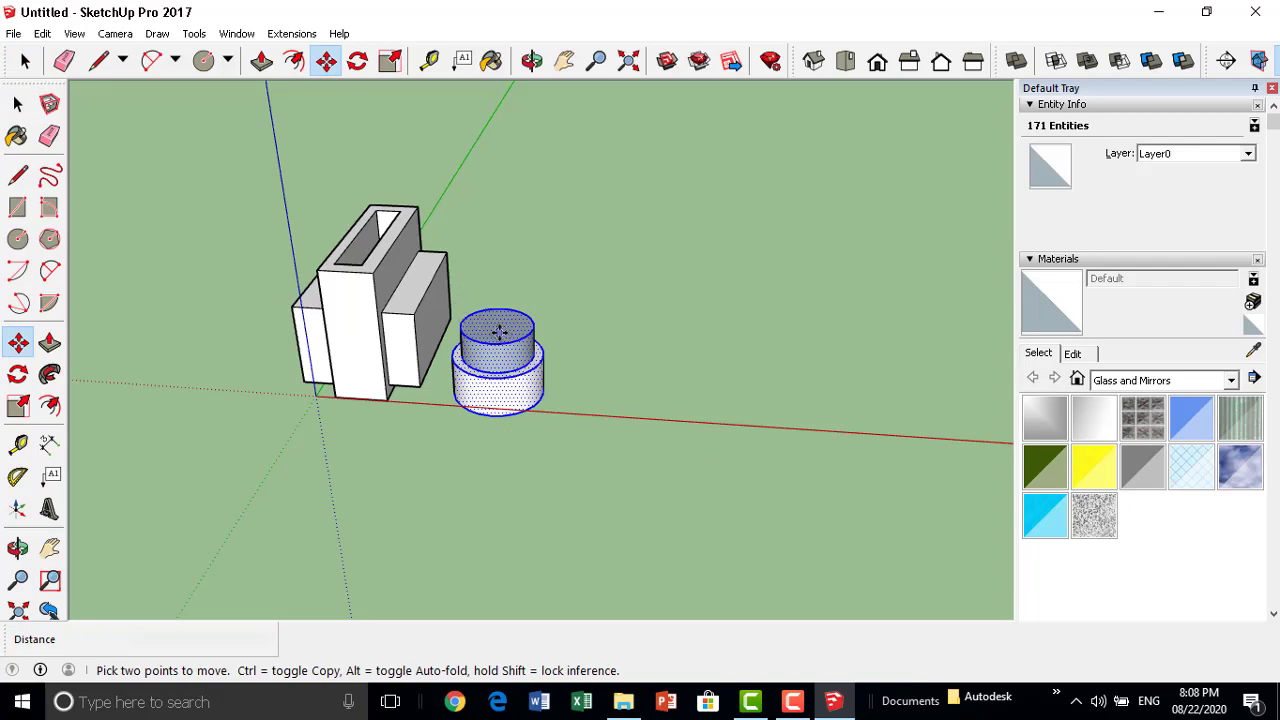
{"action": "key", "text": "ctrl+t"}
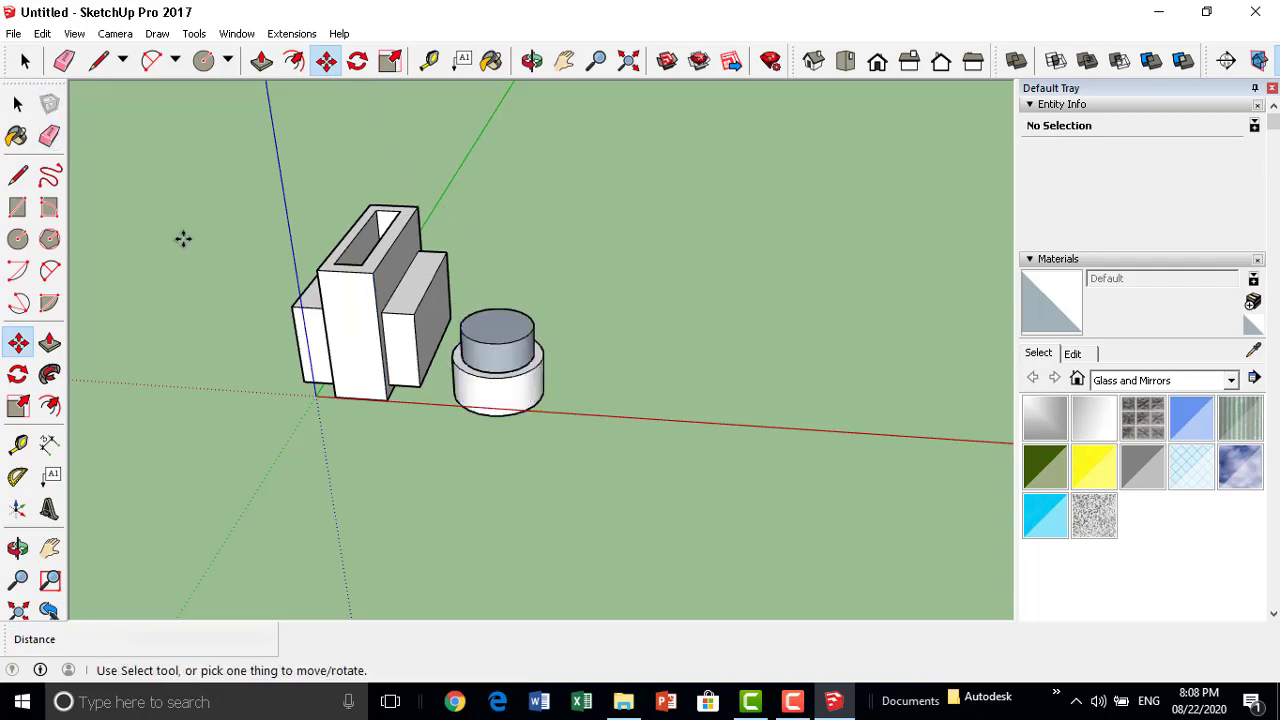
{"action": "key", "text": "s"}
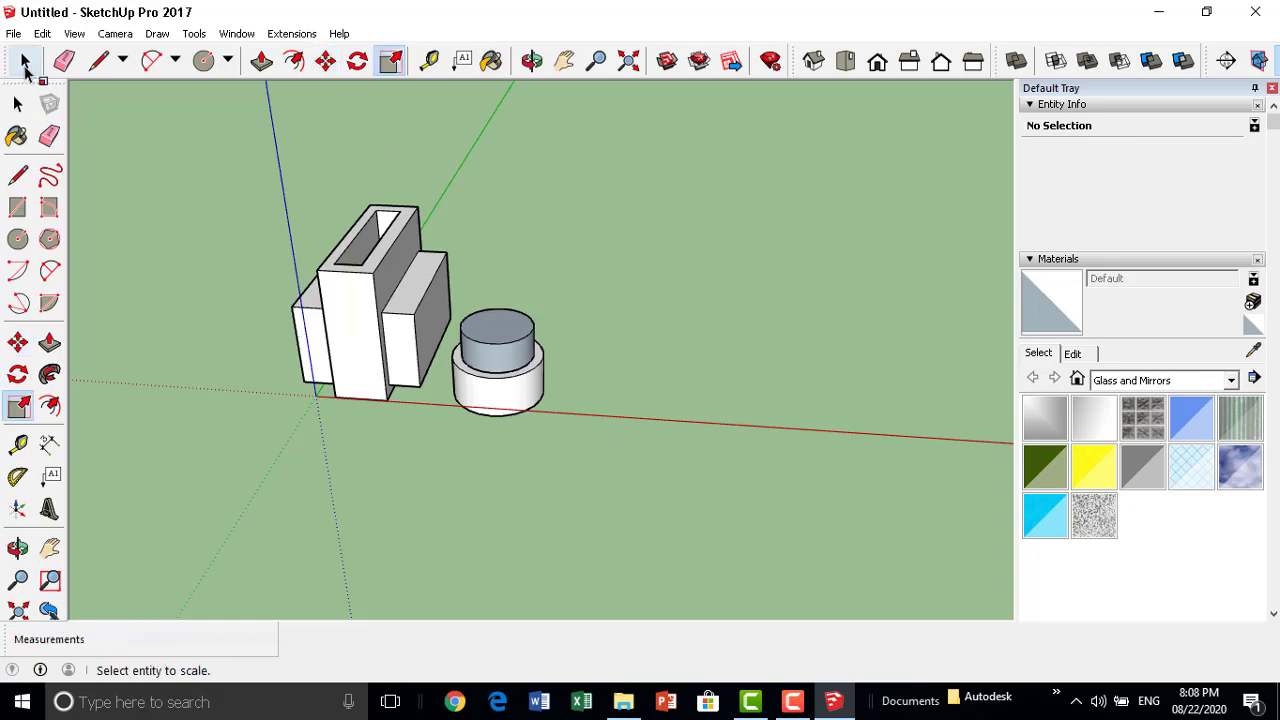
{"action": "left_click", "coordinate": [26, 62]}
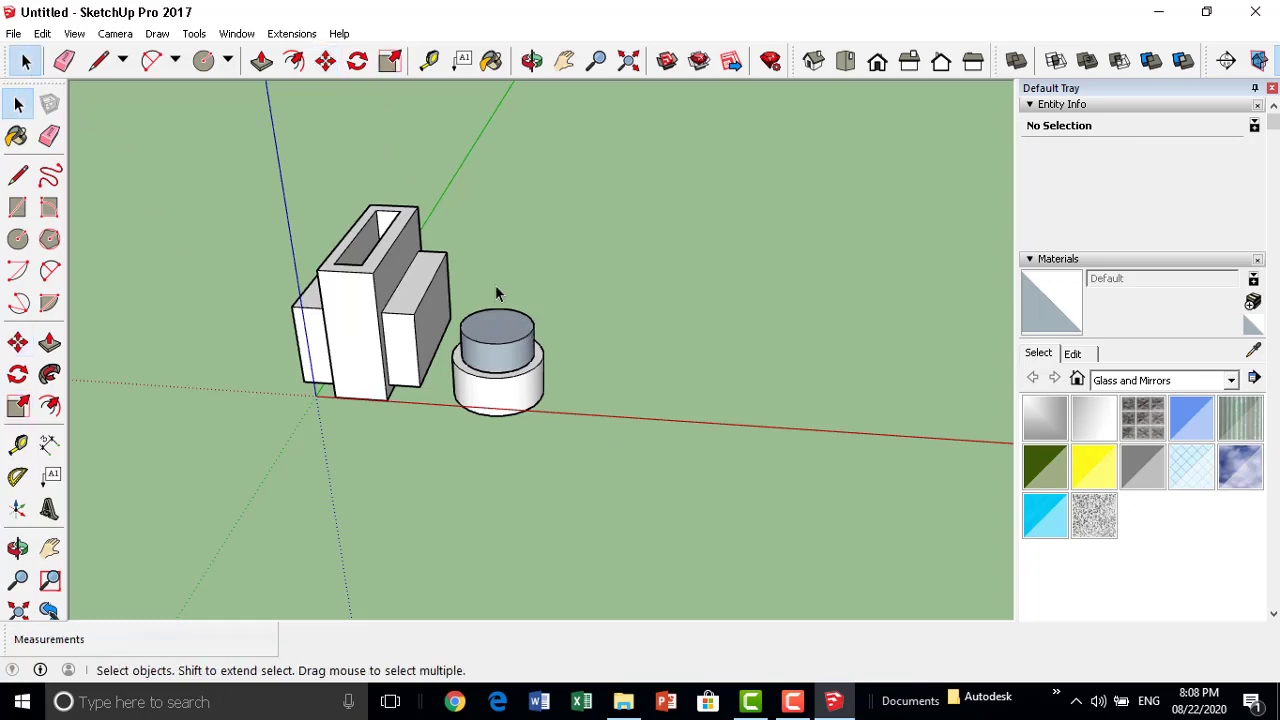
Move the cylinder stack 2 m along the red axis, then begin another move.
{"action": "left_click_drag", "start_coordinate": [519, 412], "coordinate": [476, 458]}
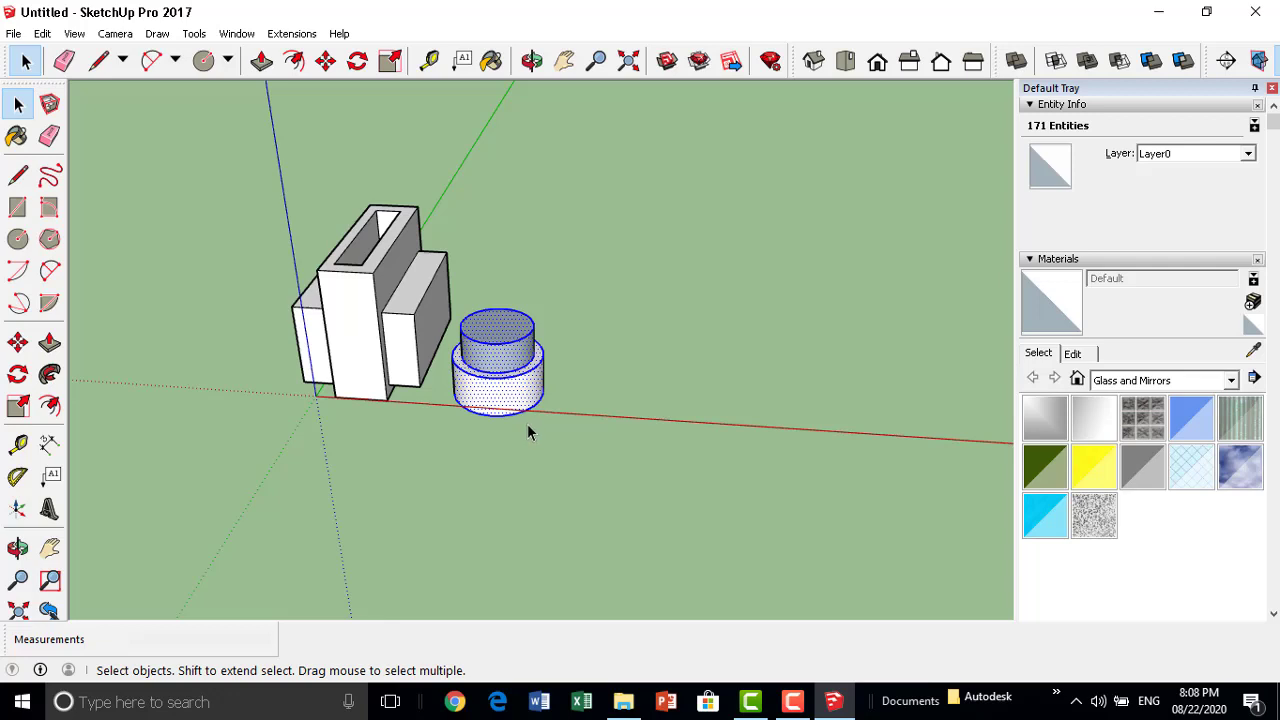
{"action": "key", "text": "m"}
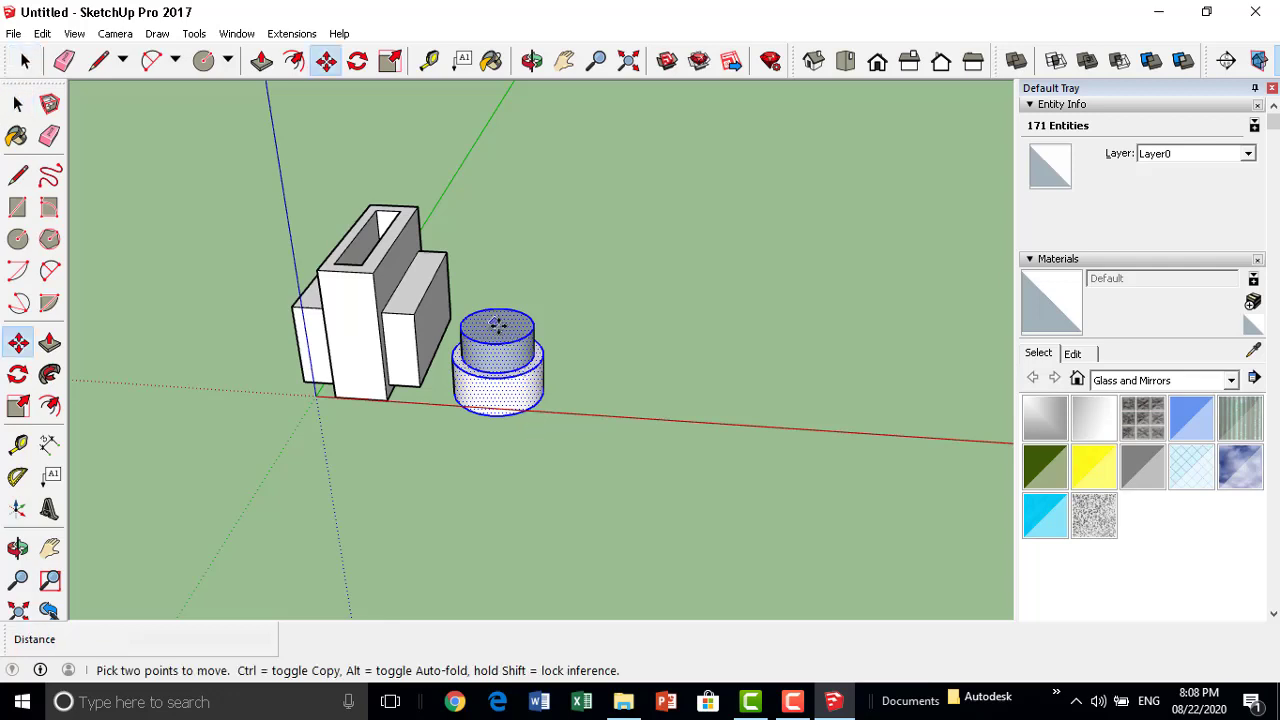
{"action": "left_click", "coordinate": [495, 326]}
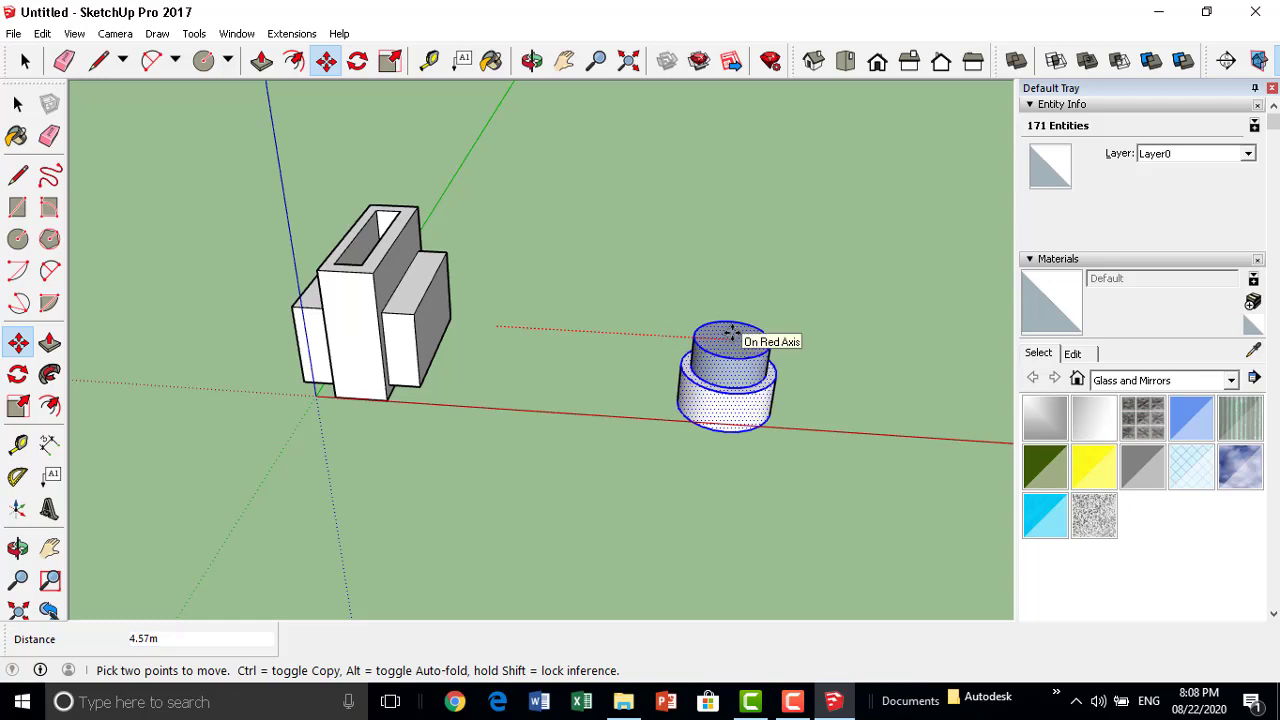
{"action": "type", "text": "1"}
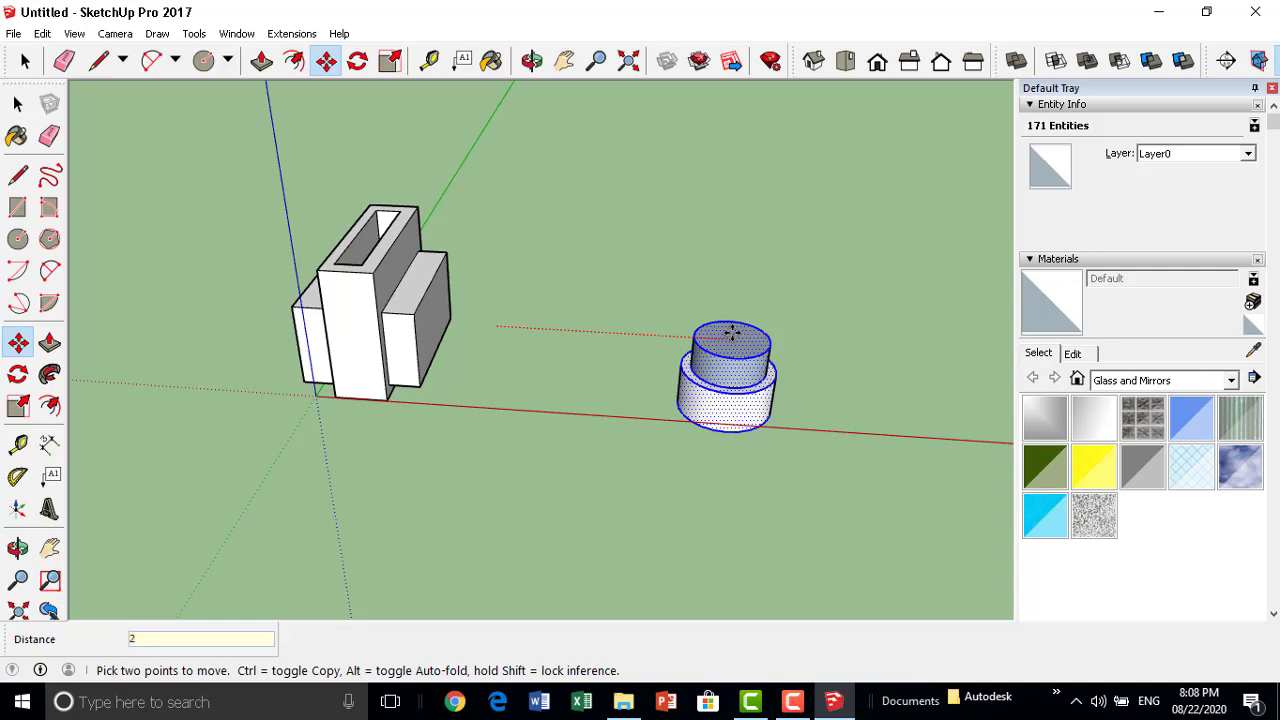
{"action": "key", "text": "Return"}
{"action": "scroll", "coordinate": [628, 338], "scroll_direction": "up", "scroll_amount": 1}
{"action": "scroll", "coordinate": [628, 338], "scroll_direction": "up", "scroll_amount": 3}
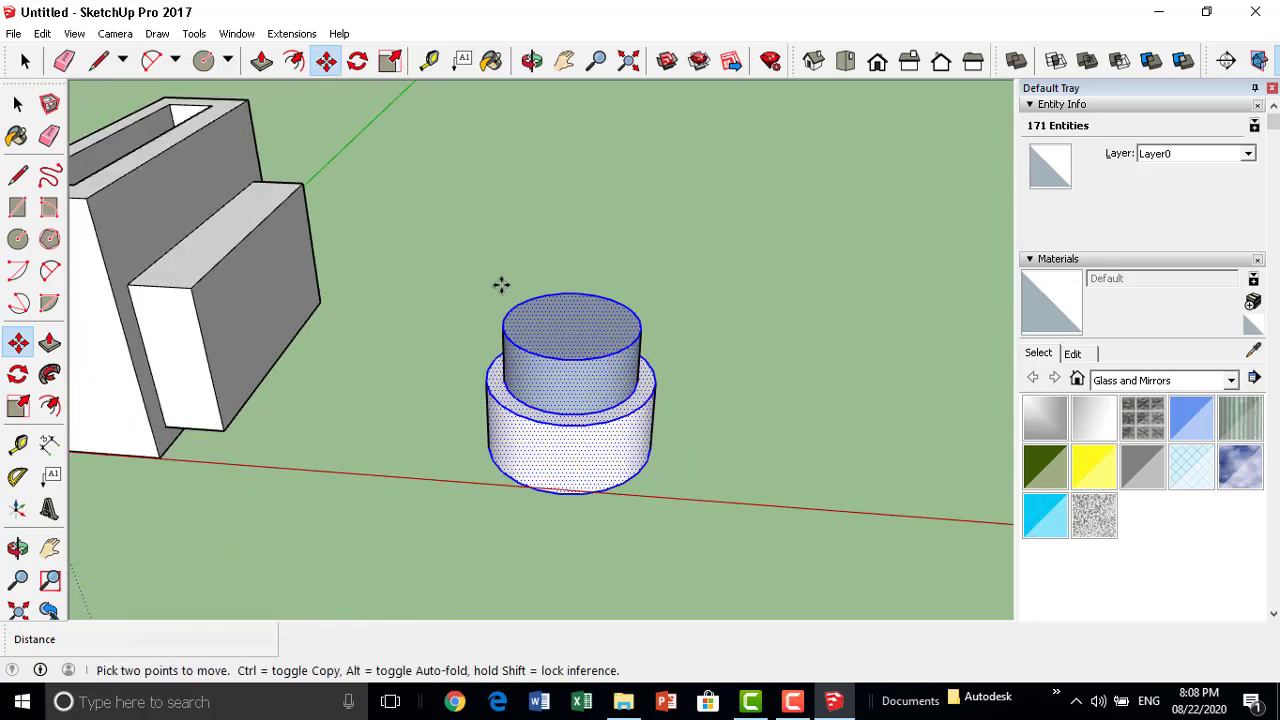
{"action": "left_click", "coordinate": [571, 327]}
{"action": "scroll", "coordinate": [560, 315], "scroll_direction": "down", "scroll_amount": 2}
{"action": "scroll", "coordinate": [560, 328], "scroll_direction": "down", "scroll_amount": 1}
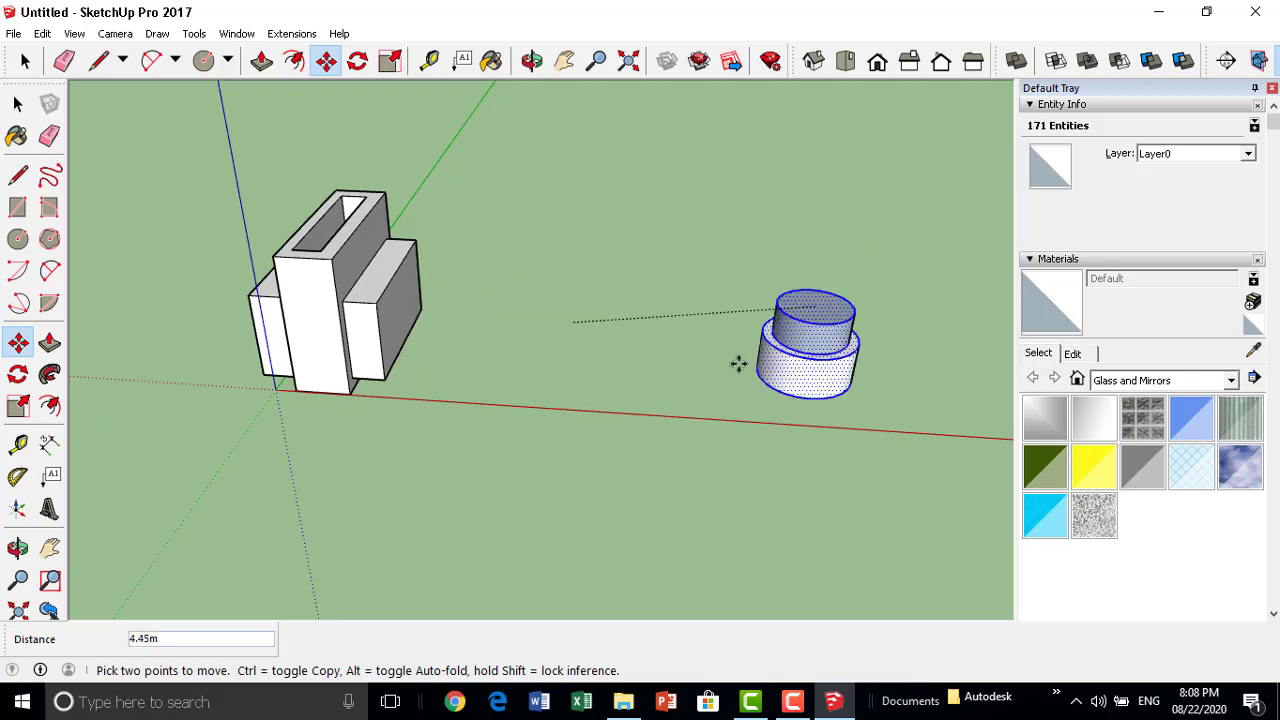
Confirm the 2 m move, then Ctrl-copy the cylinder stack along the red axis and enter x4.
{"action": "type", "text": "2.97m"}
{"action": "key", "text": "Return"}
{"action": "left_click", "coordinate": [567, 352]}
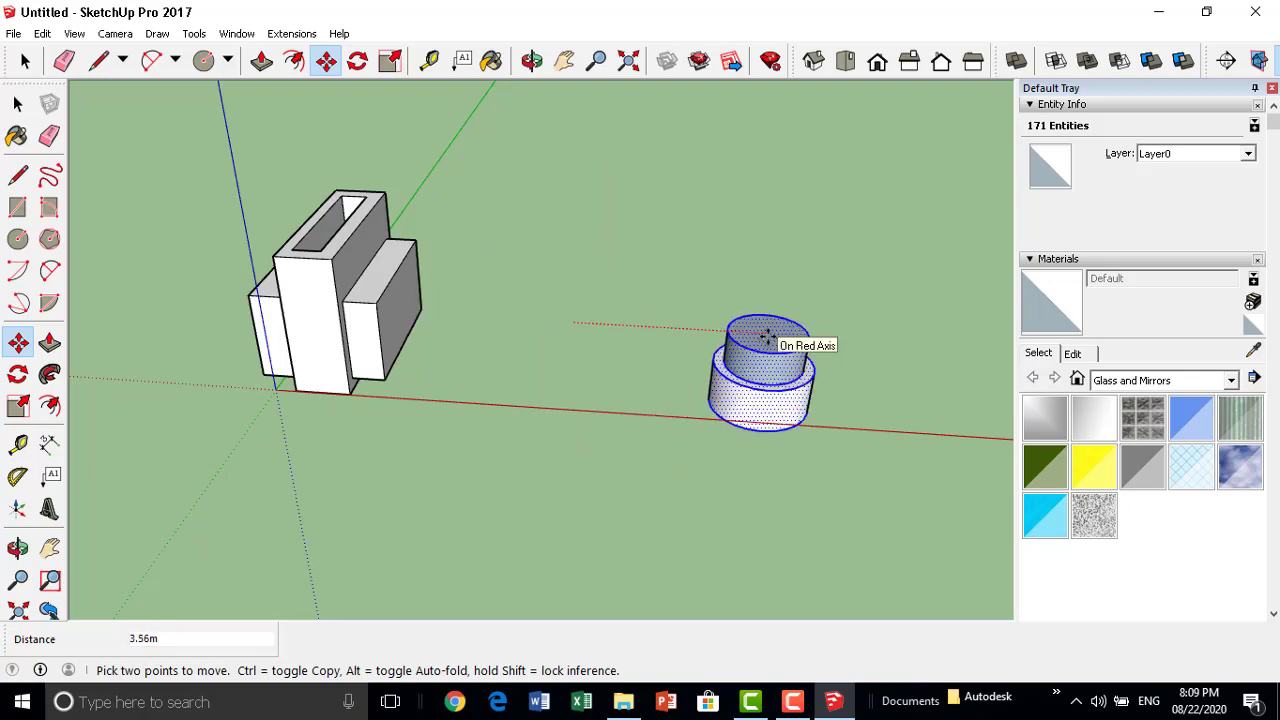
{"action": "key", "text": "ctrl"}
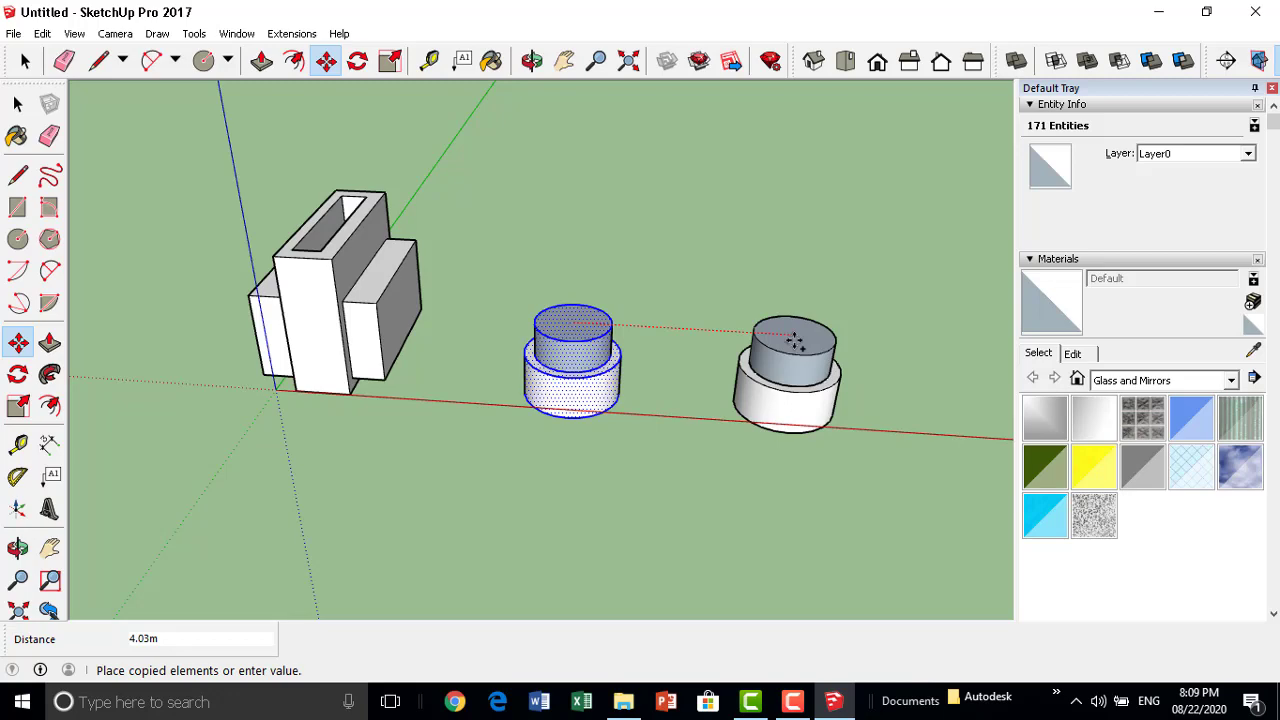
{"action": "left_click", "coordinate": [794, 340]}
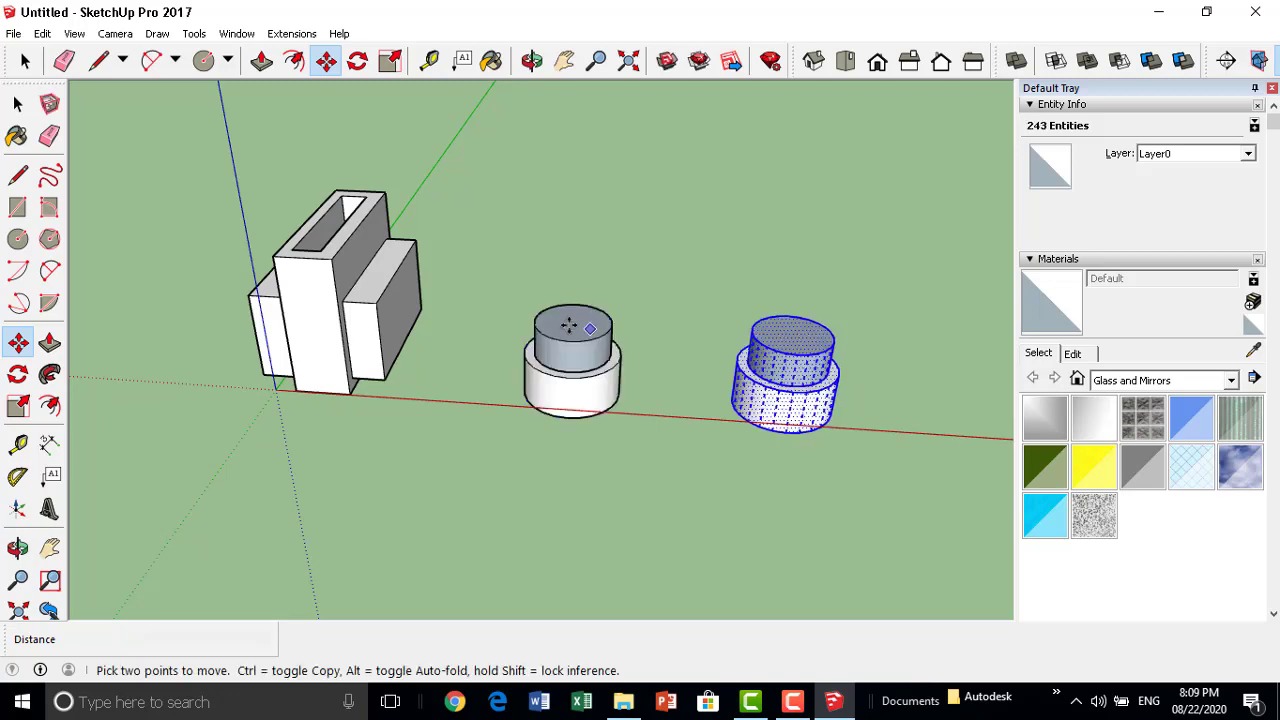
{"action": "scroll", "coordinate": [568, 325], "scroll_direction": "down", "scroll_amount": 3}
{"action": "scroll", "coordinate": [640, 335], "scroll_direction": "up", "scroll_amount": 1}
{"action": "scroll", "coordinate": [650, 335], "scroll_direction": "up", "scroll_amount": 2}
{"action": "scroll", "coordinate": [658, 335], "scroll_direction": "up", "scroll_amount": 2}
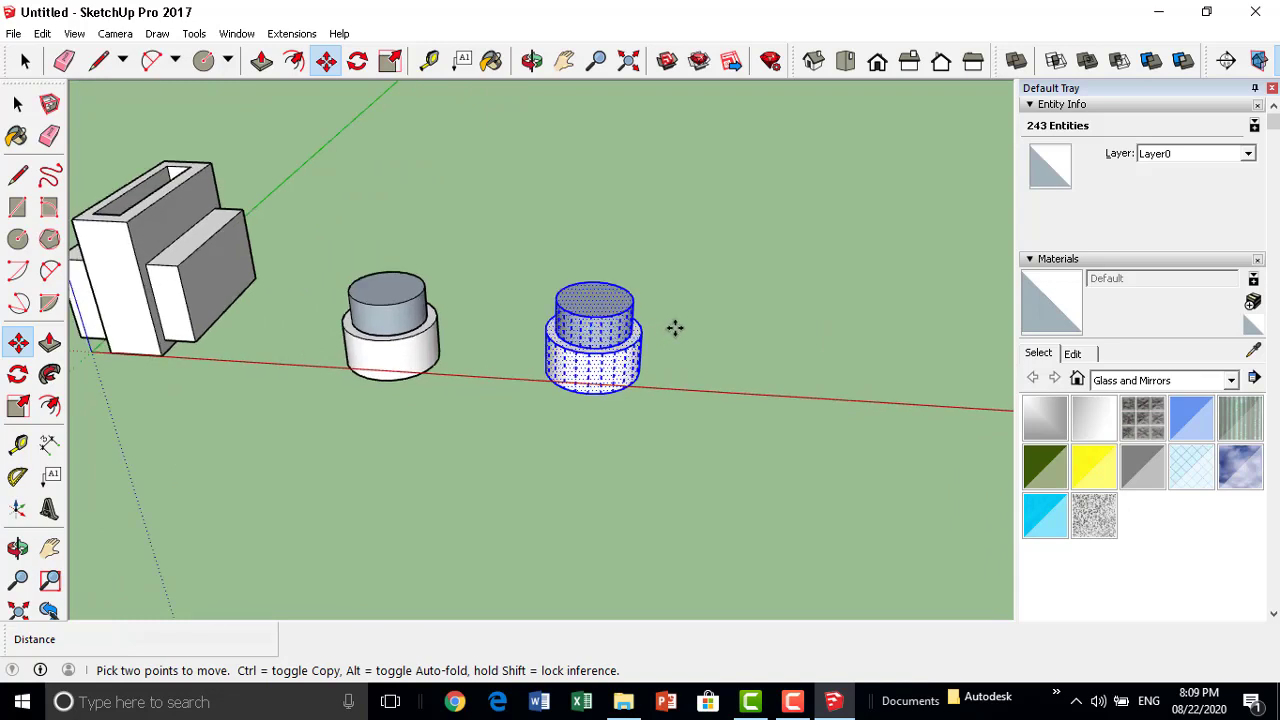
{"action": "type", "text": "x4"}
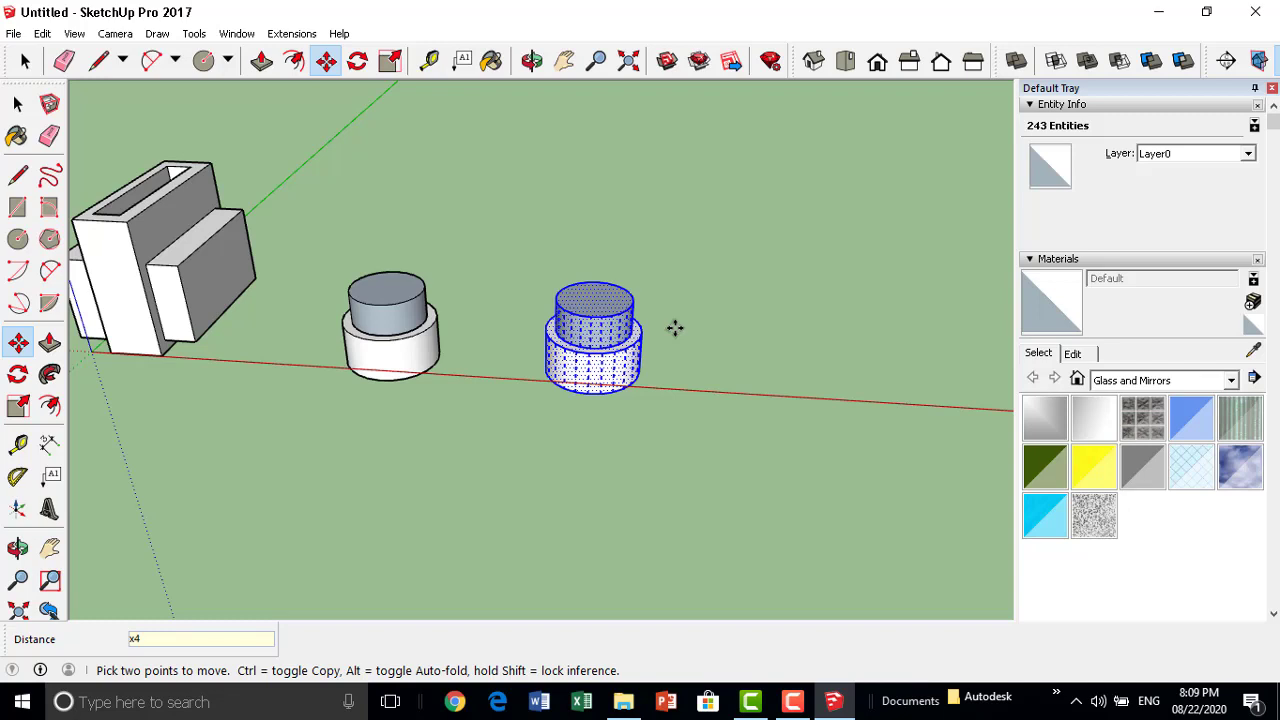
Apply the x4 array so five evenly spaced cylinder stacks line the red axis, then review the row.
{"action": "key", "text": "Return"}
{"action": "mouse_move", "coordinate": [675, 328]}
{"action": "middle_mouse_down"}
{"action": "mouse_move", "coordinate": [543, 360]}
{"action": "mouse_move", "coordinate": [783, 401]}
{"action": "mouse_move", "coordinate": [666, 346]}
{"action": "middle_mouse_up"}
{"action": "scroll", "coordinate": [666, 346], "scroll_direction": "down", "scroll_amount": 3}
{"action": "scroll", "coordinate": [537, 346], "scroll_direction": "up", "scroll_amount": 1}
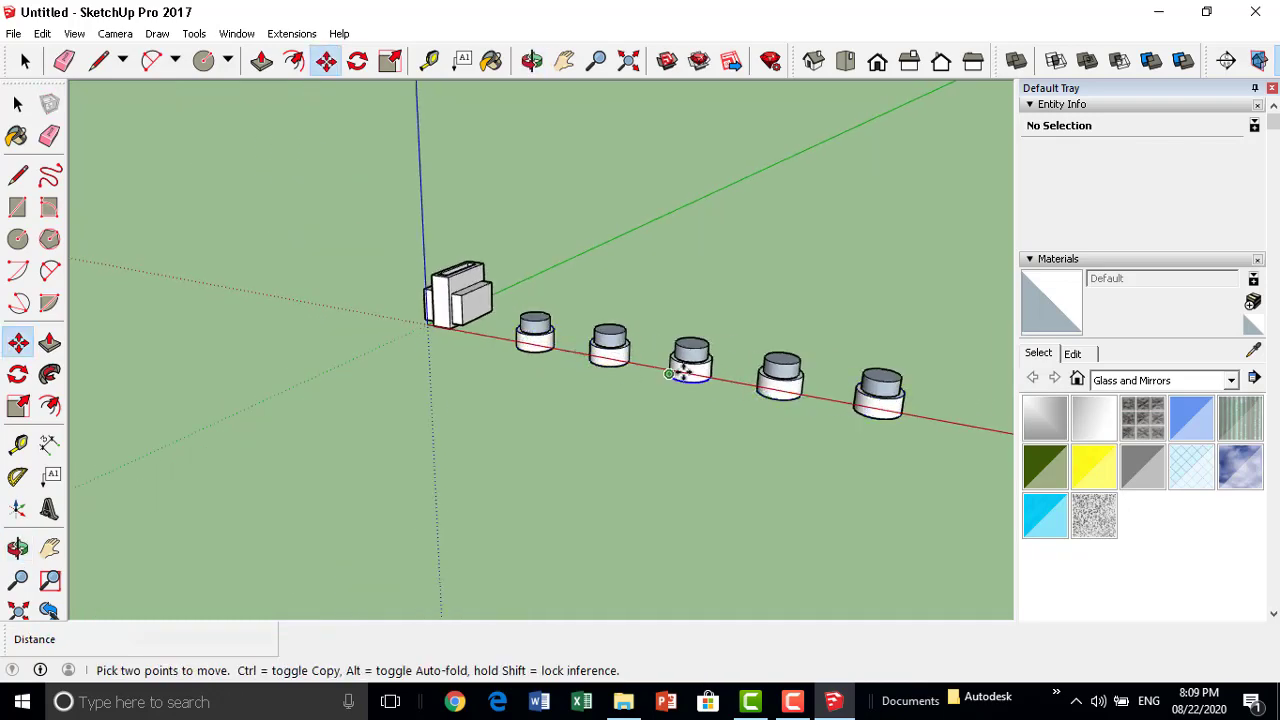
{"action": "scroll", "coordinate": [614, 352], "scroll_direction": "down", "scroll_amount": 1}
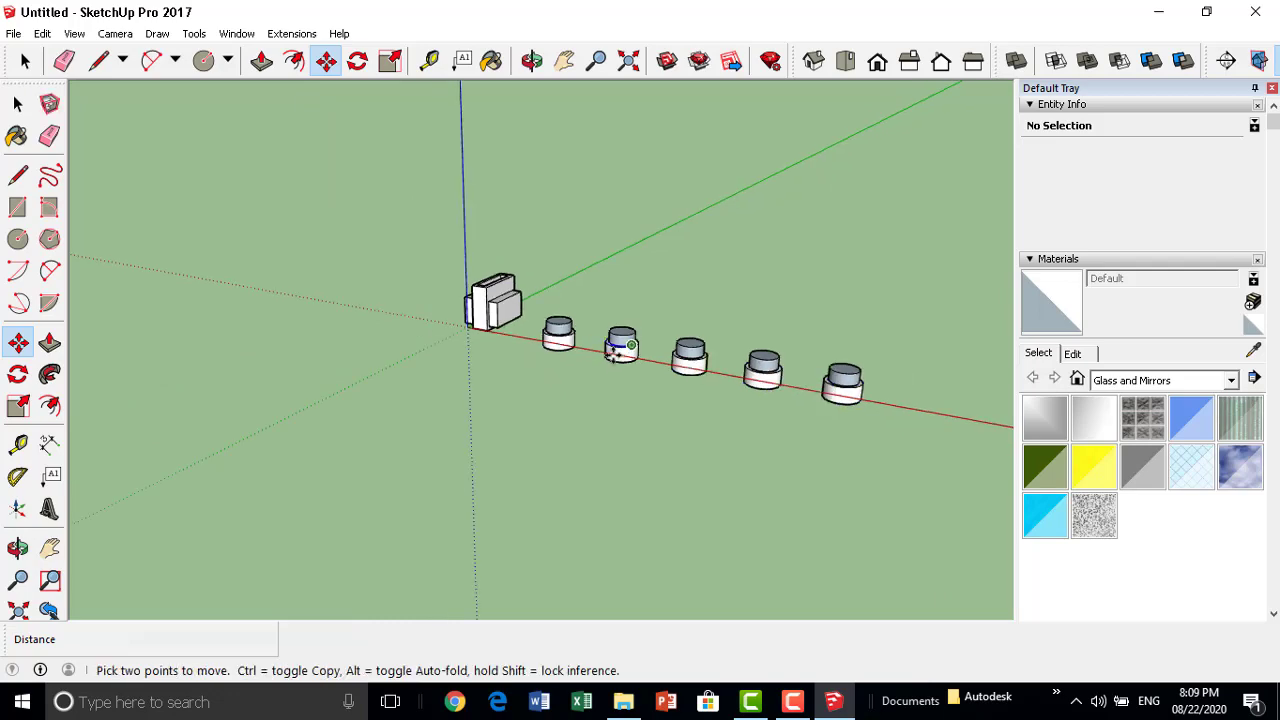
{"action": "scroll", "coordinate": [614, 352], "scroll_direction": "down", "scroll_amount": 1}
{"action": "mouse_move", "coordinate": [629, 383]}
{"action": "middle_mouse_down"}
{"action": "mouse_move", "coordinate": [789, 366]}
{"action": "mouse_move", "coordinate": [531, 306]}
{"action": "middle_mouse_up"}
{"action": "scroll", "coordinate": [554, 306], "scroll_direction": "up", "scroll_amount": 1}
{"action": "scroll", "coordinate": [457, 323], "scroll_direction": "down", "scroll_amount": 1}
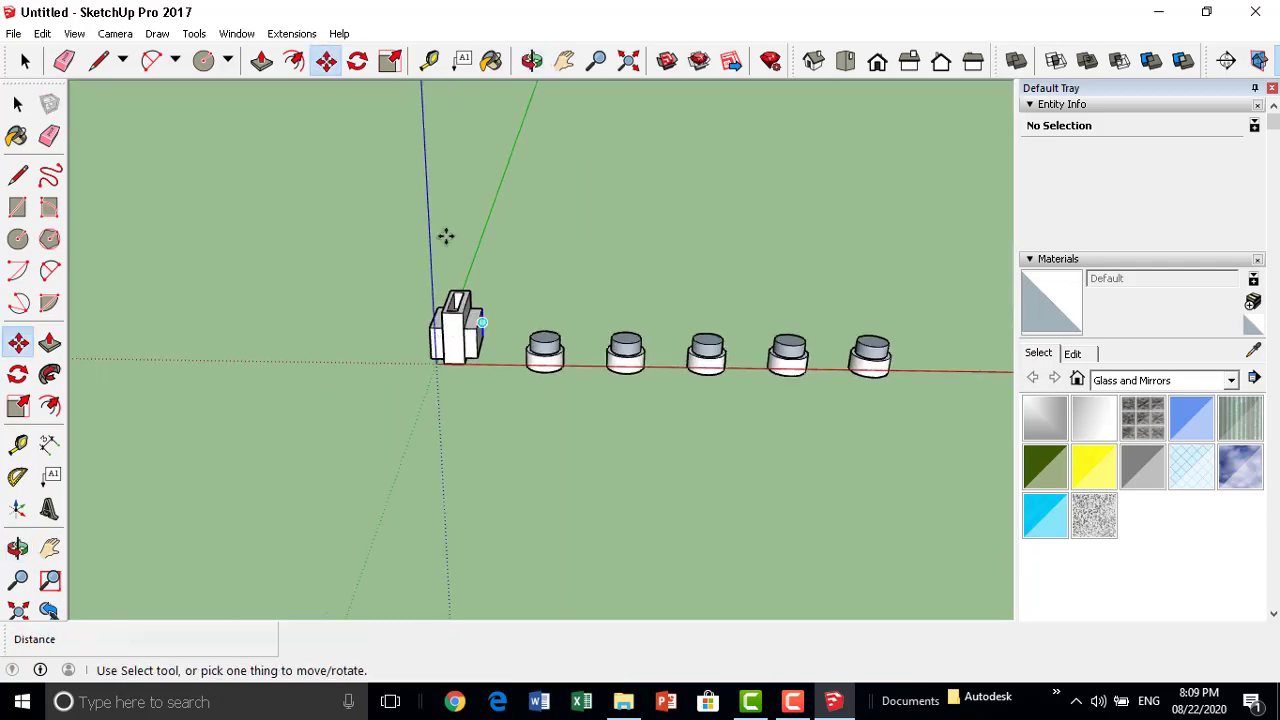
Select the row of five stacked cylinders.
{"action": "left_click", "coordinate": [34, 60]}
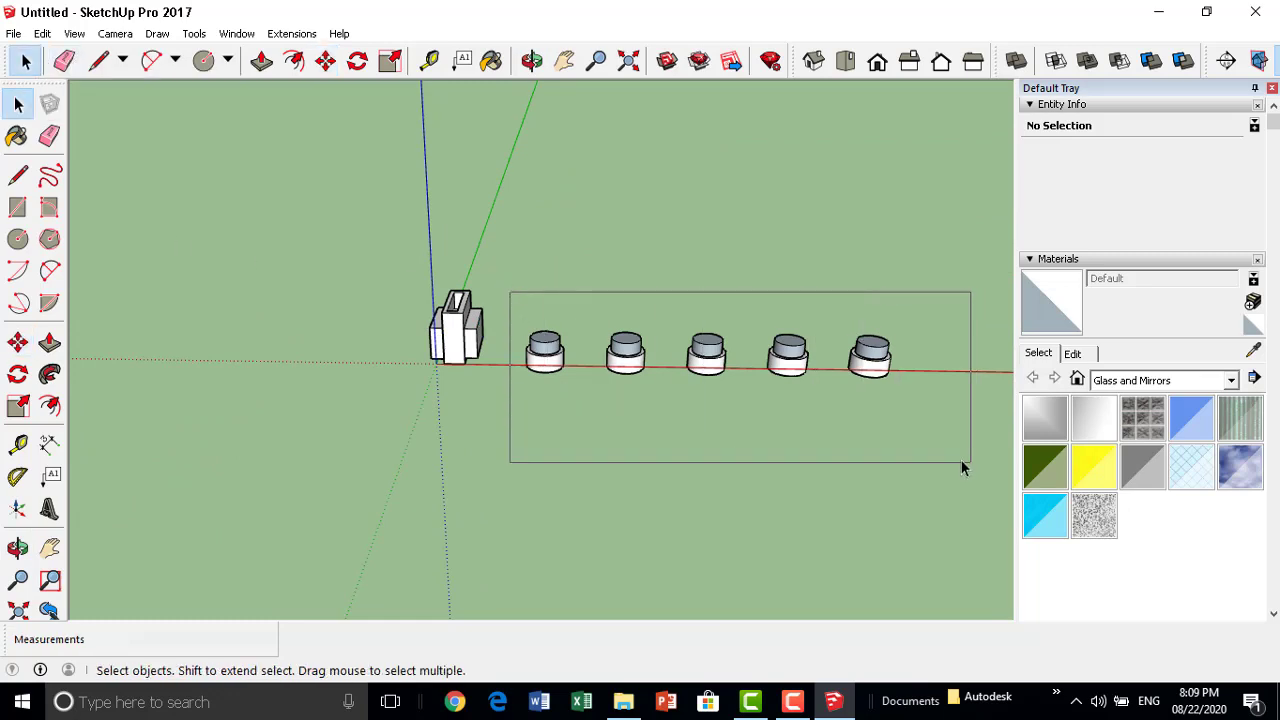
{"action": "left_click_drag", "start_coordinate": [594, 418], "coordinate": [965, 460]}
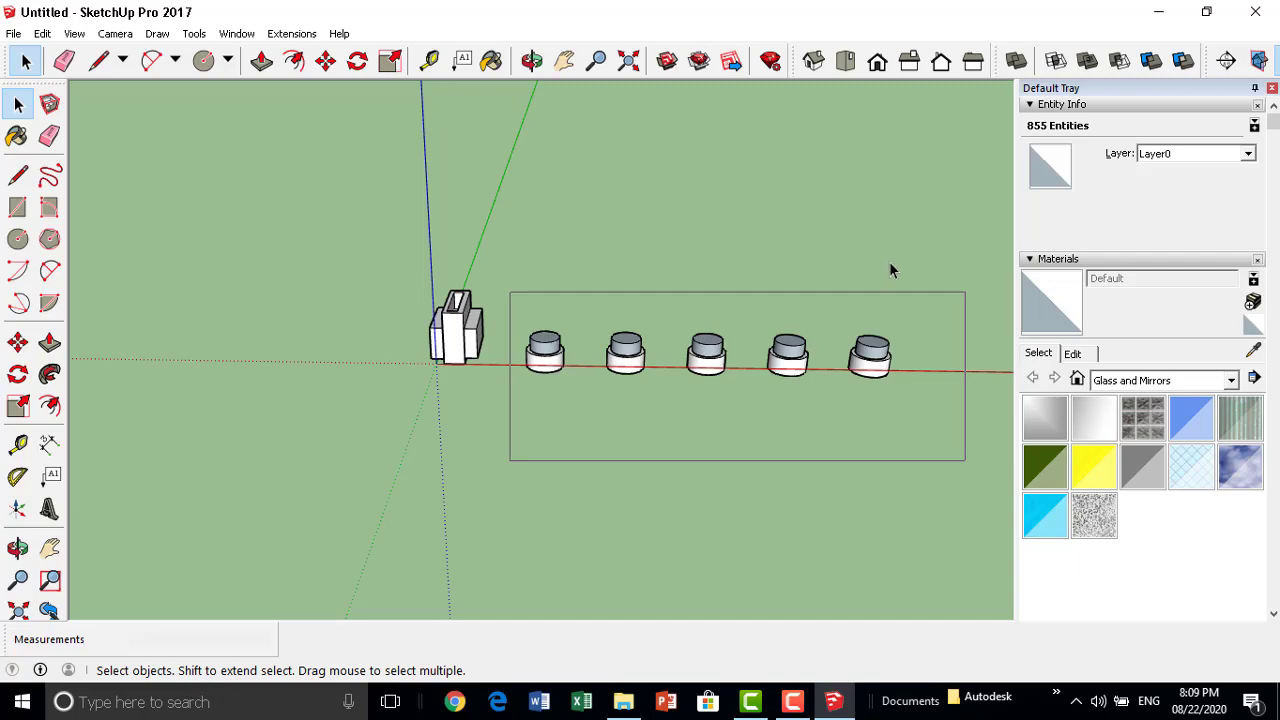
{"action": "middle_click_drag", "start_coordinate": [892, 270], "coordinate": [291, 248]}
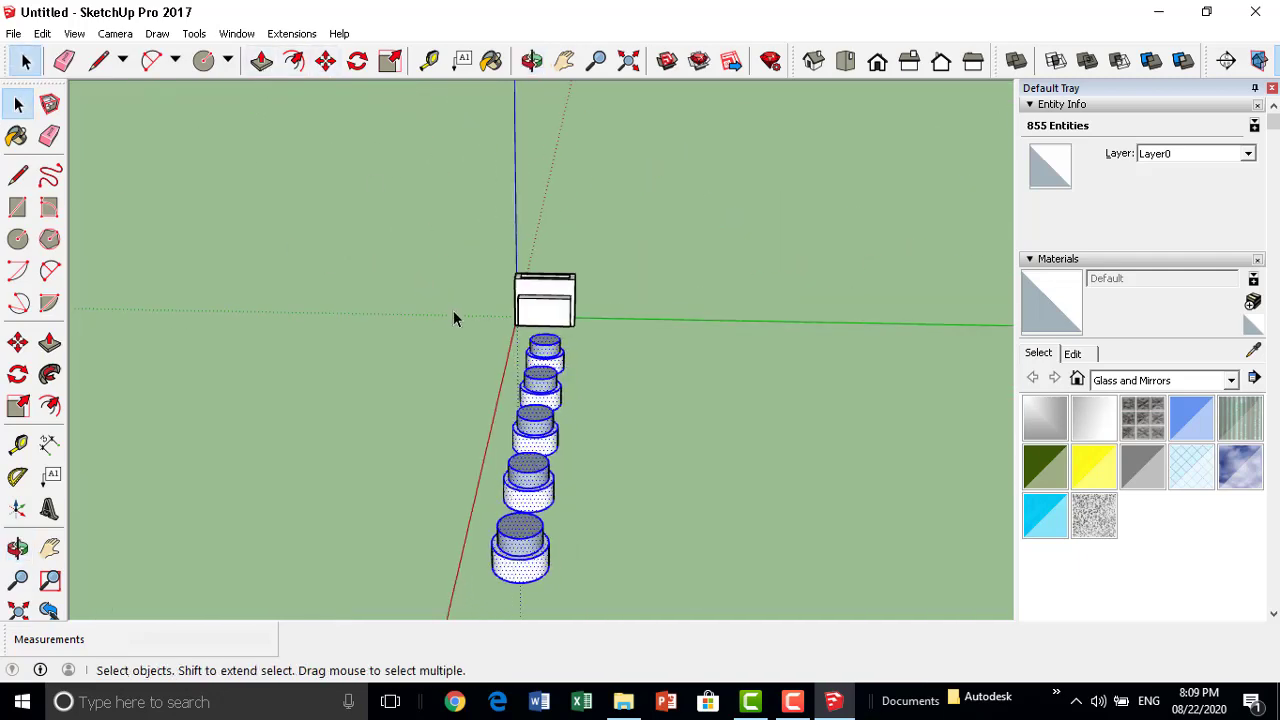
Copy the row 5 m along the green axis and array it x5 into six rows.
{"action": "key", "text": "m"}
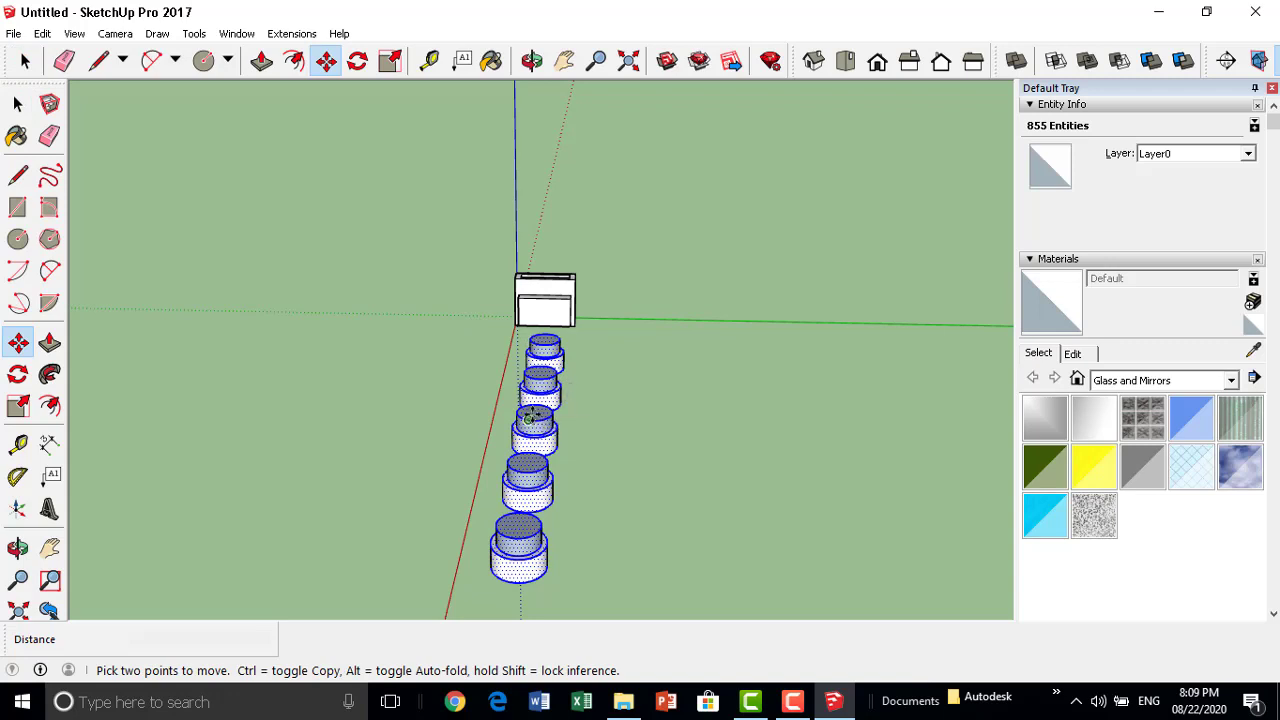
{"action": "left_click", "coordinate": [560, 418]}
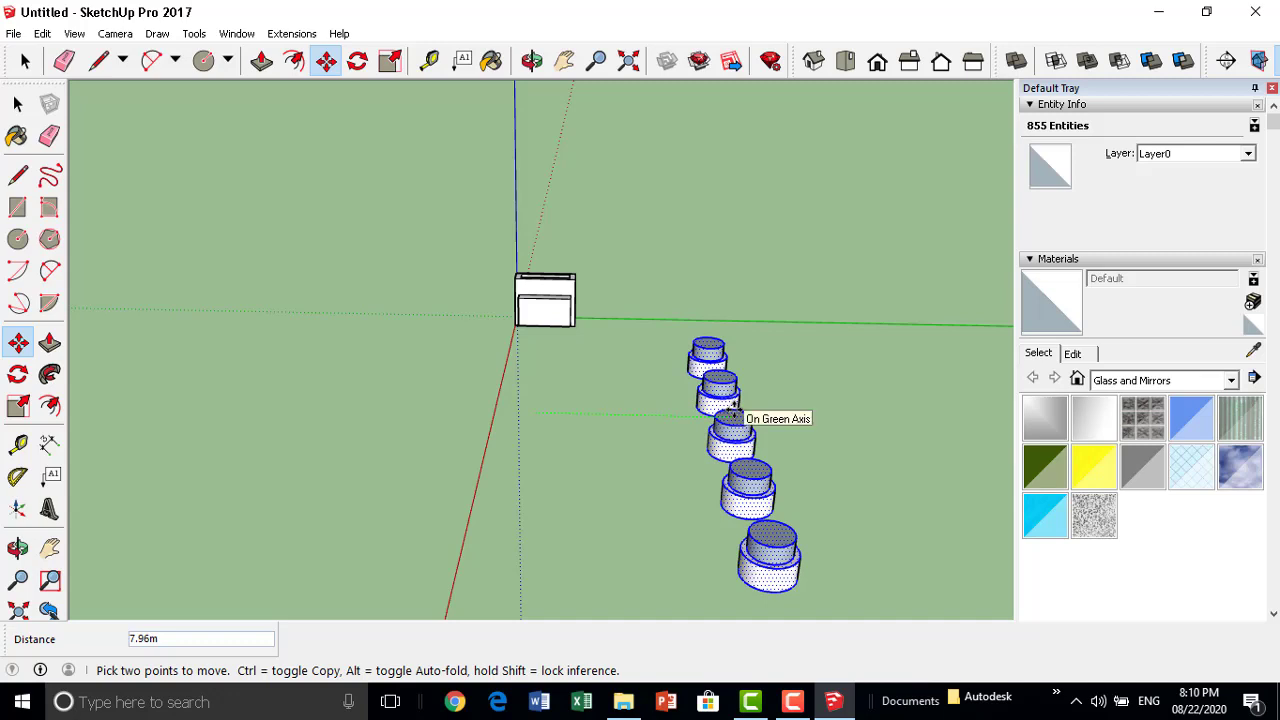
{"action": "key", "text": "ctrl"}
{"action": "type", "text": "5"}
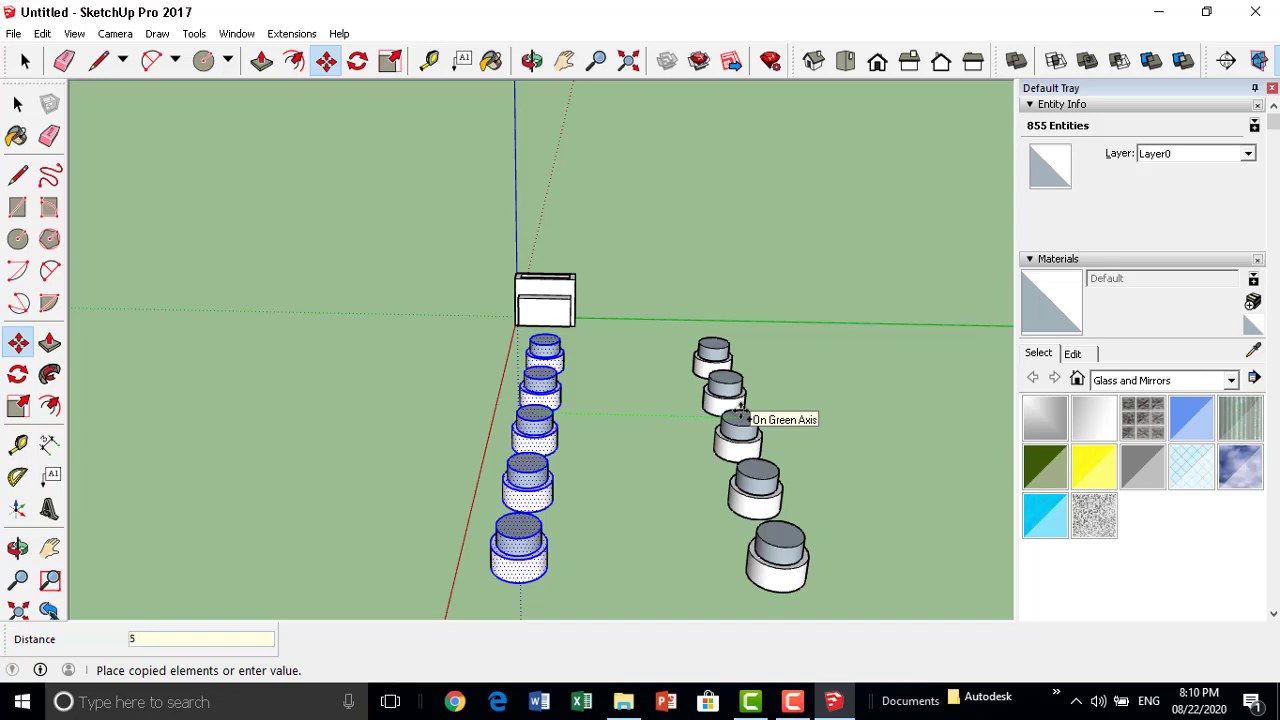
{"action": "key", "text": "Return"}
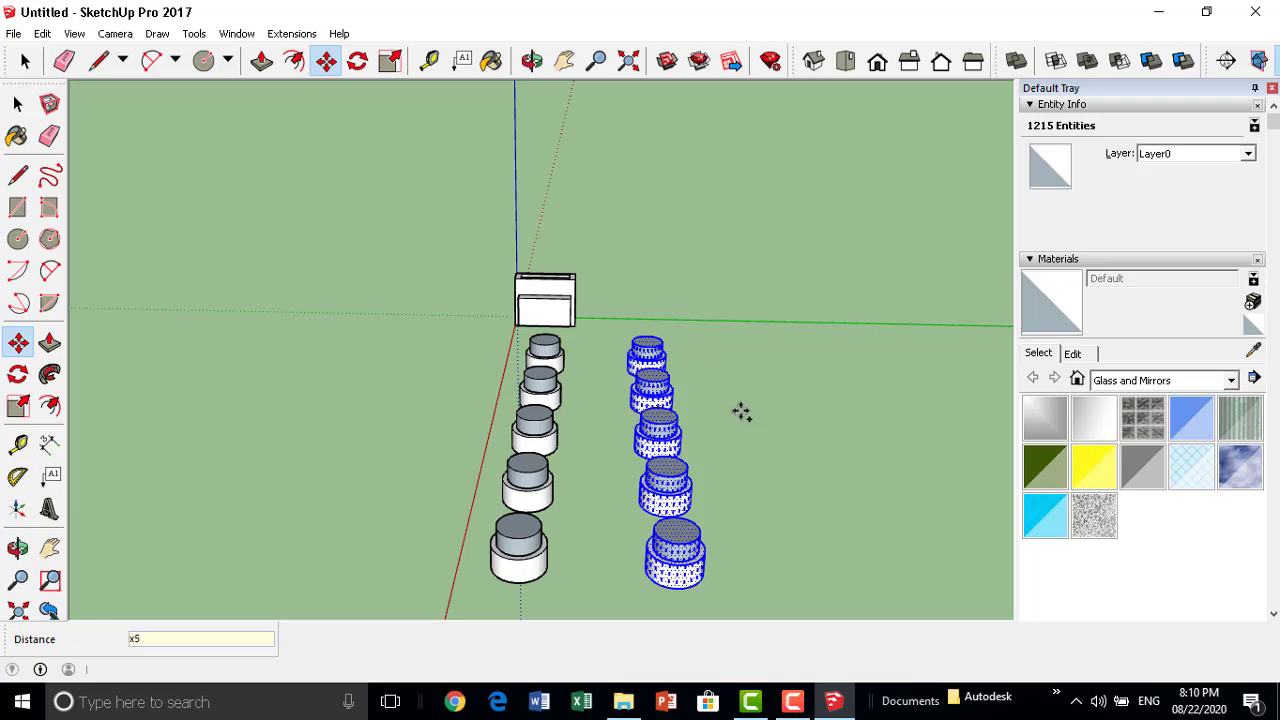
{"action": "key", "text": "Return"}
Orbit and zoom around to inspect the finished grid of six rows of five cylinders.
{"action": "scroll", "coordinate": [733, 410], "scroll_direction": "down", "scroll_amount": 5}
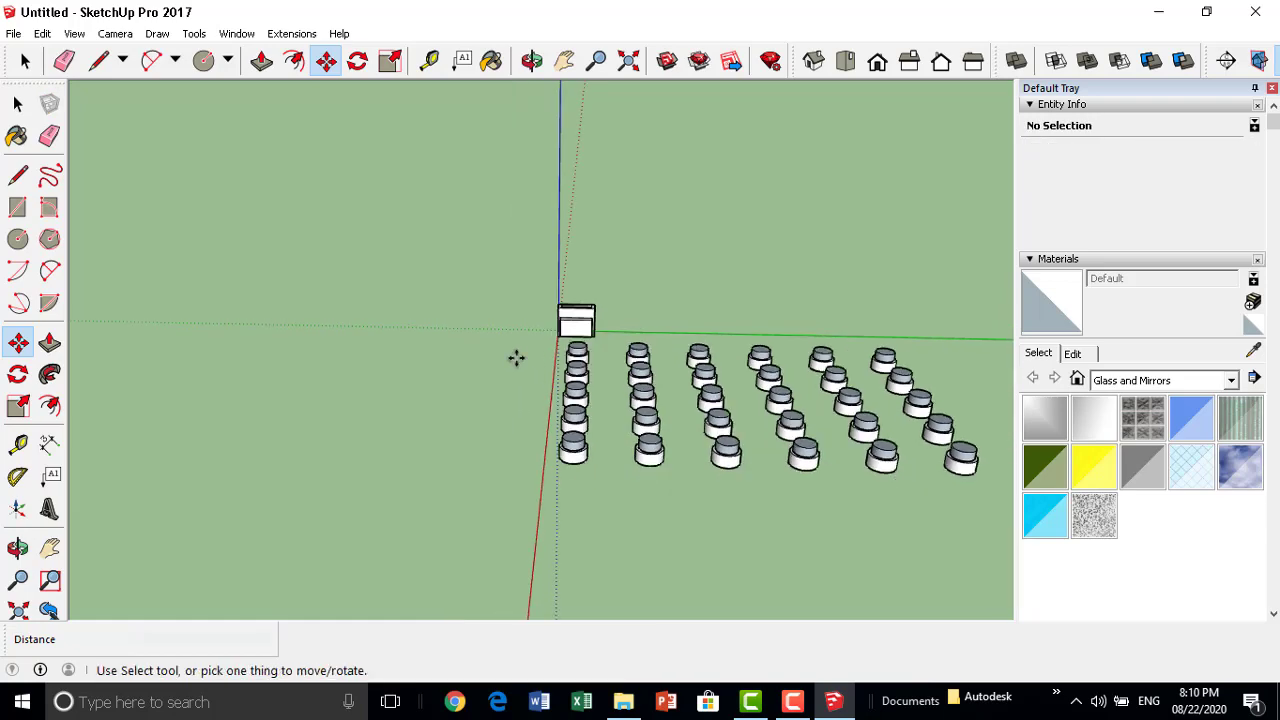
{"action": "mouse_move", "coordinate": [606, 434]}
{"action": "middle_mouse_down"}
{"action": "mouse_move", "coordinate": [869, 449]}
{"action": "mouse_move", "coordinate": [565, 305]}
{"action": "mouse_move", "coordinate": [749, 423]}
{"action": "mouse_move", "coordinate": [705, 280]}
{"action": "middle_mouse_up"}
{"action": "scroll", "coordinate": [565, 305], "scroll_direction": "up", "scroll_amount": 3}
{"action": "scroll", "coordinate": [705, 272], "scroll_direction": "up", "scroll_amount": 3}
{"action": "scroll", "coordinate": [705, 270], "scroll_direction": "up", "scroll_amount": 2}
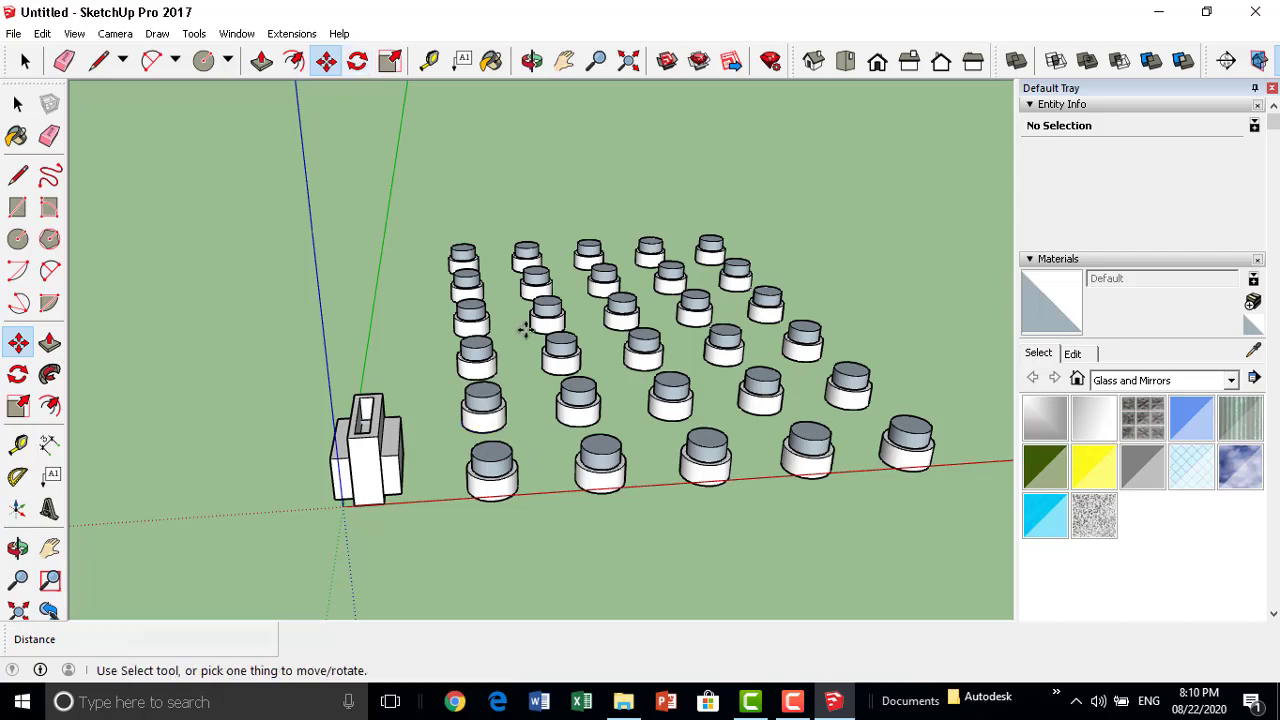
{"action": "scroll", "coordinate": [524, 332], "scroll_direction": "down", "scroll_amount": 3}
{"action": "mouse_move", "coordinate": [524, 332]}
{"action": "middle_mouse_down"}
{"action": "mouse_move", "coordinate": [608, 366]}
{"action": "mouse_move", "coordinate": [396, 319]}
{"action": "mouse_move", "coordinate": [680, 443]}
{"action": "middle_mouse_up"}
{"action": "scroll", "coordinate": [191, 466], "scroll_direction": "up", "scroll_amount": 3}
{"action": "scroll", "coordinate": [191, 466], "scroll_direction": "up", "scroll_amount": 3}
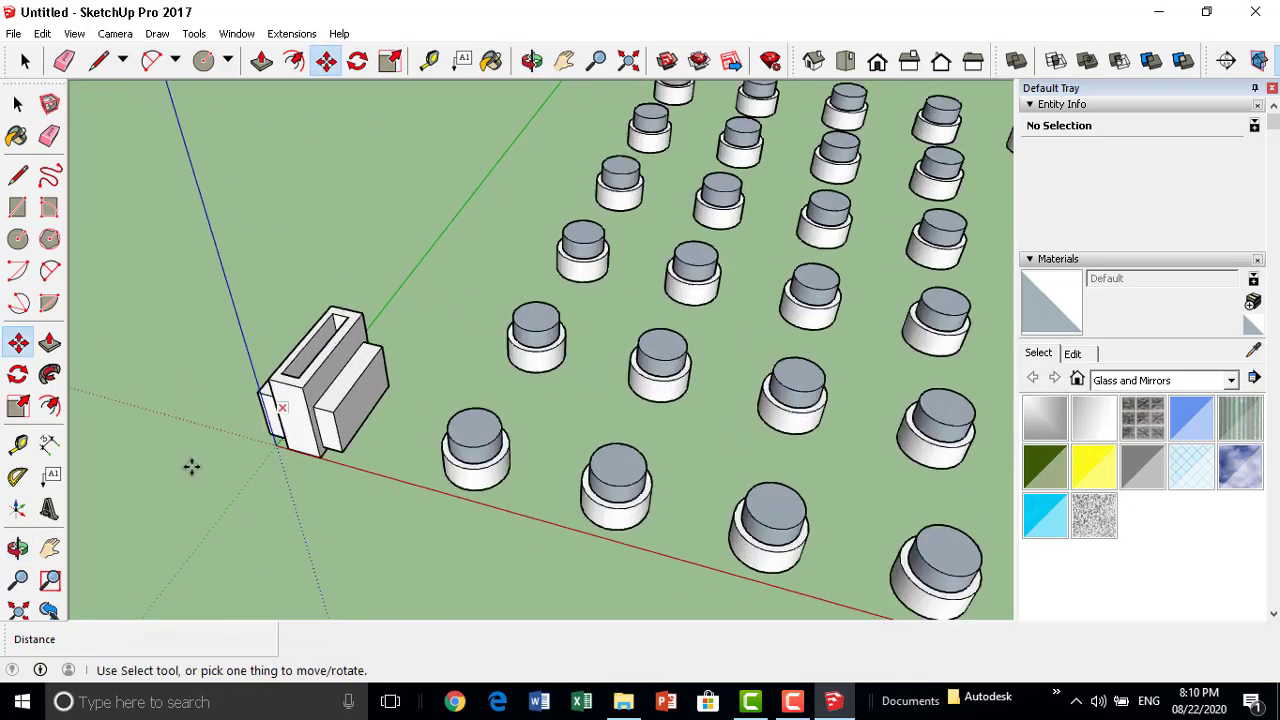
{"action": "mouse_move", "coordinate": [191, 466]}
{"action": "middle_mouse_down"}
{"action": "mouse_move", "coordinate": [680, 429]}
{"action": "mouse_move", "coordinate": [780, 323]}
{"action": "middle_mouse_up"}
{"action": "scroll", "coordinate": [414, 351], "scroll_direction": "down", "scroll_amount": 2}
{"action": "mouse_move", "coordinate": [414, 351]}
{"action": "middle_mouse_down"}
{"action": "mouse_move", "coordinate": [474, 353]}
{"action": "mouse_move", "coordinate": [420, 330]}
{"action": "mouse_move", "coordinate": [520, 300]}
{"action": "middle_mouse_up"}
{"action": "scroll", "coordinate": [420, 330], "scroll_direction": "down", "scroll_amount": 2}
{"action": "scroll", "coordinate": [616, 260], "scroll_direction": "up", "scroll_amount": 4}
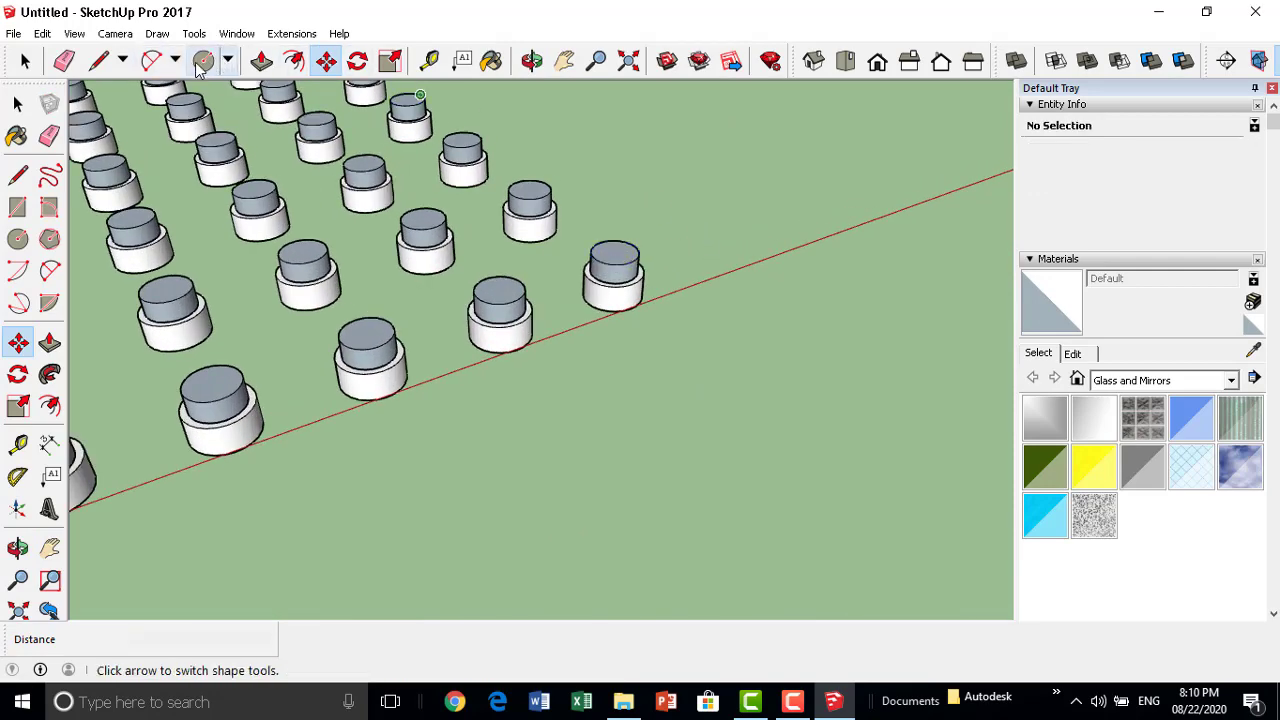
Offset a cylinder's top circle inward to create an inset inner circle.
{"action": "left_click", "coordinate": [293, 61]}
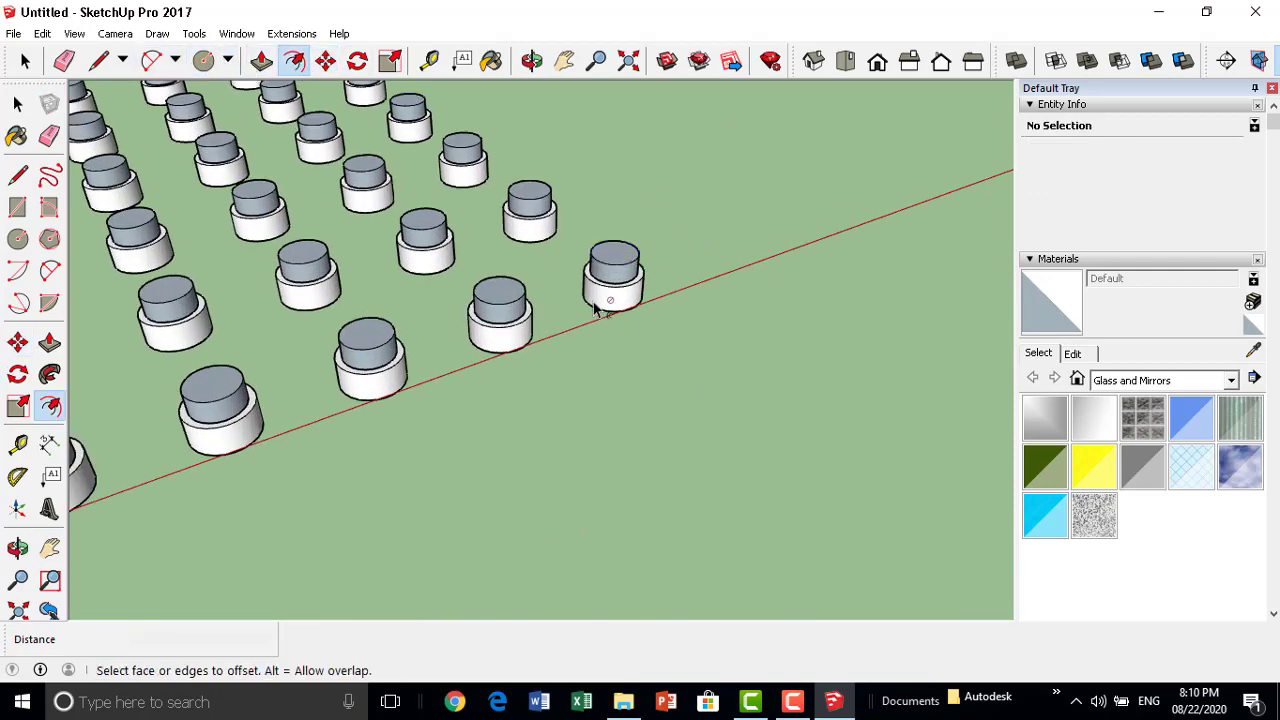
{"action": "scroll", "coordinate": [598, 290], "scroll_direction": "up", "scroll_amount": 2}
{"action": "scroll", "coordinate": [600, 255], "scroll_direction": "up", "scroll_amount": 2}
{"action": "left_click", "coordinate": [610, 244]}
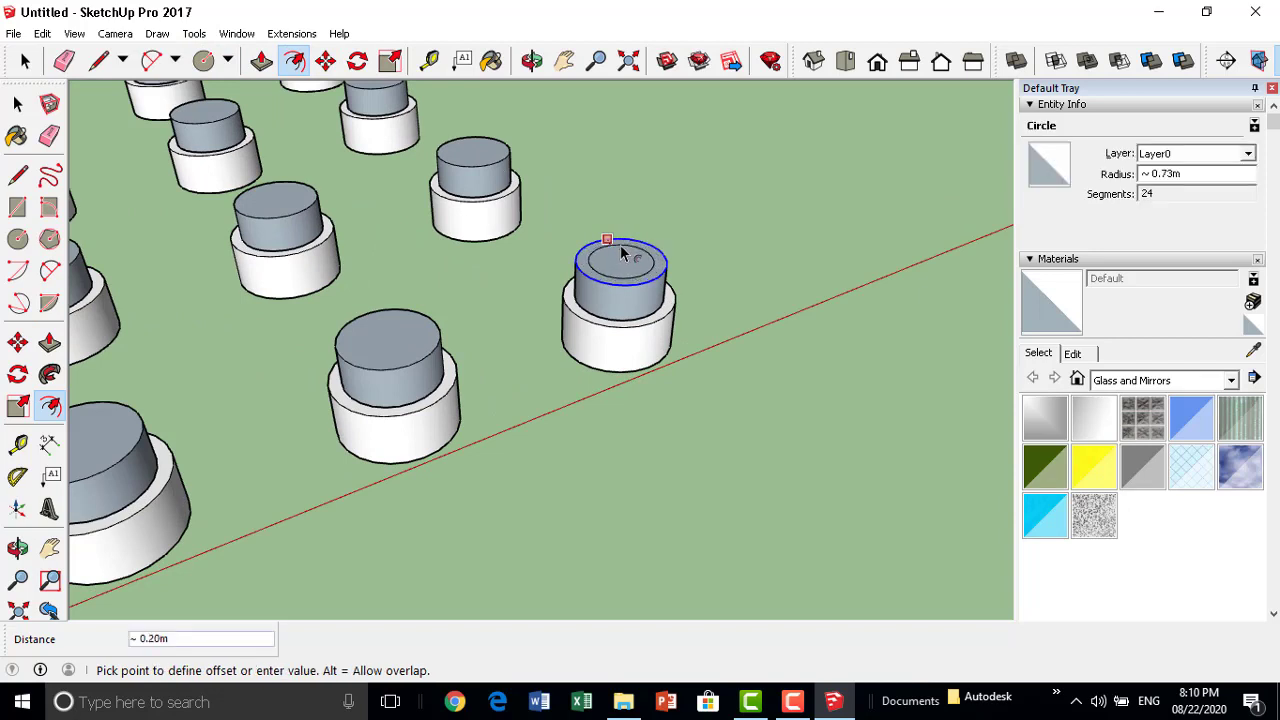
{"action": "left_click", "coordinate": [620, 246]}
Push/Pull the inner circle upward into a tall, narrower column.
{"action": "left_click", "coordinate": [260, 62]}
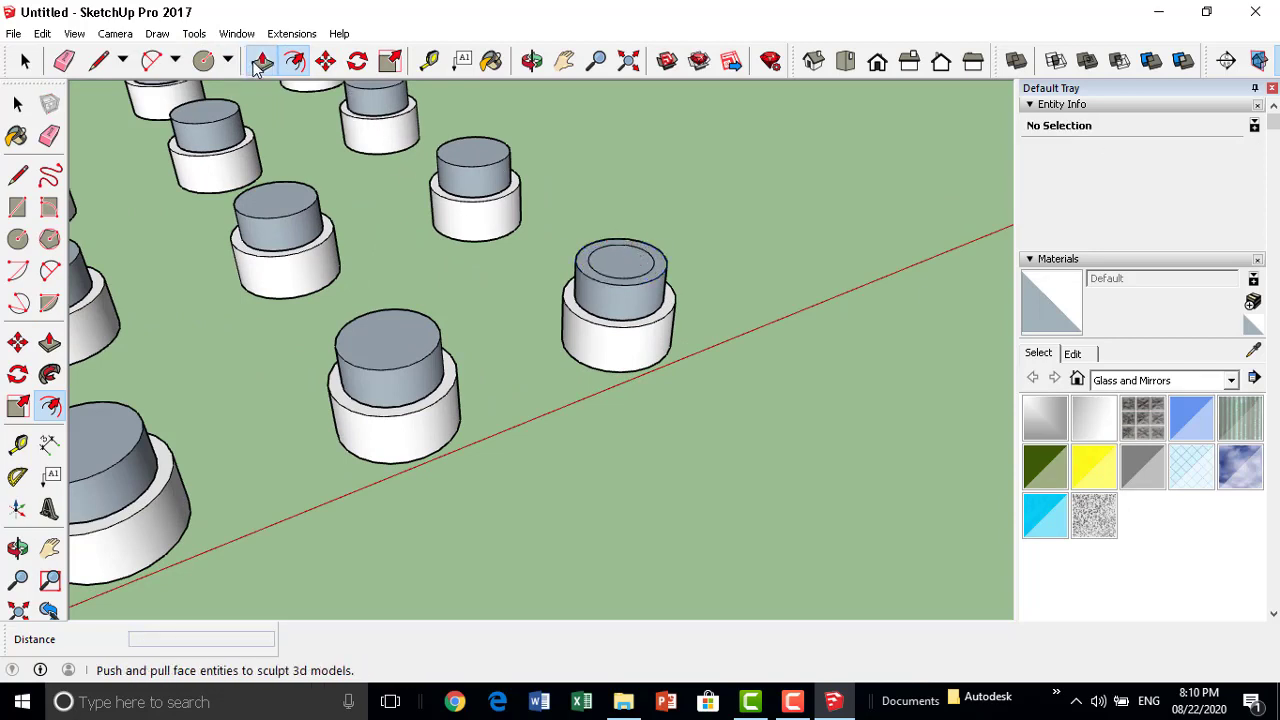
{"action": "left_click", "coordinate": [612, 268]}
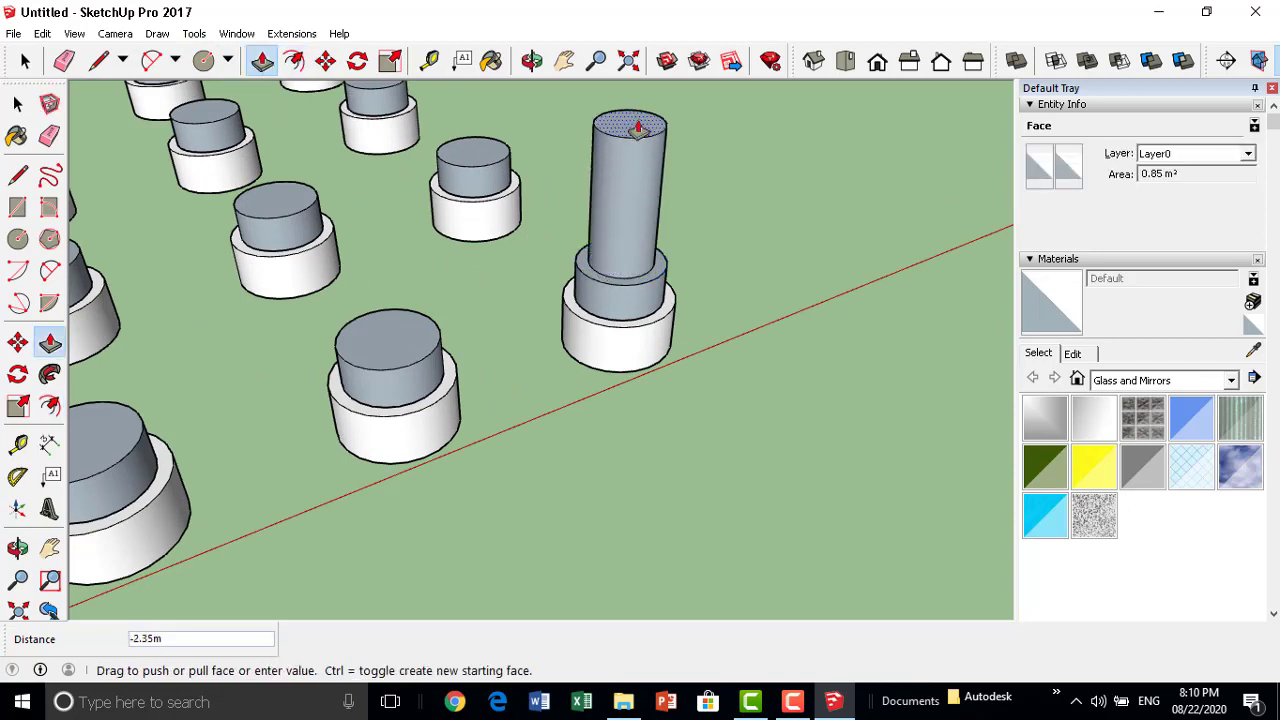
{"action": "left_click", "coordinate": [637, 128]}
{"action": "middle_click_drag", "start_coordinate": [640, 122], "coordinate": [788, 340]}
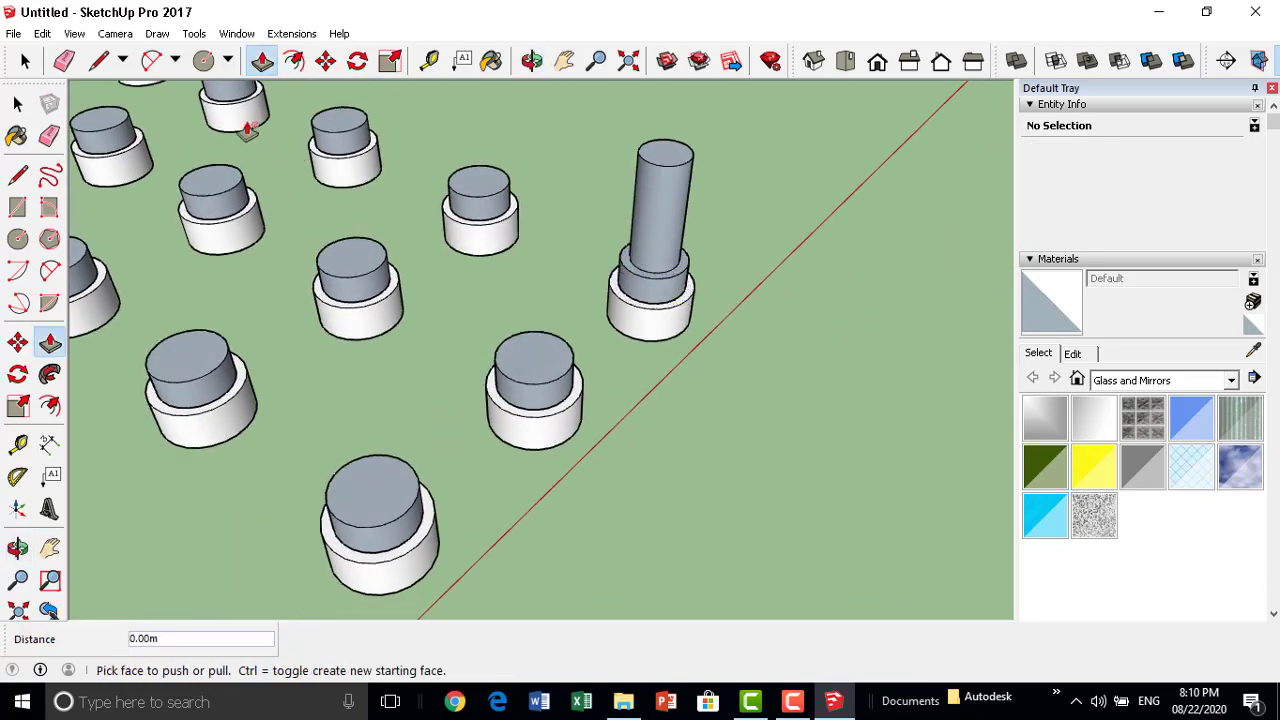
{"action": "left_click", "coordinate": [229, 62]}
Draw a 6.68 m by 0.71 m rectangle on the ground beside the cylinder grid.
{"action": "left_click", "coordinate": [236, 112]}
{"action": "left_click", "coordinate": [229, 62]}
{"action": "left_click", "coordinate": [243, 89]}
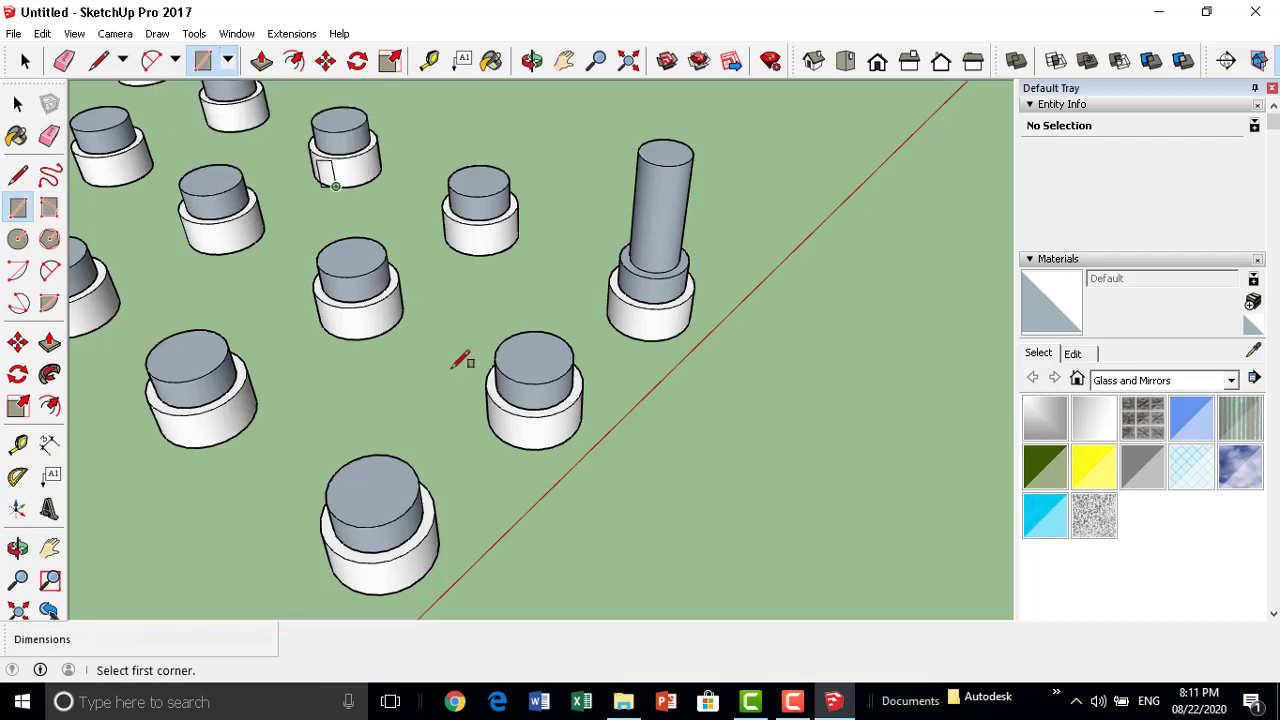
{"action": "scroll", "coordinate": [757, 371], "scroll_direction": "down", "scroll_amount": 5}
{"action": "middle_click_drag", "start_coordinate": [757, 371], "coordinate": [535, 383]}
{"action": "left_click", "coordinate": [617, 362]}
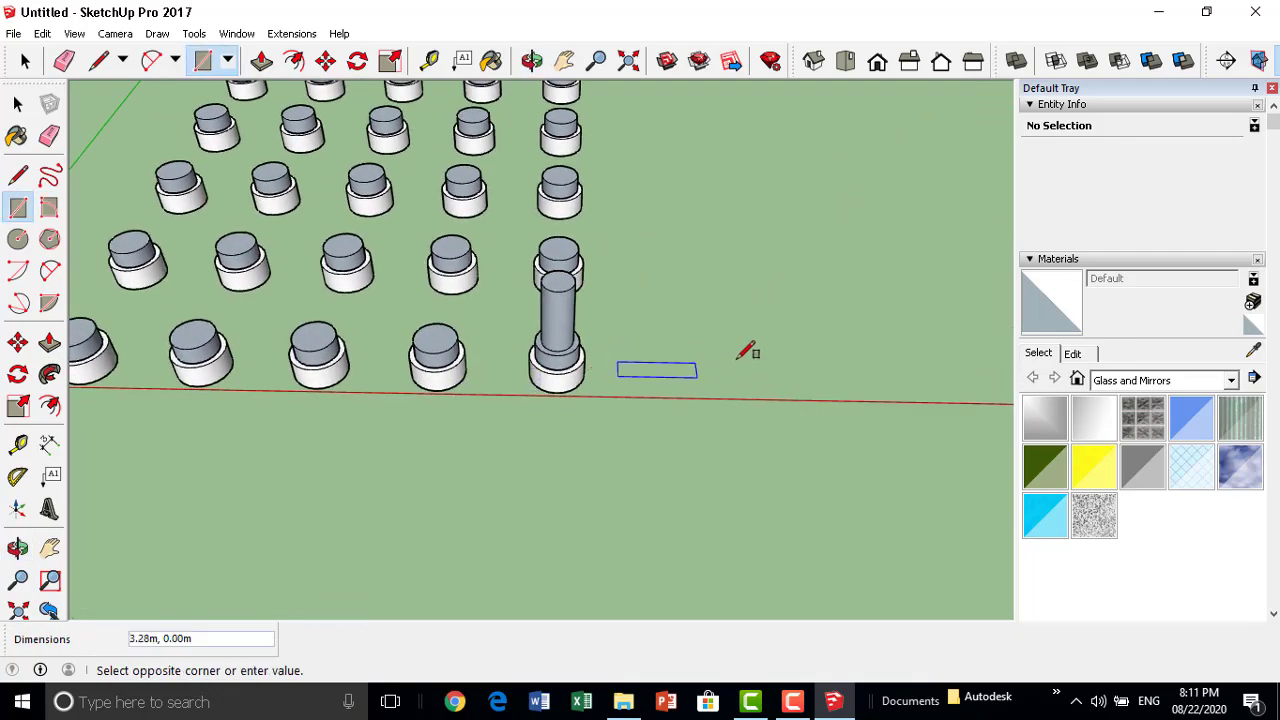
{"action": "left_click", "coordinate": [820, 351]}
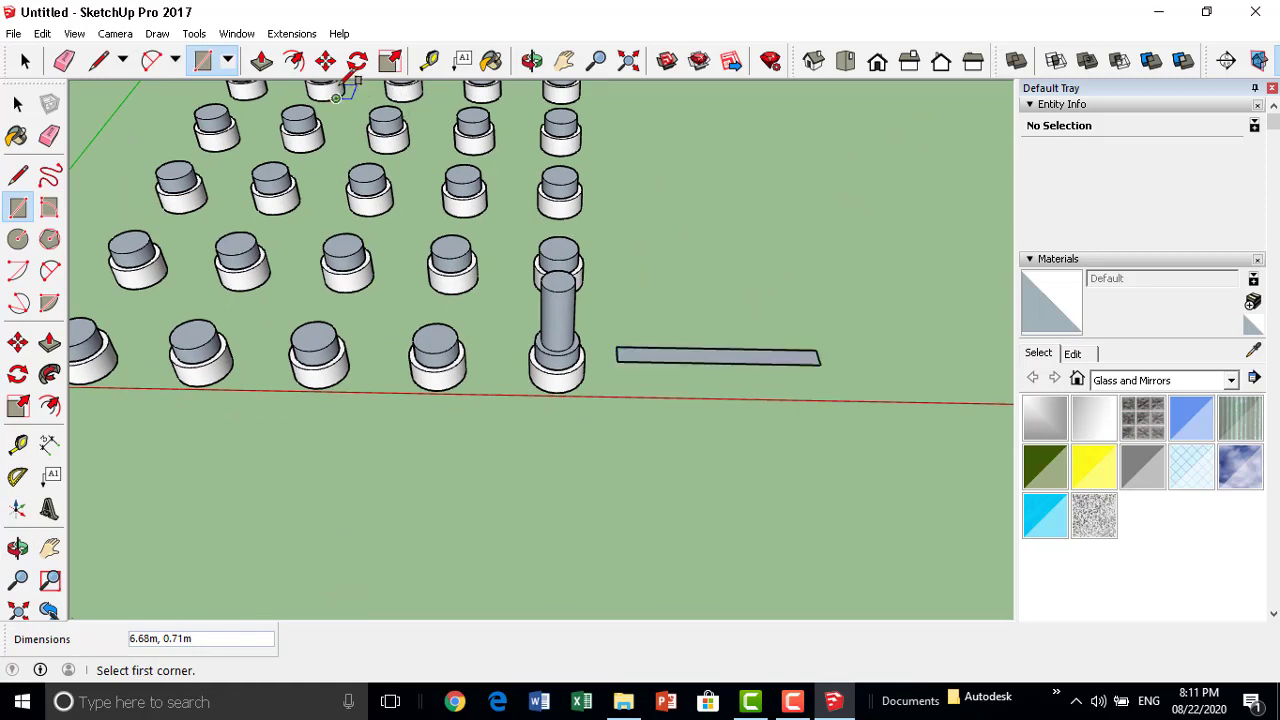
Push/Pull the rectangle up 1.11 m into a long box.
{"action": "left_click", "coordinate": [276, 66]}
{"action": "left_click_drag", "start_coordinate": [694, 357], "coordinate": [713, 340]}
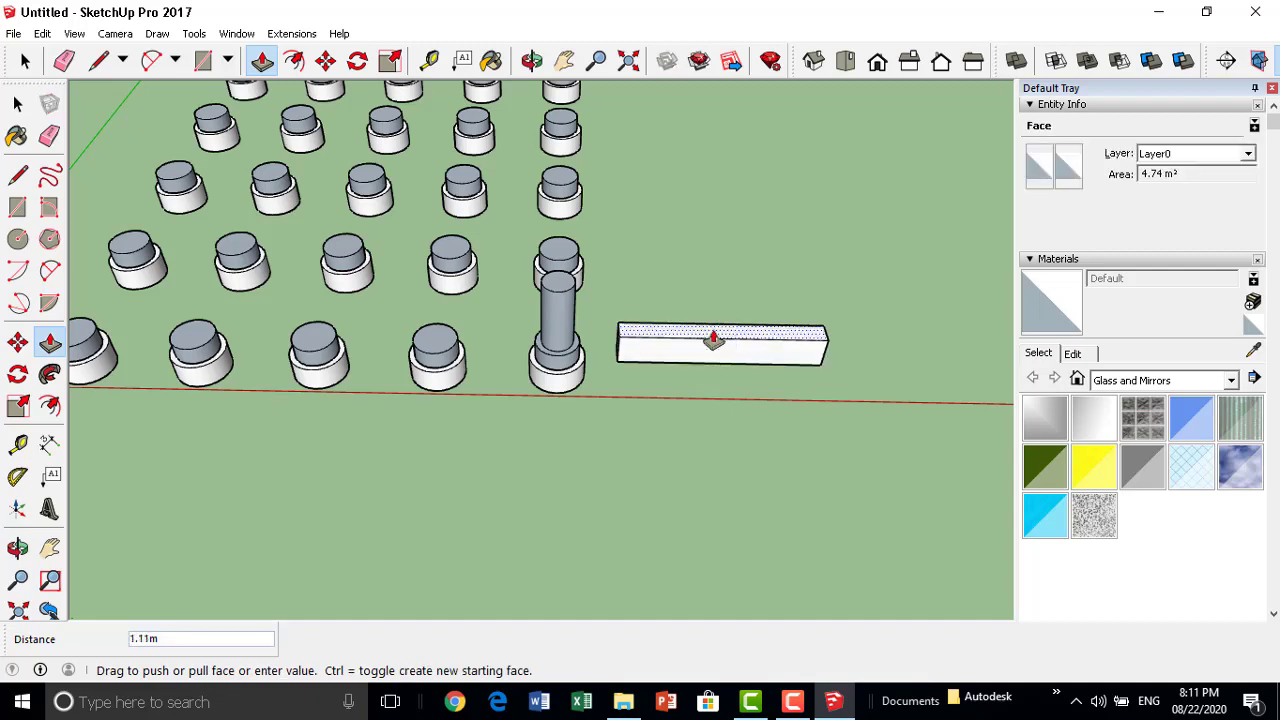
{"action": "left_click", "coordinate": [713, 340]}
{"action": "mouse_move", "coordinate": [623, 397]}
{"action": "middle_mouse_down"}
{"action": "mouse_move", "coordinate": [607, 386]}
{"action": "mouse_move", "coordinate": [731, 363]}
{"action": "middle_mouse_up"}
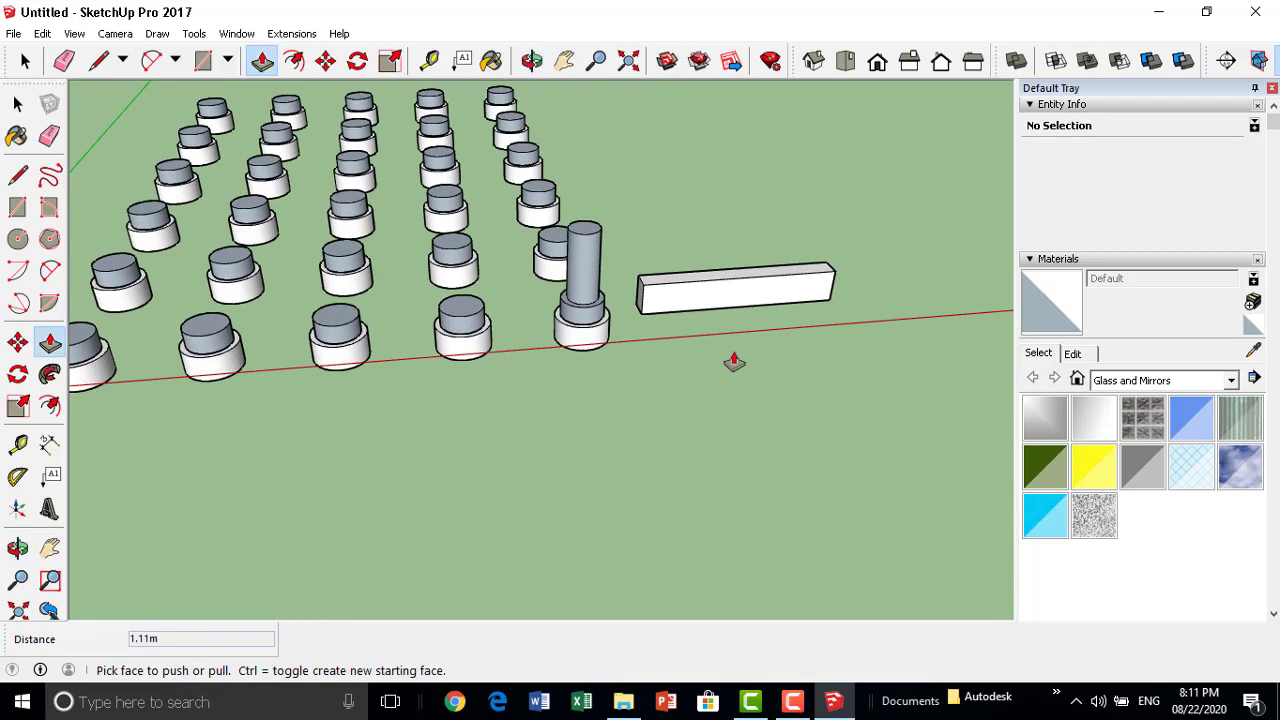
Select the entire long bar.
{"action": "left_click", "coordinate": [326, 61]}
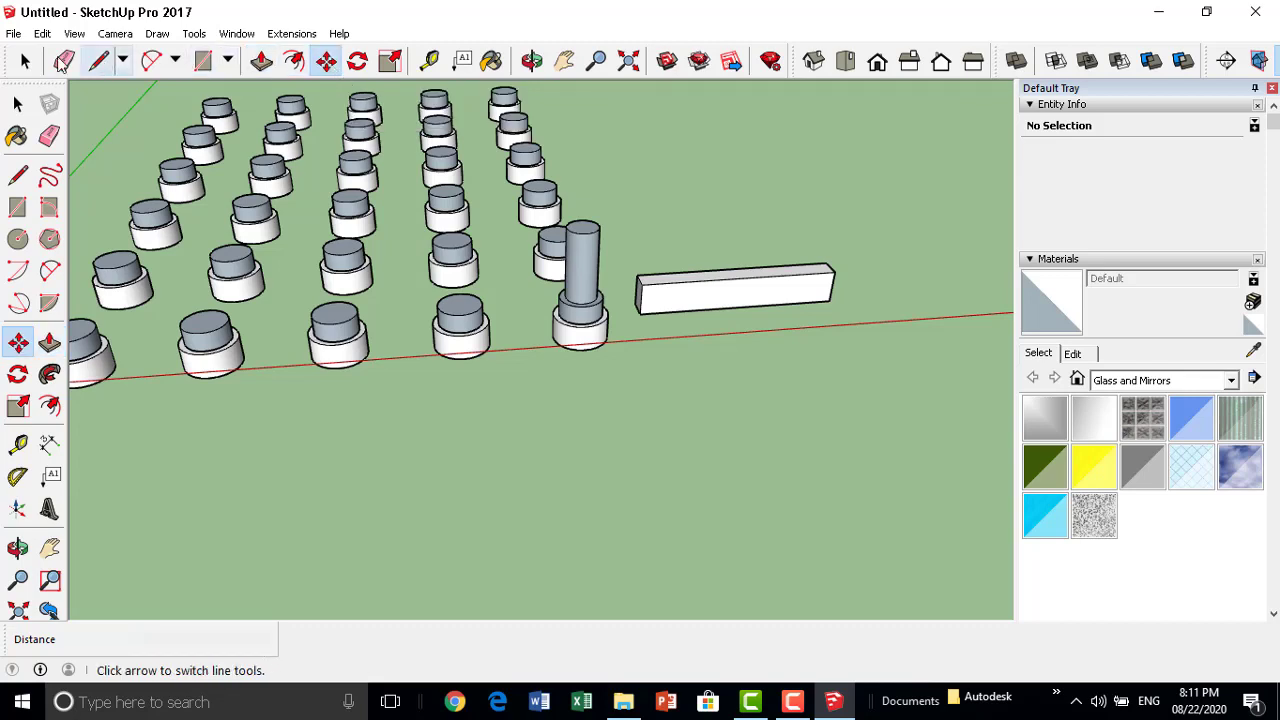
{"action": "left_click", "coordinate": [25, 61]}
{"action": "left_click_drag", "start_coordinate": [630, 250], "coordinate": [929, 387]}
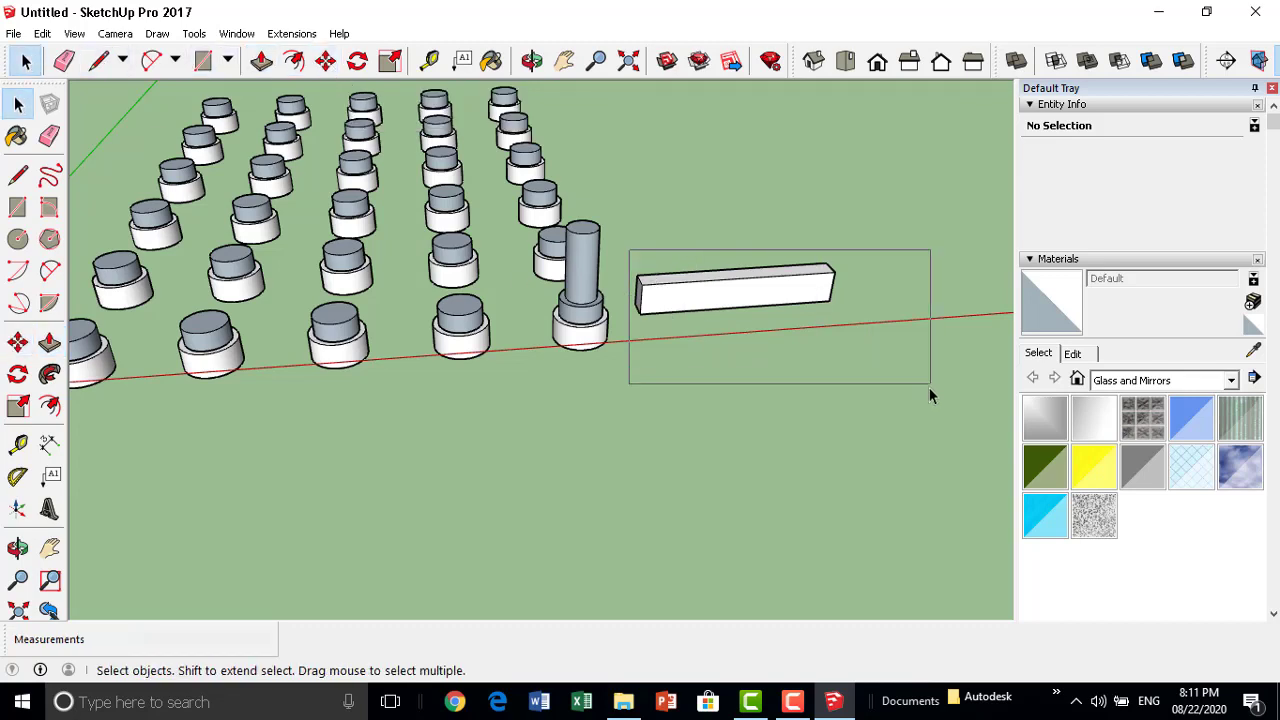
Rotate the bar 90° about the green axis around its corner.
{"action": "left_click", "coordinate": [357, 61]}
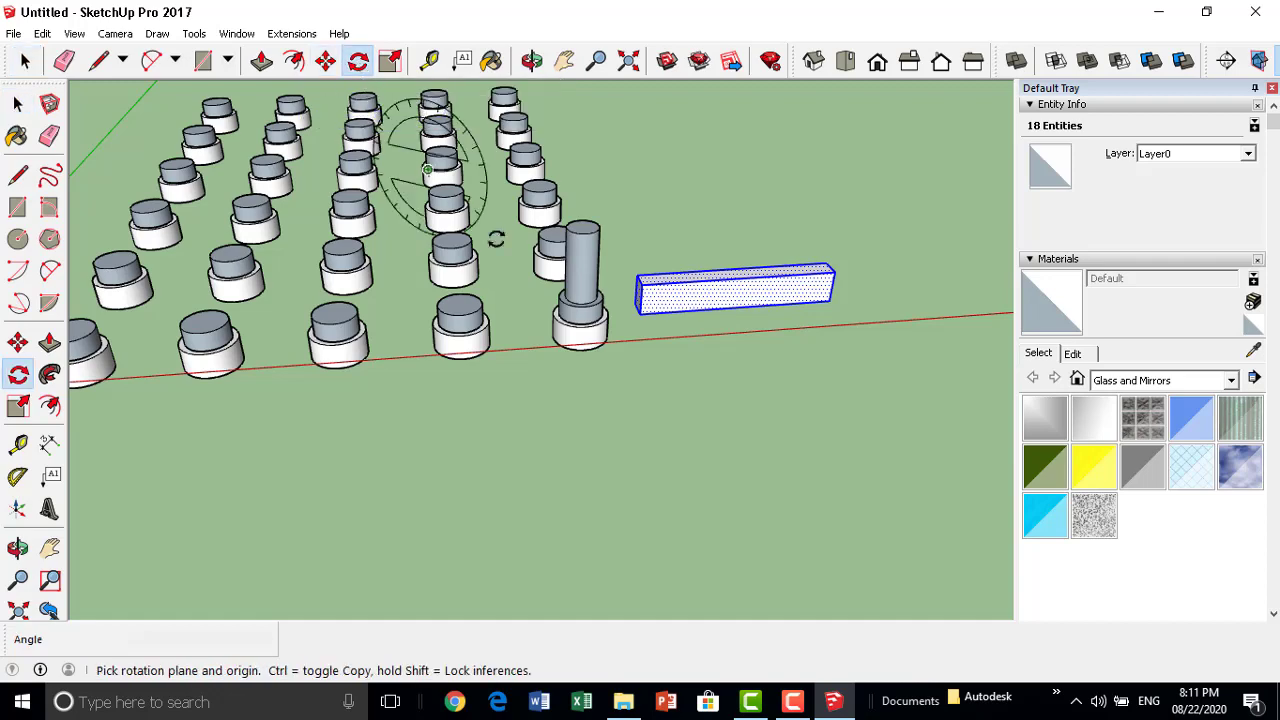
{"action": "scroll", "coordinate": [686, 329], "scroll_direction": "up", "scroll_amount": 2}
{"action": "scroll", "coordinate": [749, 294], "scroll_direction": "up", "scroll_amount": 2}
{"action": "scroll", "coordinate": [641, 303], "scroll_direction": "down", "scroll_amount": 1}
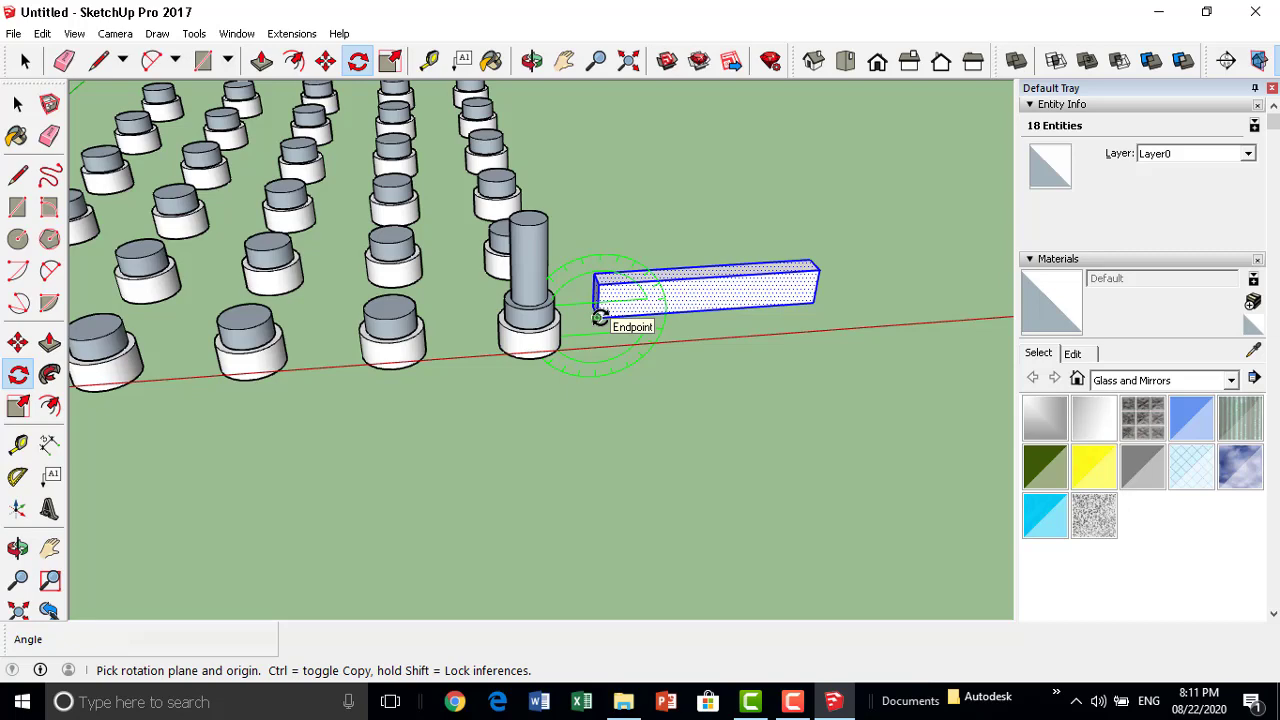
{"action": "mouse_move", "coordinate": [585, 320]}
{"action": "middle_mouse_down"}
{"action": "mouse_move", "coordinate": [452, 416]}
{"action": "mouse_move", "coordinate": [820, 334]}
{"action": "middle_mouse_up"}
{"action": "mouse_move", "coordinate": [703, 277]}
{"action": "middle_mouse_down"}
{"action": "mouse_move", "coordinate": [275, 282]}
{"action": "mouse_move", "coordinate": [309, 277]}
{"action": "middle_mouse_up"}
{"action": "scroll", "coordinate": [290, 270], "scroll_direction": "up", "scroll_amount": 2}
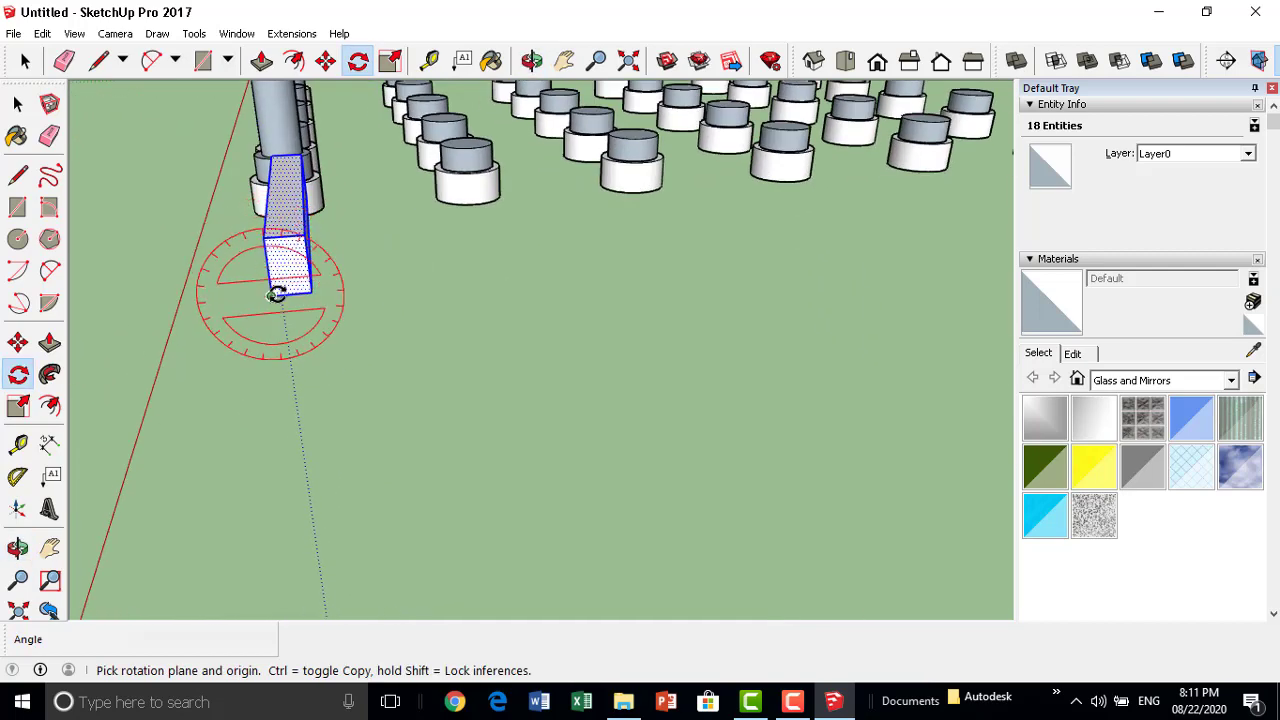
{"action": "mouse_move", "coordinate": [360, 323]}
{"action": "middle_mouse_down"}
{"action": "mouse_move", "coordinate": [646, 363]}
{"action": "mouse_move", "coordinate": [414, 323]}
{"action": "mouse_move", "coordinate": [558, 297]}
{"action": "mouse_move", "coordinate": [545, 240]}
{"action": "middle_mouse_up"}
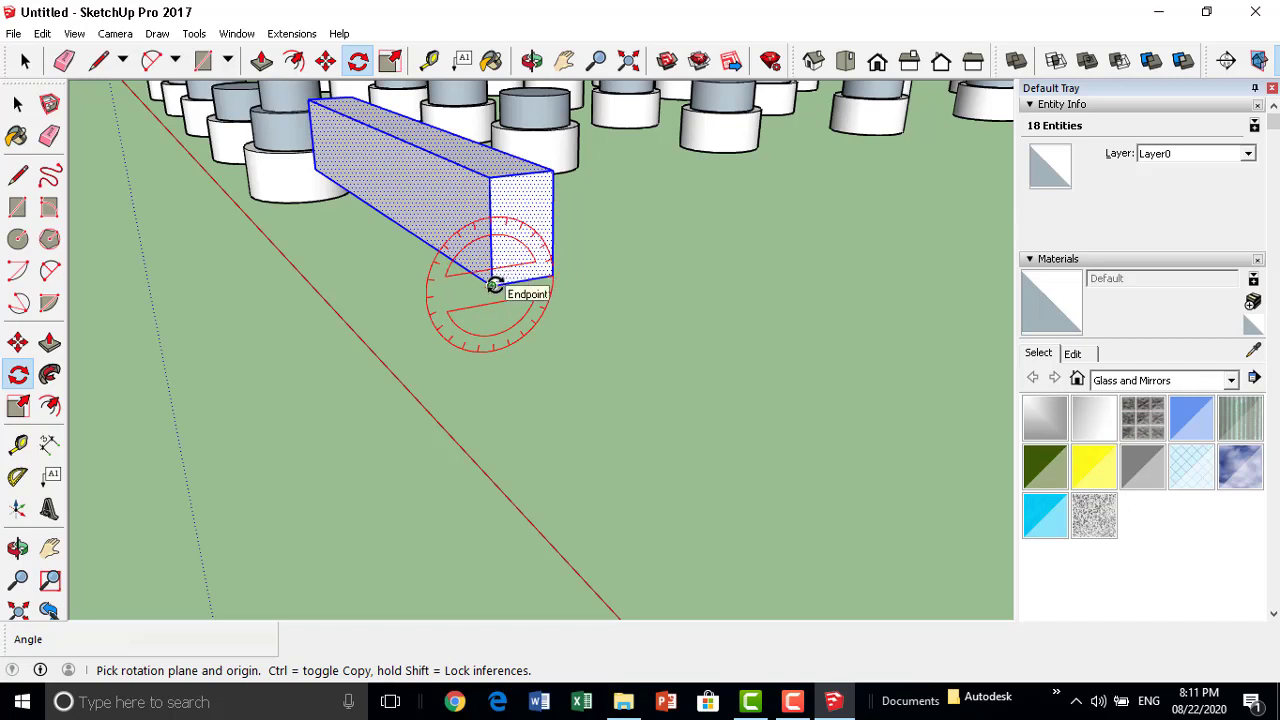
{"action": "left_click", "coordinate": [492, 285]}
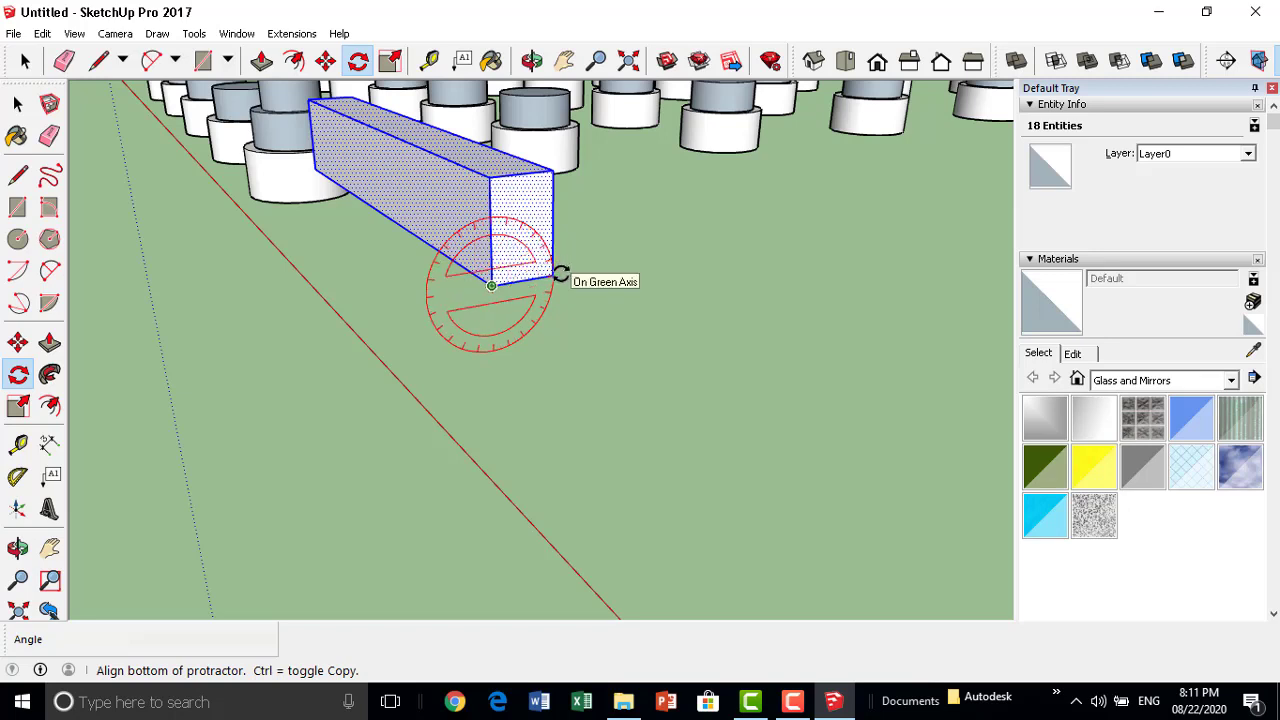
{"action": "left_click", "coordinate": [492, 178]}
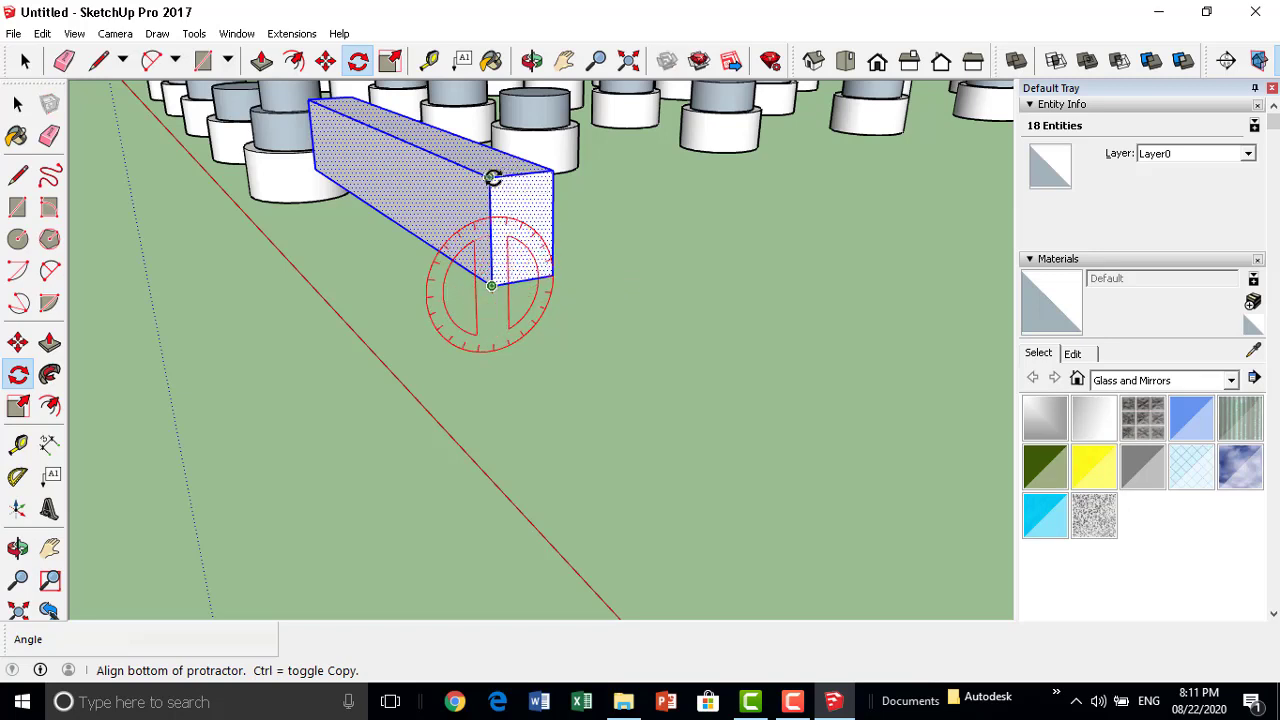
{"action": "left_click", "coordinate": [492, 178]}
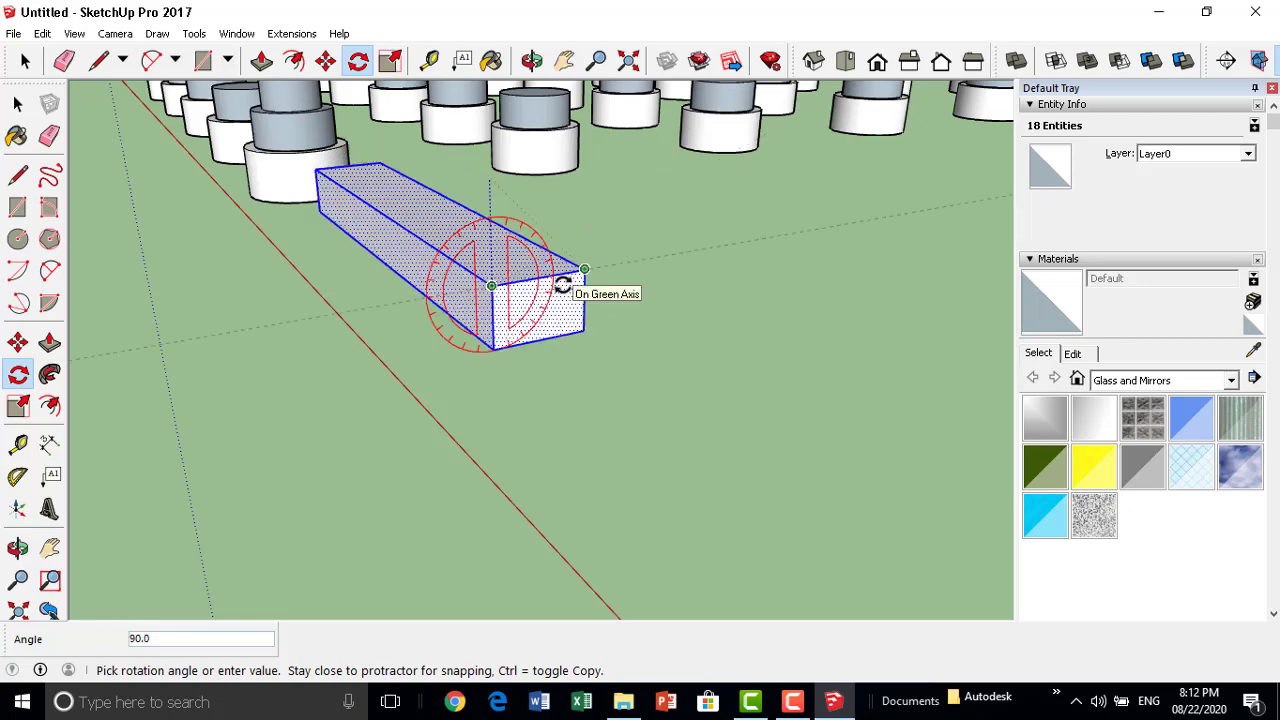
{"action": "left_click", "coordinate": [563, 285]}
{"action": "mouse_move", "coordinate": [563, 286]}
{"action": "middle_mouse_down"}
{"action": "mouse_move", "coordinate": [573, 326]}
{"action": "mouse_move", "coordinate": [543, 334]}
{"action": "middle_mouse_up"}
Rotate the bar 90° about its corner to stand it upright.
{"action": "scroll", "coordinate": [800, 300], "scroll_direction": "up", "scroll_amount": 2}
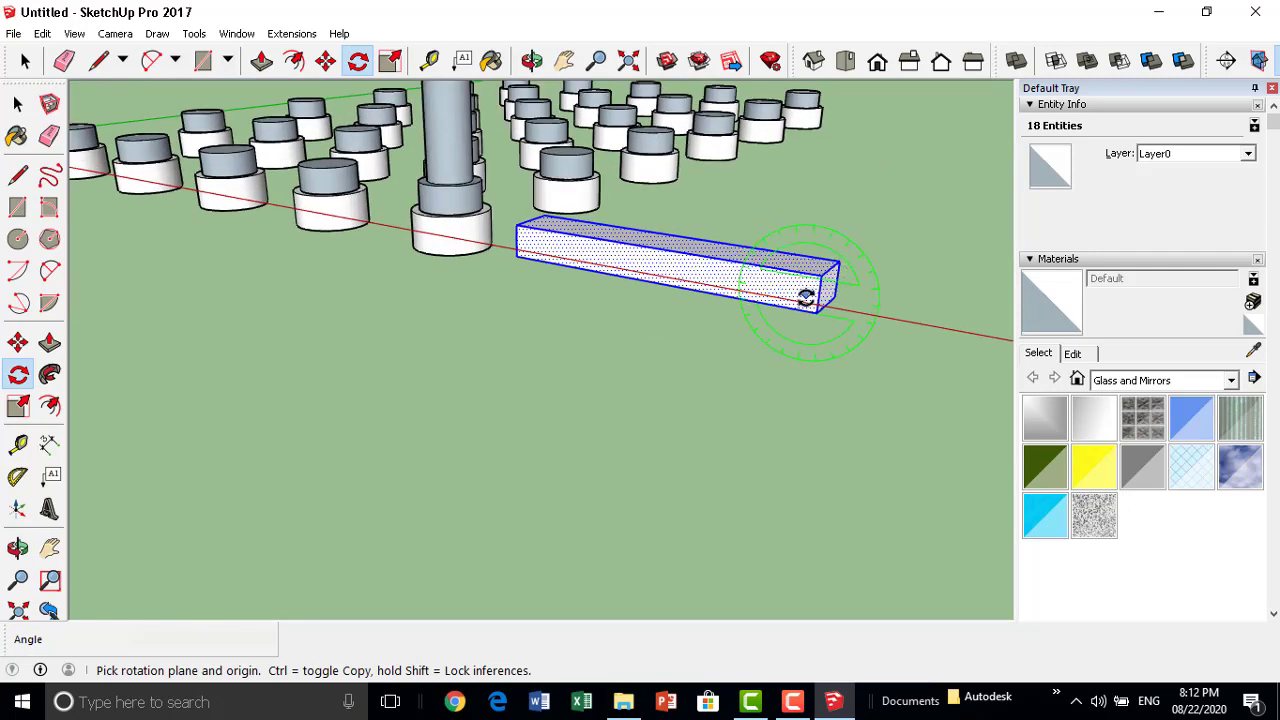
{"action": "scroll", "coordinate": [812, 317], "scroll_direction": "up", "scroll_amount": 2}
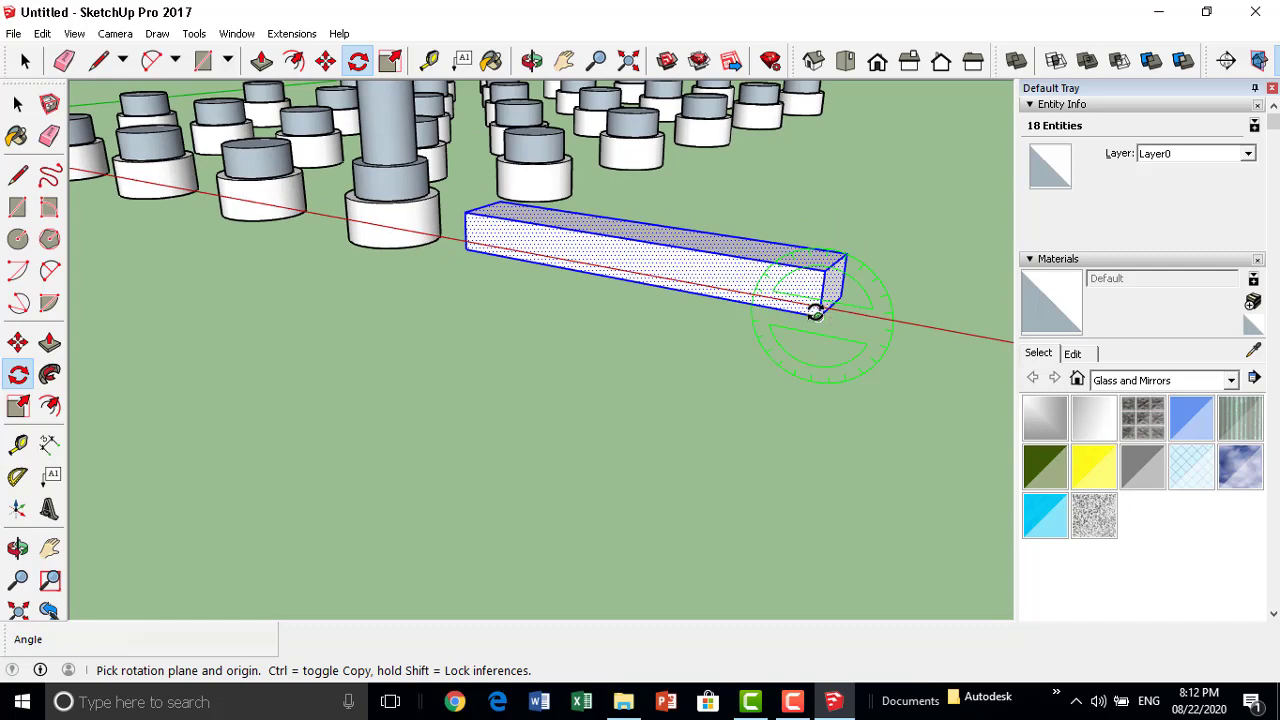
{"action": "left_click", "coordinate": [817, 315]}
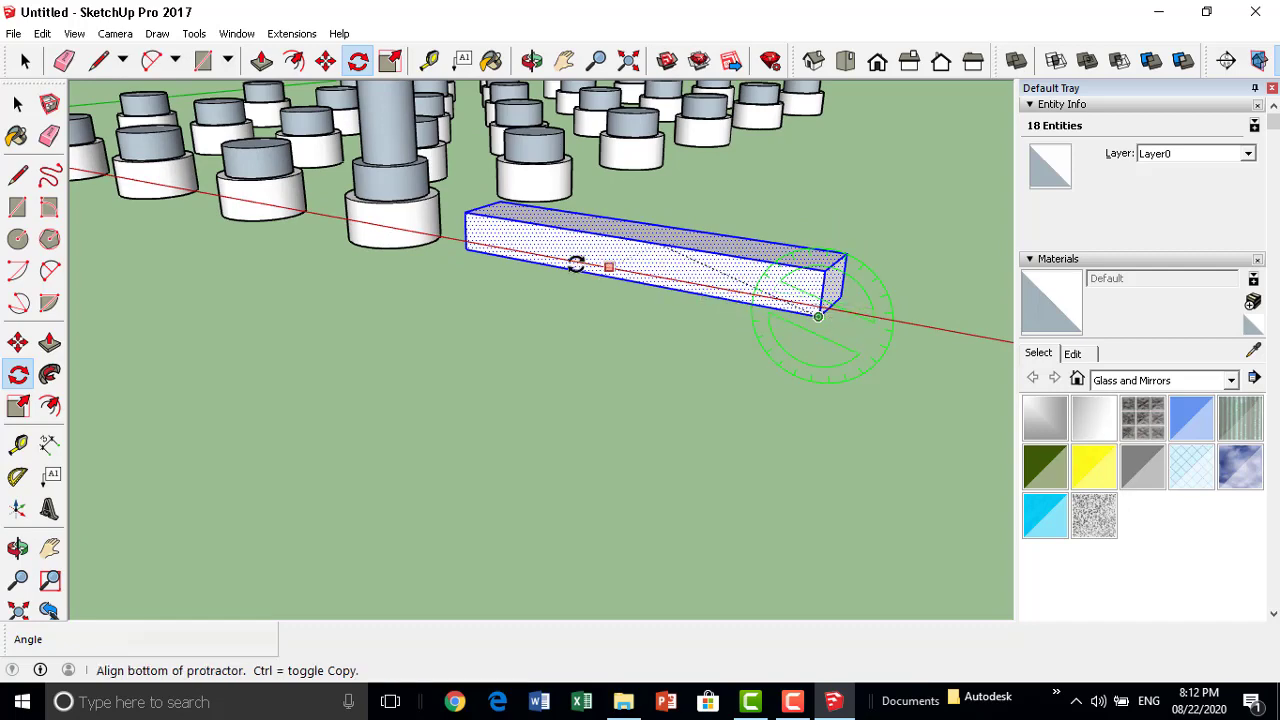
{"action": "left_click", "coordinate": [468, 250]}
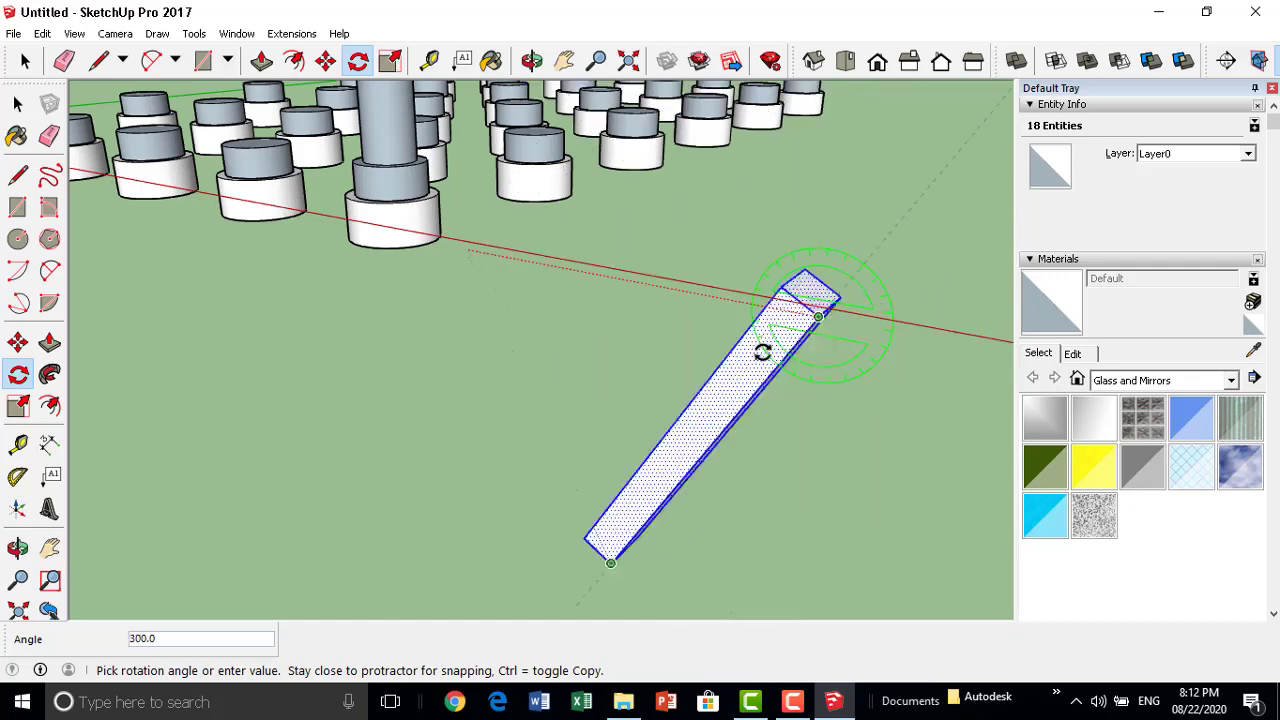
{"action": "left_click", "coordinate": [831, 251]}
Rotate the bar another 90° about its bottom corner to lay it flat.
{"action": "scroll", "coordinate": [624, 316], "scroll_direction": "down", "scroll_amount": 3}
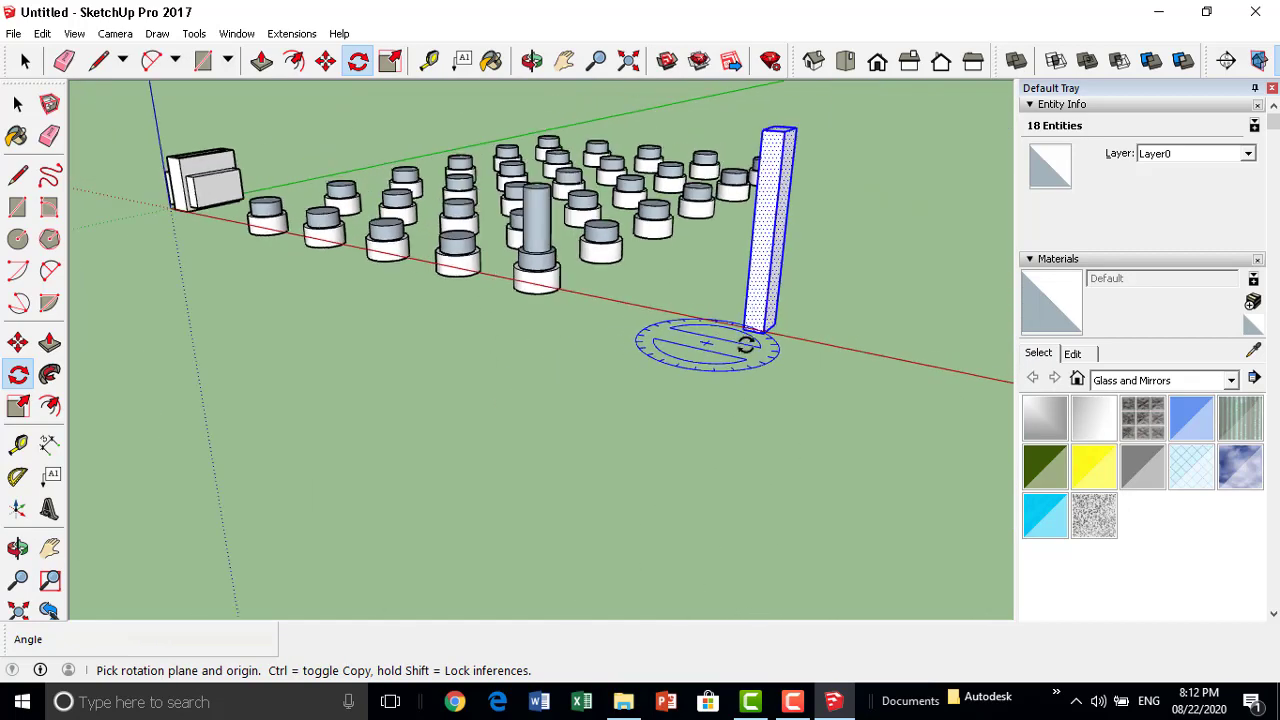
{"action": "middle_click_drag", "start_coordinate": [671, 343], "coordinate": [471, 349]}
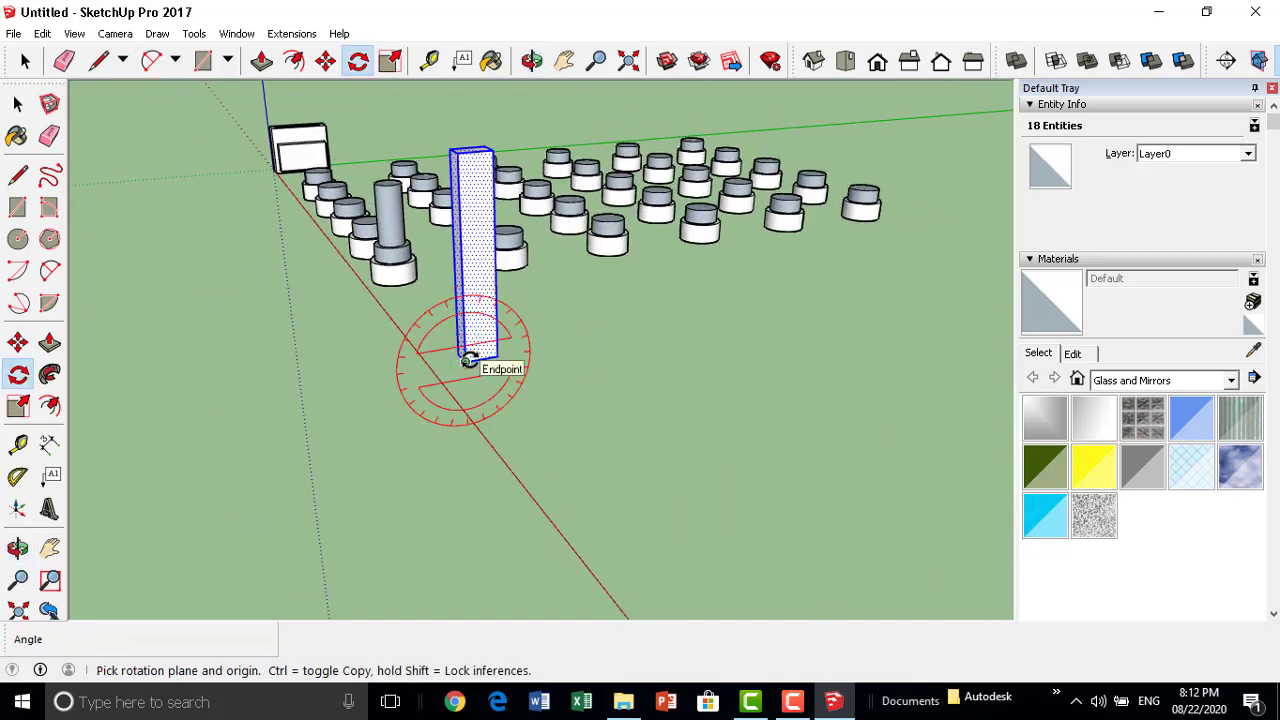
{"action": "left_click", "coordinate": [466, 360]}
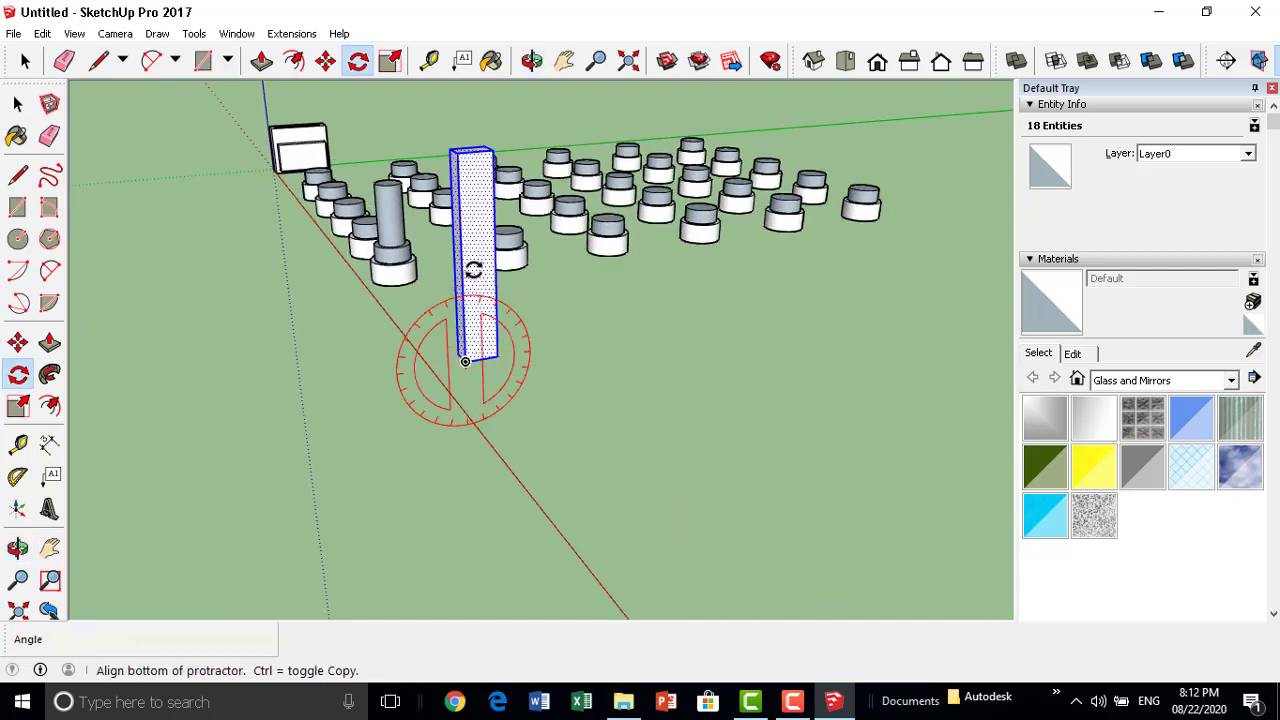
{"action": "left_click", "coordinate": [461, 152]}
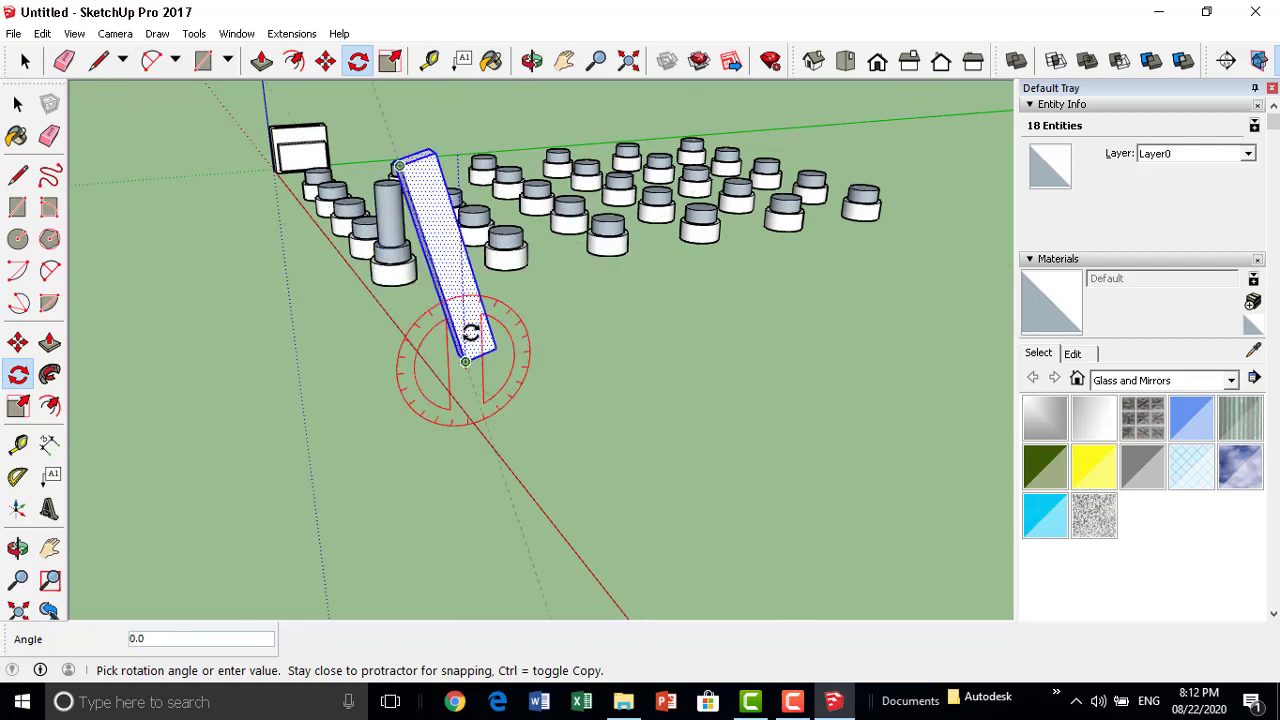
{"action": "left_click", "coordinate": [510, 362]}
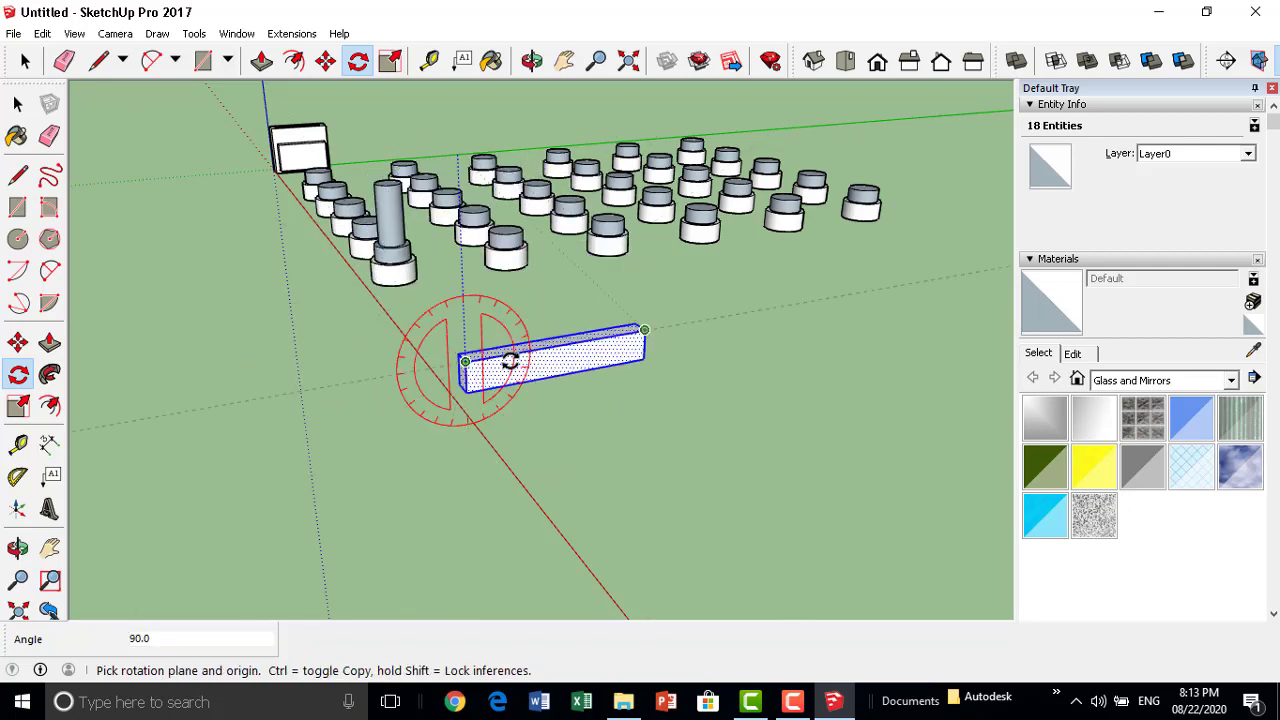
{"action": "middle_click_drag", "start_coordinate": [443, 377], "coordinate": [428, 463]}
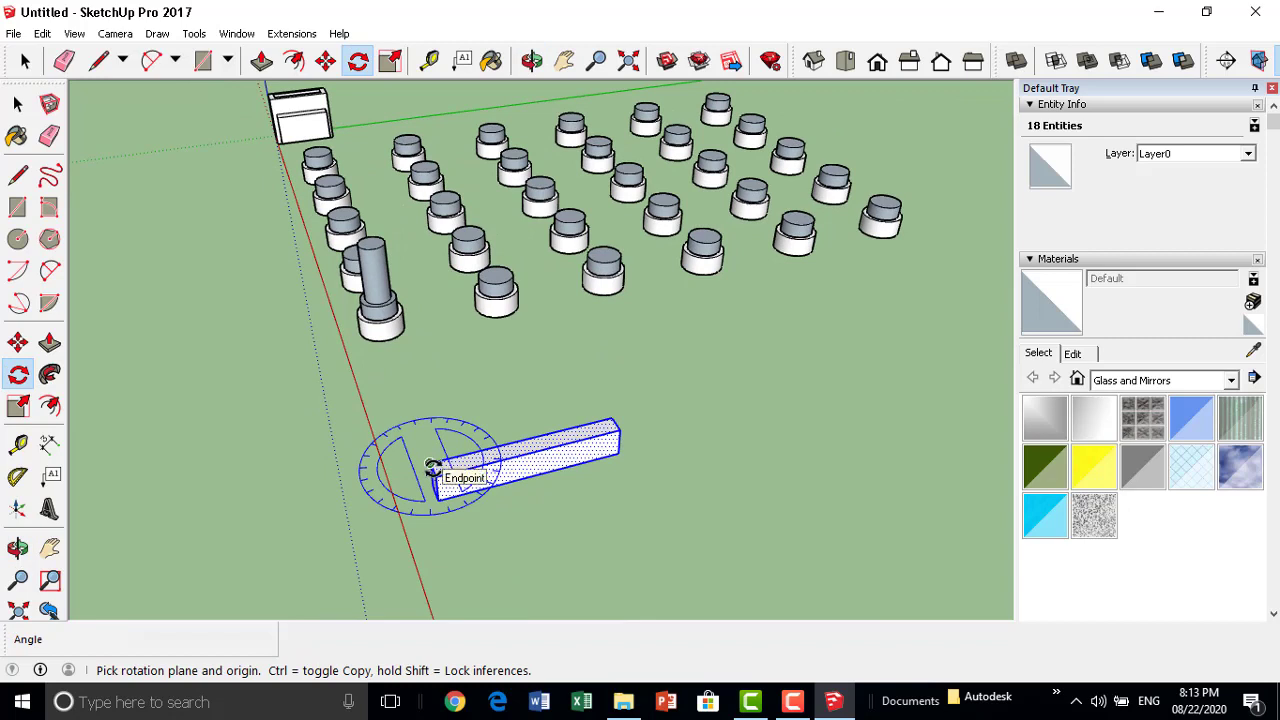
{"action": "left_click", "coordinate": [430, 464]}
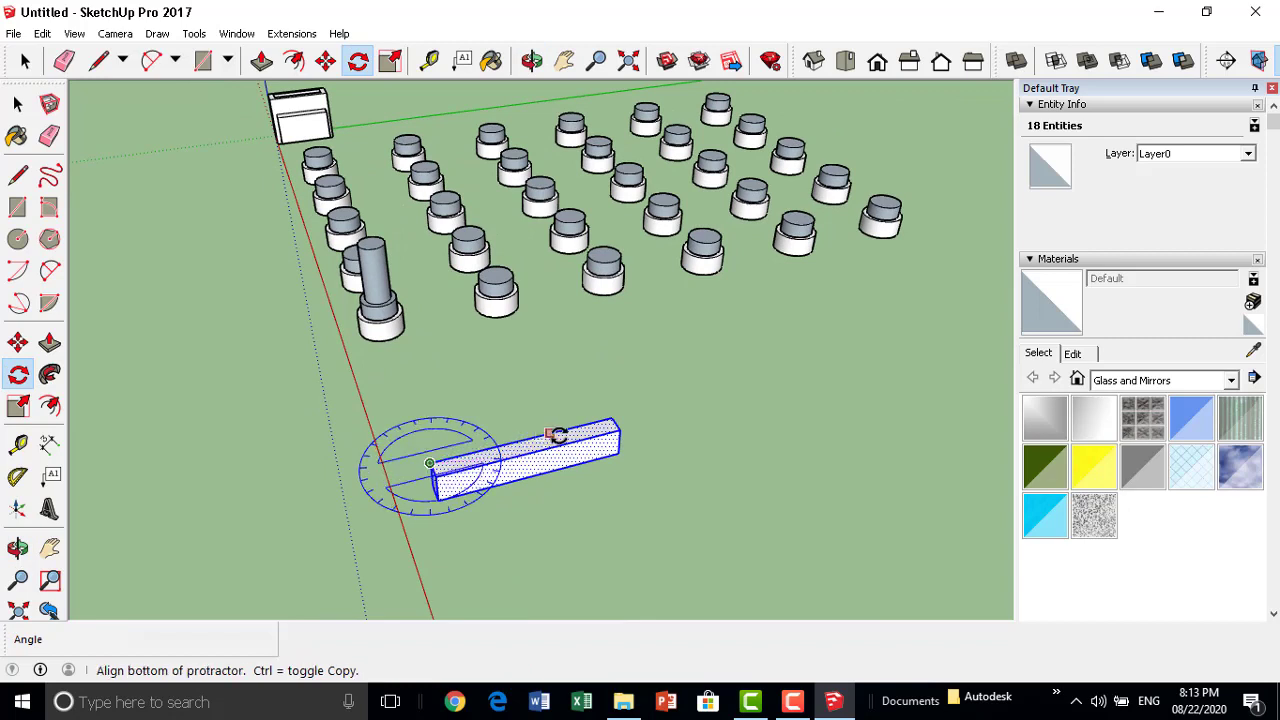
{"action": "left_click", "coordinate": [606, 420]}
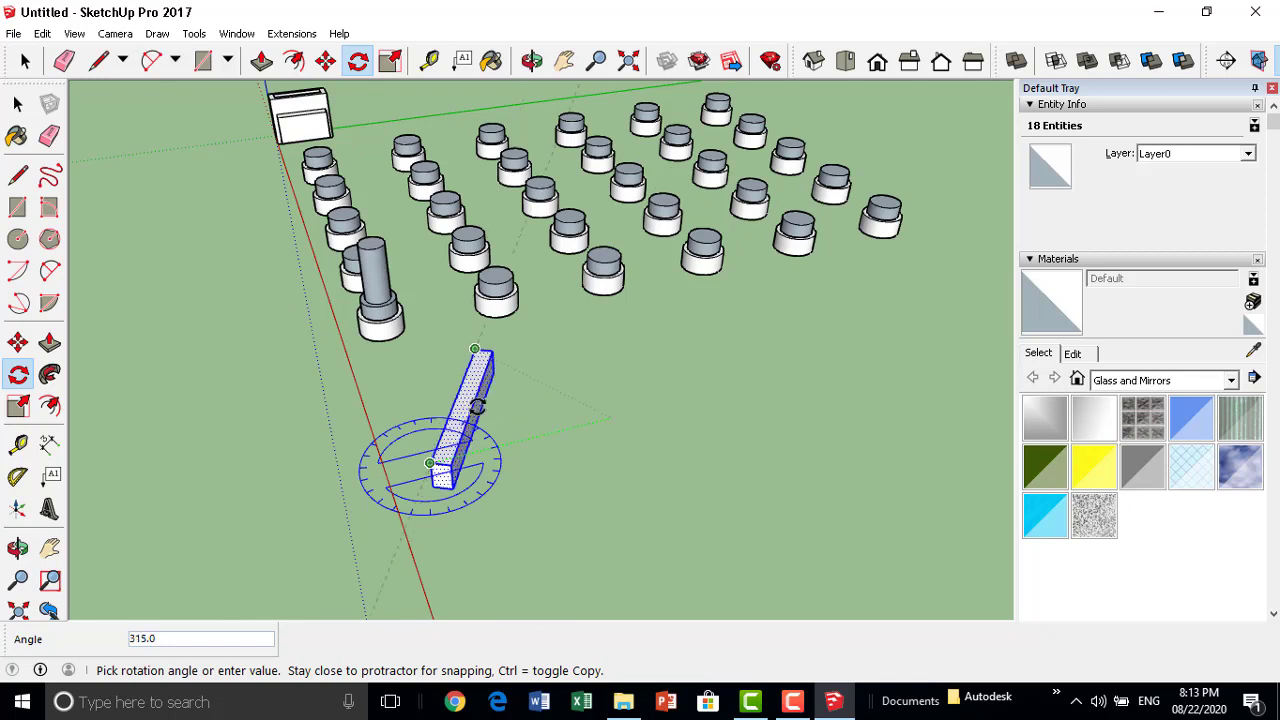
{"action": "left_click", "coordinate": [654, 466]}
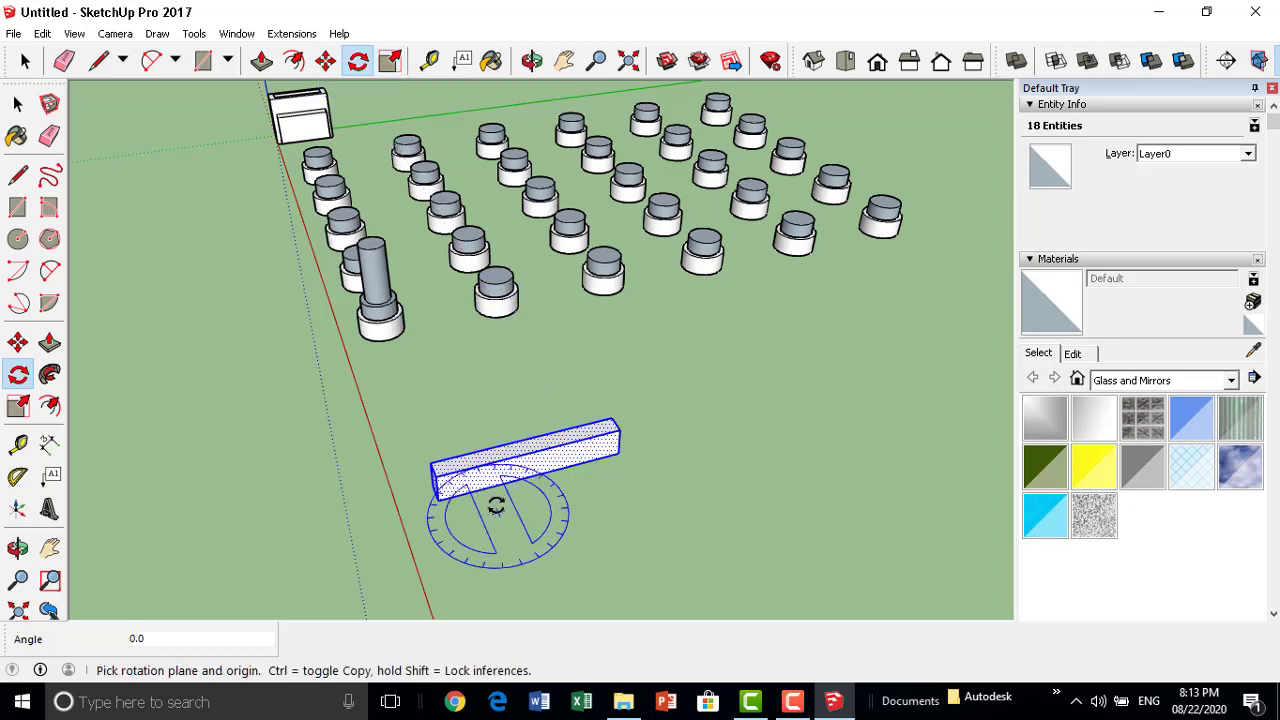
{"action": "left_click", "coordinate": [30, 61]}
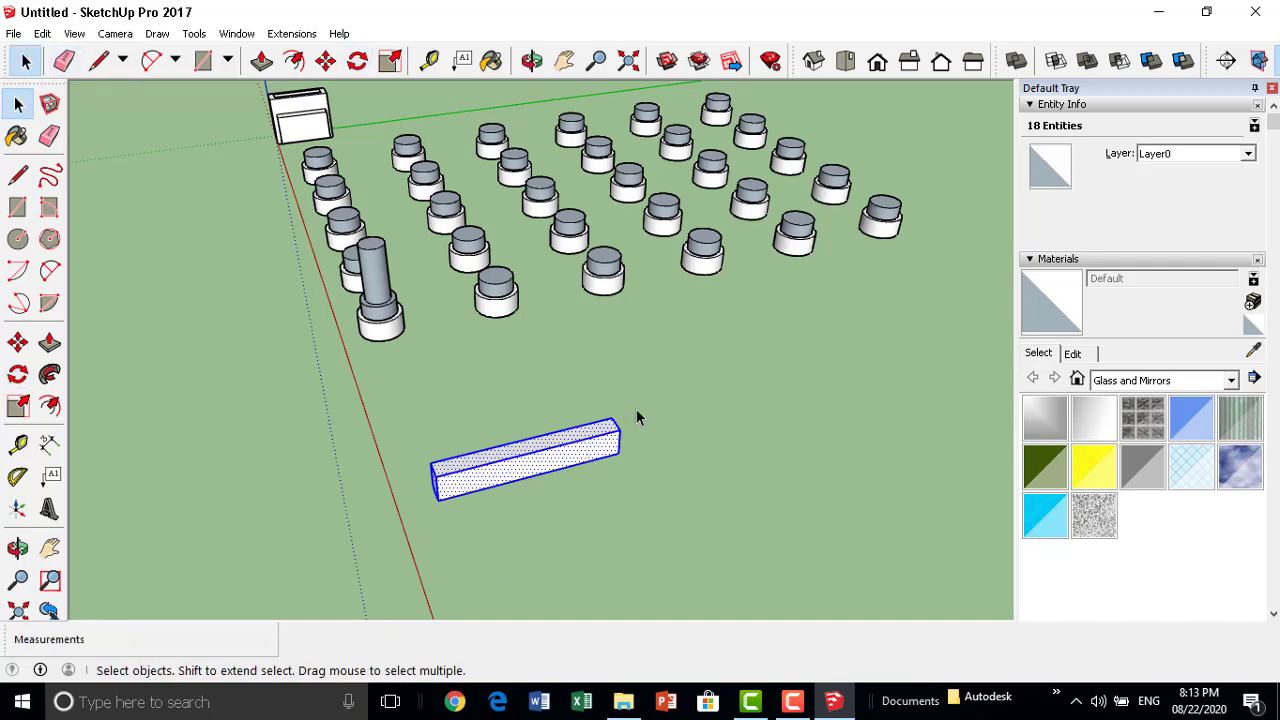
Start scaling the bar, testing corner and lengthwise grips without keeping any change.
{"action": "left_click", "coordinate": [390, 61]}
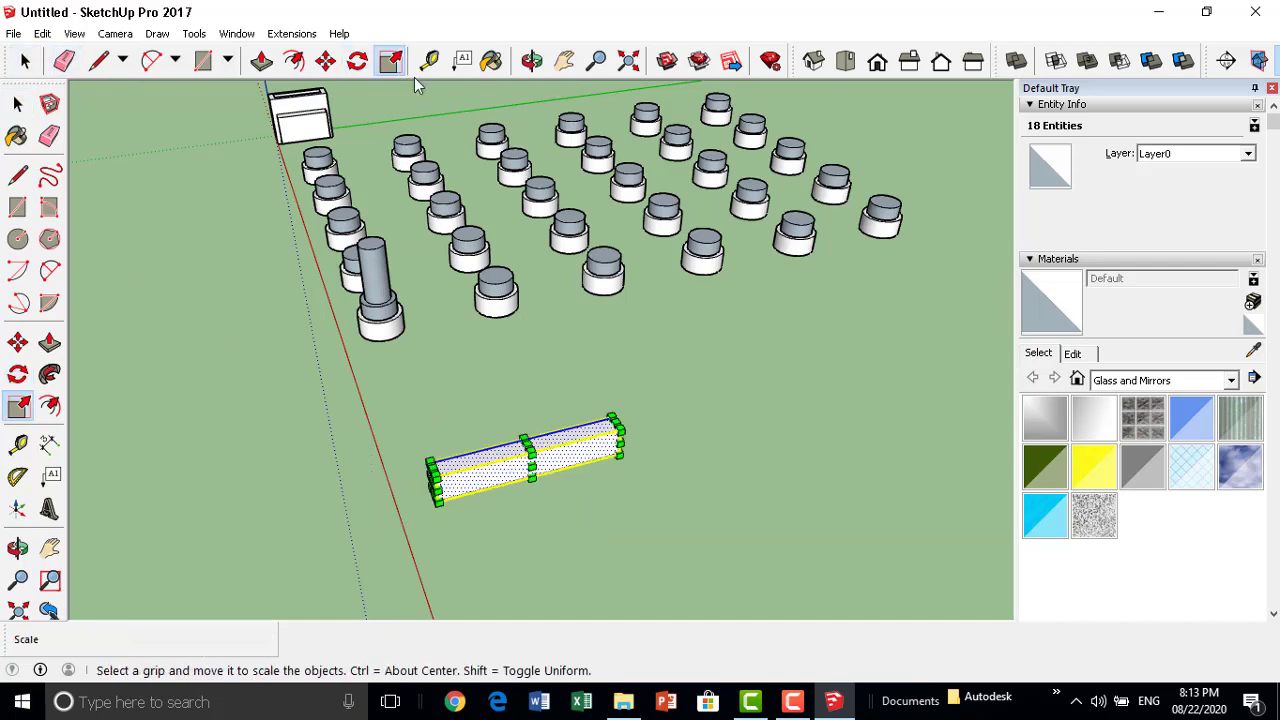
{"action": "scroll", "coordinate": [500, 451], "scroll_direction": "up", "scroll_amount": 3}
{"action": "scroll", "coordinate": [494, 449], "scroll_direction": "up", "scroll_amount": 3}
{"action": "mouse_move", "coordinate": [494, 449]}
{"action": "middle_mouse_down"}
{"action": "mouse_move", "coordinate": [731, 394]}
{"action": "mouse_move", "coordinate": [683, 440]}
{"action": "middle_mouse_up"}
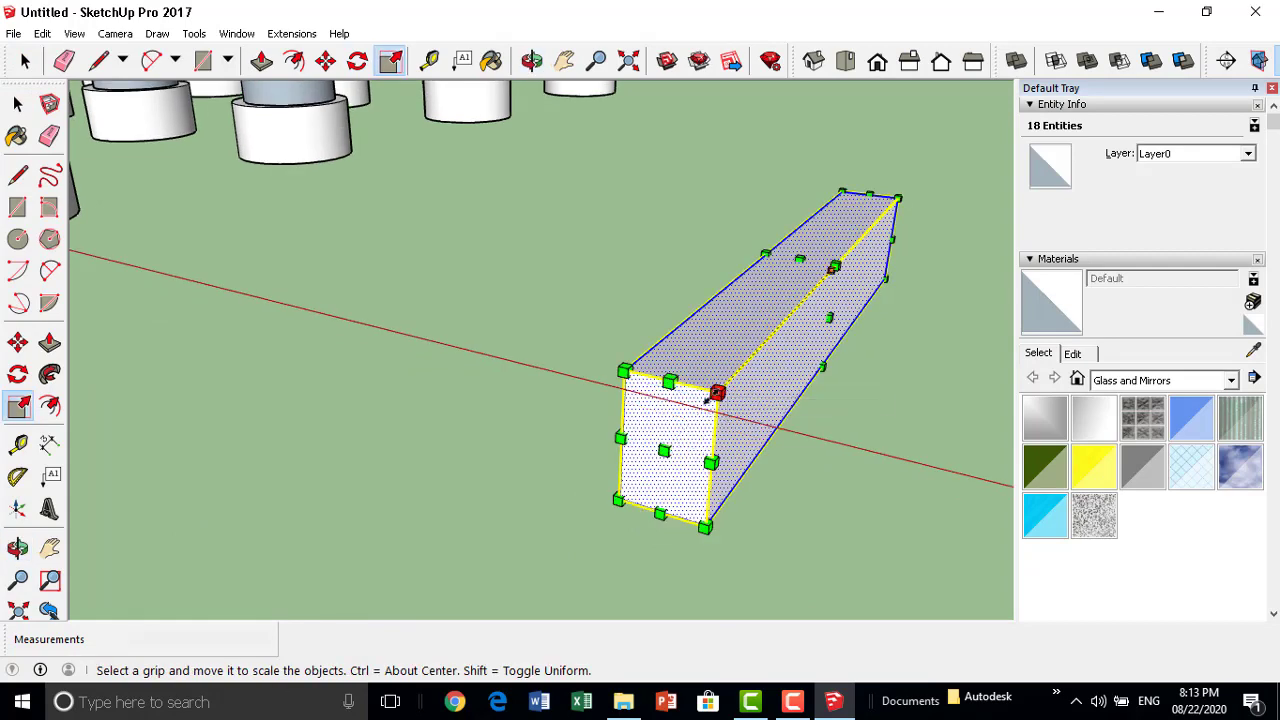
{"action": "mouse_move", "coordinate": [717, 393]}
{"action": "left_mouse_down"}
{"action": "mouse_move", "coordinate": [680, 444]}
{"action": "mouse_move", "coordinate": [871, 317]}
{"action": "left_mouse_up"}
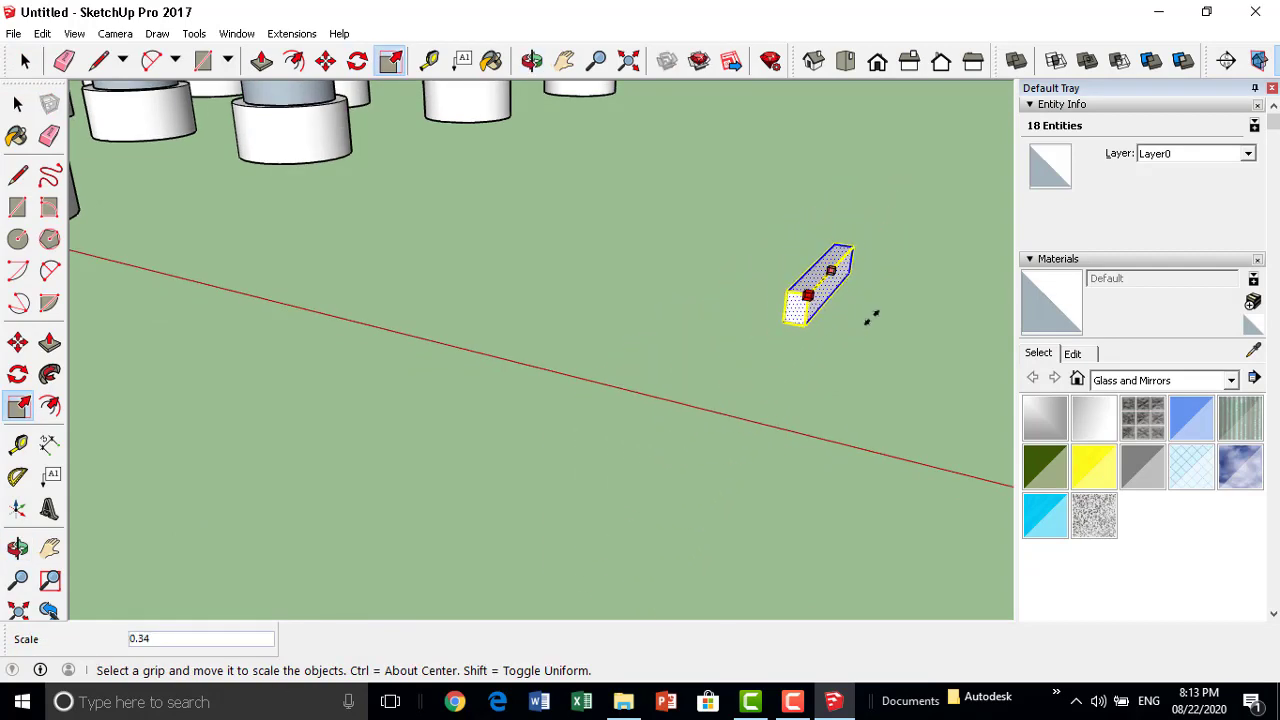
{"action": "key", "text": "Escape"}
{"action": "key", "text": "Escape"}
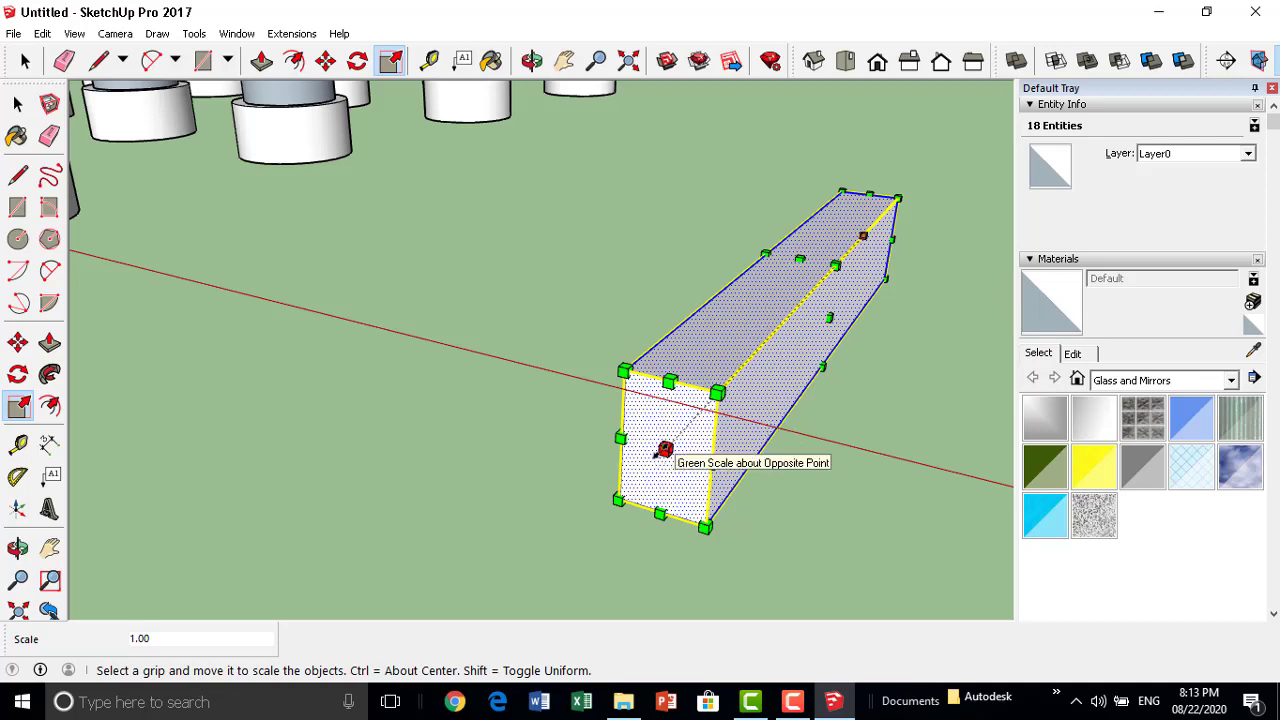
{"action": "left_click_drag", "start_coordinate": [662, 451], "coordinate": [626, 432]}
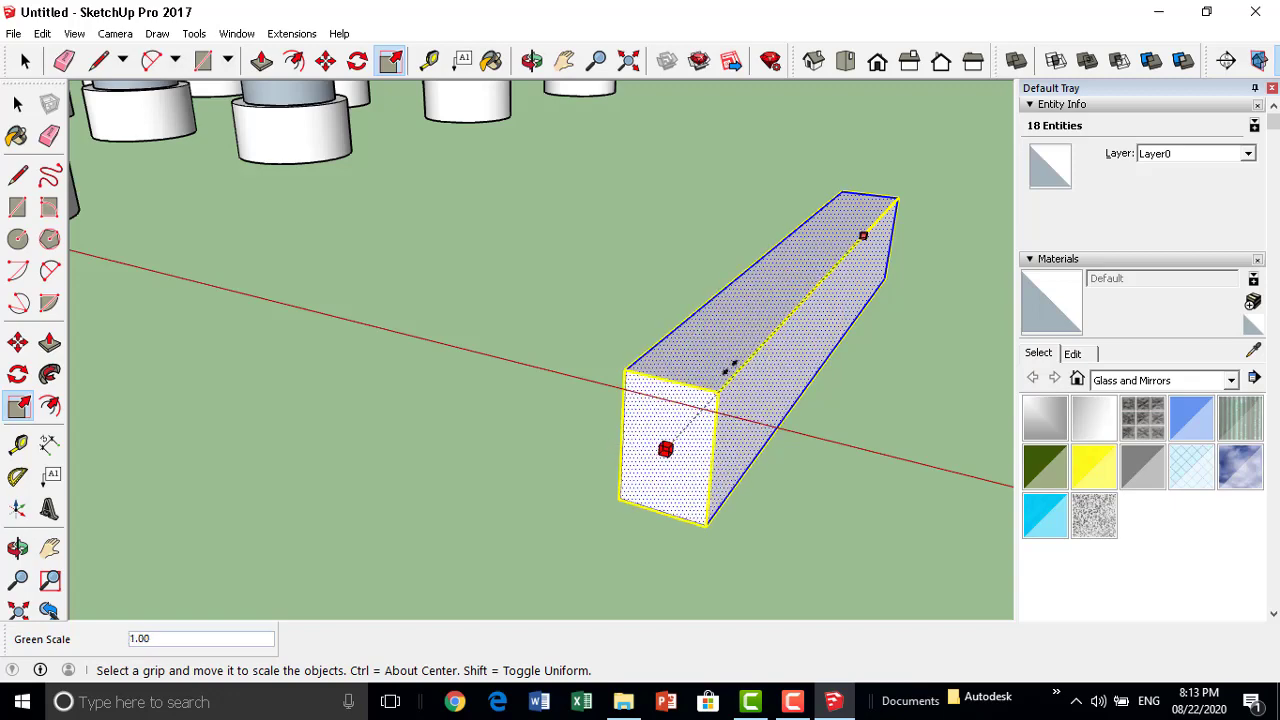
{"action": "mouse_move", "coordinate": [731, 367]}
{"action": "left_mouse_down"}
{"action": "mouse_move", "coordinate": [700, 413]}
{"action": "mouse_move", "coordinate": [648, 425]}
{"action": "mouse_move", "coordinate": [791, 314]}
{"action": "mouse_move", "coordinate": [823, 271]}
{"action": "mouse_move", "coordinate": [717, 402]}
{"action": "mouse_move", "coordinate": [679, 405]}
{"action": "left_mouse_up"}
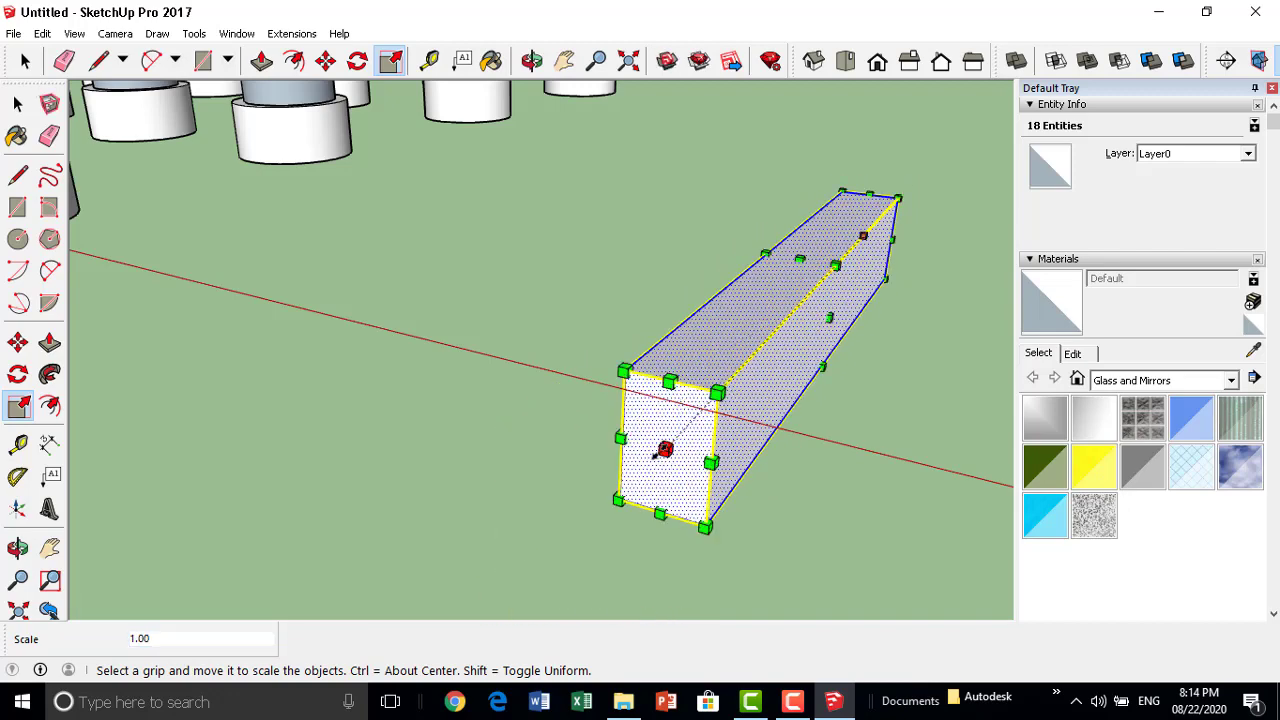
Shorten the bar to half length, set its height to 0.72, then rescale width and height together.
{"action": "mouse_move", "coordinate": [663, 451]}
{"action": "left_mouse_down"}
{"action": "mouse_move", "coordinate": [768, 317]}
{"action": "mouse_move", "coordinate": [755, 342]}
{"action": "left_mouse_up"}
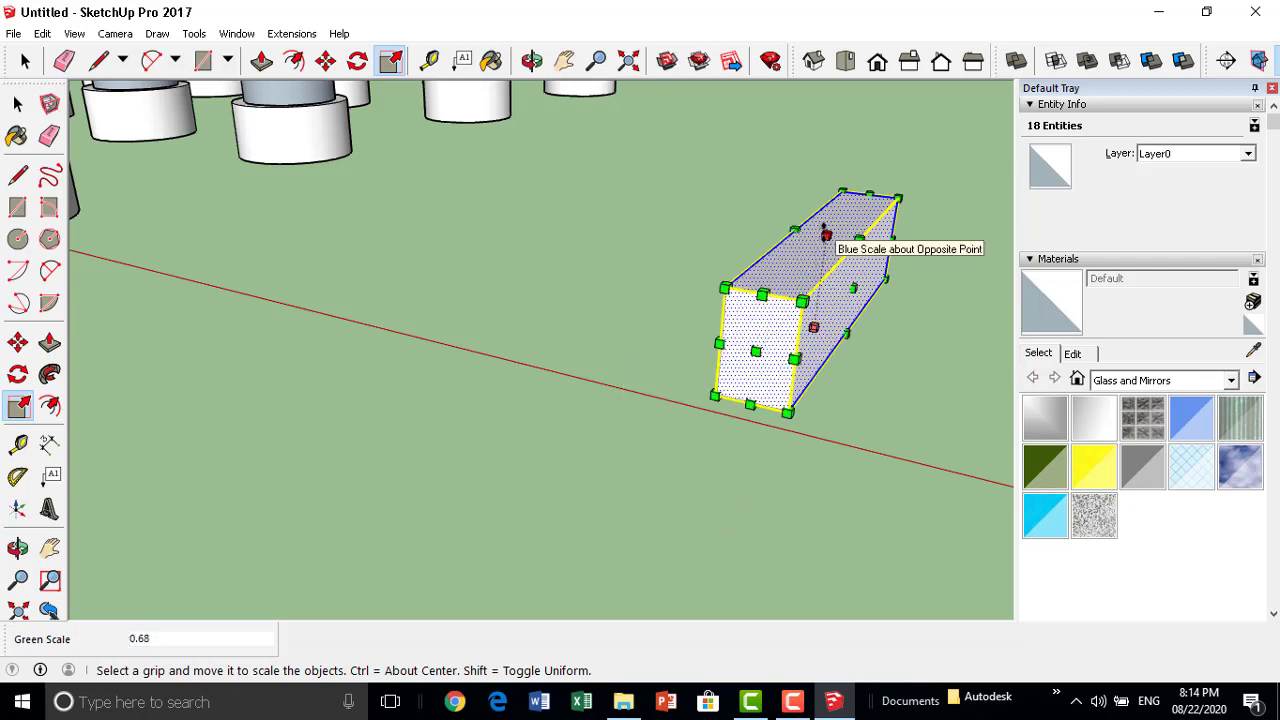
{"action": "mouse_move", "coordinate": [826, 234]}
{"action": "left_mouse_down"}
{"action": "mouse_move", "coordinate": [817, 300]}
{"action": "mouse_move", "coordinate": [812, 248]}
{"action": "left_mouse_up"}
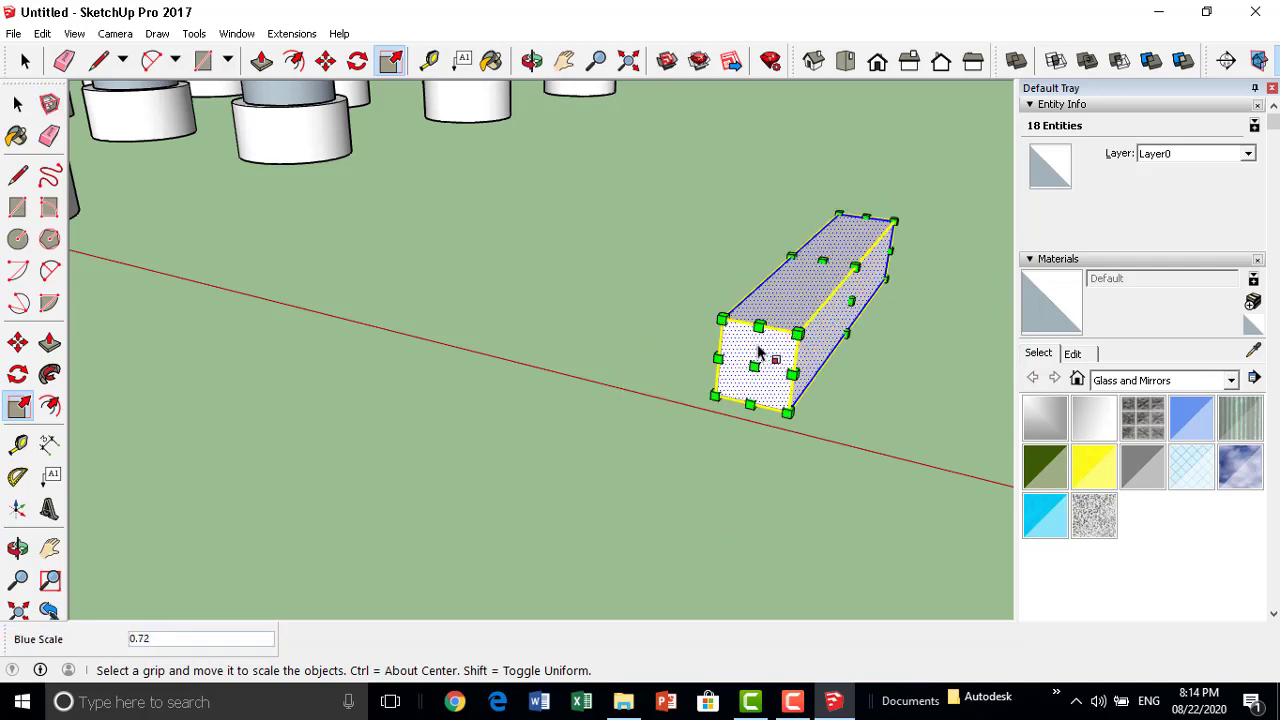
{"action": "mouse_move", "coordinate": [759, 327]}
{"action": "left_mouse_down"}
{"action": "mouse_move", "coordinate": [760, 341]}
{"action": "mouse_move", "coordinate": [808, 320]}
{"action": "mouse_move", "coordinate": [794, 240]}
{"action": "mouse_move", "coordinate": [724, 236]}
{"action": "mouse_move", "coordinate": [674, 196]}
{"action": "mouse_move", "coordinate": [571, 380]}
{"action": "mouse_move", "coordinate": [689, 411]}
{"action": "mouse_move", "coordinate": [781, 187]}
{"action": "mouse_move", "coordinate": [729, 163]}
{"action": "left_mouse_up"}
{"action": "scroll", "coordinate": [800, 334], "scroll_direction": "down", "scroll_amount": 3}
{"action": "scroll", "coordinate": [645, 370], "scroll_direction": "down", "scroll_amount": 3}
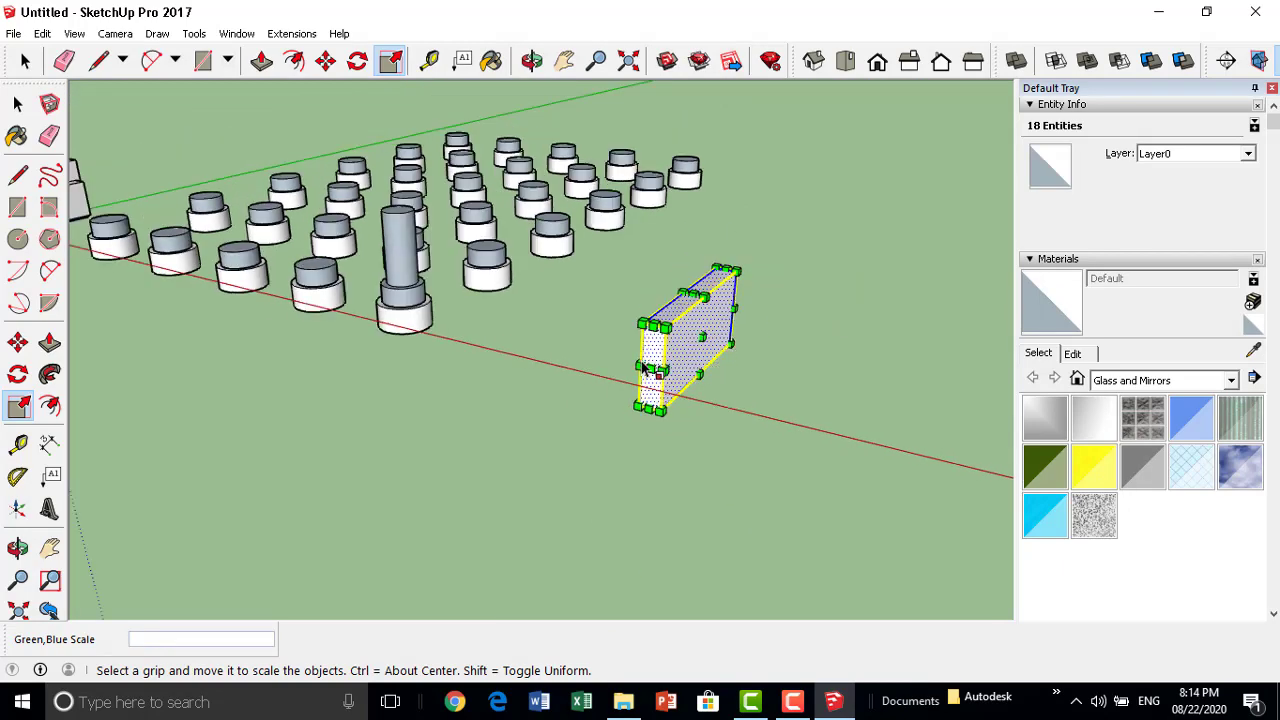
{"action": "mouse_move", "coordinate": [645, 370]}
{"action": "middle_mouse_down"}
{"action": "mouse_move", "coordinate": [651, 349]}
{"action": "mouse_move", "coordinate": [558, 325]}
{"action": "middle_mouse_up"}
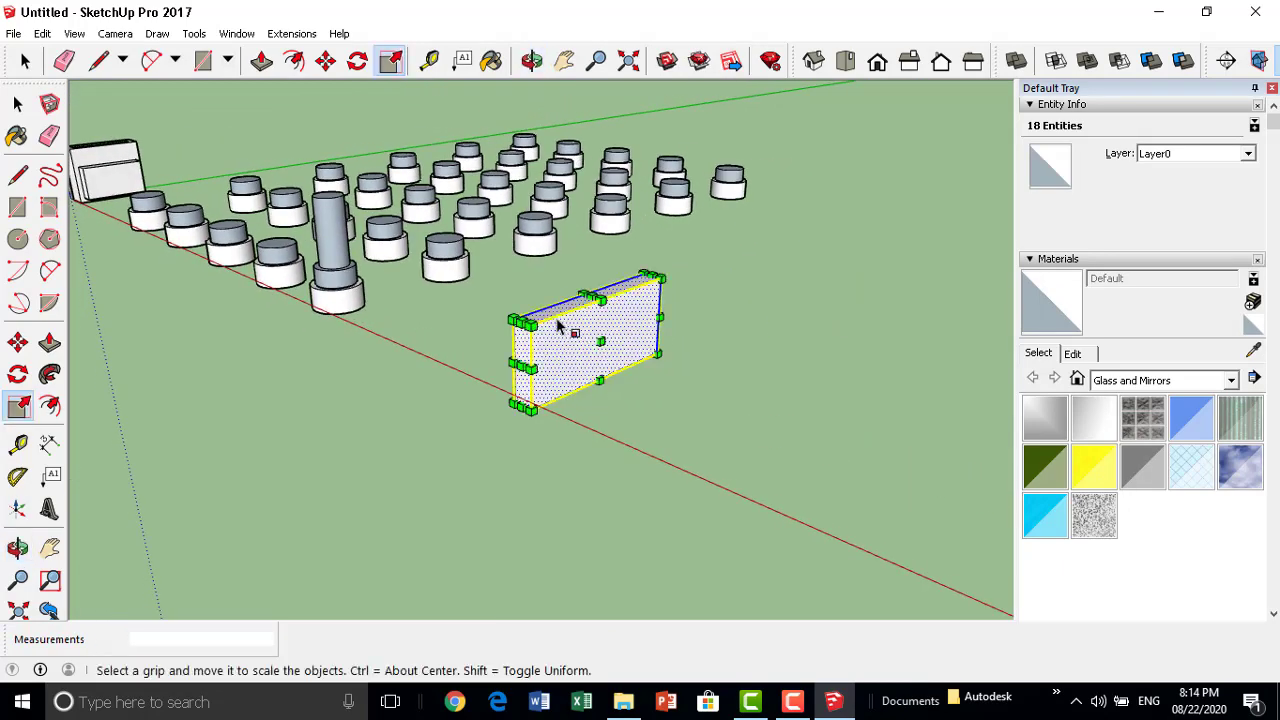
Measure the slab's top edge with the Tape Measure.
{"action": "left_click", "coordinate": [431, 63]}
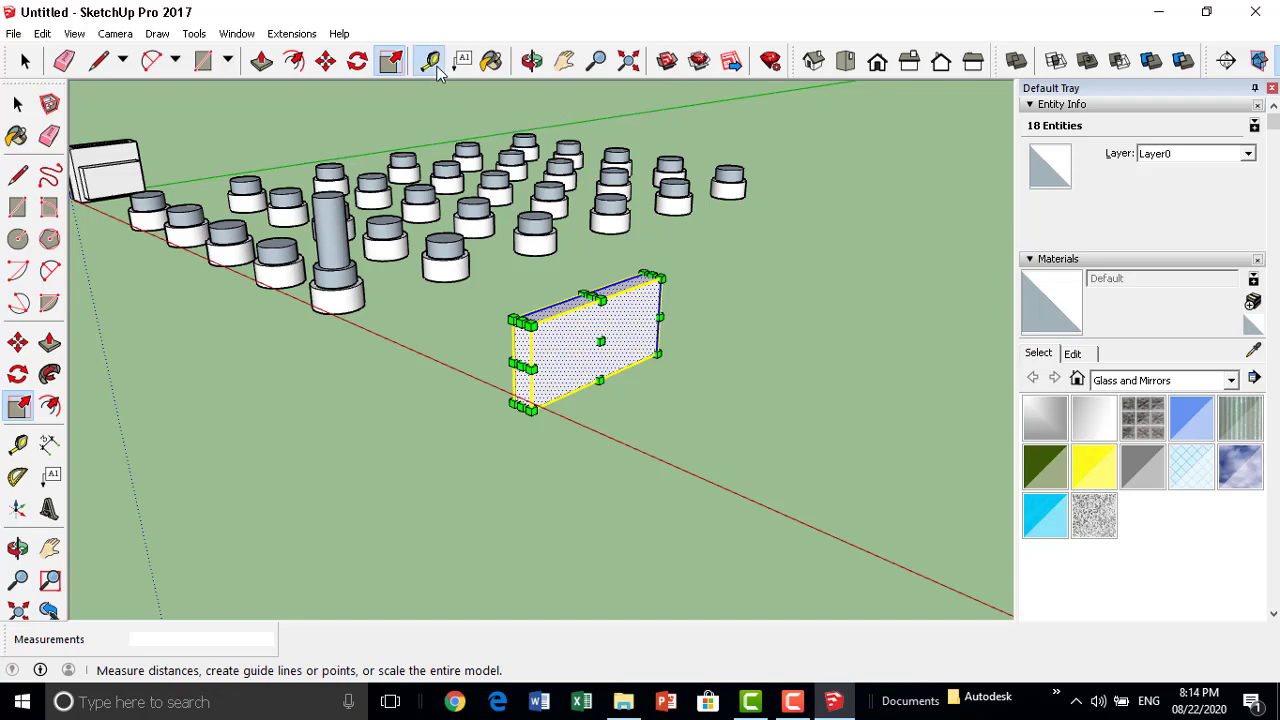
{"action": "mouse_move", "coordinate": [583, 426]}
{"action": "middle_mouse_down"}
{"action": "mouse_move", "coordinate": [686, 486]}
{"action": "mouse_move", "coordinate": [689, 340]}
{"action": "mouse_move", "coordinate": [491, 451]}
{"action": "mouse_move", "coordinate": [372, 428]}
{"action": "middle_mouse_up"}
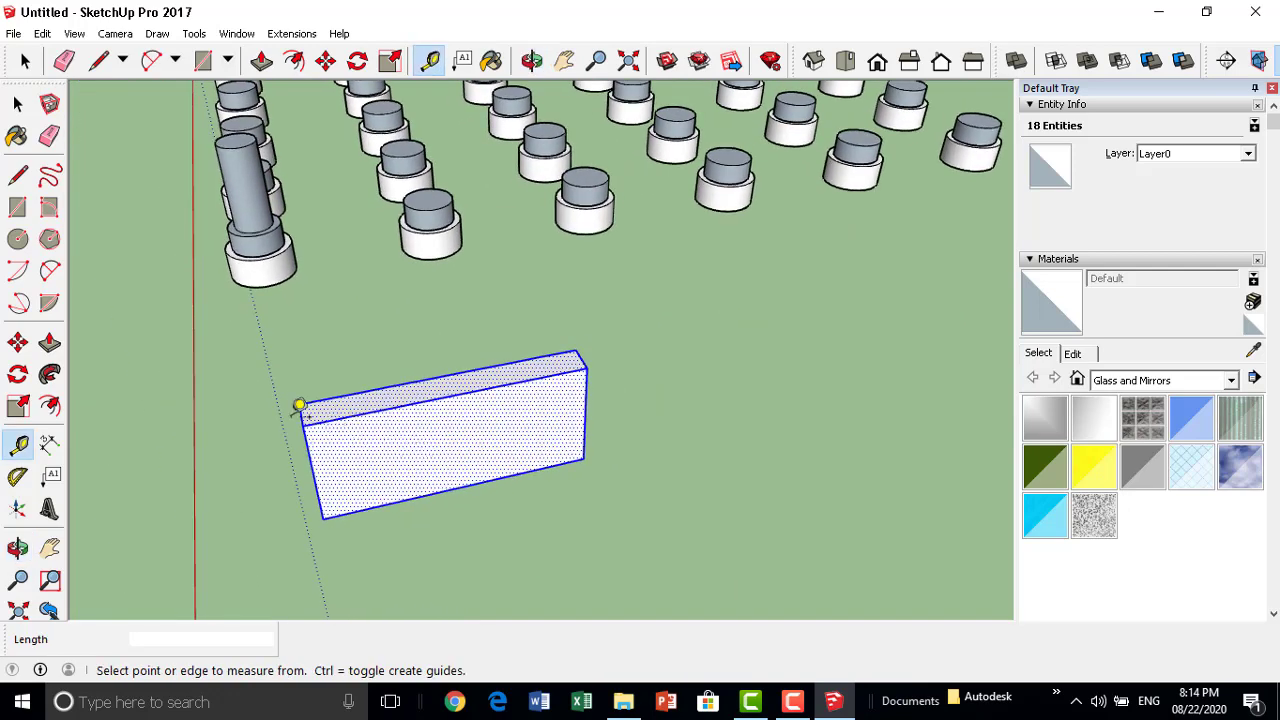
{"action": "scroll", "coordinate": [305, 403], "scroll_direction": "up", "scroll_amount": 2}
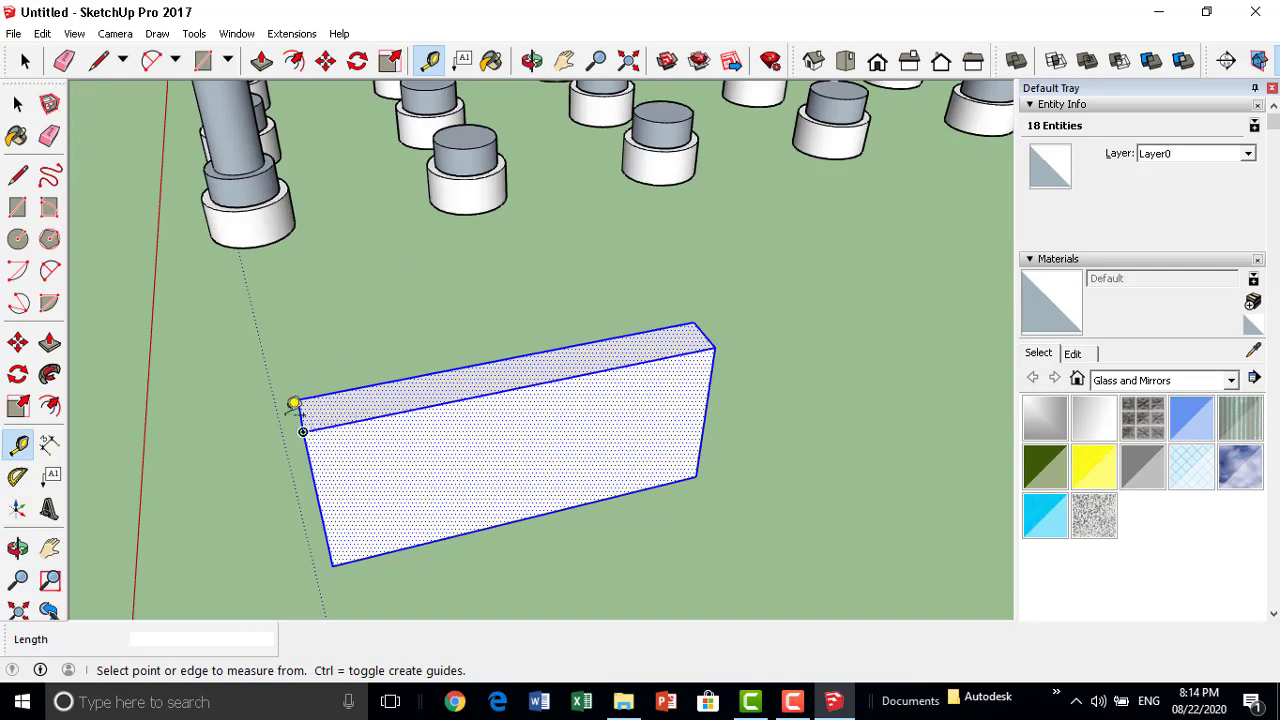
{"action": "left_click", "coordinate": [308, 403]}
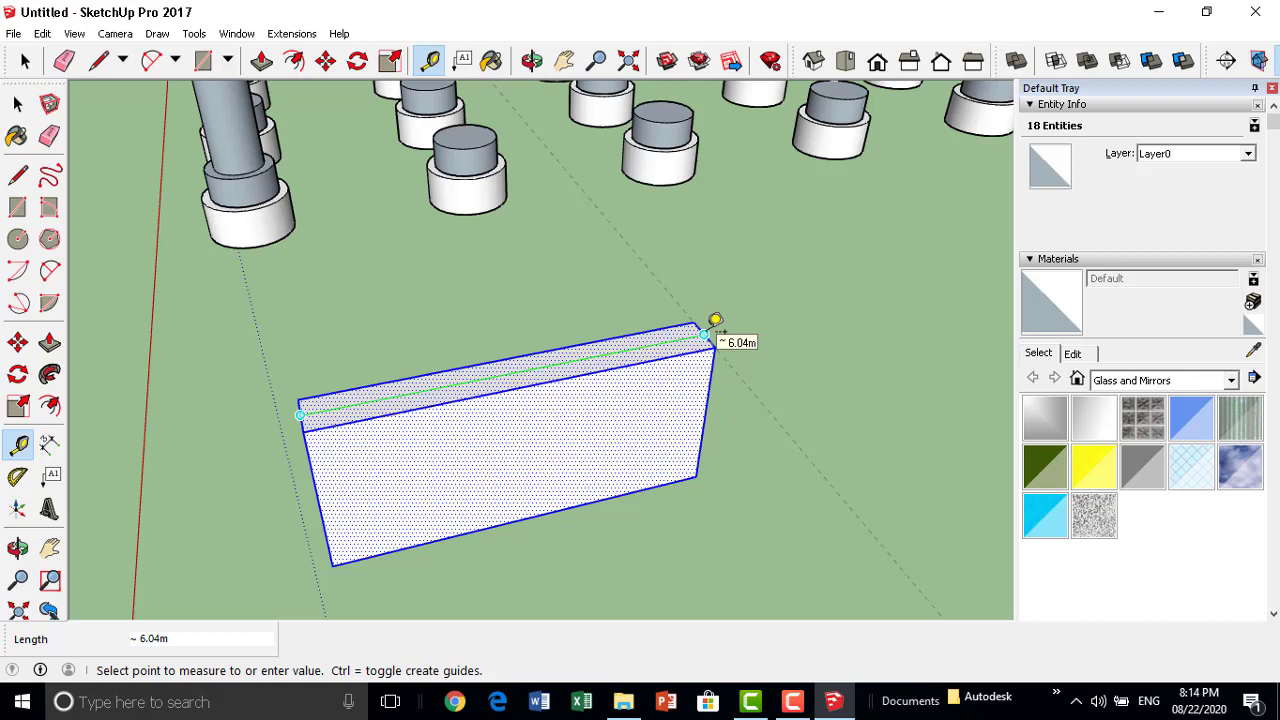
{"action": "left_click", "coordinate": [715, 321]}
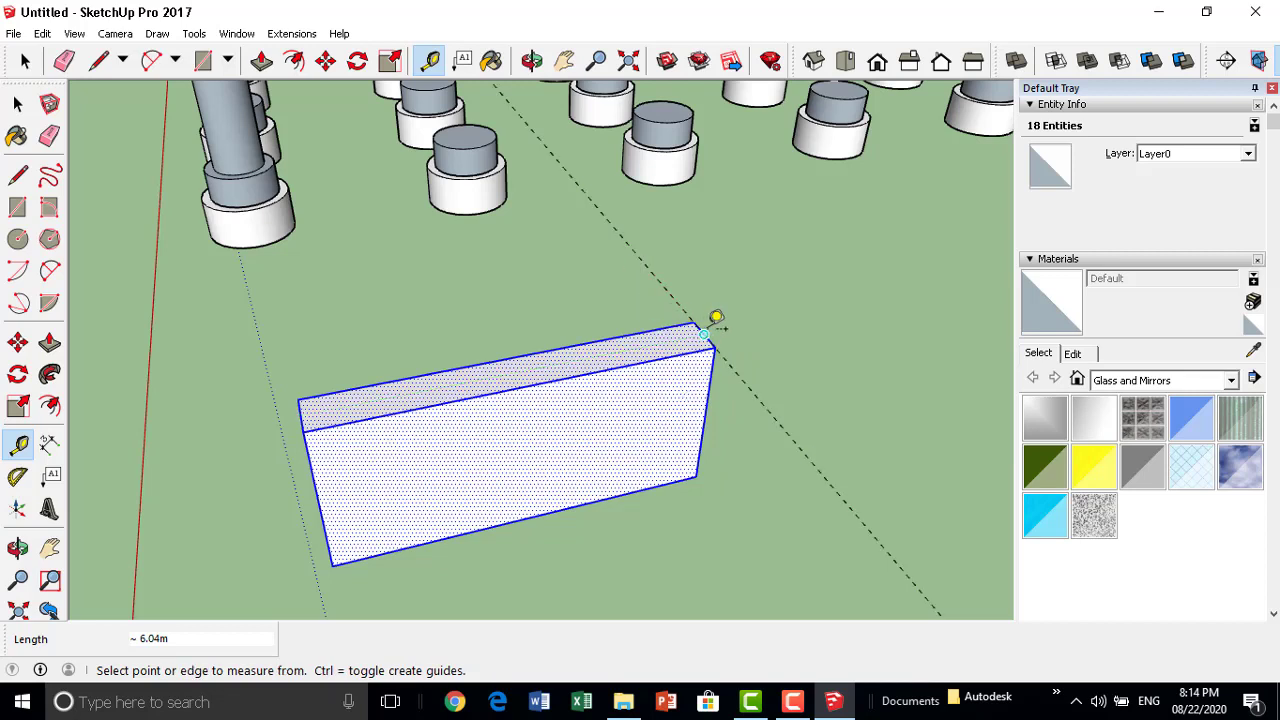
Add a guide near the box's left end, then another guide exactly 5 m from it.
{"action": "left_click", "coordinate": [716, 318]}
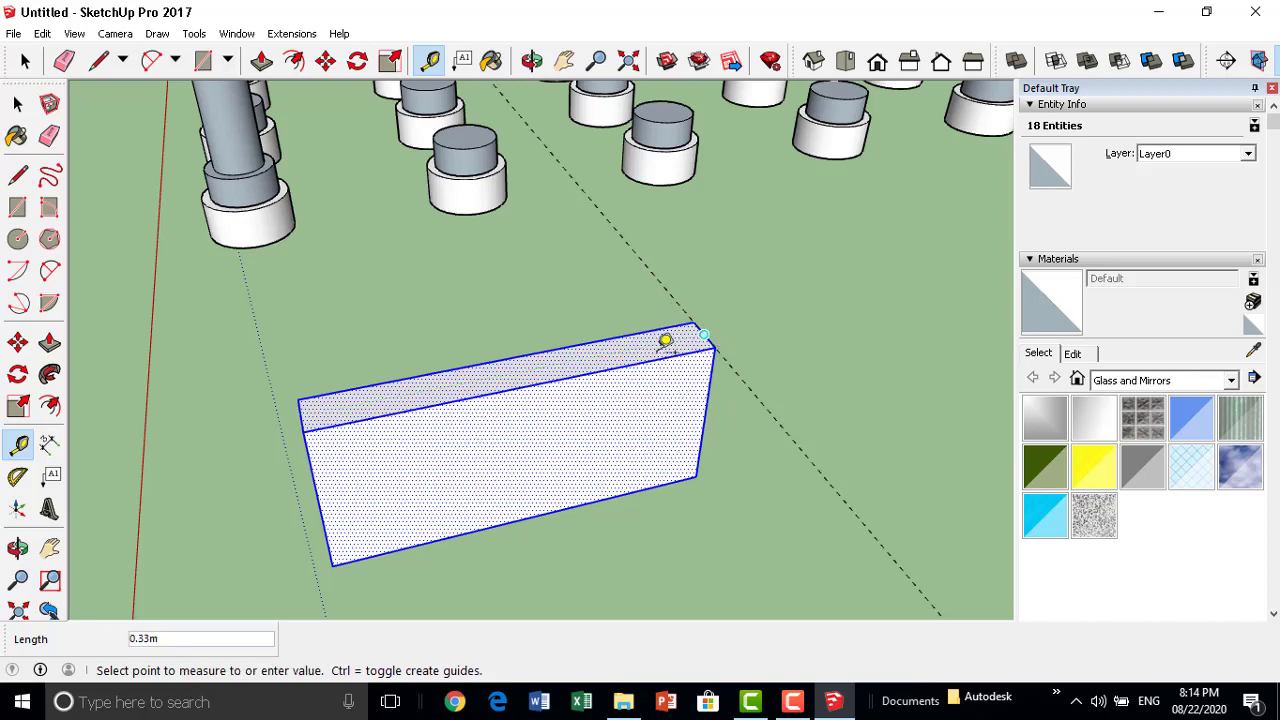
{"action": "left_click", "coordinate": [303, 403]}
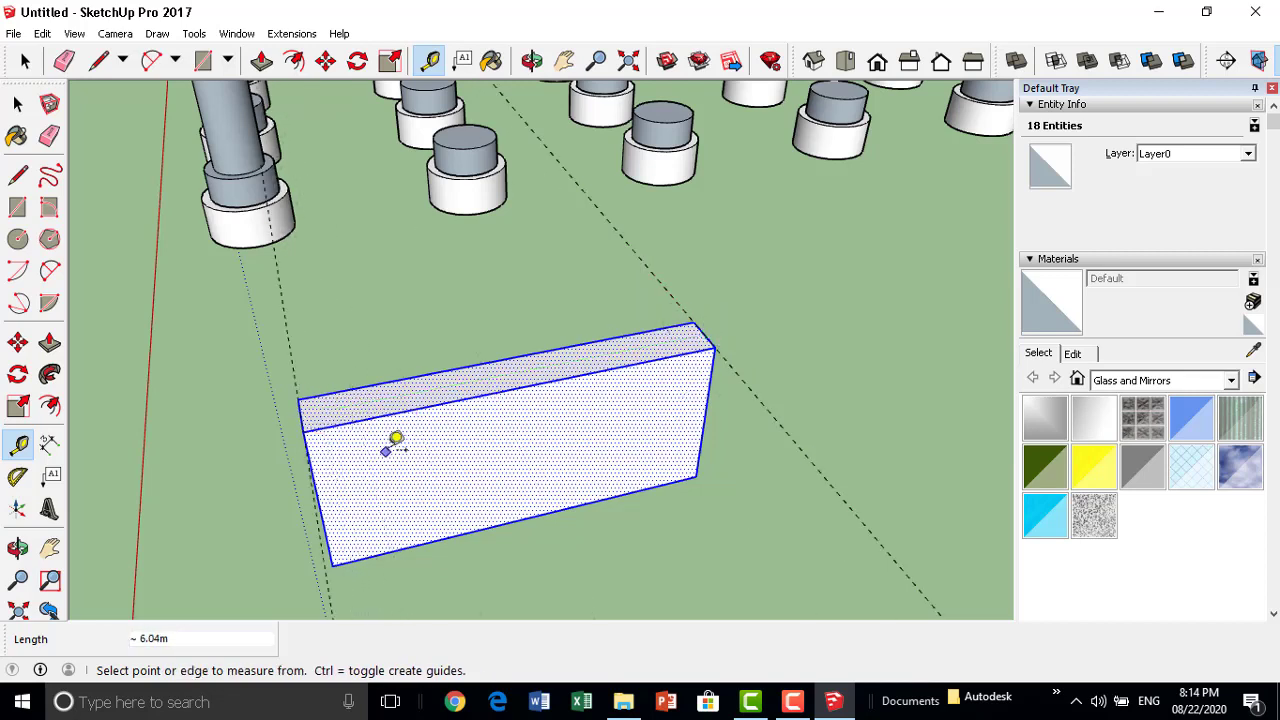
{"action": "left_click", "coordinate": [285, 310]}
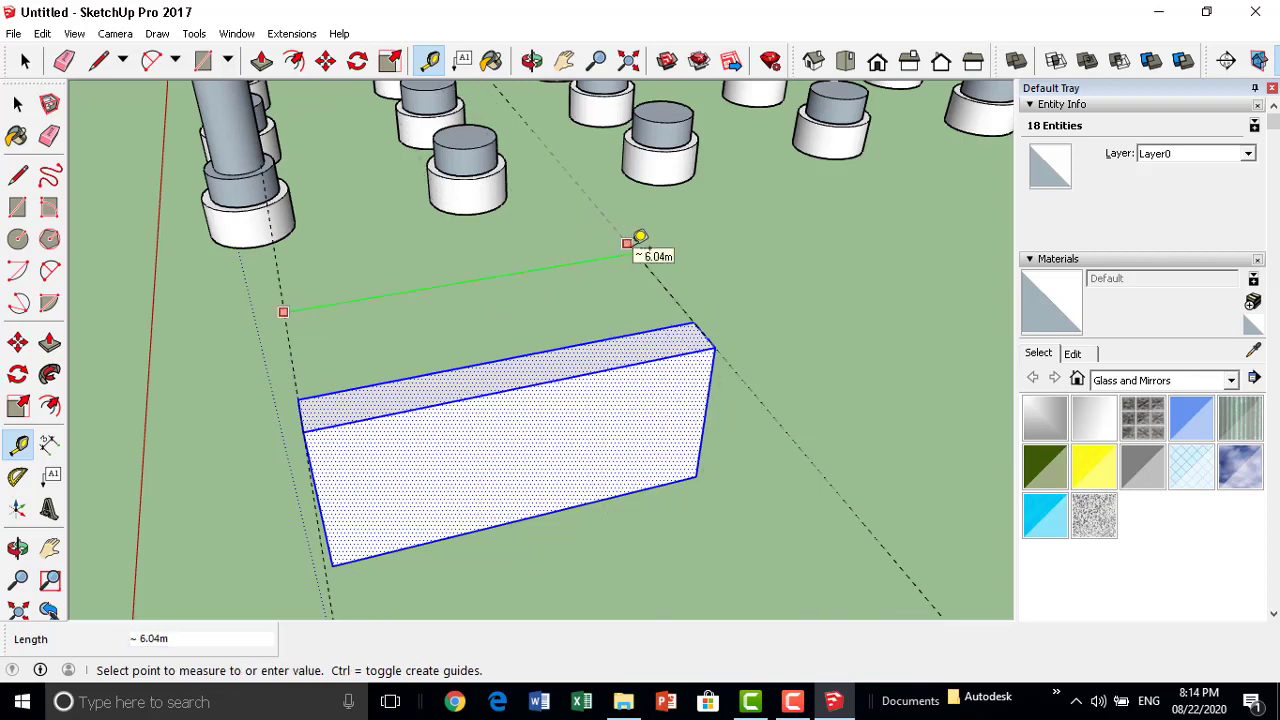
{"action": "type", "text": "5"}
{"action": "key", "text": "Return"}
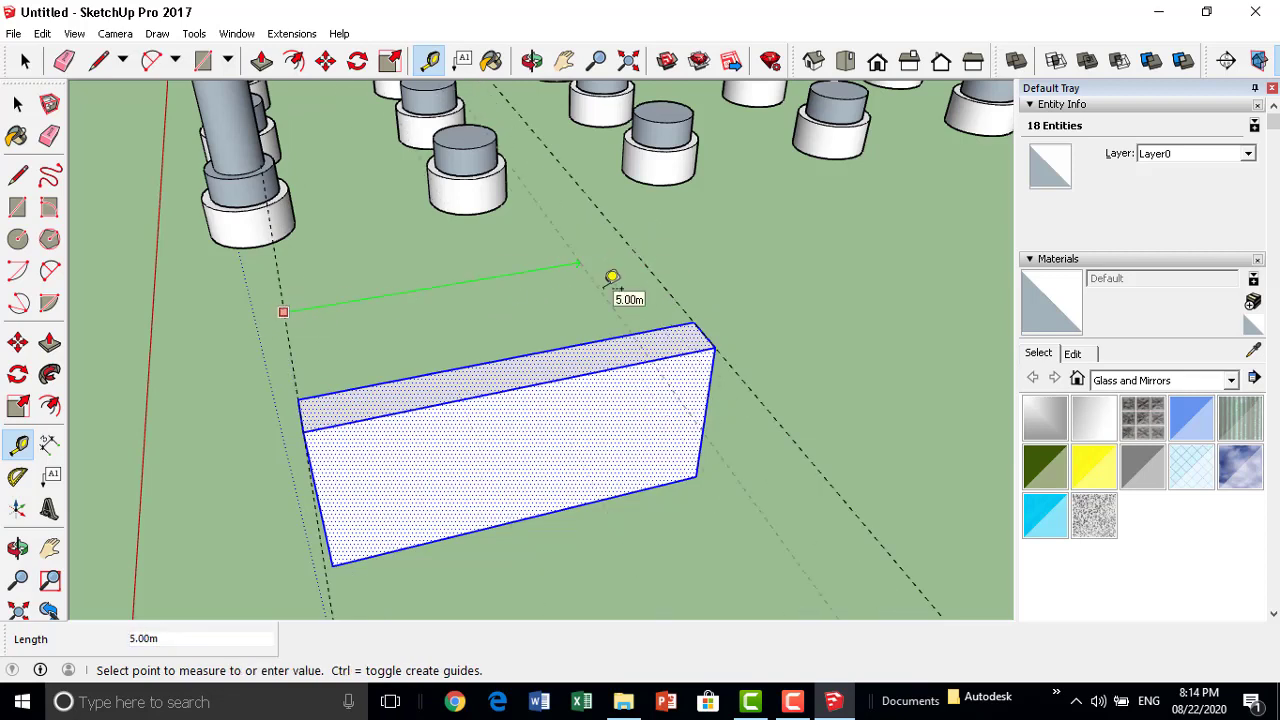
Label the box's top face 4.29 m² and its long face 16.22 m².
{"action": "left_click", "coordinate": [458, 67]}
{"action": "left_click", "coordinate": [691, 327]}
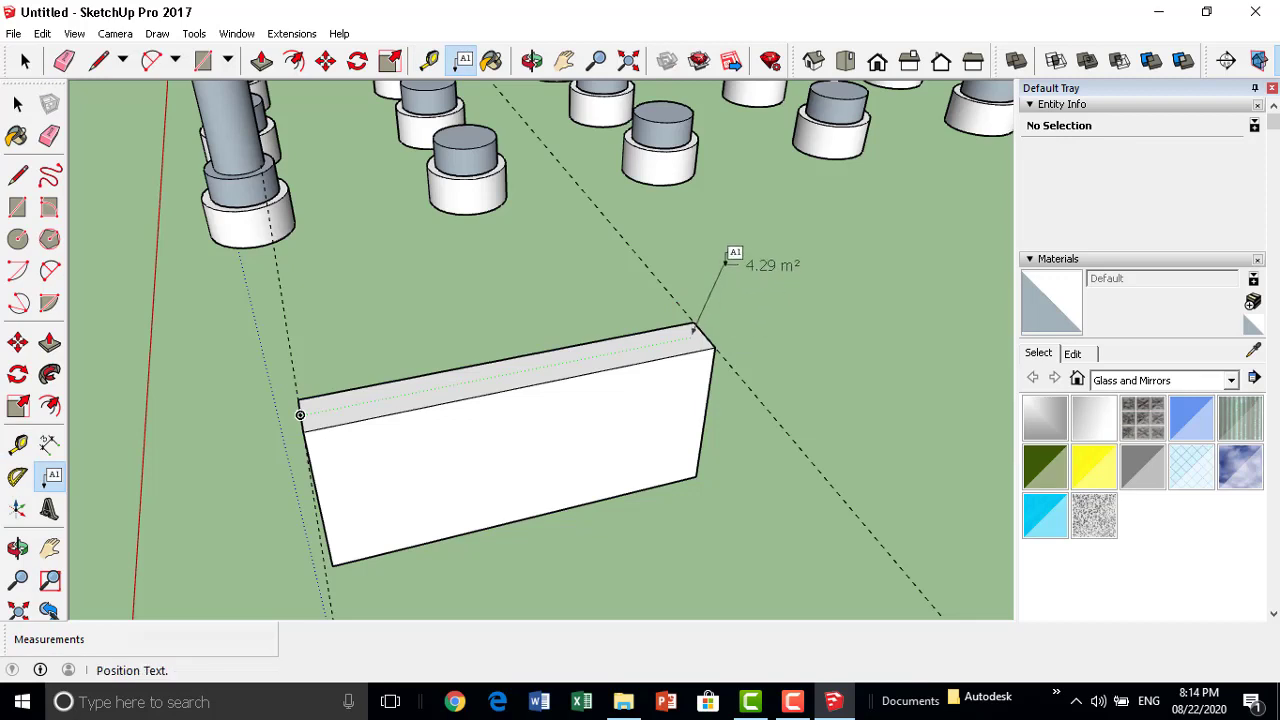
{"action": "left_click", "coordinate": [745, 250]}
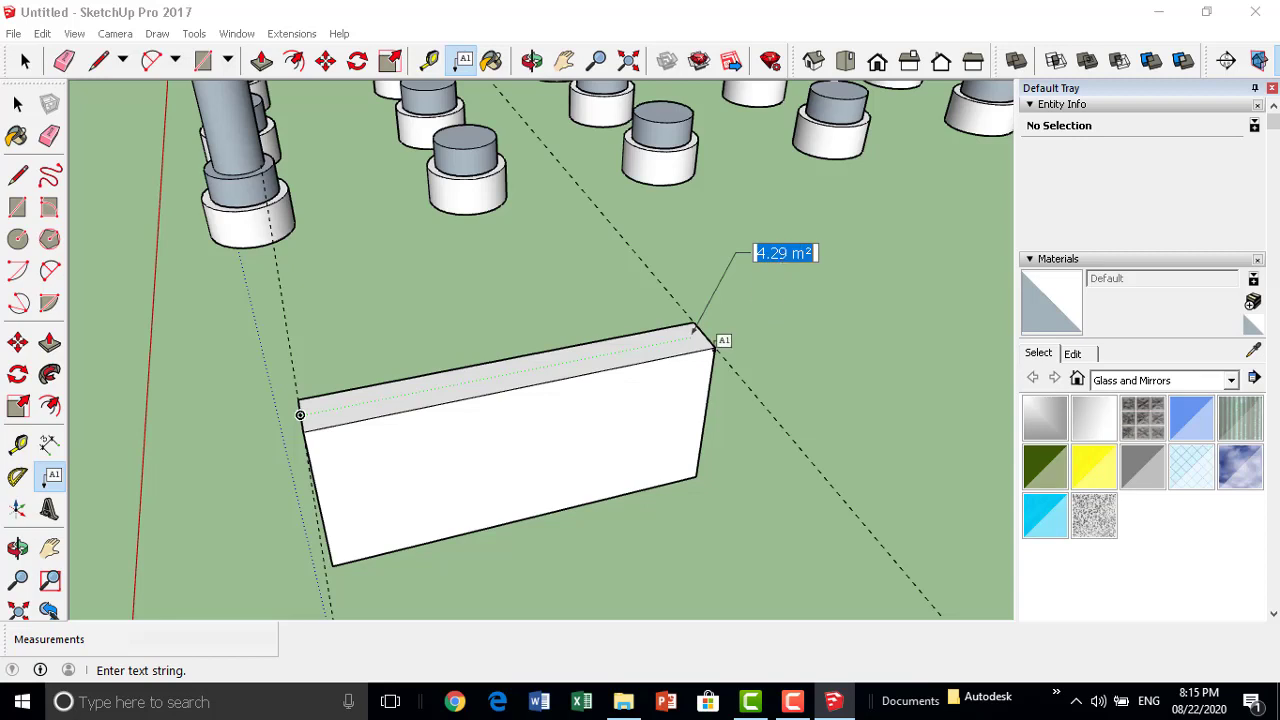
{"action": "key", "text": "Return"}
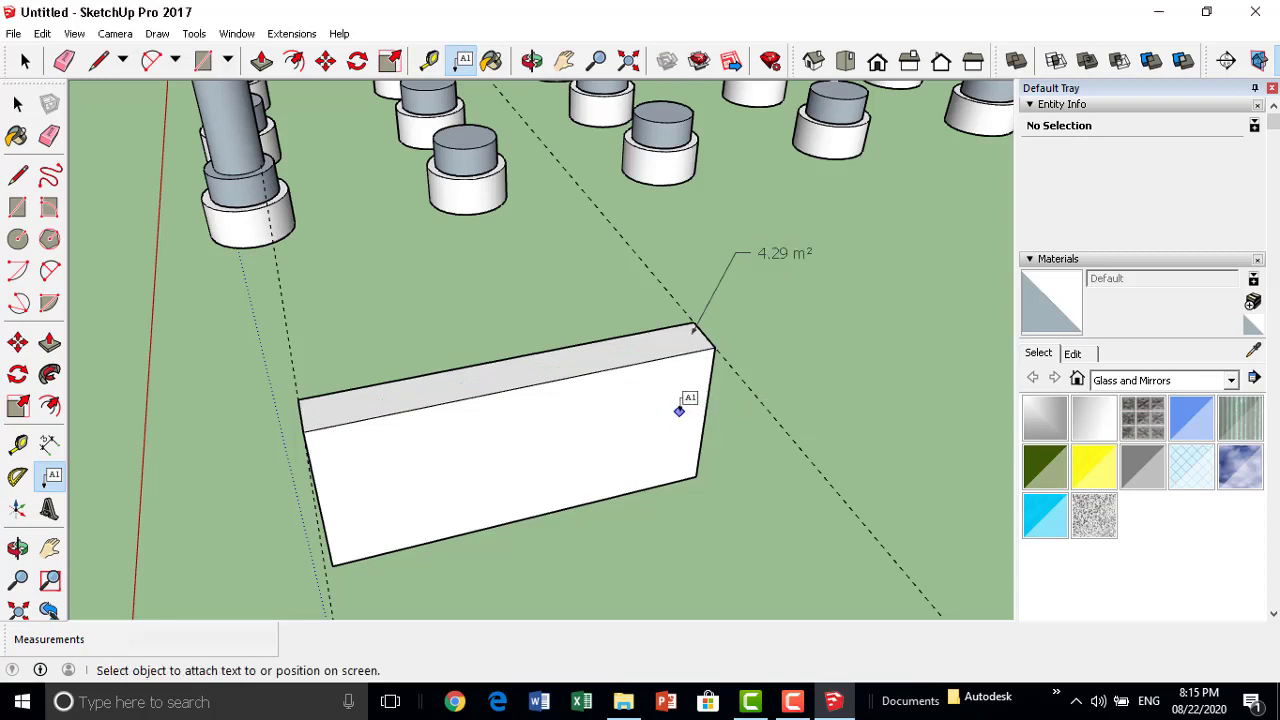
{"action": "left_click", "coordinate": [679, 410]}
{"action": "middle_click_drag", "start_coordinate": [686, 457], "coordinate": [487, 347]}
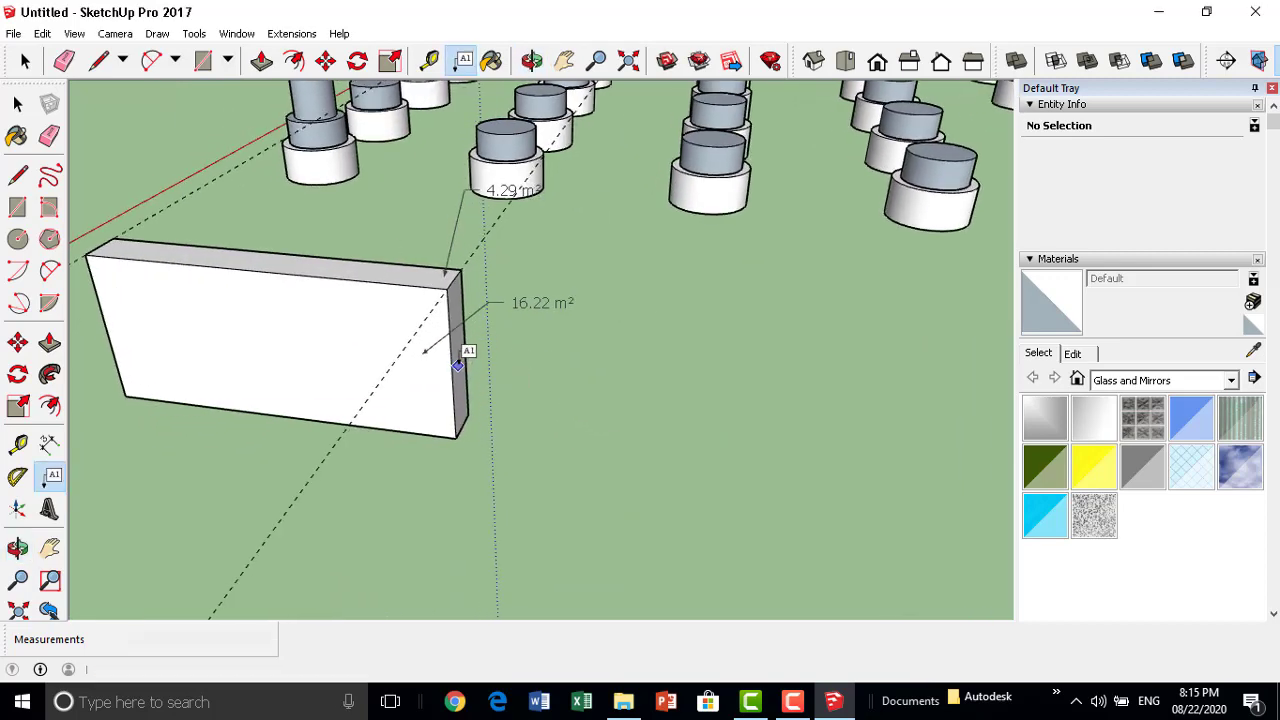
Label both end faces of the box with 1.91 m² area text.
{"action": "left_click", "coordinate": [457, 365]}
{"action": "left_click", "coordinate": [553, 334]}
{"action": "mouse_move", "coordinate": [534, 391]}
{"action": "middle_mouse_down"}
{"action": "mouse_move", "coordinate": [535, 476]}
{"action": "mouse_move", "coordinate": [517, 446]}
{"action": "mouse_move", "coordinate": [520, 391]}
{"action": "mouse_move", "coordinate": [557, 334]}
{"action": "mouse_move", "coordinate": [715, 414]}
{"action": "mouse_move", "coordinate": [681, 393]}
{"action": "middle_mouse_up"}
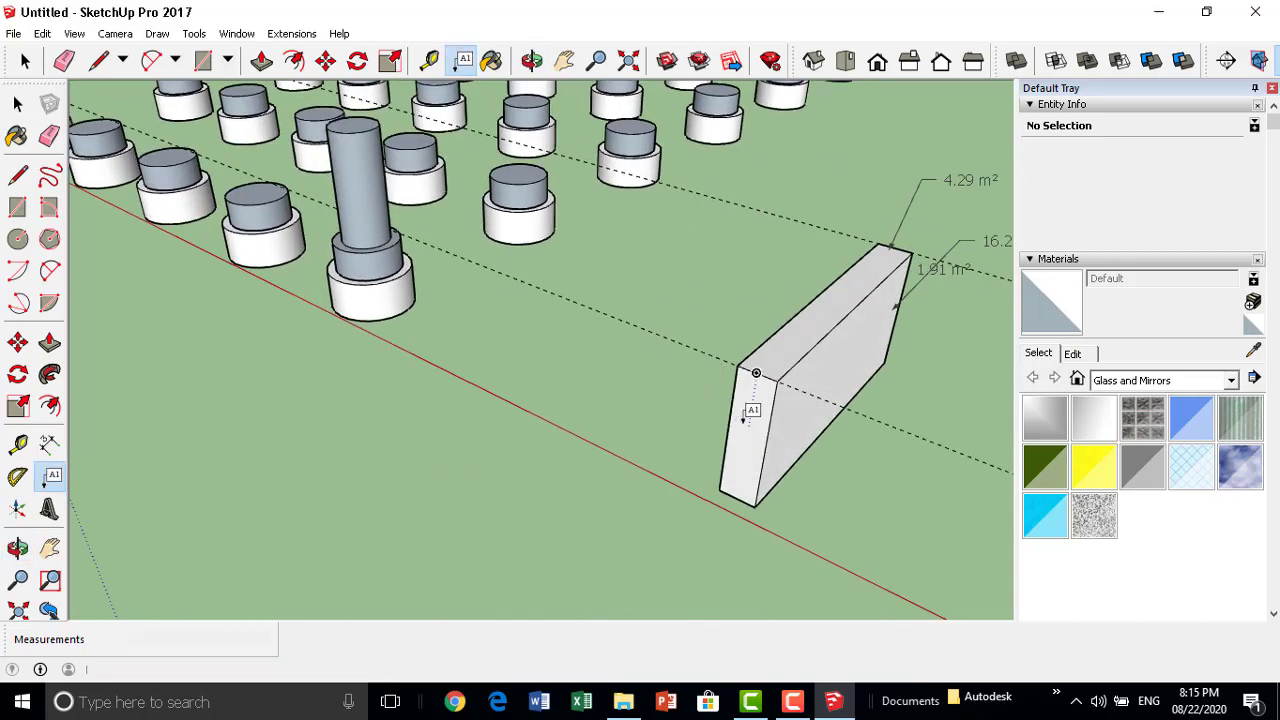
{"action": "left_click", "coordinate": [745, 424]}
{"action": "left_click", "coordinate": [826, 482]}
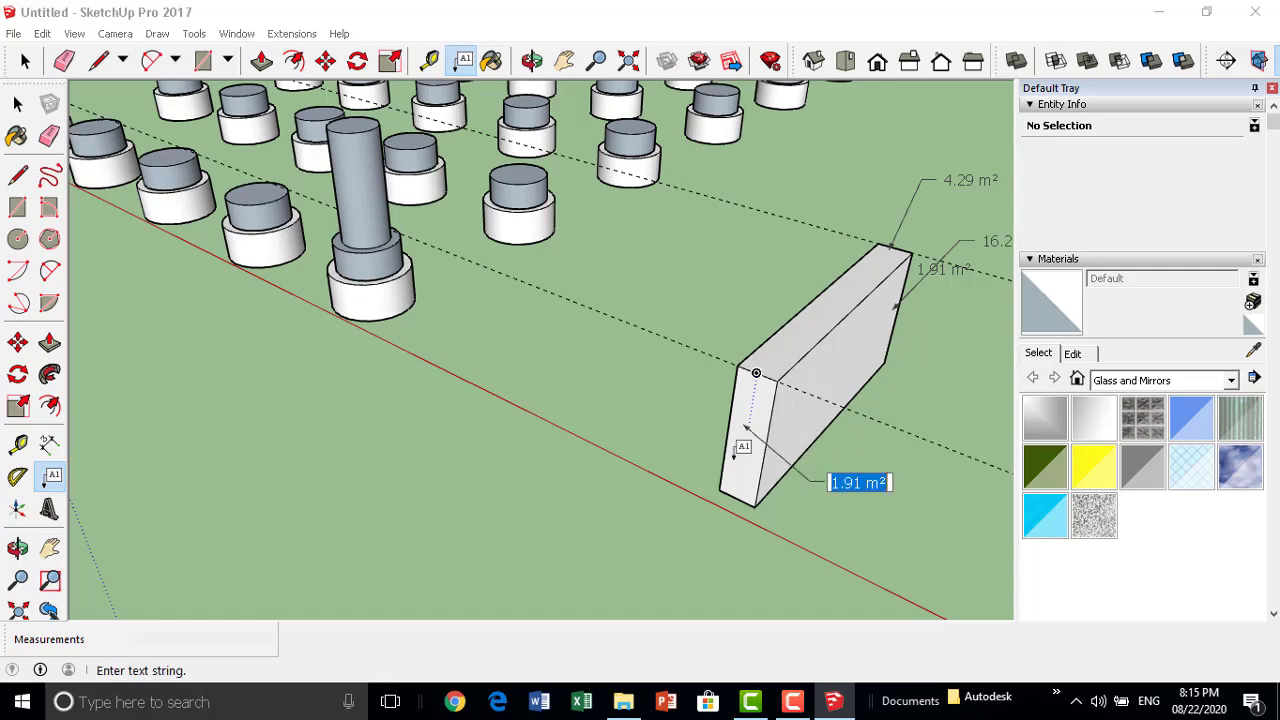
{"action": "mouse_move", "coordinate": [743, 447]}
{"action": "middle_mouse_down"}
{"action": "mouse_move", "coordinate": [803, 380]}
{"action": "mouse_move", "coordinate": [754, 383]}
{"action": "middle_mouse_up"}
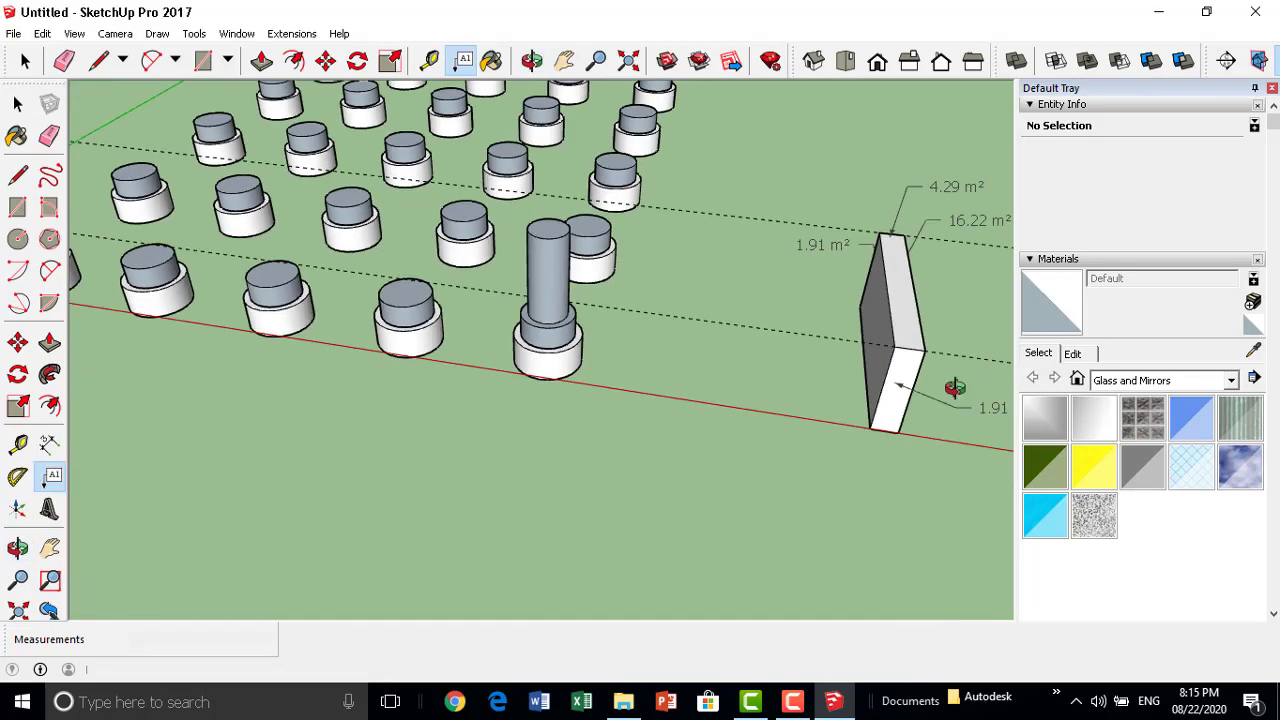
{"action": "middle_click_drag", "start_coordinate": [955, 388], "coordinate": [583, 261]}
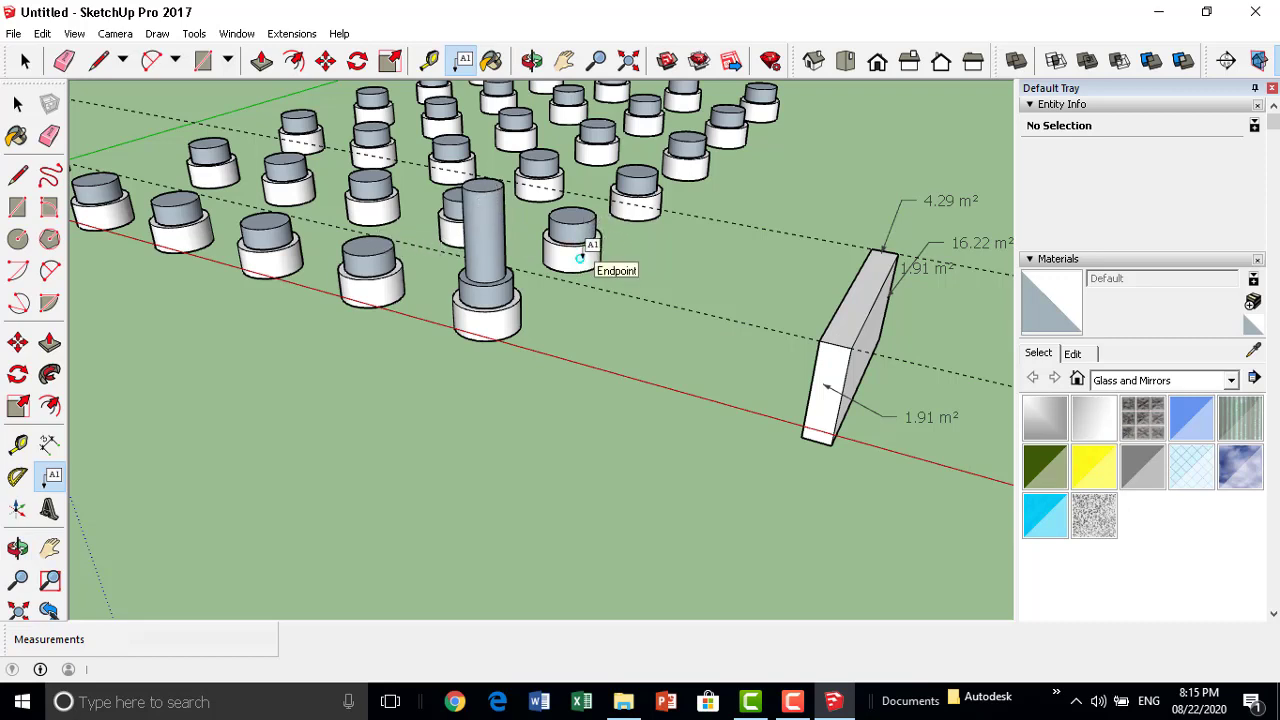
Place a 0.88m leader label on a cylinder's lower ring.
{"action": "left_click", "coordinate": [580, 258]}
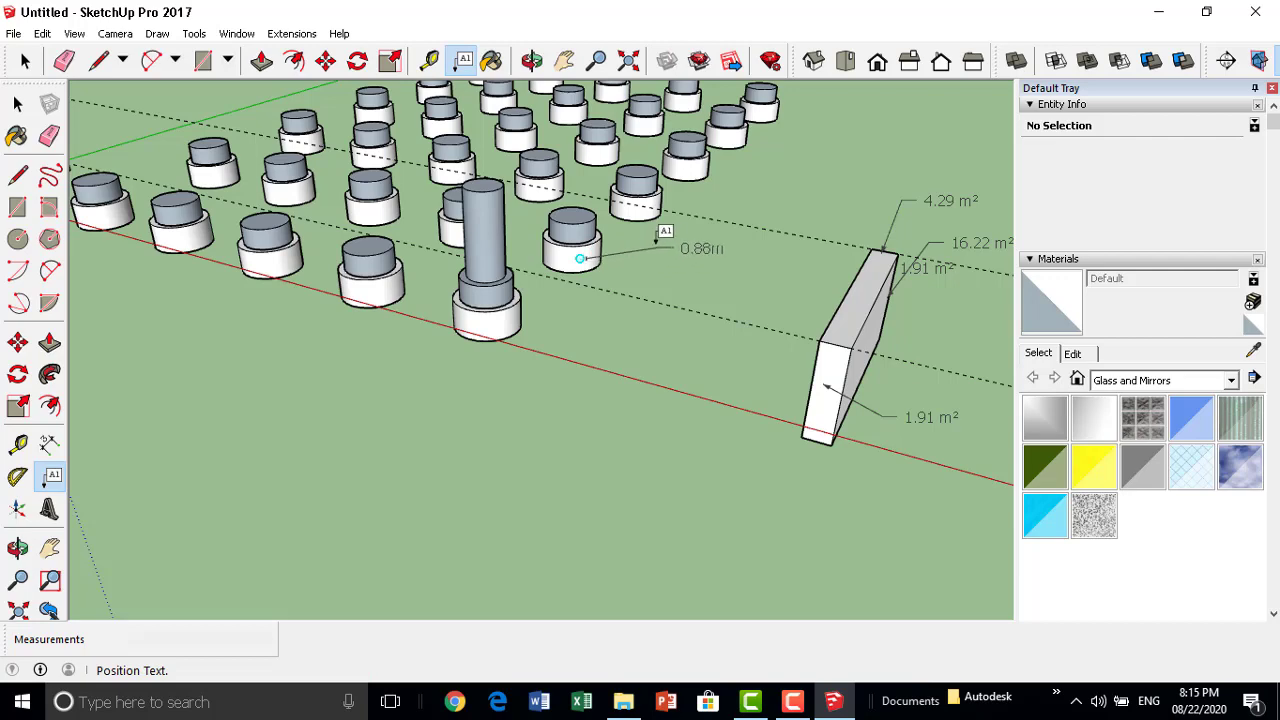
{"action": "left_click", "coordinate": [665, 244]}
{"action": "scroll", "coordinate": [690, 258], "scroll_direction": "up", "scroll_amount": 2}
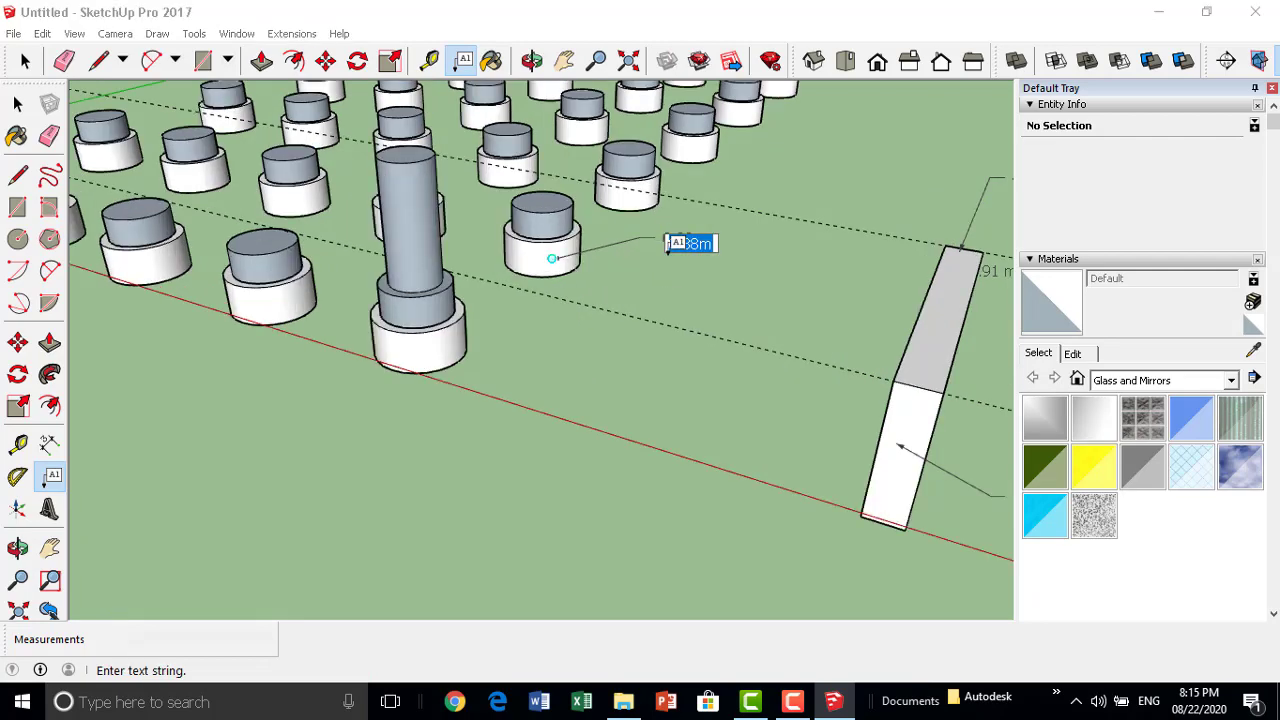
{"action": "scroll", "coordinate": [670, 240], "scroll_direction": "up", "scroll_amount": 2}
{"action": "left_click", "coordinate": [520, 175]}
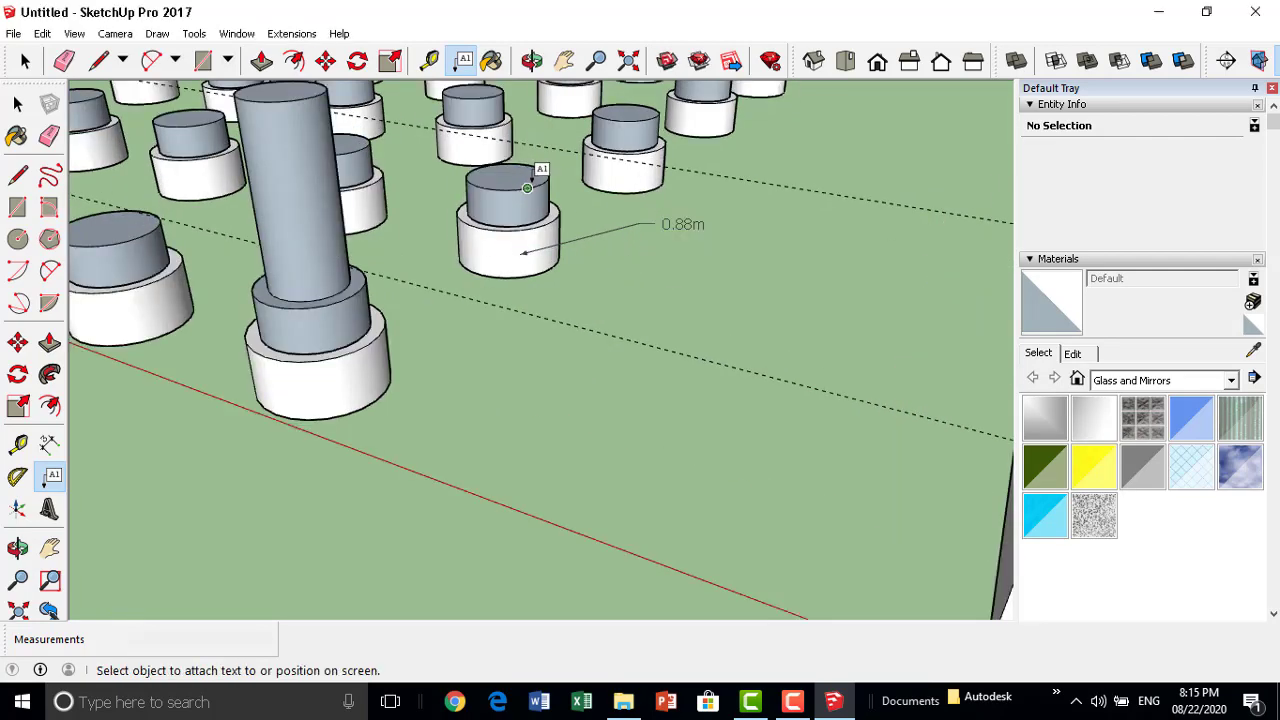
Place a 1.64 m² area label on the cylinder's top face.
{"action": "left_click", "coordinate": [530, 176]}
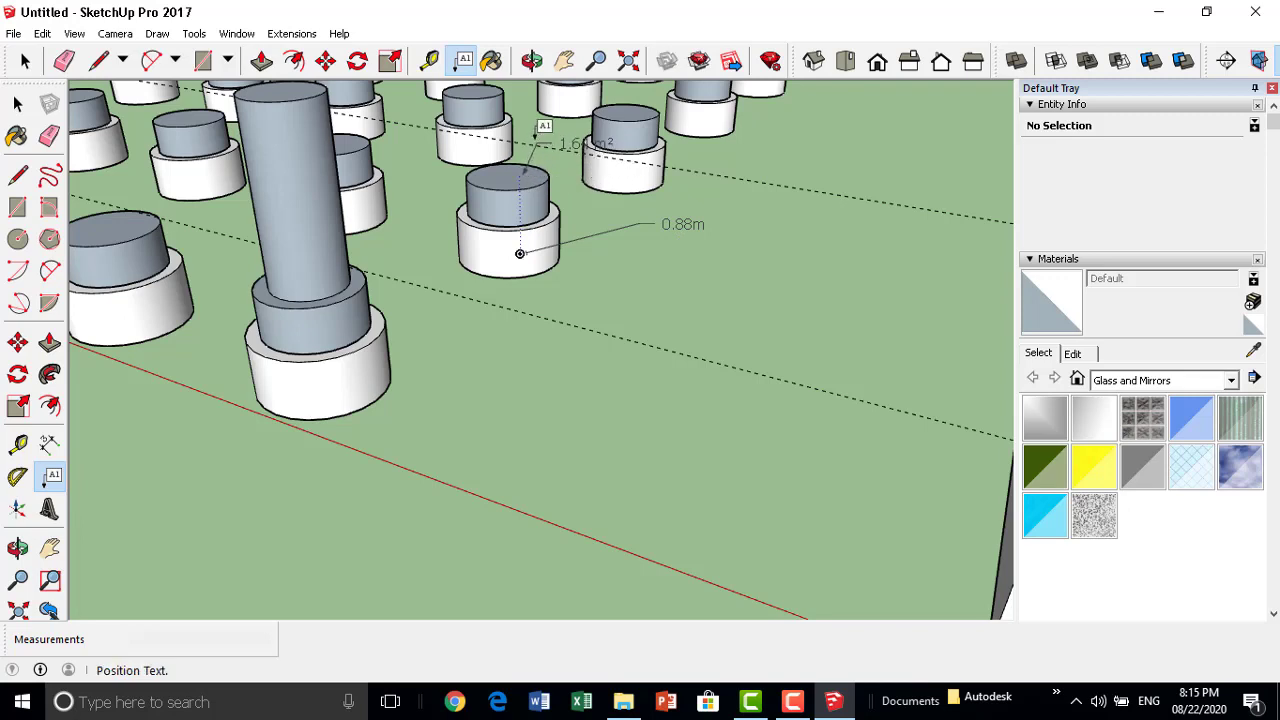
{"action": "left_click", "coordinate": [540, 133]}
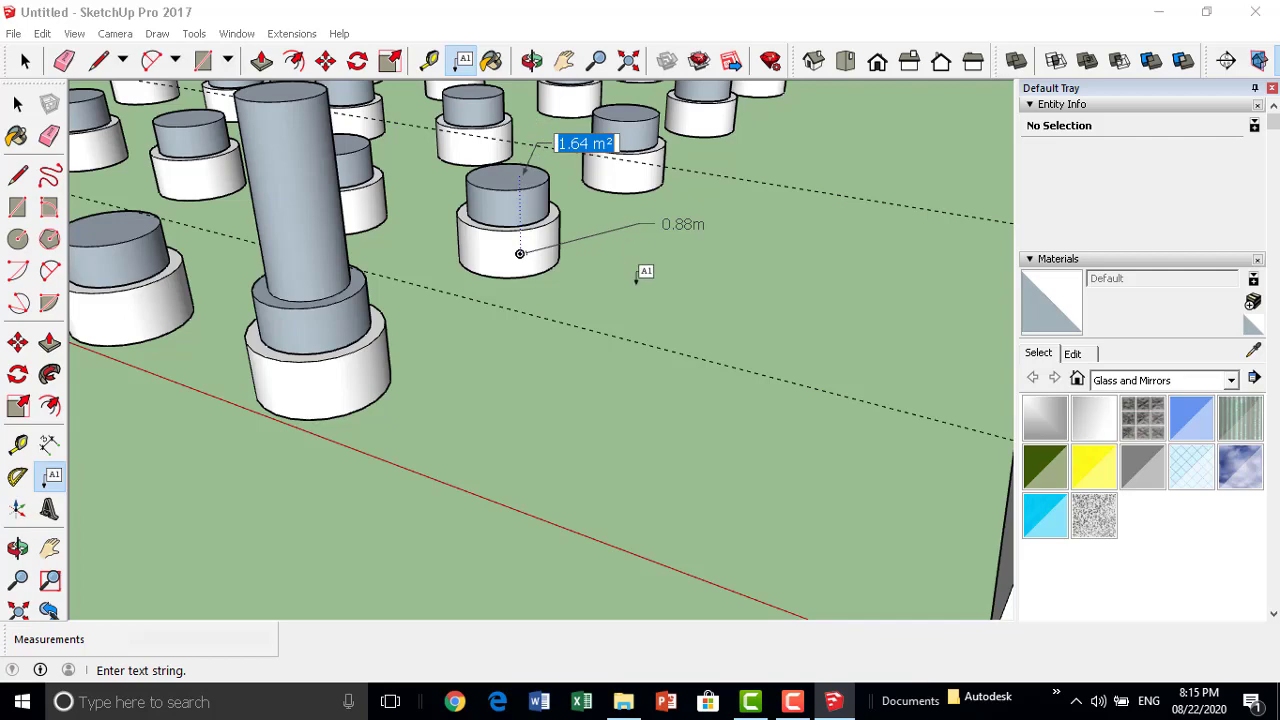
{"action": "middle_click_drag", "start_coordinate": [643, 271], "coordinate": [613, 268]}
{"action": "scroll", "coordinate": [613, 268], "scroll_direction": "up", "scroll_amount": 1}
{"action": "scroll", "coordinate": [613, 268], "scroll_direction": "up", "scroll_amount": 2}
{"action": "scroll", "coordinate": [613, 268], "scroll_direction": "up", "scroll_amount": 1}
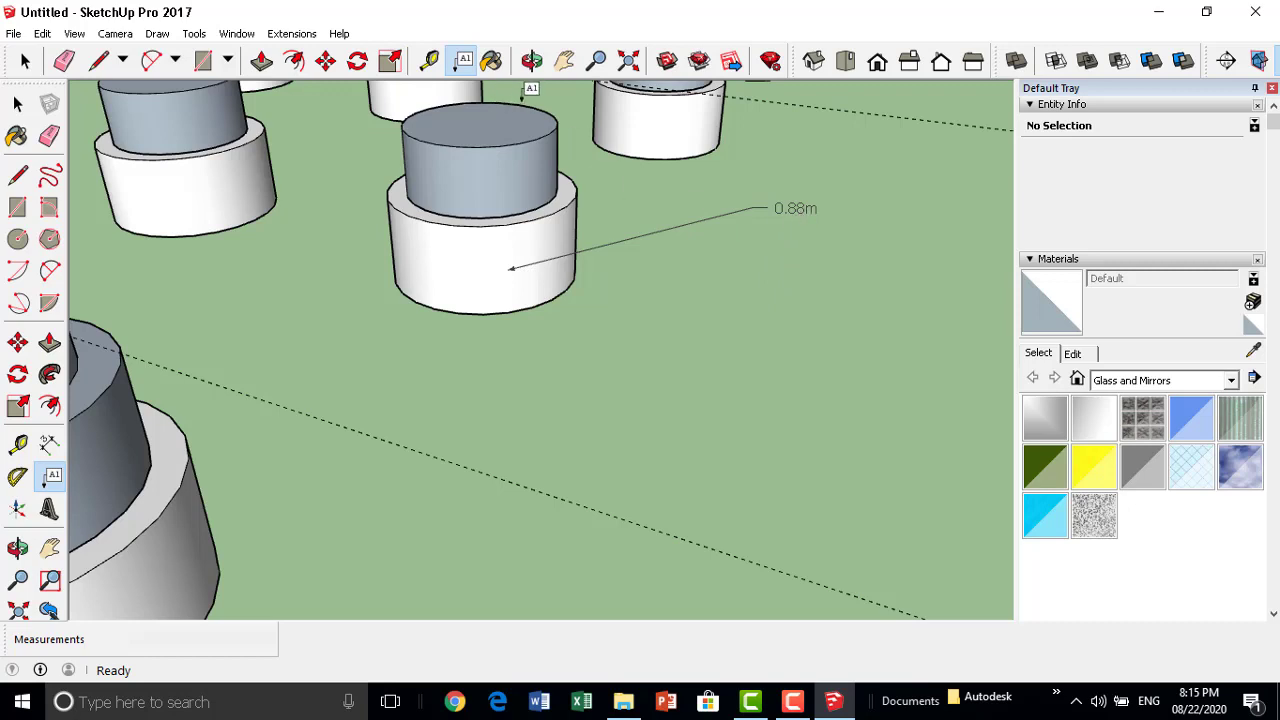
Measure the cylinder ring's height with the Tape Measure: 0.88 m.
{"action": "left_click", "coordinate": [429, 62]}
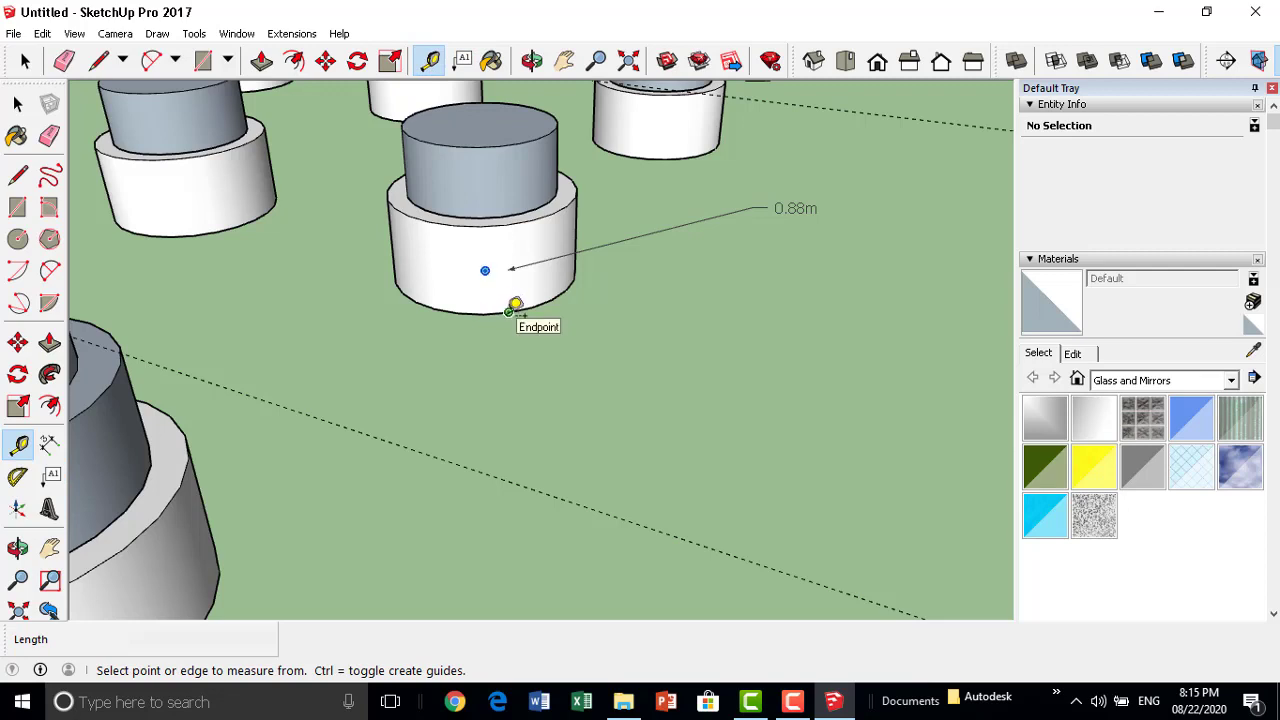
{"action": "left_click", "coordinate": [508, 312]}
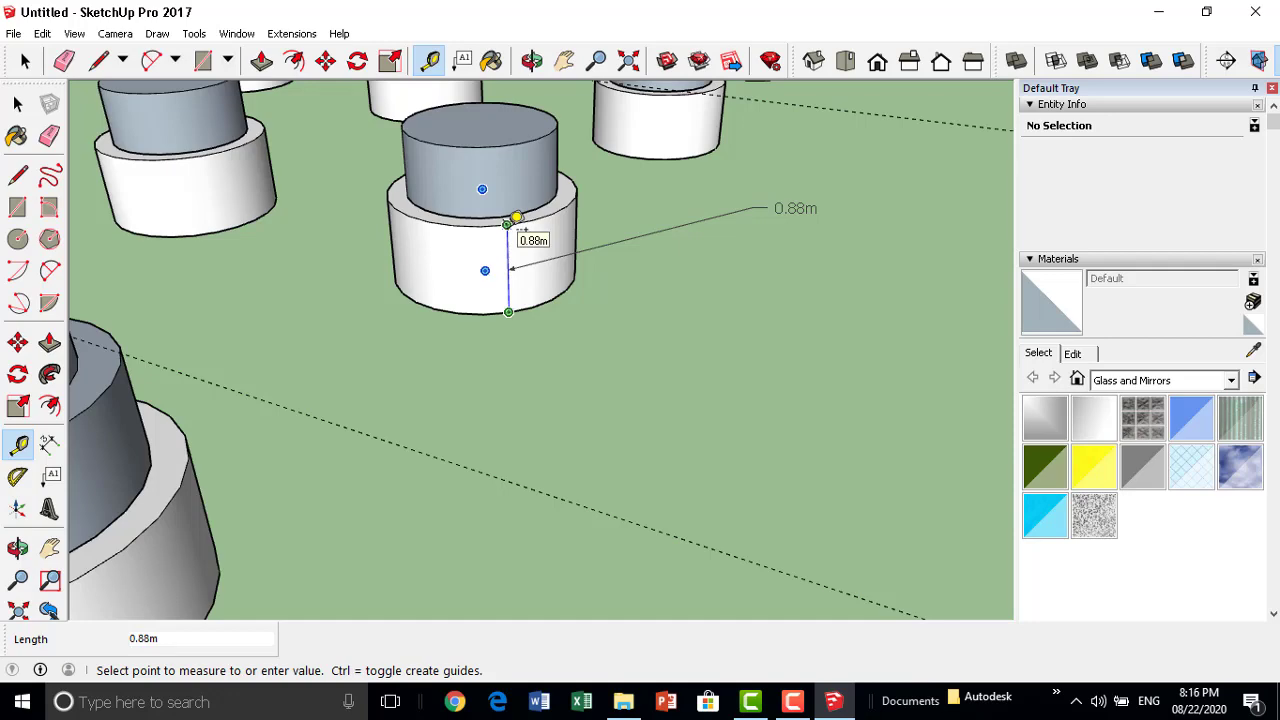
{"action": "left_click", "coordinate": [516, 217]}
{"action": "scroll", "coordinate": [486, 266], "scroll_direction": "down", "scroll_amount": 3}
{"action": "scroll", "coordinate": [523, 277], "scroll_direction": "up", "scroll_amount": 1}
{"action": "scroll", "coordinate": [567, 251], "scroll_direction": "up", "scroll_amount": 1}
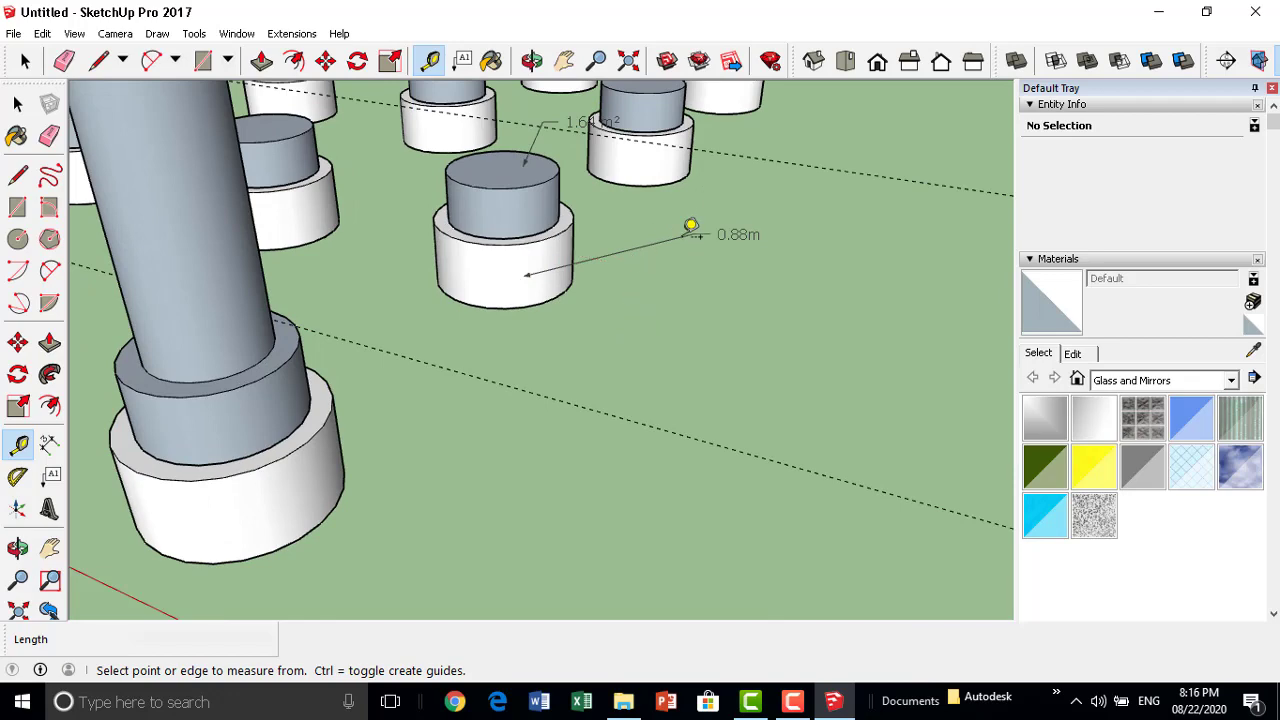
{"action": "scroll", "coordinate": [620, 291], "scroll_direction": "down", "scroll_amount": 1}
Drag a parallel guide line out from the box's long face across it.
{"action": "mouse_move", "coordinate": [663, 352]}
{"action": "middle_mouse_down"}
{"action": "mouse_move", "coordinate": [611, 360]}
{"action": "mouse_move", "coordinate": [574, 331]}
{"action": "middle_mouse_up"}
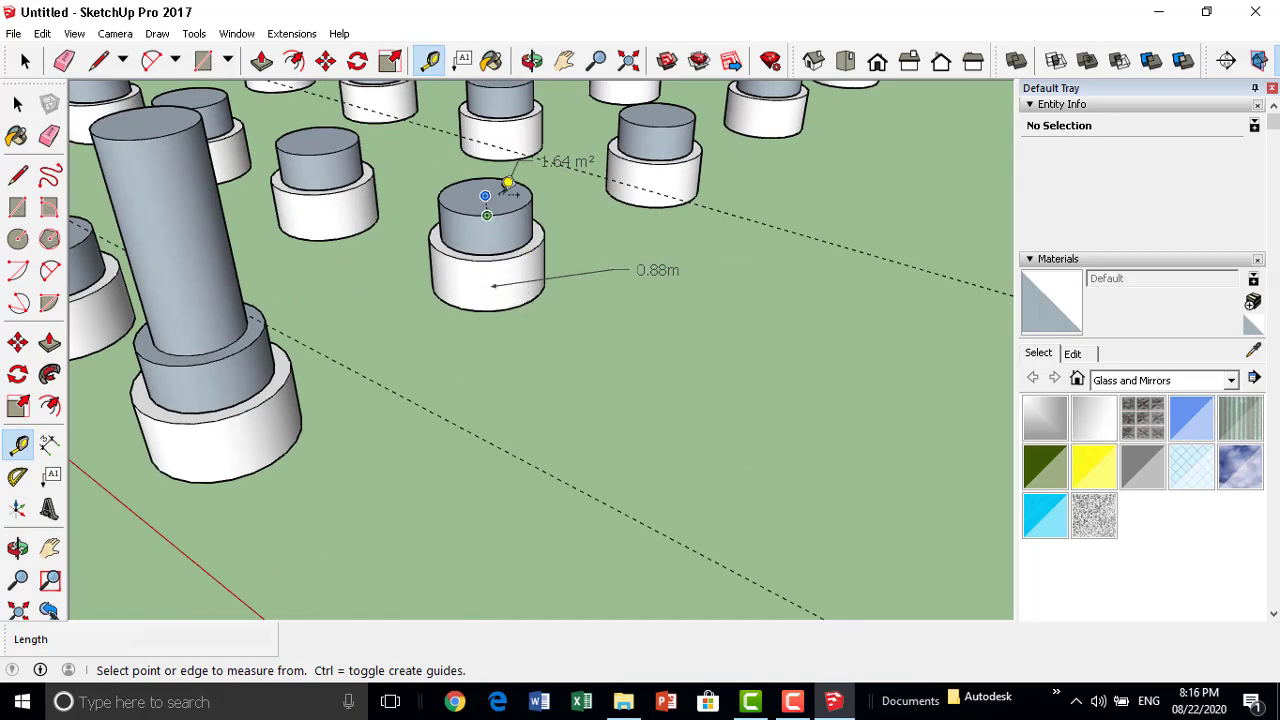
{"action": "scroll", "coordinate": [480, 200], "scroll_direction": "down", "scroll_amount": 3}
{"action": "scroll", "coordinate": [343, 234], "scroll_direction": "down", "scroll_amount": 1}
{"action": "scroll", "coordinate": [680, 305], "scroll_direction": "up", "scroll_amount": 2}
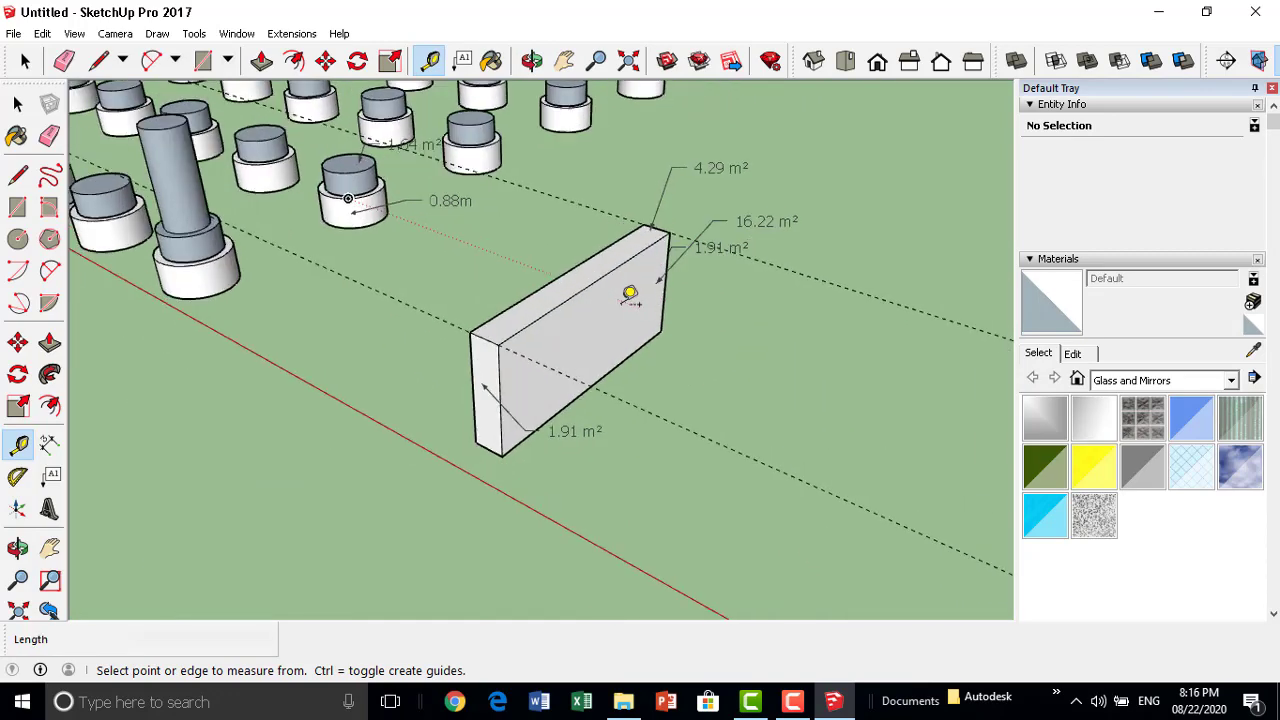
{"action": "scroll", "coordinate": [630, 293], "scroll_direction": "up", "scroll_amount": 1}
{"action": "left_click", "coordinate": [586, 315]}
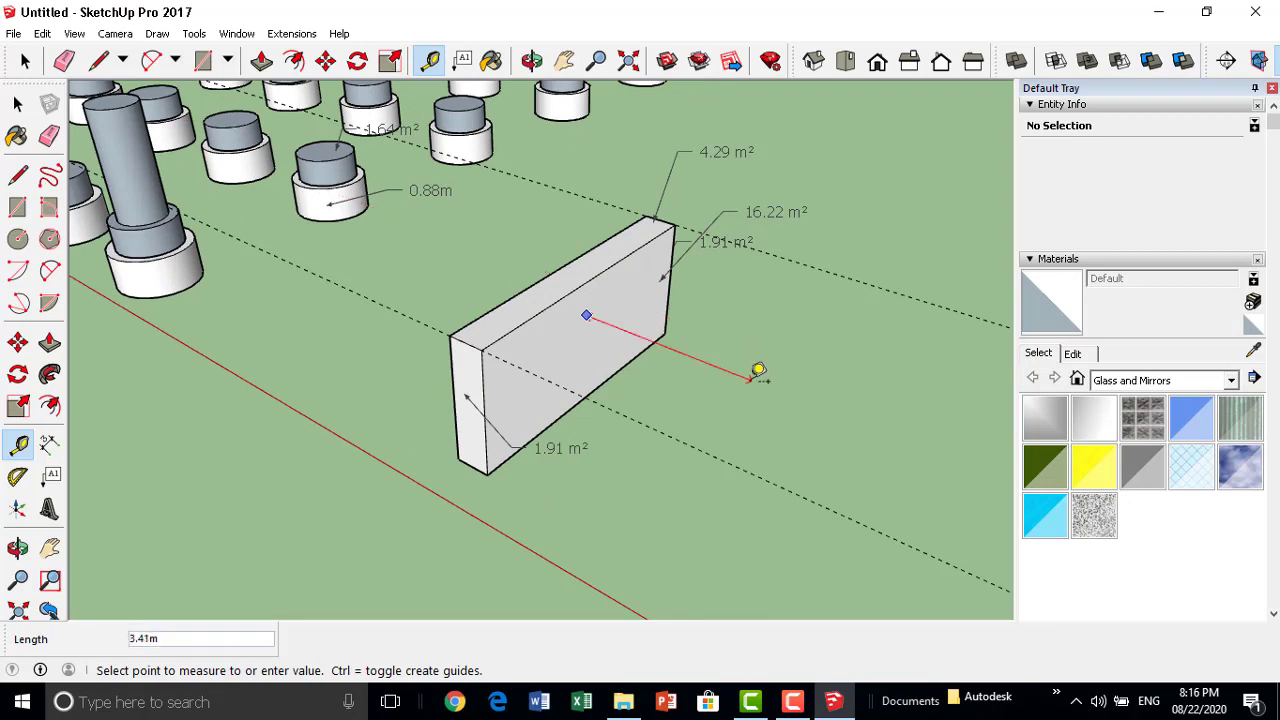
{"action": "left_click", "coordinate": [758, 372]}
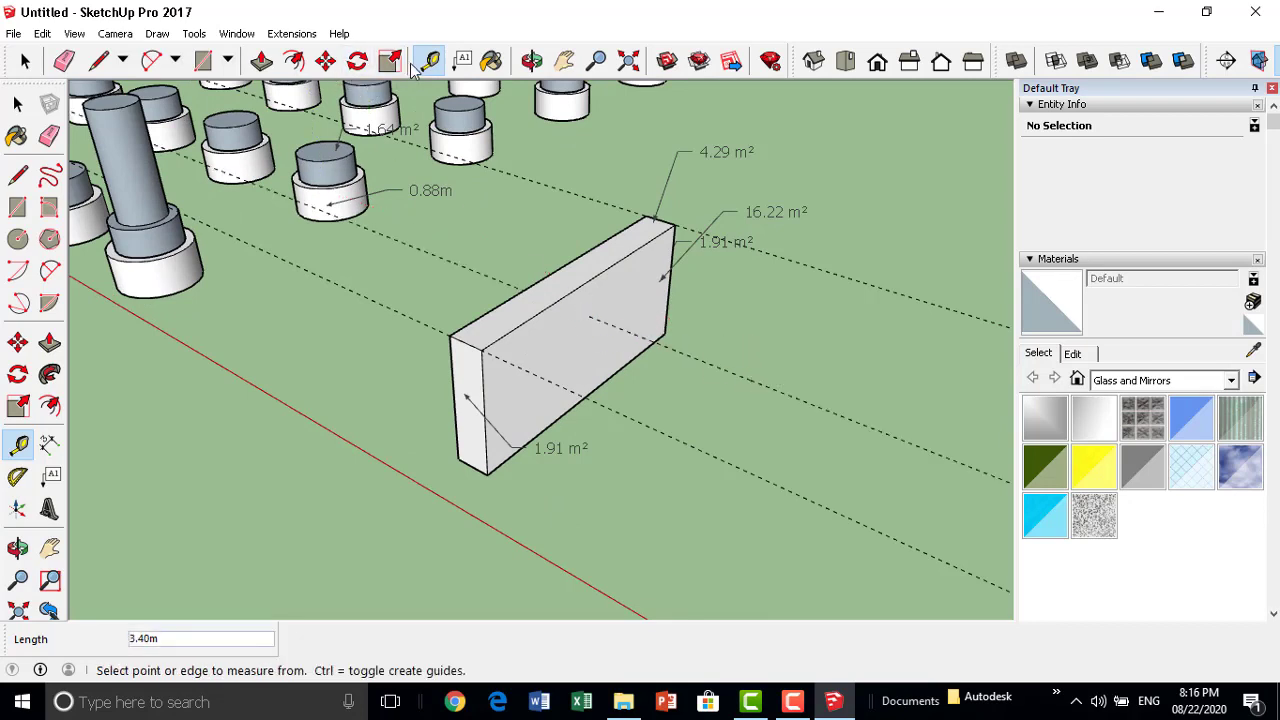
{"action": "left_click", "coordinate": [463, 60]}
Add a text label pointing to the box's long face.
{"action": "left_click", "coordinate": [590, 348]}
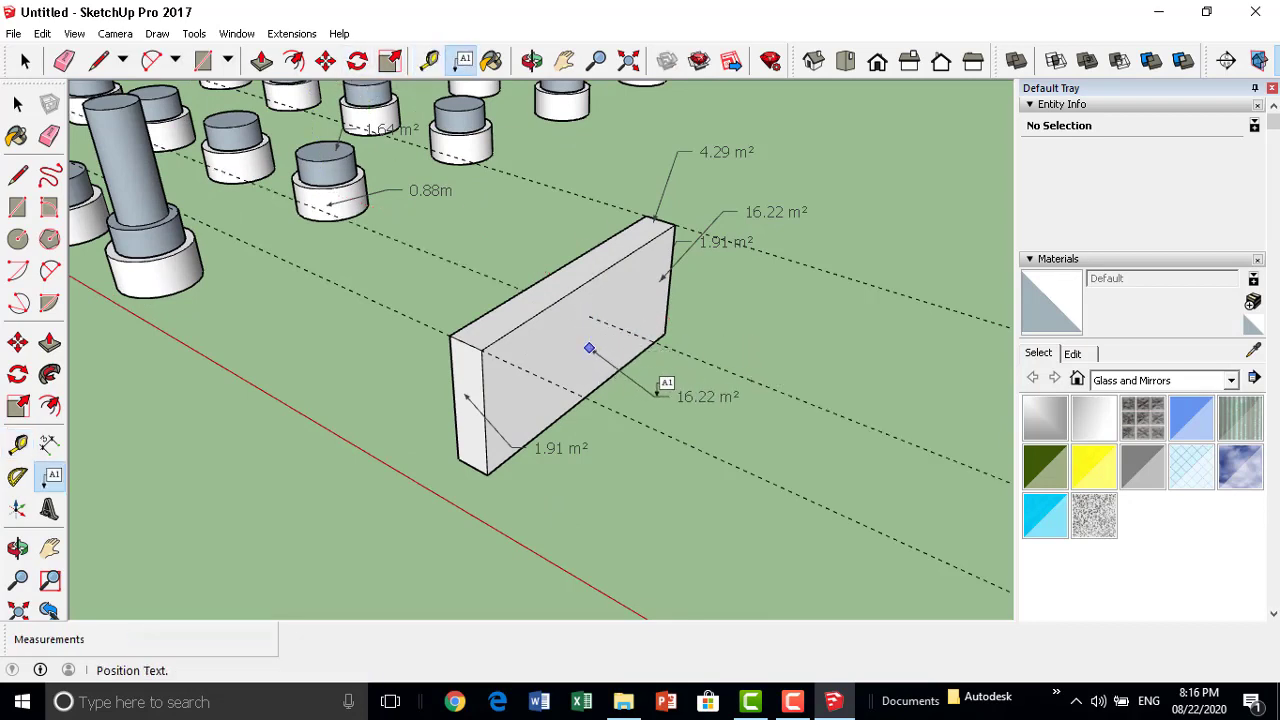
{"action": "left_click", "coordinate": [682, 400]}
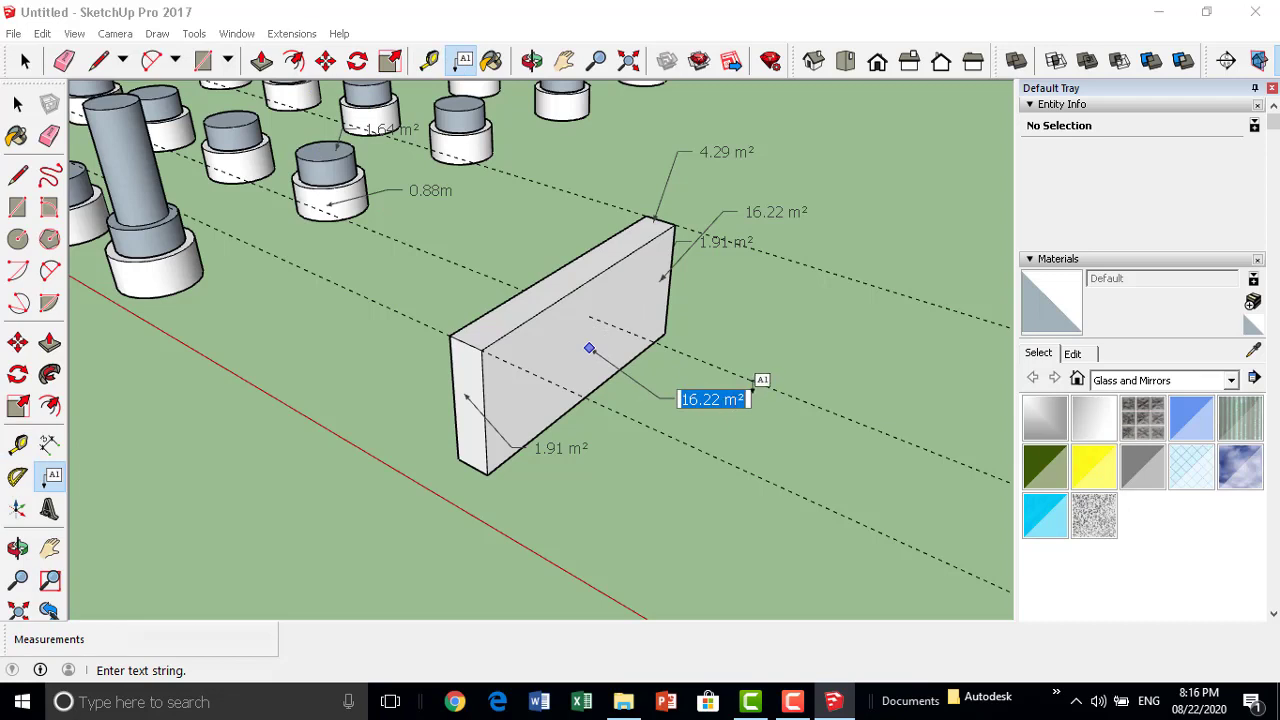
{"action": "type", "text": "Left side"}
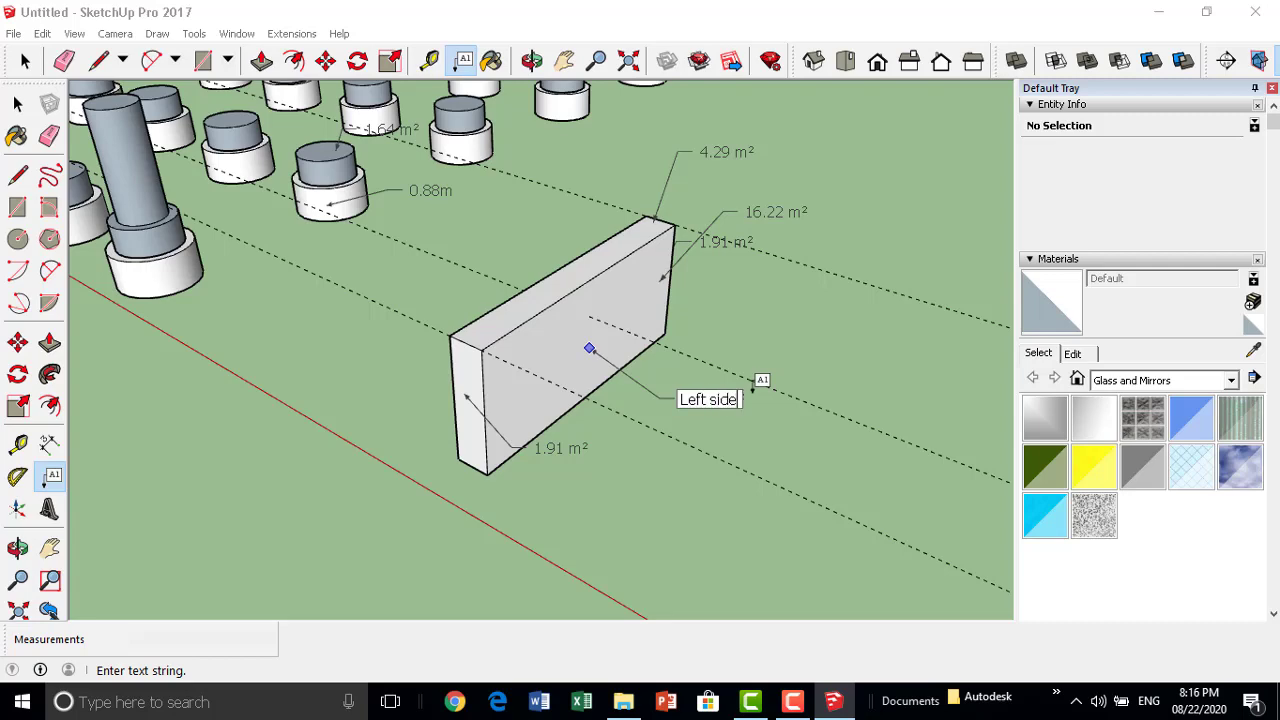
Add a 'Top side' text label pointing to the box's top face.
{"action": "mouse_move", "coordinate": [809, 343]}
{"action": "middle_mouse_down"}
{"action": "mouse_move", "coordinate": [586, 300]}
{"action": "mouse_move", "coordinate": [683, 286]}
{"action": "middle_mouse_up"}
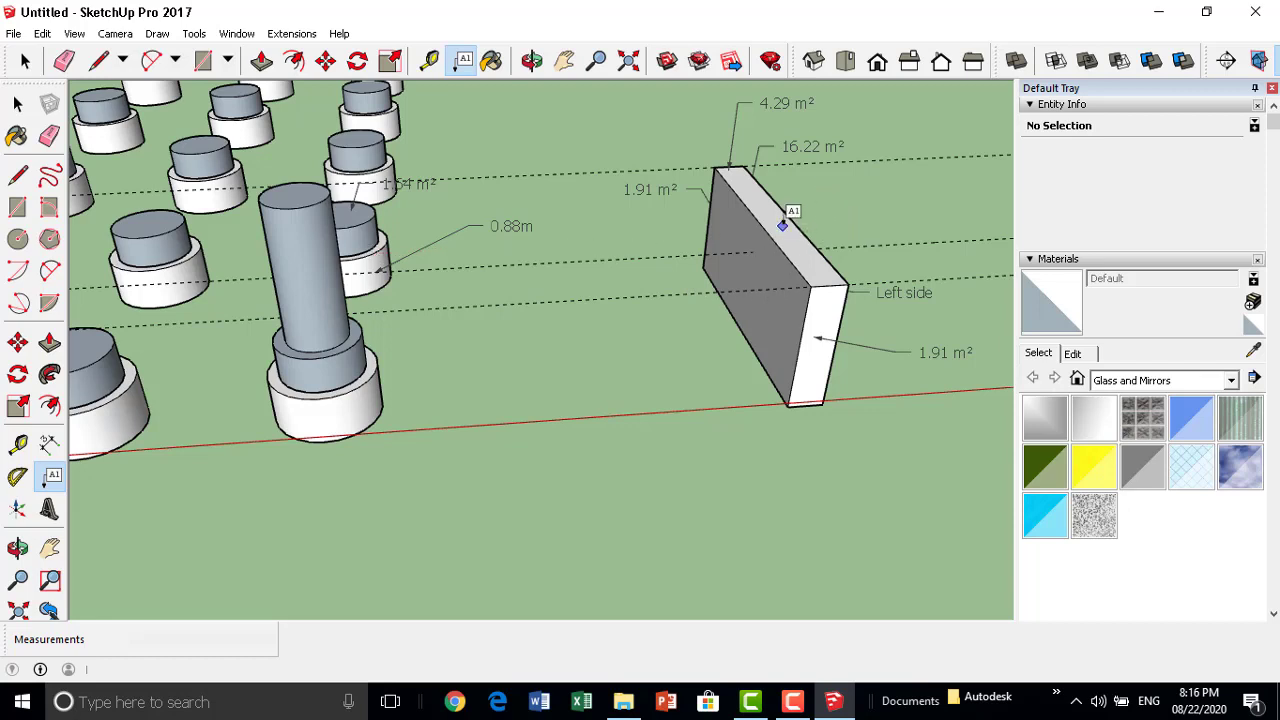
{"action": "left_click", "coordinate": [783, 226]}
{"action": "left_click", "coordinate": [838, 187]}
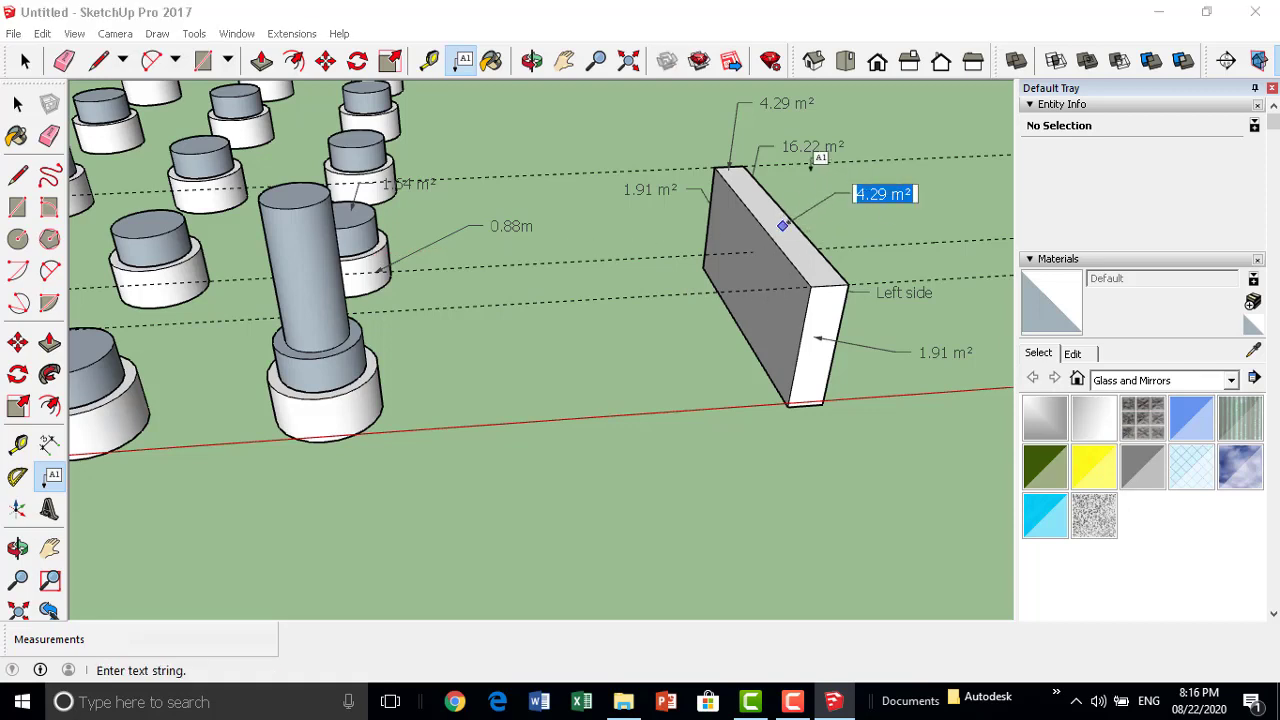
{"action": "type", "text": "Top side"}
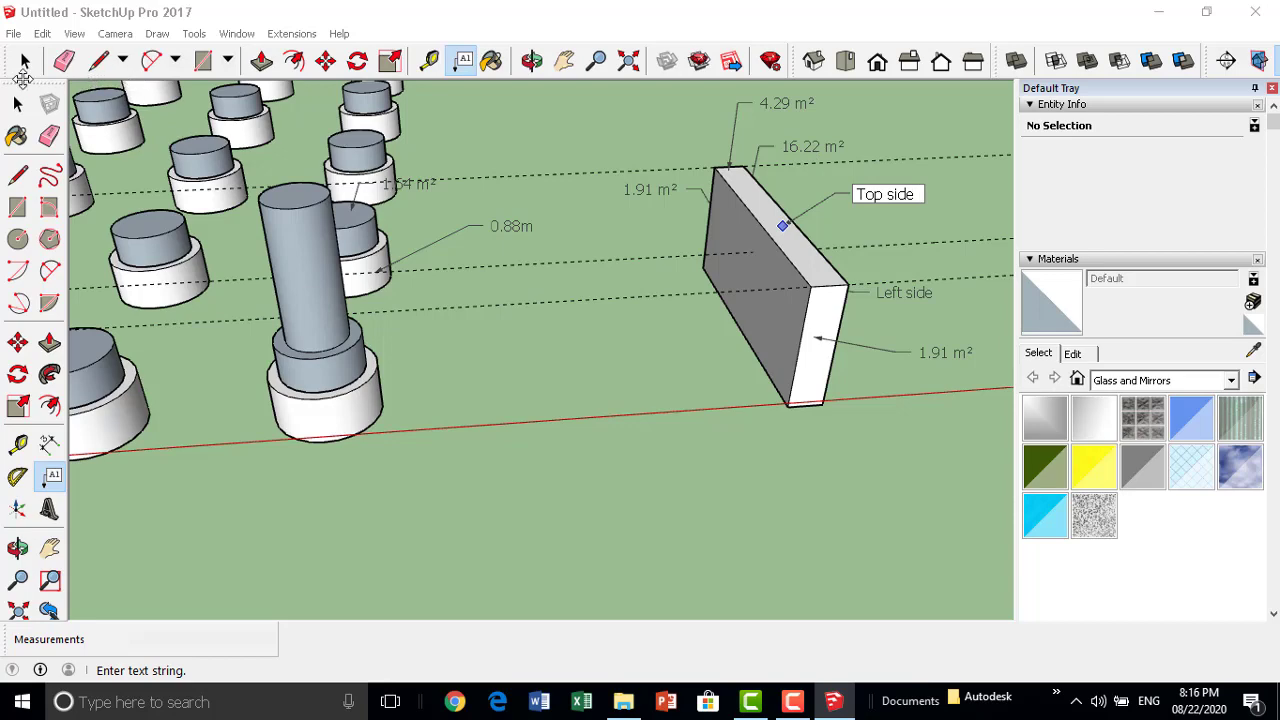
{"action": "left_click", "coordinate": [25, 62]}
{"action": "mouse_move", "coordinate": [643, 337]}
{"action": "middle_mouse_down"}
{"action": "mouse_move", "coordinate": [586, 341]}
{"action": "mouse_move", "coordinate": [638, 318]}
{"action": "middle_mouse_up"}
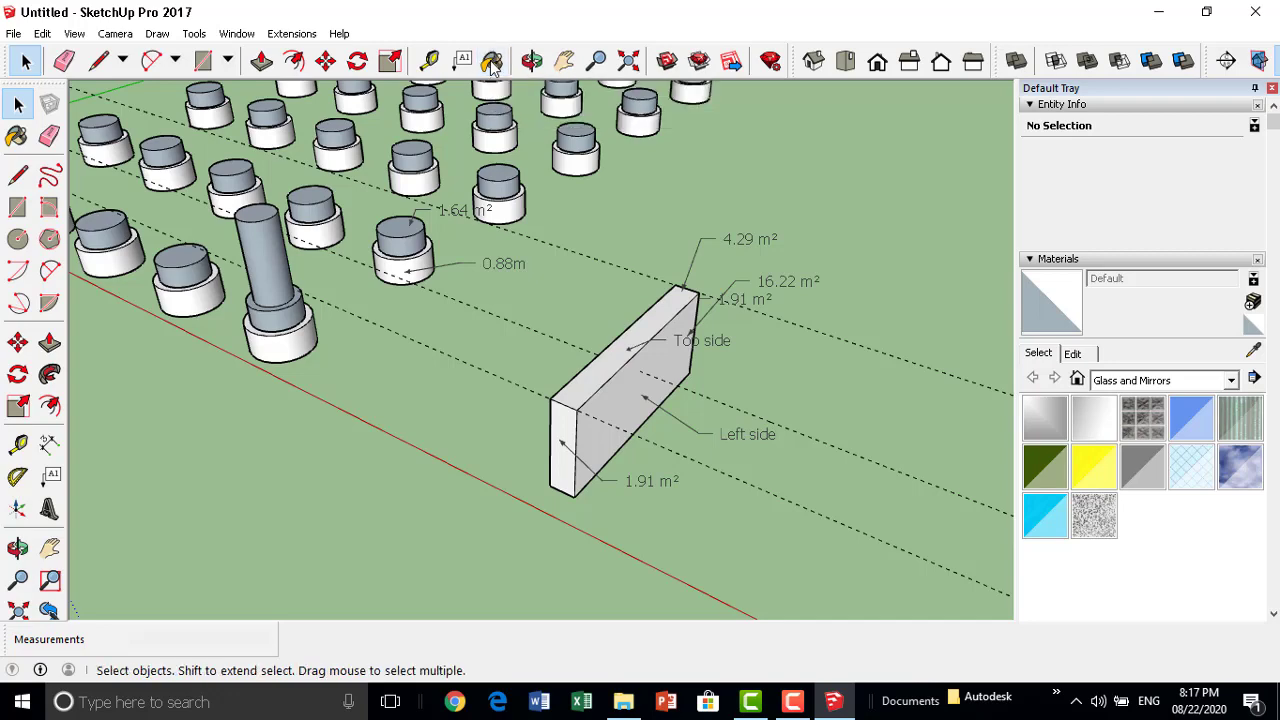
Paint the panel faces with Mirror 01 and Translucent Resin Crush Gray.
{"action": "left_click", "coordinate": [491, 62]}
{"action": "scroll", "coordinate": [483, 277], "scroll_direction": "down", "scroll_amount": 3}
{"action": "mouse_move", "coordinate": [483, 277]}
{"action": "middle_mouse_down"}
{"action": "mouse_move", "coordinate": [740, 428]}
{"action": "mouse_move", "coordinate": [826, 392]}
{"action": "middle_mouse_up"}
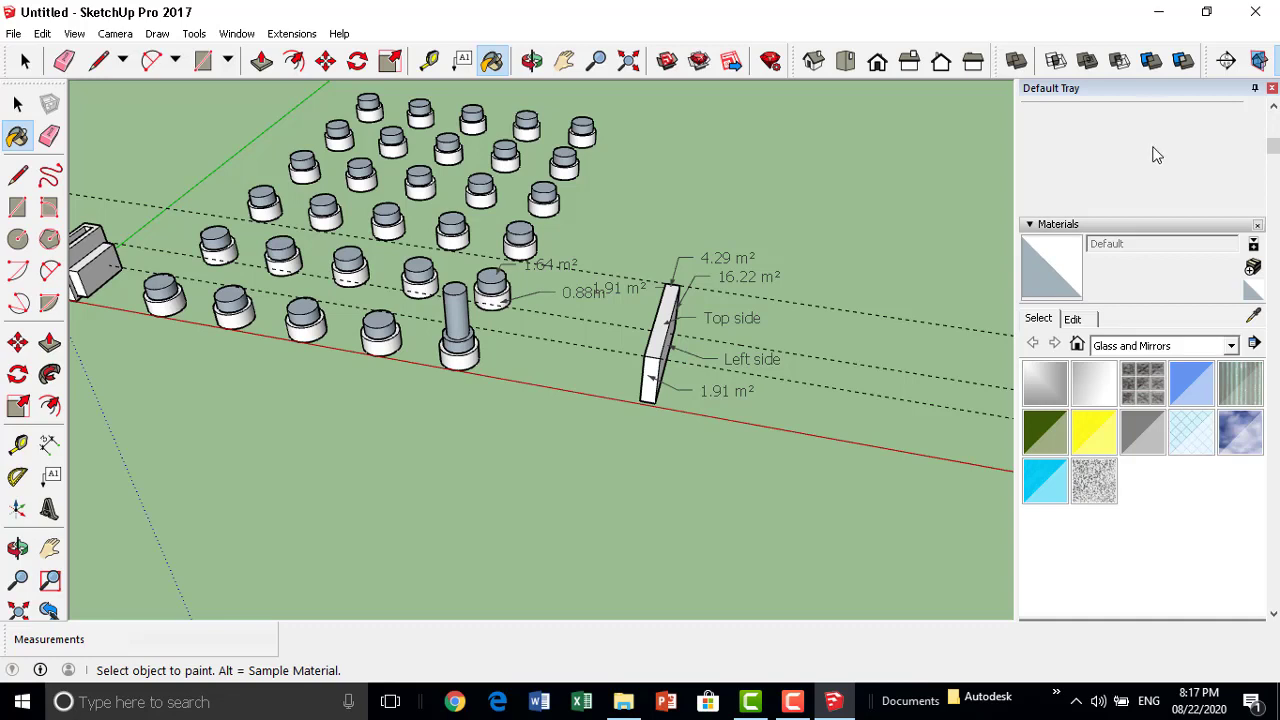
{"action": "left_click", "coordinate": [1054, 383]}
{"action": "scroll", "coordinate": [650, 362], "scroll_direction": "up", "scroll_amount": 2}
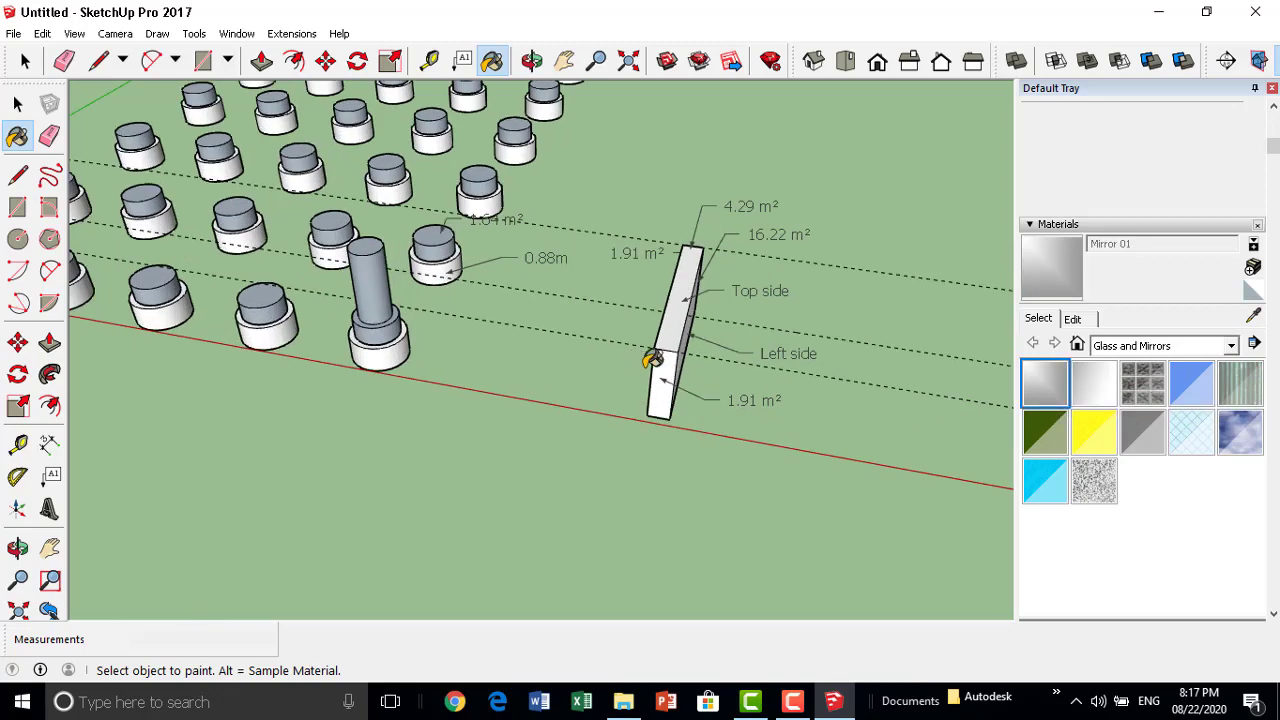
{"action": "scroll", "coordinate": [650, 360], "scroll_direction": "up", "scroll_amount": 2}
{"action": "scroll", "coordinate": [666, 357], "scroll_direction": "up", "scroll_amount": 1}
{"action": "left_click", "coordinate": [666, 357]}
{"action": "mouse_move", "coordinate": [671, 408]}
{"action": "middle_mouse_down"}
{"action": "mouse_move", "coordinate": [735, 355]}
{"action": "mouse_move", "coordinate": [700, 340]}
{"action": "middle_mouse_up"}
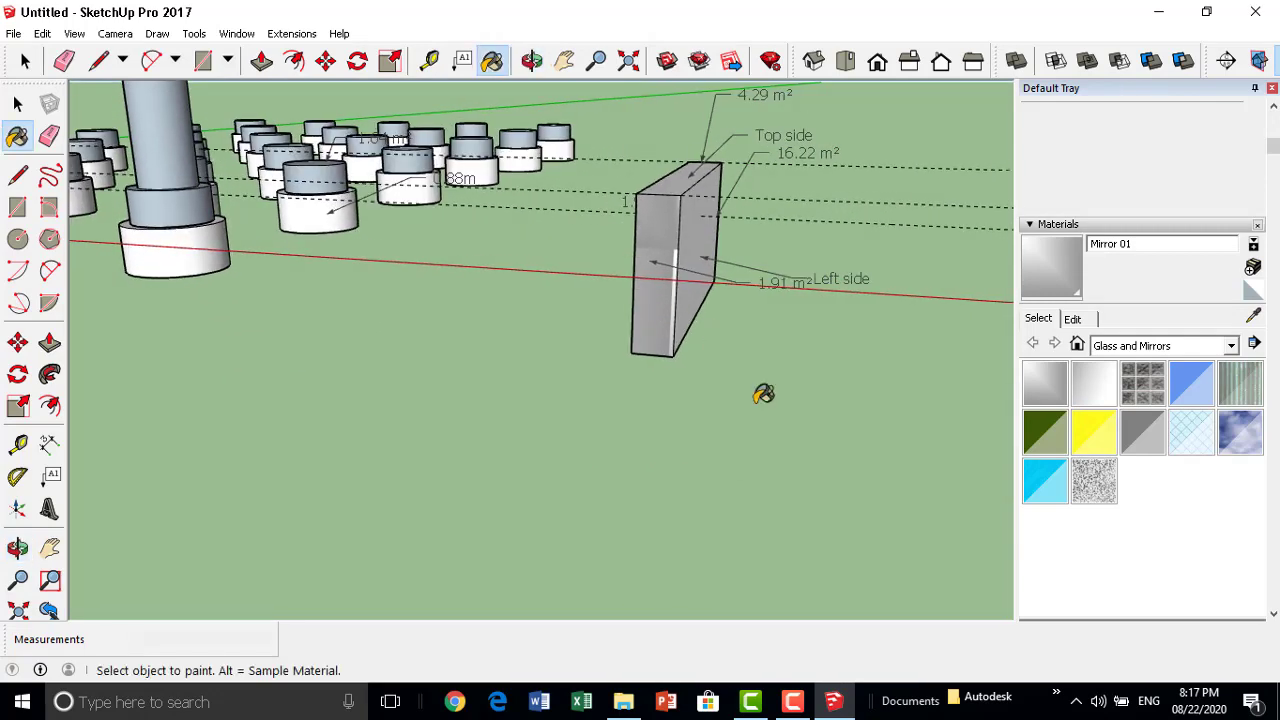
{"action": "left_click", "coordinate": [1105, 497]}
{"action": "left_click", "coordinate": [662, 214]}
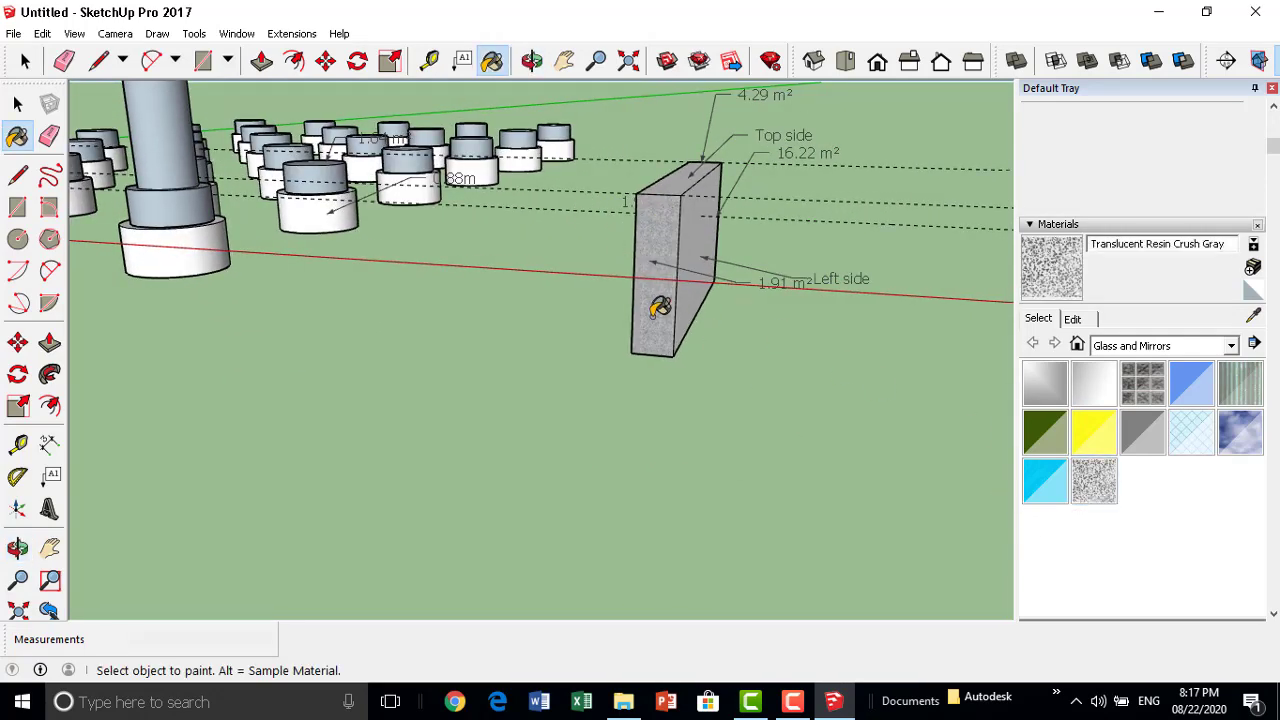
Paint the box's long face with Brick Antique 01 from Brick, Cladding and Siding.
{"action": "mouse_move", "coordinate": [660, 307]}
{"action": "middle_mouse_down"}
{"action": "mouse_move", "coordinate": [823, 420]}
{"action": "mouse_move", "coordinate": [826, 249]}
{"action": "middle_mouse_up"}
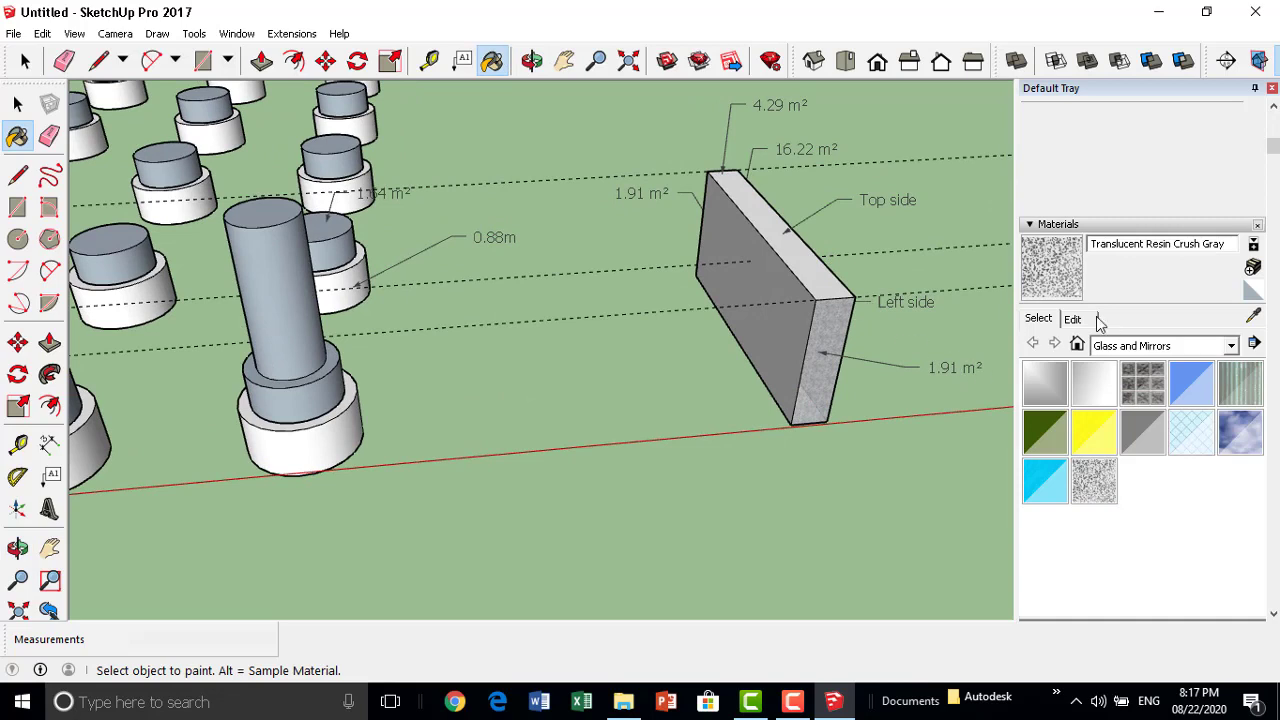
{"action": "left_click", "coordinate": [1228, 346]}
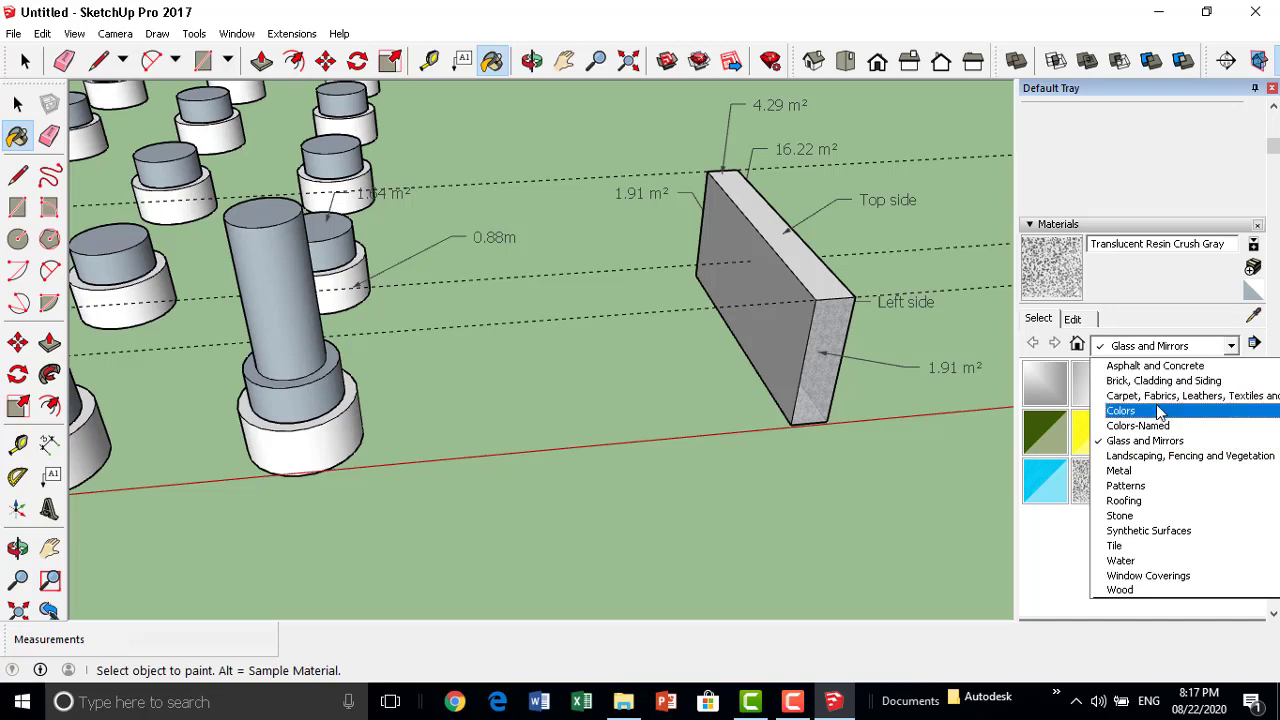
{"action": "left_click", "coordinate": [1161, 382]}
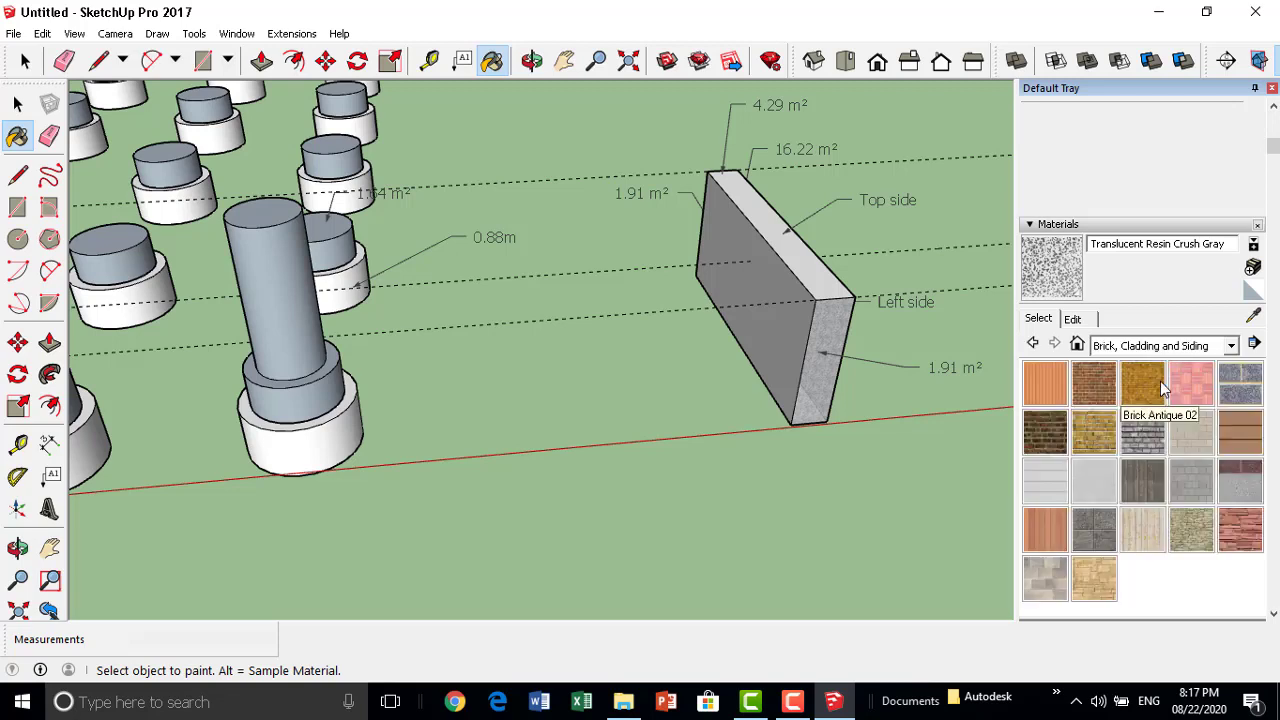
{"action": "left_click", "coordinate": [1094, 380]}
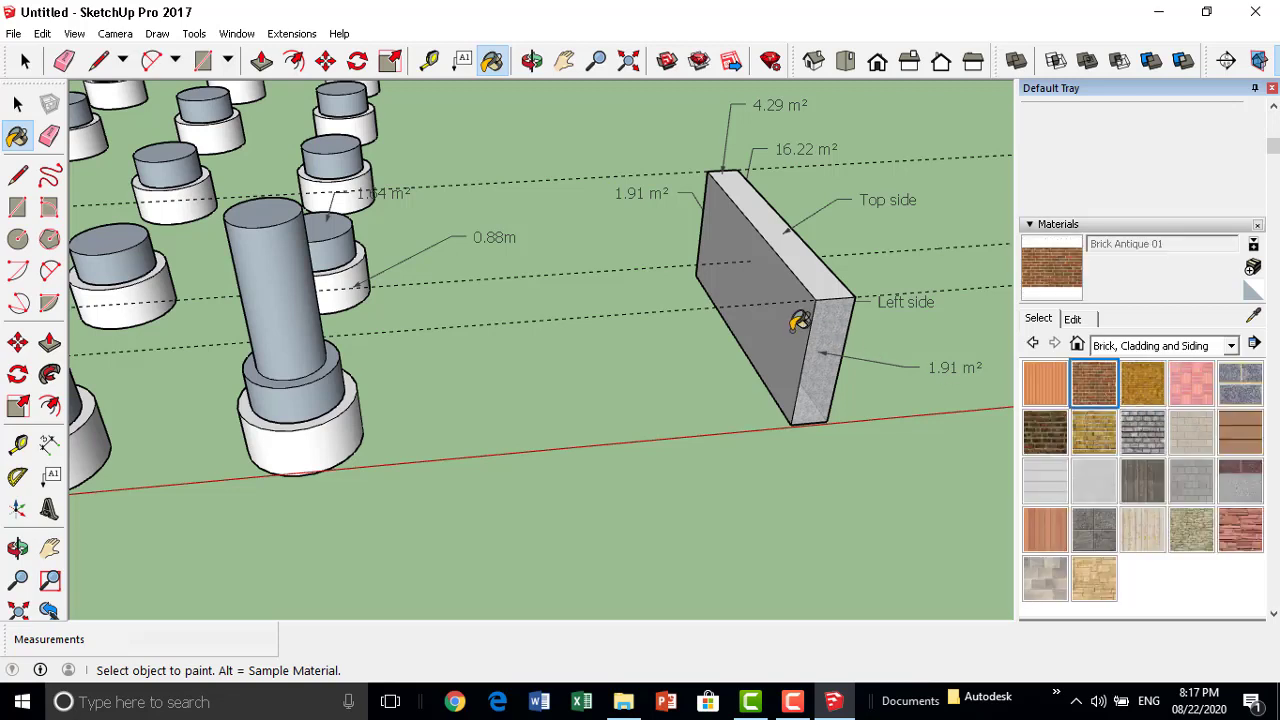
{"action": "left_click", "coordinate": [799, 321]}
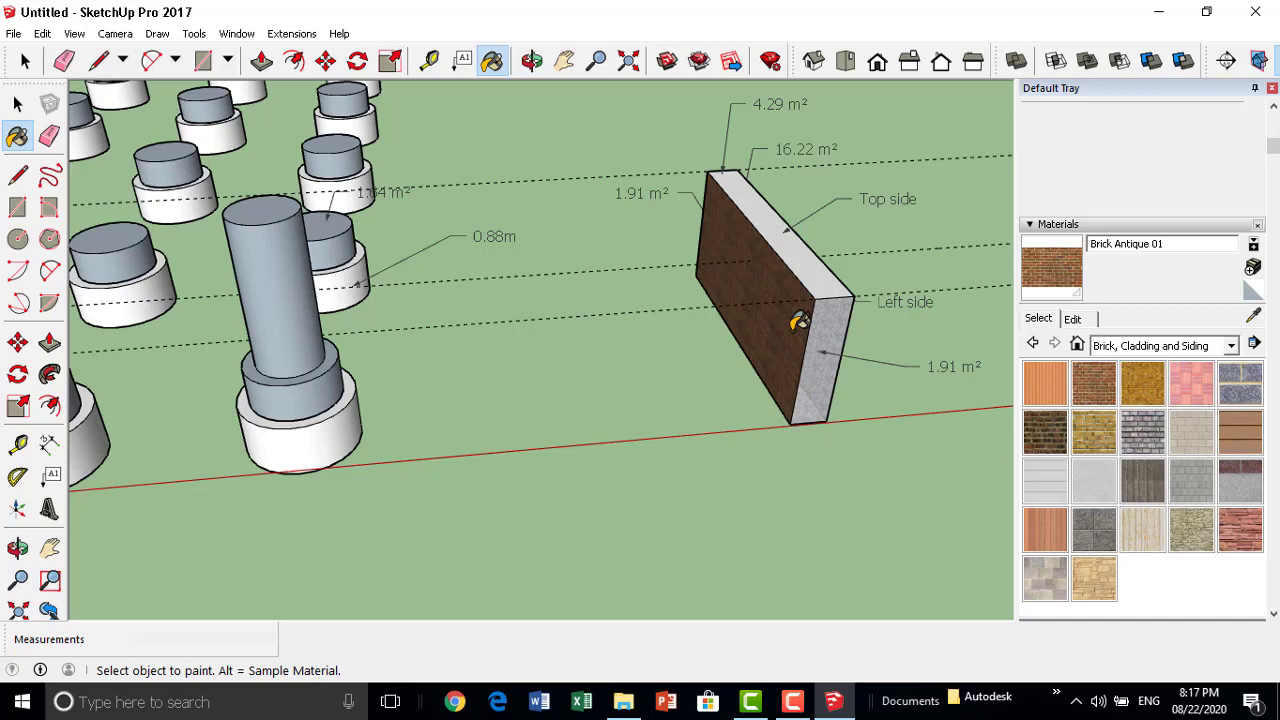
Paint the box's two long sides and top with Carpet Diamond Olive.
{"action": "left_click", "coordinate": [1210, 345]}
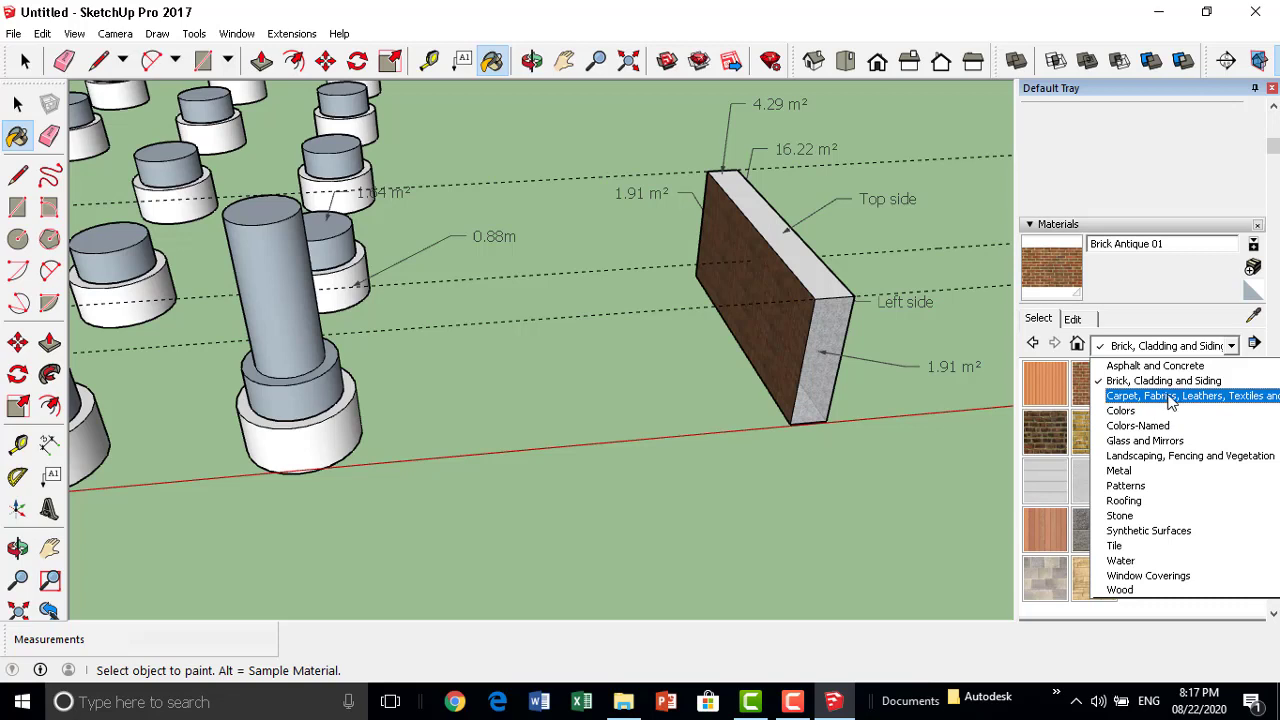
{"action": "left_click", "coordinate": [1174, 397]}
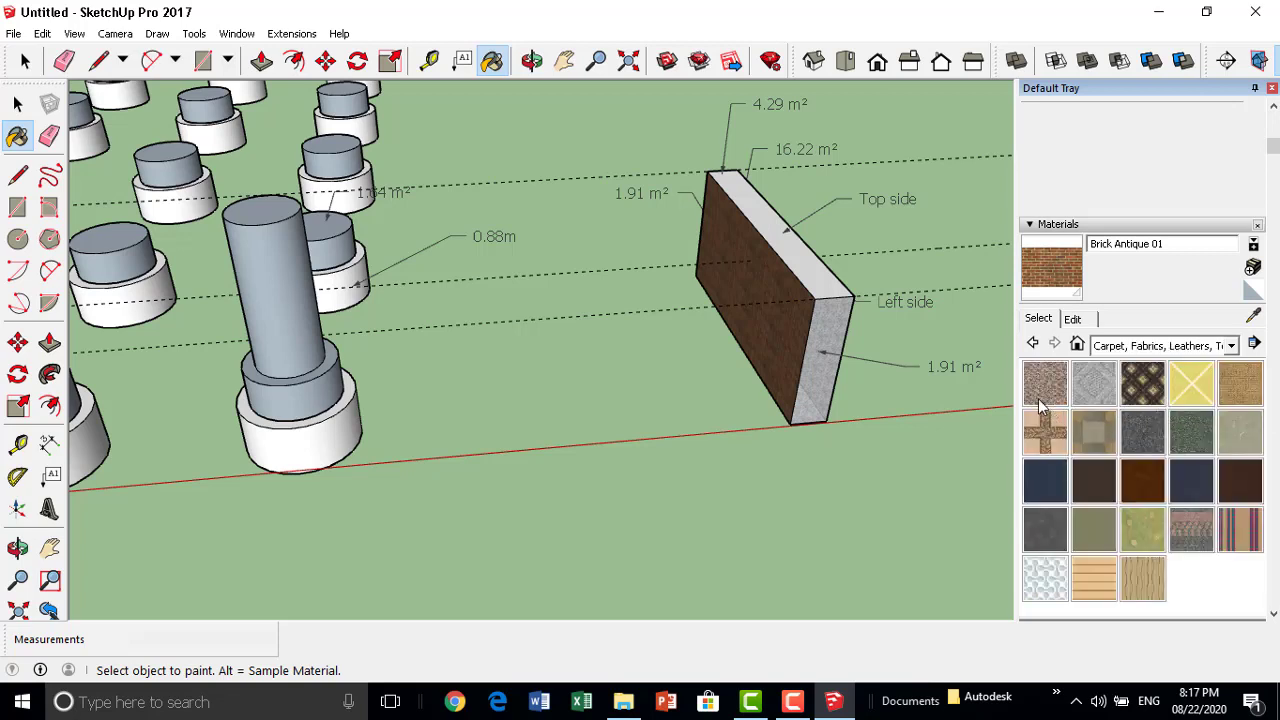
{"action": "left_click", "coordinate": [1143, 390]}
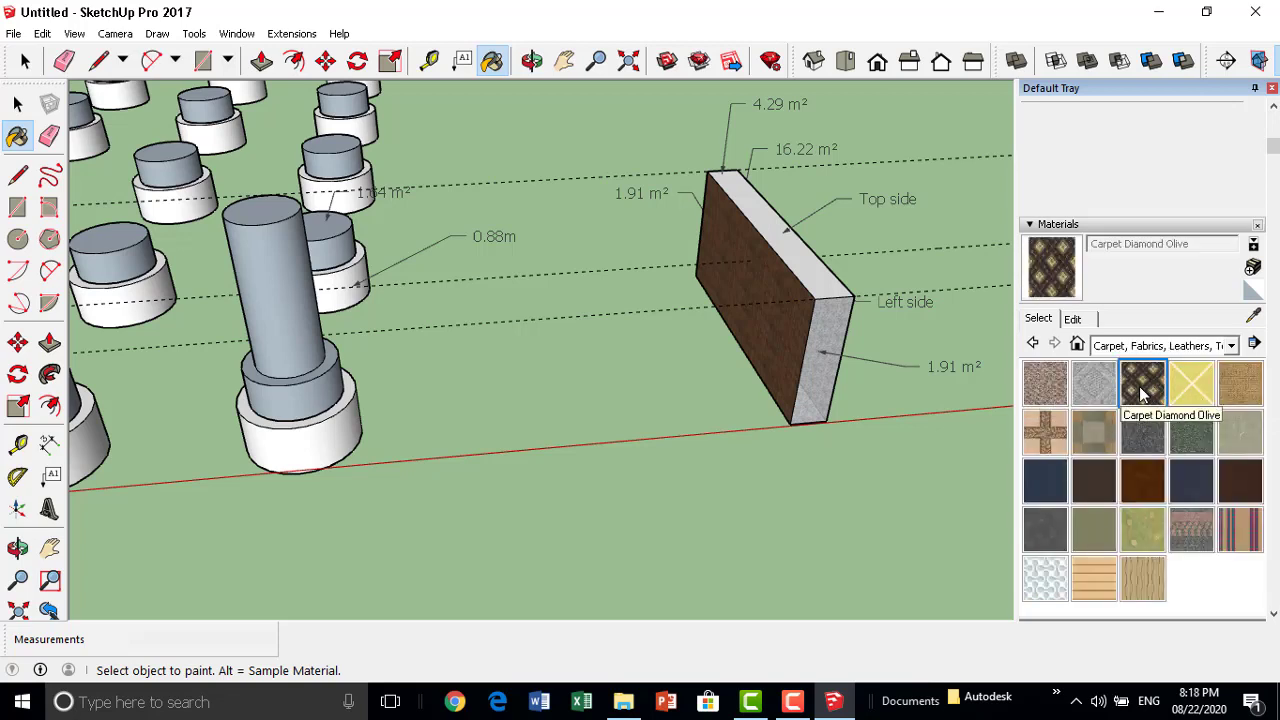
{"action": "left_click", "coordinate": [778, 335]}
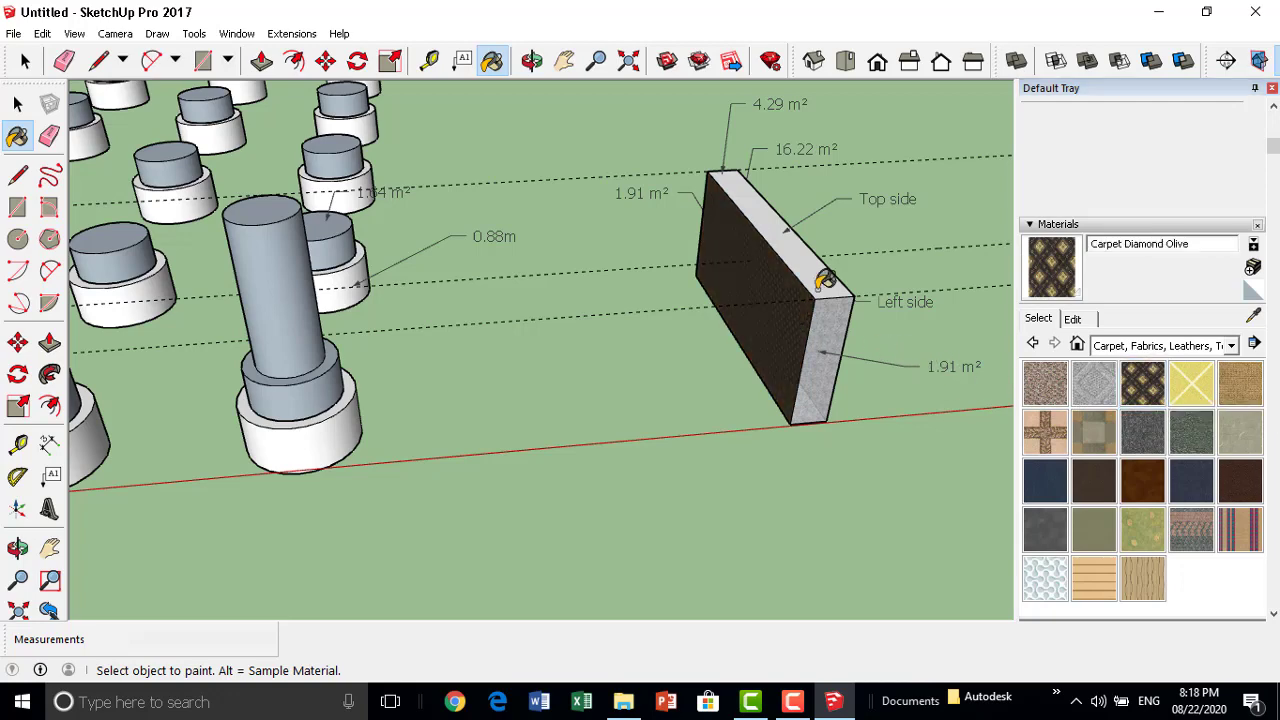
{"action": "left_click", "coordinate": [826, 280]}
{"action": "scroll", "coordinate": [840, 254], "scroll_direction": "up", "scroll_amount": 2}
{"action": "scroll", "coordinate": [833, 436], "scroll_direction": "up", "scroll_amount": 2}
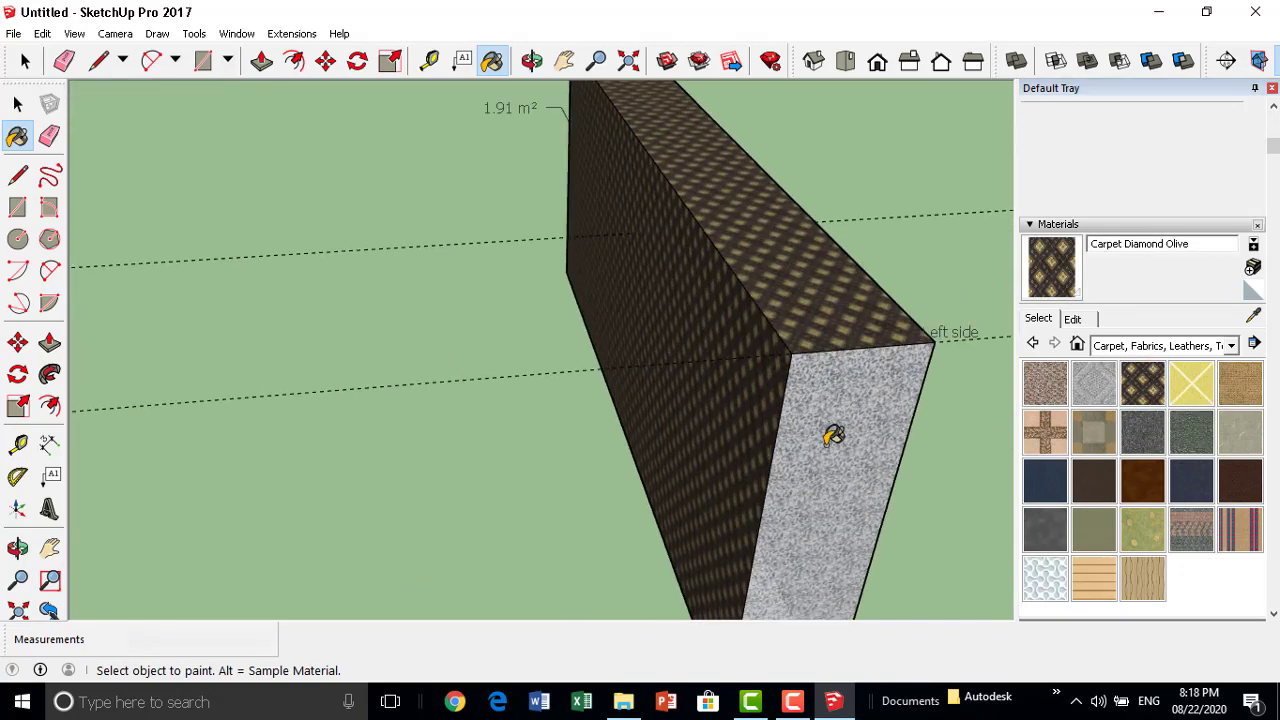
{"action": "mouse_move", "coordinate": [833, 436]}
{"action": "middle_mouse_down"}
{"action": "mouse_move", "coordinate": [609, 563]}
{"action": "mouse_move", "coordinate": [597, 351]}
{"action": "mouse_move", "coordinate": [610, 327]}
{"action": "middle_mouse_up"}
{"action": "left_click", "coordinate": [750, 511]}
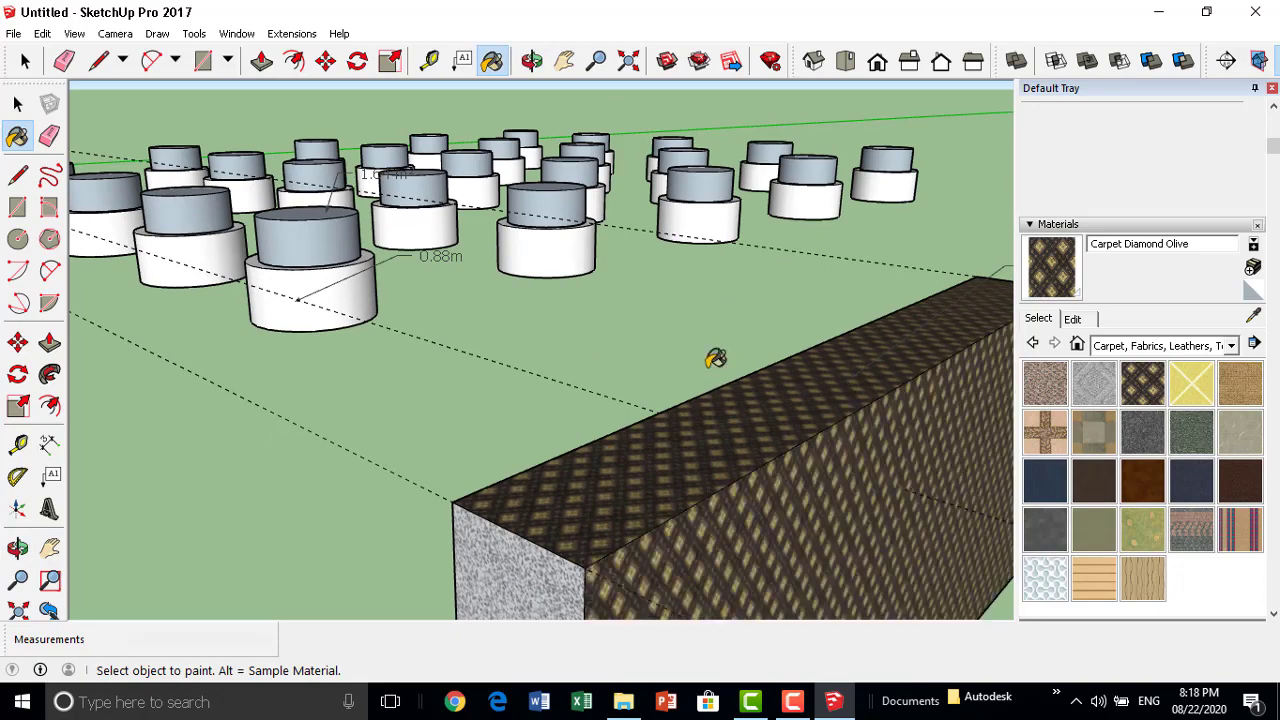
{"action": "mouse_move", "coordinate": [715, 358]}
{"action": "middle_mouse_down"}
{"action": "mouse_move", "coordinate": [683, 331]}
{"action": "mouse_move", "coordinate": [737, 449]}
{"action": "mouse_move", "coordinate": [857, 509]}
{"action": "mouse_move", "coordinate": [1045, 490]}
{"action": "middle_mouse_up"}
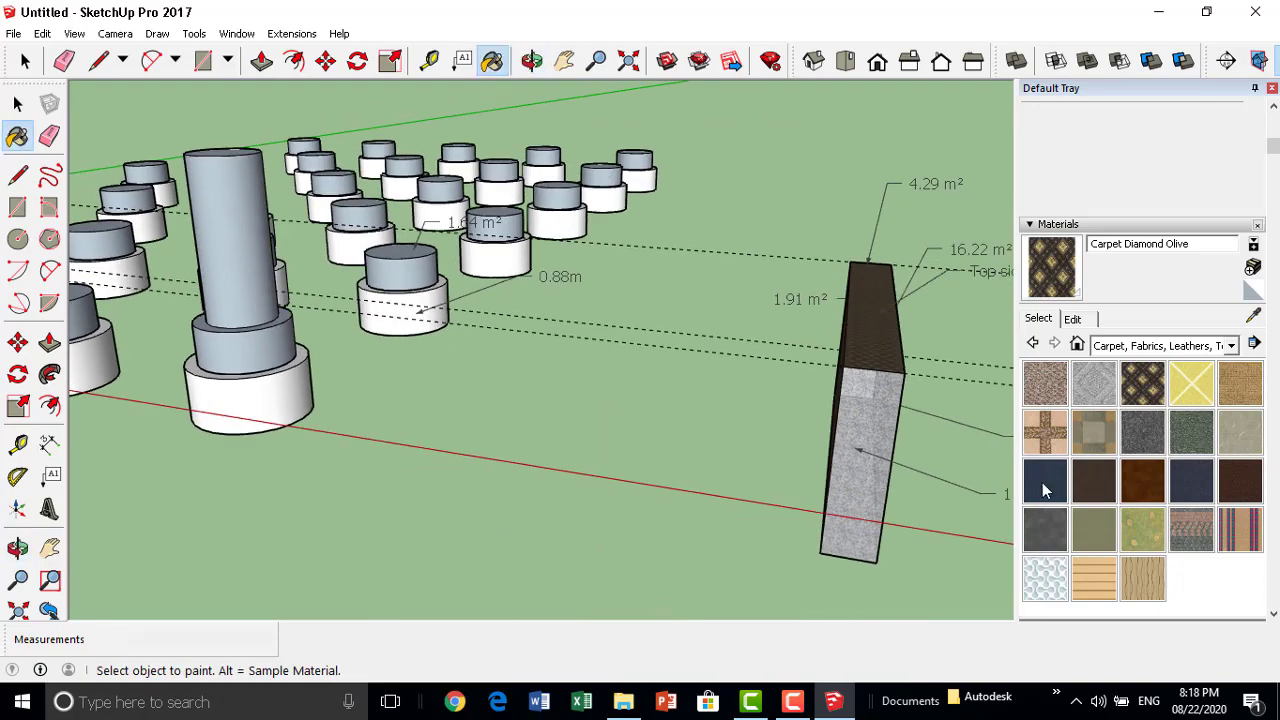
Paint the box's end face dark red with Color A07 from Colors.
{"action": "left_click", "coordinate": [1232, 345]}
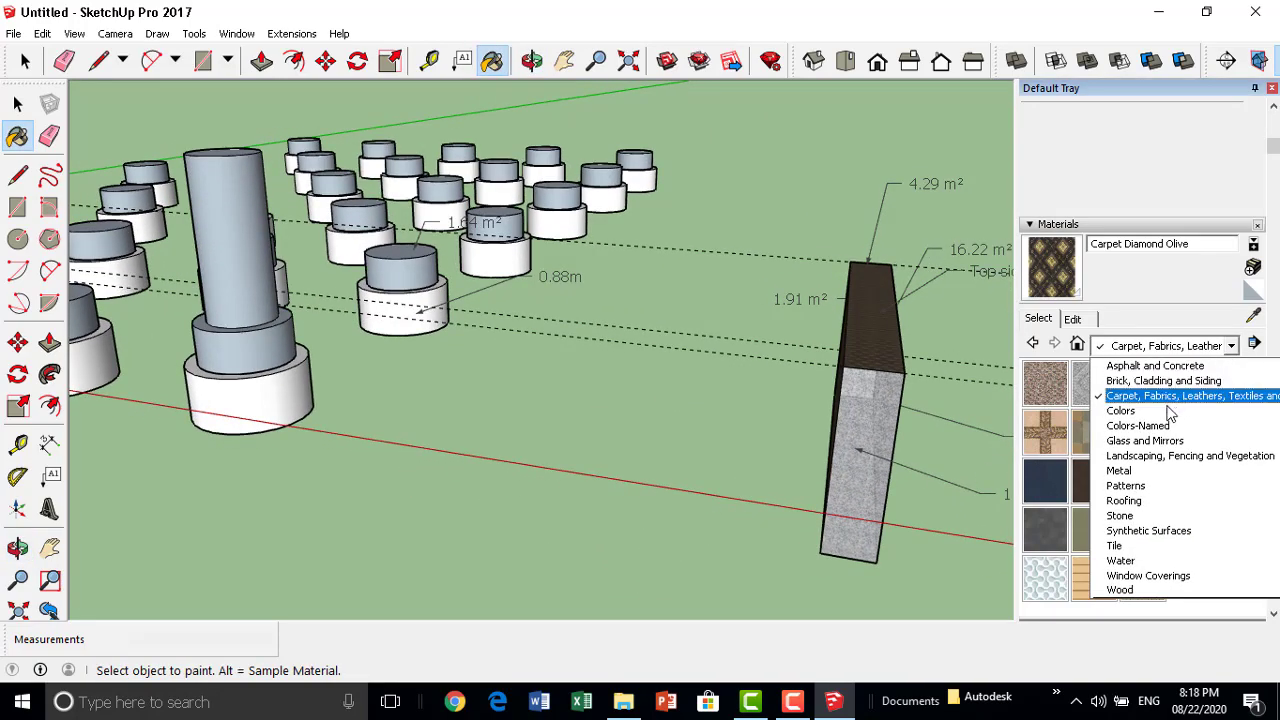
{"action": "left_click", "coordinate": [1170, 411]}
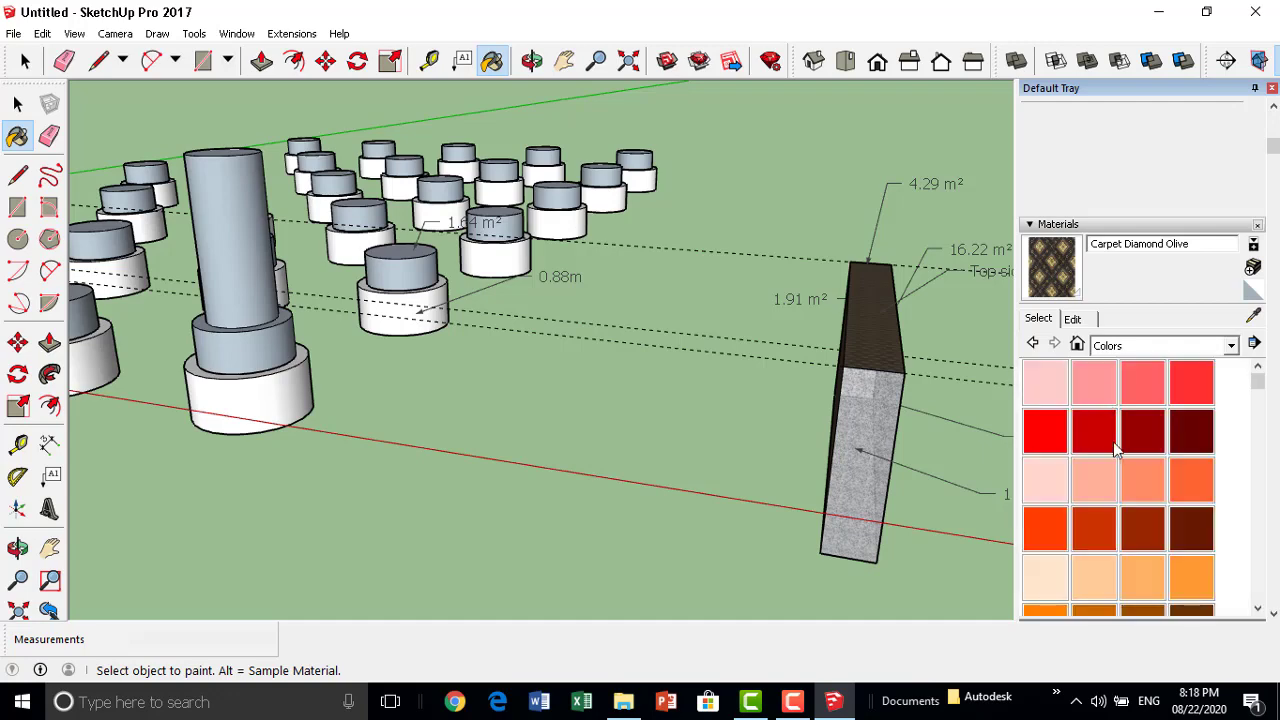
{"action": "left_click", "coordinate": [1121, 446]}
{"action": "left_click", "coordinate": [880, 415]}
{"action": "mouse_move", "coordinate": [886, 409]}
{"action": "middle_mouse_down"}
{"action": "mouse_move", "coordinate": [918, 328]}
{"action": "mouse_move", "coordinate": [1093, 320]}
{"action": "middle_mouse_up"}
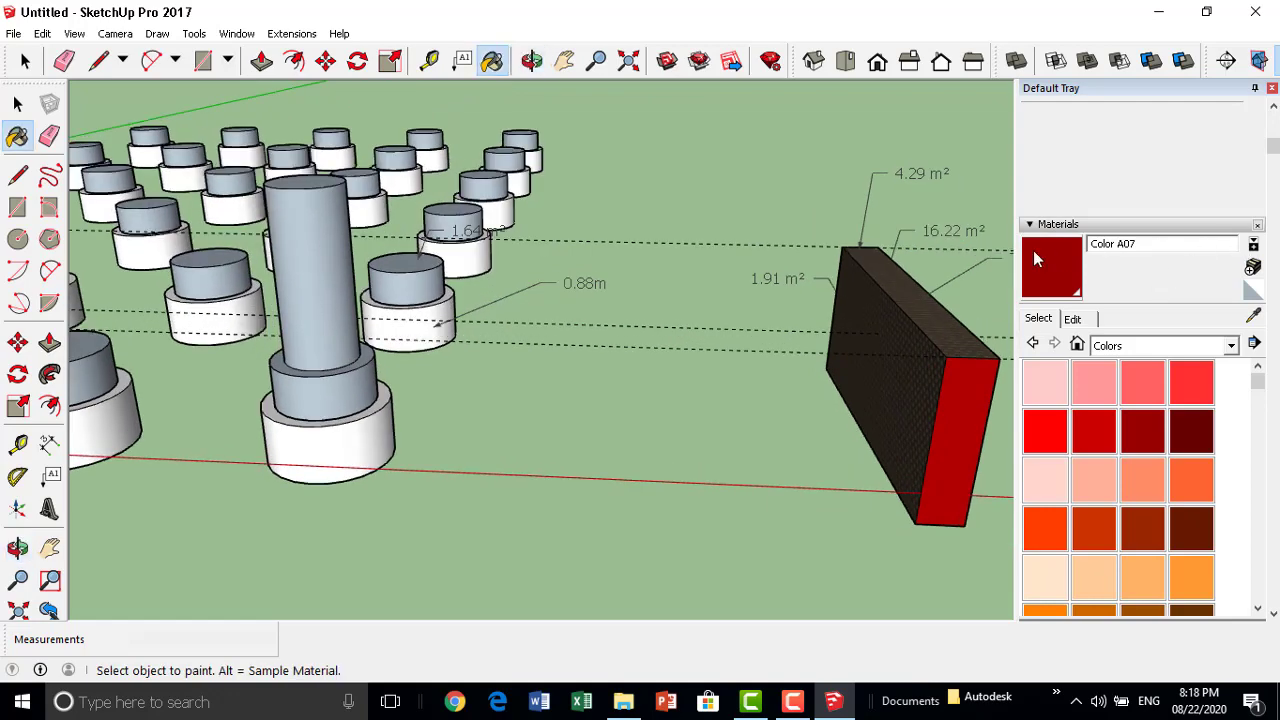
Repaint the box's end face with 0002_MediumVioletRed from Colors-Named.
{"action": "left_click", "coordinate": [1233, 349]}
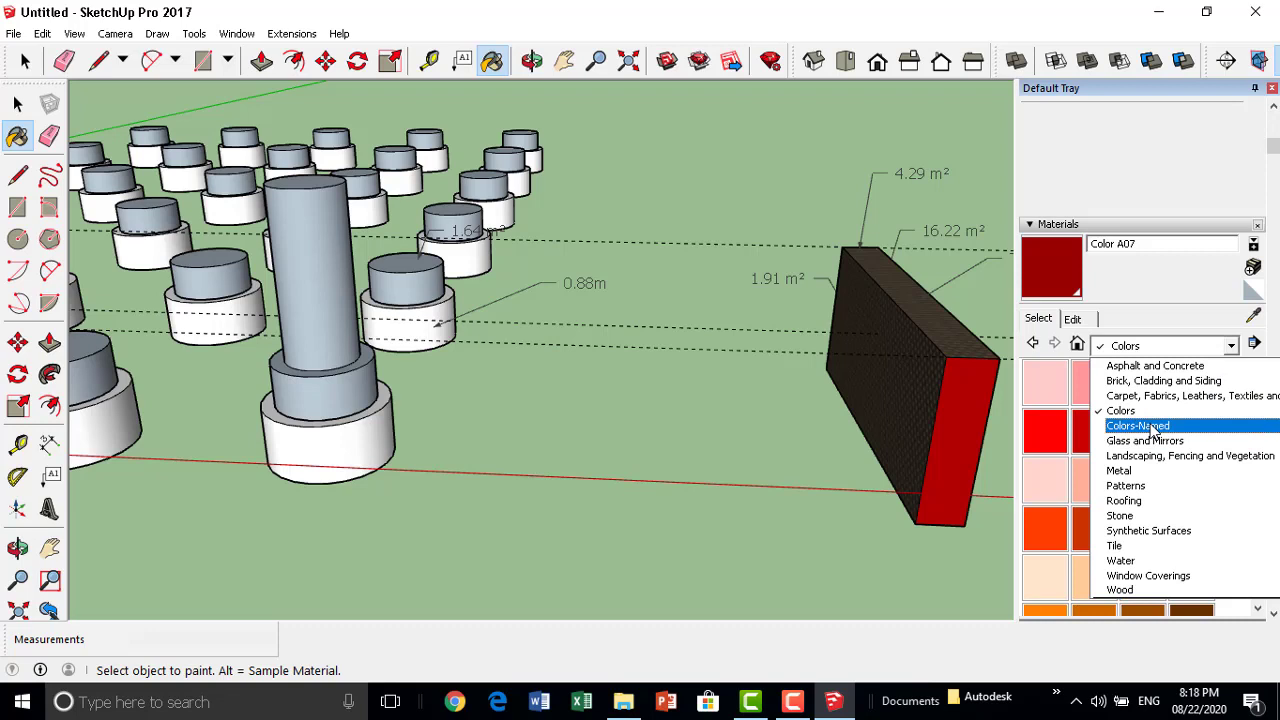
{"action": "left_click", "coordinate": [1153, 428]}
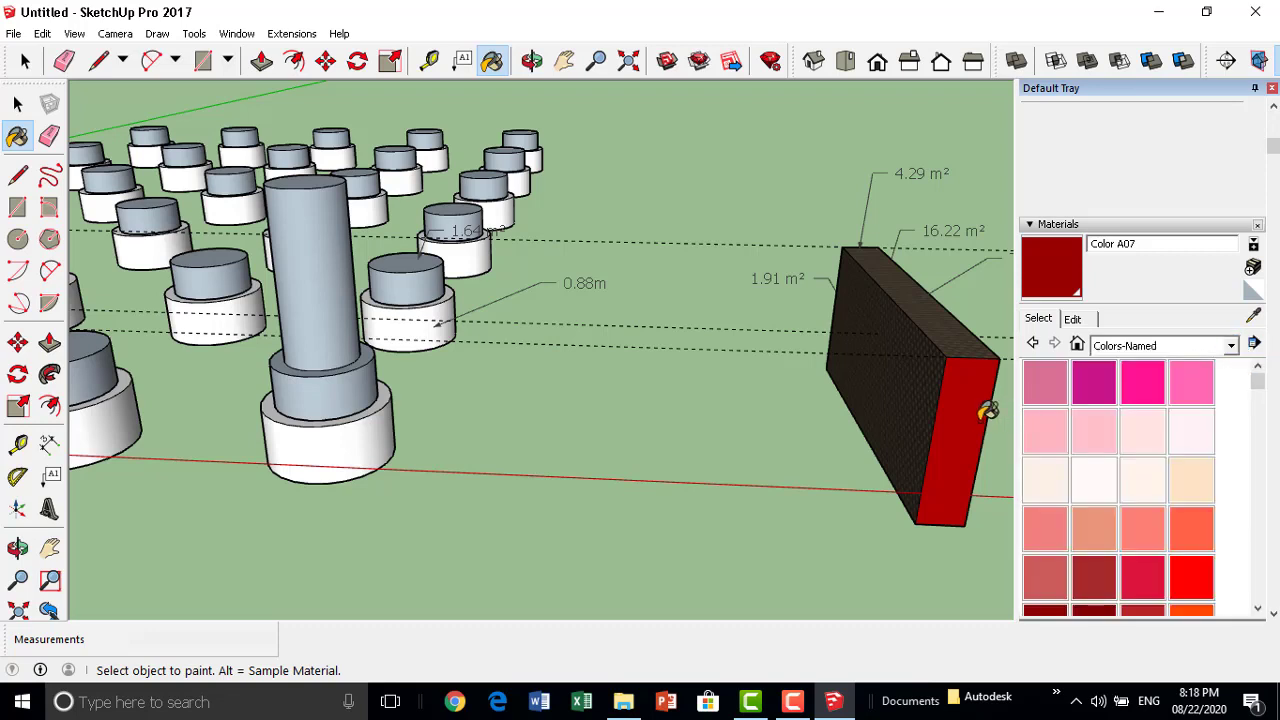
{"action": "left_click", "coordinate": [1085, 392]}
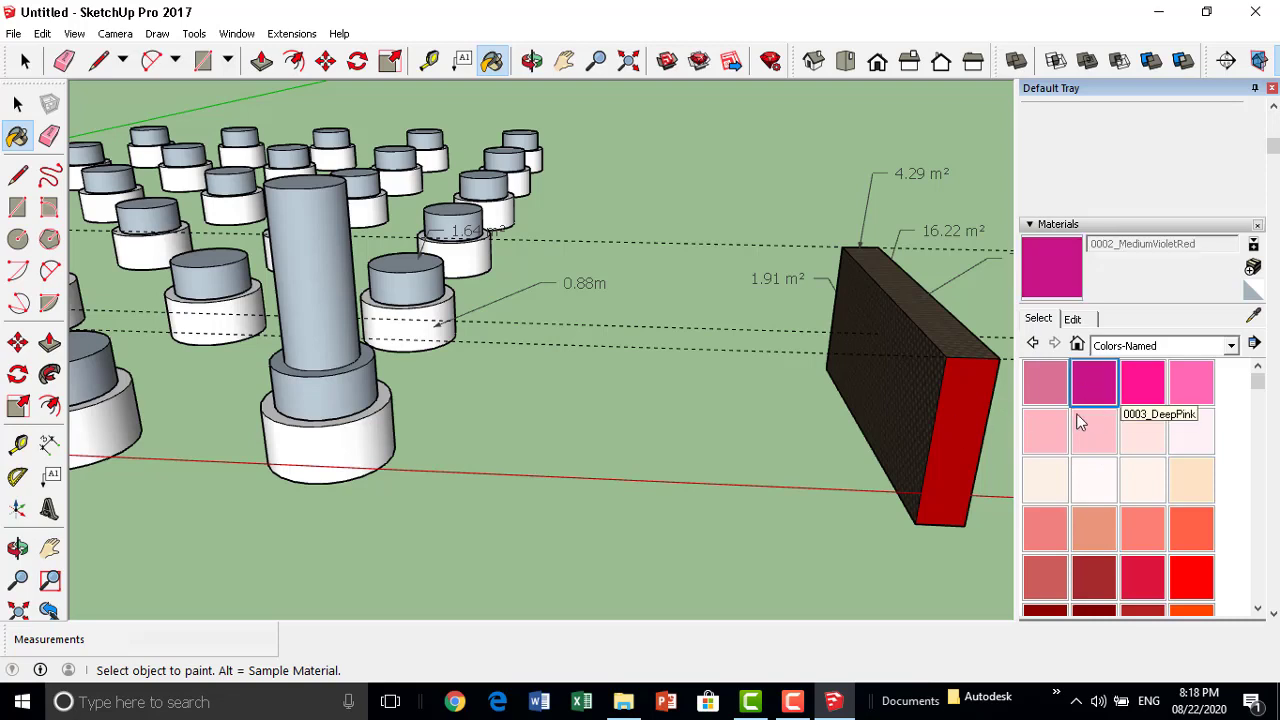
{"action": "left_click", "coordinate": [980, 405]}
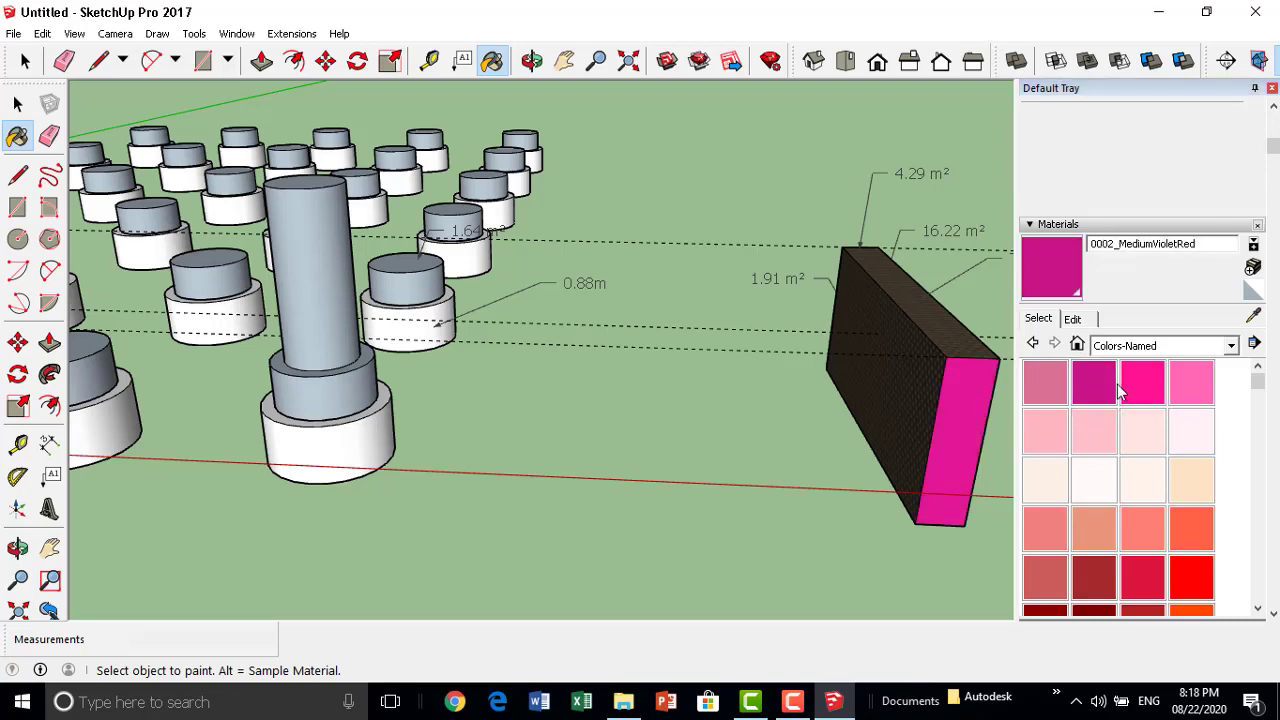
{"action": "scroll", "coordinate": [1143, 400], "scroll_direction": "down", "scroll_amount": 3}
{"action": "scroll", "coordinate": [1143, 430], "scroll_direction": "down", "scroll_amount": 3}
{"action": "left_click", "coordinate": [1150, 346]}
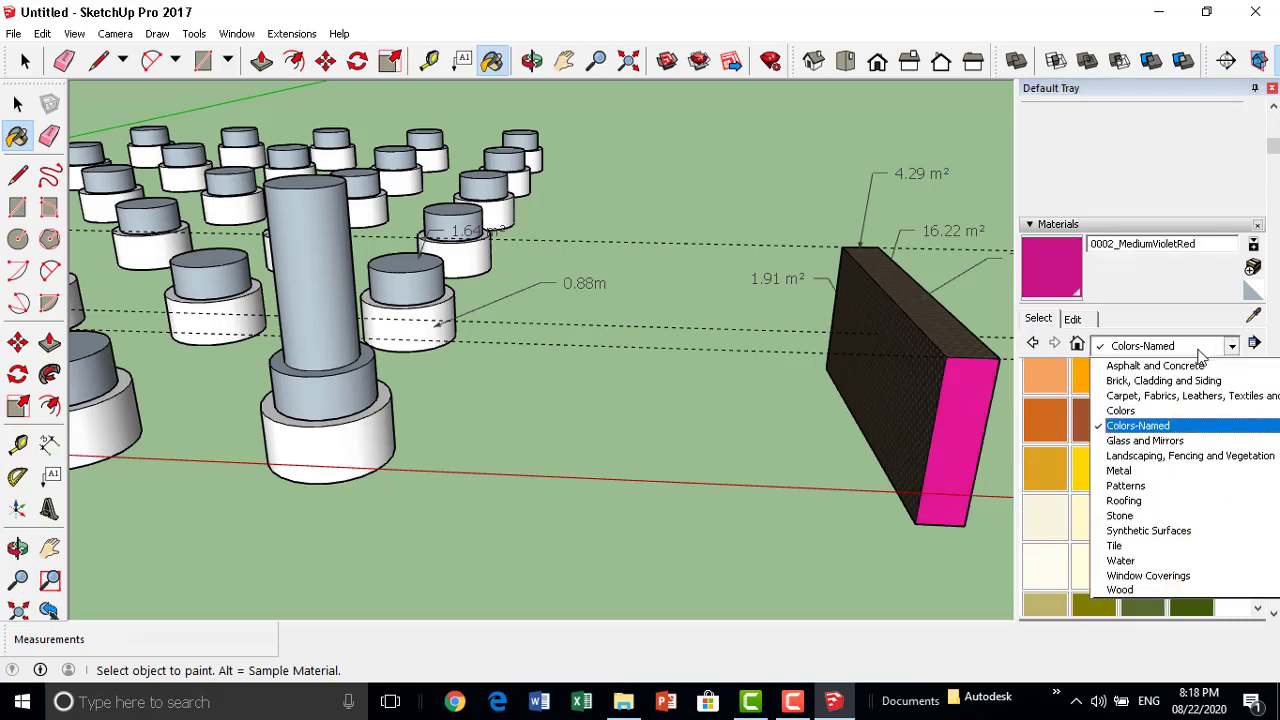
{"action": "left_click", "coordinate": [1151, 441]}
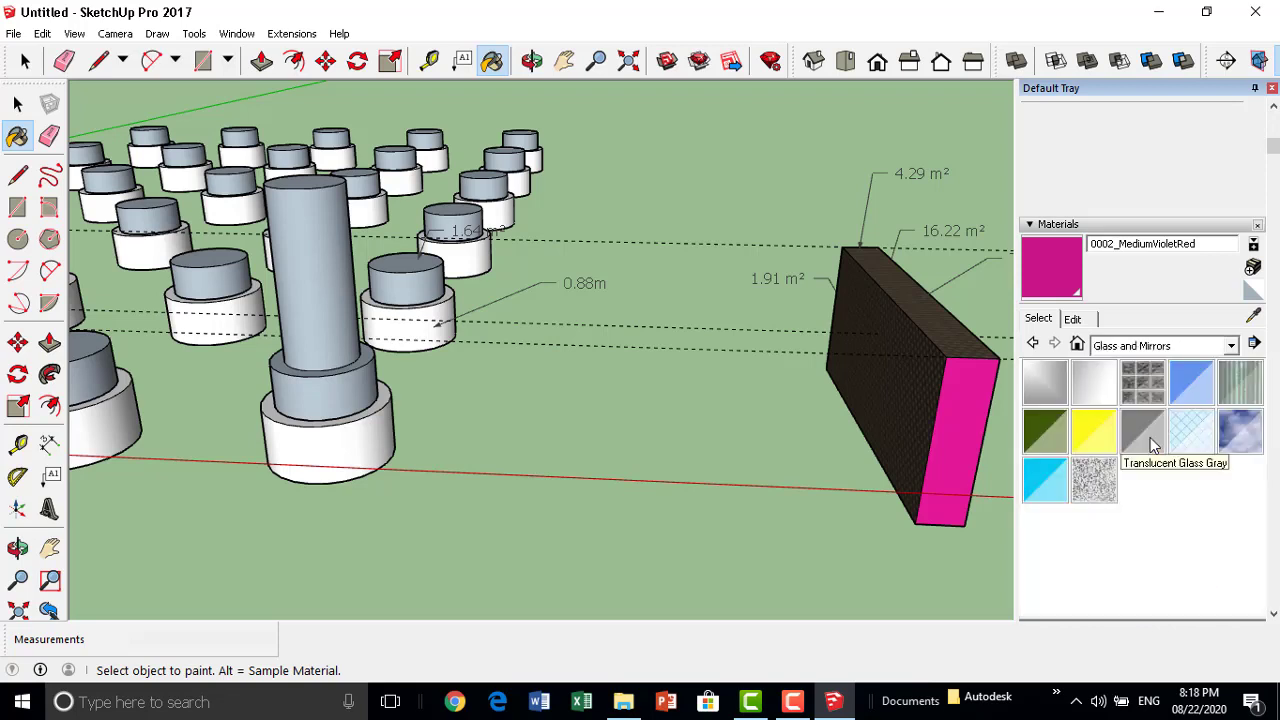
{"action": "left_click", "coordinate": [1183, 345]}
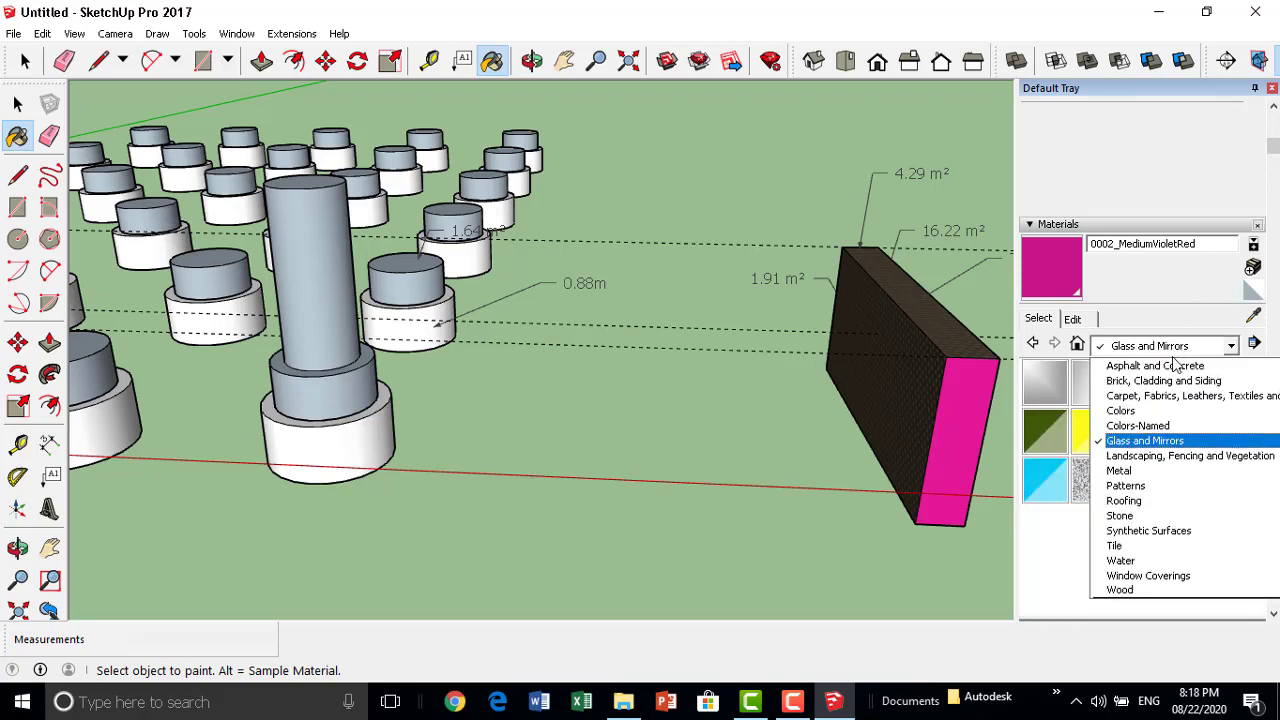
Paint the box's top and pink end face with Metal Steel Textured White from Metal.
{"action": "left_click", "coordinate": [1130, 471]}
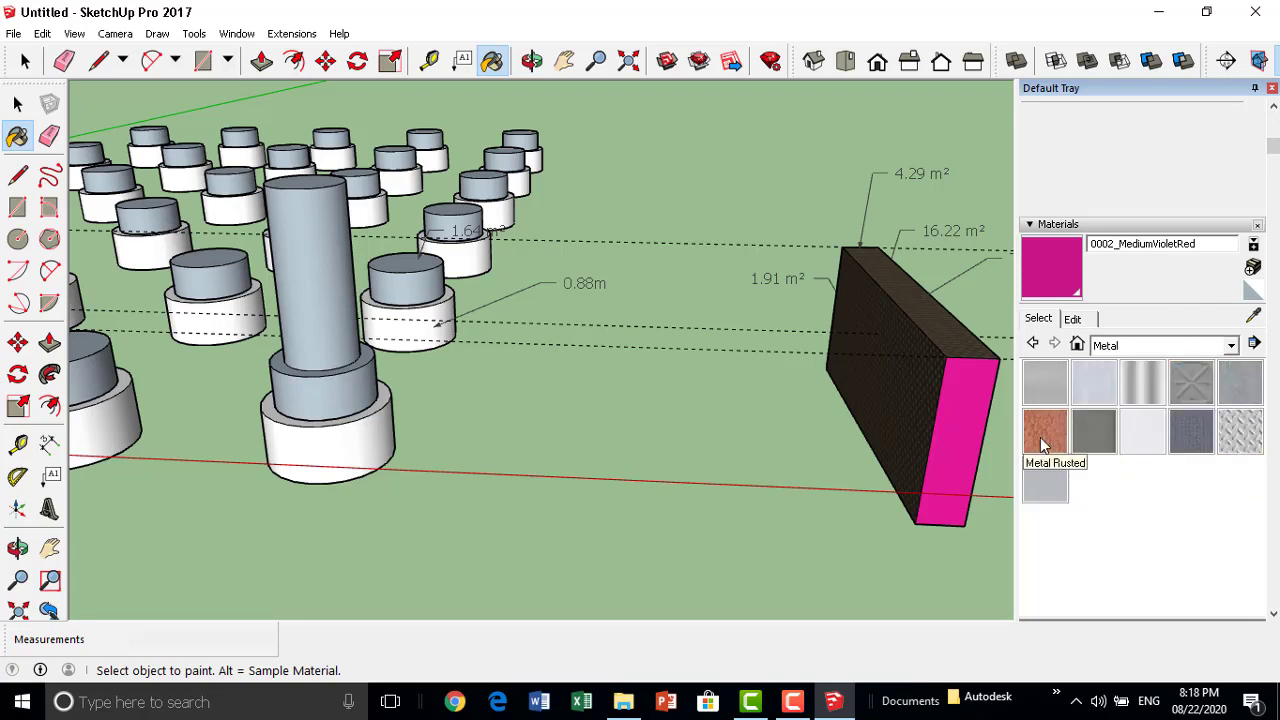
{"action": "left_click", "coordinate": [1183, 345]}
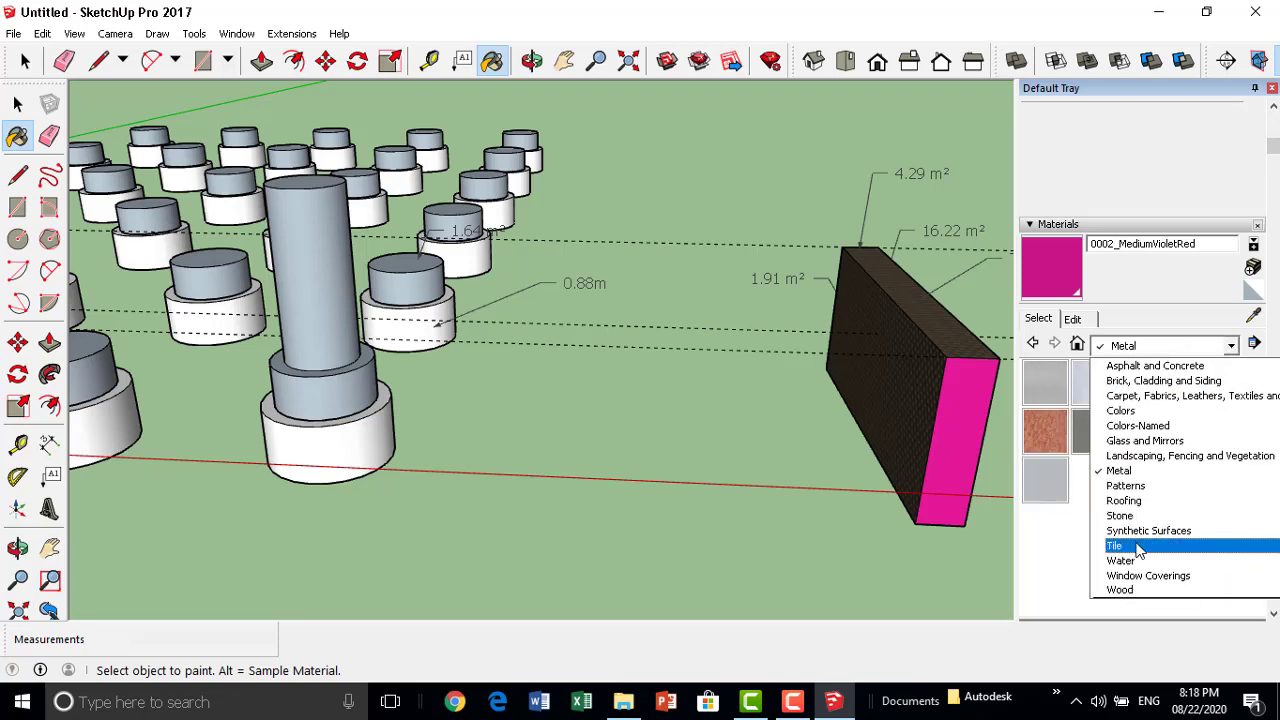
{"action": "left_click", "coordinate": [1183, 345]}
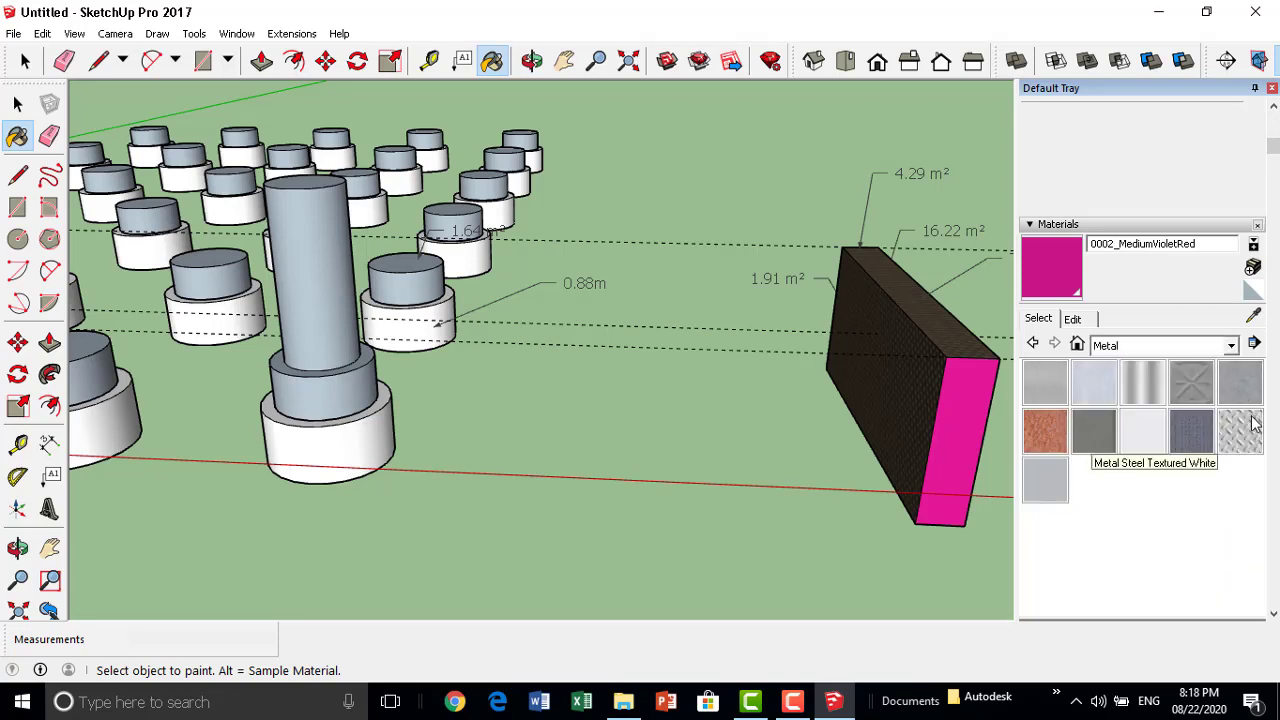
{"action": "left_click", "coordinate": [1240, 430]}
{"action": "left_click", "coordinate": [957, 335]}
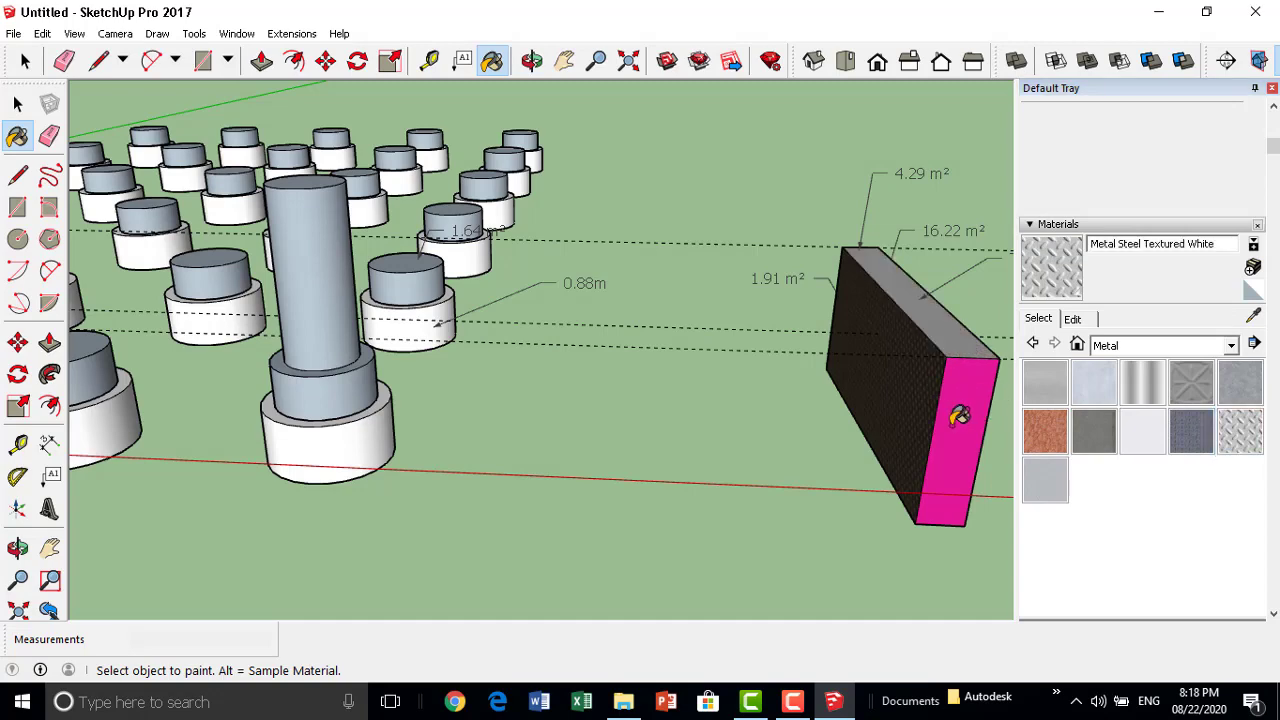
{"action": "left_click", "coordinate": [952, 410]}
{"action": "middle_click_drag", "start_coordinate": [955, 370], "coordinate": [846, 386]}
{"action": "scroll", "coordinate": [846, 386], "scroll_direction": "up", "scroll_amount": 3}
{"action": "scroll", "coordinate": [866, 420], "scroll_direction": "up", "scroll_amount": 3}
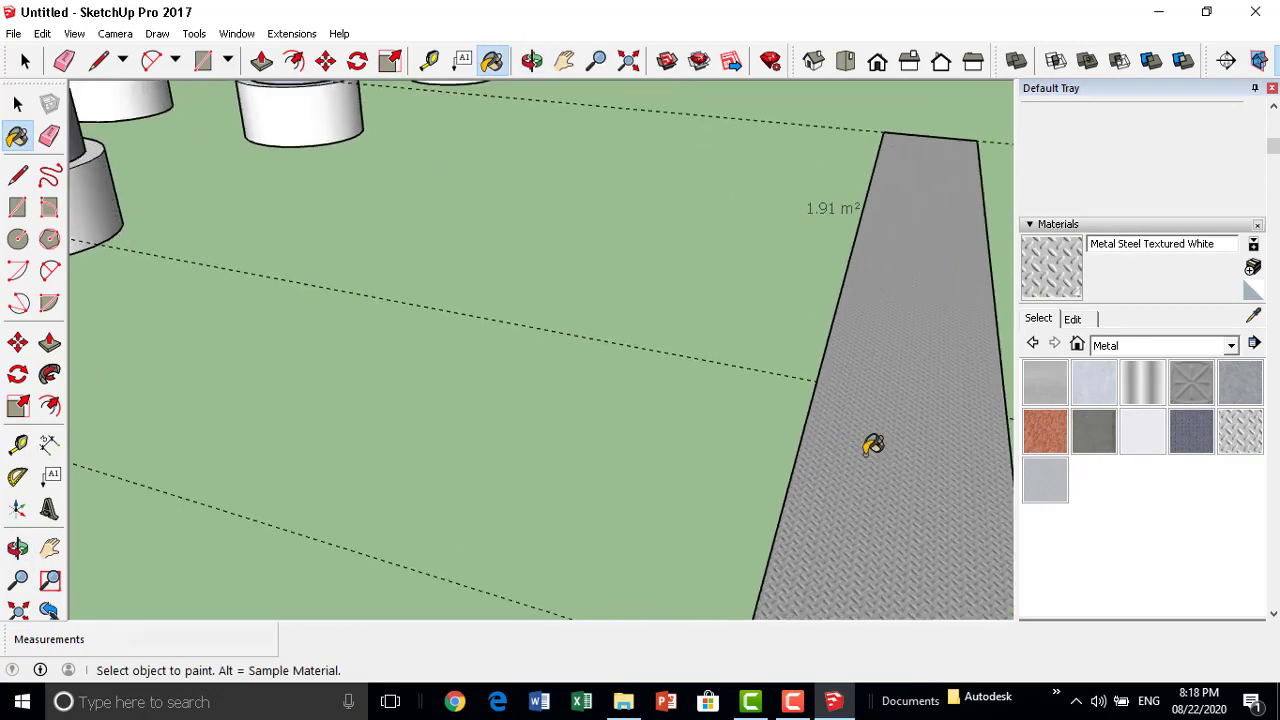
{"action": "scroll", "coordinate": [871, 443], "scroll_direction": "up", "scroll_amount": 2}
{"action": "scroll", "coordinate": [873, 445], "scroll_direction": "up", "scroll_amount": 1}
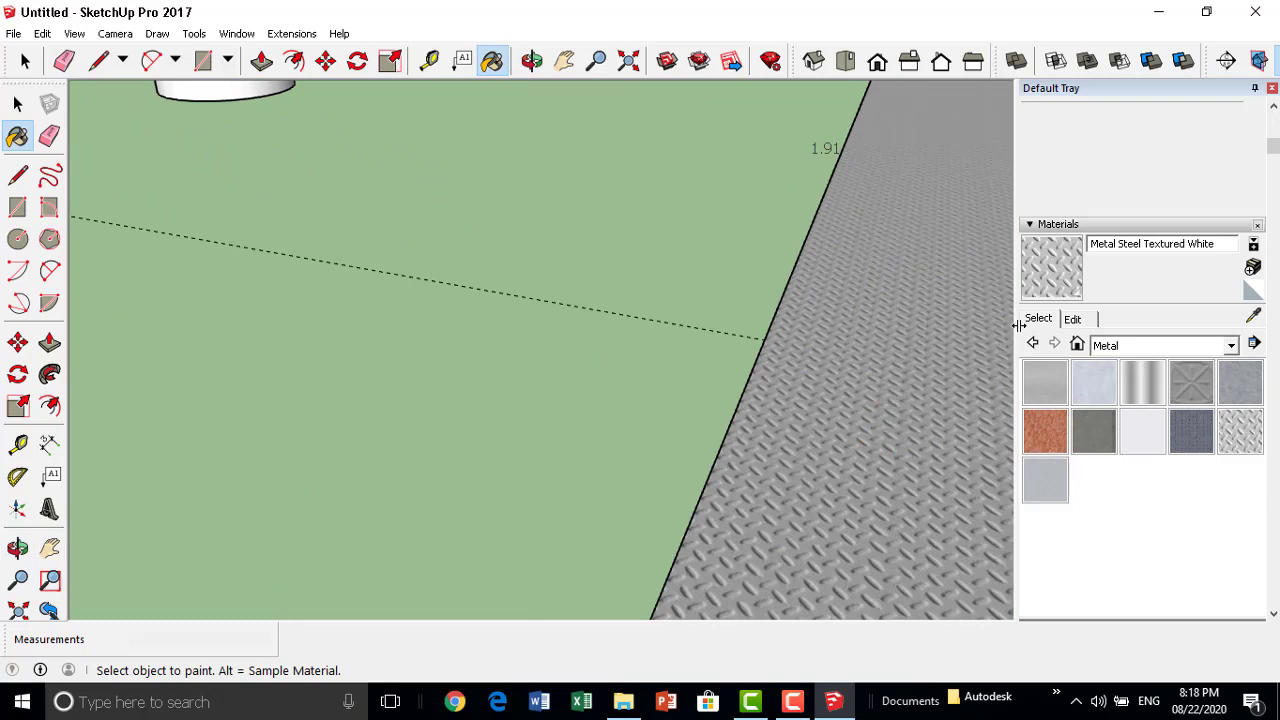
Set the steel material's texture width to 0.5 m in the Edit settings.
{"action": "left_click", "coordinate": [1071, 320]}
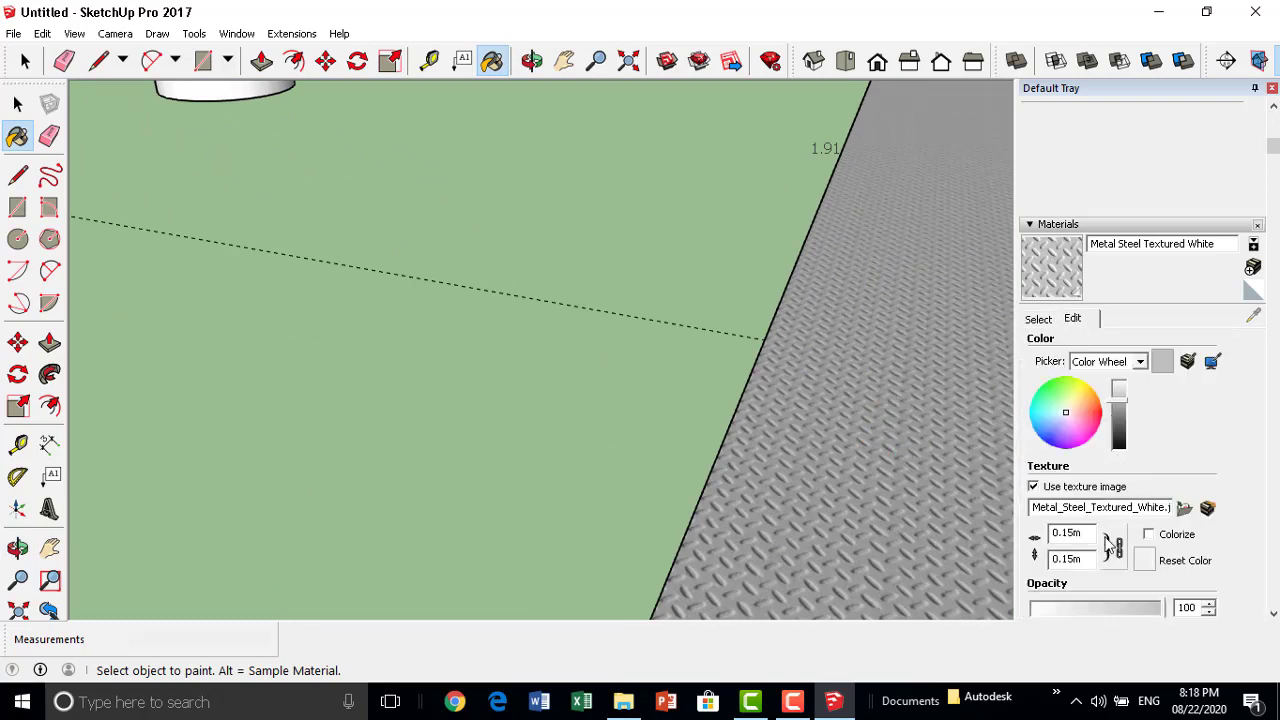
{"action": "left_click_drag", "start_coordinate": [1082, 539], "coordinate": [1033, 522]}
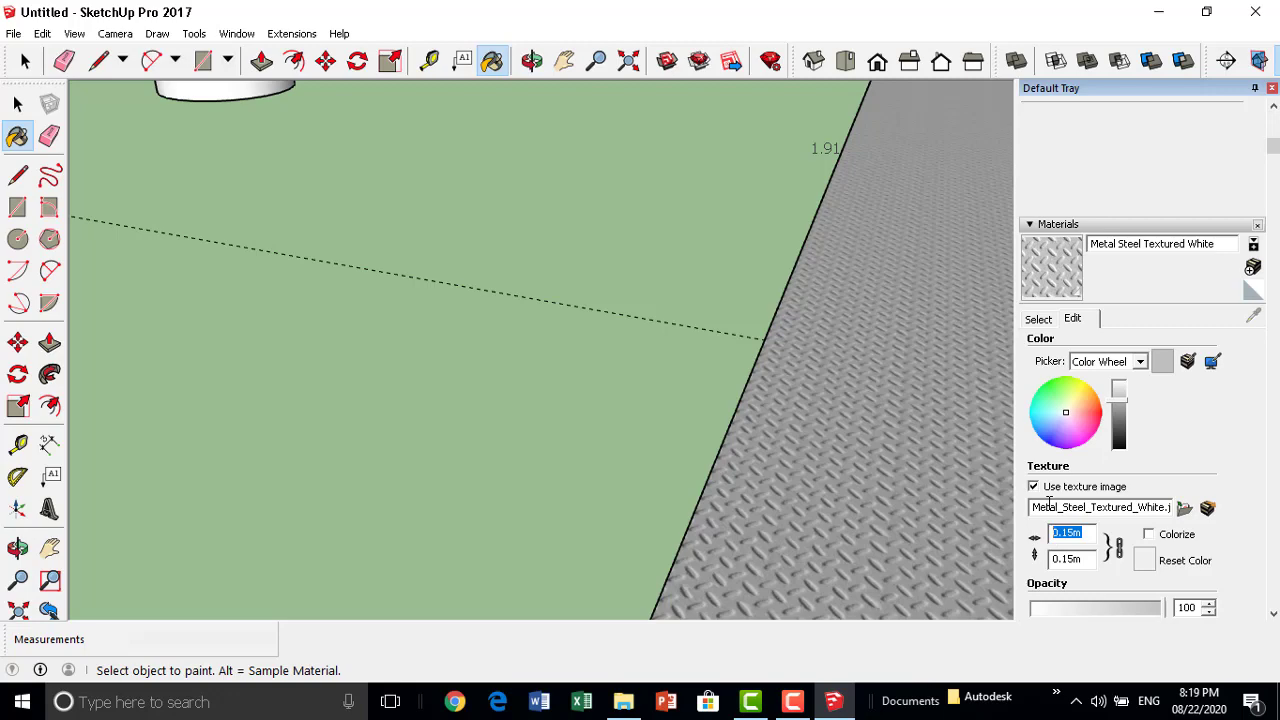
{"action": "type", "text": "."}
{"action": "type", "text": "5"}
{"action": "scroll", "coordinate": [731, 286], "scroll_direction": "down", "scroll_amount": 5}
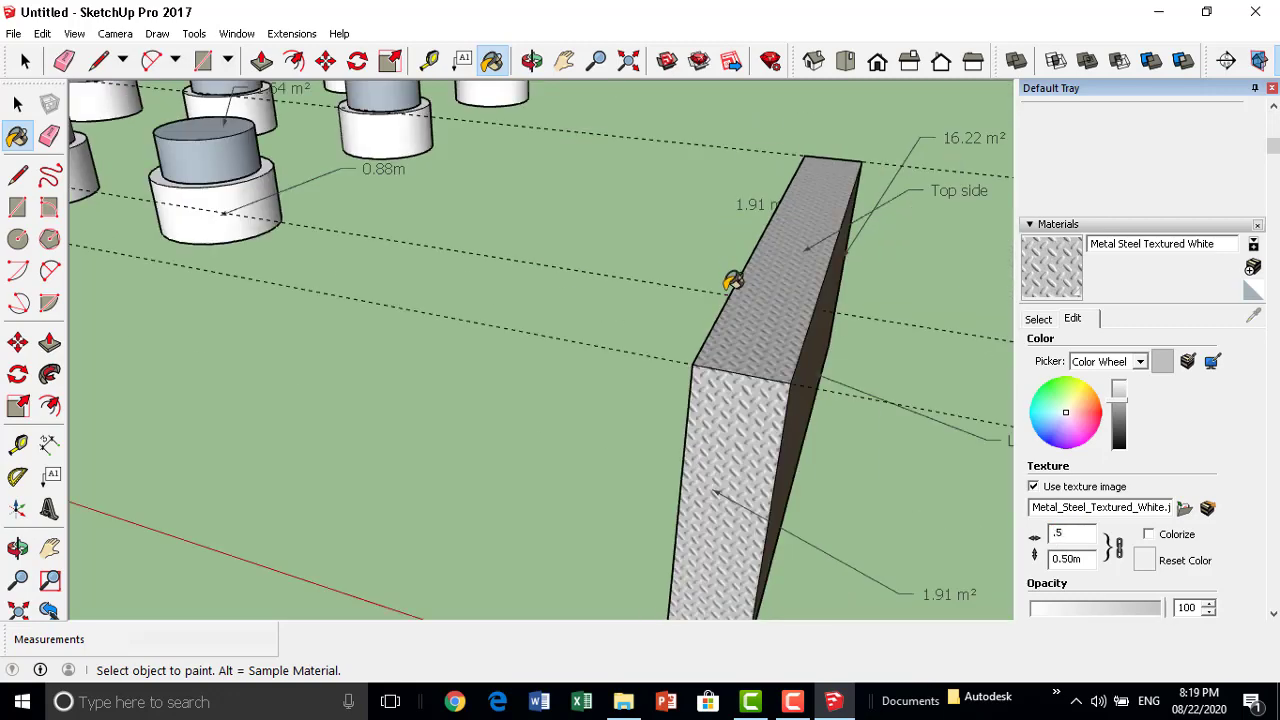
{"action": "scroll", "coordinate": [749, 409], "scroll_direction": "down", "scroll_amount": 2}
{"action": "scroll", "coordinate": [701, 414], "scroll_direction": "down", "scroll_amount": 1}
Paint the box's long side with the diamond-plate steel.
{"action": "middle_click_drag", "start_coordinate": [701, 414], "coordinate": [903, 443]}
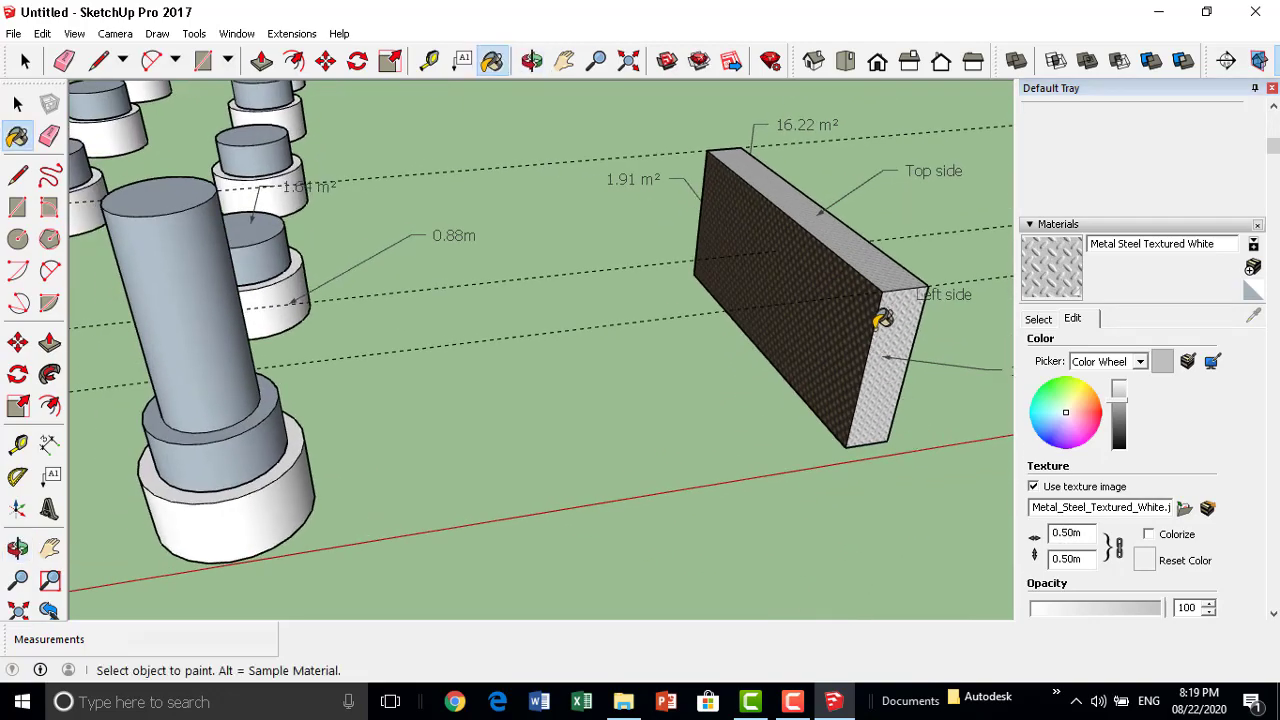
{"action": "scroll", "coordinate": [880, 320], "scroll_direction": "up", "scroll_amount": 2}
{"action": "scroll", "coordinate": [864, 297], "scroll_direction": "up", "scroll_amount": 2}
{"action": "scroll", "coordinate": [880, 285], "scroll_direction": "up", "scroll_amount": 2}
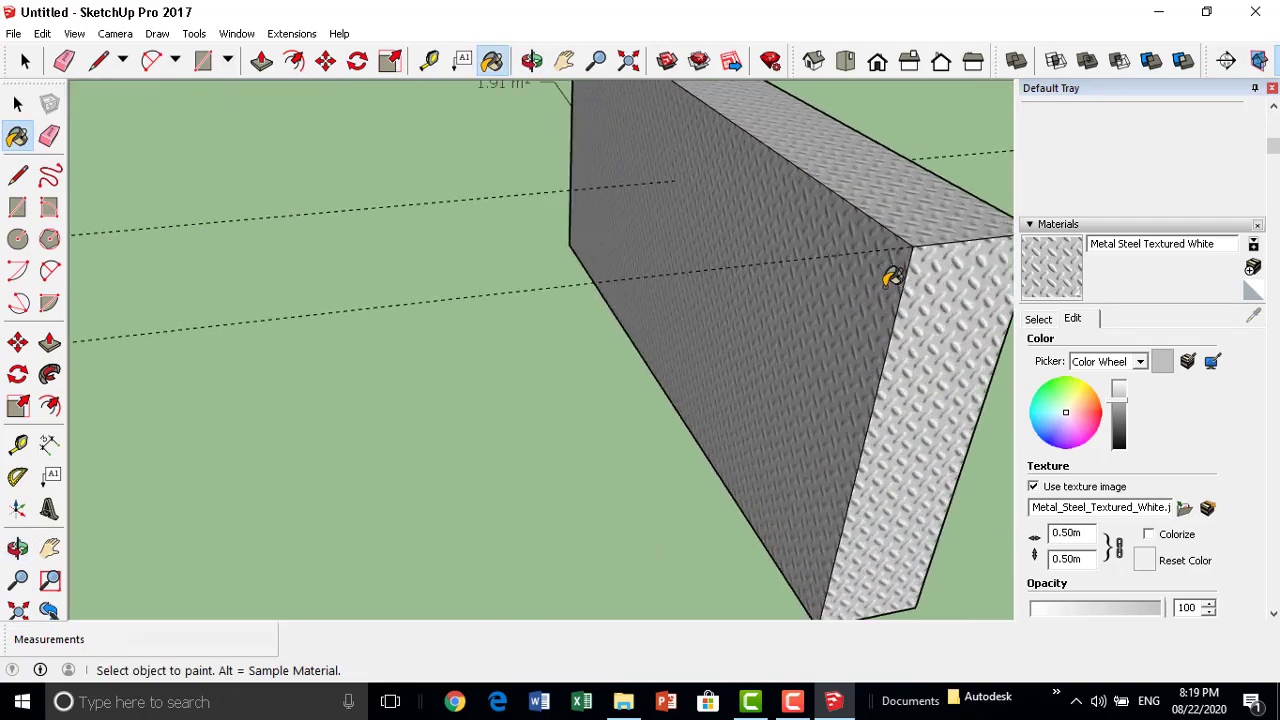
{"action": "mouse_move", "coordinate": [891, 277]}
{"action": "middle_mouse_down"}
{"action": "mouse_move", "coordinate": [666, 323]}
{"action": "mouse_move", "coordinate": [676, 334]}
{"action": "mouse_move", "coordinate": [629, 297]}
{"action": "middle_mouse_up"}
{"action": "left_click", "coordinate": [595, 283]}
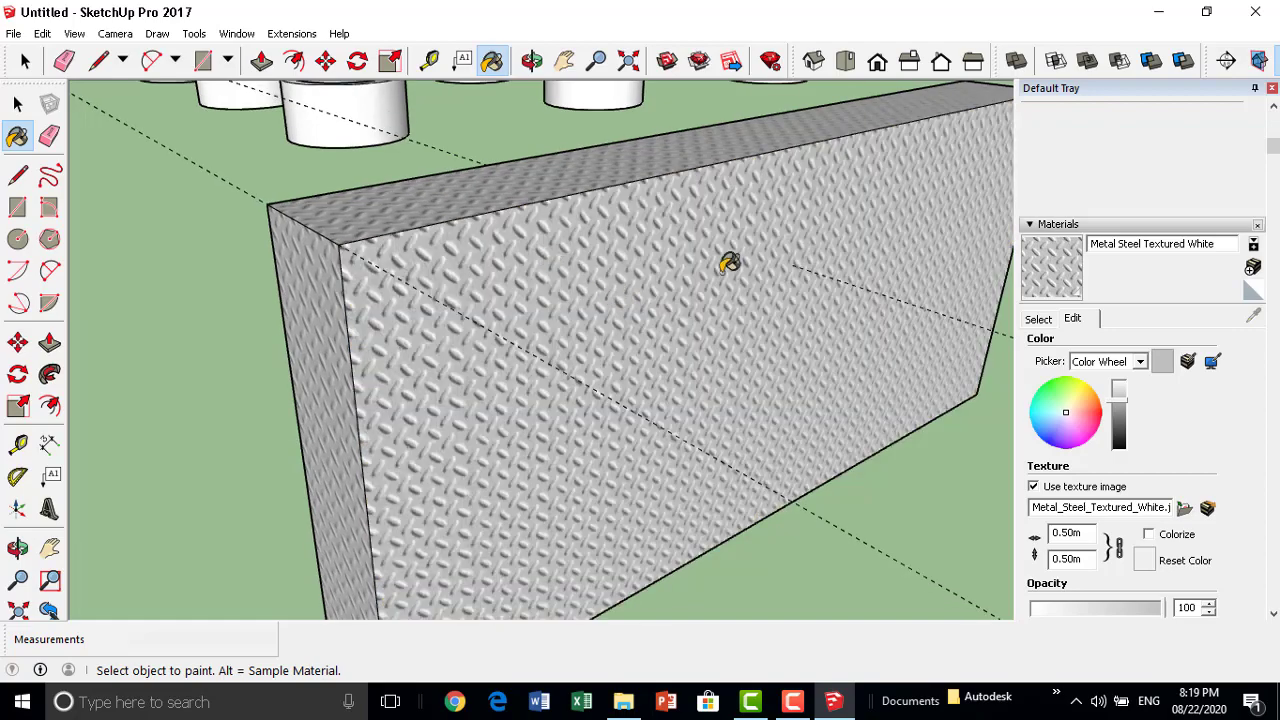
{"action": "scroll", "coordinate": [600, 200], "scroll_direction": "up", "scroll_amount": 2}
{"action": "scroll", "coordinate": [555, 285], "scroll_direction": "down", "scroll_amount": 1}
{"action": "scroll", "coordinate": [600, 325], "scroll_direction": "down", "scroll_amount": 3}
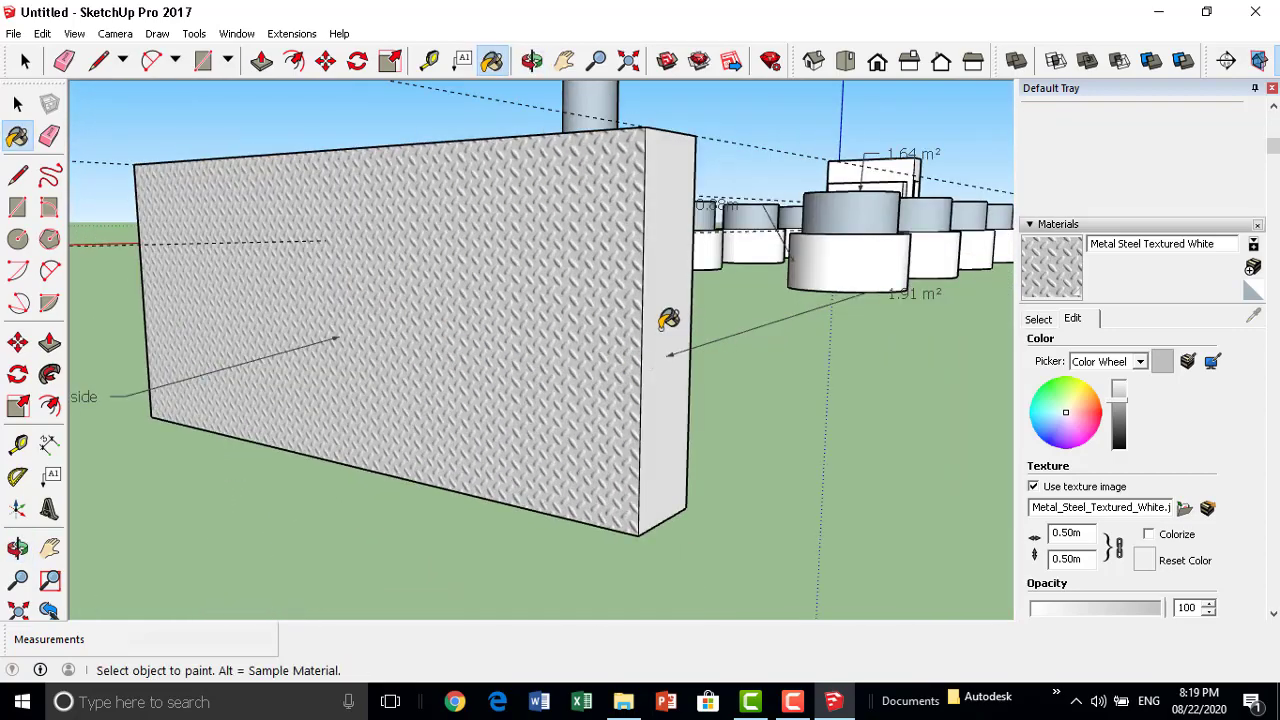
{"action": "mouse_move", "coordinate": [666, 320]}
{"action": "middle_mouse_down"}
{"action": "mouse_move", "coordinate": [634, 257]}
{"action": "mouse_move", "coordinate": [524, 262]}
{"action": "mouse_move", "coordinate": [654, 120]}
{"action": "mouse_move", "coordinate": [617, 100]}
{"action": "middle_mouse_up"}
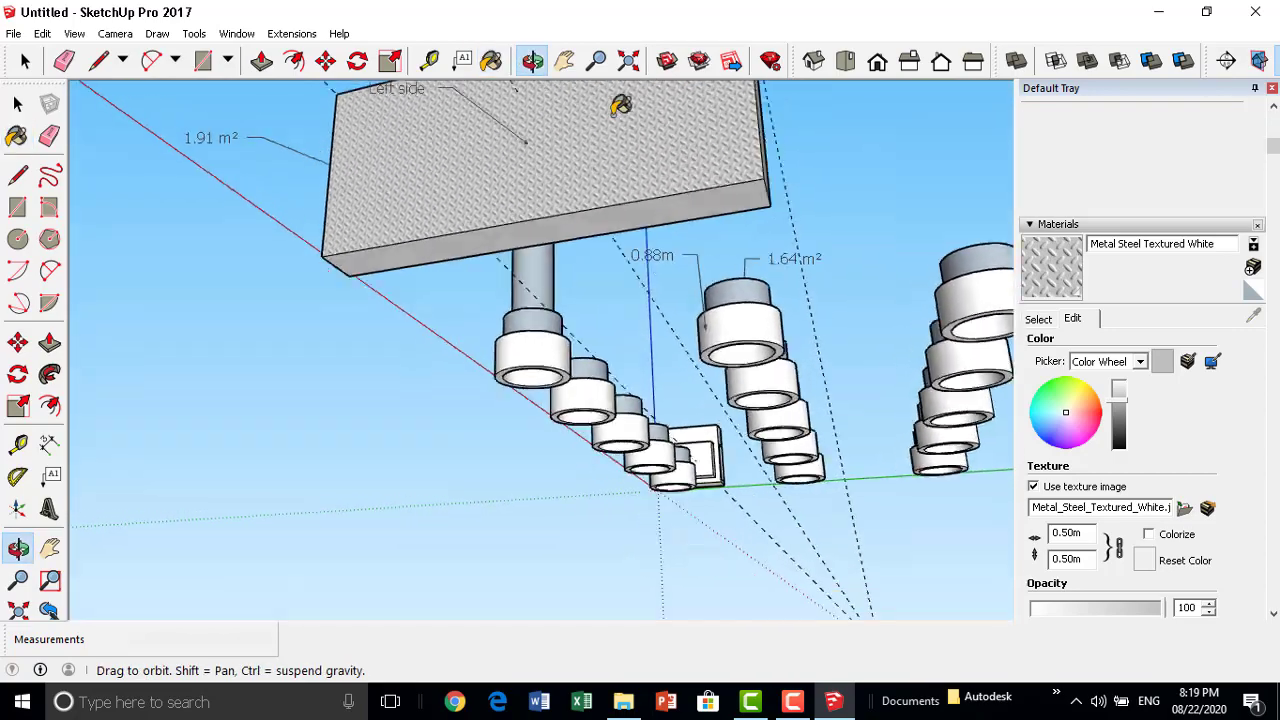
{"action": "mouse_move", "coordinate": [590, 186]}
{"action": "middle_mouse_down"}
{"action": "mouse_move", "coordinate": [523, 314]}
{"action": "mouse_move", "coordinate": [820, 449]}
{"action": "mouse_move", "coordinate": [680, 354]}
{"action": "mouse_move", "coordinate": [916, 432]}
{"action": "middle_mouse_up"}
{"action": "scroll", "coordinate": [916, 432], "scroll_direction": "up", "scroll_amount": 2}
{"action": "mouse_move", "coordinate": [809, 374]}
{"action": "middle_mouse_down"}
{"action": "mouse_move", "coordinate": [977, 451]}
{"action": "mouse_move", "coordinate": [903, 374]}
{"action": "mouse_move", "coordinate": [931, 263]}
{"action": "middle_mouse_up"}
{"action": "scroll", "coordinate": [930, 368], "scroll_direction": "up", "scroll_amount": 2}
{"action": "scroll", "coordinate": [930, 368], "scroll_direction": "up", "scroll_amount": 2}
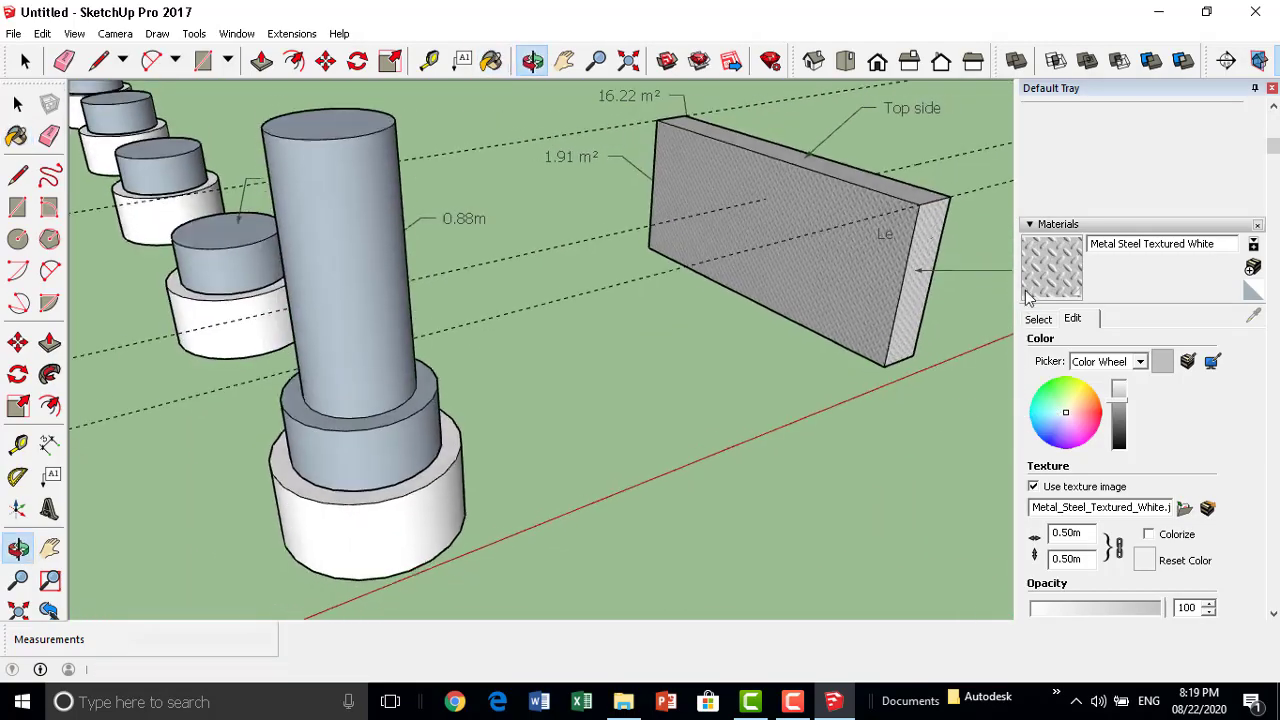
{"action": "scroll", "coordinate": [931, 263], "scroll_direction": "up", "scroll_amount": 3}
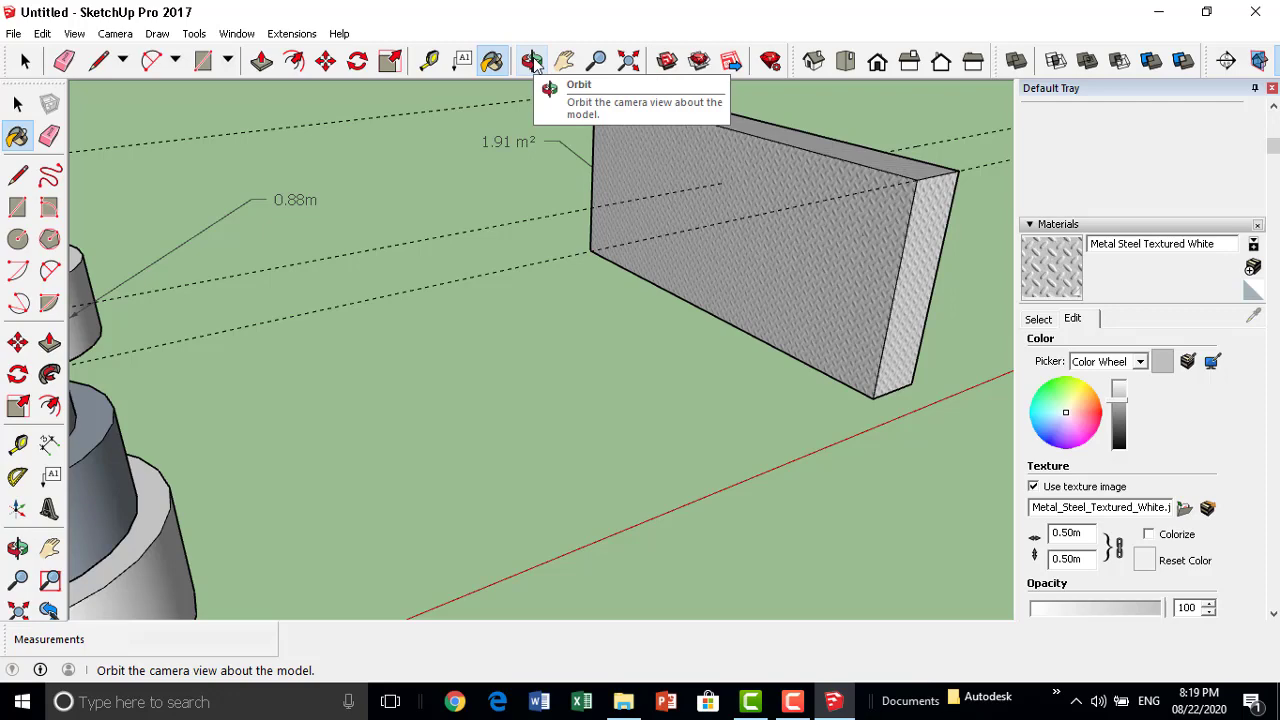
{"action": "left_click", "coordinate": [533, 62]}
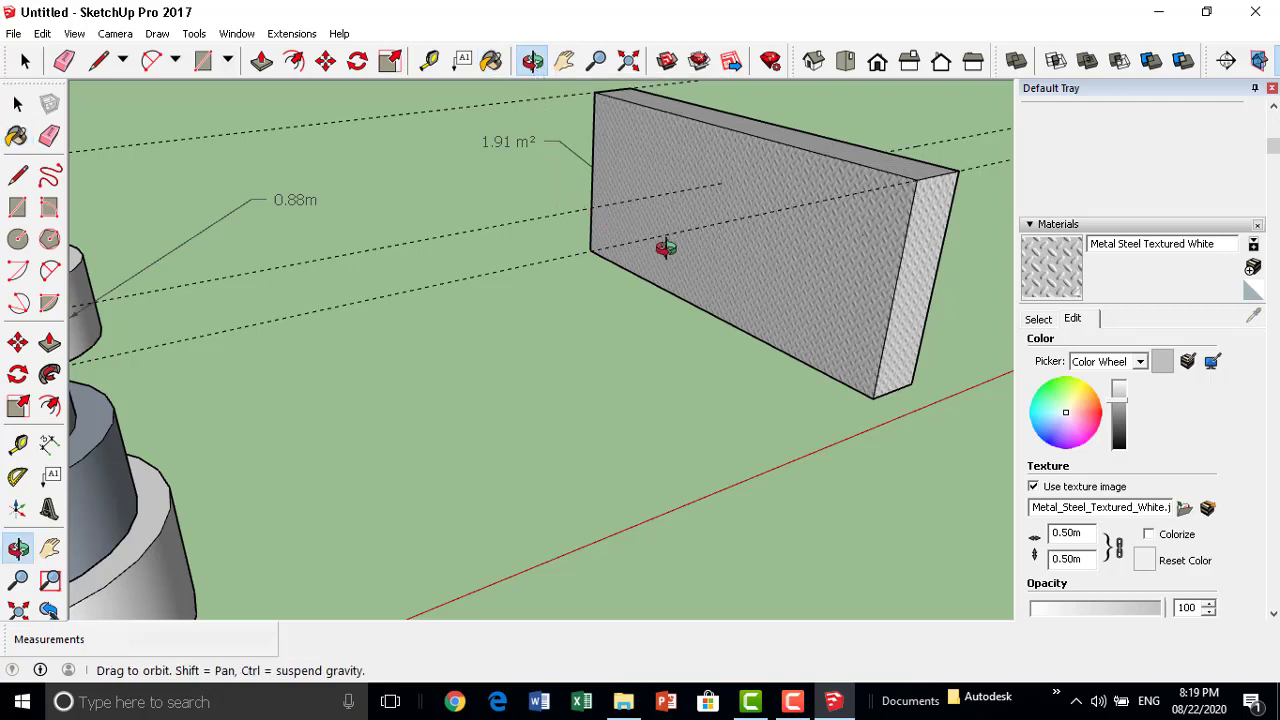
{"action": "mouse_move", "coordinate": [660, 249]}
{"action": "left_mouse_down"}
{"action": "mouse_move", "coordinate": [489, 334]}
{"action": "mouse_move", "coordinate": [474, 243]}
{"action": "left_mouse_up"}
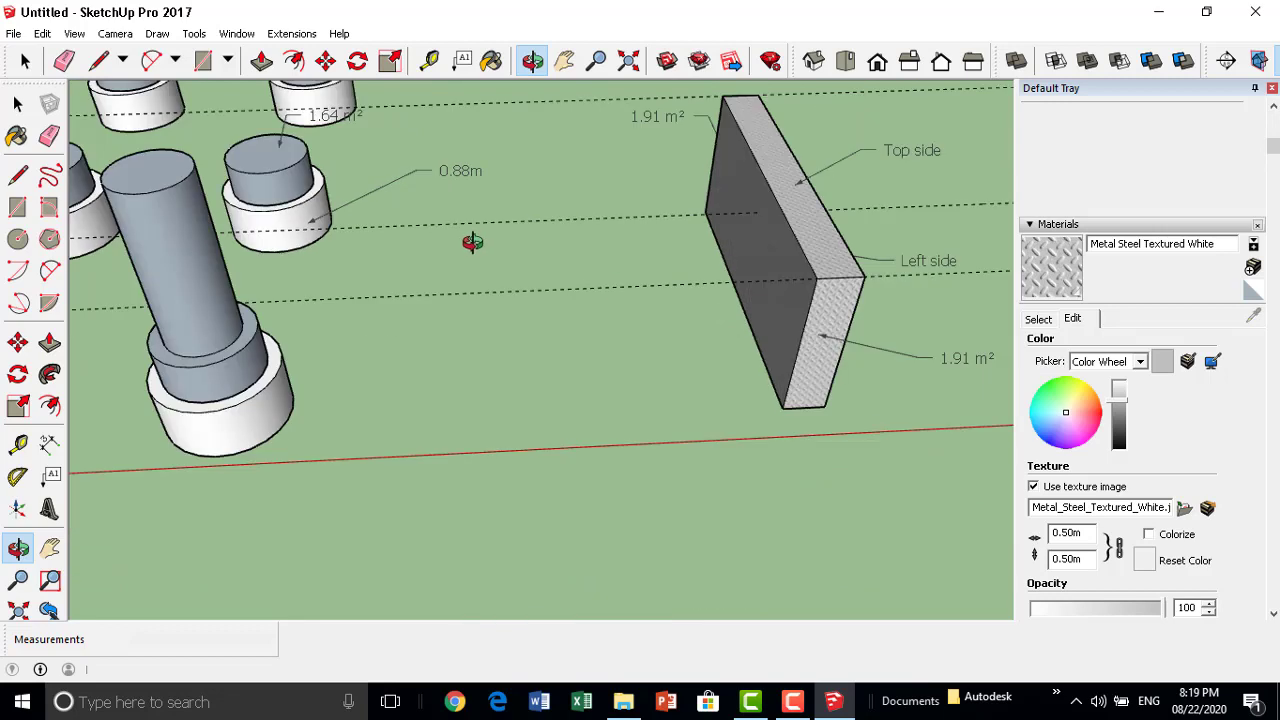
{"action": "left_click", "coordinate": [564, 62]}
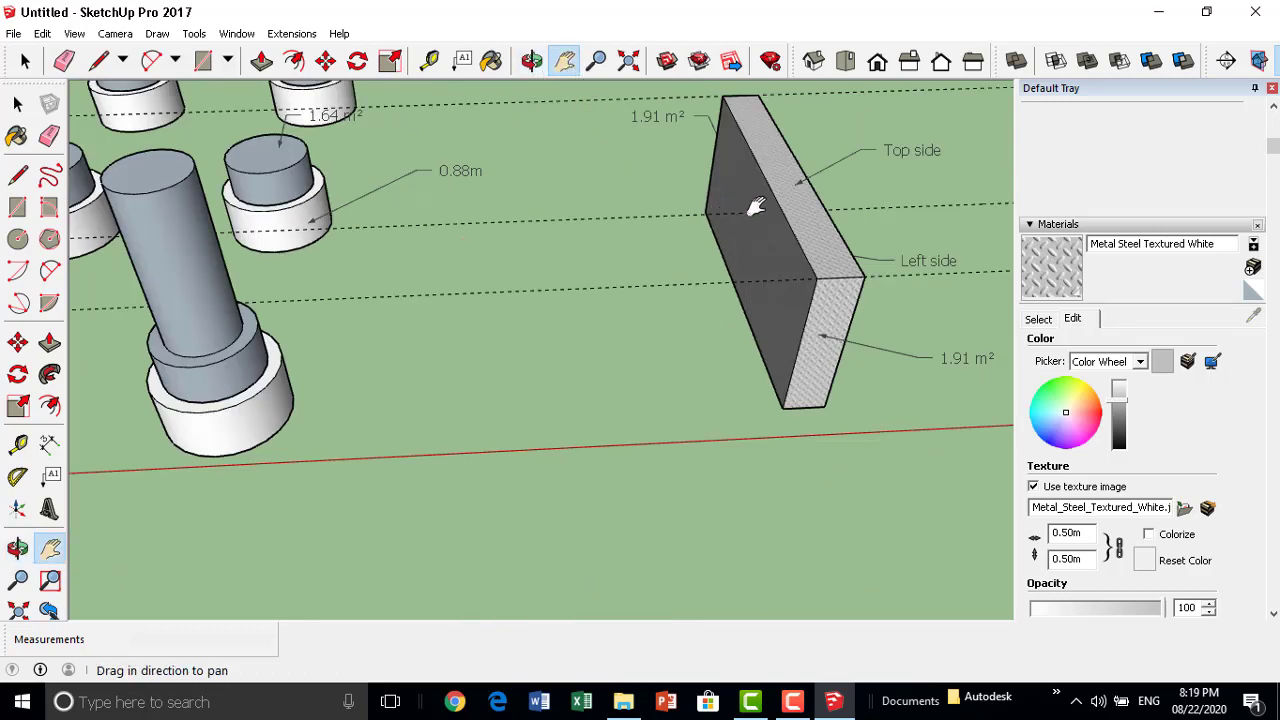
{"action": "left_click_drag", "start_coordinate": [754, 206], "coordinate": [492, 212]}
{"action": "mouse_move", "coordinate": [492, 212]}
{"action": "middle_mouse_down"}
{"action": "mouse_move", "coordinate": [437, 349]}
{"action": "mouse_move", "coordinate": [551, 177]}
{"action": "mouse_move", "coordinate": [491, 366]}
{"action": "mouse_move", "coordinate": [415, 270]}
{"action": "mouse_move", "coordinate": [866, 129]}
{"action": "mouse_move", "coordinate": [517, 294]}
{"action": "mouse_move", "coordinate": [480, 126]}
{"action": "middle_mouse_up"}
{"action": "left_click", "coordinate": [328, 62]}
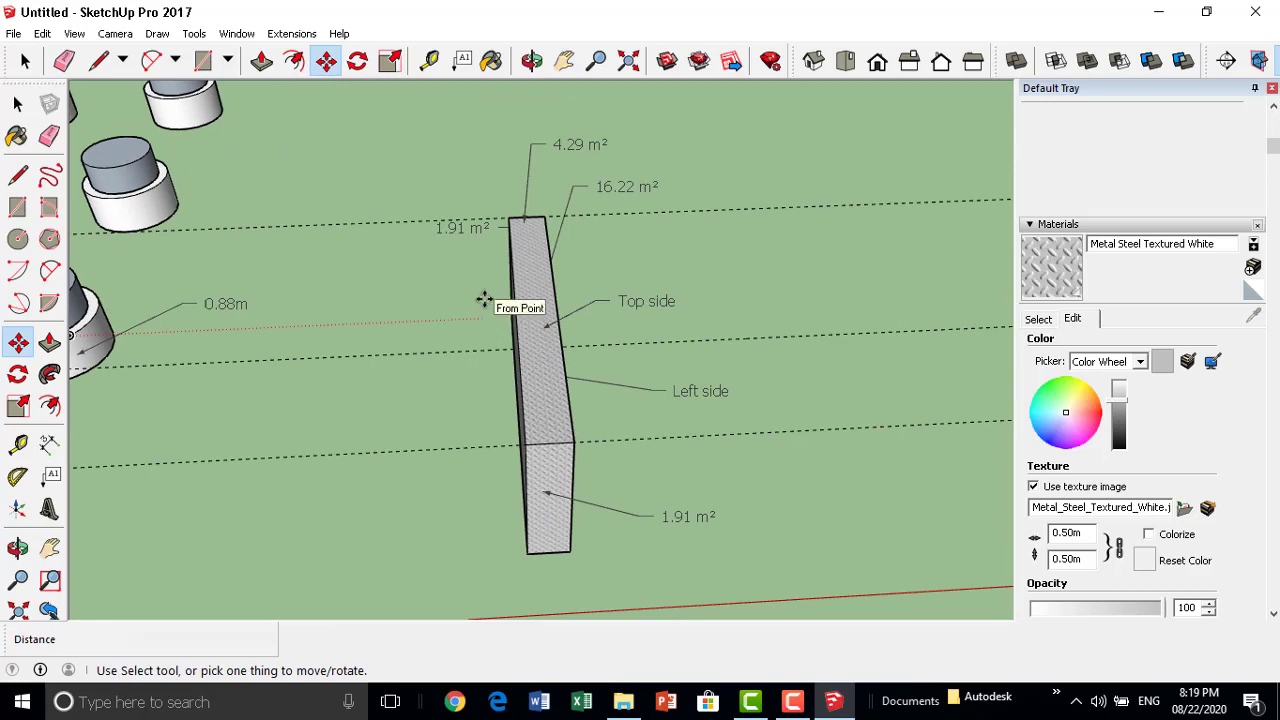
{"action": "left_click", "coordinate": [563, 61]}
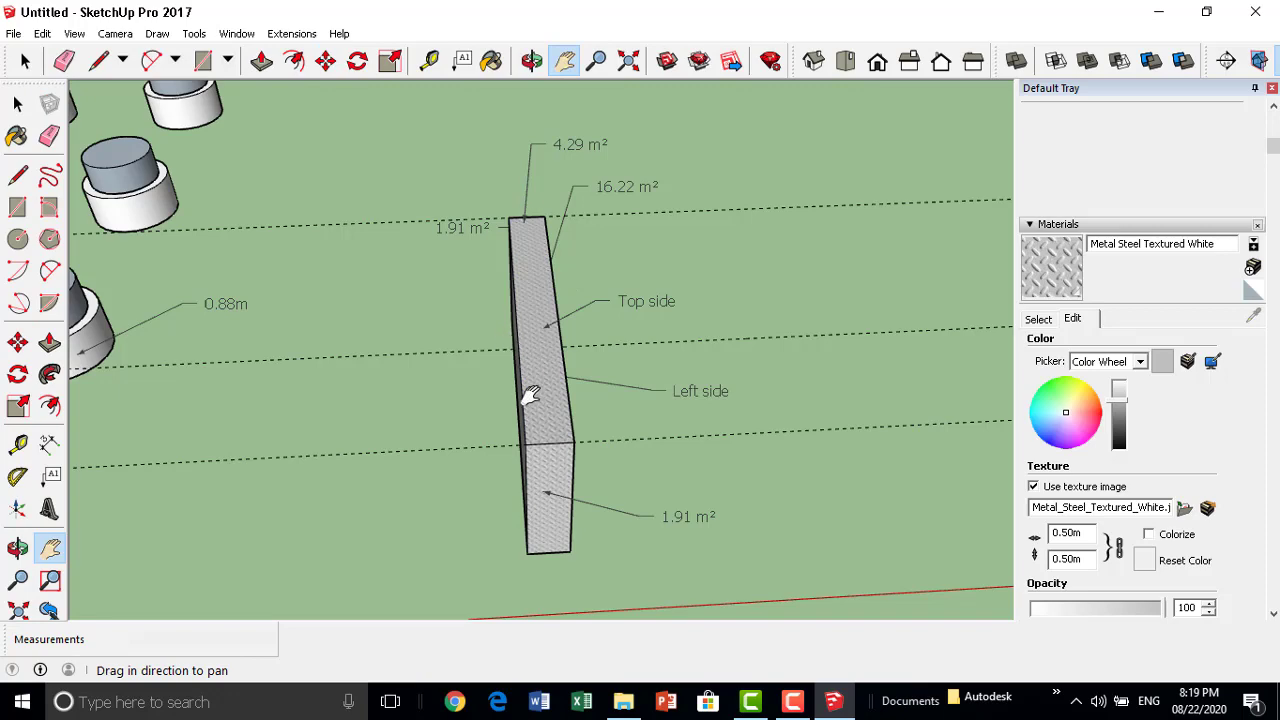
{"action": "left_click_drag", "start_coordinate": [529, 391], "coordinate": [552, 266]}
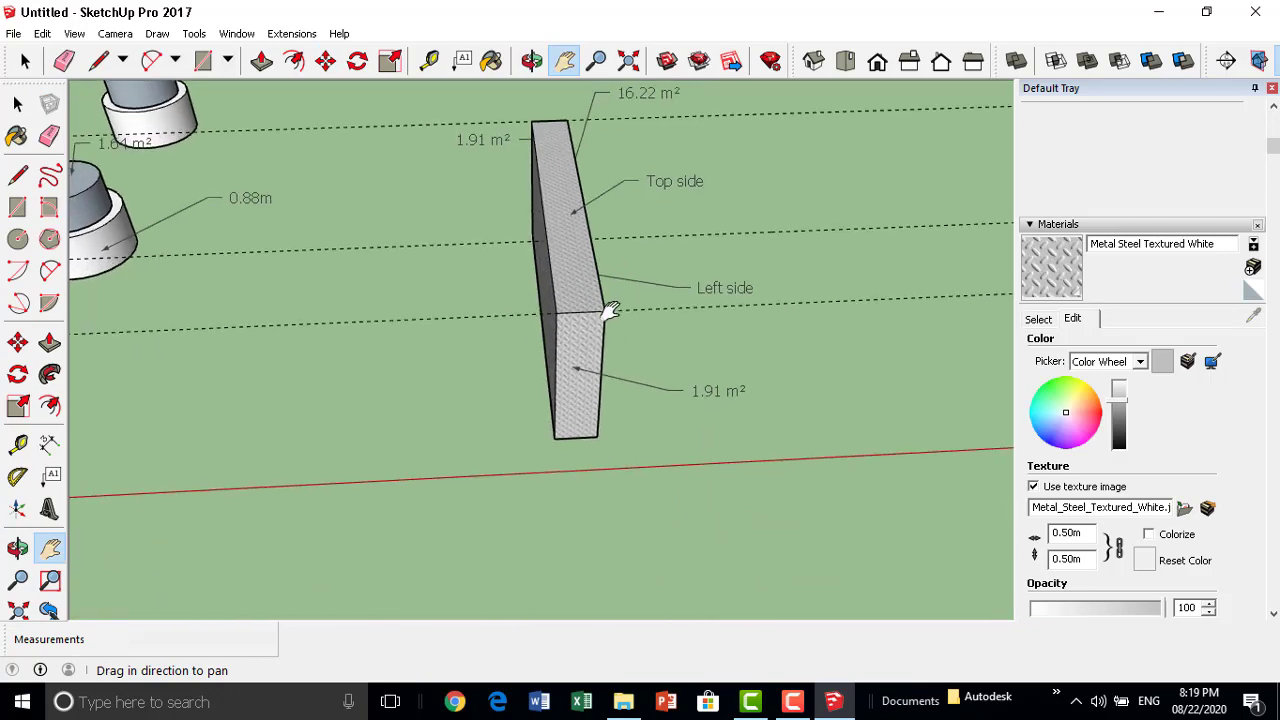
{"action": "mouse_move", "coordinate": [605, 311]}
{"action": "middle_mouse_down"}
{"action": "mouse_move", "coordinate": [457, 320]}
{"action": "mouse_move", "coordinate": [466, 431]}
{"action": "mouse_move", "coordinate": [634, 297]}
{"action": "mouse_move", "coordinate": [527, 303]}
{"action": "mouse_move", "coordinate": [600, 320]}
{"action": "mouse_move", "coordinate": [508, 429]}
{"action": "mouse_move", "coordinate": [643, 106]}
{"action": "mouse_move", "coordinate": [743, 246]}
{"action": "mouse_move", "coordinate": [705, 235]}
{"action": "middle_mouse_up"}
{"action": "scroll", "coordinate": [527, 303], "scroll_direction": "down", "scroll_amount": 5}
{"action": "scroll", "coordinate": [617, 317], "scroll_direction": "down", "scroll_amount": 3}
{"action": "mouse_move", "coordinate": [705, 235]}
{"action": "left_mouse_down"}
{"action": "mouse_move", "coordinate": [606, 314]}
{"action": "mouse_move", "coordinate": [583, 400]}
{"action": "mouse_move", "coordinate": [634, 114]}
{"action": "left_mouse_up"}
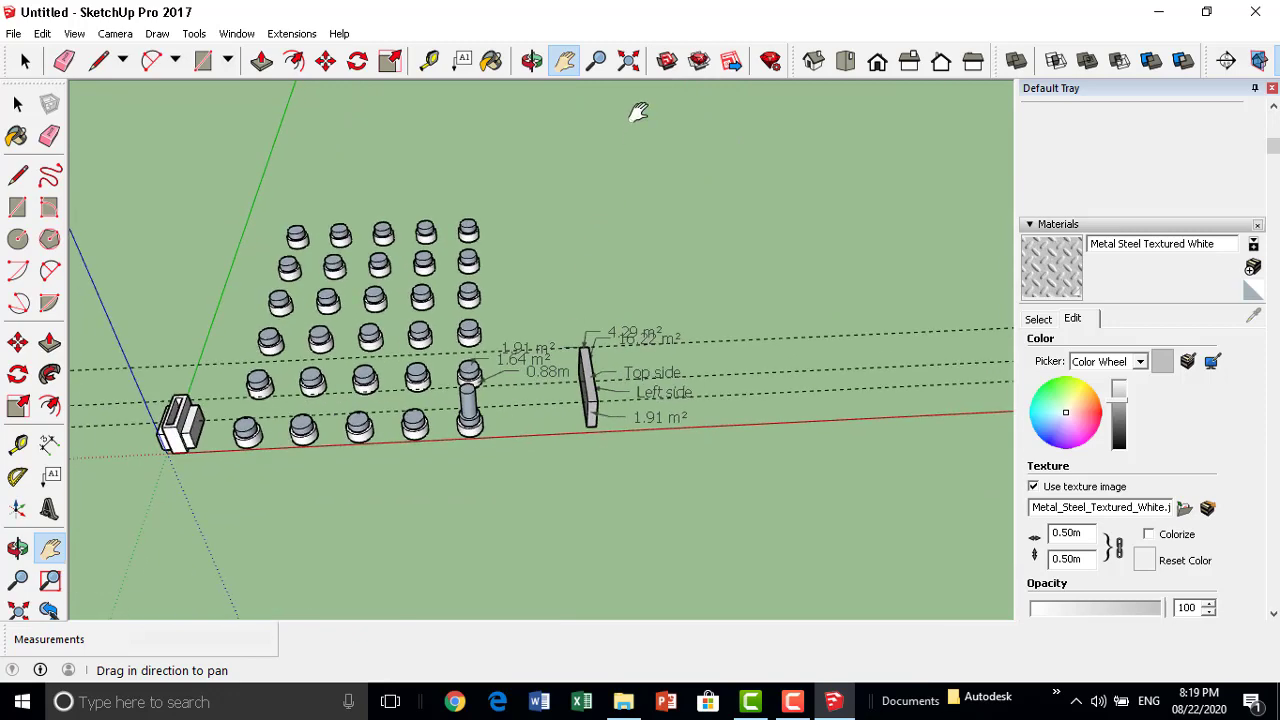
{"action": "left_click", "coordinate": [603, 61]}
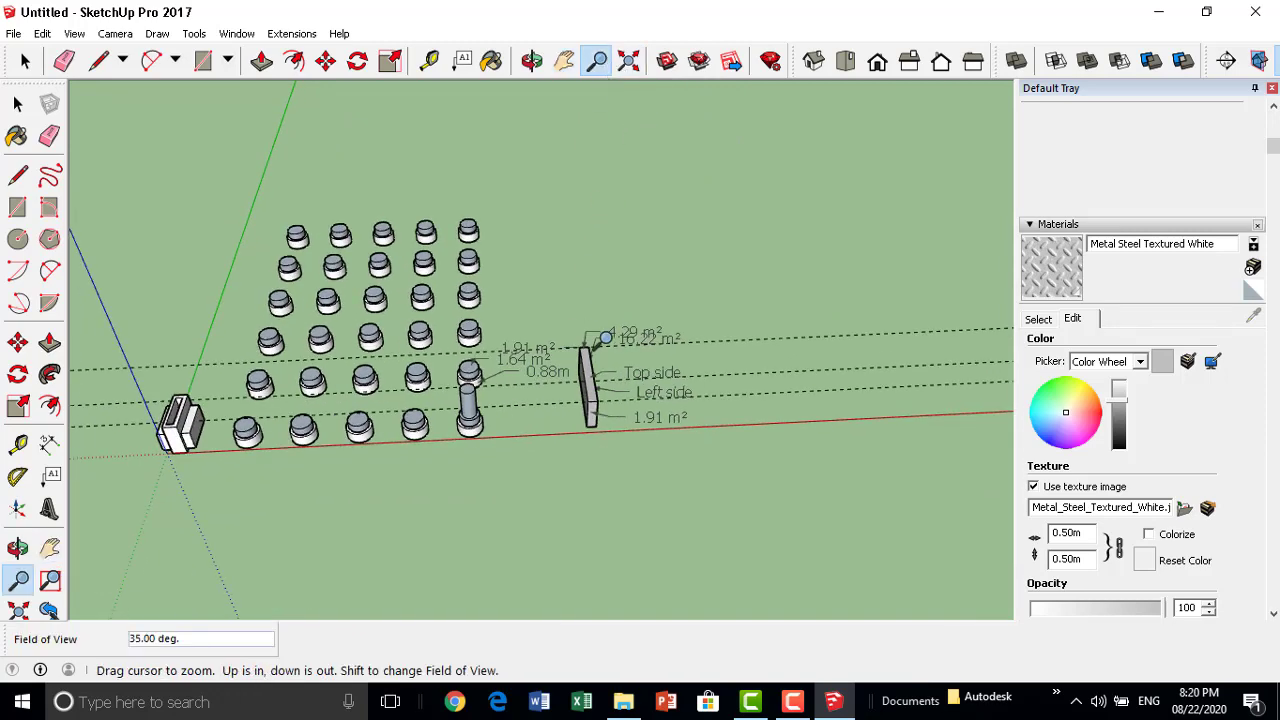
{"action": "mouse_move", "coordinate": [583, 360]}
{"action": "left_mouse_down"}
{"action": "mouse_move", "coordinate": [620, 449]}
{"action": "mouse_move", "coordinate": [529, 286]}
{"action": "mouse_move", "coordinate": [354, 213]}
{"action": "left_mouse_up"}
{"action": "left_click_drag", "start_coordinate": [737, 509], "coordinate": [500, 252]}
{"action": "mouse_move", "coordinate": [537, 489]}
{"action": "left_mouse_down"}
{"action": "mouse_move", "coordinate": [551, 200]}
{"action": "mouse_move", "coordinate": [557, 449]}
{"action": "mouse_move", "coordinate": [559, 358]}
{"action": "left_mouse_up"}
{"action": "mouse_move", "coordinate": [587, 141]}
{"action": "left_mouse_down"}
{"action": "mouse_move", "coordinate": [586, 520]}
{"action": "mouse_move", "coordinate": [553, 331]}
{"action": "left_mouse_up"}
{"action": "mouse_move", "coordinate": [563, 199]}
{"action": "left_mouse_down"}
{"action": "mouse_move", "coordinate": [563, 494]}
{"action": "mouse_move", "coordinate": [593, 125]}
{"action": "mouse_move", "coordinate": [636, 62]}
{"action": "left_mouse_up"}
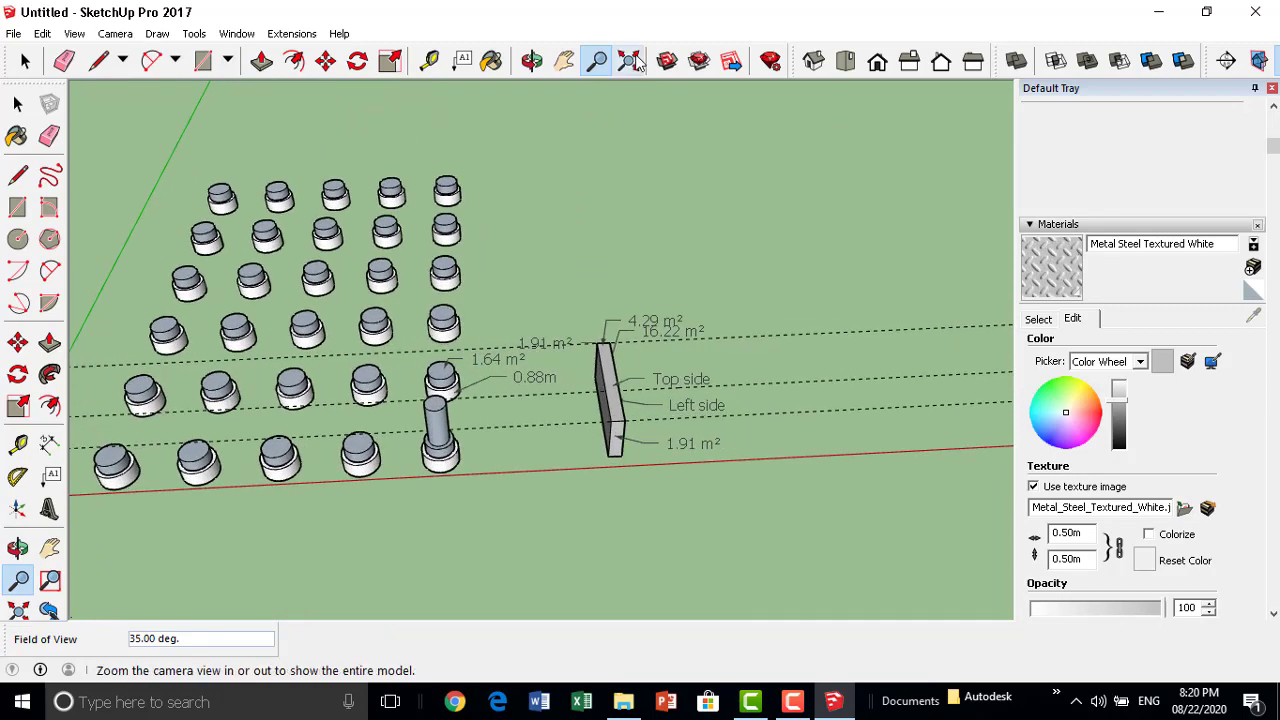
{"action": "left_click", "coordinate": [629, 61]}
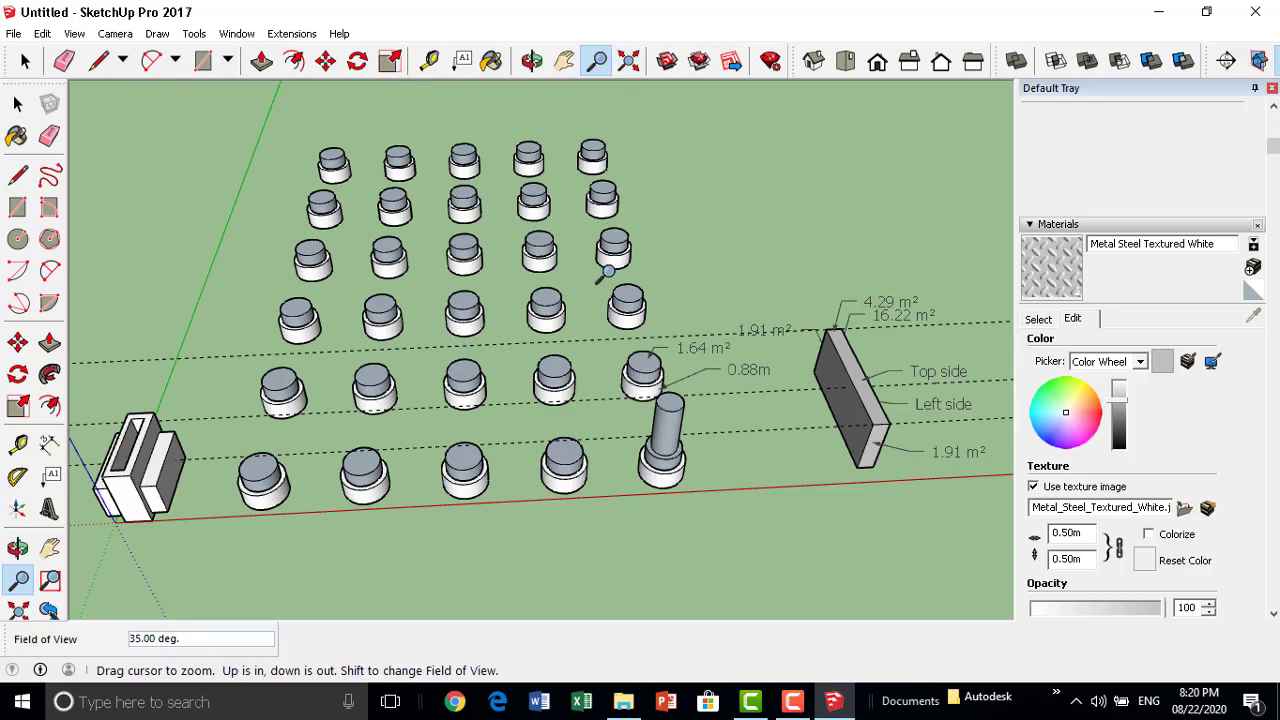
{"action": "scroll", "coordinate": [608, 304], "scroll_direction": "down", "scroll_amount": 2}
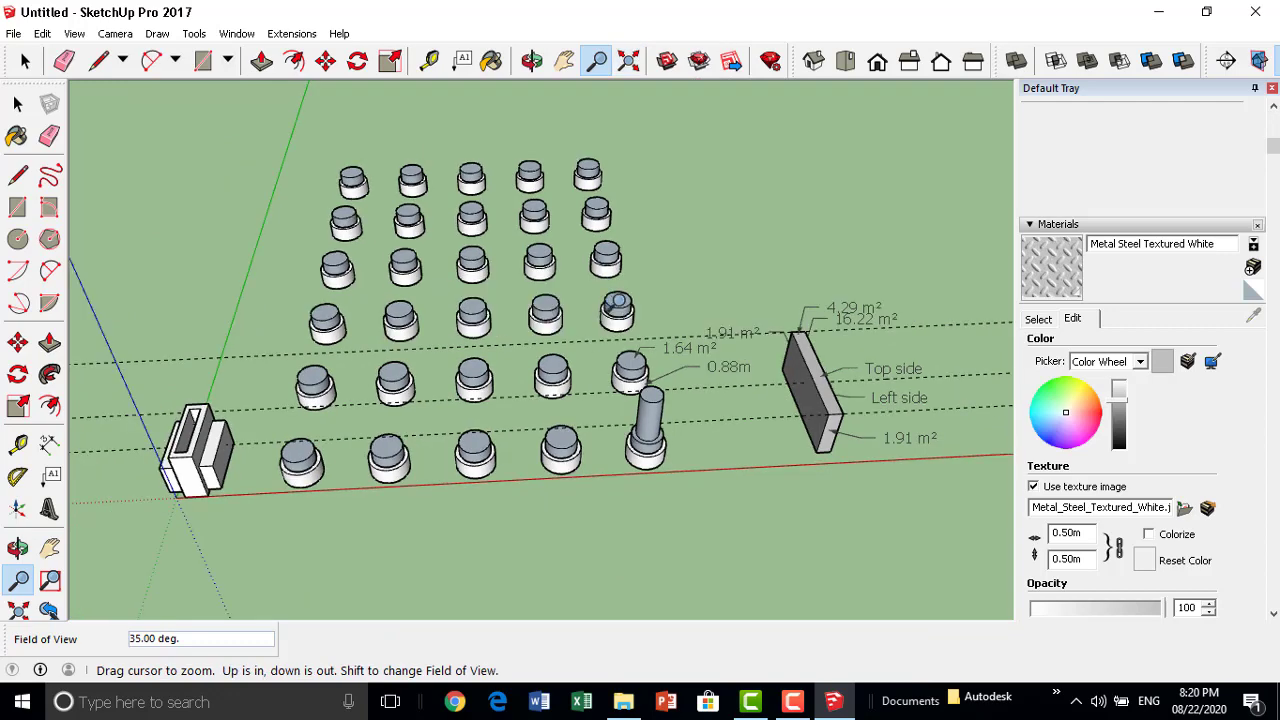
{"action": "scroll", "coordinate": [600, 360], "scroll_direction": "down", "scroll_amount": 2}
{"action": "scroll", "coordinate": [494, 410], "scroll_direction": "down", "scroll_amount": 2}
{"action": "scroll", "coordinate": [505, 245], "scroll_direction": "up", "scroll_amount": 2}
{"action": "scroll", "coordinate": [480, 250], "scroll_direction": "up", "scroll_amount": 2}
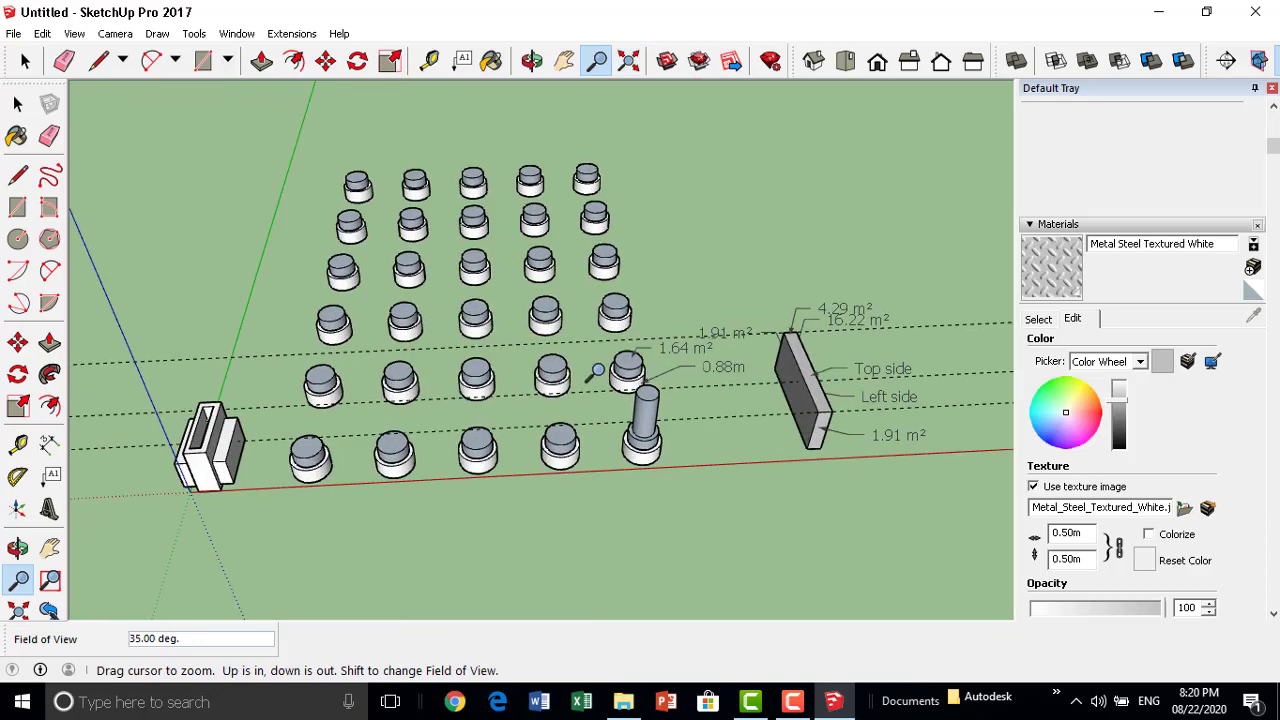
{"action": "scroll", "coordinate": [480, 255], "scroll_direction": "up", "scroll_amount": 2}
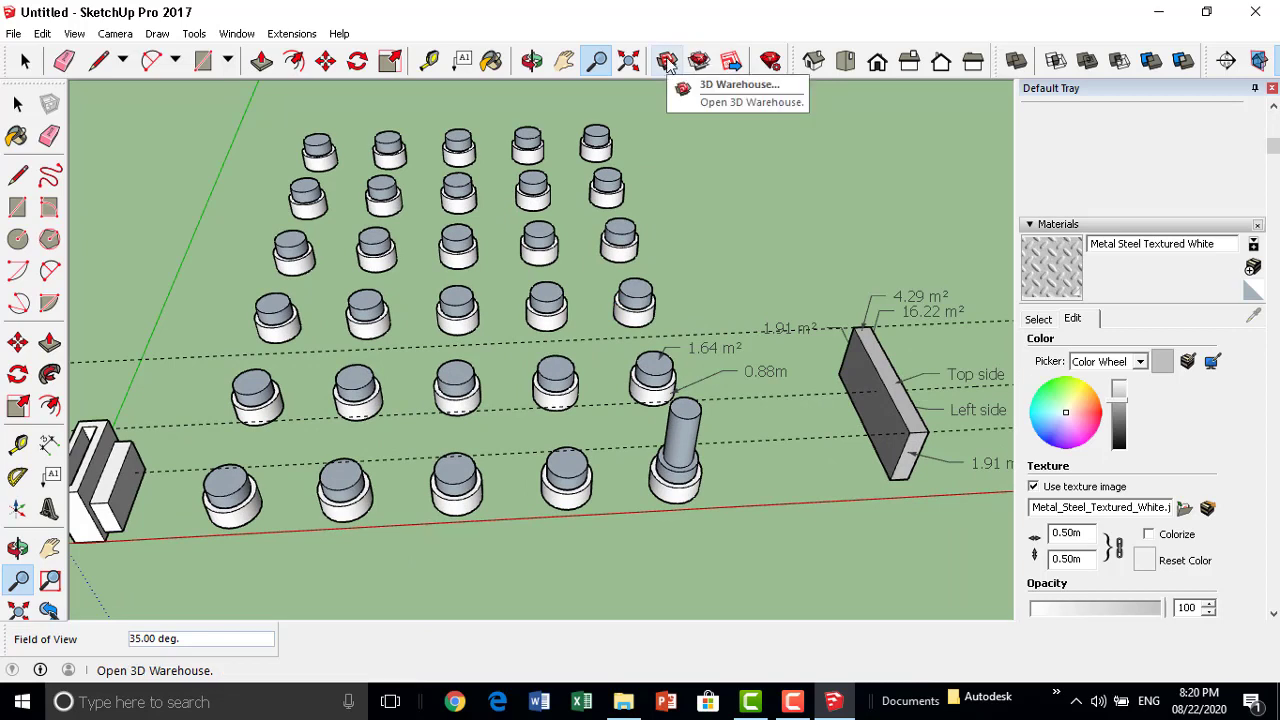
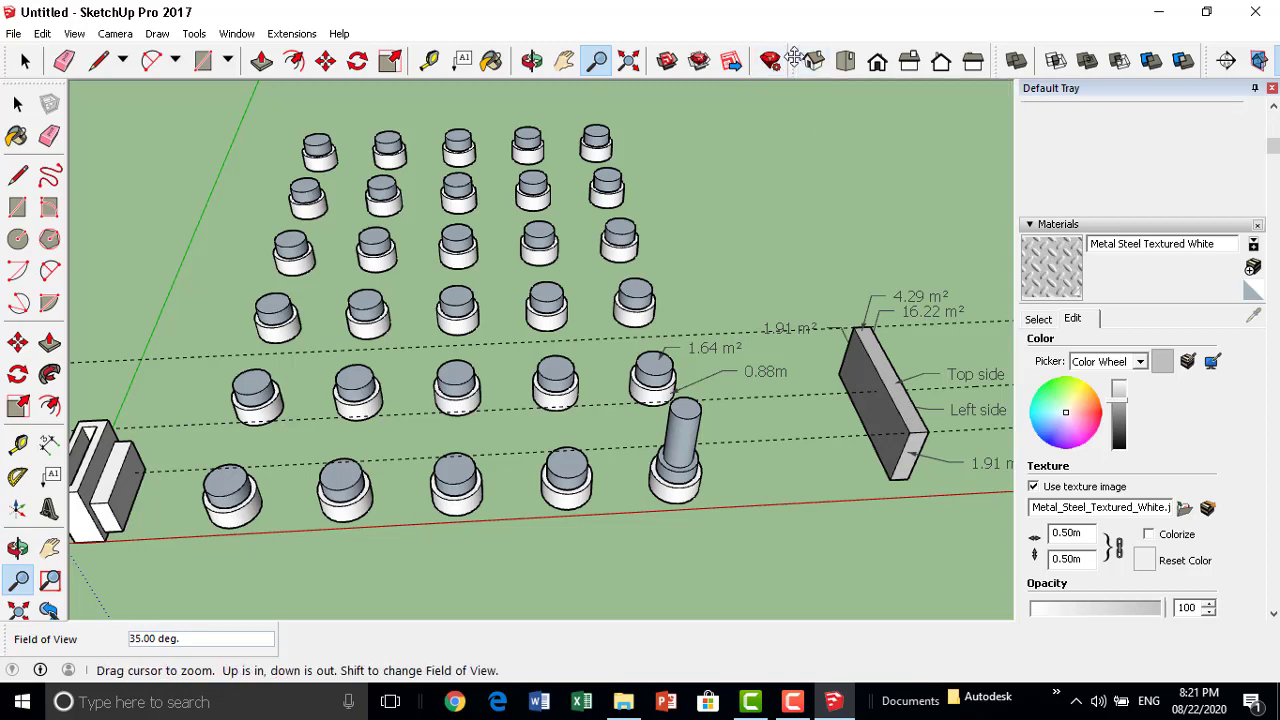
Float the Views toolbar, cycle through Iso, Top, Front, Right, Back and Left, then re-dock it.
{"action": "left_click_drag", "start_coordinate": [793, 58], "coordinate": [792, 136]}
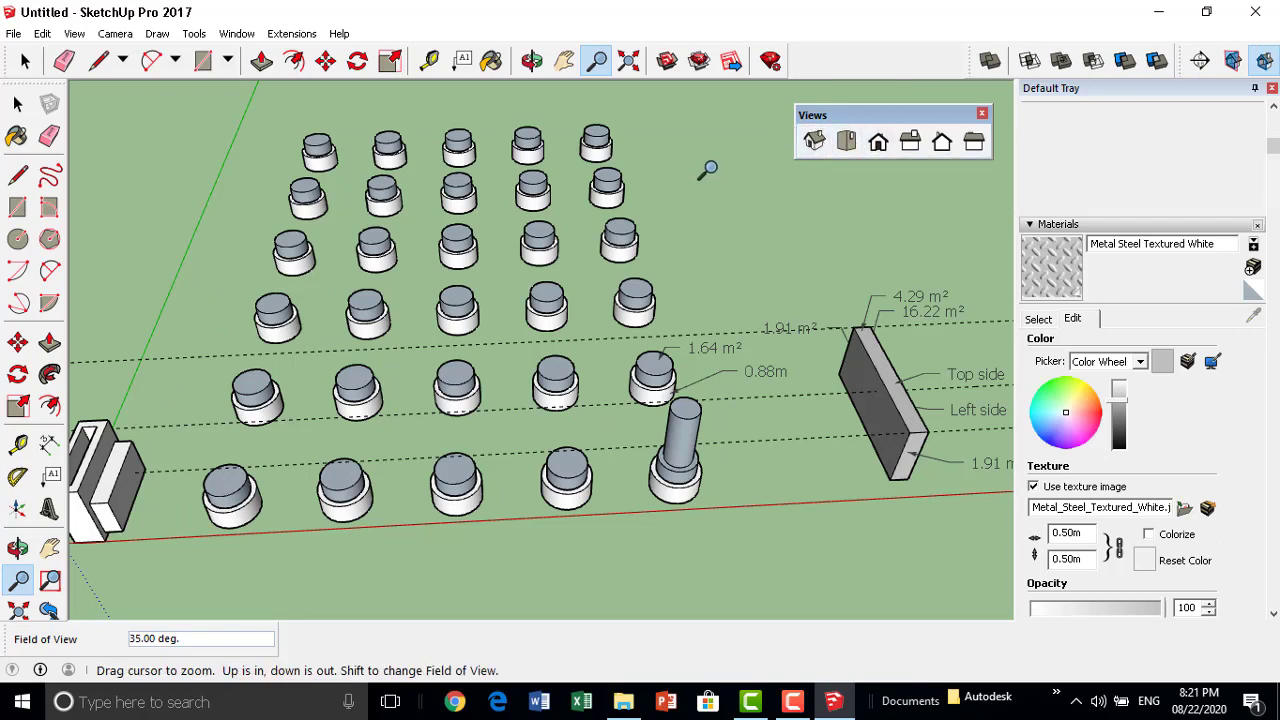
{"action": "left_click", "coordinate": [818, 140]}
{"action": "scroll", "coordinate": [528, 120], "scroll_direction": "down", "scroll_amount": 2}
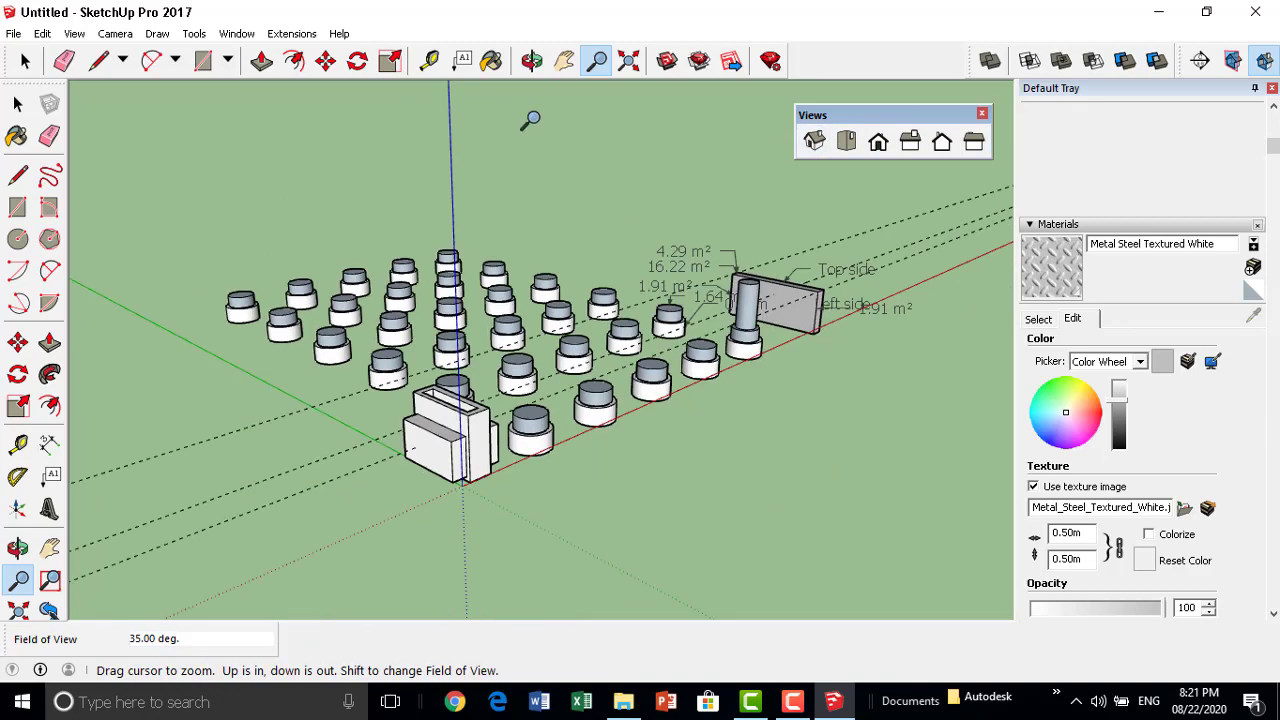
{"action": "scroll", "coordinate": [533, 347], "scroll_direction": "up", "scroll_amount": 1}
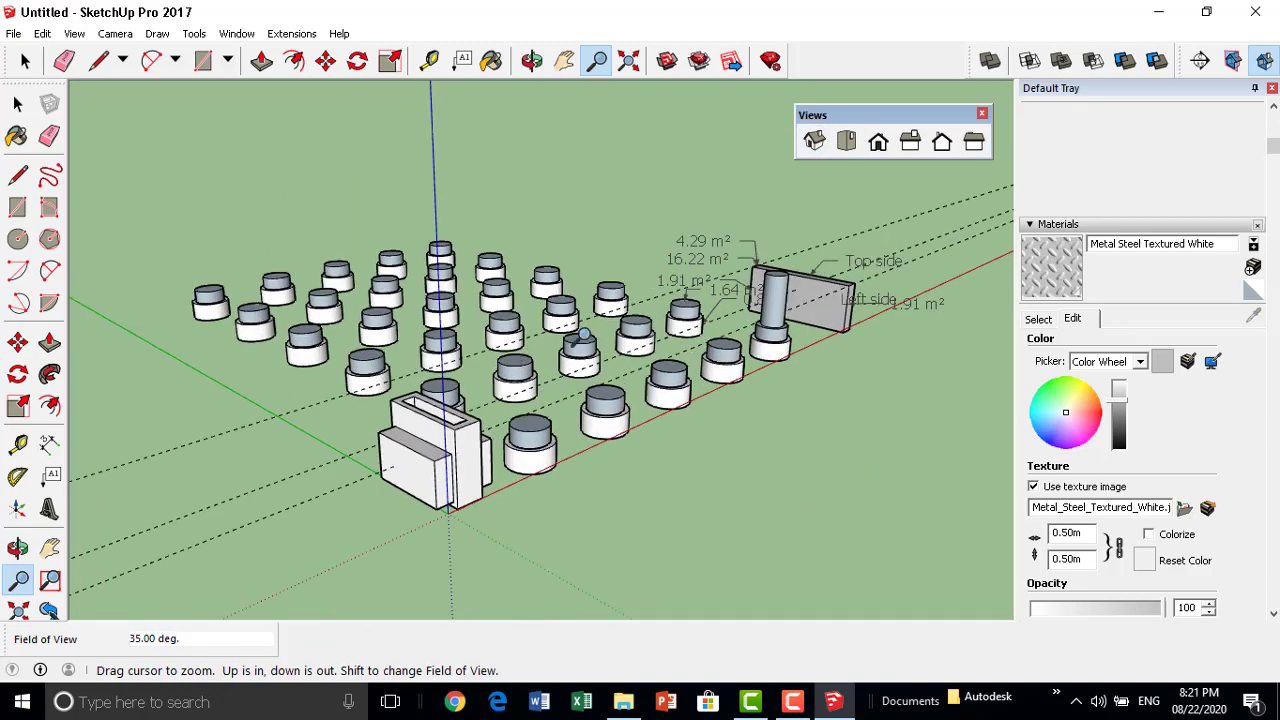
{"action": "left_click", "coordinate": [847, 142]}
{"action": "scroll", "coordinate": [565, 390], "scroll_direction": "down", "scroll_amount": 1}
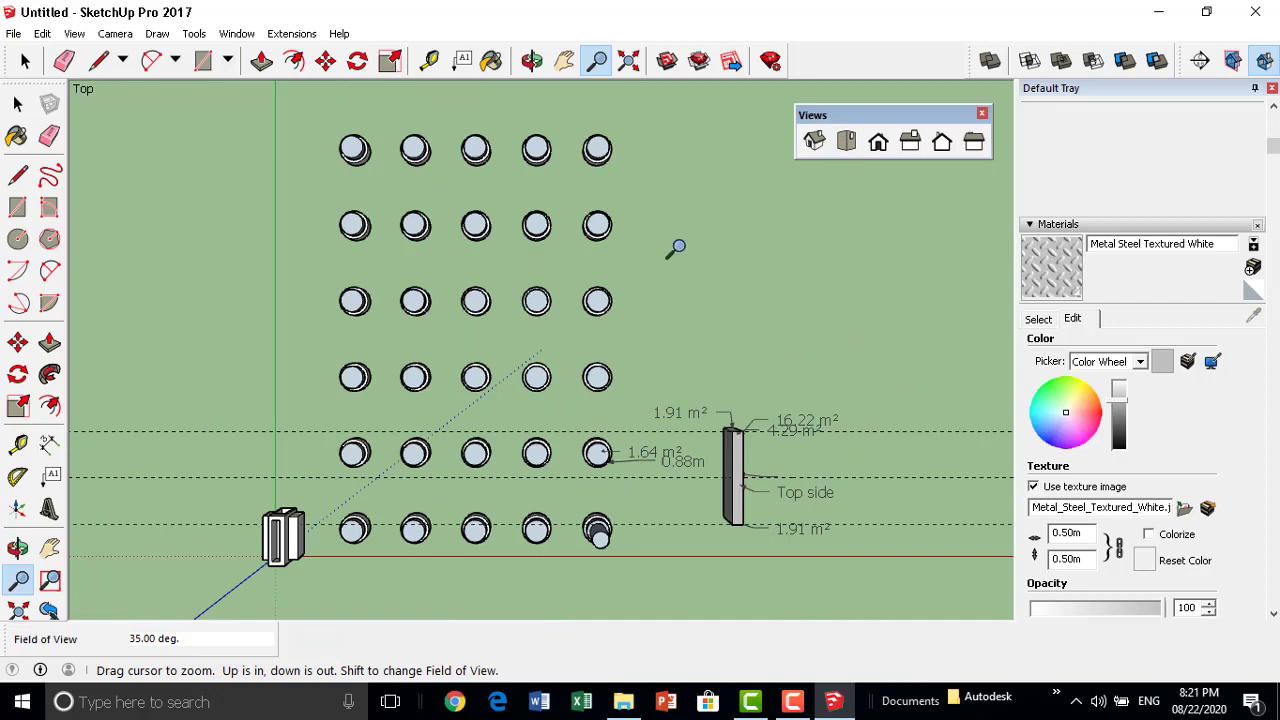
{"action": "left_click", "coordinate": [877, 142]}
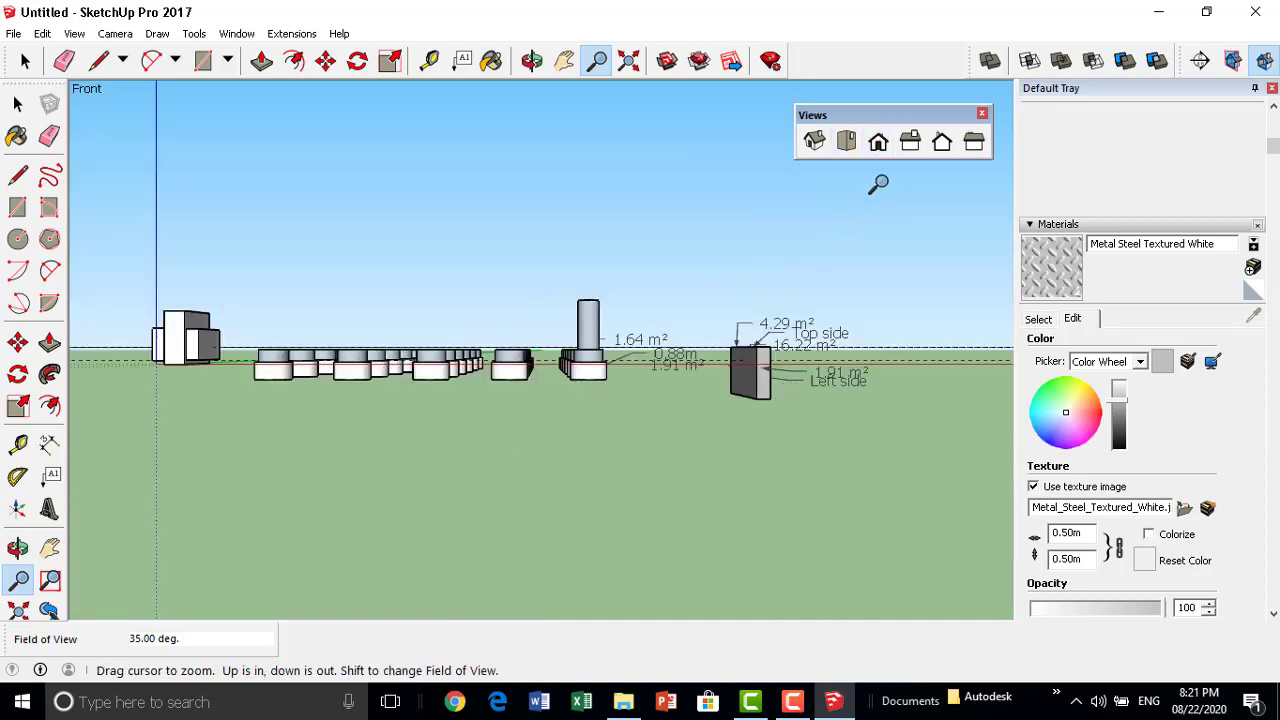
{"action": "left_click", "coordinate": [926, 148]}
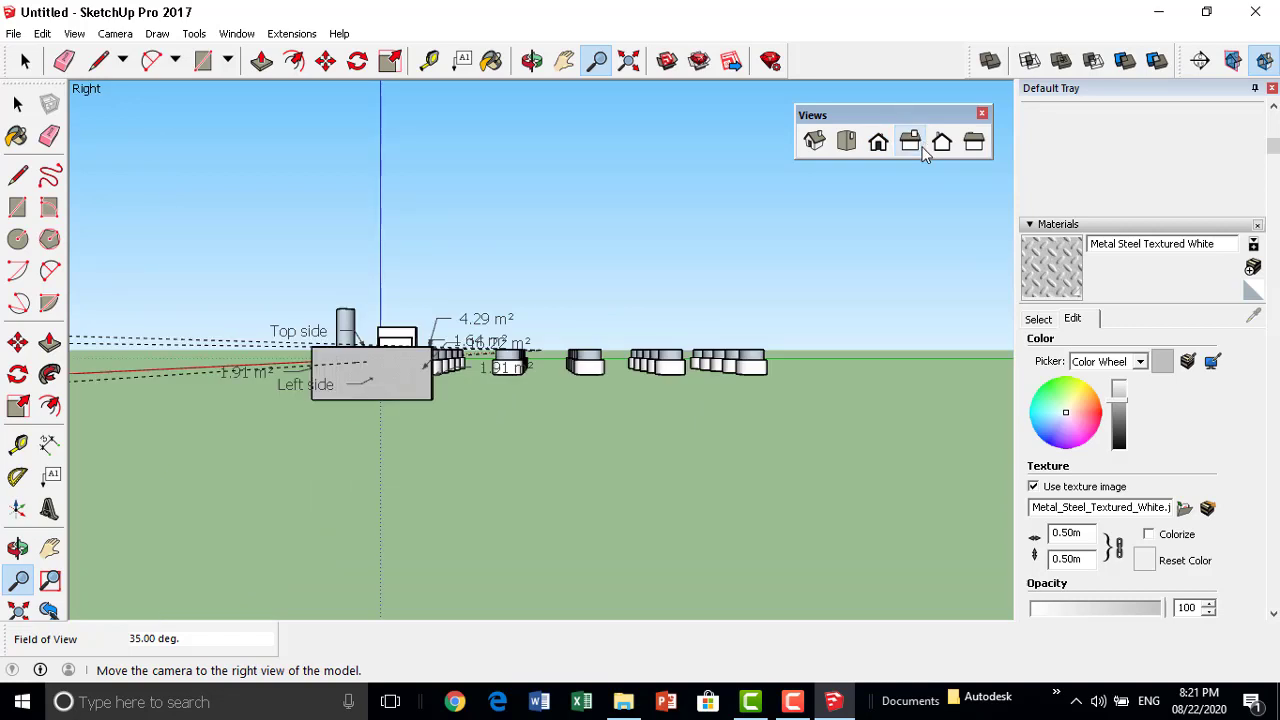
{"action": "left_click", "coordinate": [942, 148]}
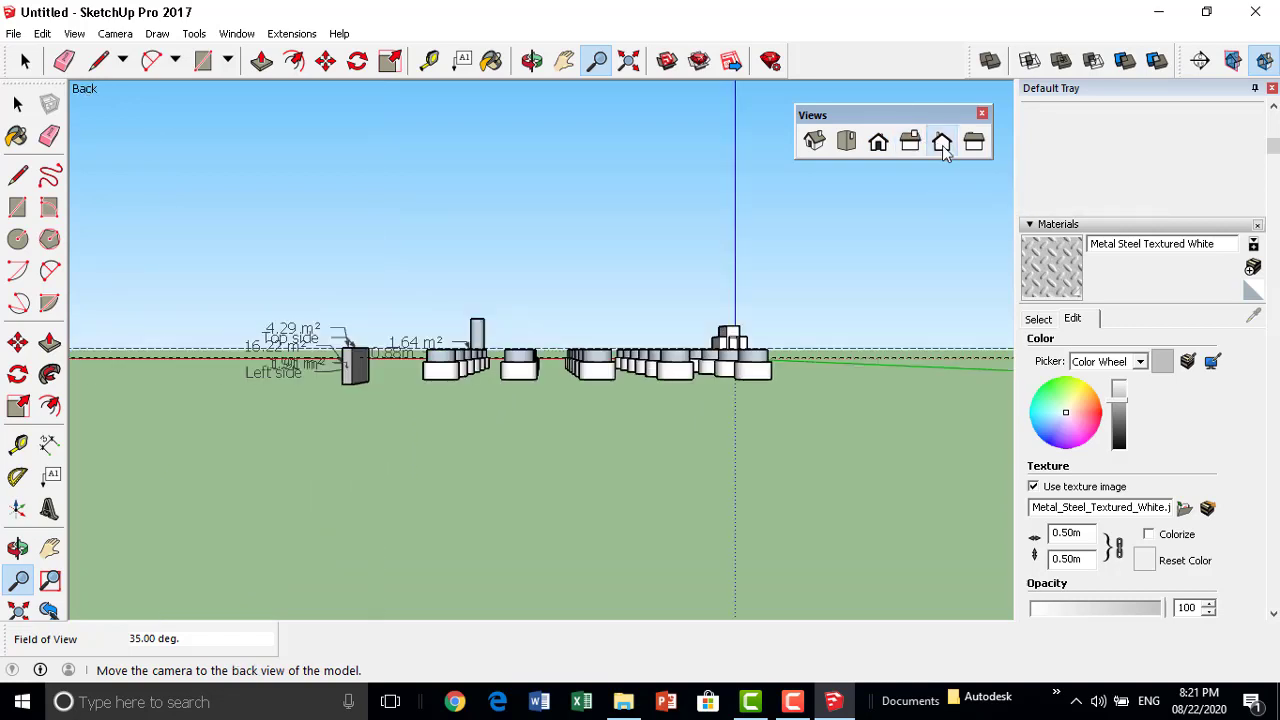
{"action": "left_click", "coordinate": [975, 146]}
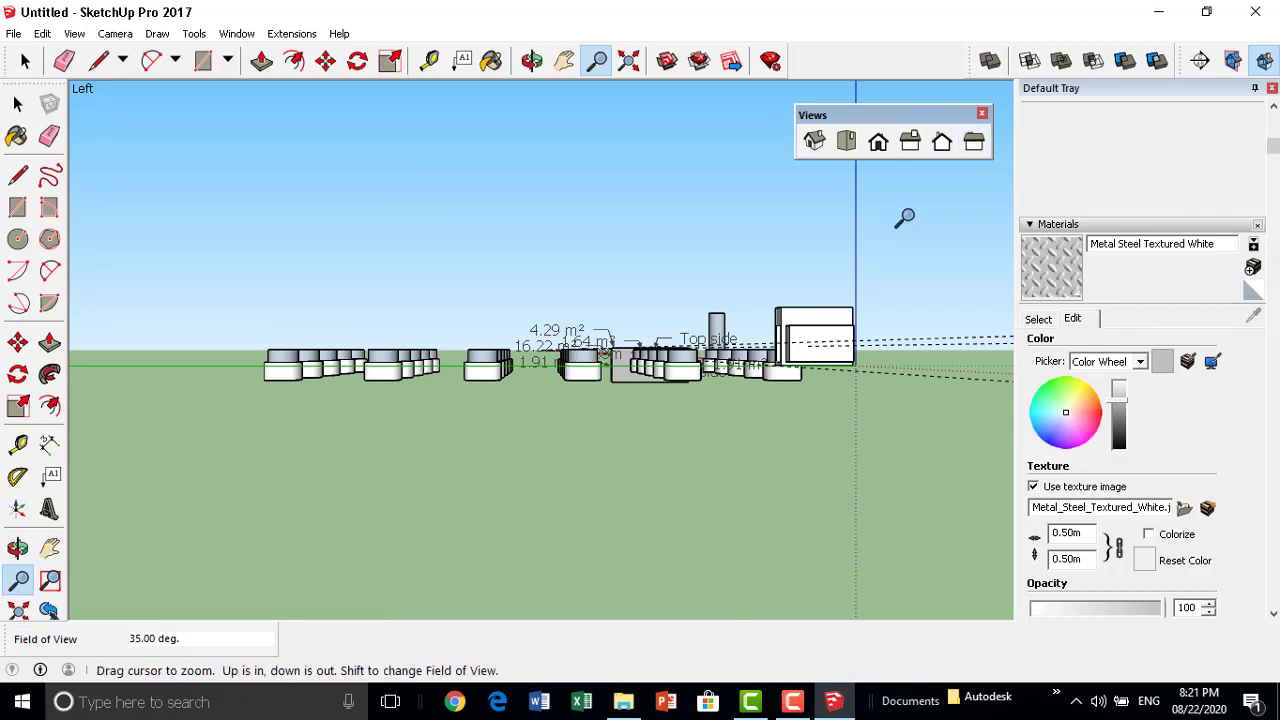
{"action": "left_click_drag", "start_coordinate": [946, 116], "coordinate": [905, 60]}
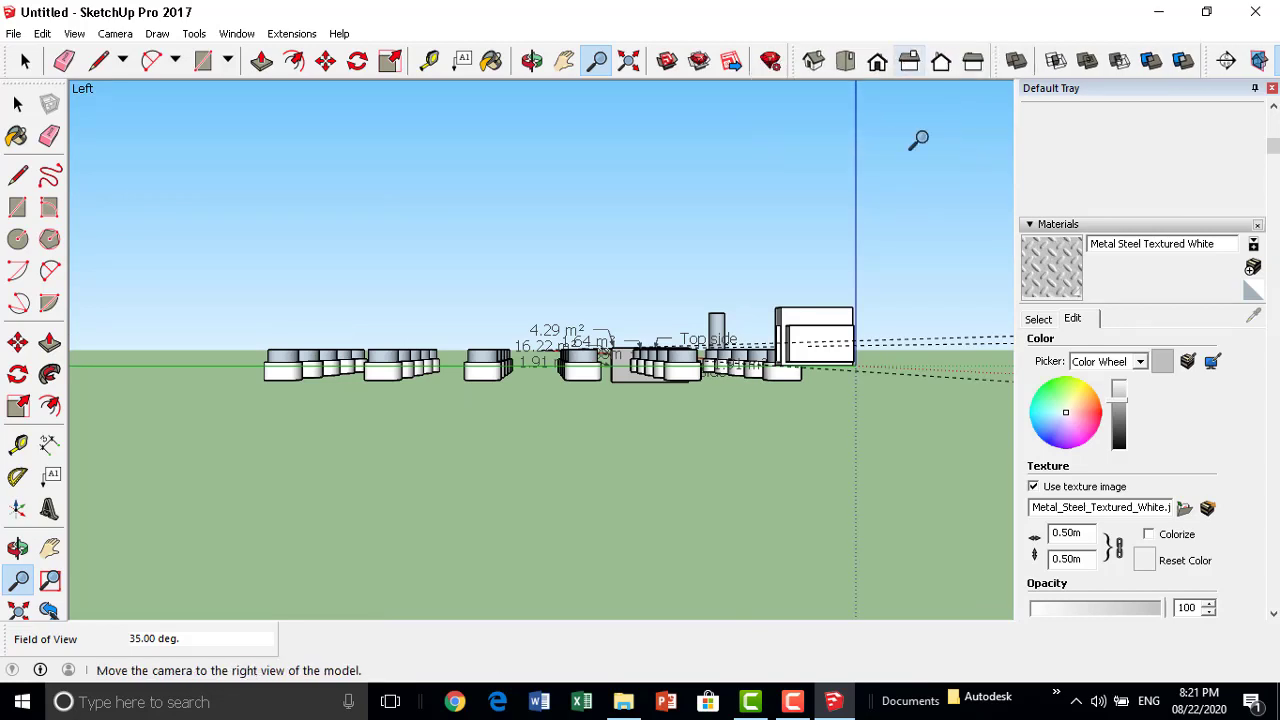
Float the Solid Tools toolbar over the model and orbit to an elevated perspective.
{"action": "left_click_drag", "start_coordinate": [1005, 62], "coordinate": [780, 160]}
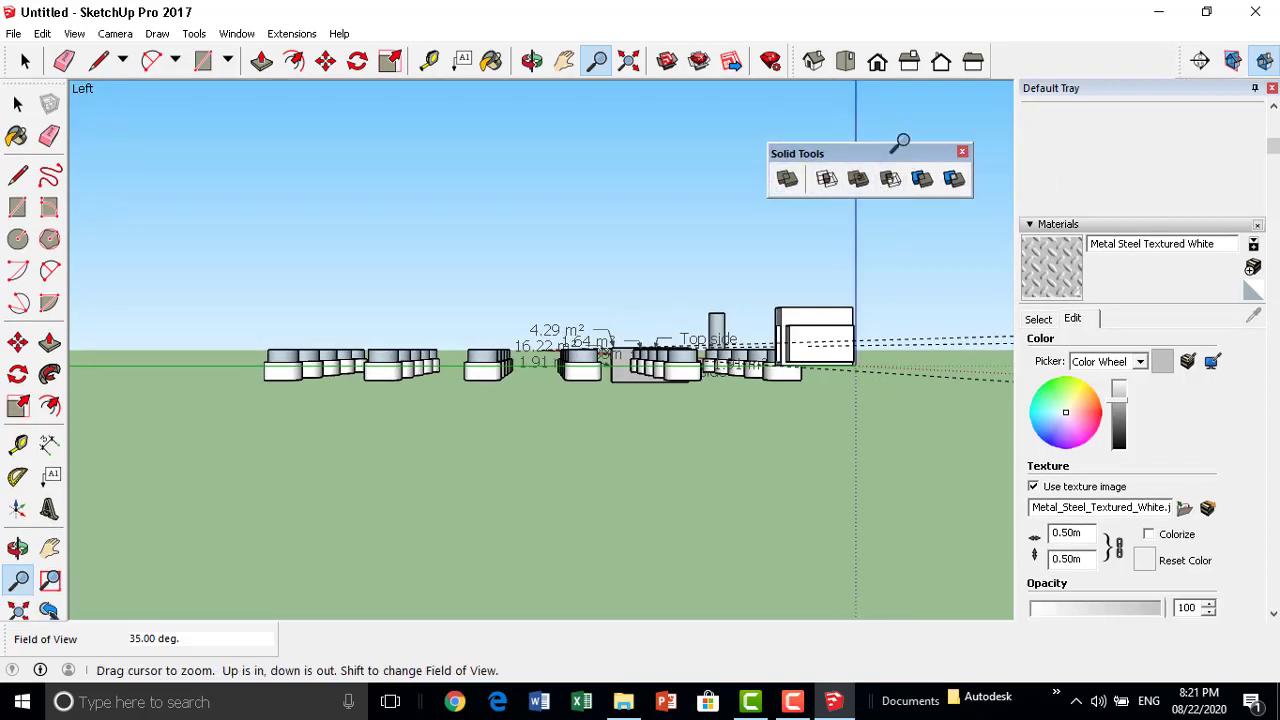
{"action": "left_click_drag", "start_coordinate": [908, 153], "coordinate": [934, 115]}
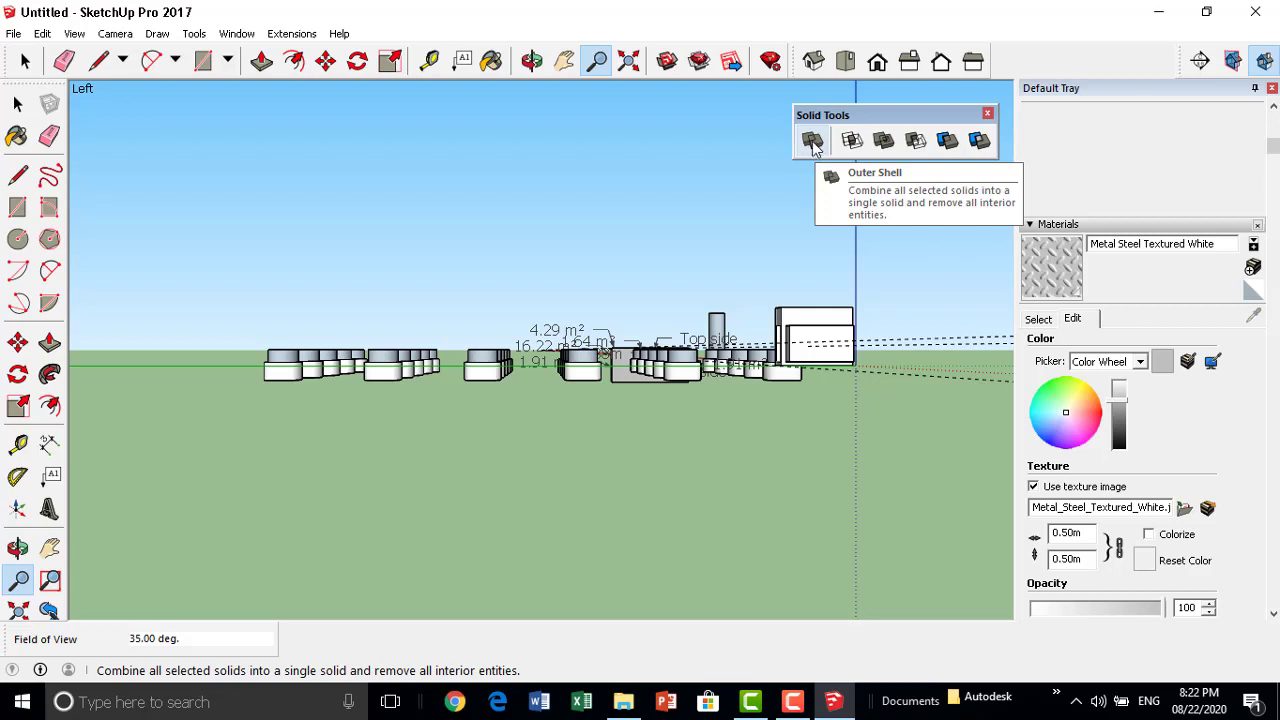
{"action": "mouse_move", "coordinate": [480, 323]}
{"action": "middle_mouse_down"}
{"action": "mouse_move", "coordinate": [474, 297]}
{"action": "mouse_move", "coordinate": [700, 437]}
{"action": "mouse_move", "coordinate": [557, 412]}
{"action": "middle_mouse_up"}
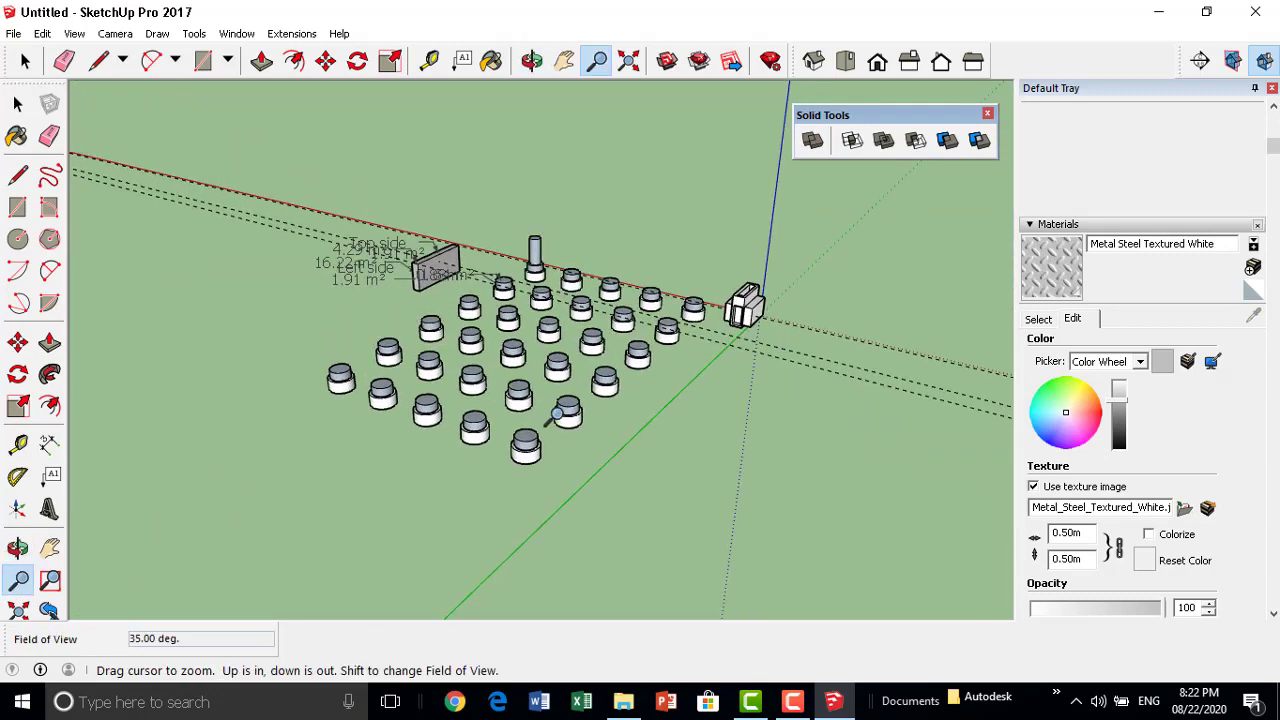
Copy the front cylinder so the copy partly overlaps the original.
{"action": "scroll", "coordinate": [557, 412], "scroll_direction": "up", "scroll_amount": 3}
{"action": "scroll", "coordinate": [507, 392], "scroll_direction": "up", "scroll_amount": 3}
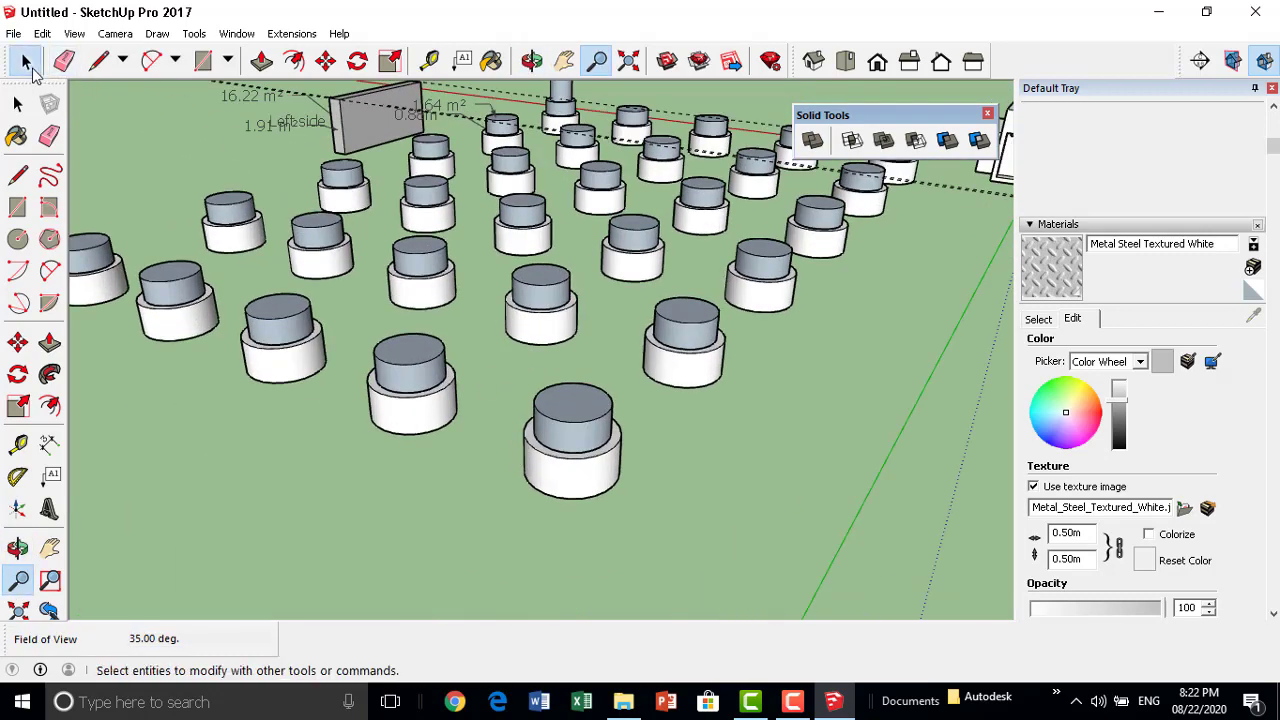
{"action": "left_click", "coordinate": [25, 61]}
{"action": "left_click_drag", "start_coordinate": [465, 539], "coordinate": [465, 539]}
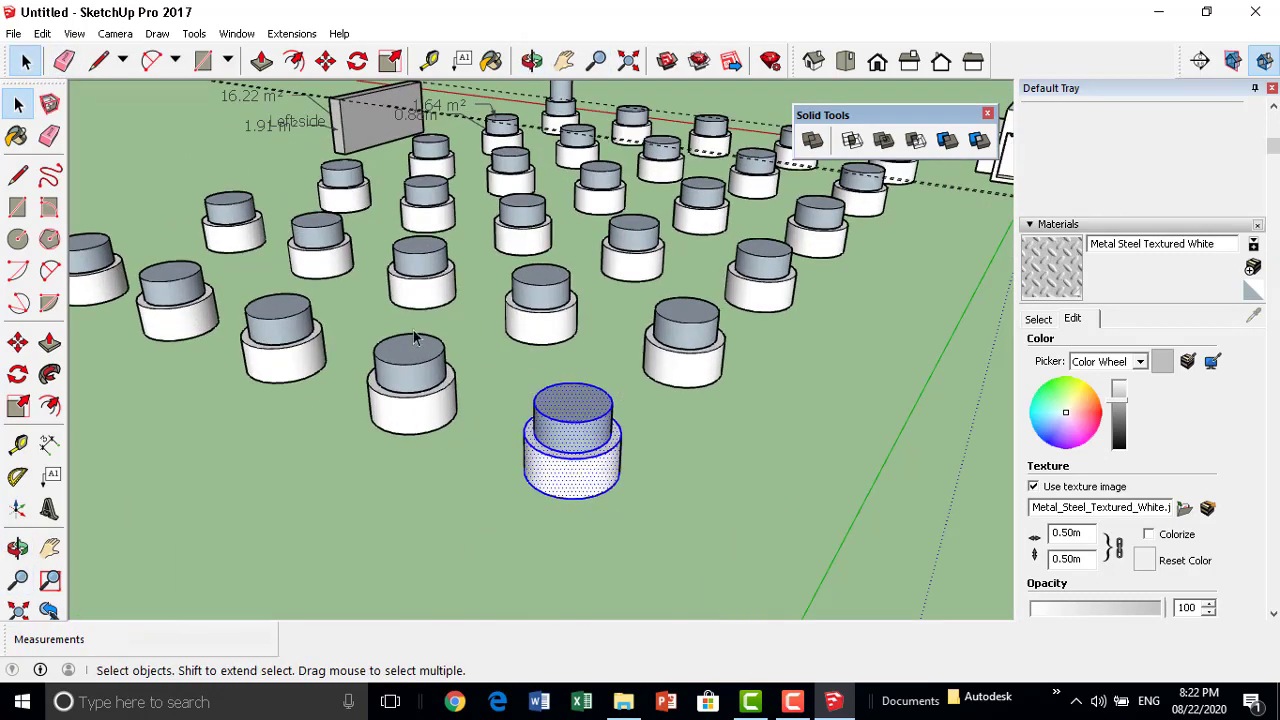
{"action": "left_click", "coordinate": [326, 61]}
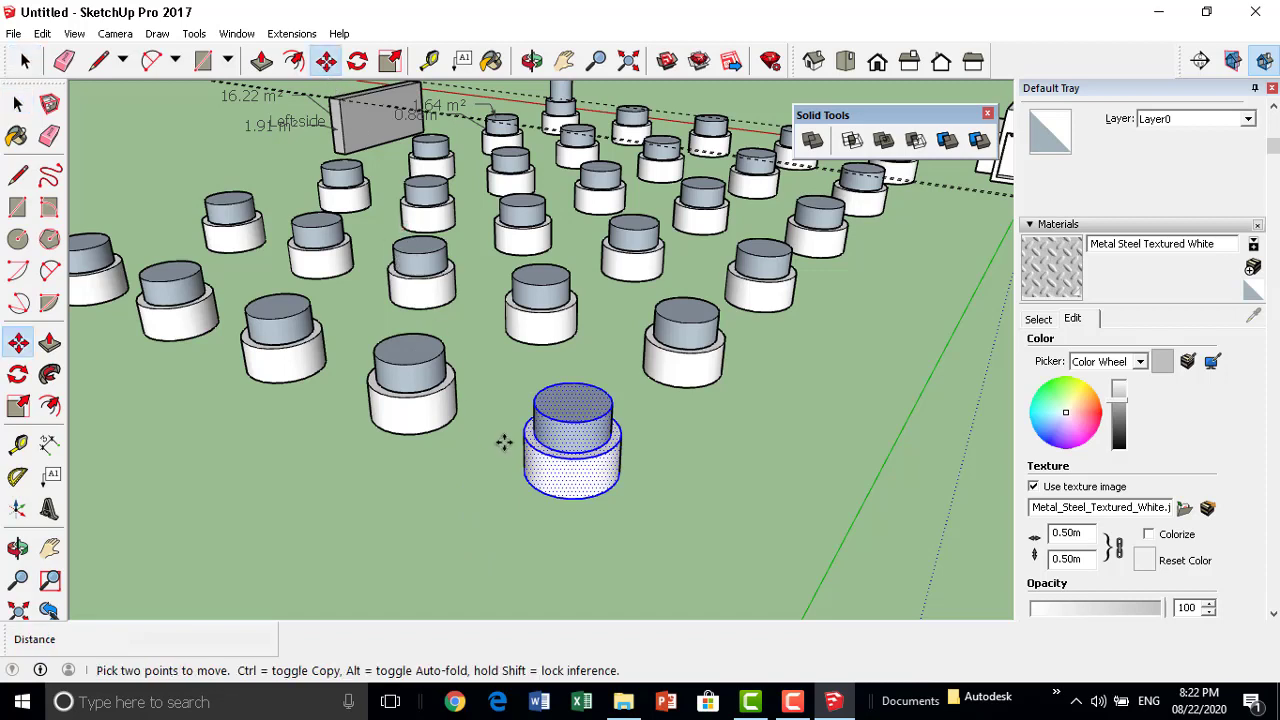
{"action": "left_click", "coordinate": [535, 475]}
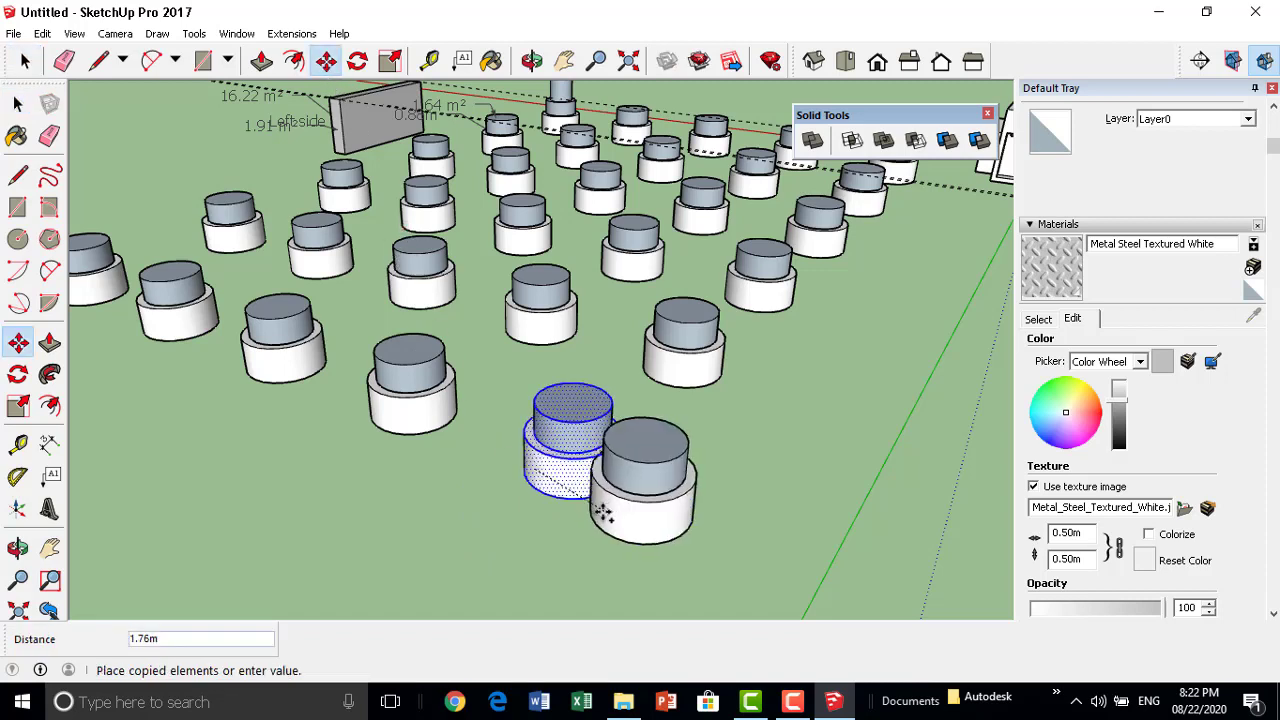
{"action": "left_click", "coordinate": [610, 484]}
Select both cylinders and attempt a Union, dismissing the not-a-solid warning.
{"action": "scroll", "coordinate": [610, 484], "scroll_direction": "up", "scroll_amount": 2}
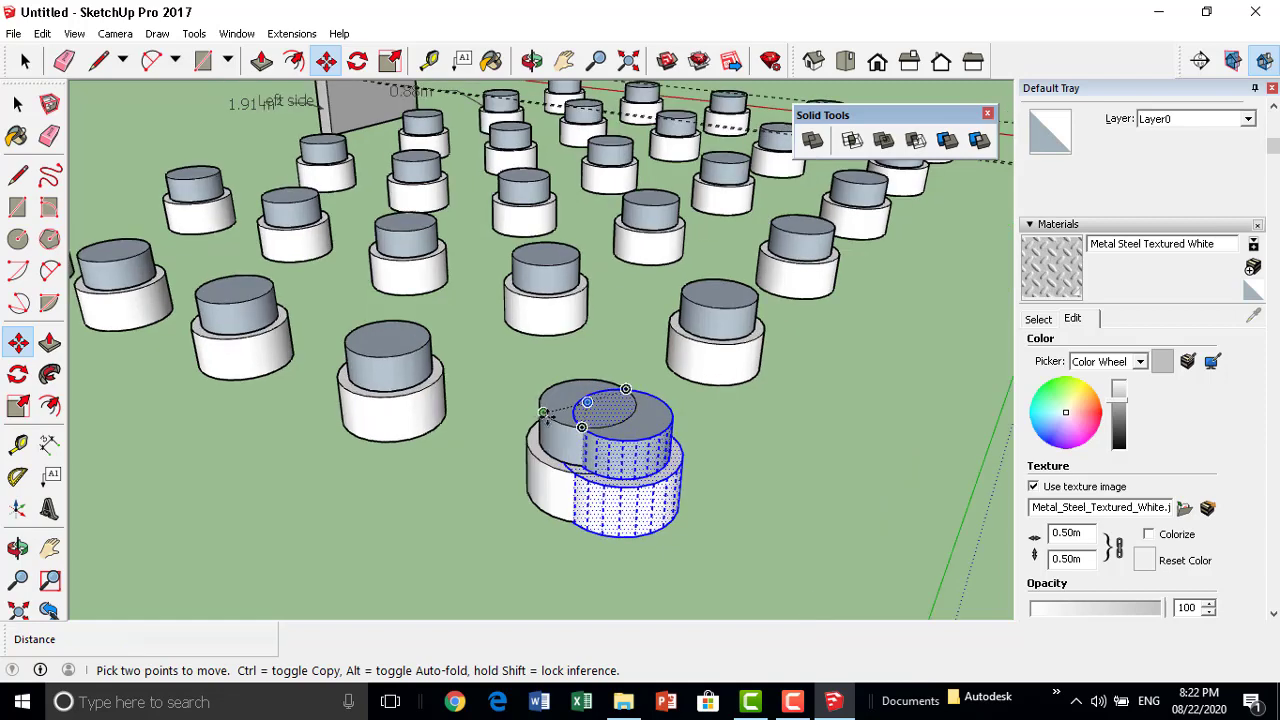
{"action": "scroll", "coordinate": [786, 474], "scroll_direction": "up", "scroll_amount": 2}
{"action": "scroll", "coordinate": [823, 417], "scroll_direction": "up", "scroll_amount": 2}
{"action": "scroll", "coordinate": [745, 345], "scroll_direction": "up", "scroll_amount": 2}
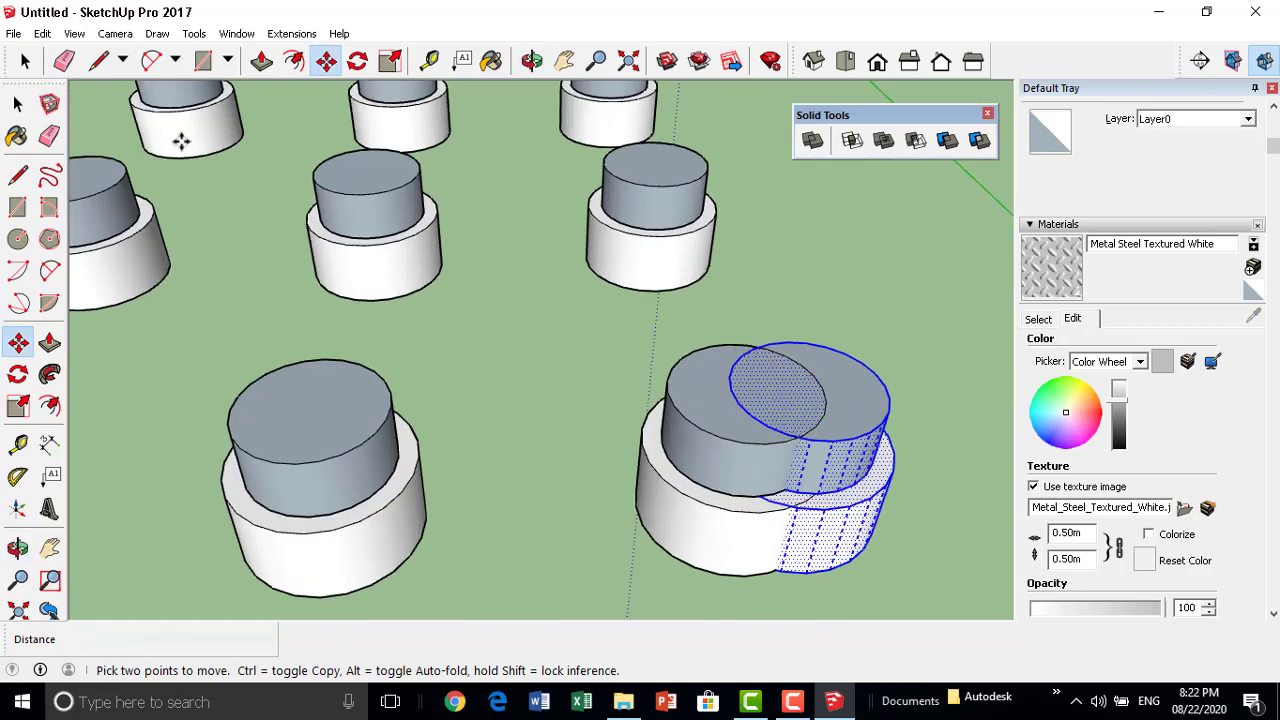
{"action": "left_click", "coordinate": [25, 62]}
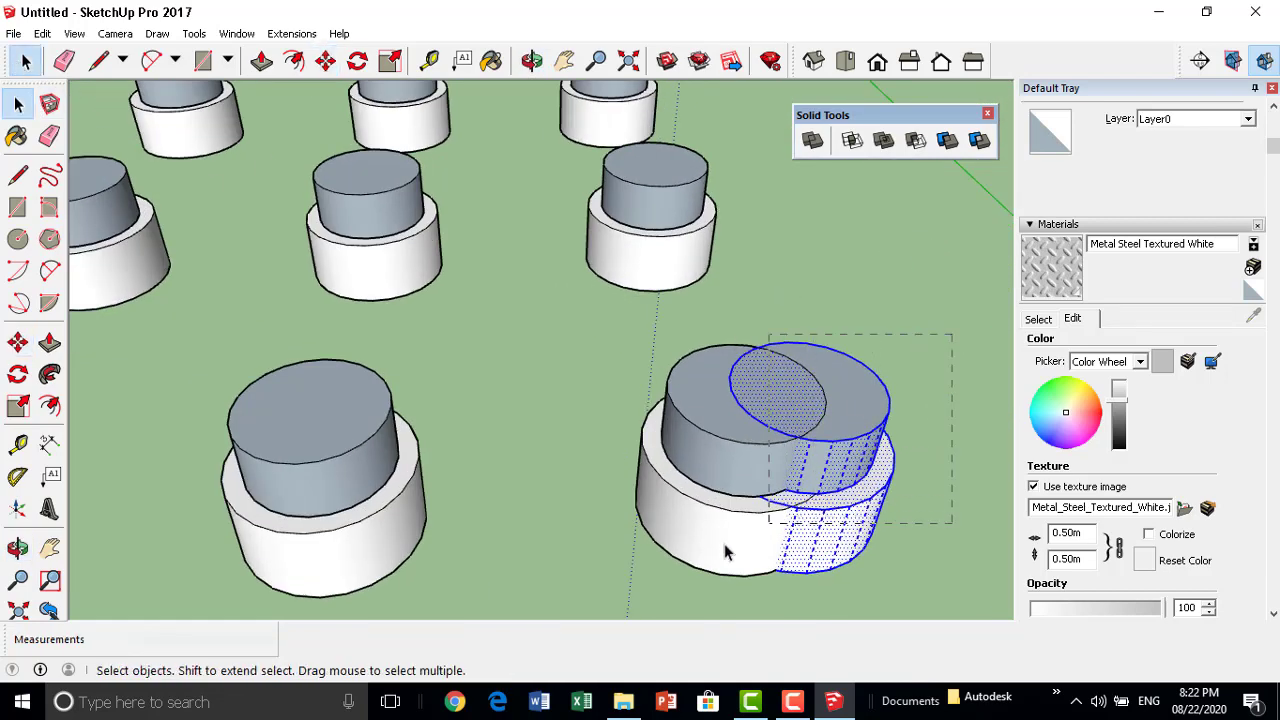
{"action": "left_click_drag", "start_coordinate": [594, 600], "coordinate": [632, 500]}
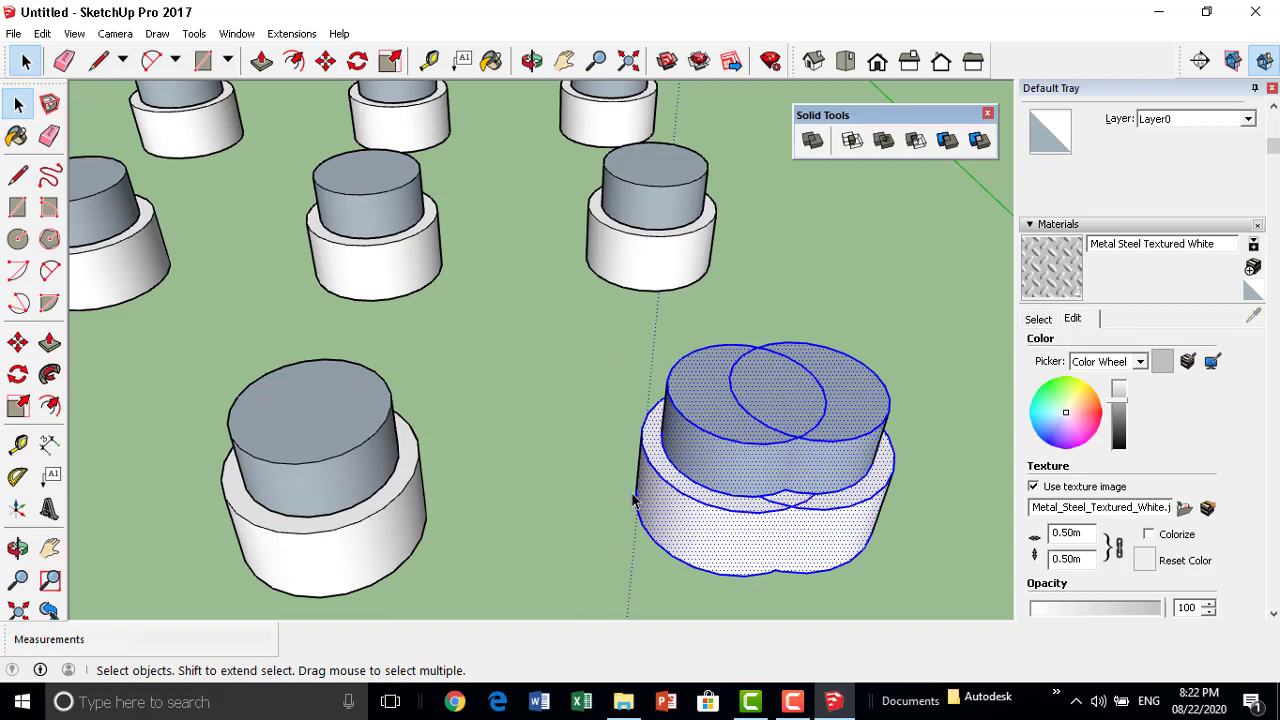
{"action": "left_click", "coordinate": [813, 143]}
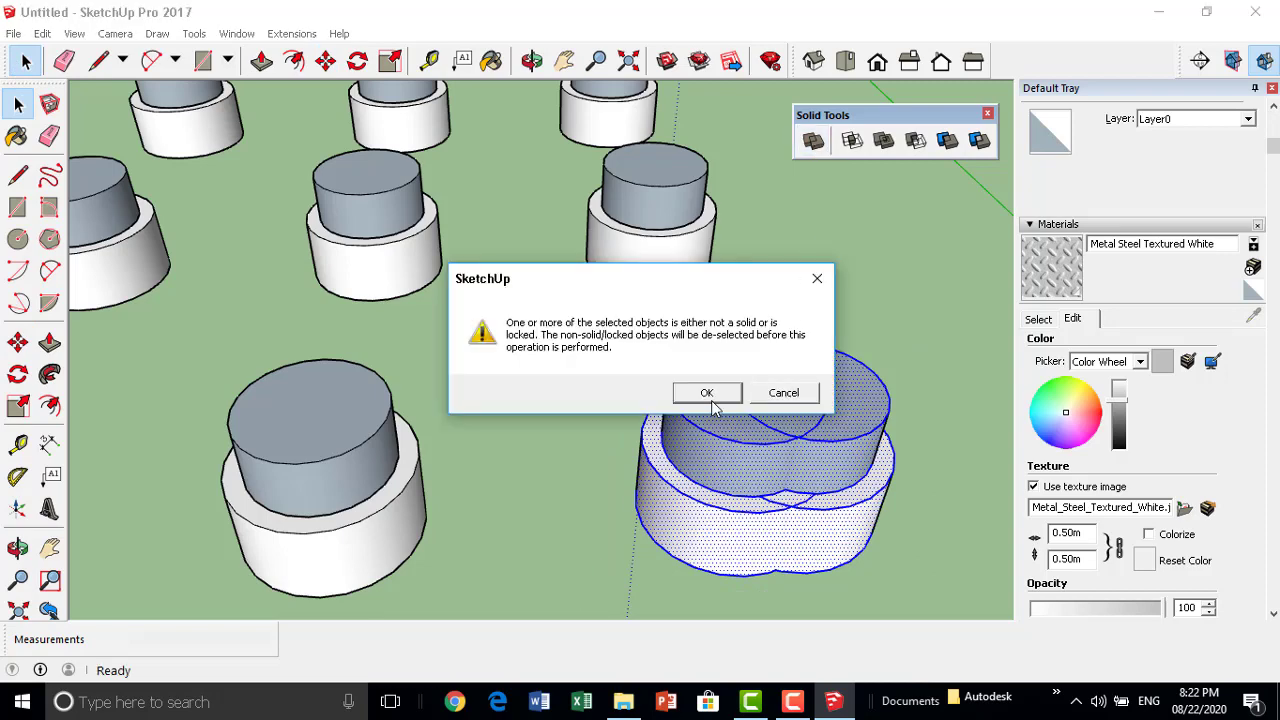
{"action": "left_click", "coordinate": [713, 403]}
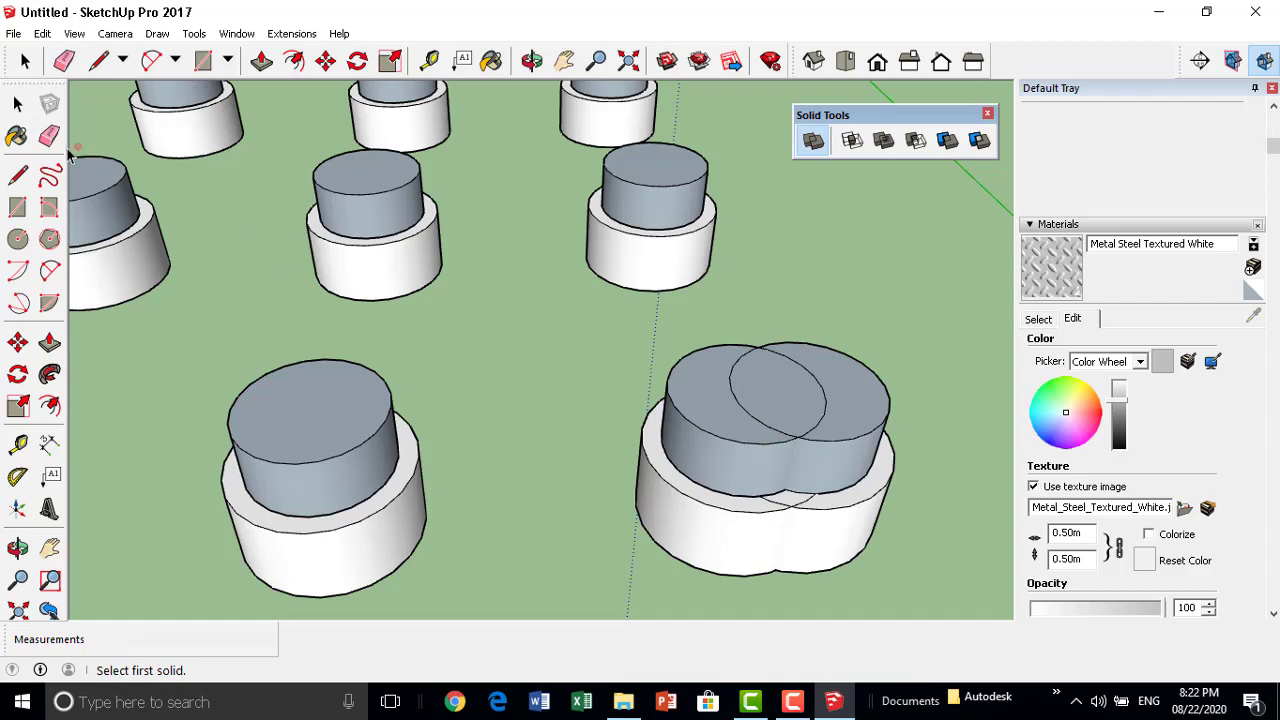
{"action": "left_click", "coordinate": [17, 104]}
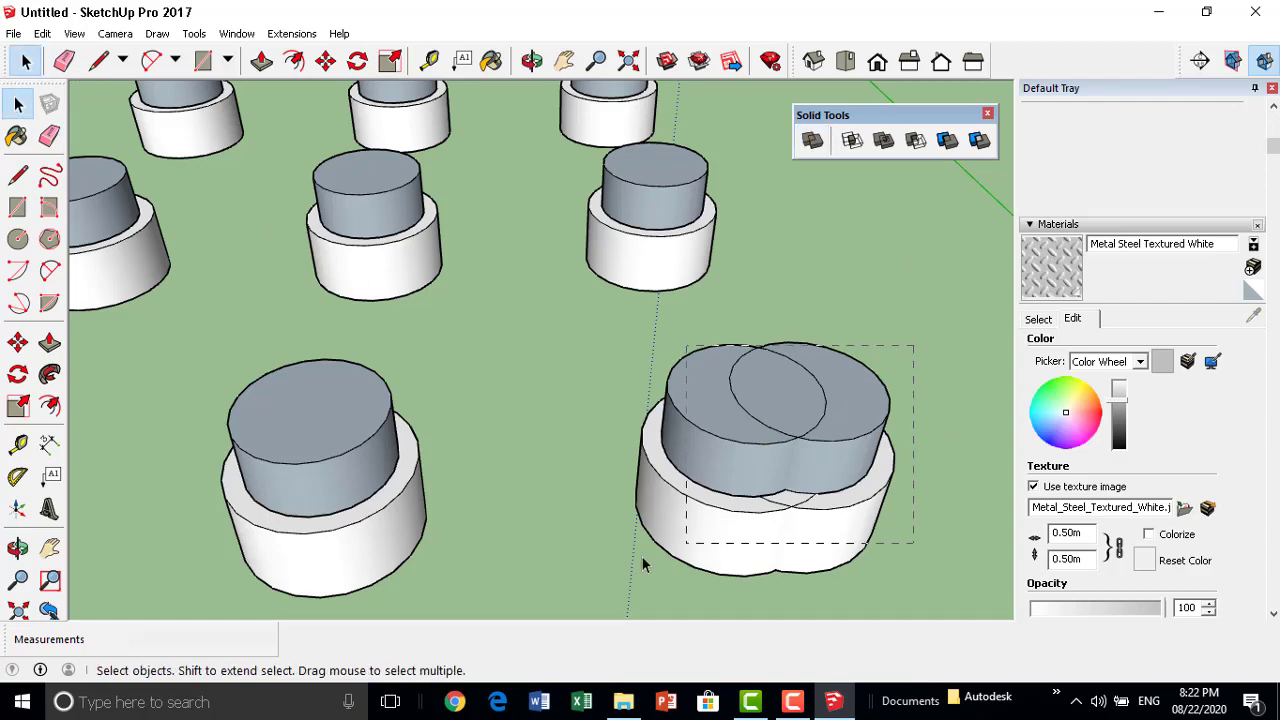
{"action": "left_click_drag", "start_coordinate": [642, 557], "coordinate": [634, 565]}
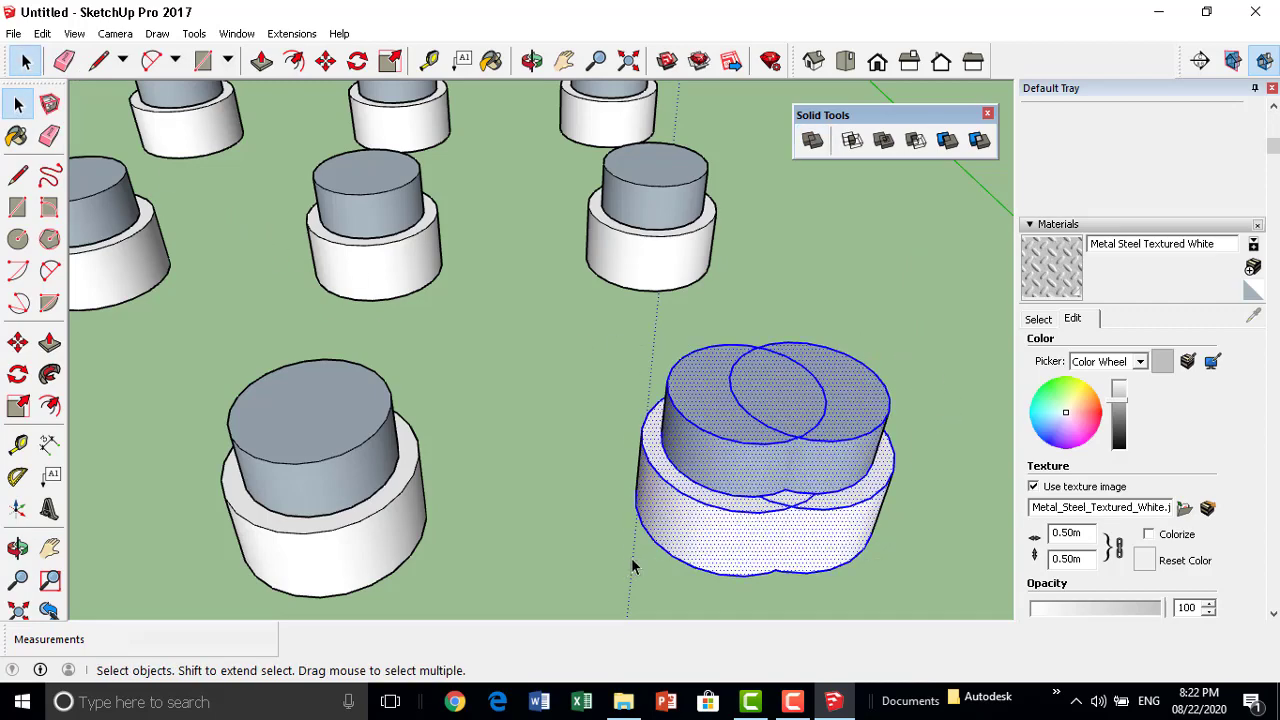
{"action": "left_click", "coordinate": [851, 141]}
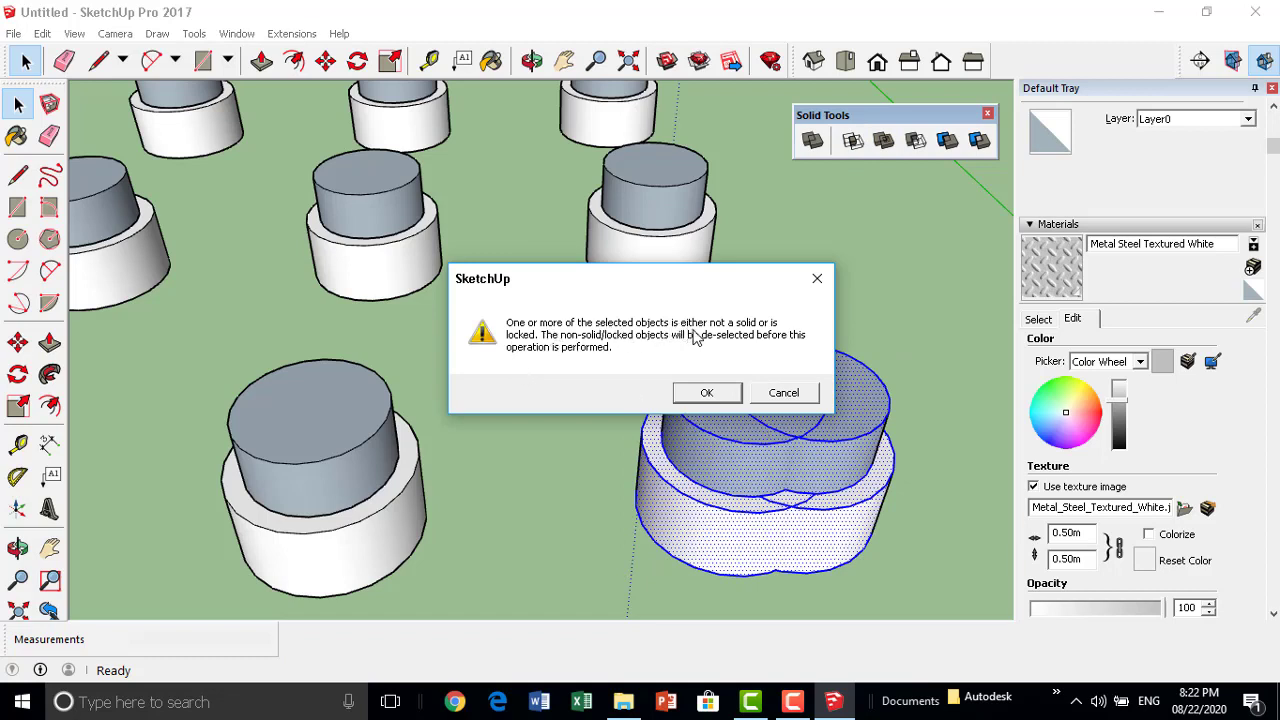
{"action": "left_click", "coordinate": [817, 279]}
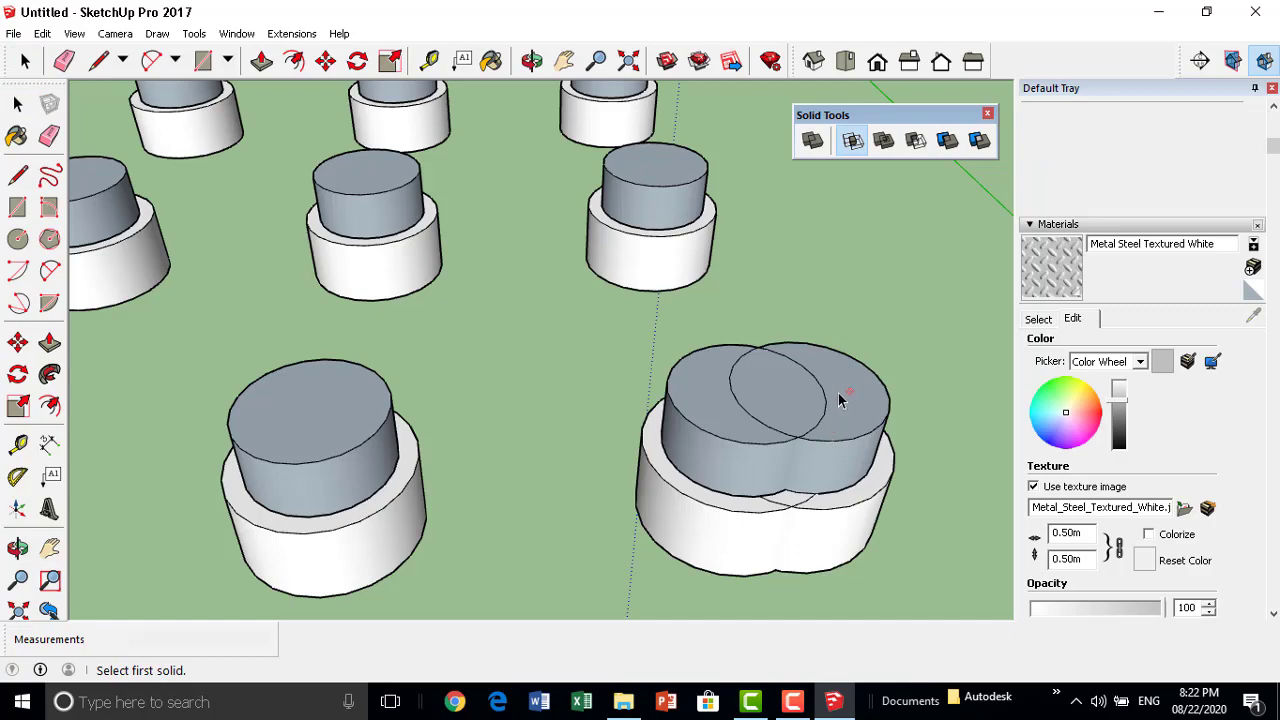
{"action": "left_click", "coordinate": [17, 104]}
{"action": "mouse_move", "coordinate": [820, 514]}
{"action": "middle_mouse_down"}
{"action": "mouse_move", "coordinate": [758, 290]}
{"action": "mouse_move", "coordinate": [743, 366]}
{"action": "mouse_move", "coordinate": [637, 206]}
{"action": "mouse_move", "coordinate": [594, 229]}
{"action": "mouse_move", "coordinate": [677, 473]}
{"action": "mouse_move", "coordinate": [874, 543]}
{"action": "mouse_move", "coordinate": [857, 371]}
{"action": "mouse_move", "coordinate": [49, 136]}
{"action": "middle_mouse_up"}
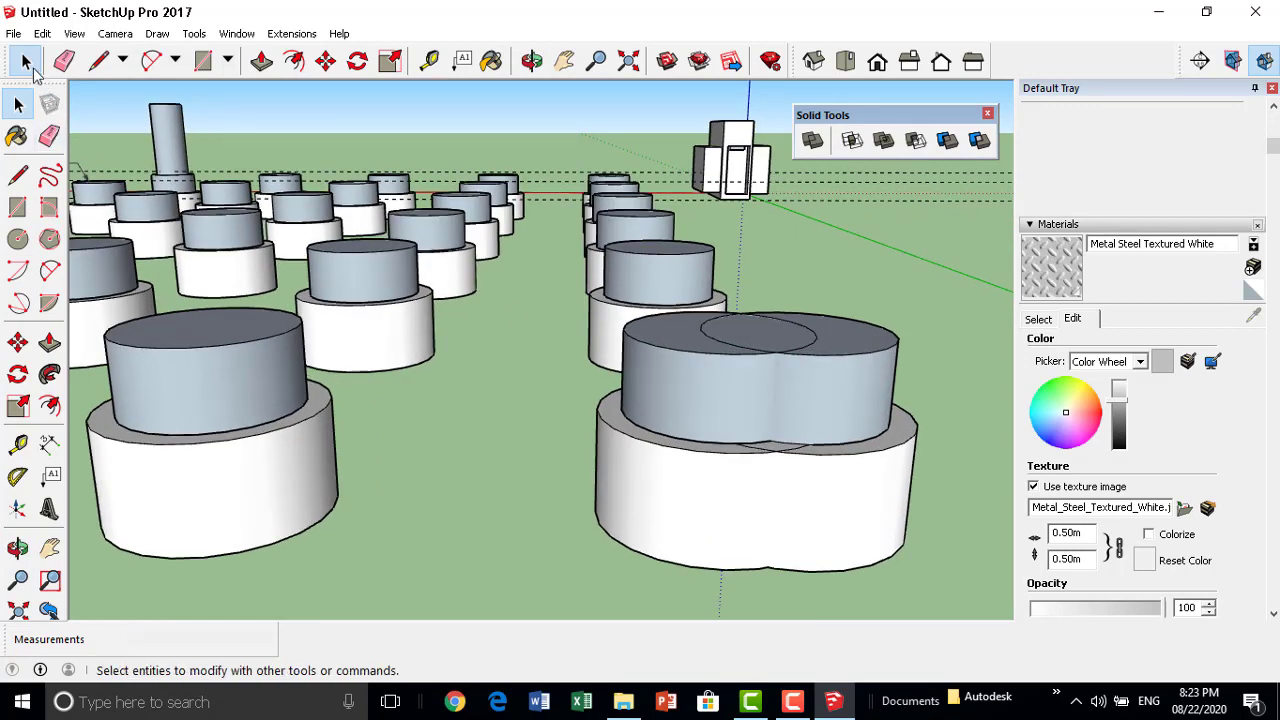
Draw a 2.01m by 1.75m rectangle and push it up about 0.53m into a box.
{"action": "left_click", "coordinate": [27, 65]}
{"action": "scroll", "coordinate": [516, 291], "scroll_direction": "down", "scroll_amount": 3}
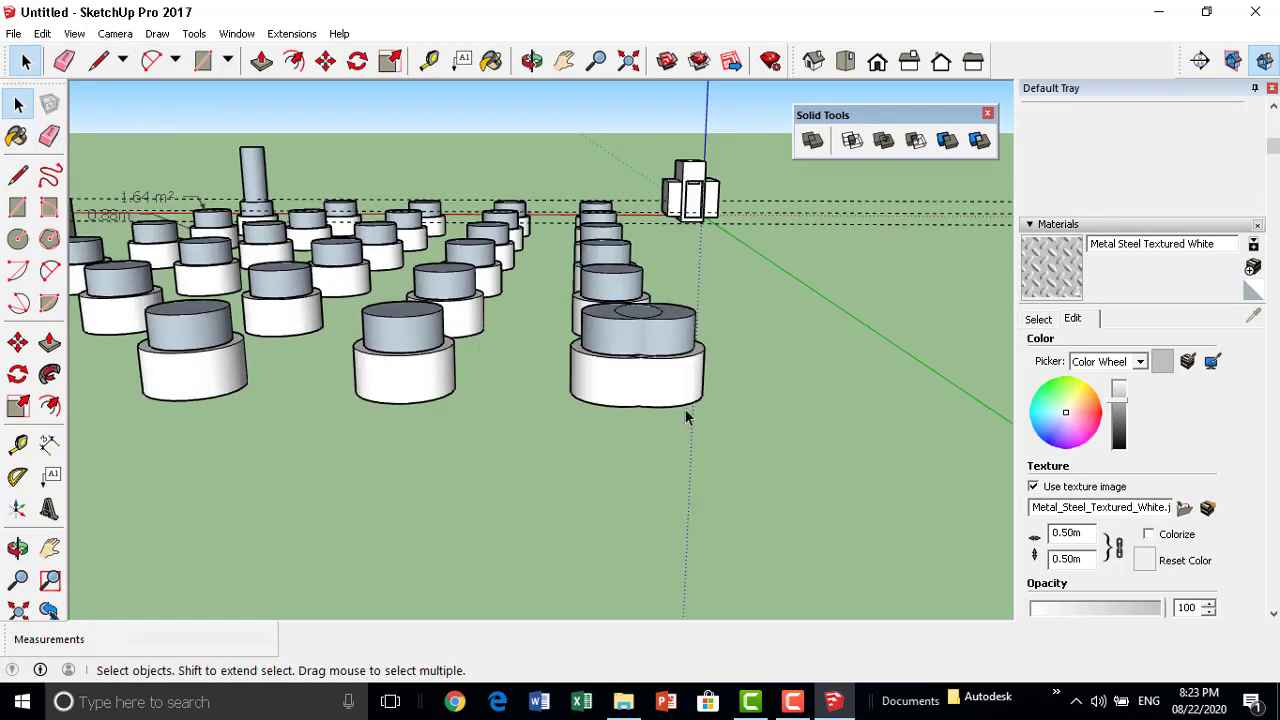
{"action": "mouse_move", "coordinate": [686, 416]}
{"action": "middle_mouse_down"}
{"action": "mouse_move", "coordinate": [569, 451]}
{"action": "mouse_move", "coordinate": [424, 302]}
{"action": "middle_mouse_up"}
{"action": "left_click", "coordinate": [203, 61]}
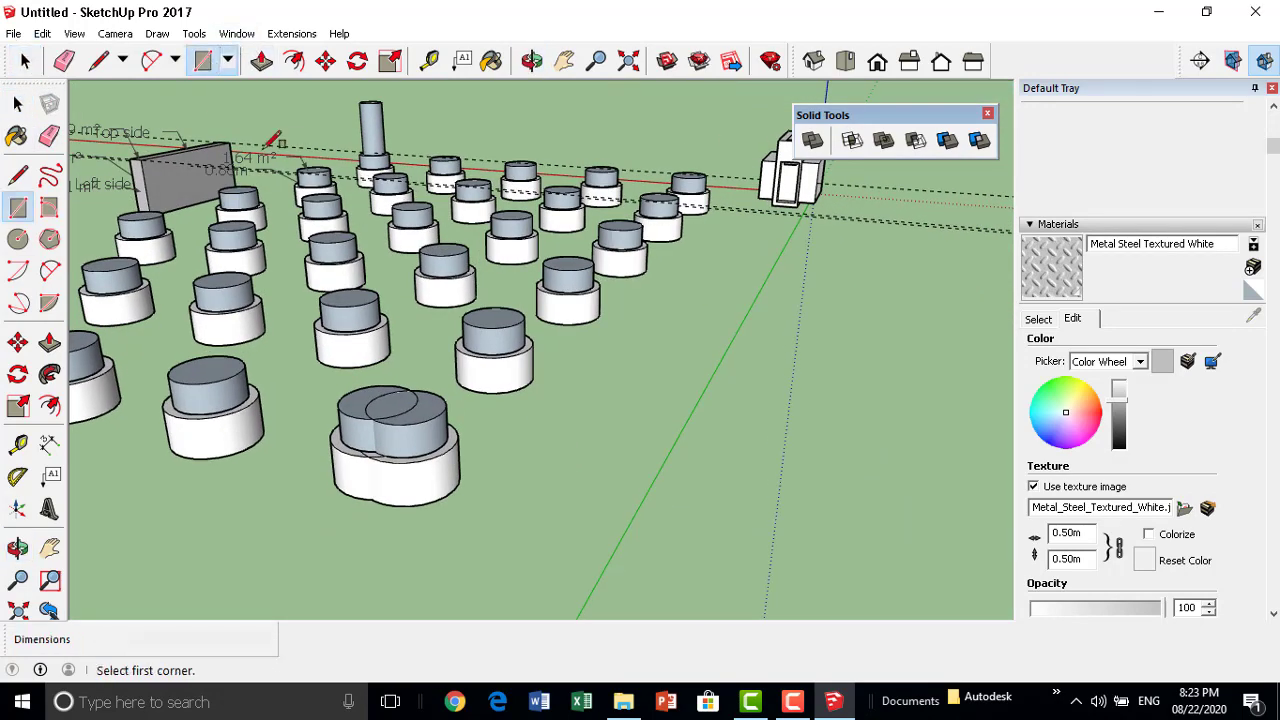
{"action": "left_click", "coordinate": [565, 416]}
{"action": "left_click", "coordinate": [630, 474]}
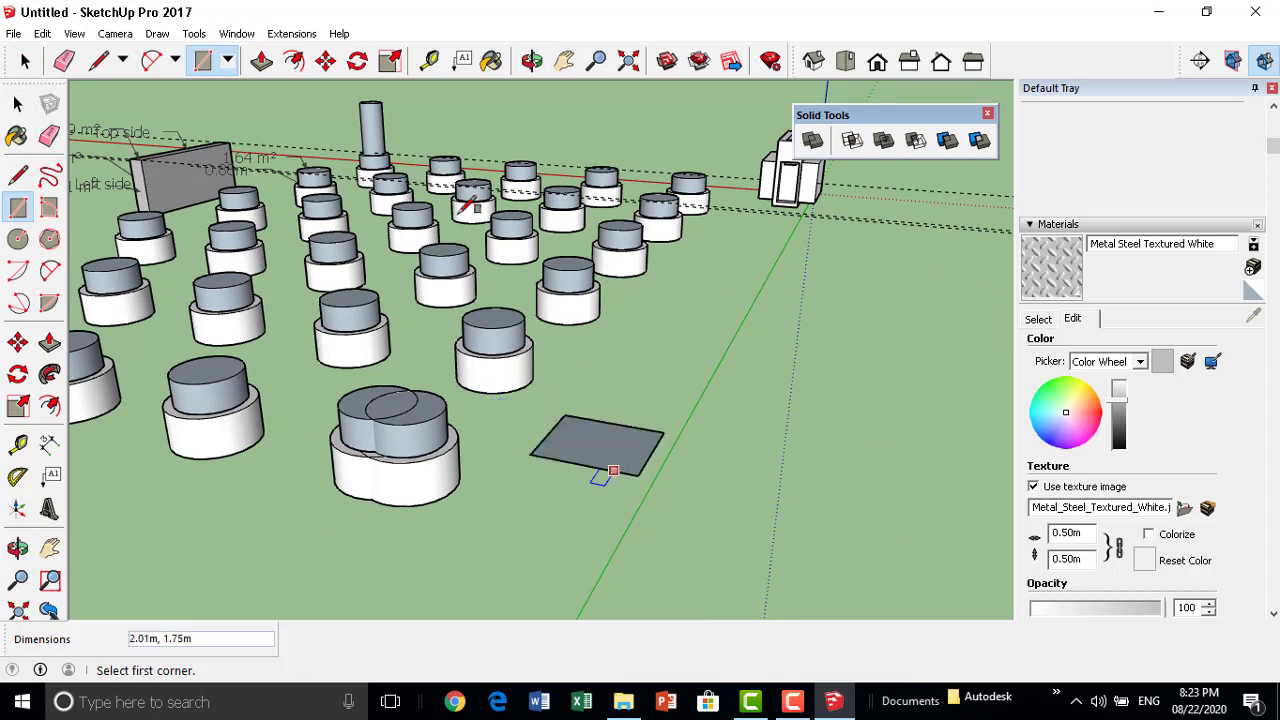
{"action": "left_click", "coordinate": [262, 61]}
{"action": "left_click", "coordinate": [600, 443]}
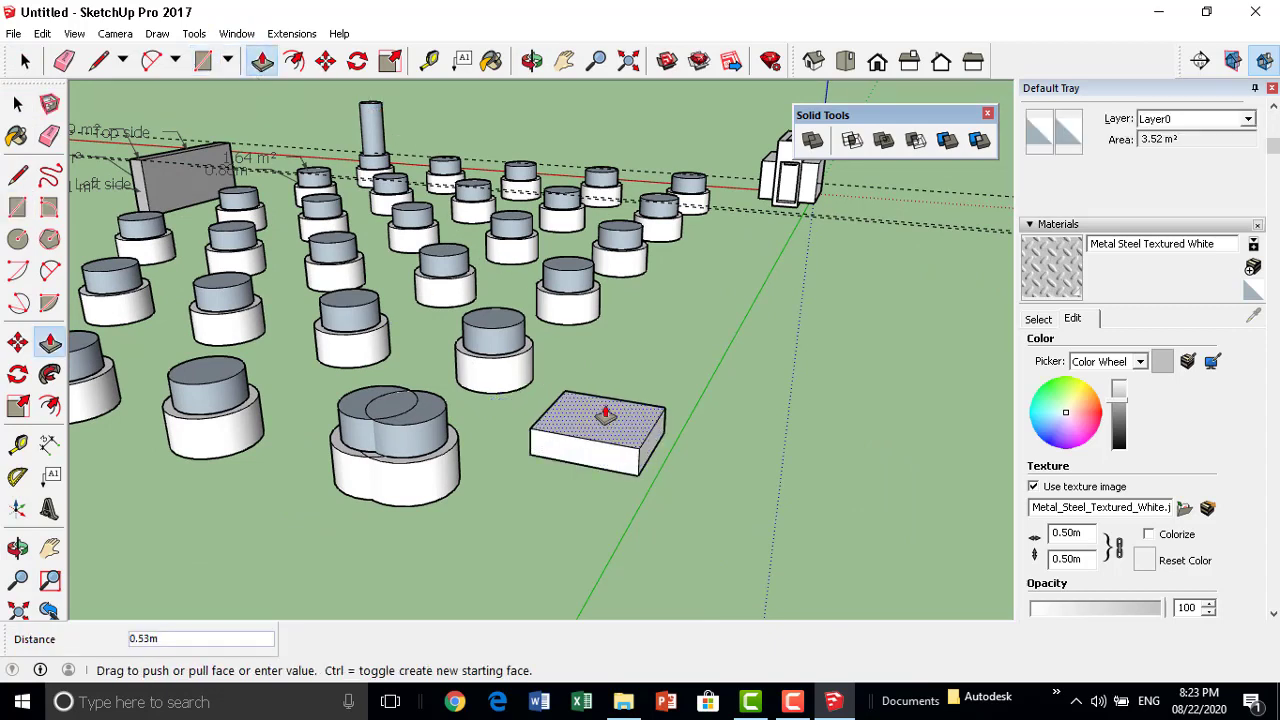
{"action": "left_click", "coordinate": [605, 412]}
{"action": "key", "text": "space"}
Copy the box to sit beside the original.
{"action": "mouse_move", "coordinate": [600, 430]}
{"action": "middle_mouse_down"}
{"action": "mouse_move", "coordinate": [556, 445]}
{"action": "mouse_move", "coordinate": [755, 385]}
{"action": "middle_mouse_up"}
{"action": "mouse_move", "coordinate": [874, 360]}
{"action": "left_mouse_down"}
{"action": "mouse_move", "coordinate": [764, 504]}
{"action": "mouse_move", "coordinate": [722, 504]}
{"action": "left_mouse_up"}
{"action": "left_click", "coordinate": [326, 61]}
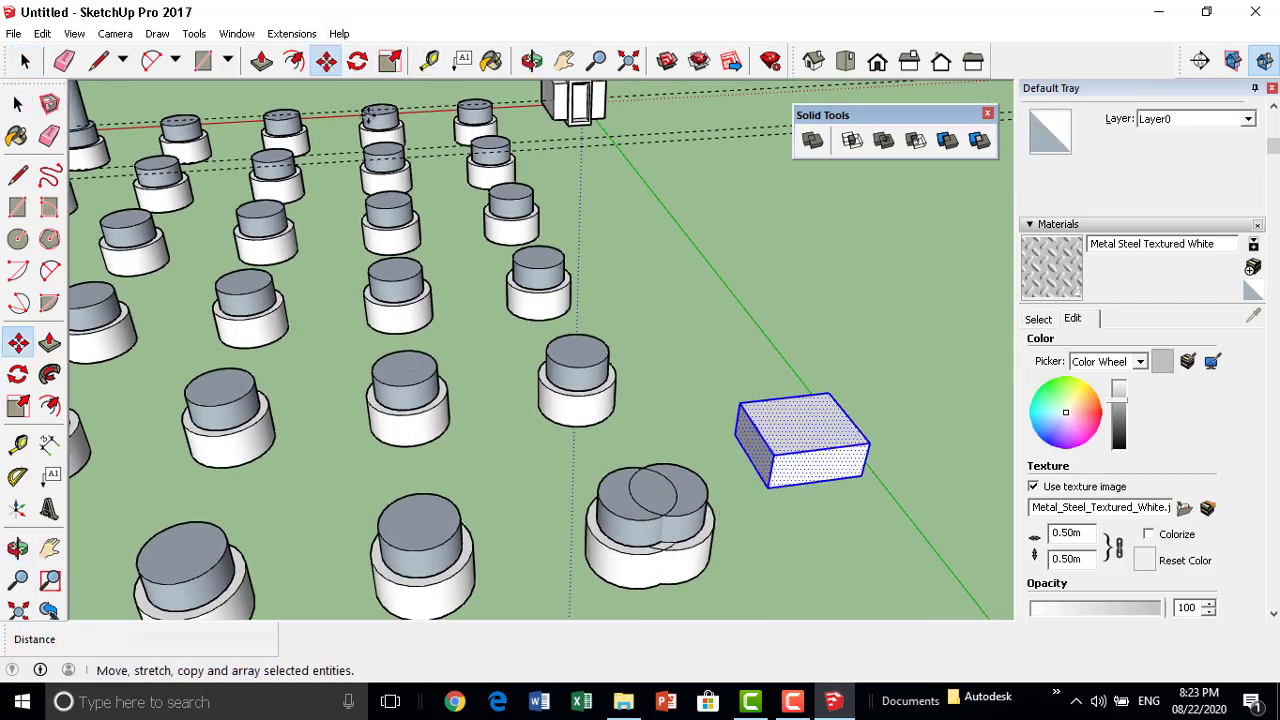
{"action": "left_click", "coordinate": [734, 437]}
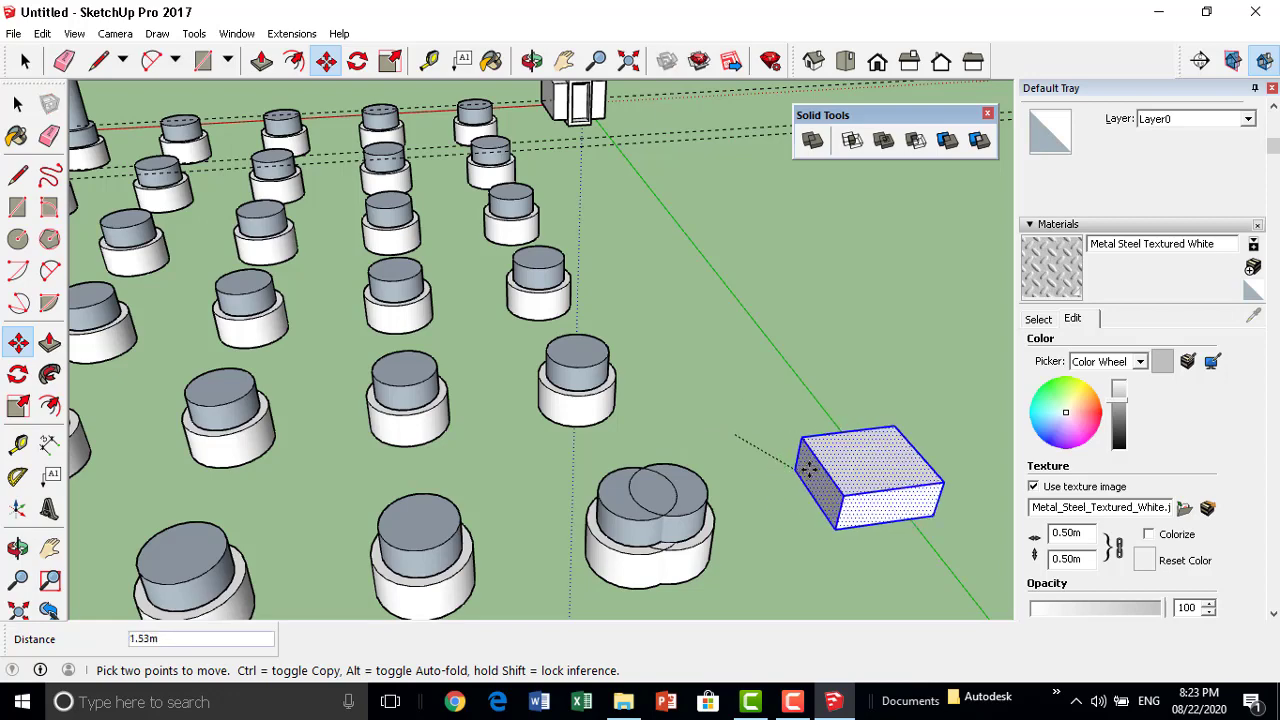
{"action": "key", "text": "ctrl"}
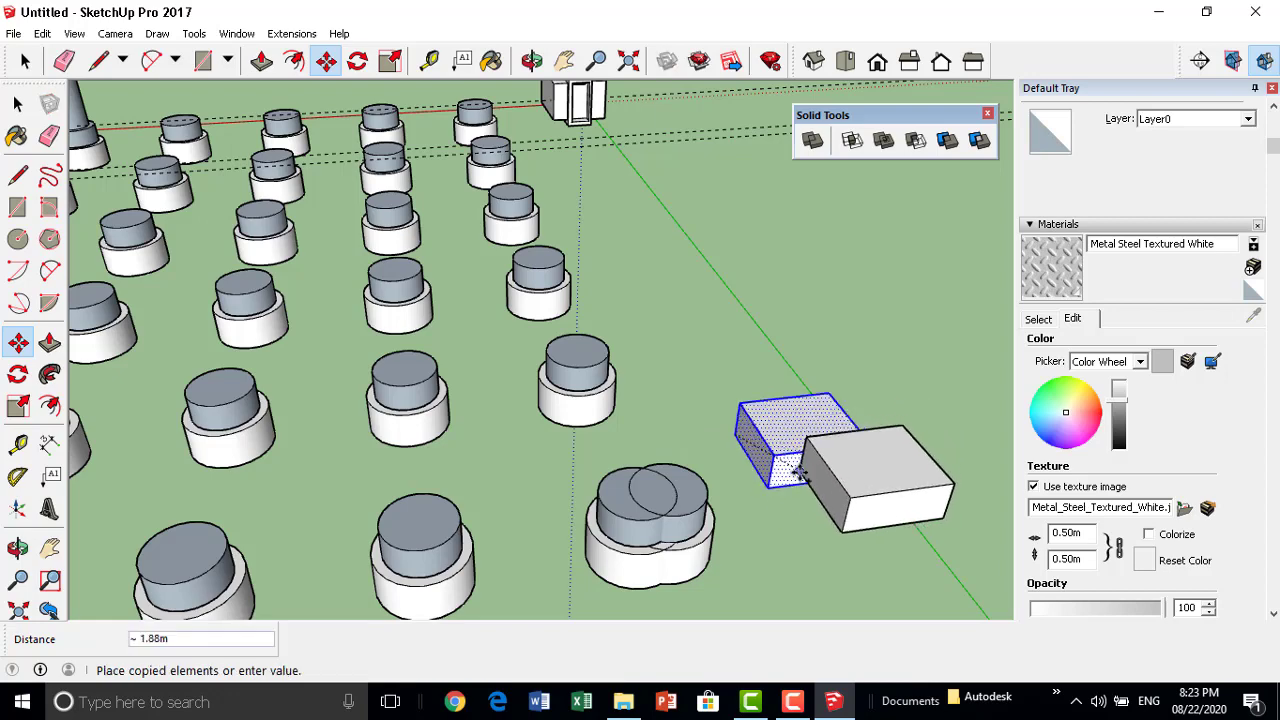
{"action": "mouse_move", "coordinate": [812, 478]}
{"action": "middle_mouse_down"}
{"action": "mouse_move", "coordinate": [663, 494]}
{"action": "mouse_move", "coordinate": [735, 366]}
{"action": "mouse_move", "coordinate": [742, 456]}
{"action": "middle_mouse_up"}
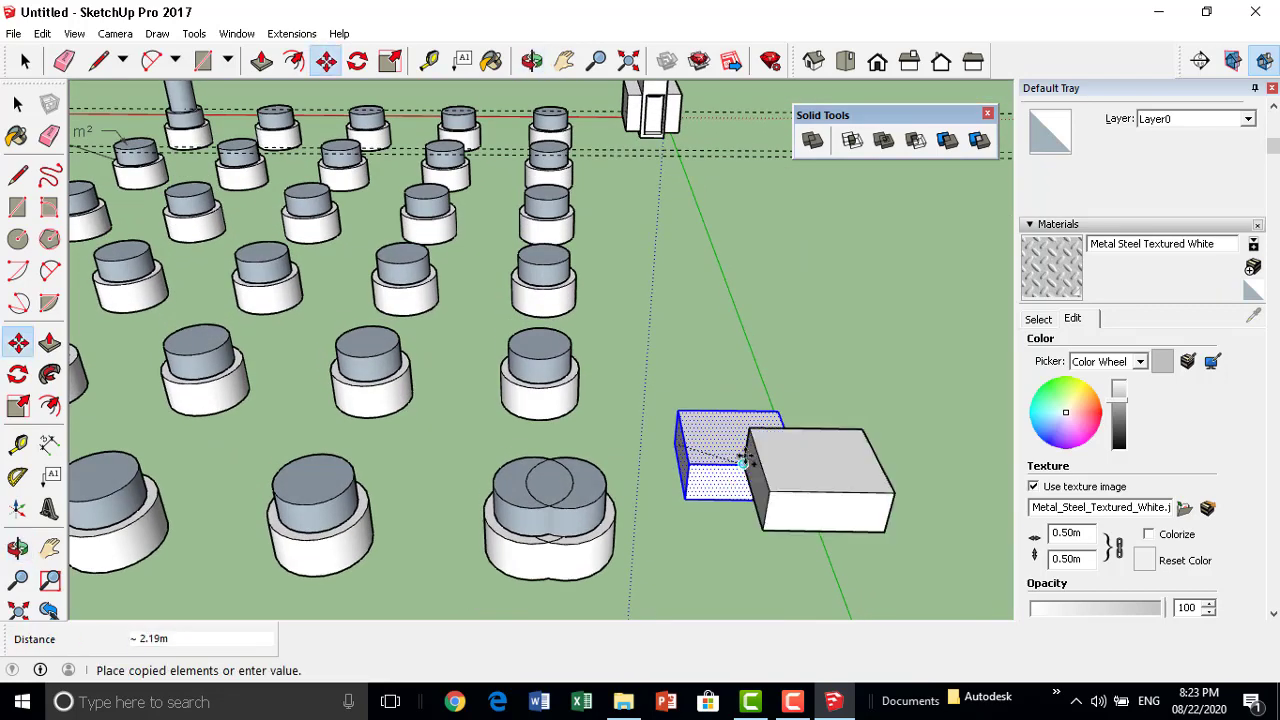
{"action": "left_click", "coordinate": [790, 499]}
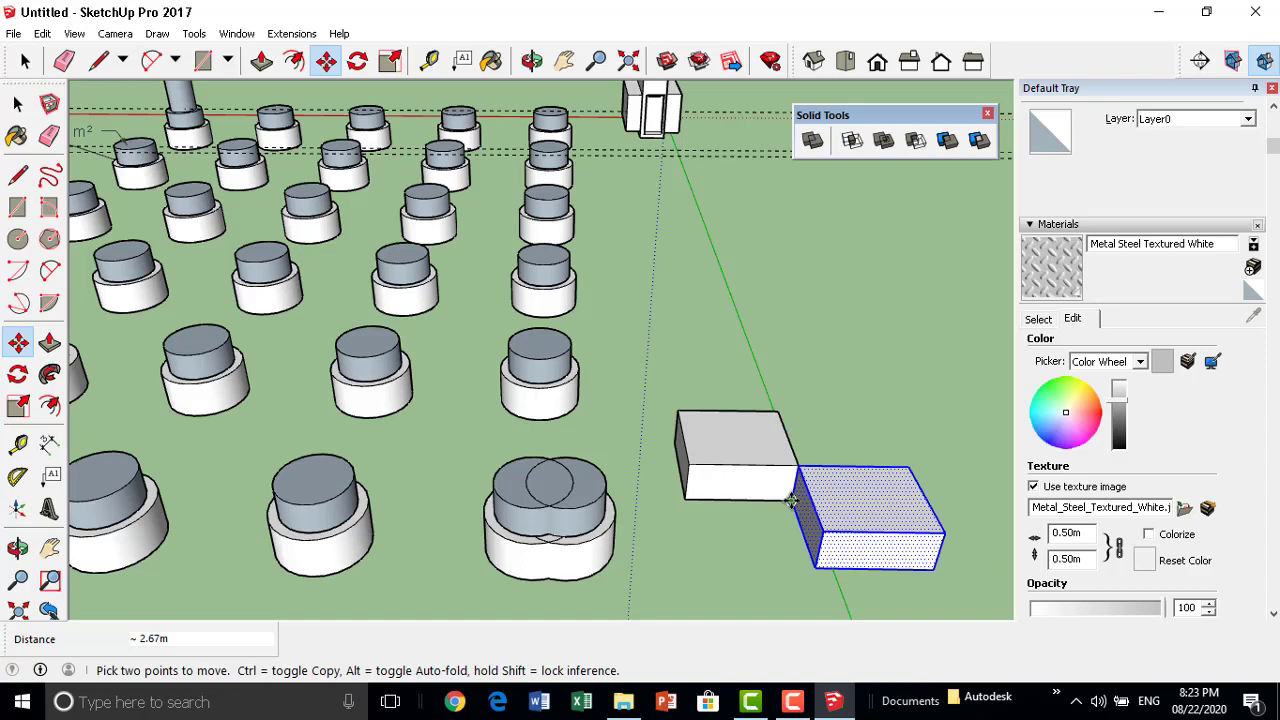
Slide the copy flush along the red axis and add another copy to the left.
{"action": "left_click", "coordinate": [790, 499]}
{"action": "type", "text": "0.50m"}
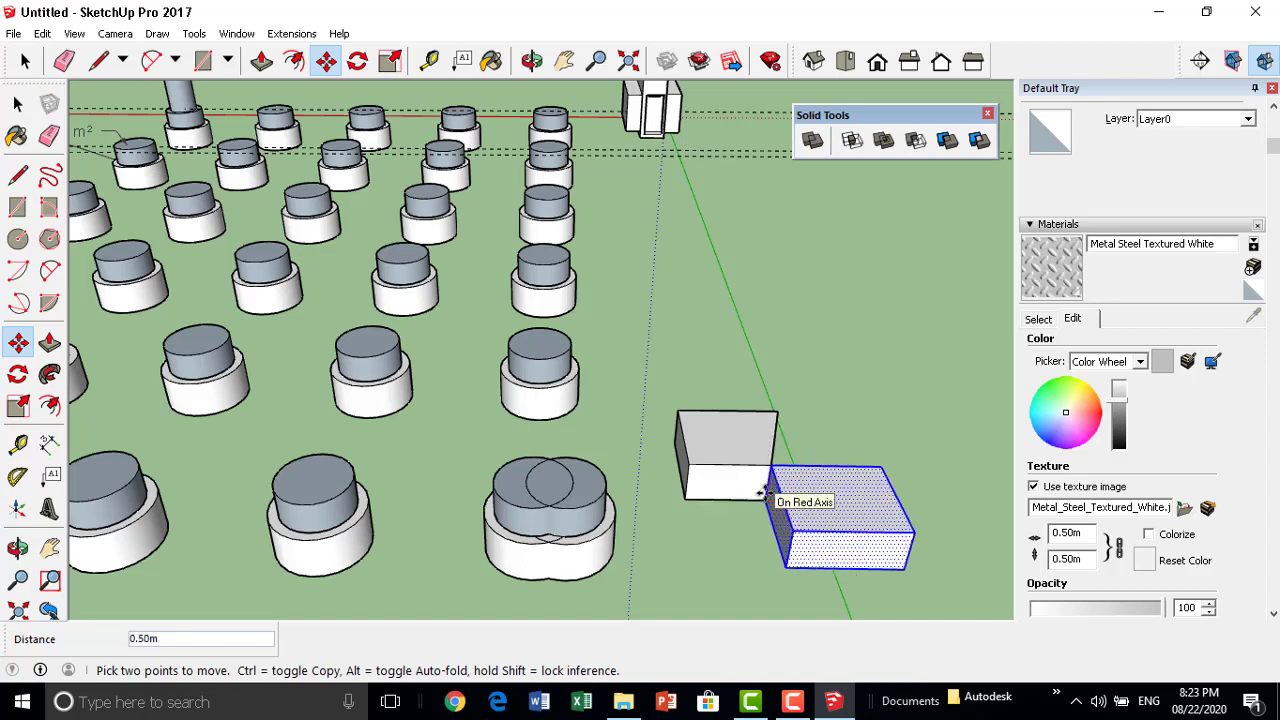
{"action": "left_click", "coordinate": [766, 490]}
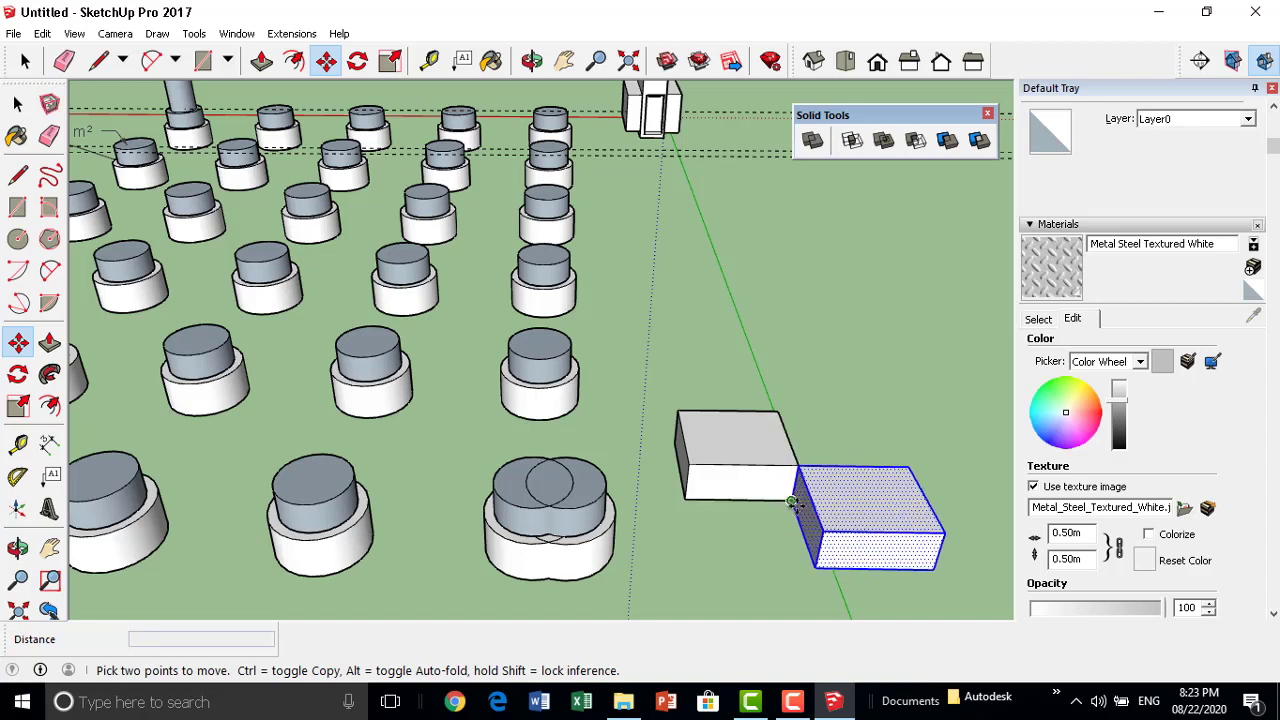
{"action": "key", "text": "ctrl"}
{"action": "left_click", "coordinate": [790, 500]}
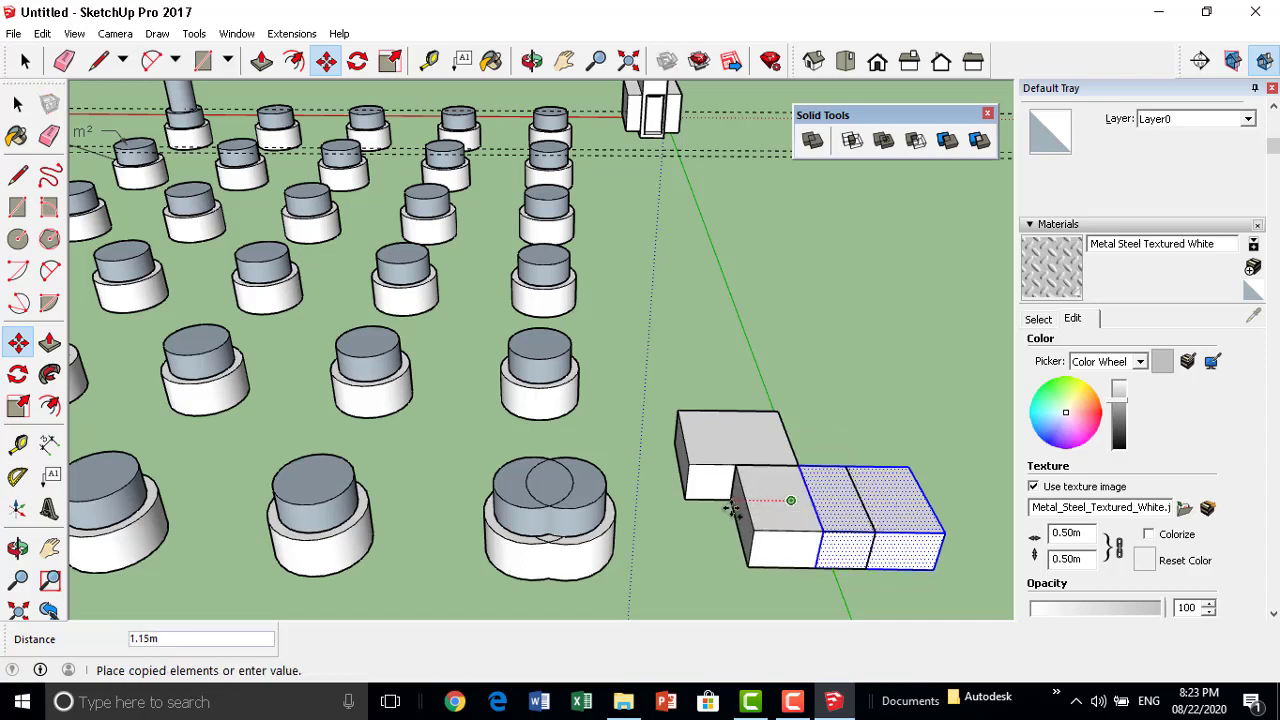
{"action": "left_click", "coordinate": [735, 505]}
{"action": "key", "text": "ctrl+t"}
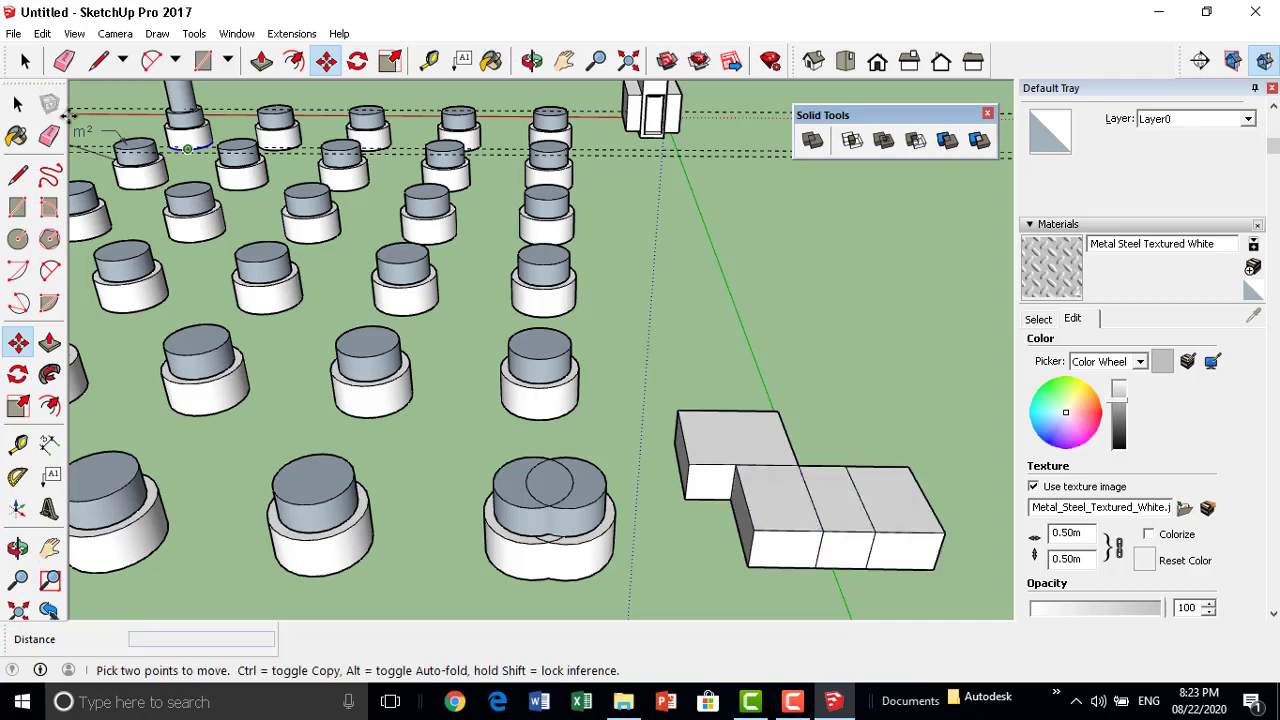
{"action": "key", "text": "space"}
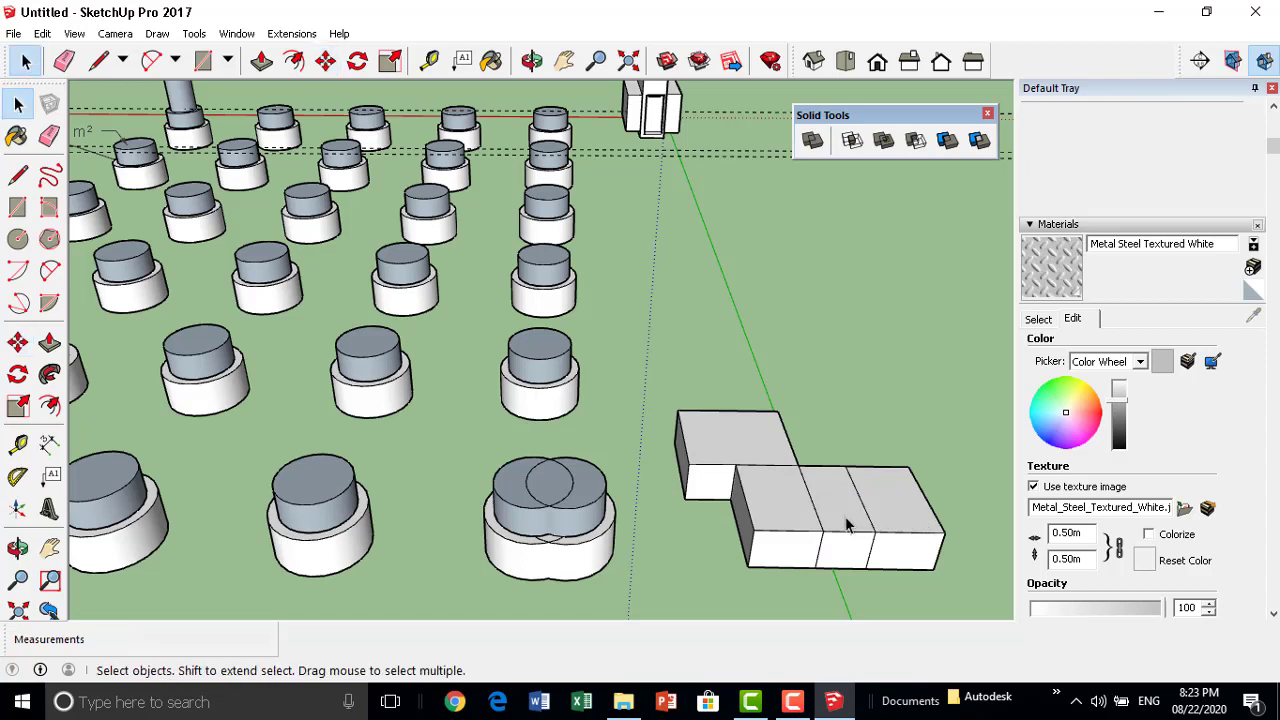
{"action": "left_click", "coordinate": [850, 535]}
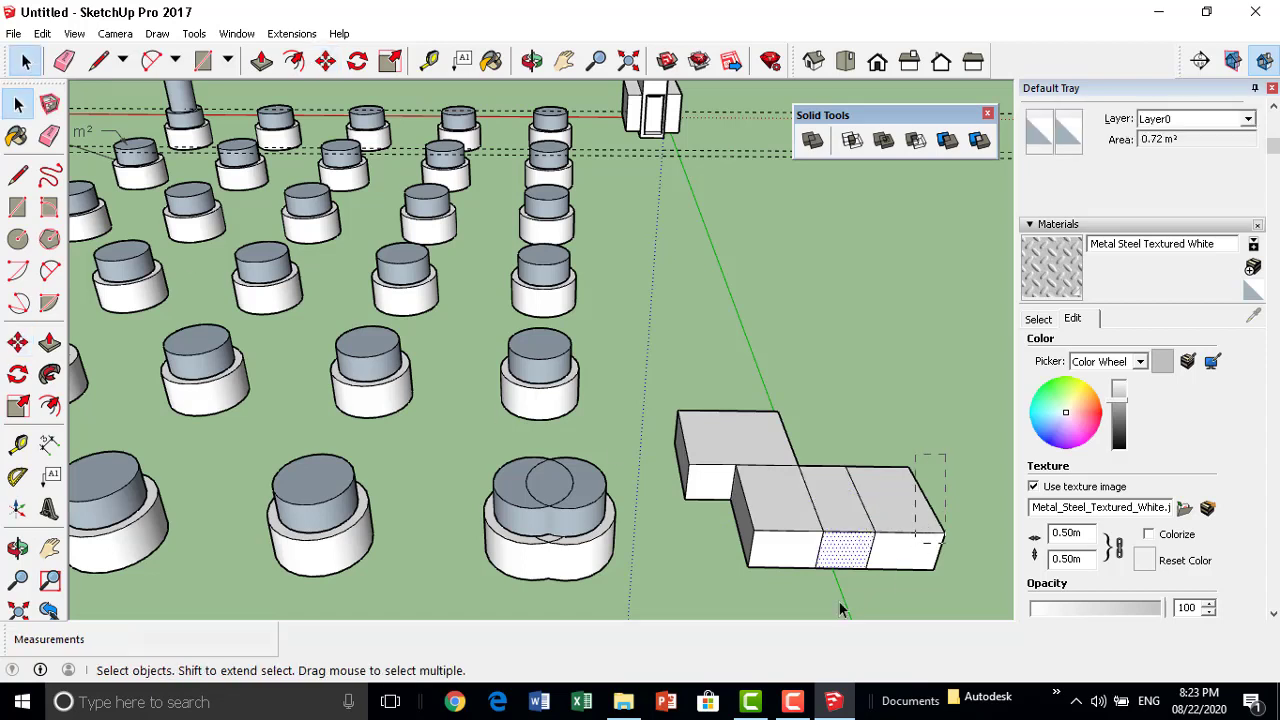
Attempt an Intersect on the boxes, then undo the extra copies and select the remaining box.
{"action": "left_click_drag", "start_coordinate": [724, 608], "coordinate": [726, 598]}
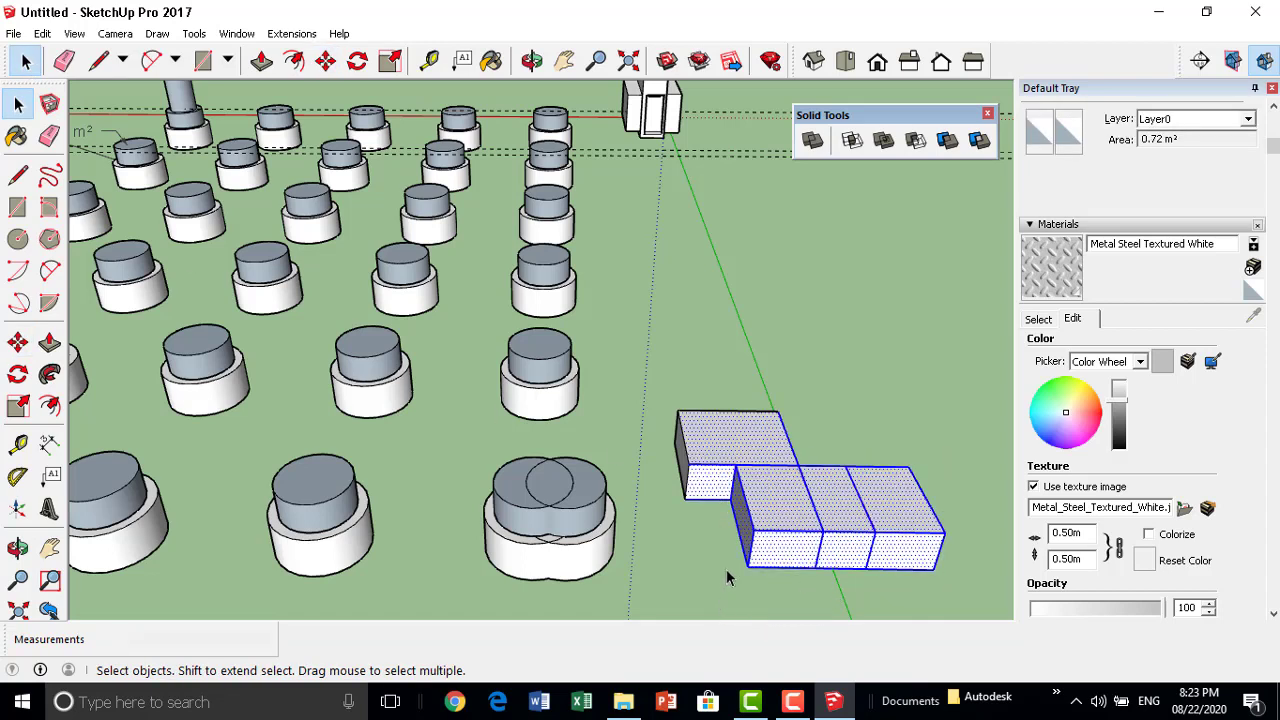
{"action": "left_click", "coordinate": [856, 147]}
{"action": "left_click", "coordinate": [712, 403]}
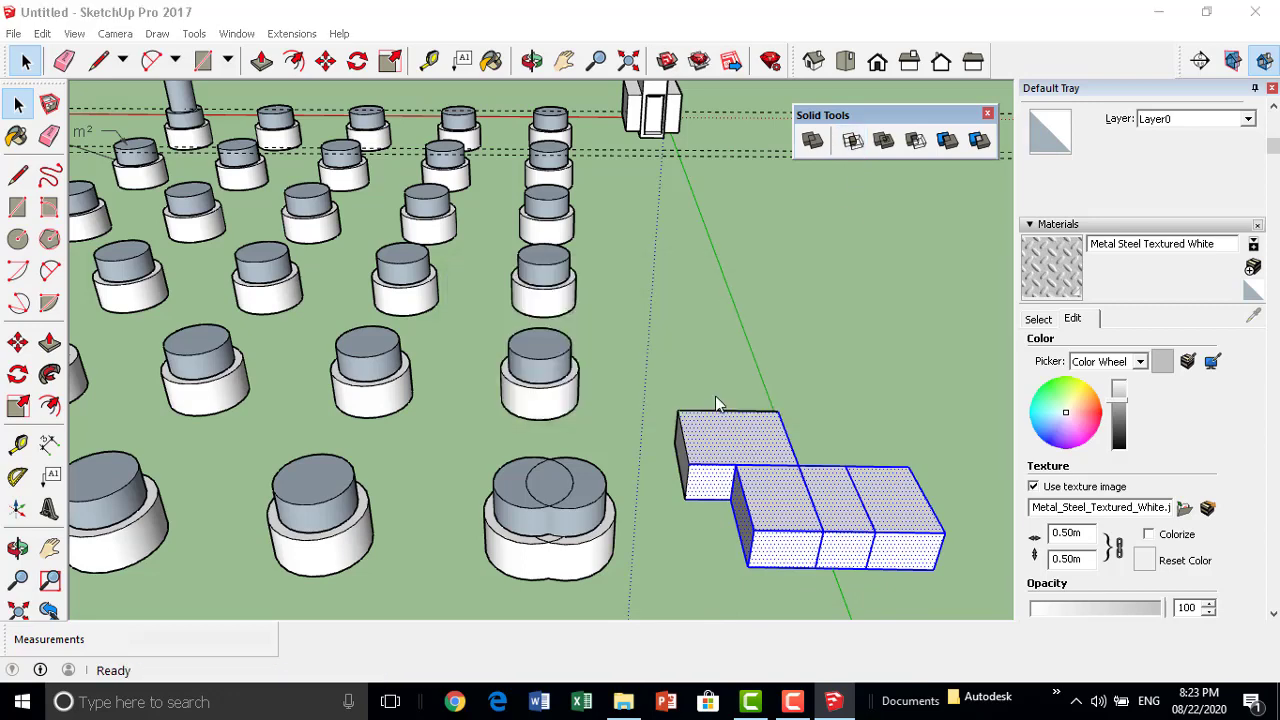
{"action": "key", "text": "ctrl+z"}
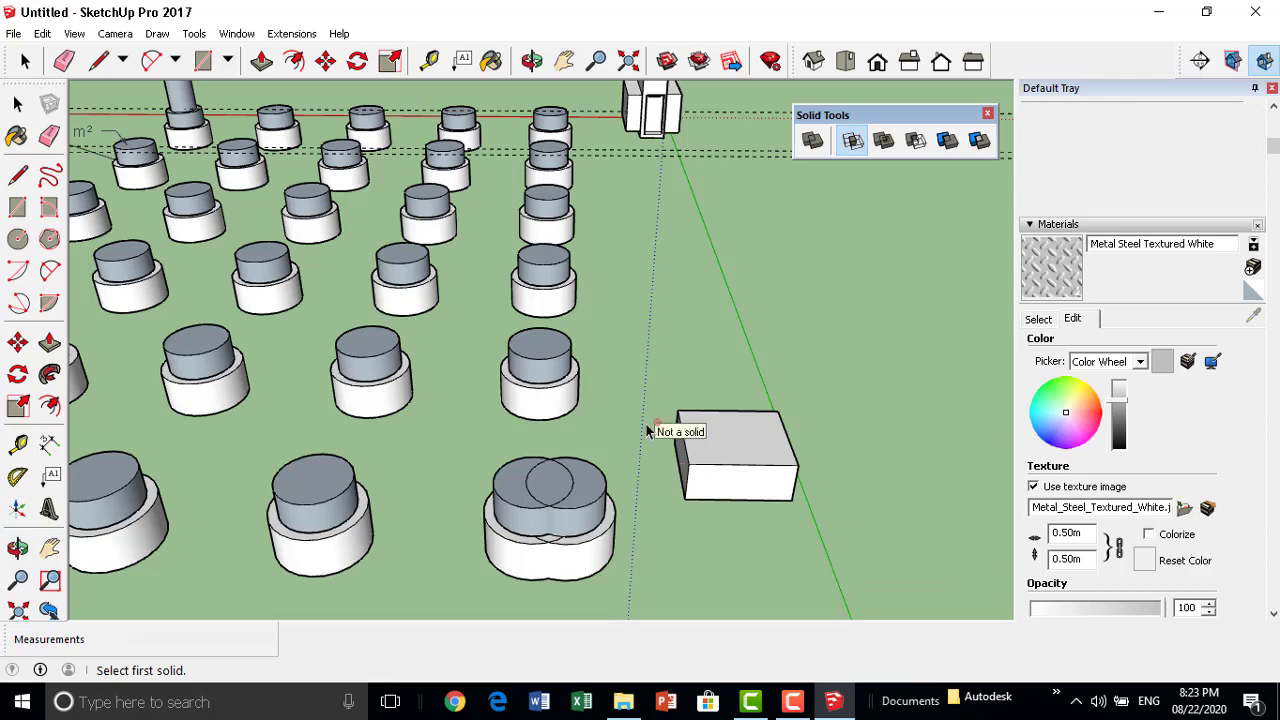
{"action": "left_click", "coordinate": [17, 104]}
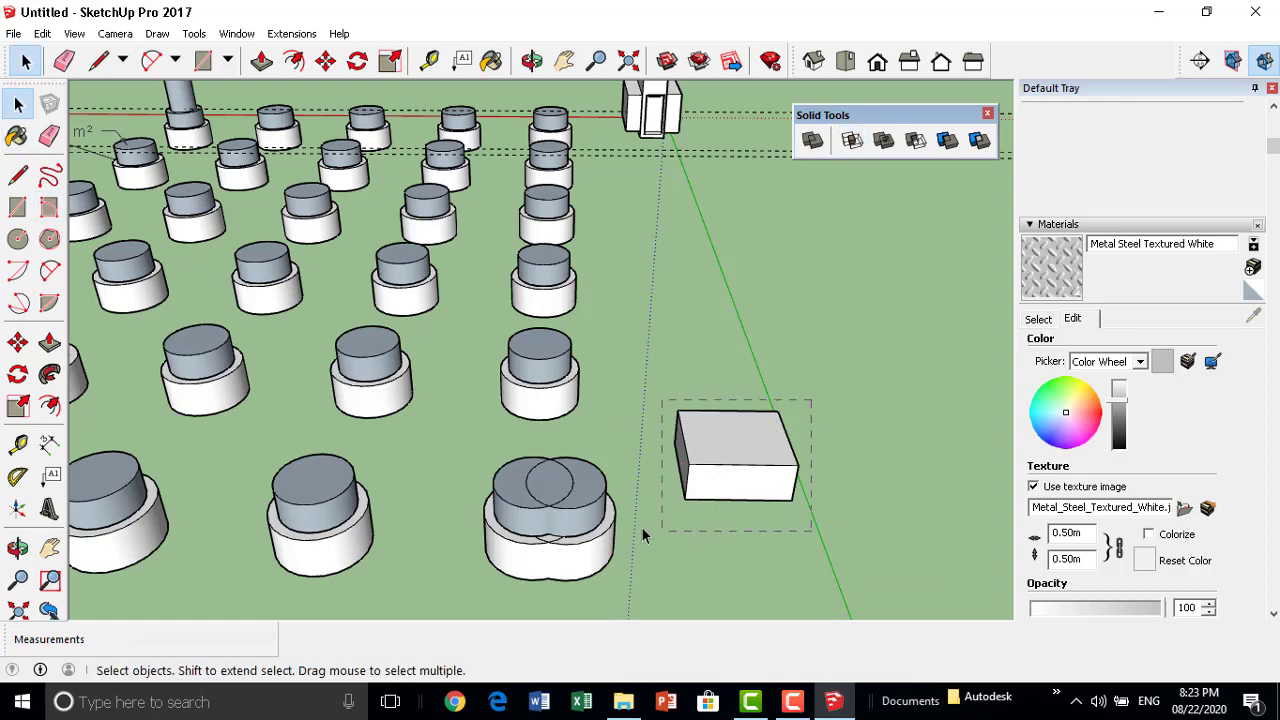
{"action": "left_click", "coordinate": [694, 477]}
Make the selected box a component with the definition name 'cube'.
{"action": "right_click", "coordinate": [695, 474]}
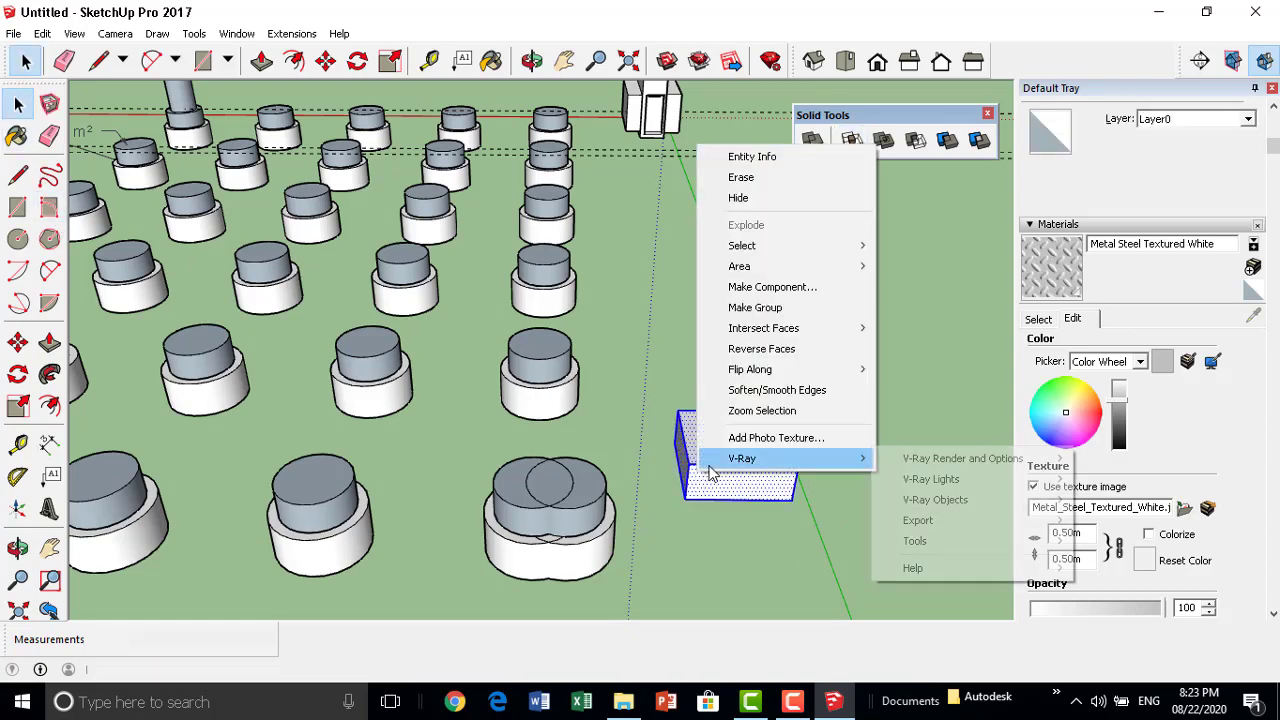
{"action": "left_click", "coordinate": [809, 289]}
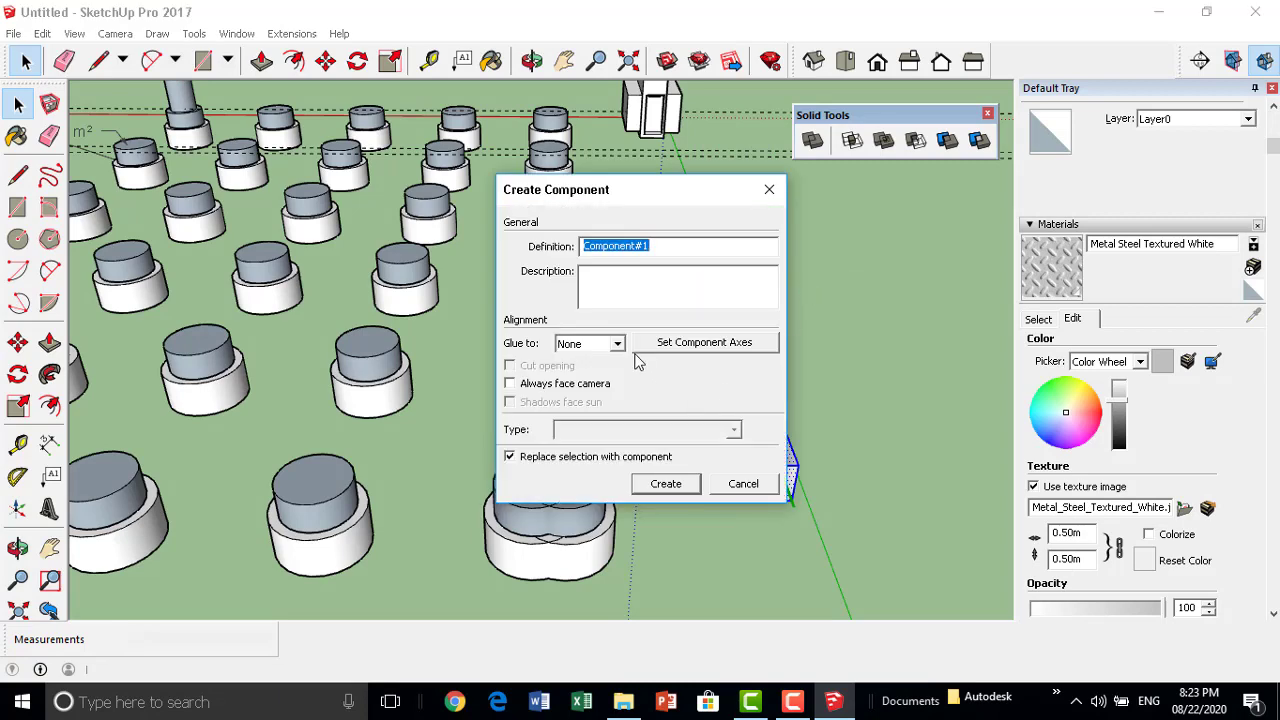
{"action": "type", "text": "cube"}
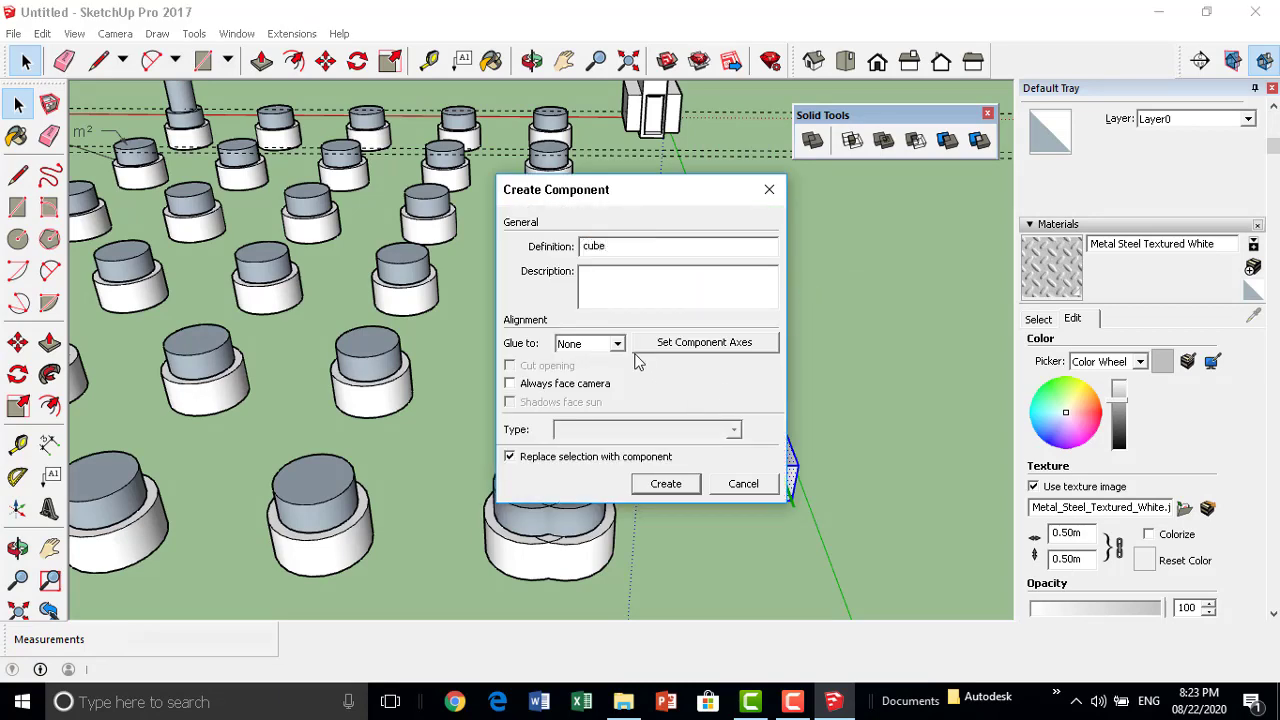
{"action": "left_click", "coordinate": [668, 483]}
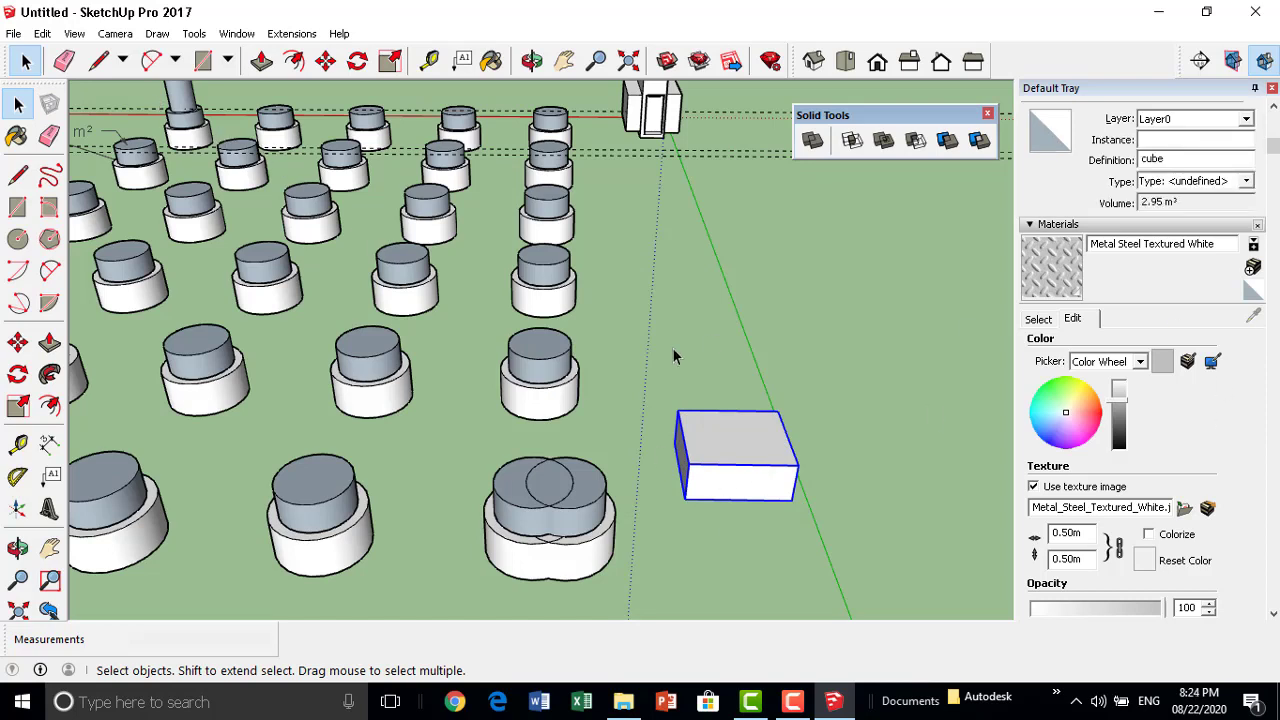
Copy the cube alongside itself to form a row of three.
{"action": "left_click", "coordinate": [325, 61]}
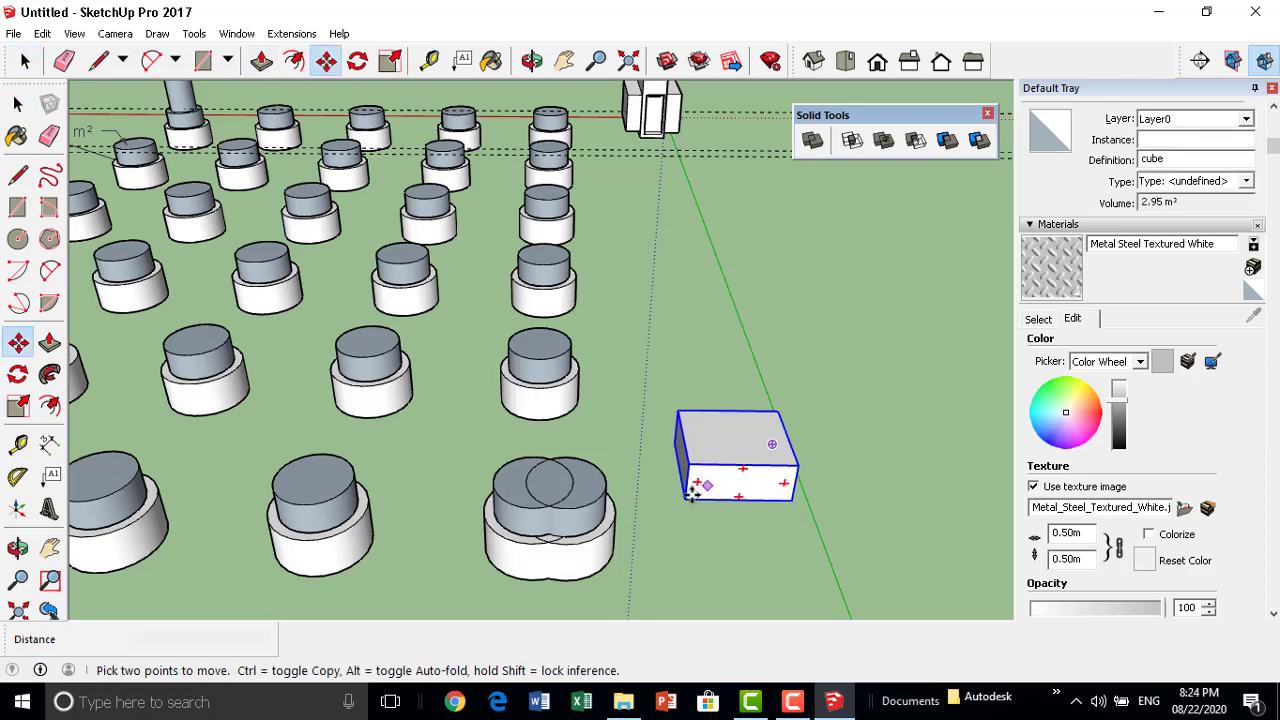
{"action": "left_click", "coordinate": [686, 495]}
{"action": "key", "text": "ctrl"}
{"action": "left_click", "coordinate": [740, 498]}
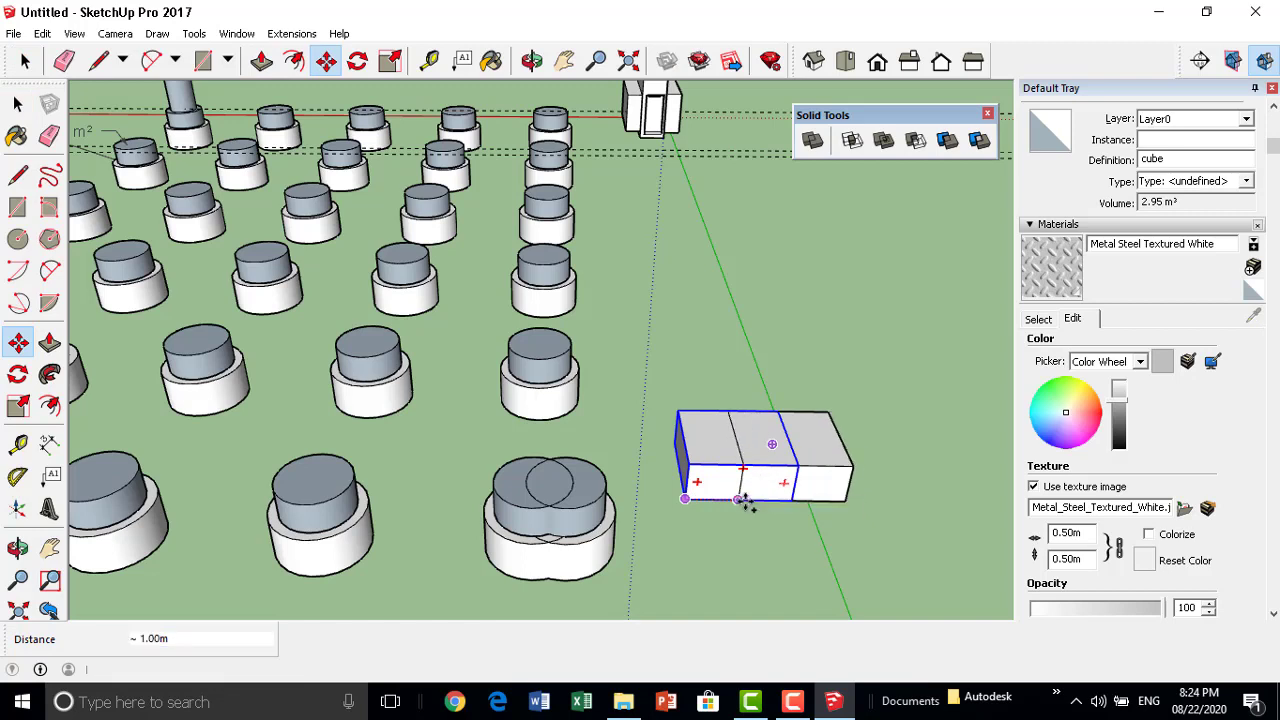
{"action": "key", "text": "Escape"}
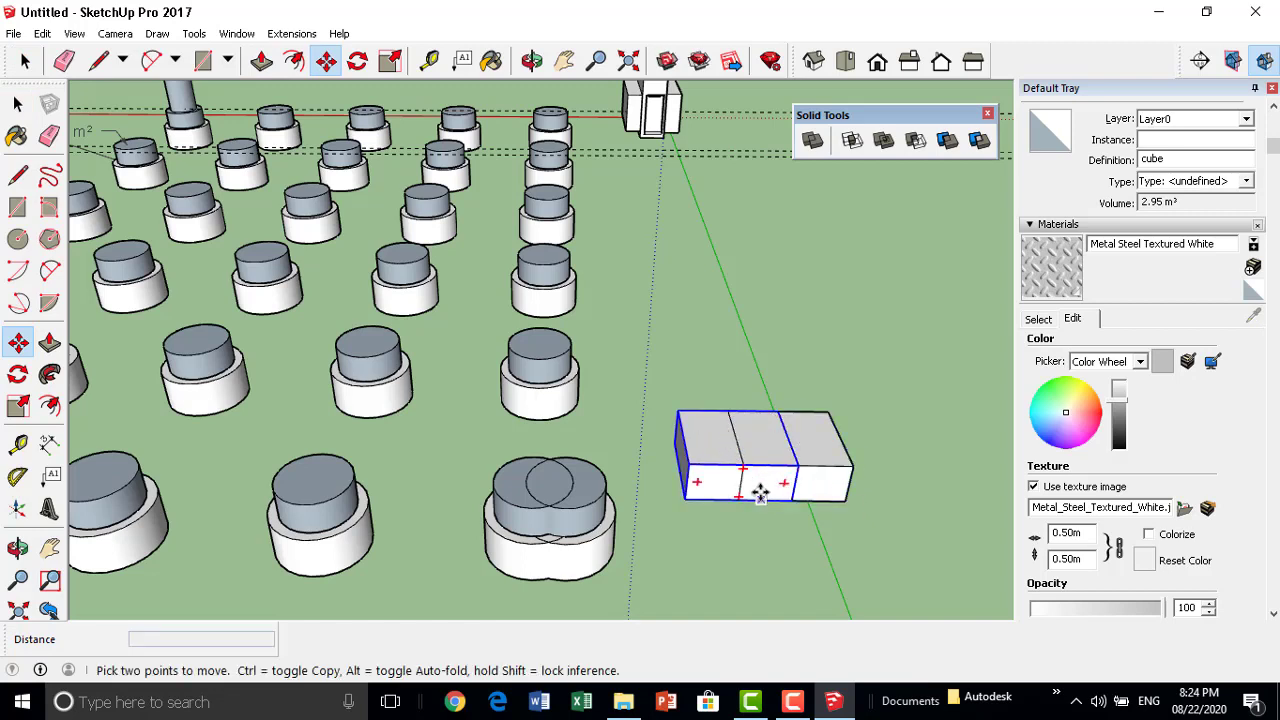
Try a Union on the three cubes, undo it, then select the left and middle cubes.
{"action": "left_click", "coordinate": [25, 61]}
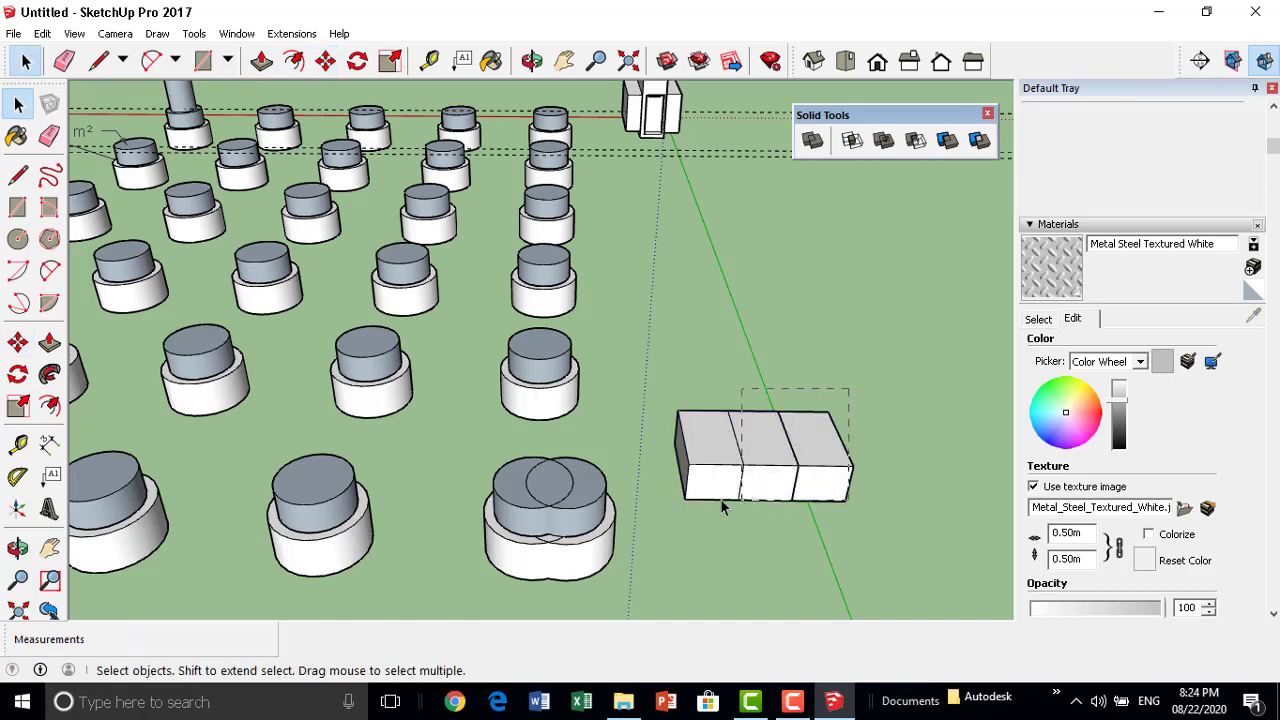
{"action": "left_click_drag", "start_coordinate": [721, 500], "coordinate": [718, 502]}
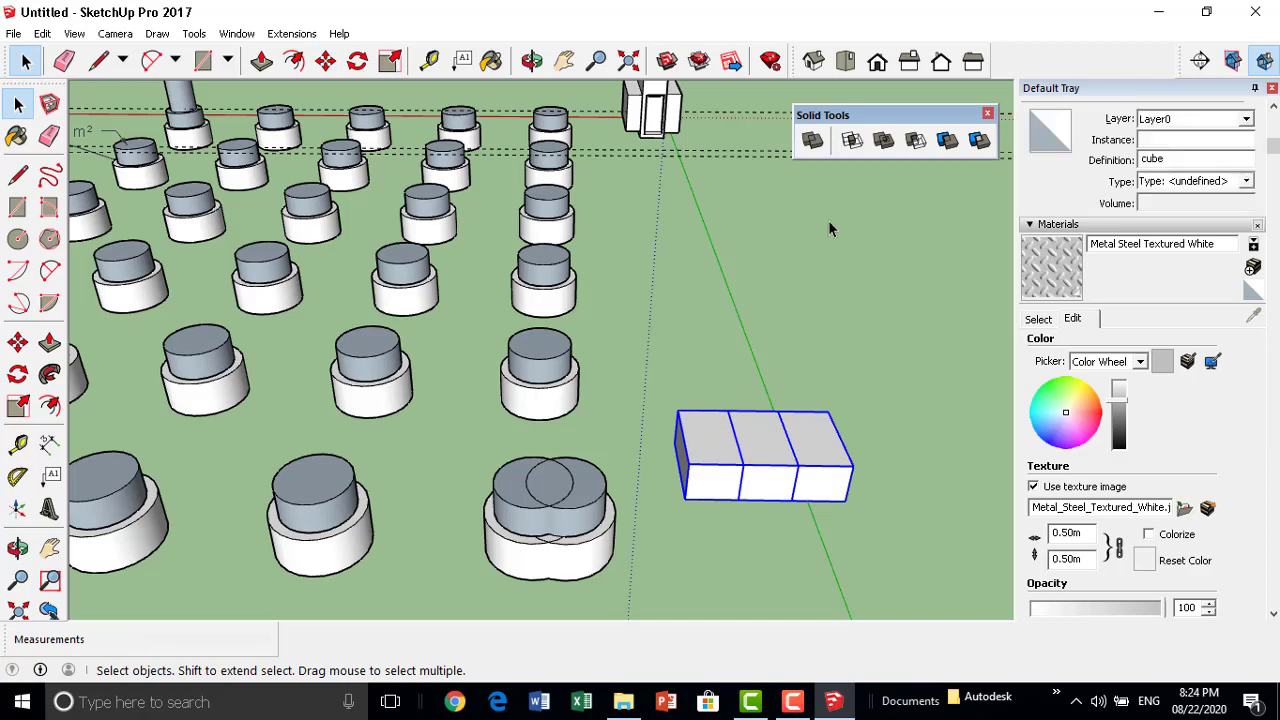
{"action": "left_click", "coordinate": [815, 145]}
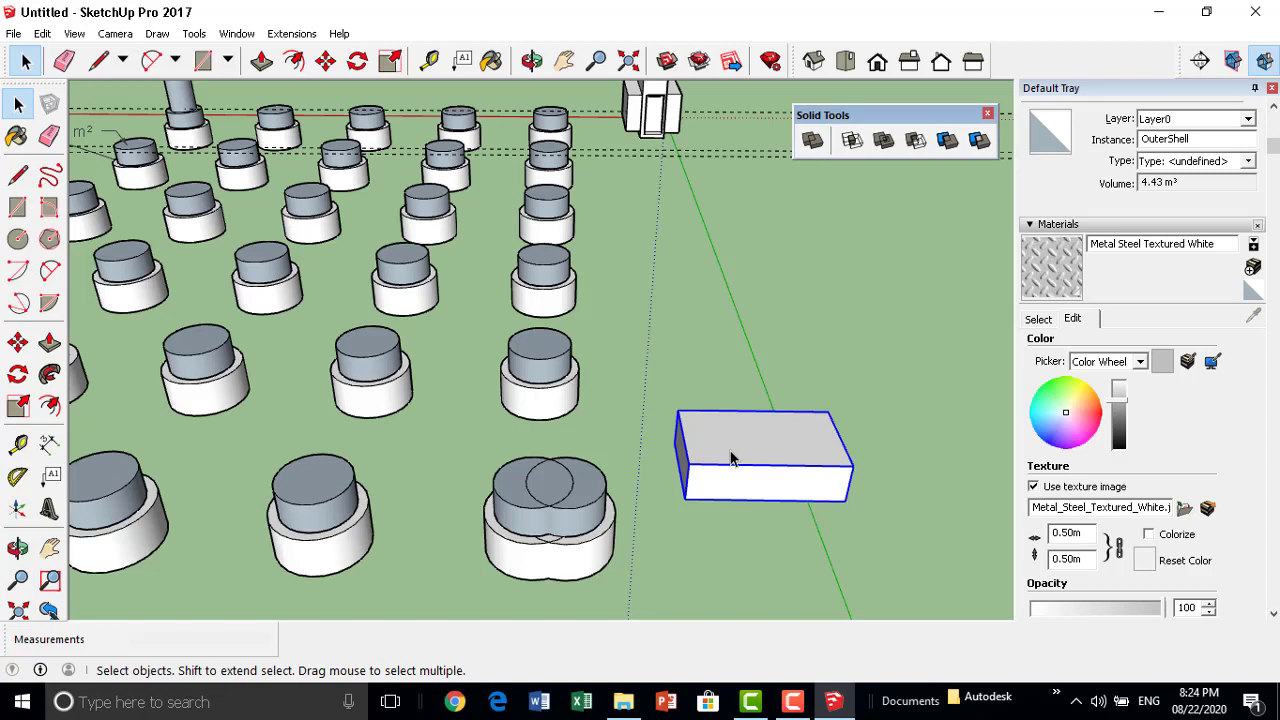
{"action": "key", "text": "ctrl+z"}
{"action": "left_click", "coordinate": [697, 471]}
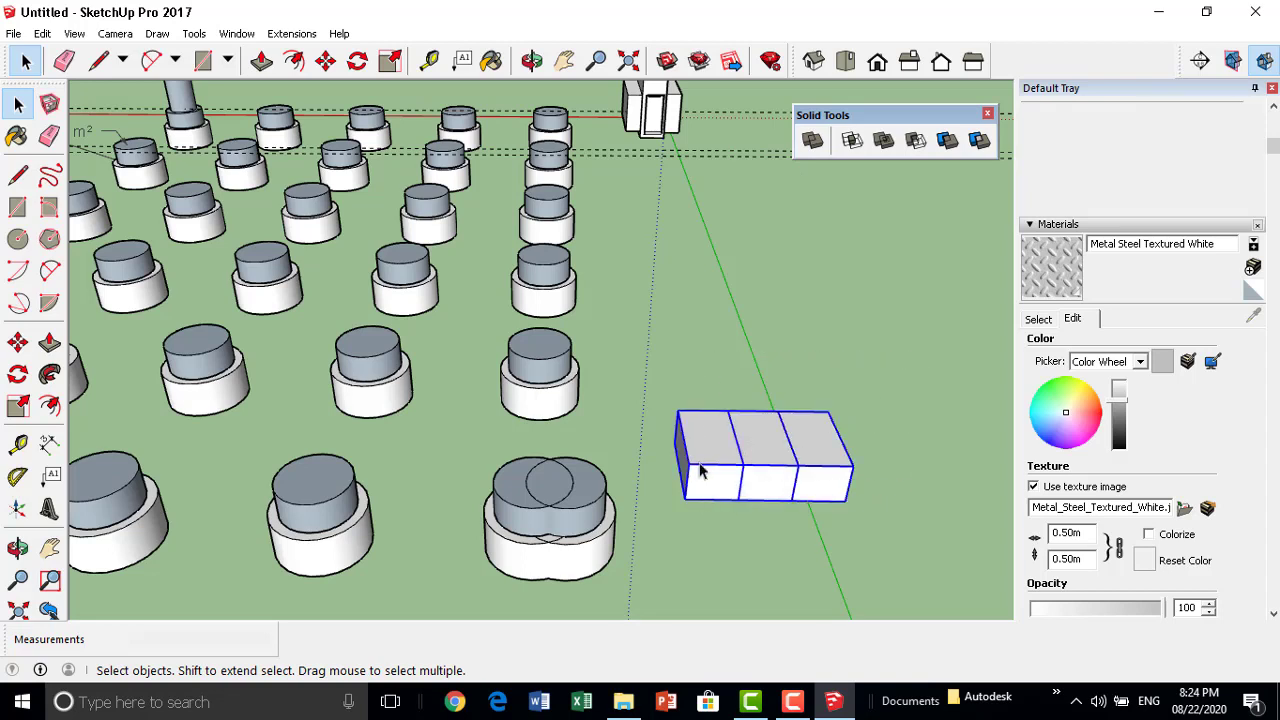
{"action": "left_click", "coordinate": [670, 463]}
{"action": "left_click", "coordinate": [806, 448]}
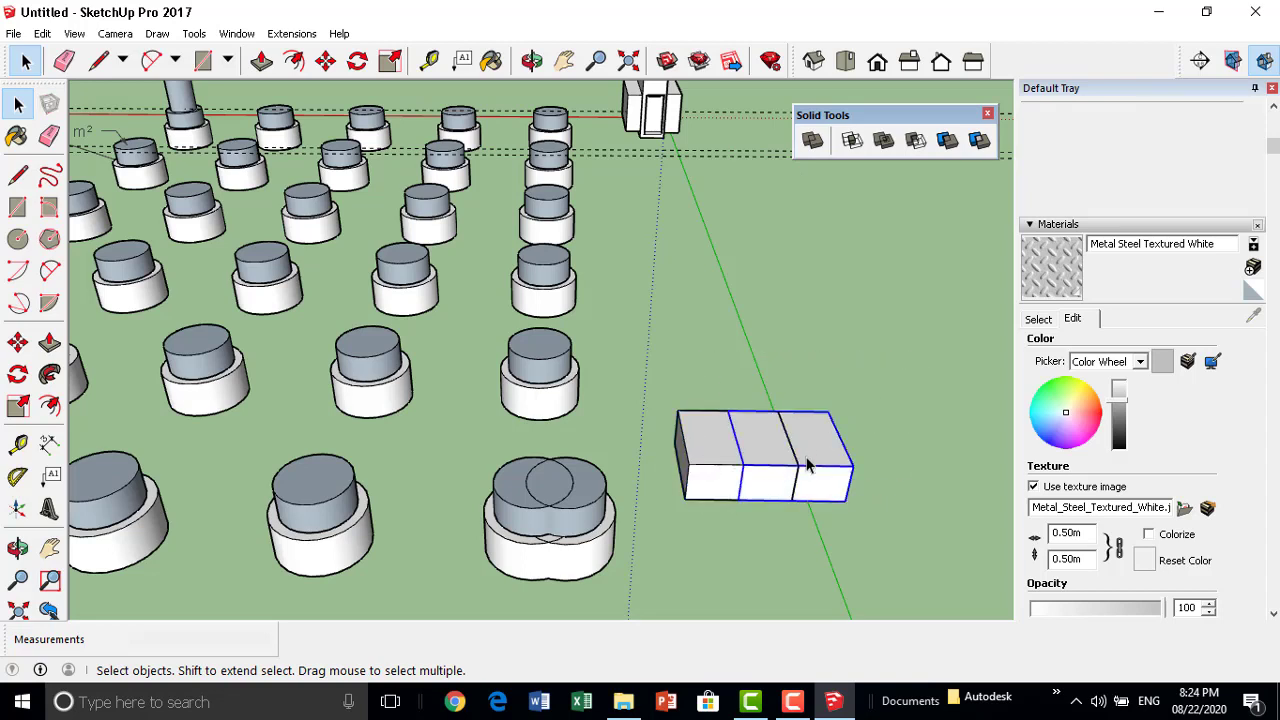
{"action": "left_click", "coordinate": [738, 470]}
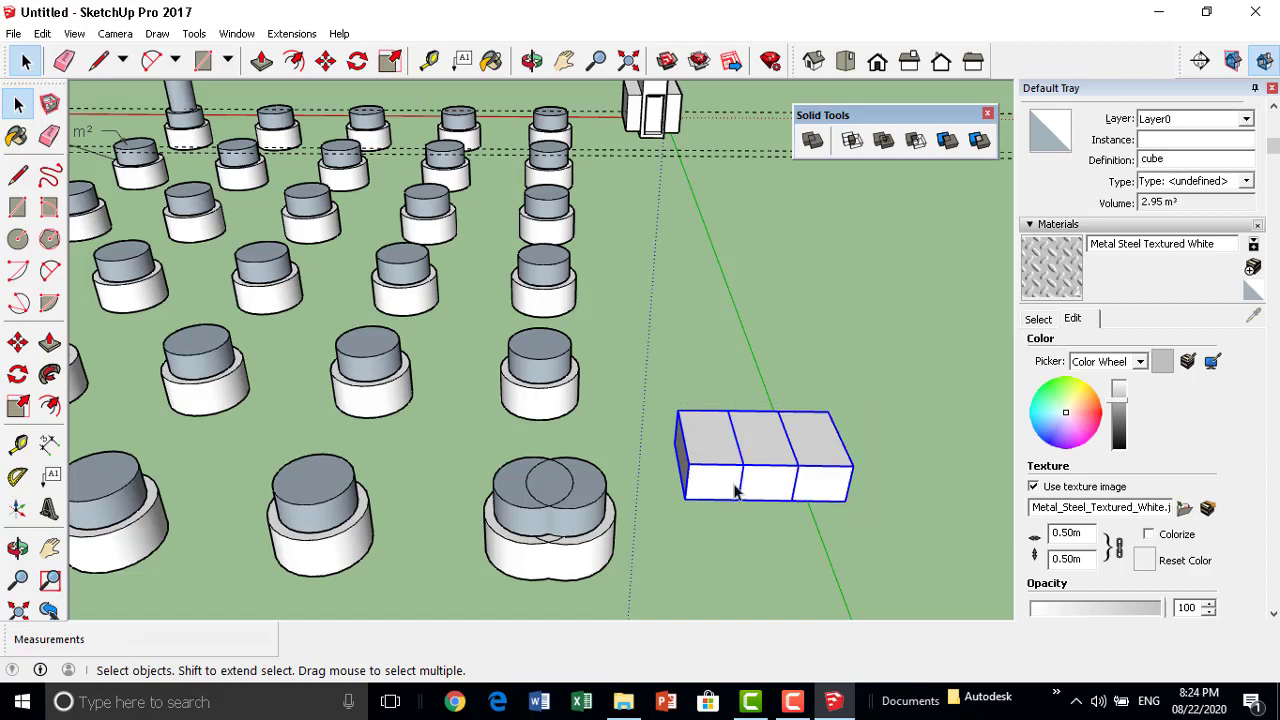
{"action": "left_click", "coordinate": [806, 453]}
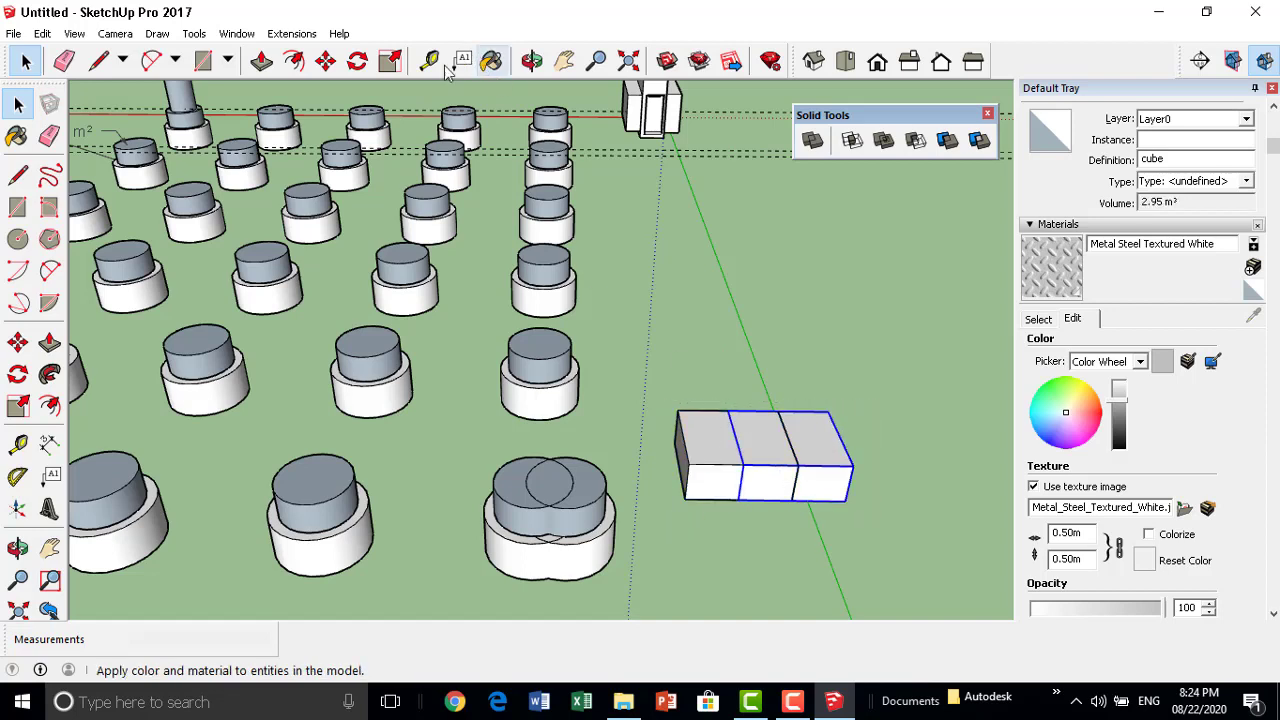
{"action": "left_click", "coordinate": [325, 61]}
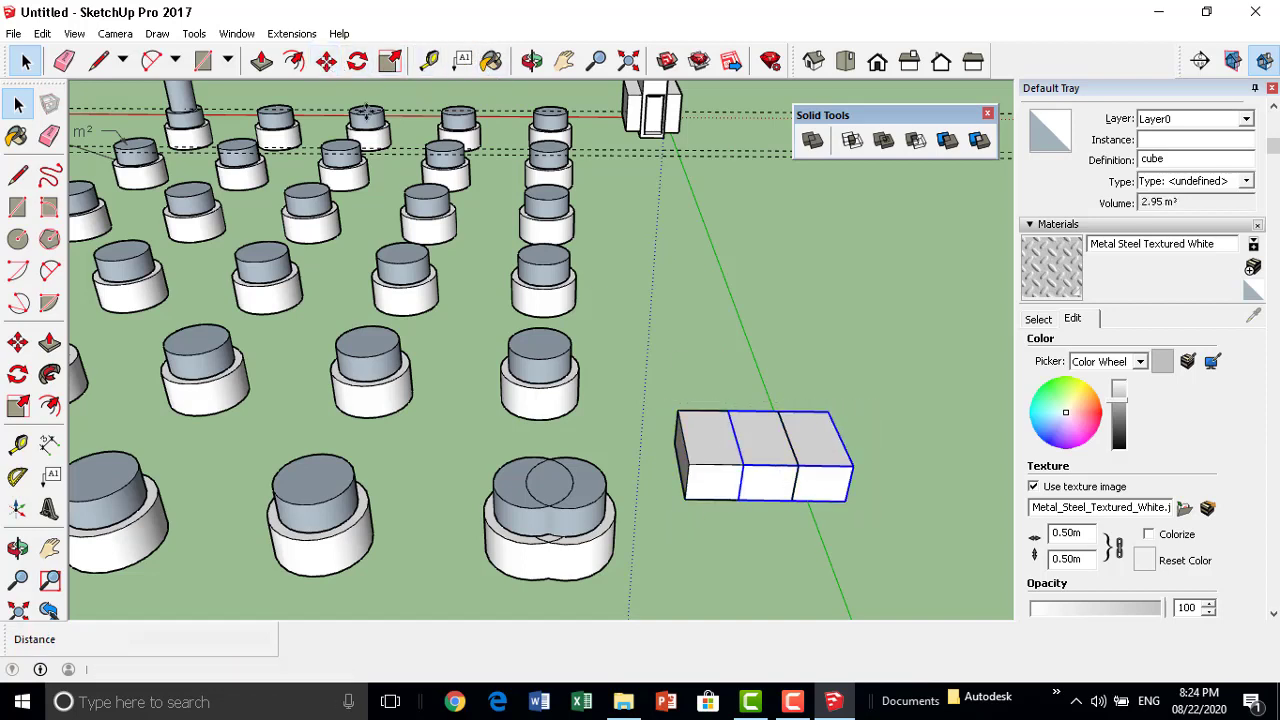
{"action": "left_click", "coordinate": [733, 422]}
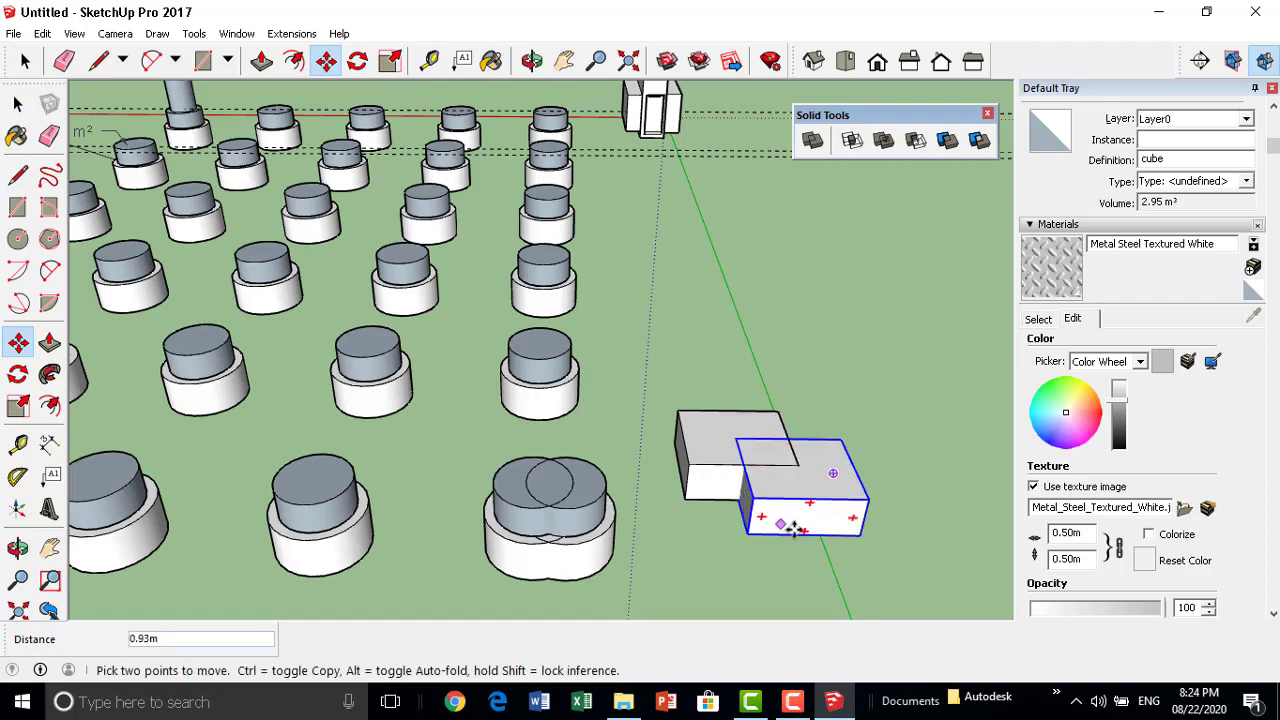
{"action": "middle_click_drag", "start_coordinate": [814, 471], "coordinate": [873, 527]}
{"action": "scroll", "coordinate": [873, 527], "scroll_direction": "up", "scroll_amount": 5}
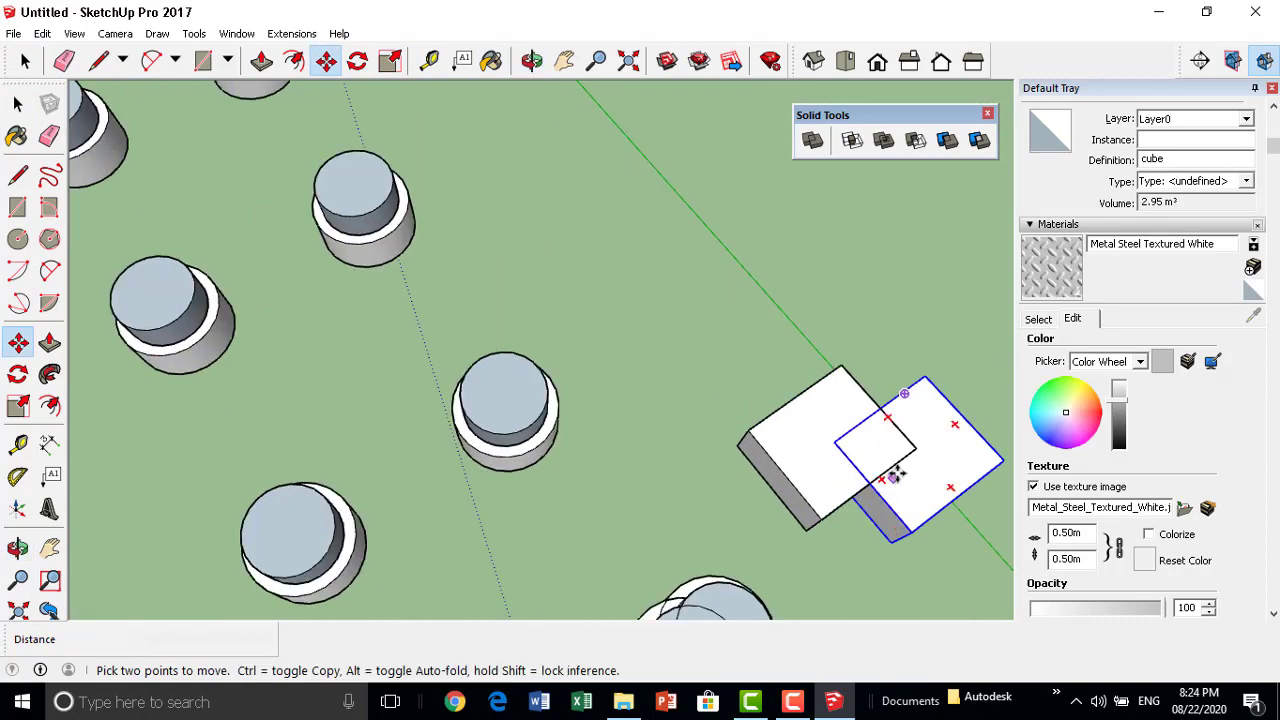
{"action": "left_click", "coordinate": [853, 142]}
{"action": "left_click", "coordinate": [853, 142]}
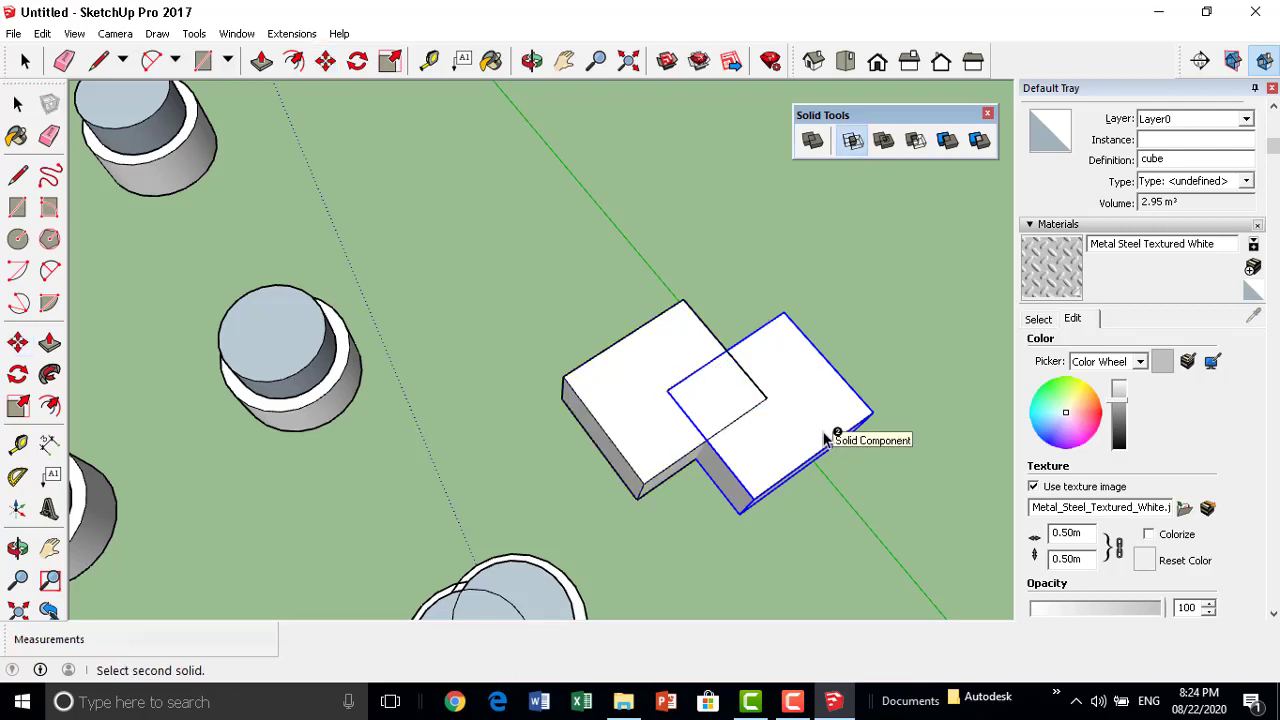
{"action": "left_click", "coordinate": [629, 417]}
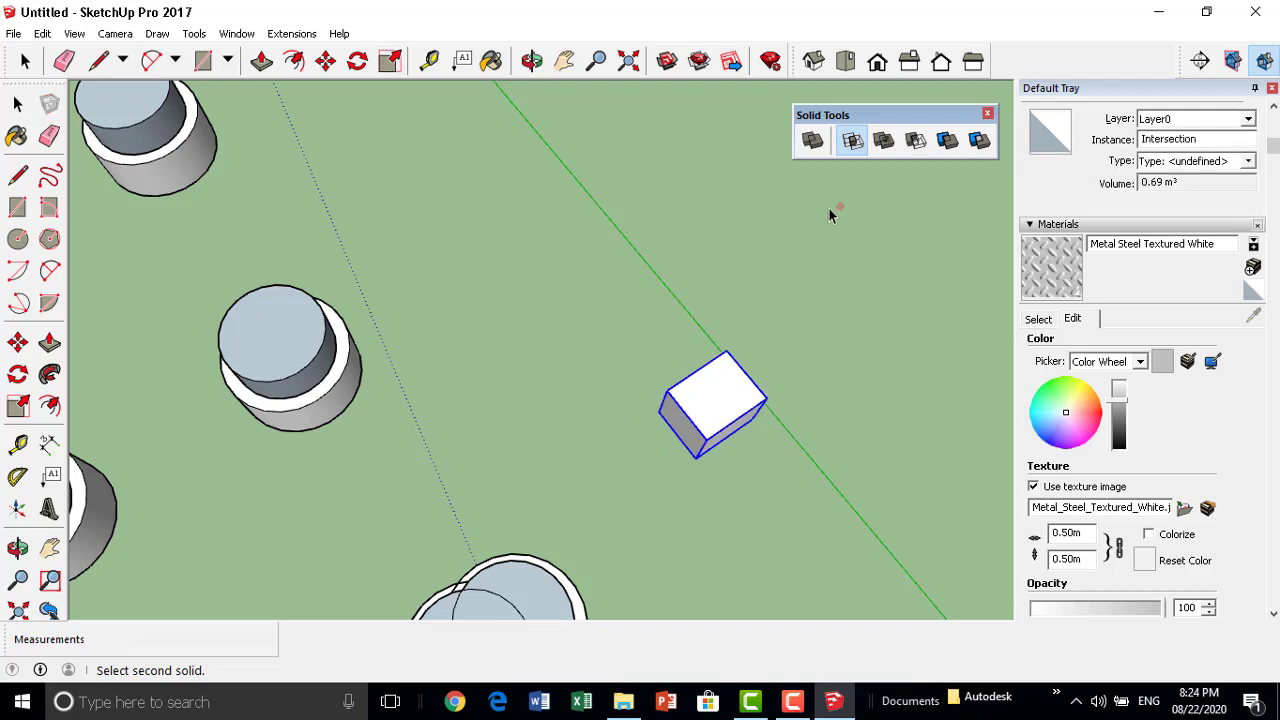
{"action": "left_click", "coordinate": [850, 143]}
{"action": "left_click", "coordinate": [739, 374]}
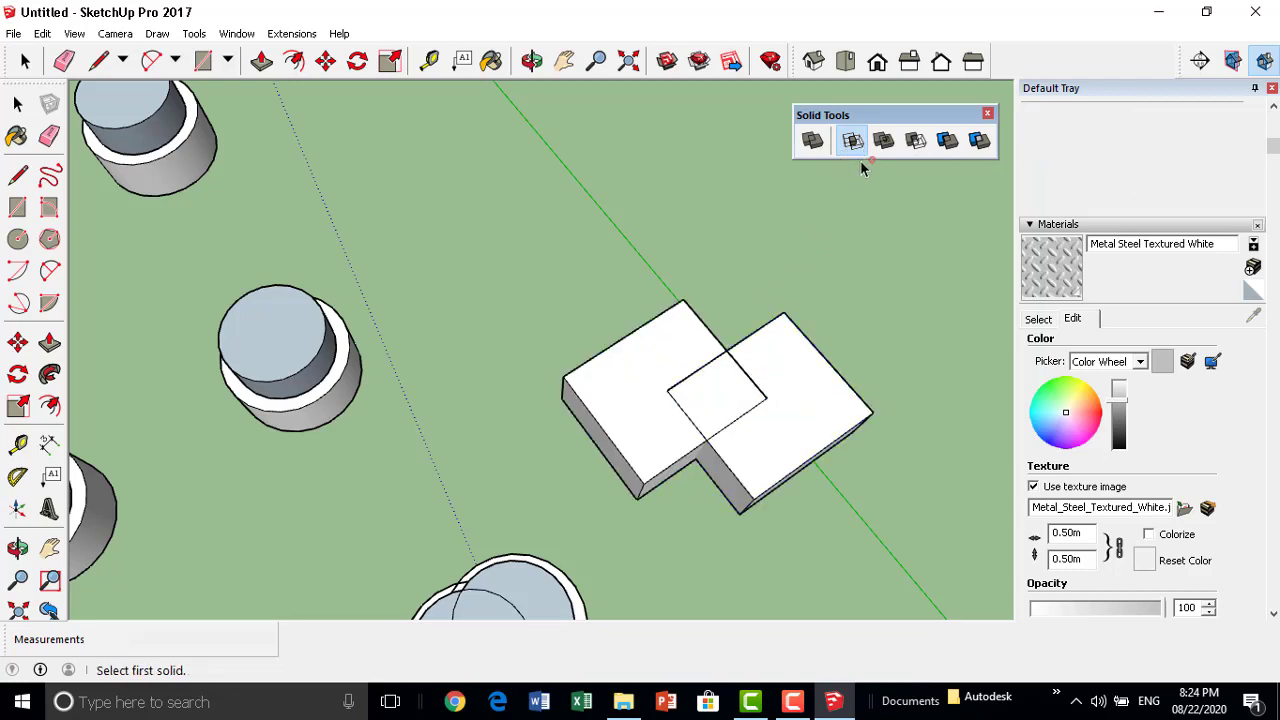
{"action": "left_click", "coordinate": [816, 381]}
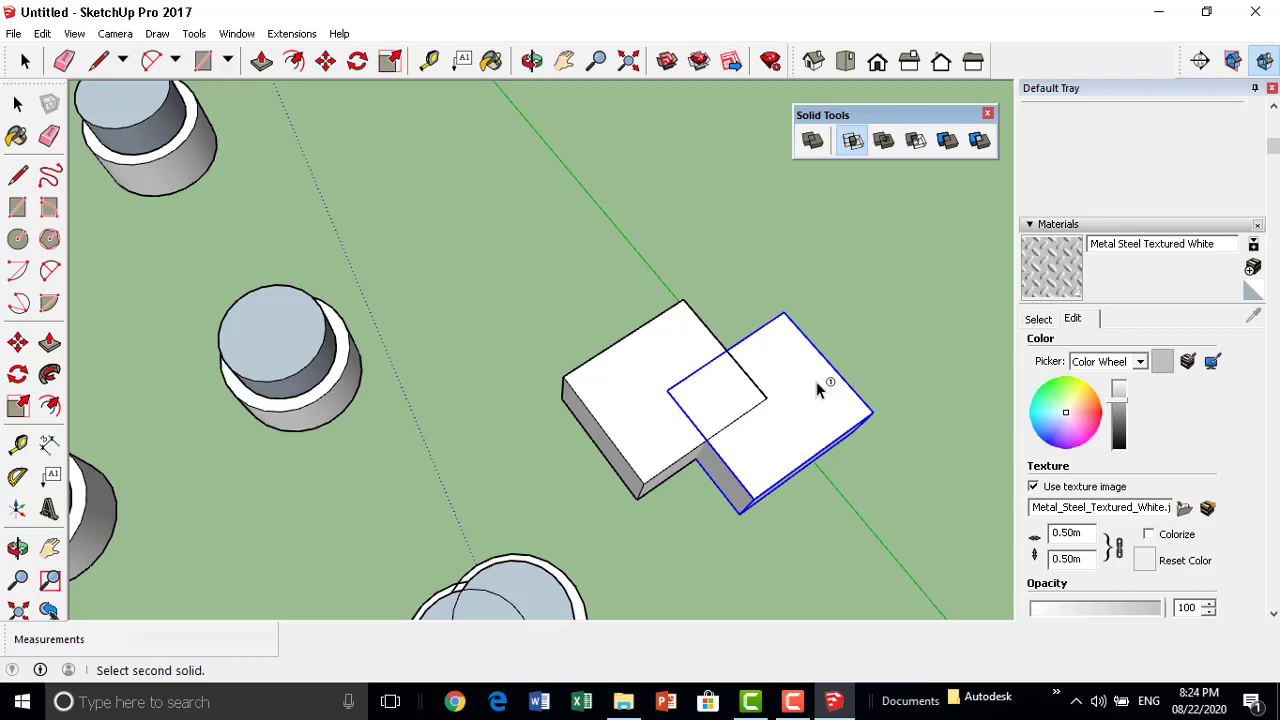
{"action": "left_click", "coordinate": [852, 140]}
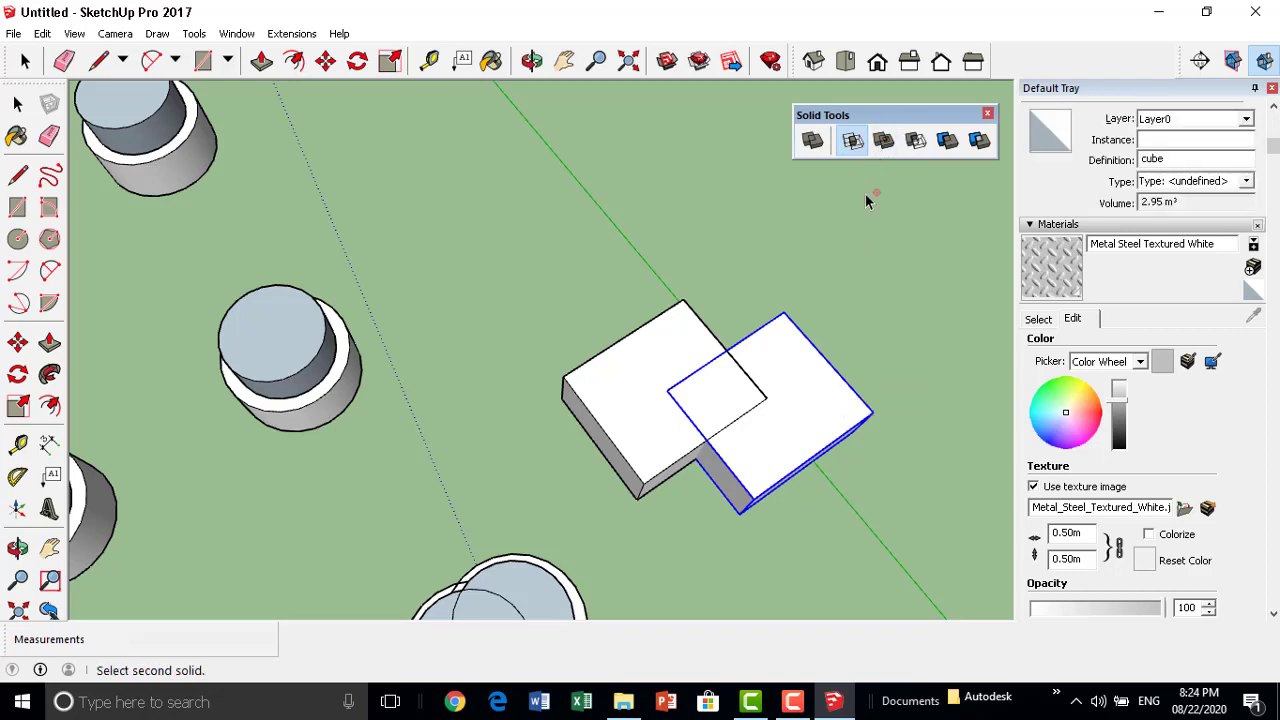
{"action": "key", "text": "space"}
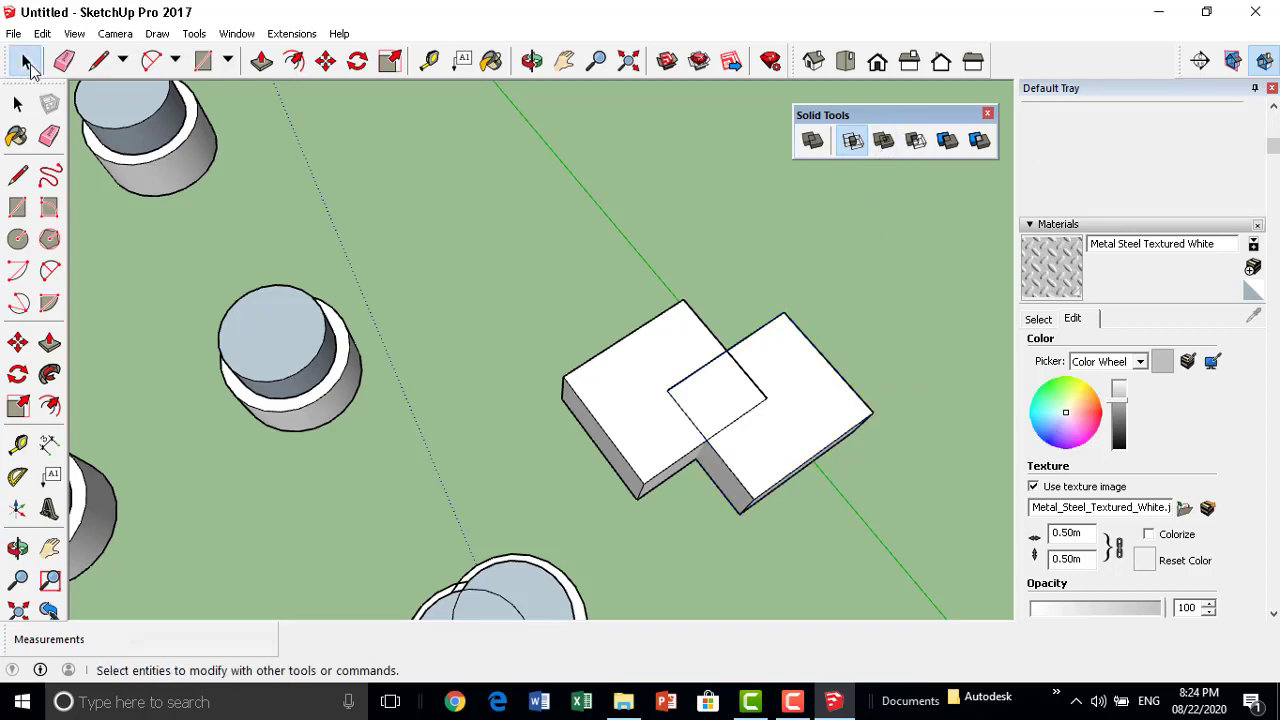
{"action": "left_click", "coordinate": [884, 143]}
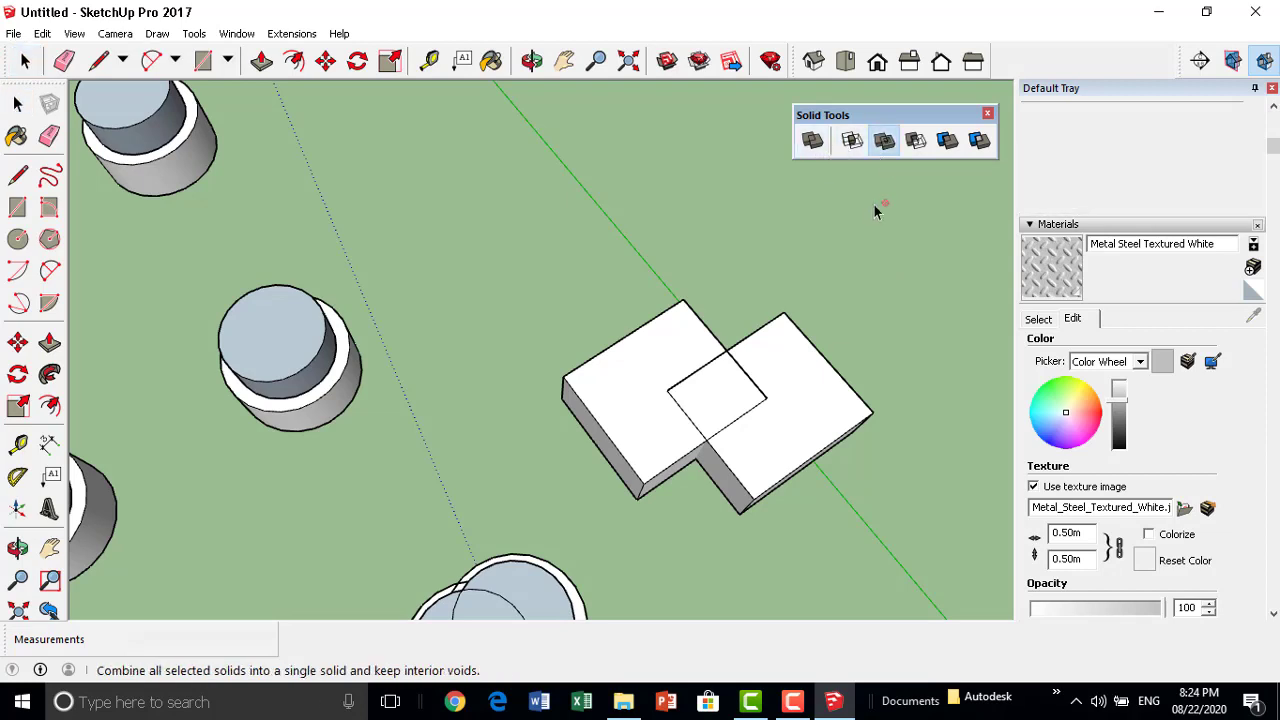
{"action": "left_click", "coordinate": [804, 353]}
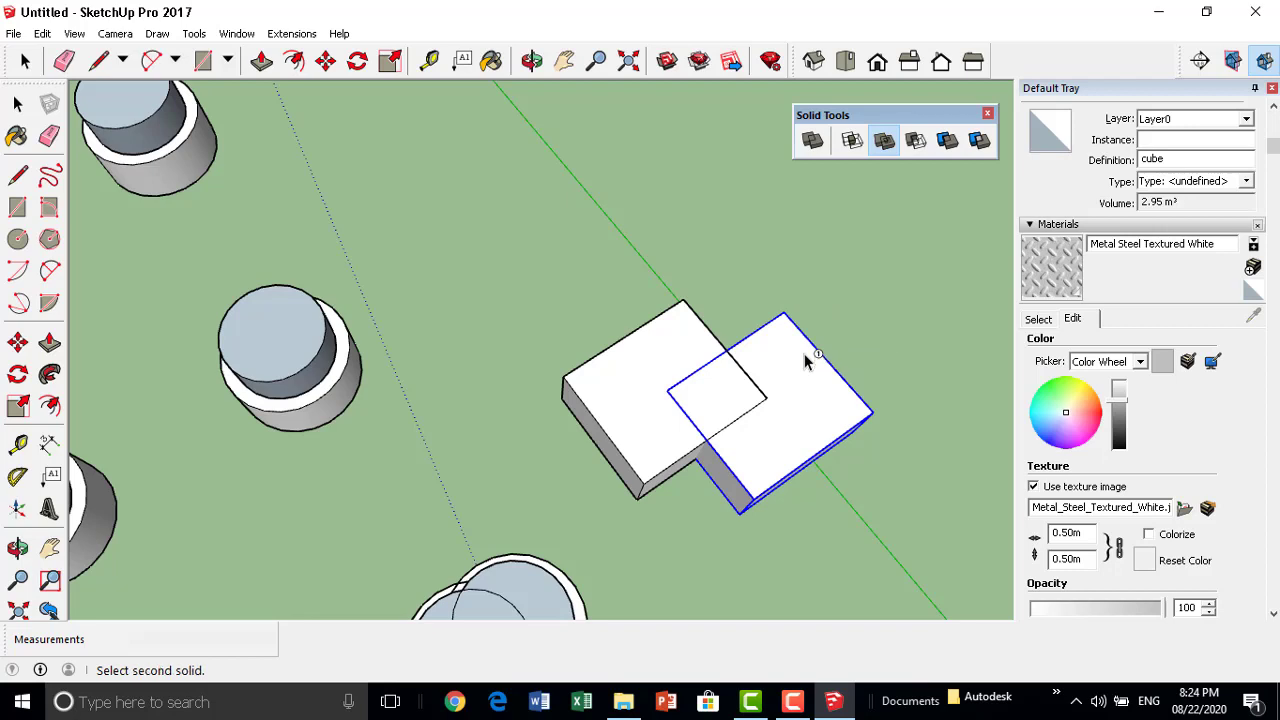
{"action": "left_click", "coordinate": [605, 414]}
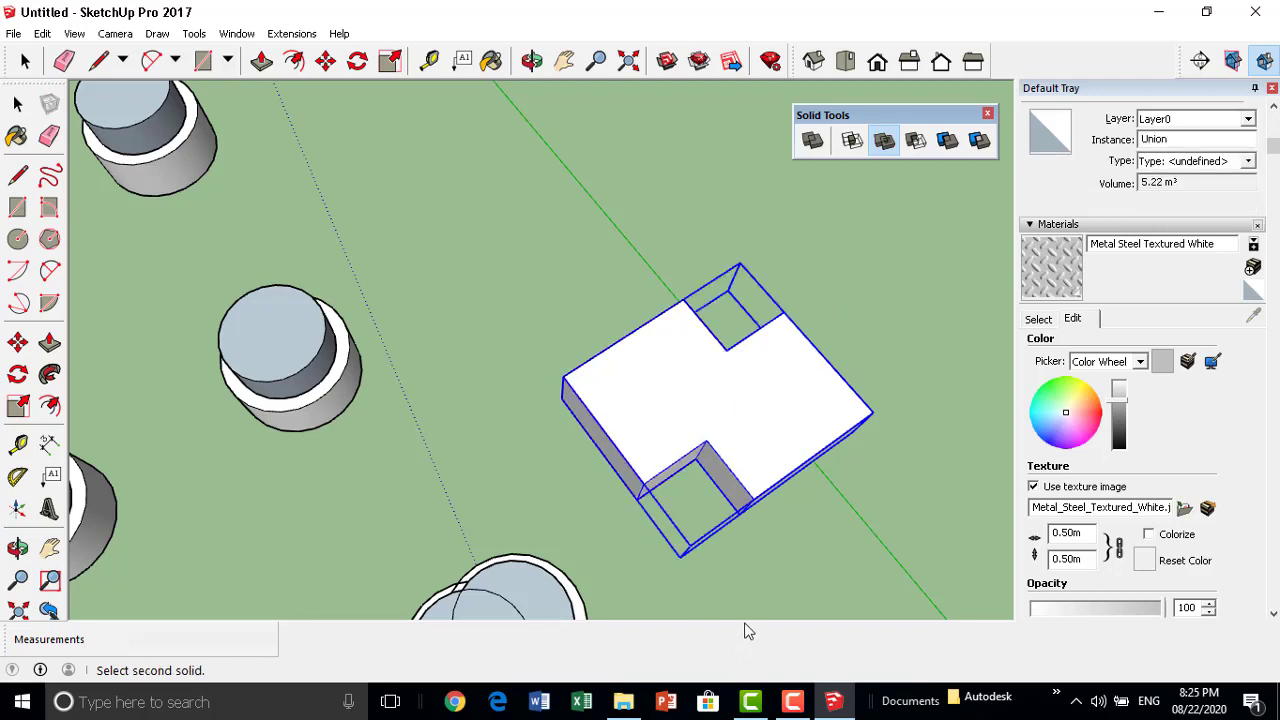
{"action": "key", "text": "ctrl+z"}
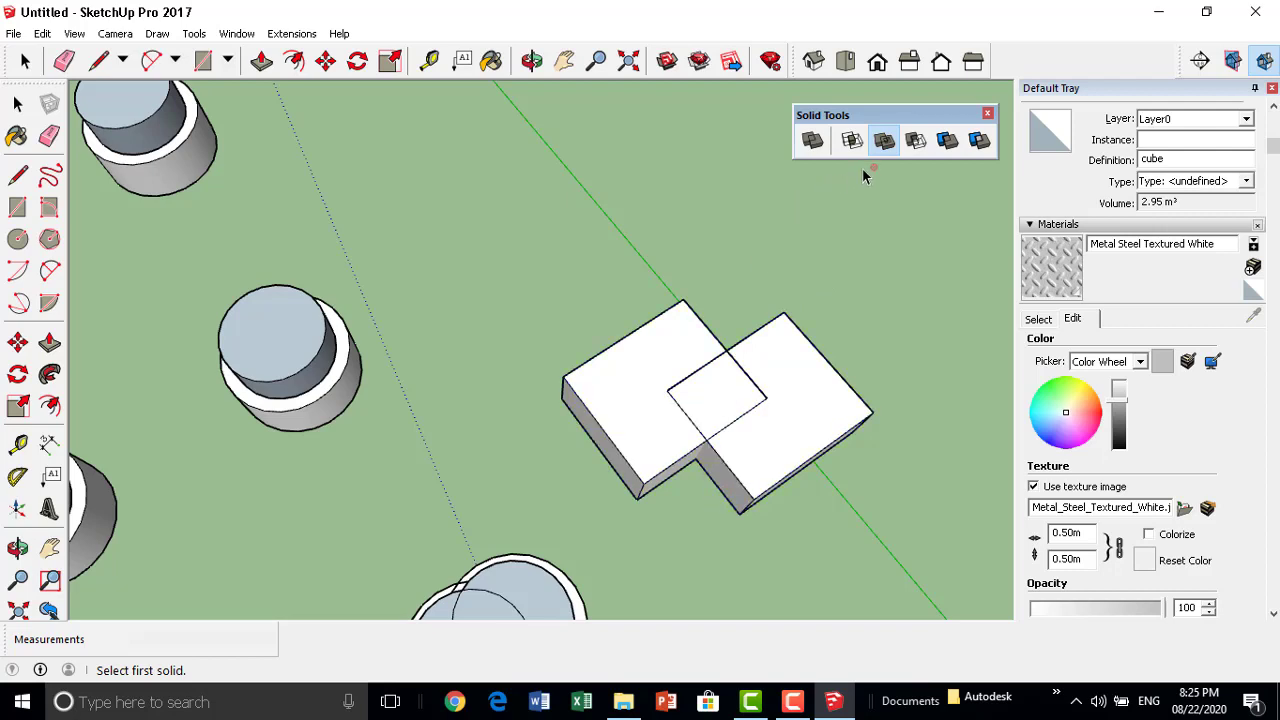
{"action": "left_click", "coordinate": [805, 372]}
{"action": "left_click", "coordinate": [632, 380]}
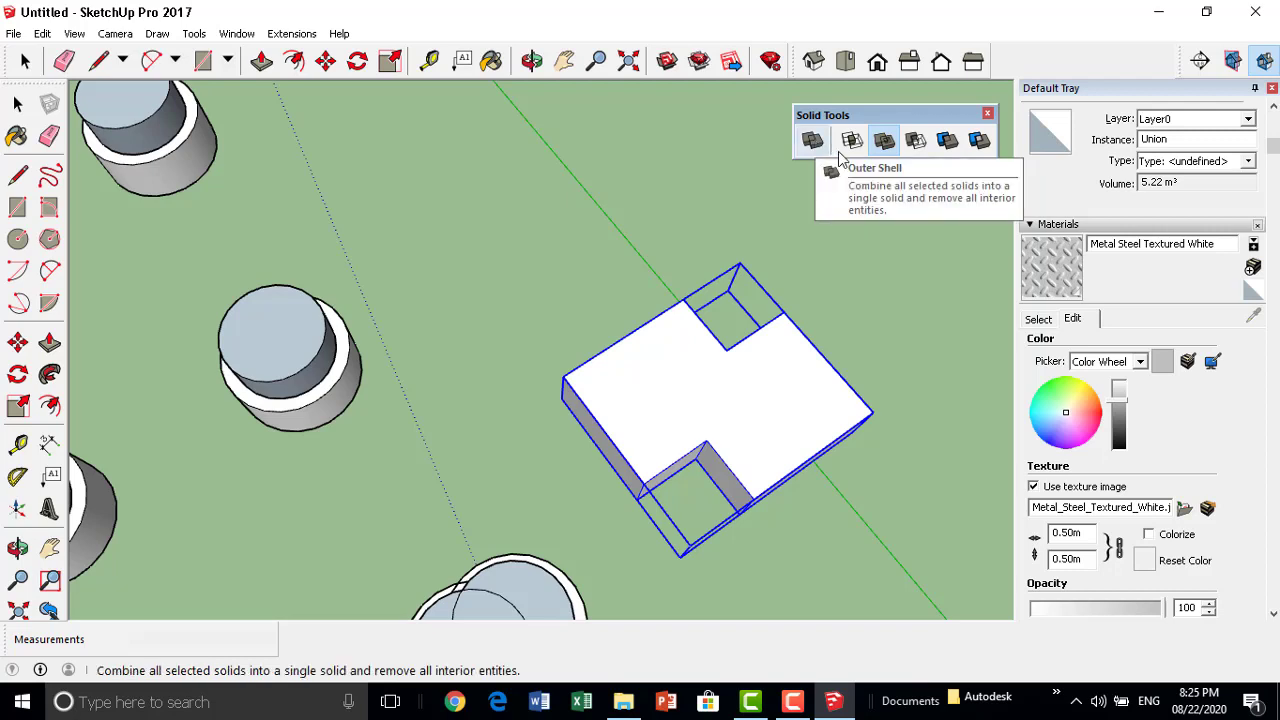
{"action": "left_click", "coordinate": [800, 324]}
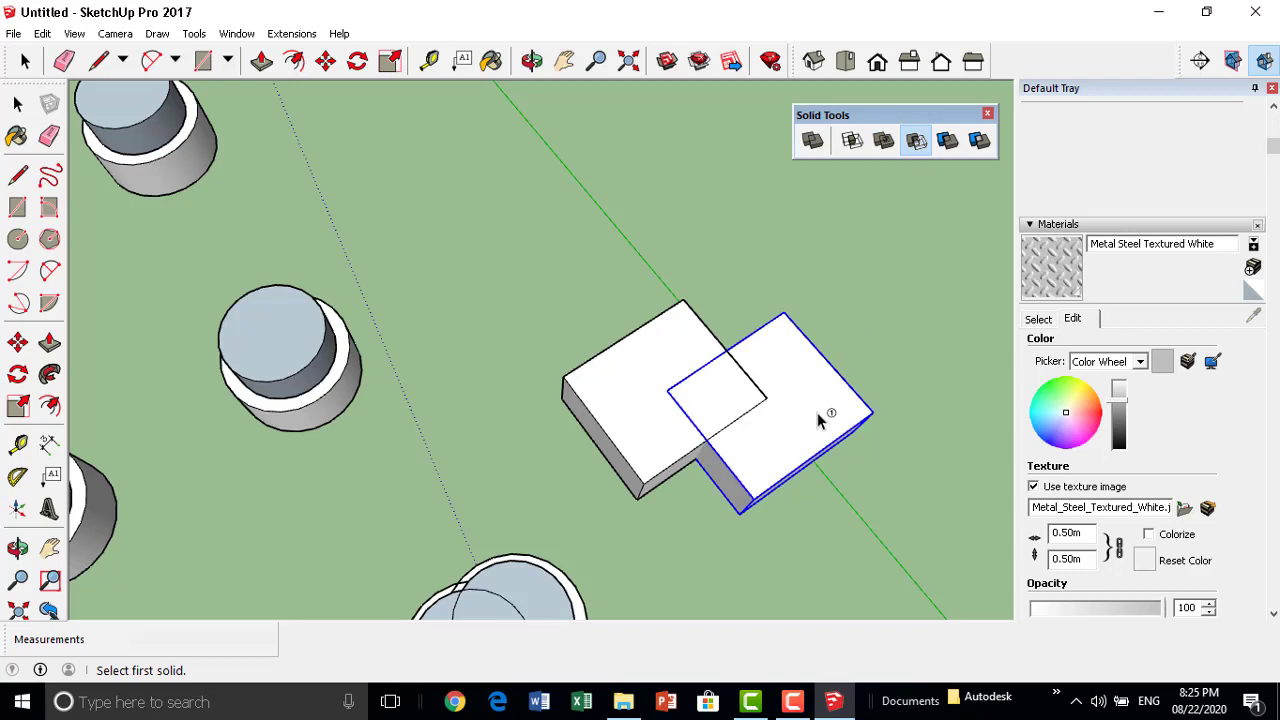
{"action": "left_click", "coordinate": [918, 143]}
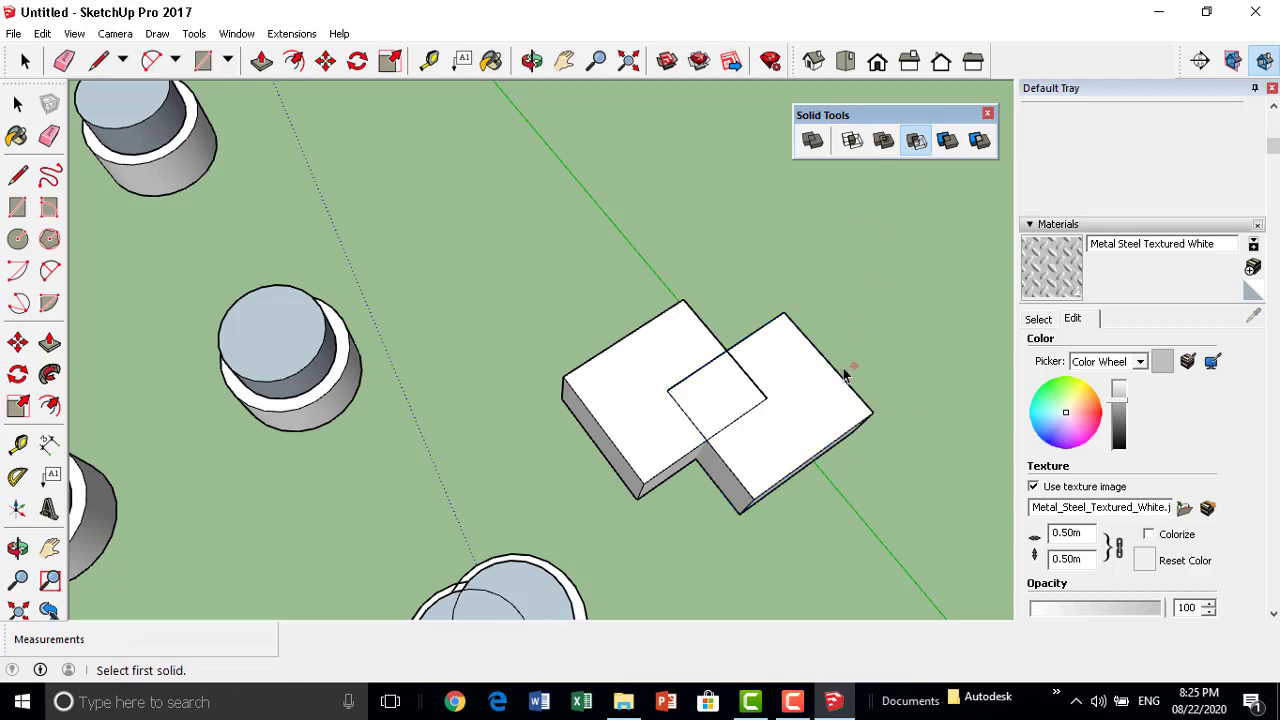
{"action": "left_click", "coordinate": [818, 445]}
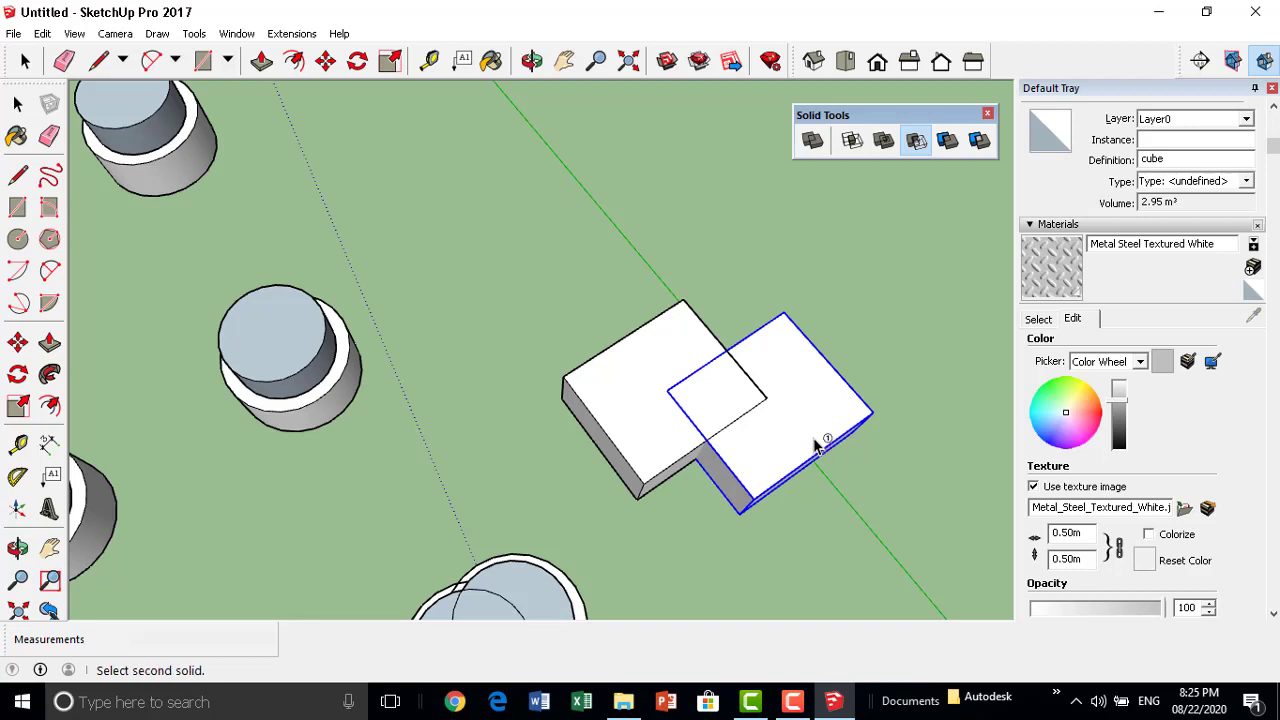
{"action": "left_click", "coordinate": [612, 436]}
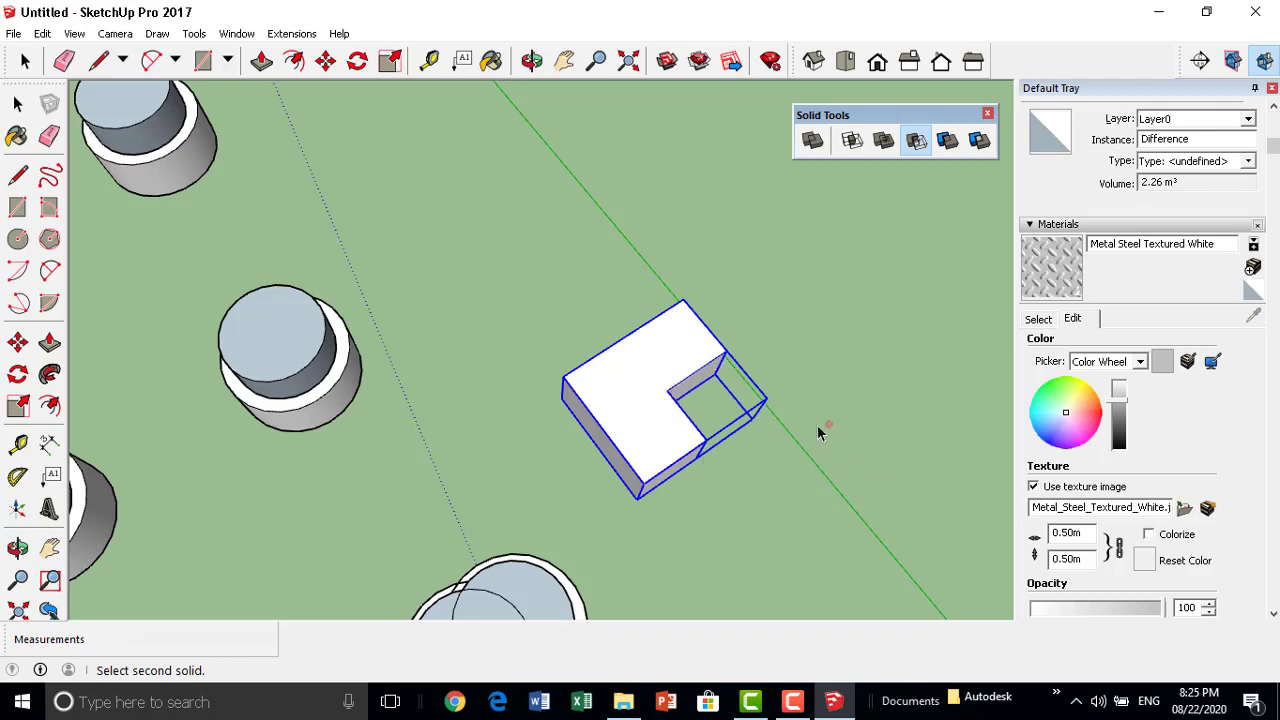
{"action": "key", "text": "ctrl+z"}
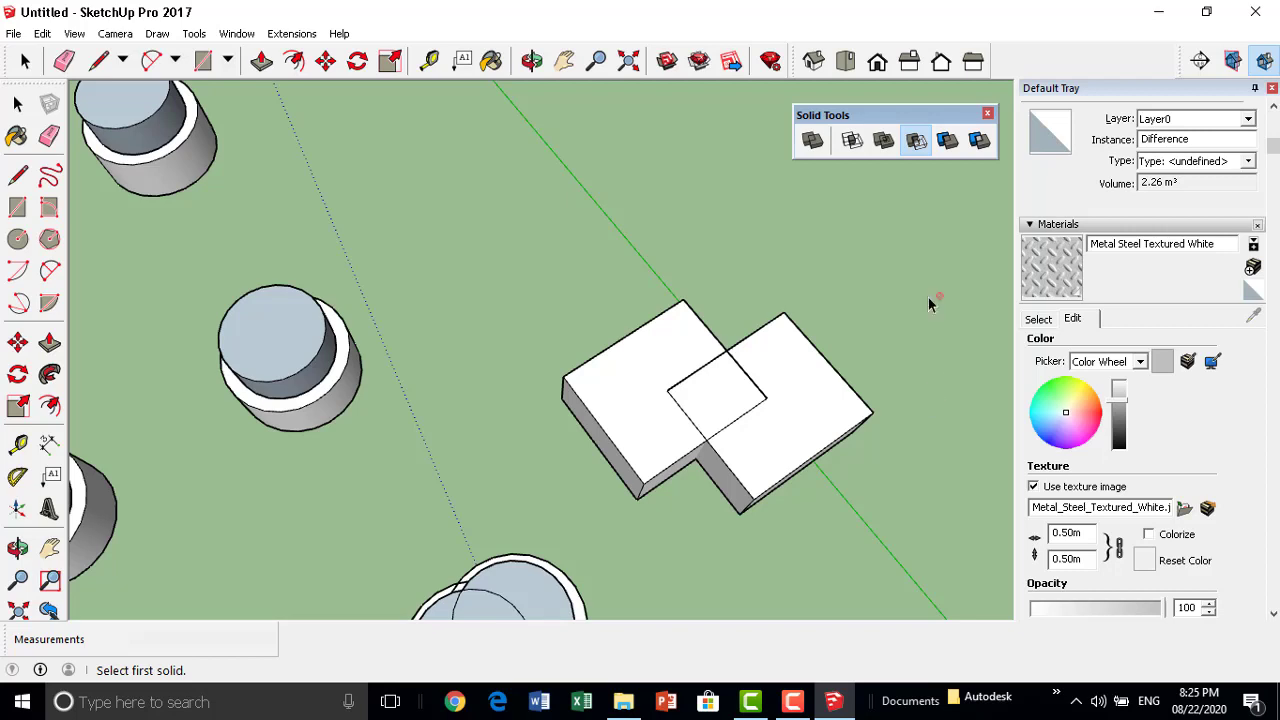
{"action": "left_click", "coordinate": [845, 408]}
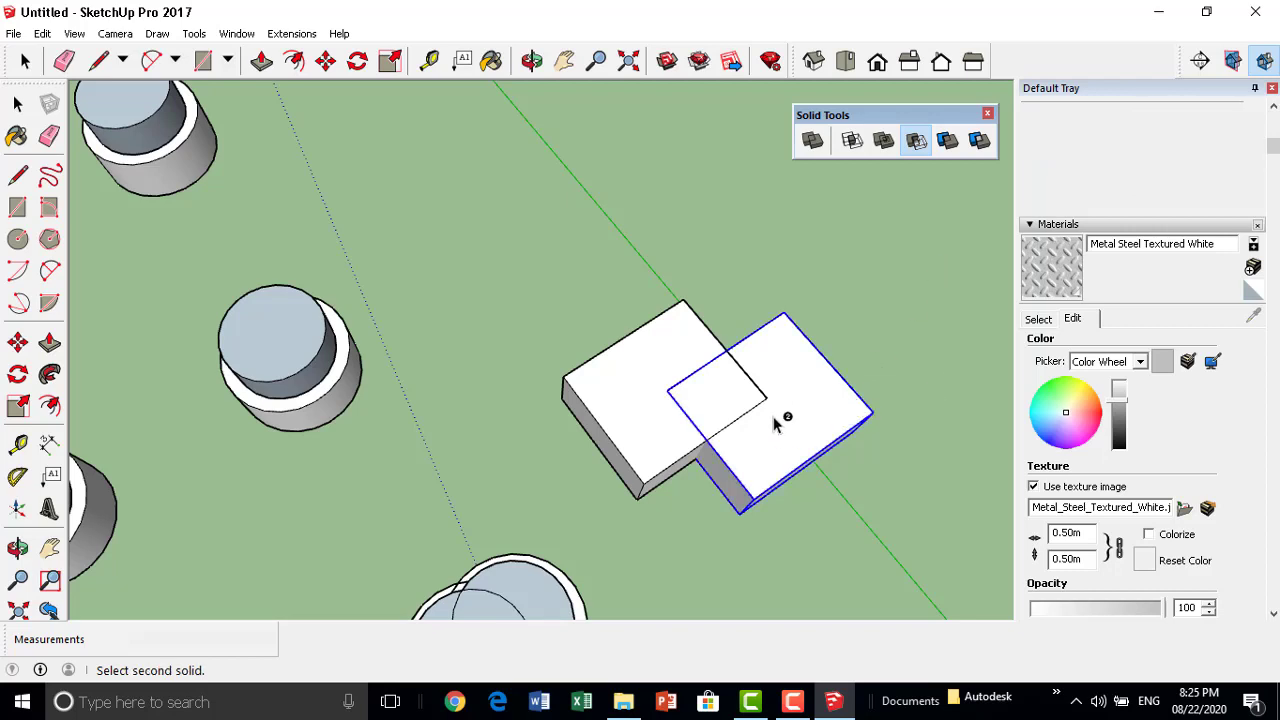
{"action": "left_click", "coordinate": [632, 388]}
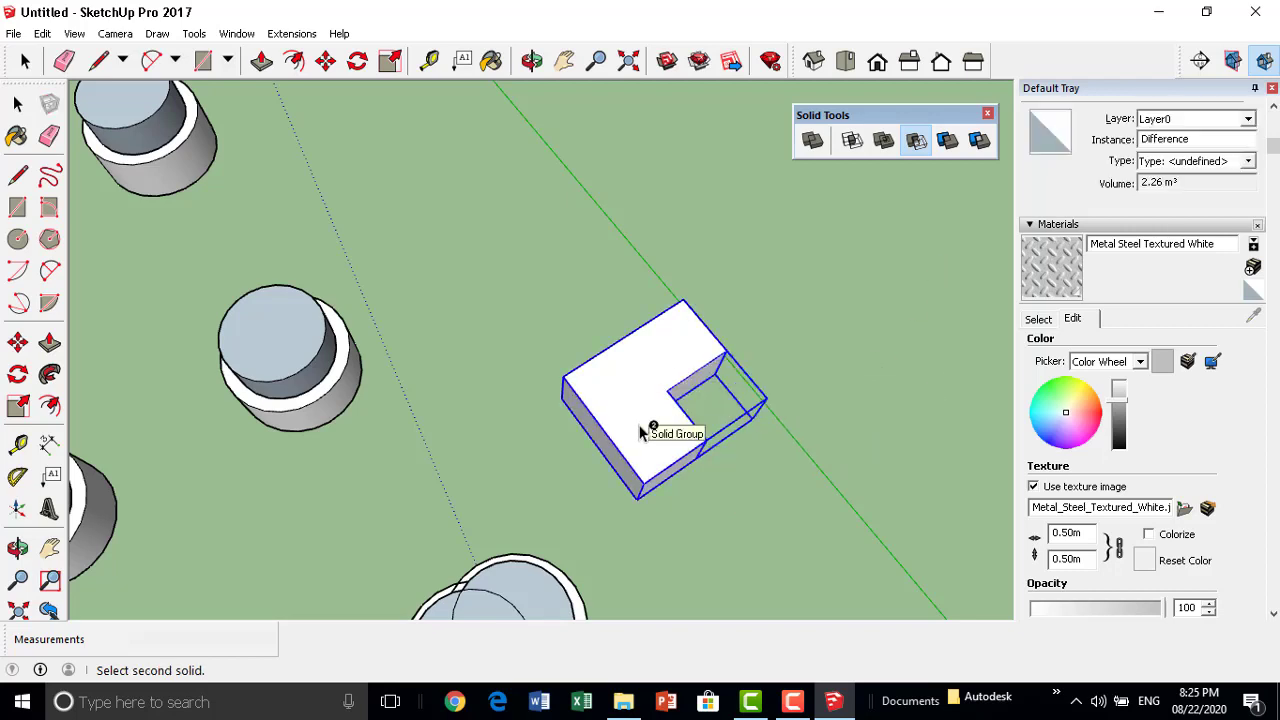
{"action": "key", "text": "ctrl+z"}
{"action": "left_click", "coordinate": [632, 400]}
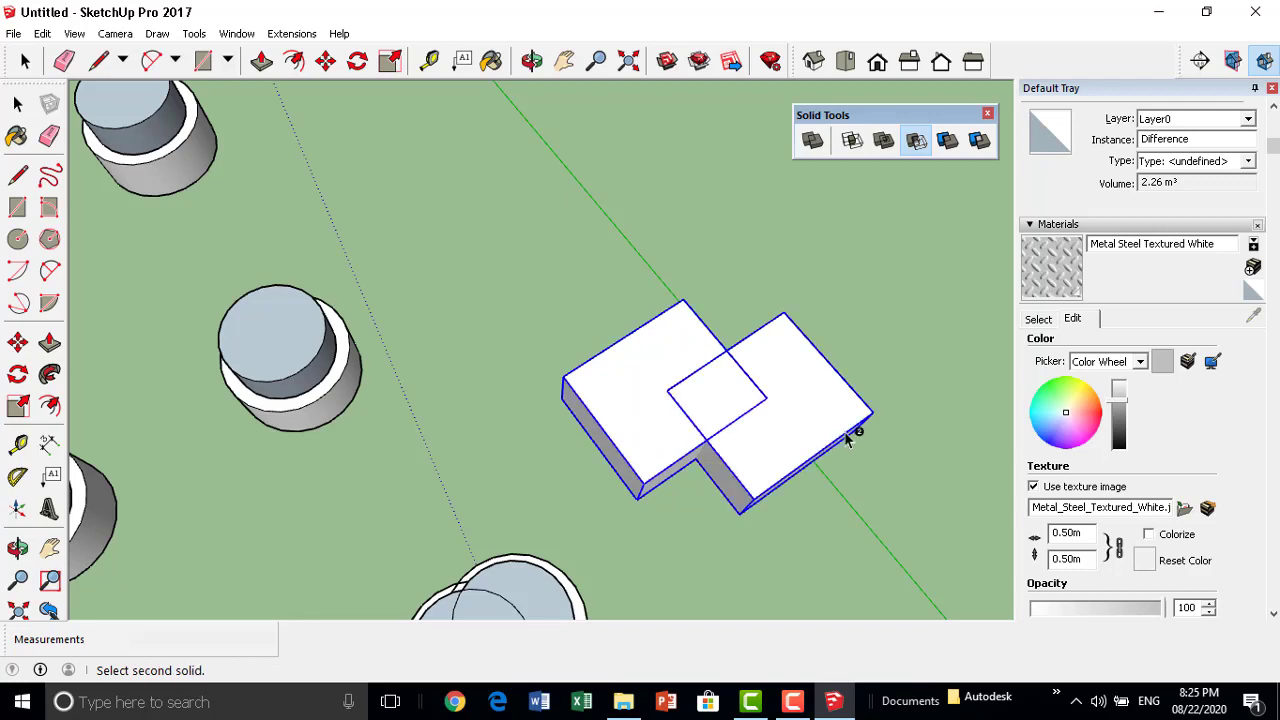
{"action": "left_click", "coordinate": [838, 420]}
{"action": "key", "text": "ctrl+z"}
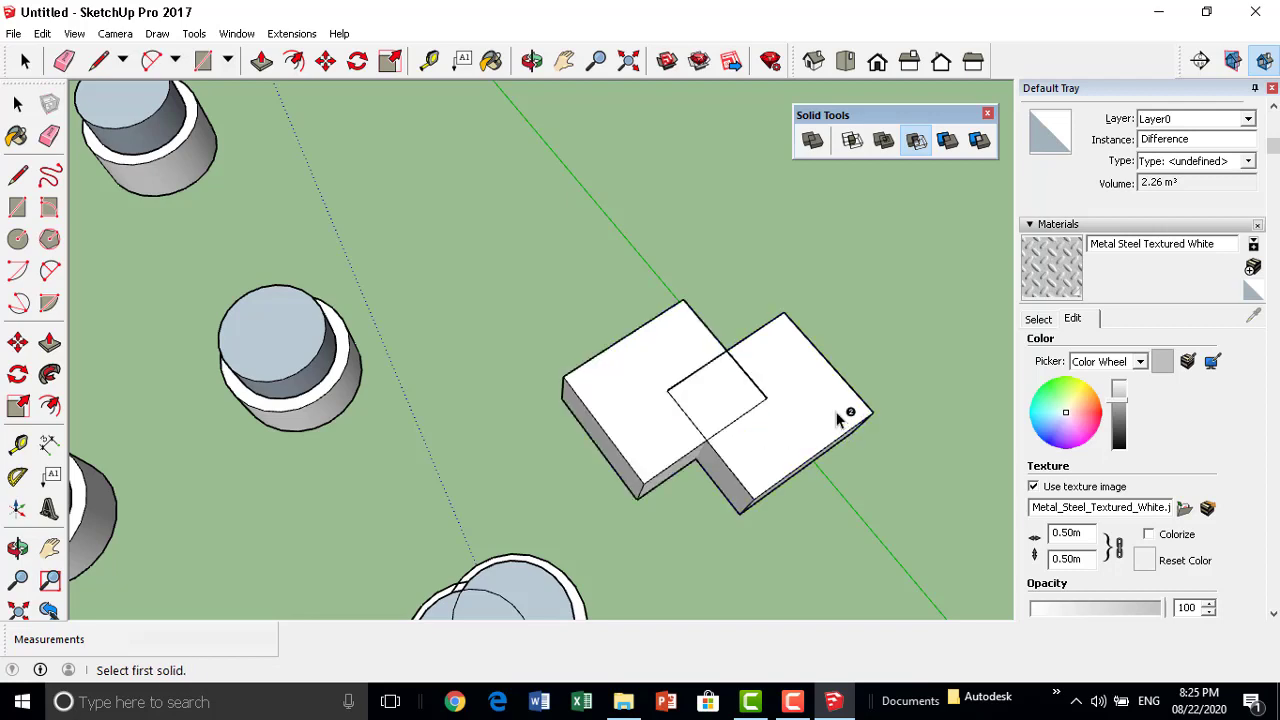
Trim the left cube against the right cube, then orbit to a lower view.
{"action": "left_click", "coordinate": [947, 141]}
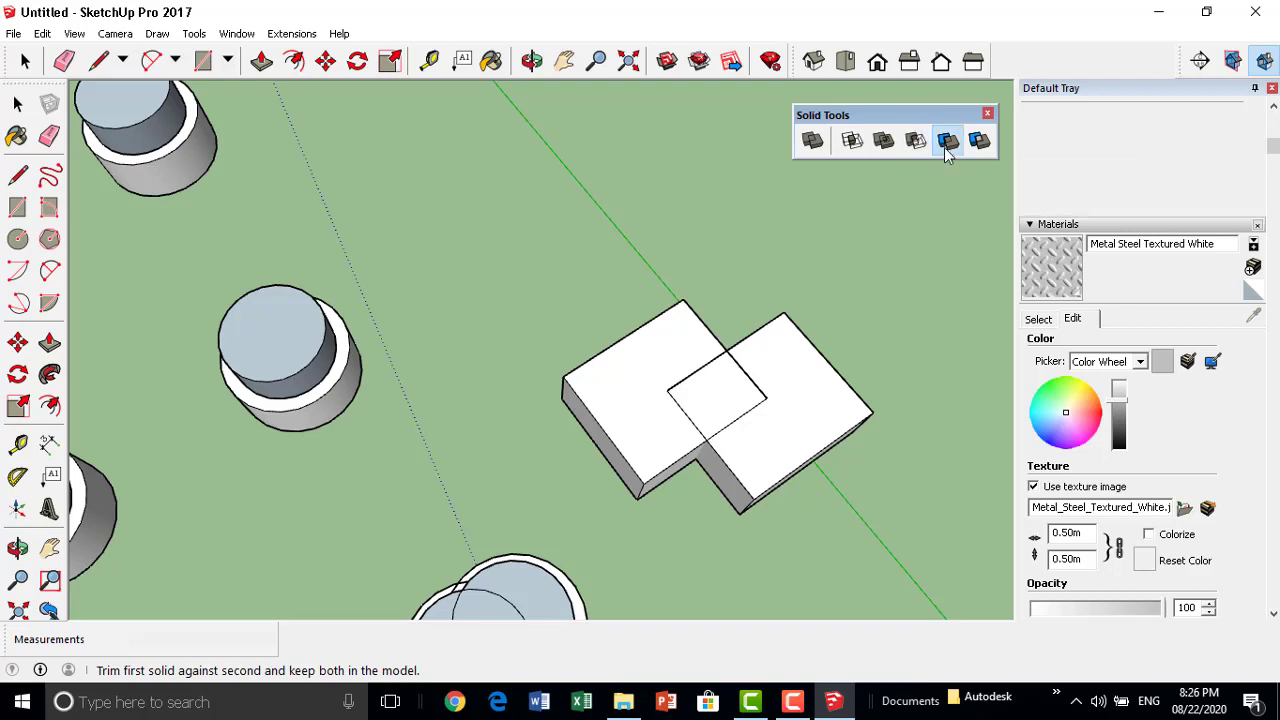
{"action": "left_click", "coordinate": [830, 428]}
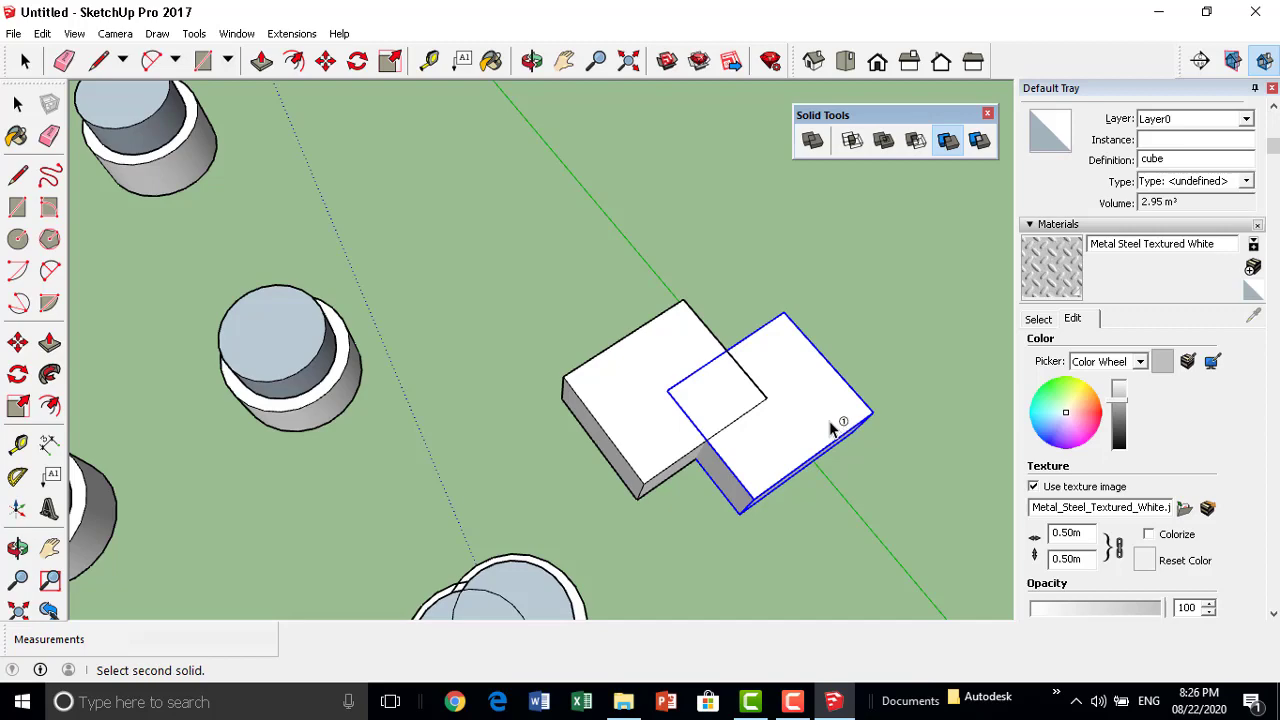
{"action": "left_click", "coordinate": [628, 413]}
{"action": "middle_click_drag", "start_coordinate": [714, 491], "coordinate": [741, 266]}
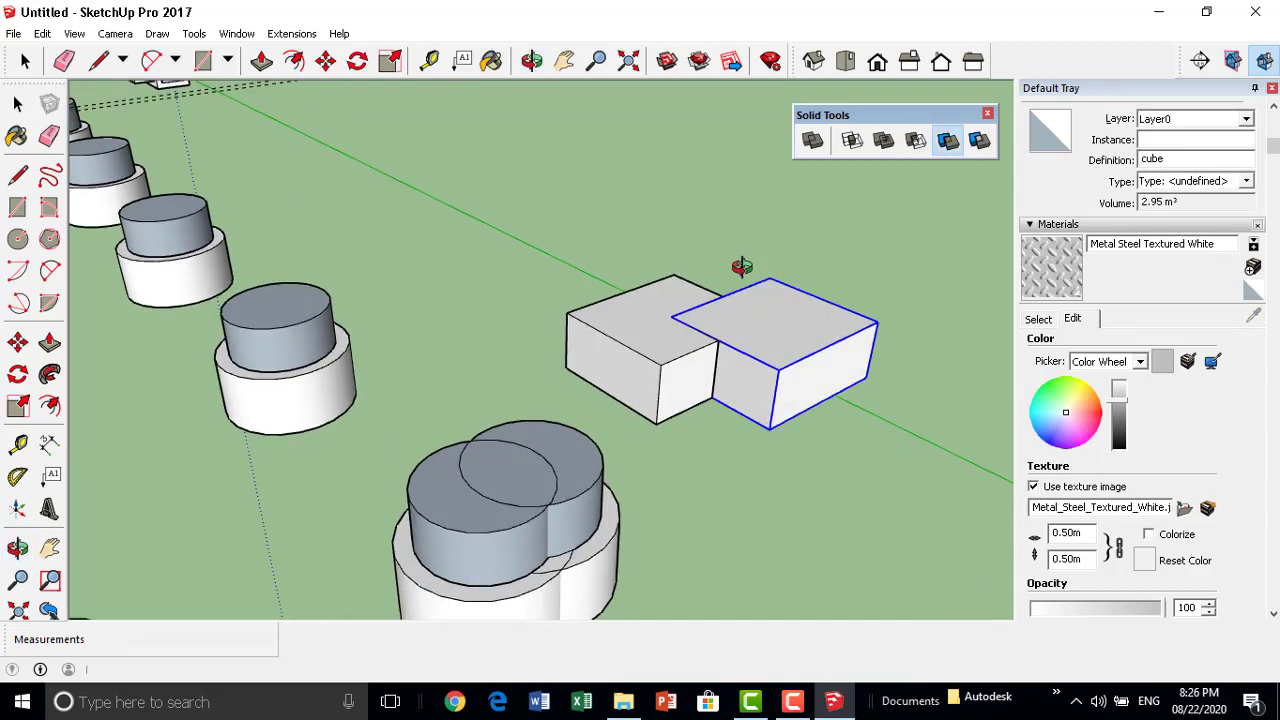
{"action": "scroll", "coordinate": [760, 345], "scroll_direction": "up", "scroll_amount": 1}
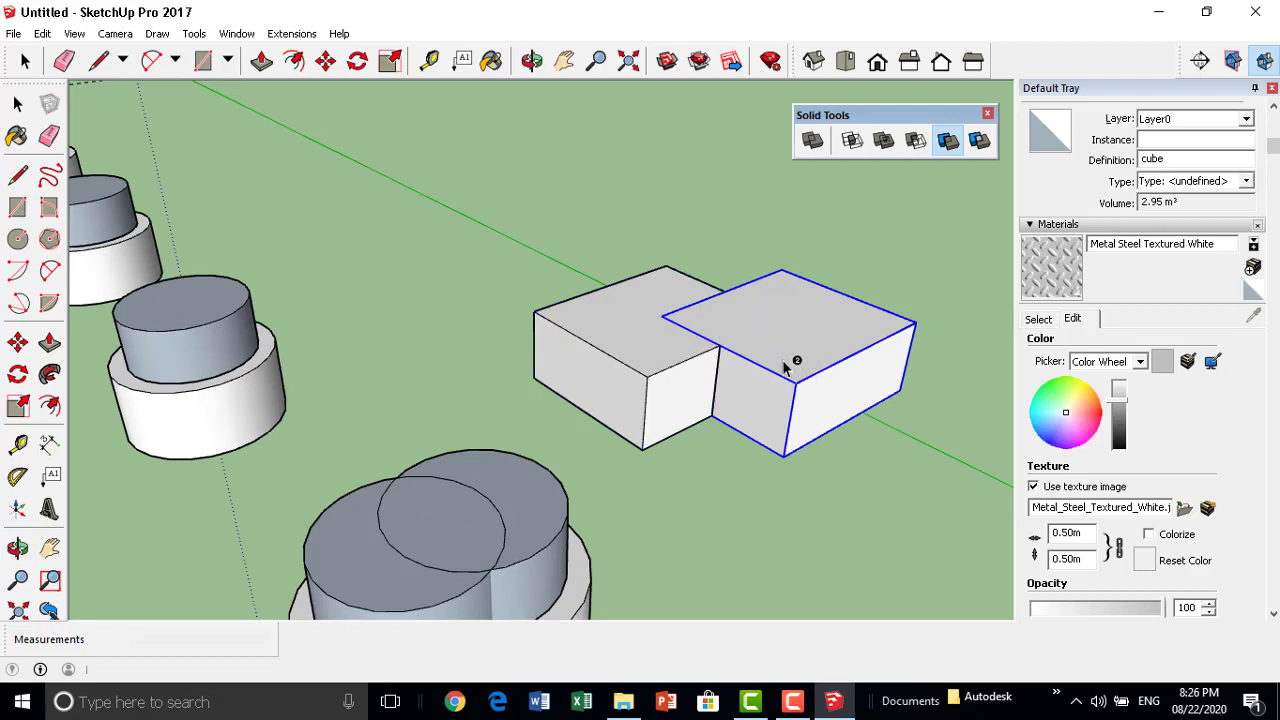
{"action": "left_click", "coordinate": [723, 403]}
Trim the left box by the right one, then the right box by the left one.
{"action": "left_click", "coordinate": [788, 360]}
{"action": "left_click", "coordinate": [619, 366]}
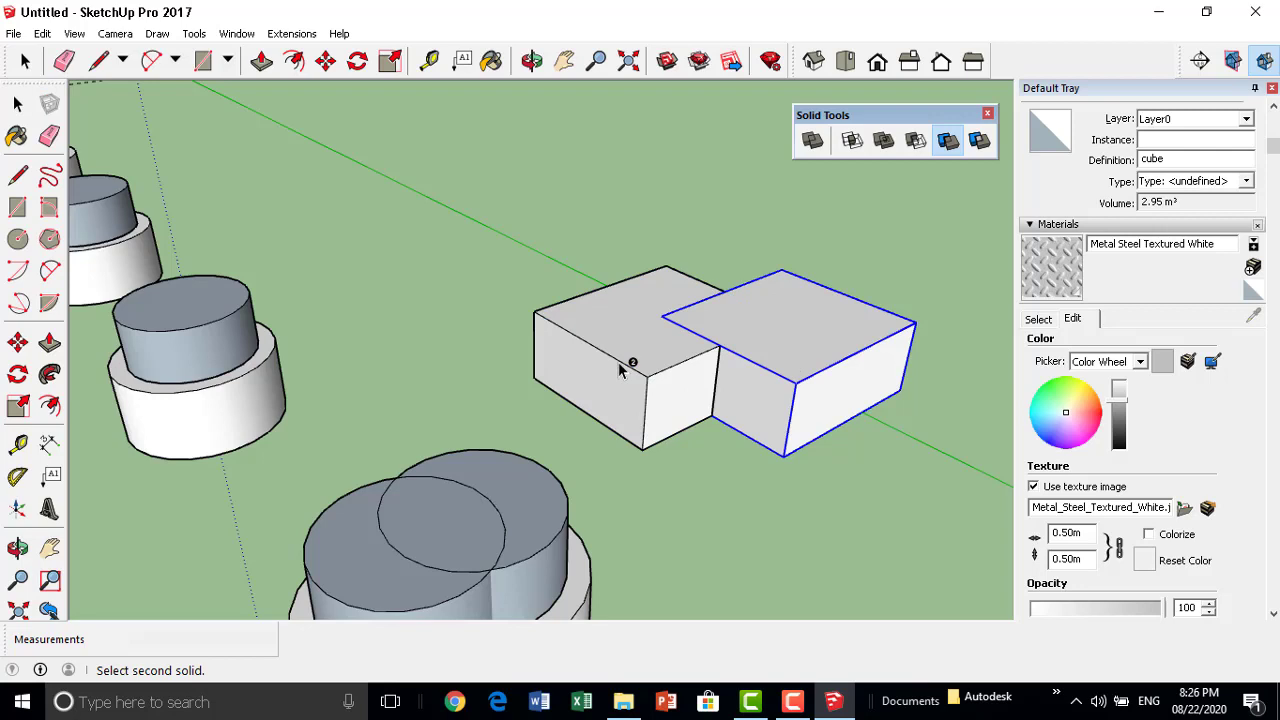
{"action": "left_click", "coordinate": [623, 385]}
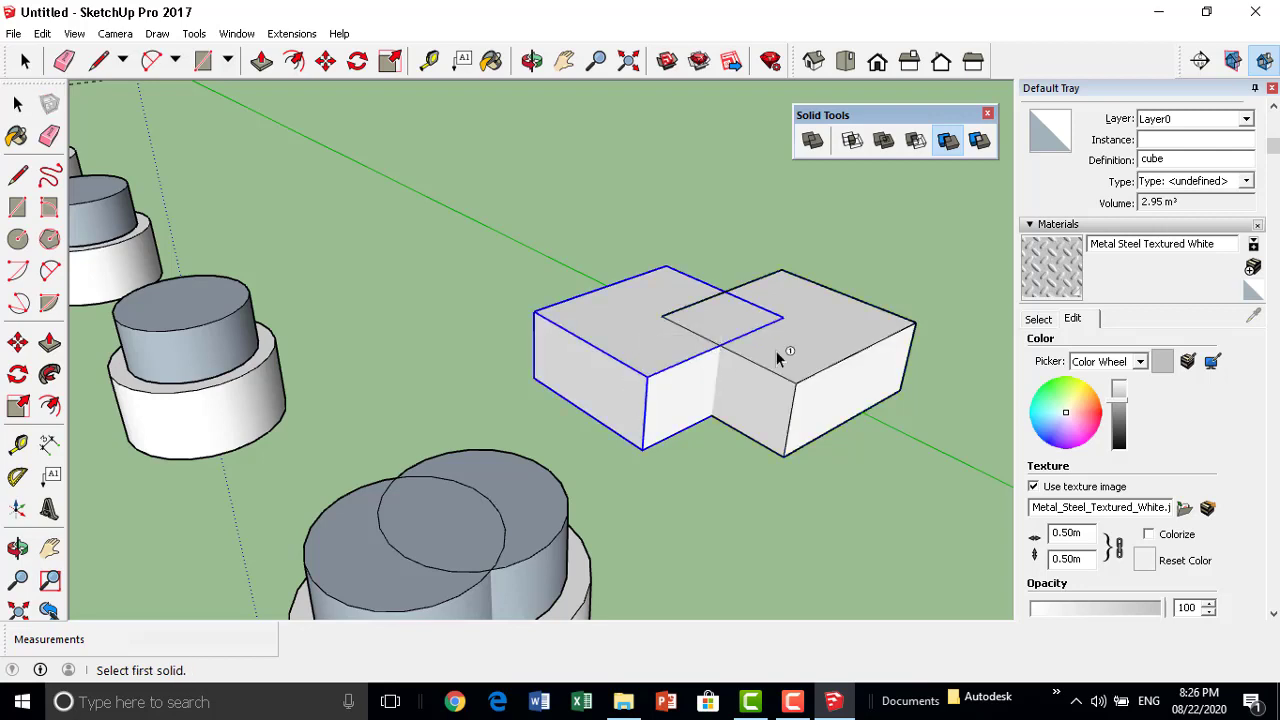
{"action": "left_click", "coordinate": [648, 343]}
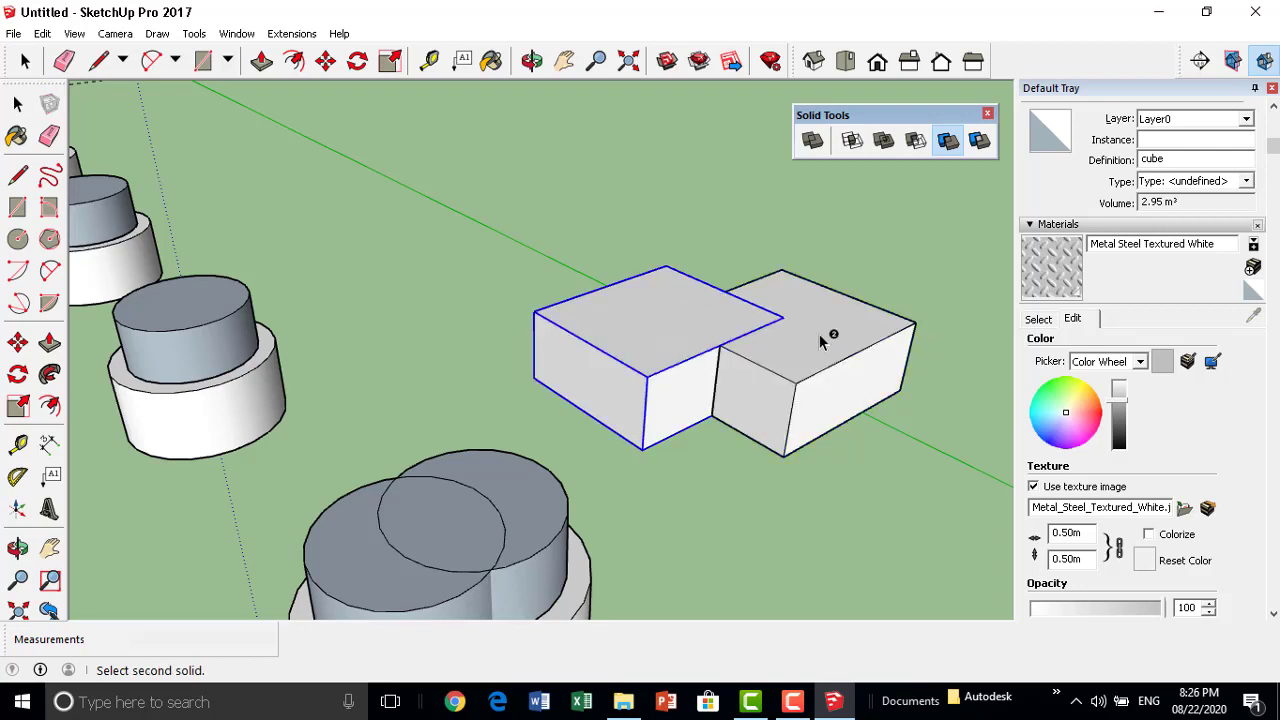
{"action": "left_click", "coordinate": [819, 334]}
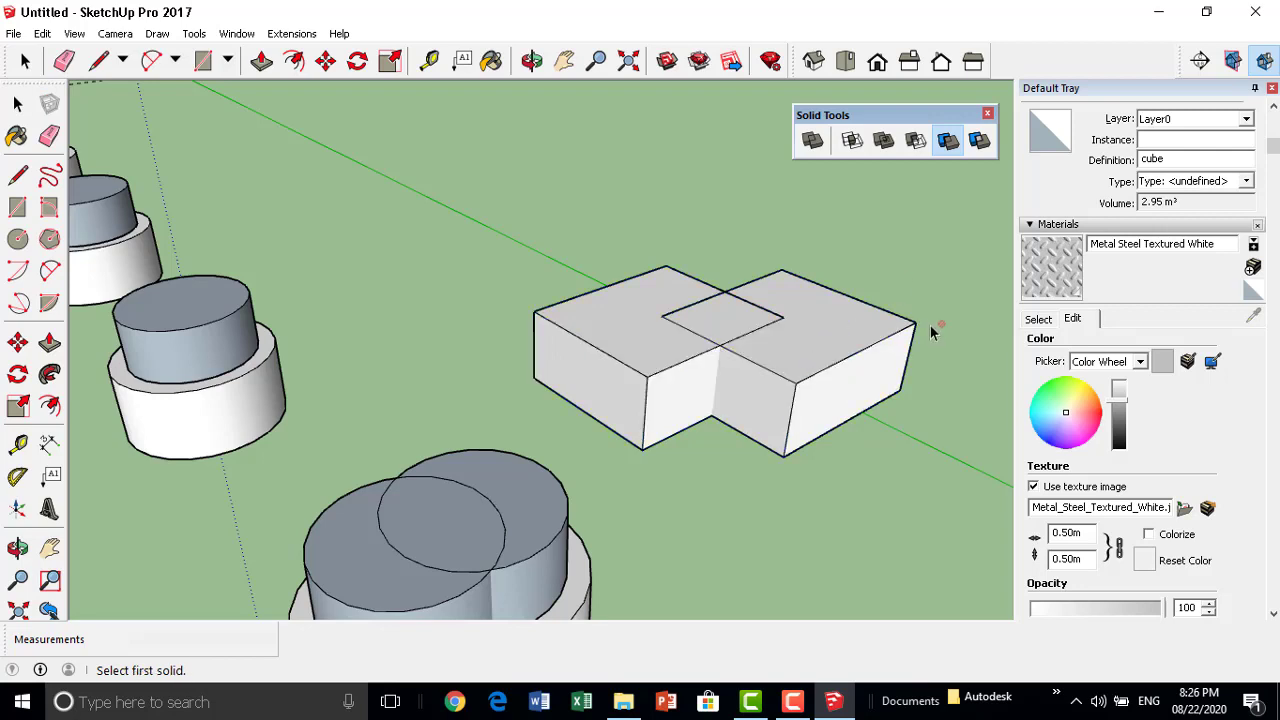
Split the two overlapping boxes where they intersect.
{"action": "left_click", "coordinate": [979, 141]}
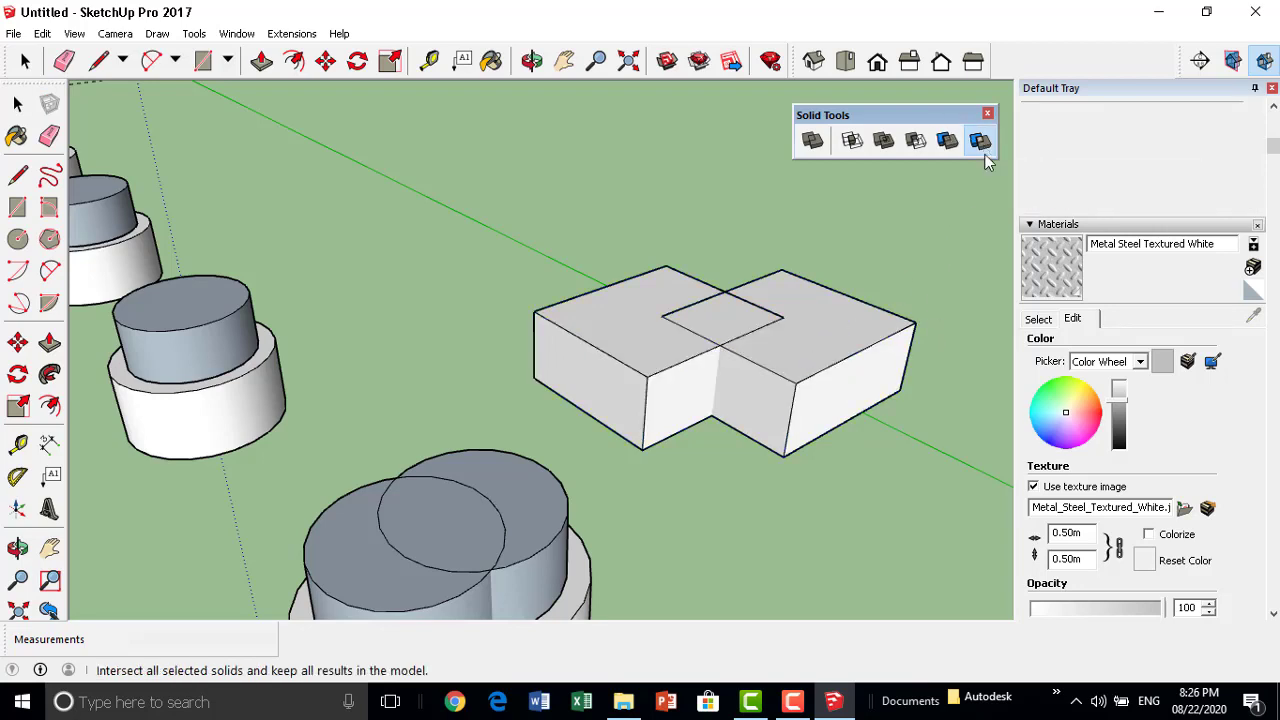
{"action": "left_click", "coordinate": [815, 346]}
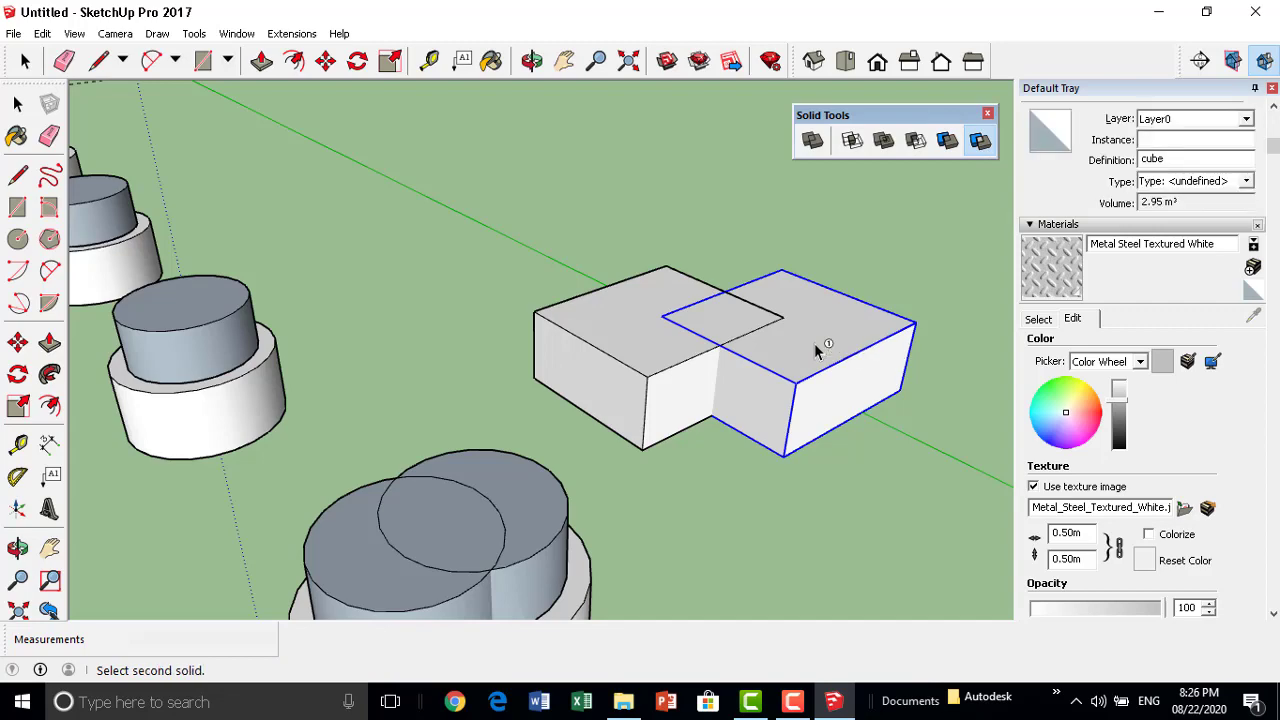
{"action": "left_click", "coordinate": [638, 362]}
{"action": "mouse_move", "coordinate": [646, 360]}
{"action": "middle_mouse_down"}
{"action": "mouse_move", "coordinate": [766, 423]}
{"action": "mouse_move", "coordinate": [708, 325]}
{"action": "middle_mouse_up"}
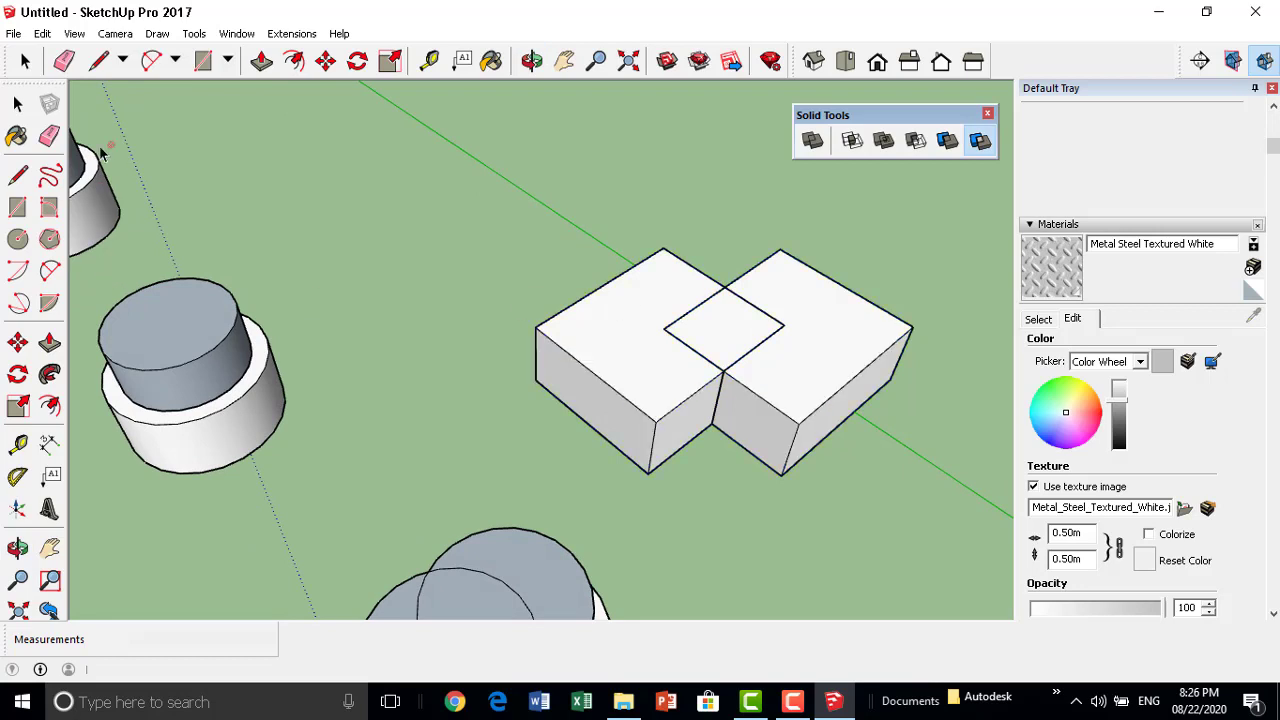
Move the right box further right and the left L-shaped block left, away from the cube.
{"action": "left_click", "coordinate": [325, 61]}
{"action": "left_click", "coordinate": [815, 350]}
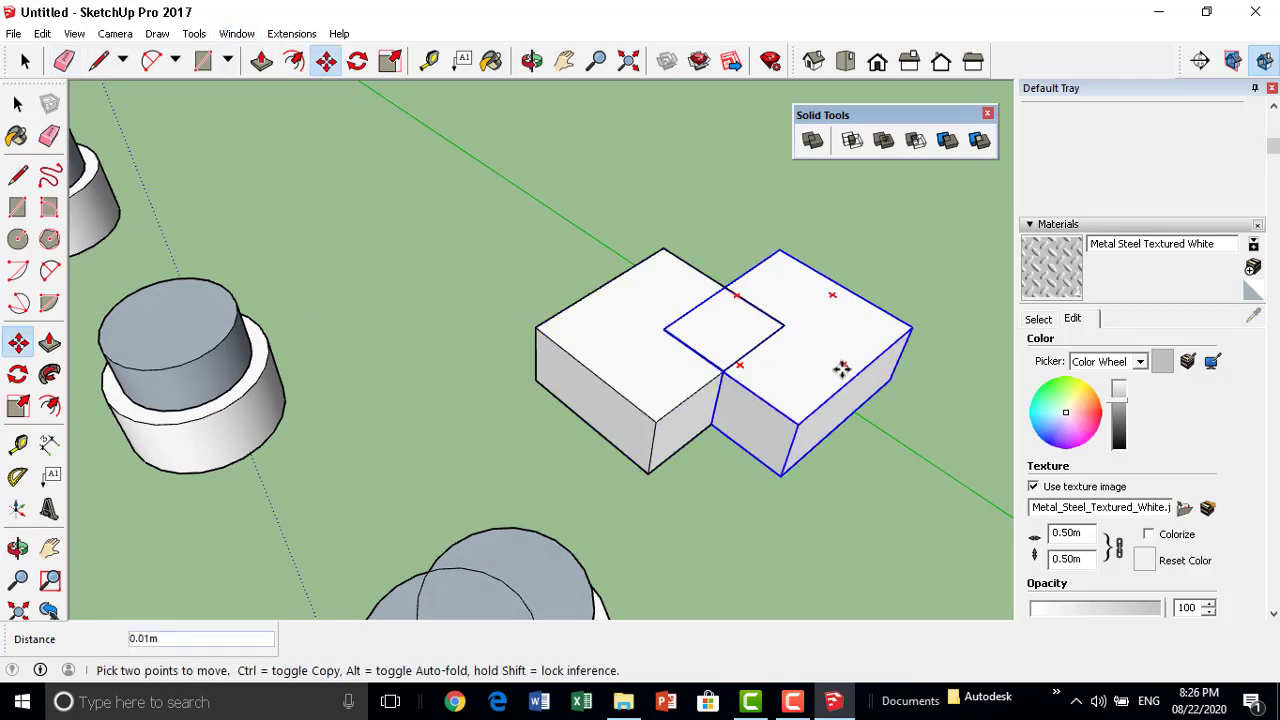
{"action": "left_click", "coordinate": [945, 342]}
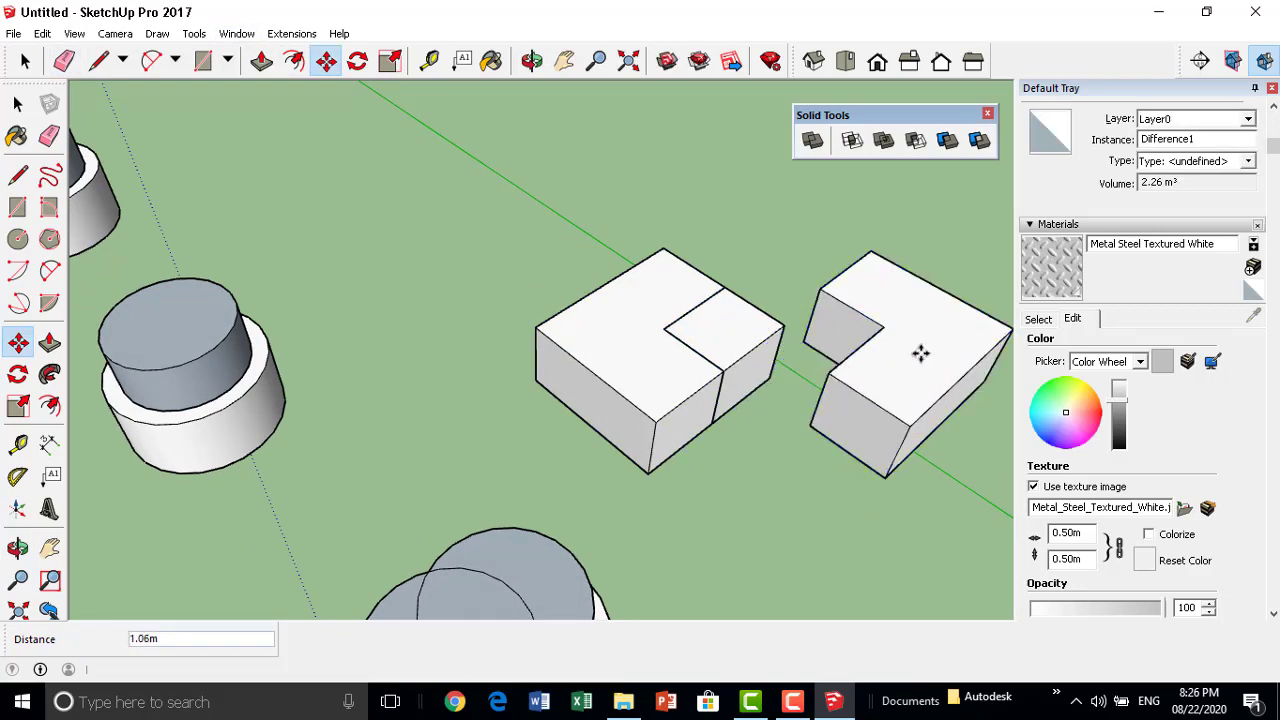
{"action": "left_click", "coordinate": [597, 385]}
{"action": "left_click", "coordinate": [510, 379]}
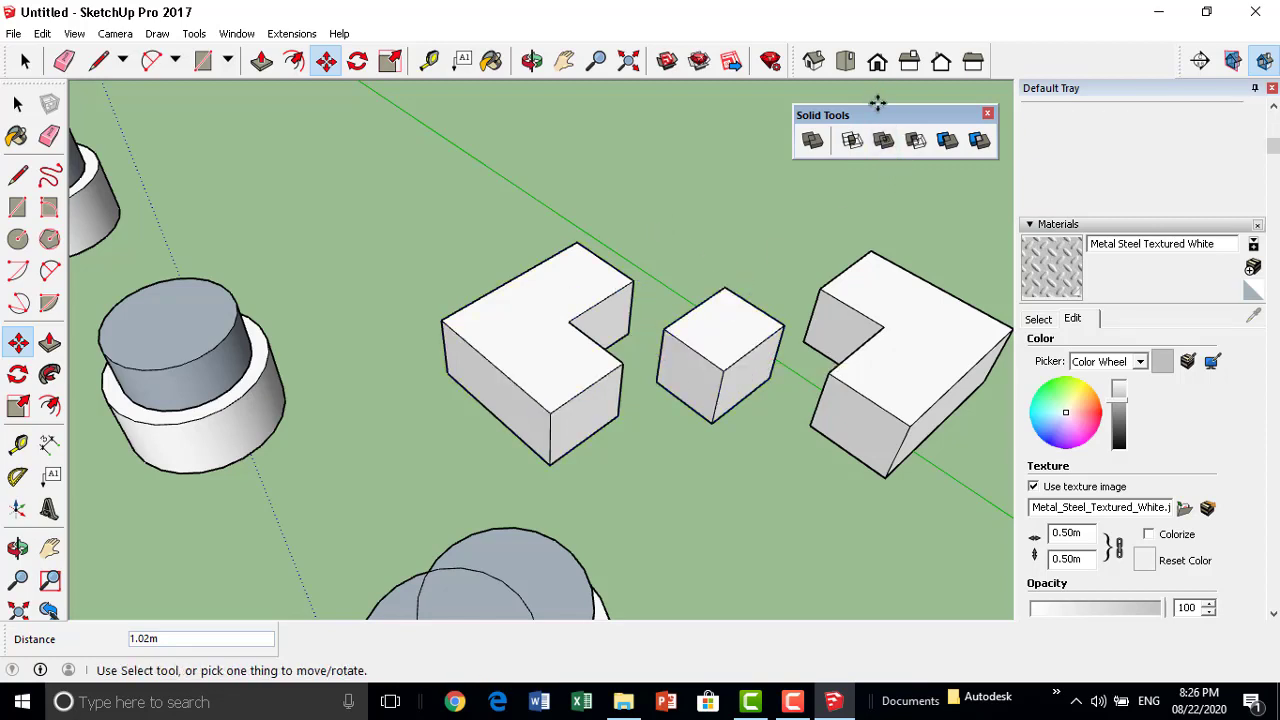
Dock the Solid Tools toolbar, float the Section toolbar and begin placing a section plane.
{"action": "left_click_drag", "start_coordinate": [868, 115], "coordinate": [1085, 62]}
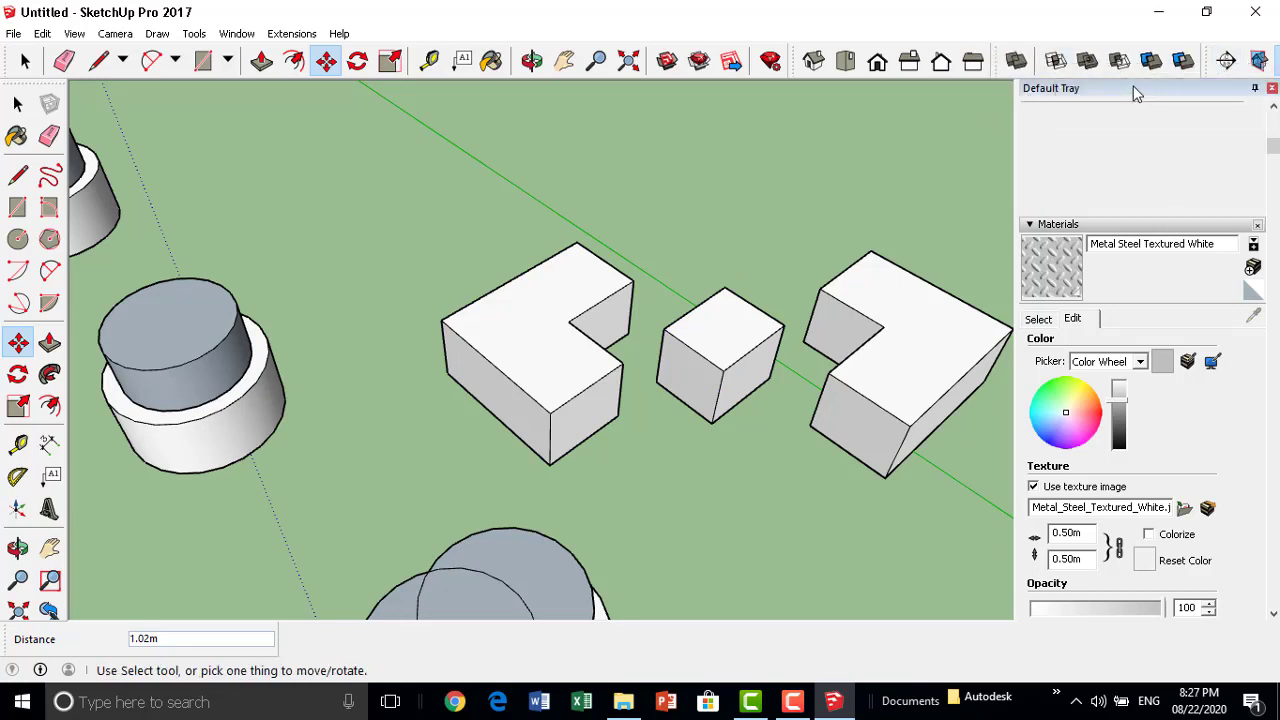
{"action": "left_click_drag", "start_coordinate": [1212, 60], "coordinate": [765, 187]}
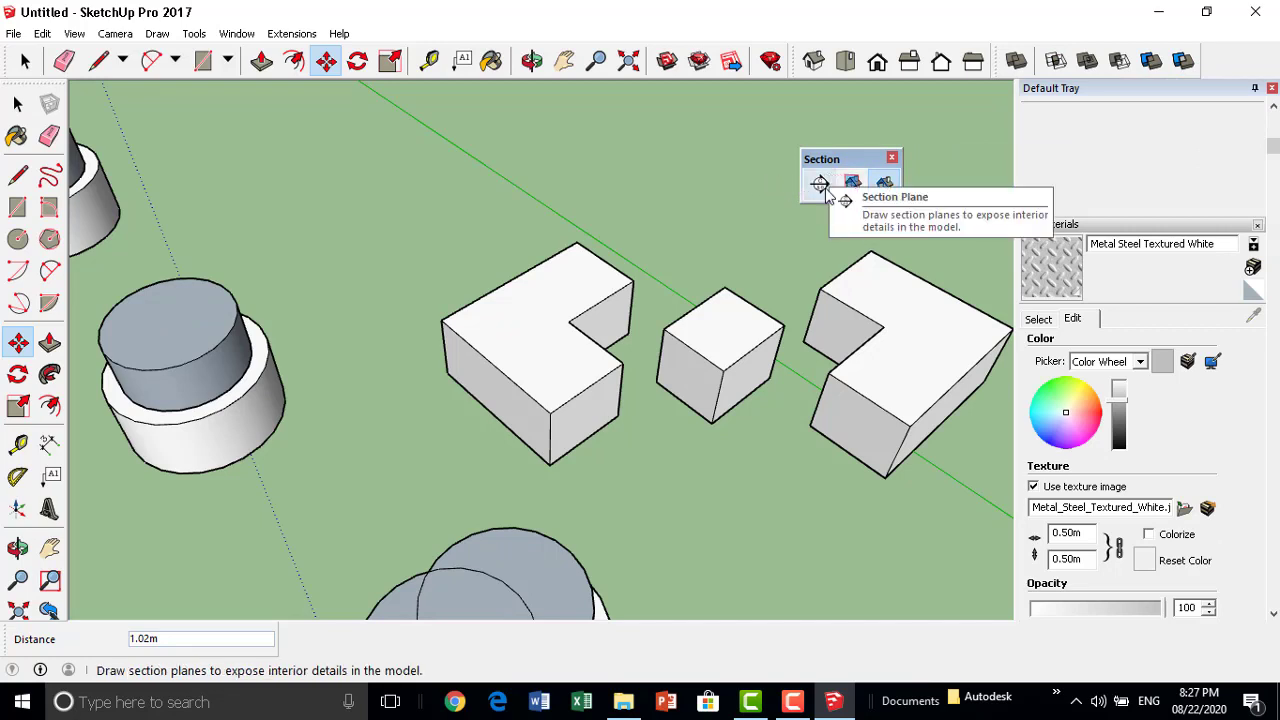
{"action": "left_click", "coordinate": [820, 188]}
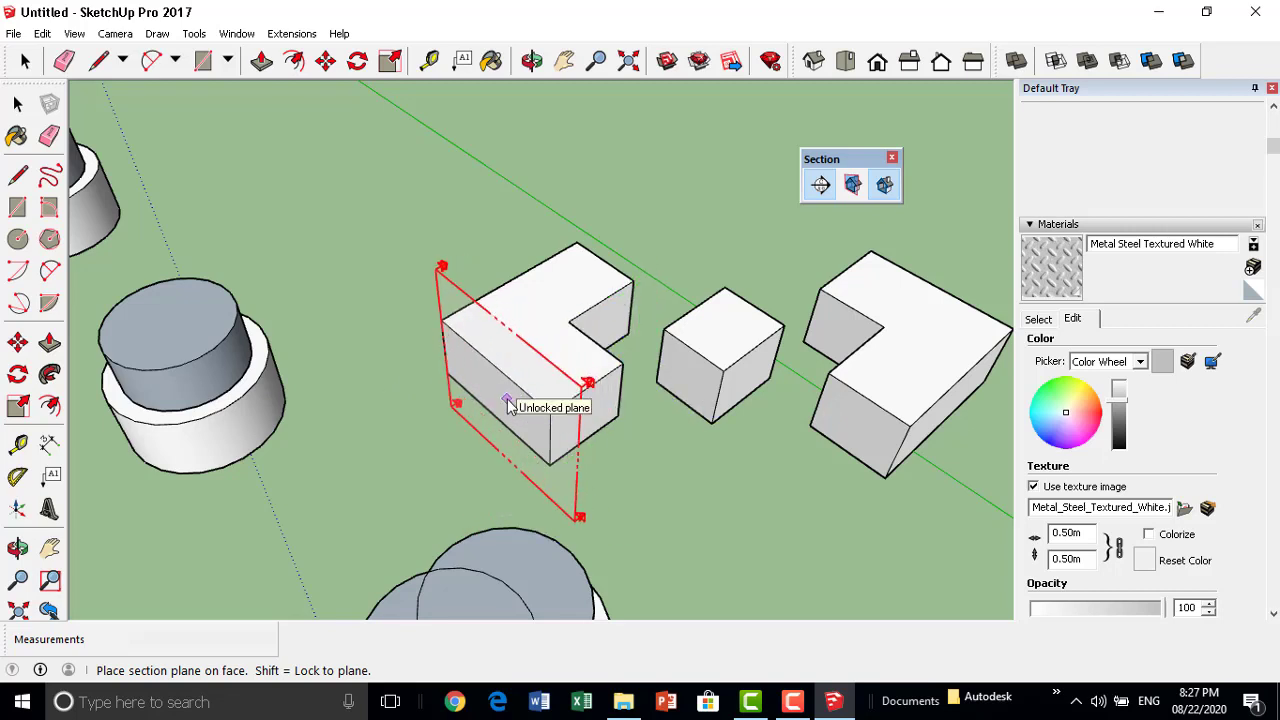
Place a vertical section plane through the blocks and orbit around the cut.
{"action": "left_click", "coordinate": [584, 396]}
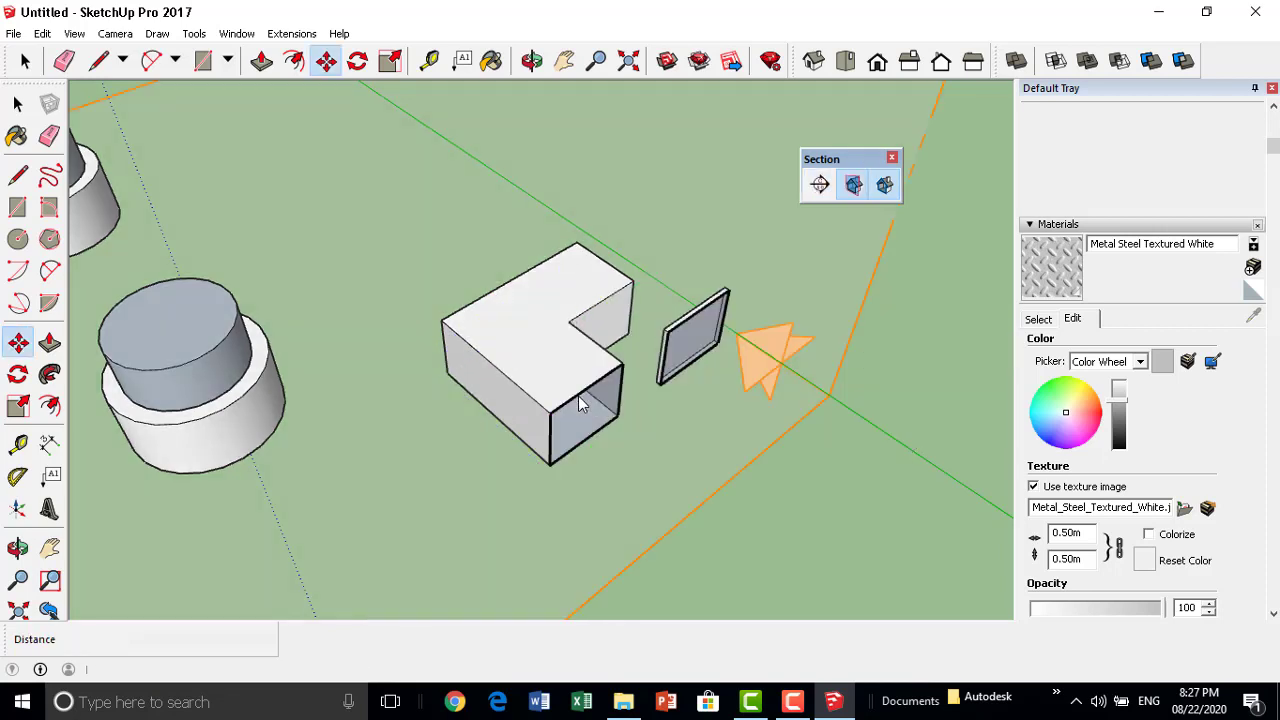
{"action": "mouse_move", "coordinate": [586, 398]}
{"action": "middle_mouse_down"}
{"action": "mouse_move", "coordinate": [597, 409]}
{"action": "mouse_move", "coordinate": [497, 315]}
{"action": "middle_mouse_up"}
{"action": "scroll", "coordinate": [497, 315], "scroll_direction": "down", "scroll_amount": 3}
{"action": "mouse_move", "coordinate": [569, 434]}
{"action": "middle_mouse_down"}
{"action": "mouse_move", "coordinate": [623, 300]}
{"action": "mouse_move", "coordinate": [585, 232]}
{"action": "middle_mouse_up"}
{"action": "scroll", "coordinate": [580, 228], "scroll_direction": "up", "scroll_amount": 3}
{"action": "scroll", "coordinate": [510, 255], "scroll_direction": "up", "scroll_amount": 2}
{"action": "scroll", "coordinate": [509, 274], "scroll_direction": "up", "scroll_amount": 2}
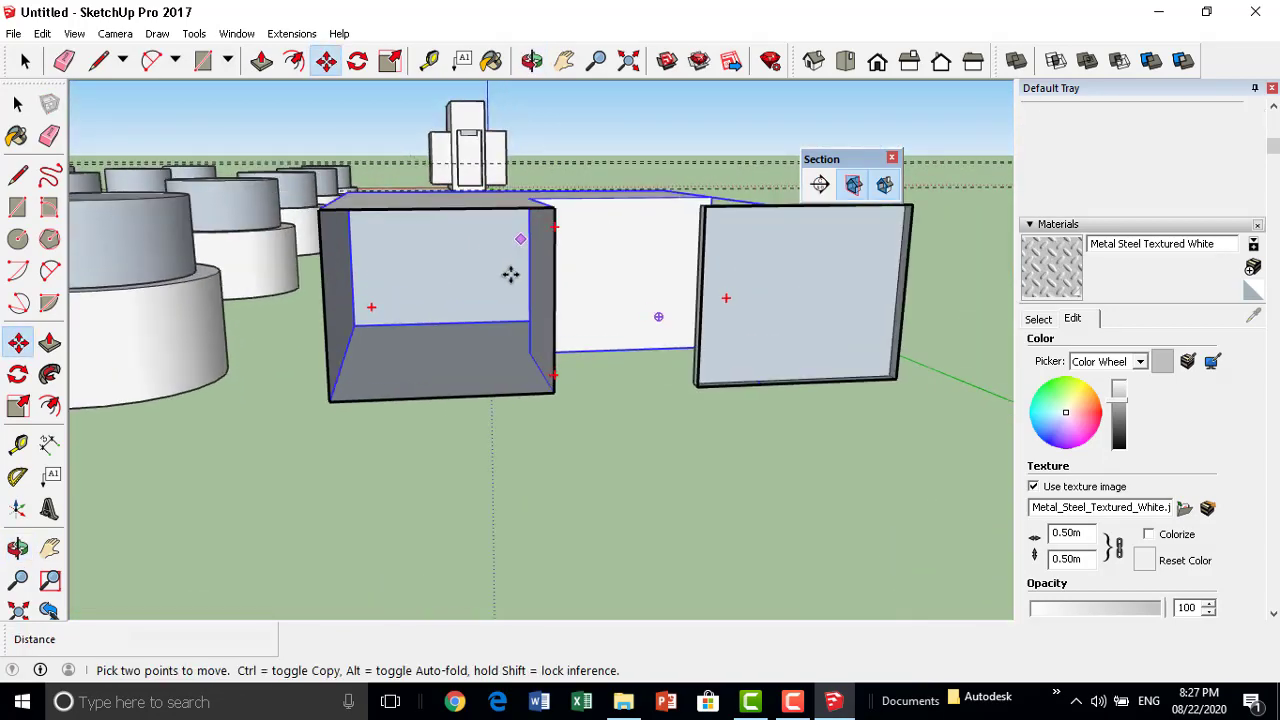
{"action": "scroll", "coordinate": [500, 294], "scroll_direction": "down", "scroll_amount": 4}
{"action": "scroll", "coordinate": [515, 308], "scroll_direction": "down", "scroll_amount": 1}
{"action": "mouse_move", "coordinate": [517, 309]}
{"action": "middle_mouse_down"}
{"action": "mouse_move", "coordinate": [608, 345]}
{"action": "mouse_move", "coordinate": [700, 350]}
{"action": "middle_mouse_up"}
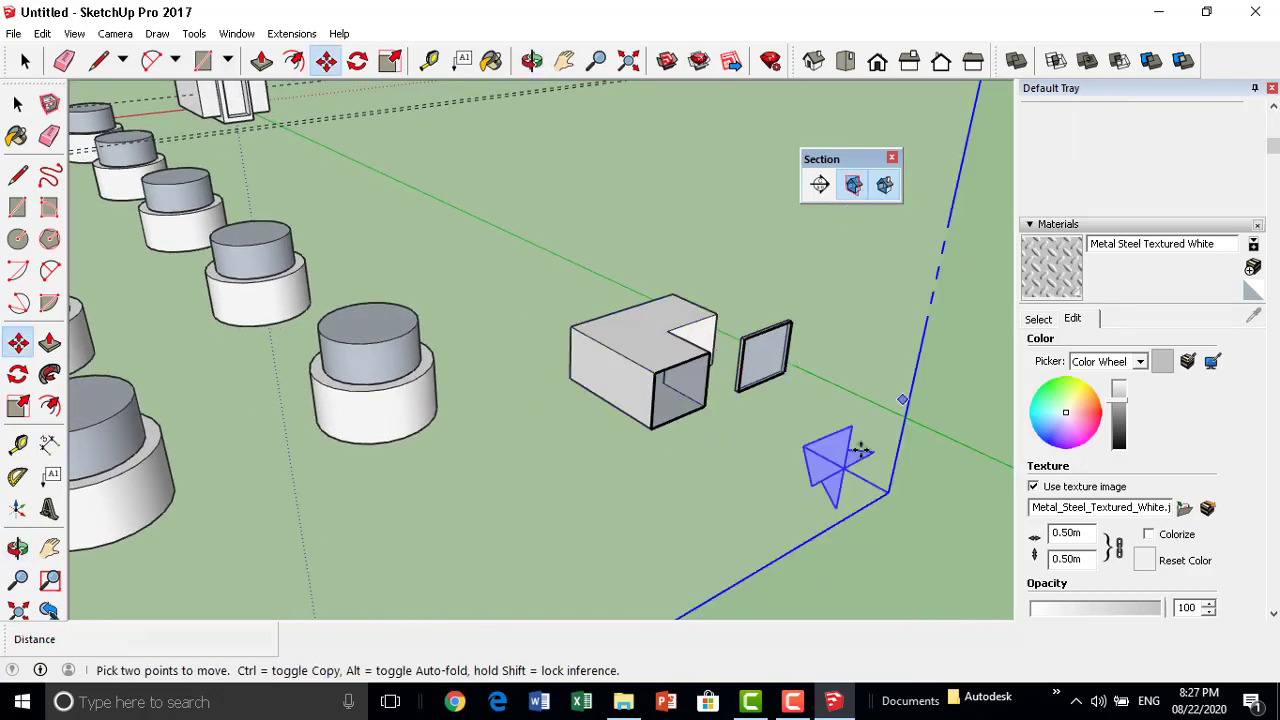
Hide the section planes and section cut, then show both again.
{"action": "left_click", "coordinate": [861, 187]}
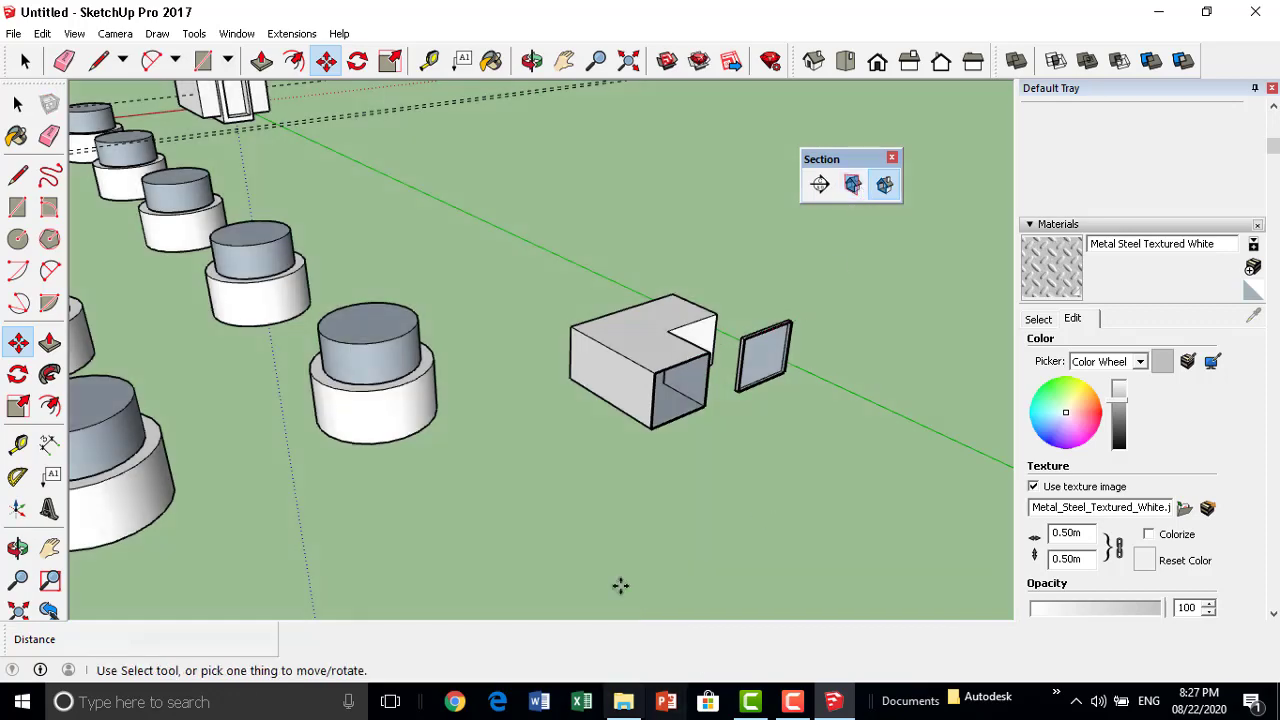
{"action": "scroll", "coordinate": [675, 415], "scroll_direction": "up", "scroll_amount": 2}
{"action": "scroll", "coordinate": [675, 415], "scroll_direction": "up", "scroll_amount": 1}
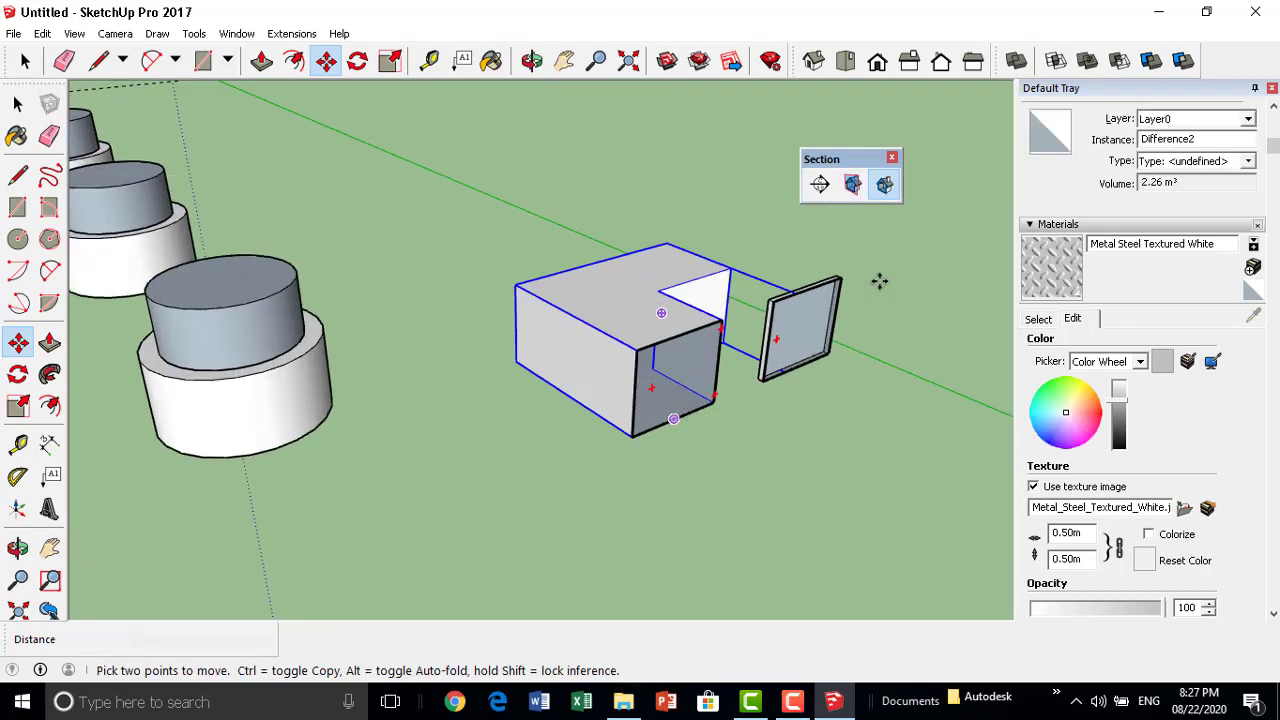
{"action": "left_click", "coordinate": [886, 191]}
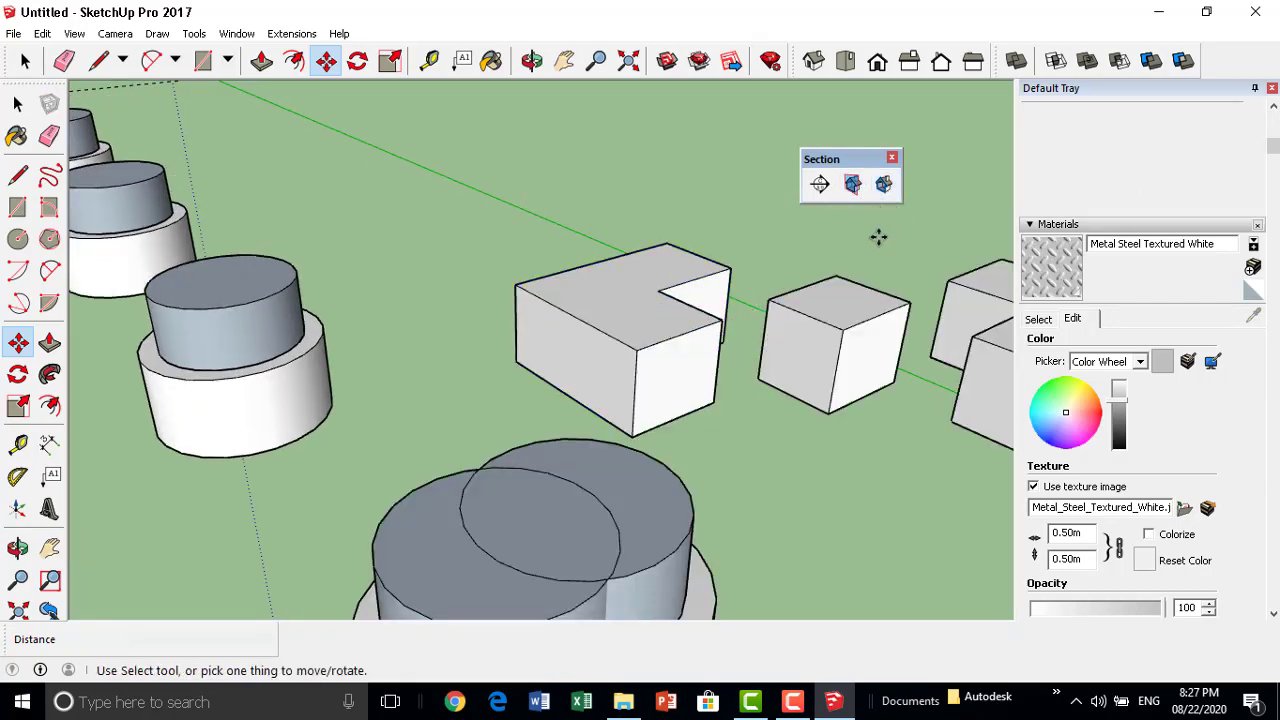
{"action": "left_click", "coordinate": [852, 184]}
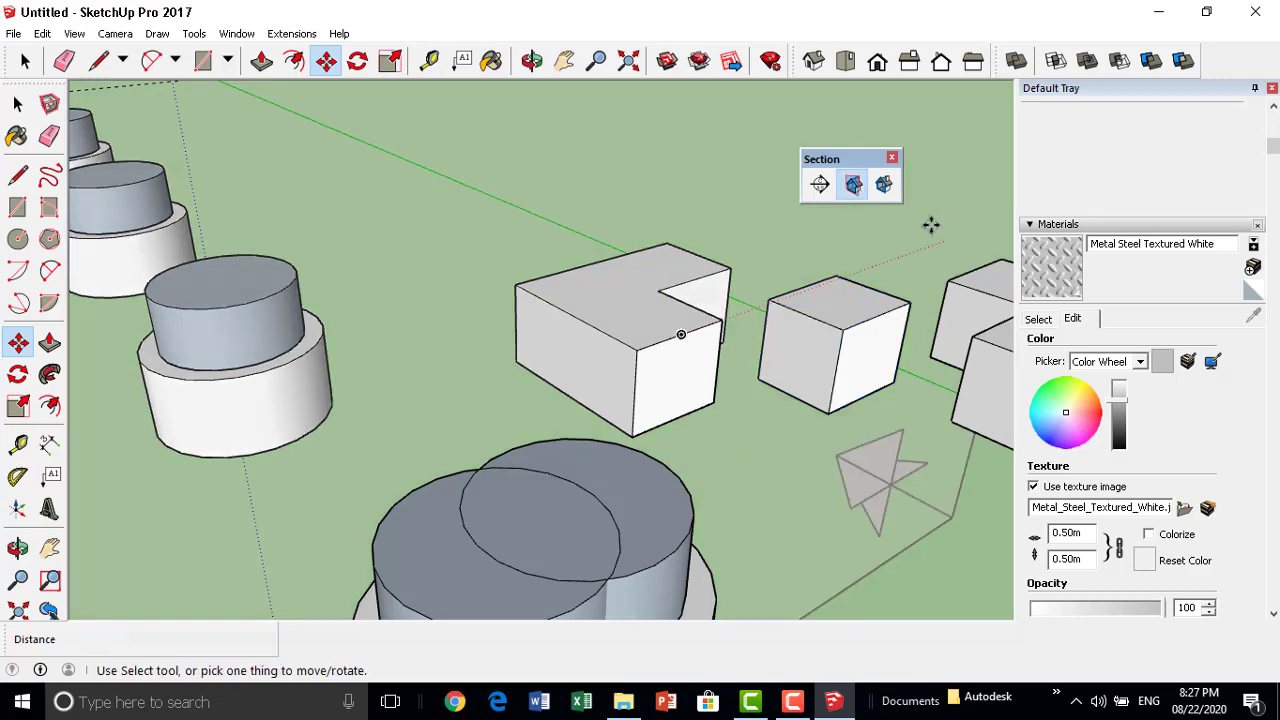
{"action": "left_click", "coordinate": [884, 185]}
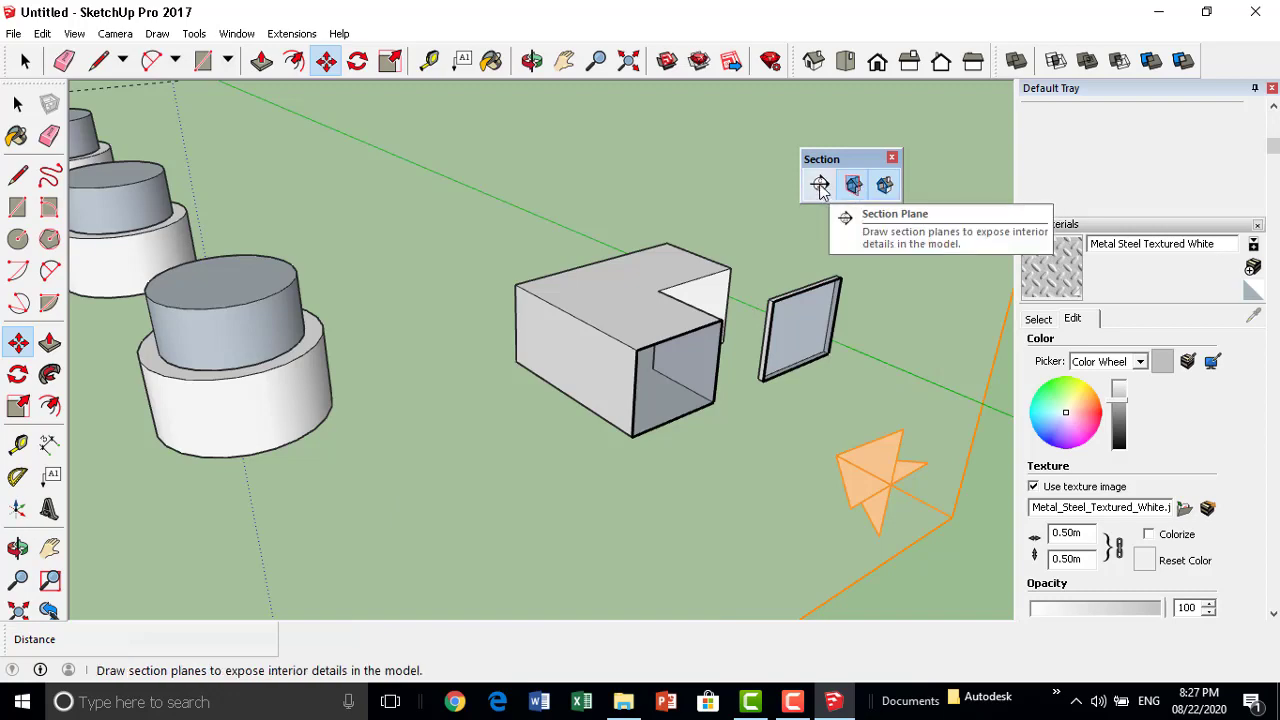
Turn off both Display Section Planes and Display Section Cuts.
{"action": "left_click", "coordinate": [820, 185]}
{"action": "scroll", "coordinate": [412, 193], "scroll_direction": "down", "scroll_amount": 3}
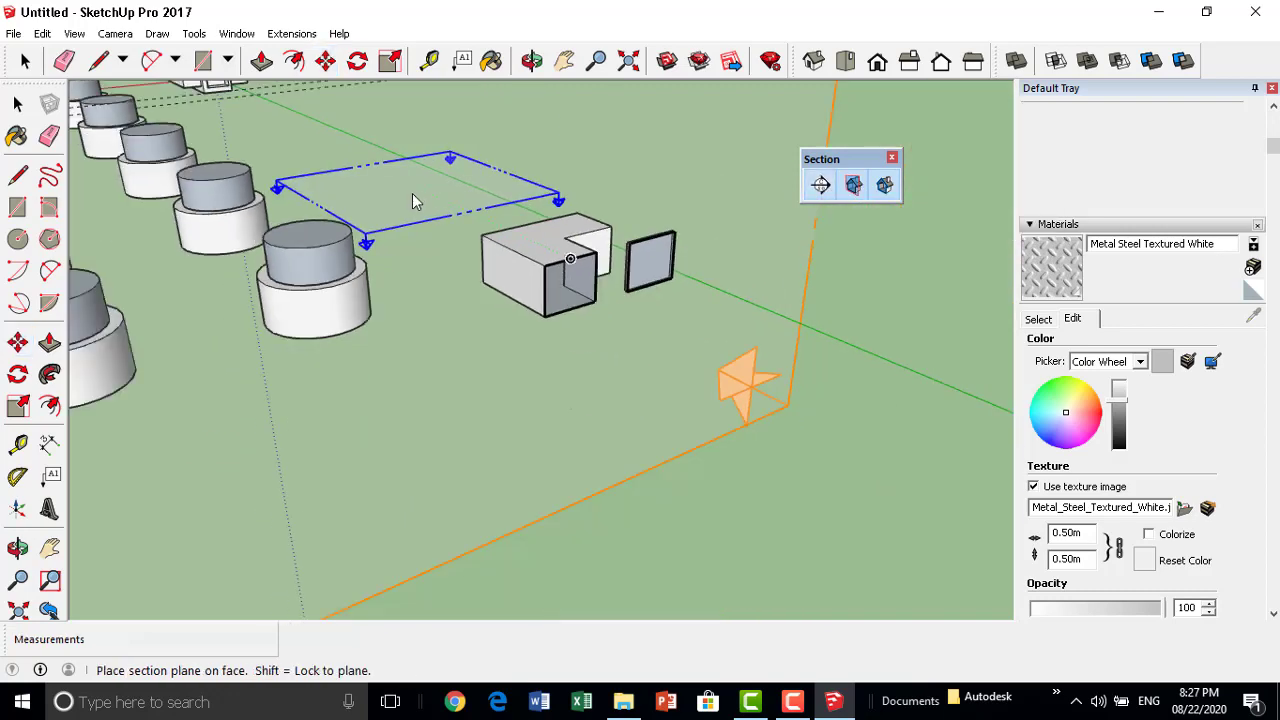
{"action": "scroll", "coordinate": [412, 193], "scroll_direction": "down", "scroll_amount": 2}
{"action": "left_click", "coordinate": [853, 183]}
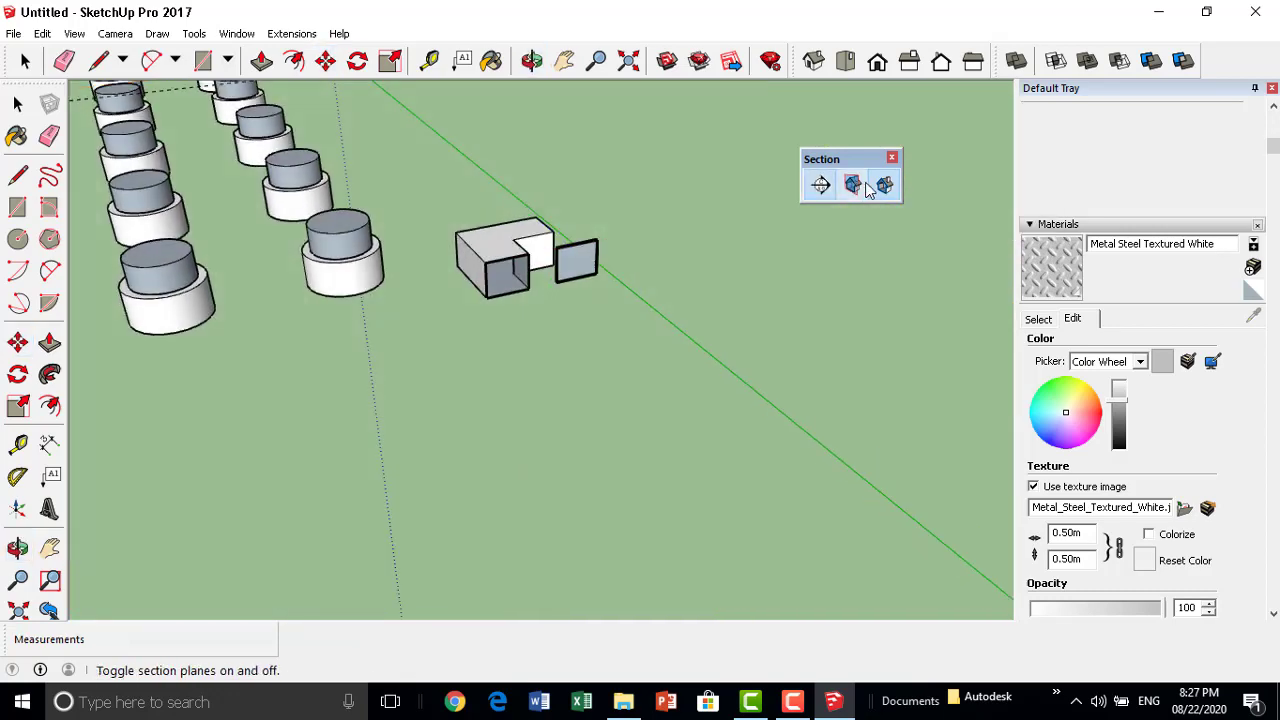
{"action": "left_click", "coordinate": [884, 185]}
{"action": "left_click", "coordinate": [820, 185]}
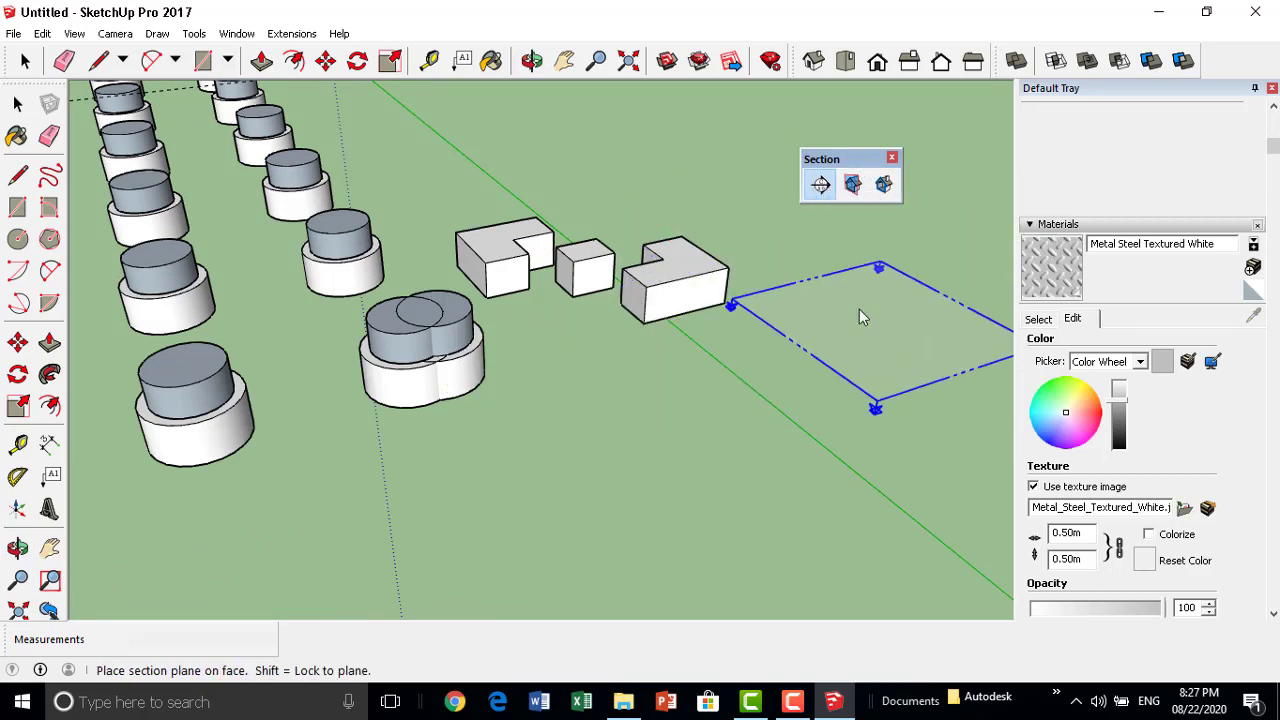
Dock the floating Section toolbar into the top toolbar row.
{"action": "key", "text": "m"}
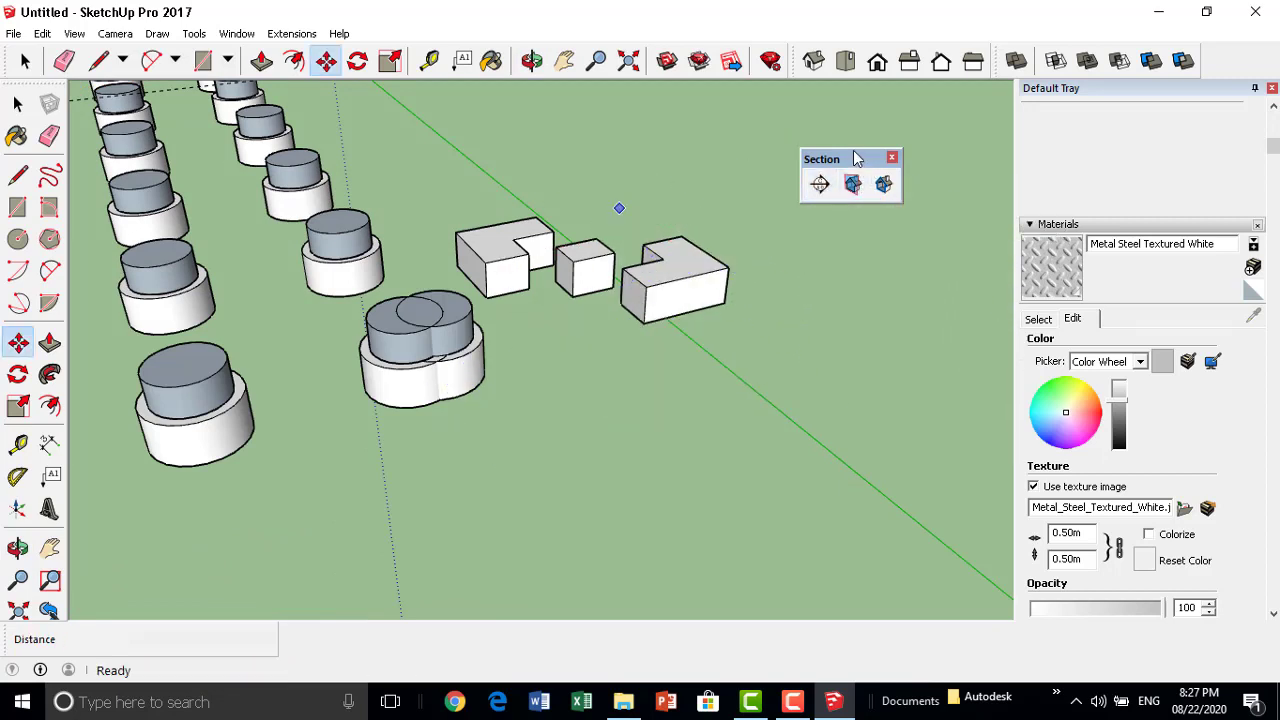
{"action": "left_click_drag", "start_coordinate": [830, 159], "coordinate": [1245, 52]}
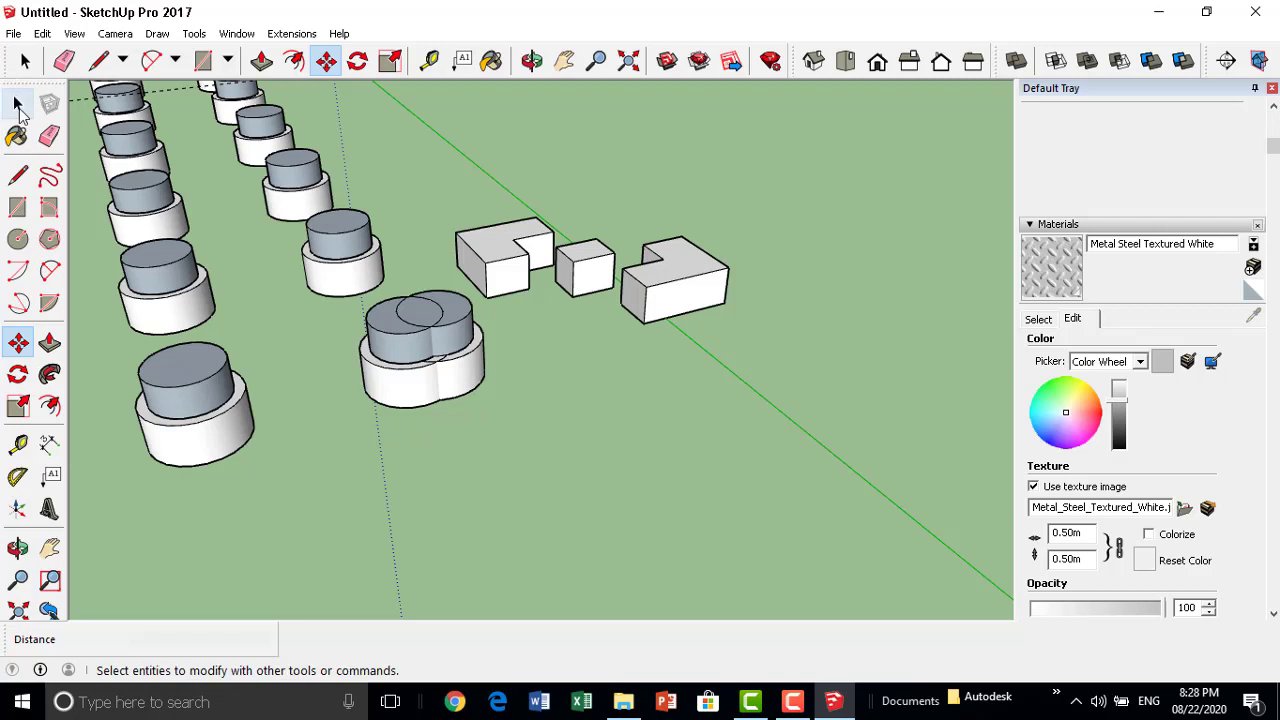
Select the stacked cylinder's two sides, try Make Component, then cancel it.
{"action": "left_click", "coordinate": [17, 104]}
{"action": "left_click", "coordinate": [415, 362]}
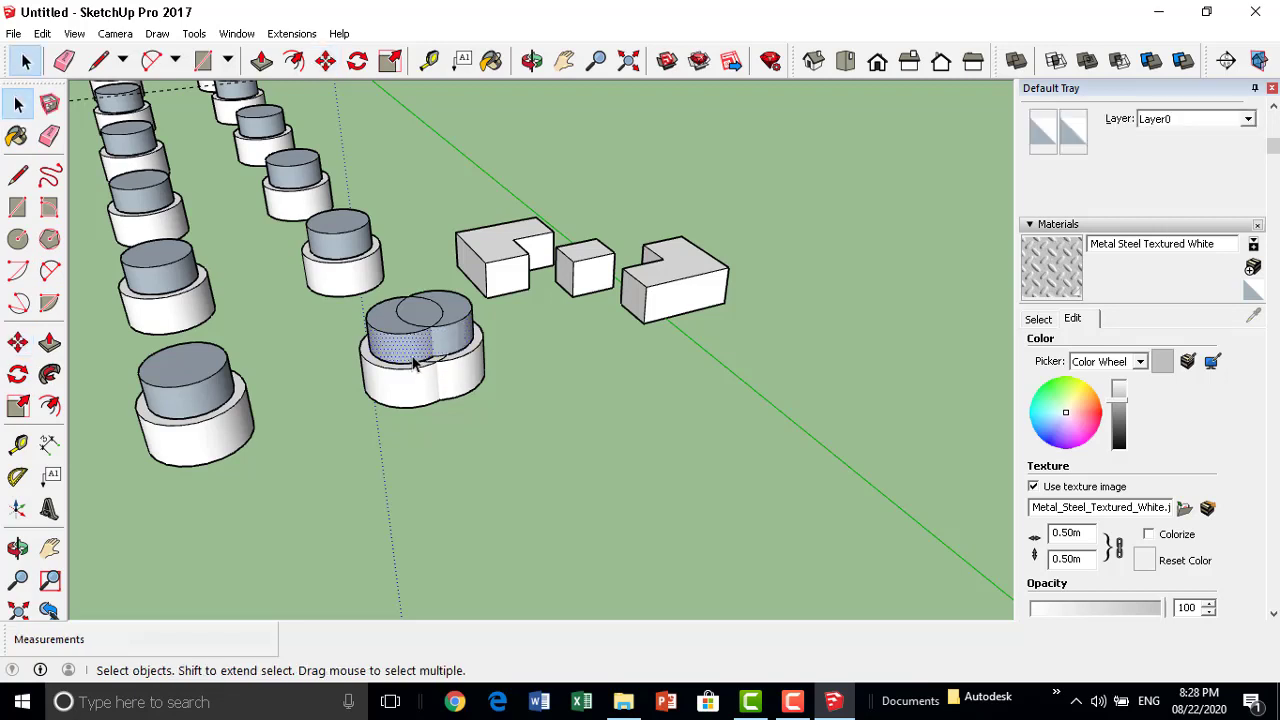
{"action": "left_click", "coordinate": [385, 390]}
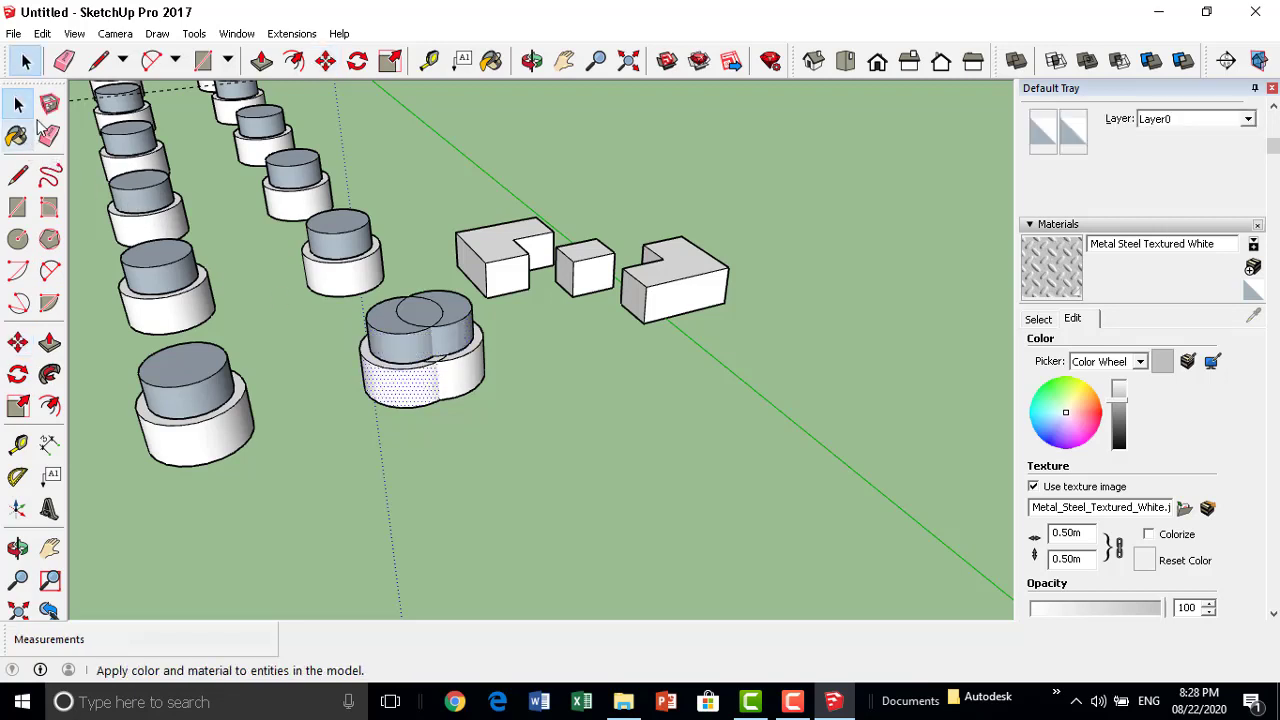
{"action": "left_click", "coordinate": [50, 104]}
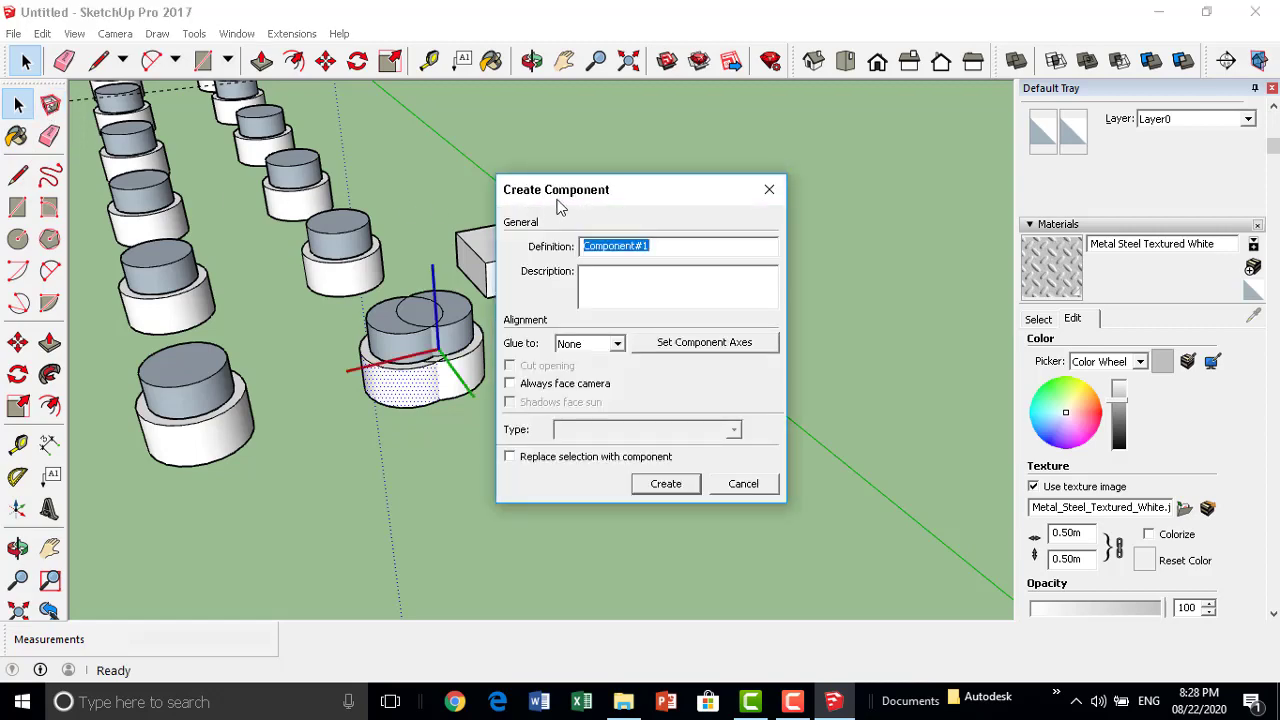
{"action": "left_click", "coordinate": [770, 190]}
Box-select the front stacked cylinder group, leaving the left cylinder out.
{"action": "middle_click_drag", "start_coordinate": [446, 298], "coordinate": [510, 405]}
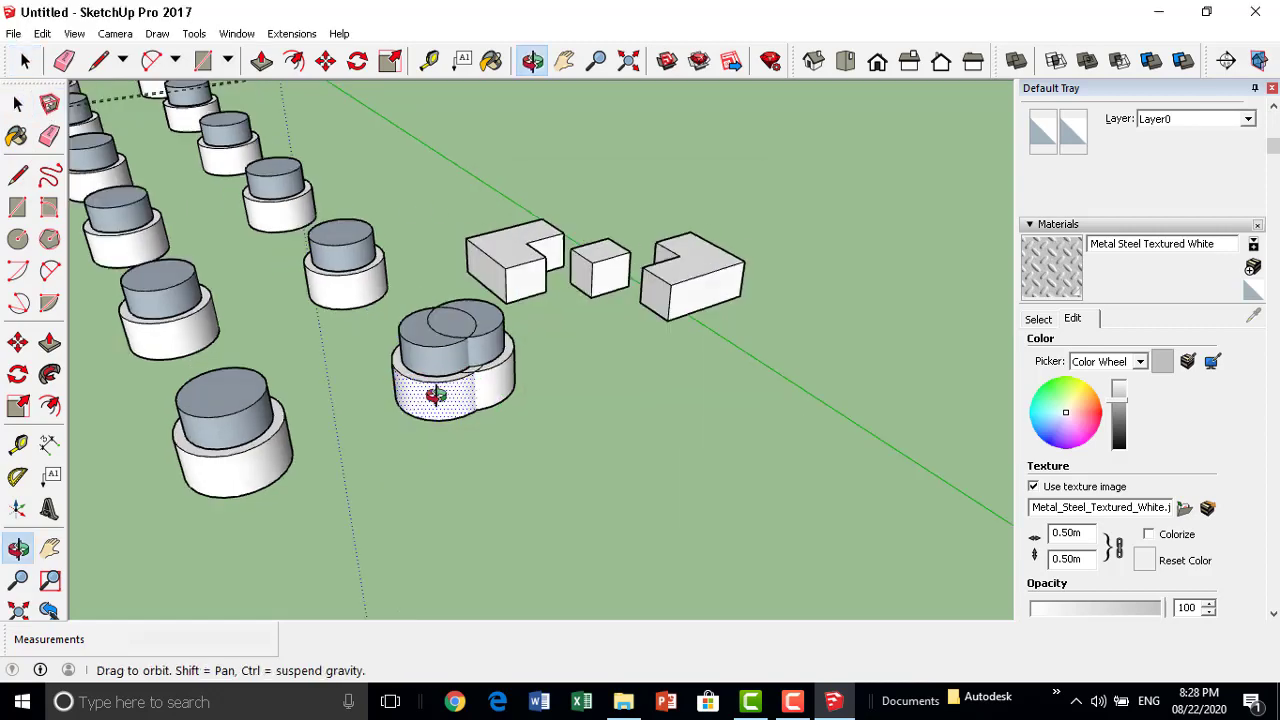
{"action": "left_click", "coordinate": [533, 396]}
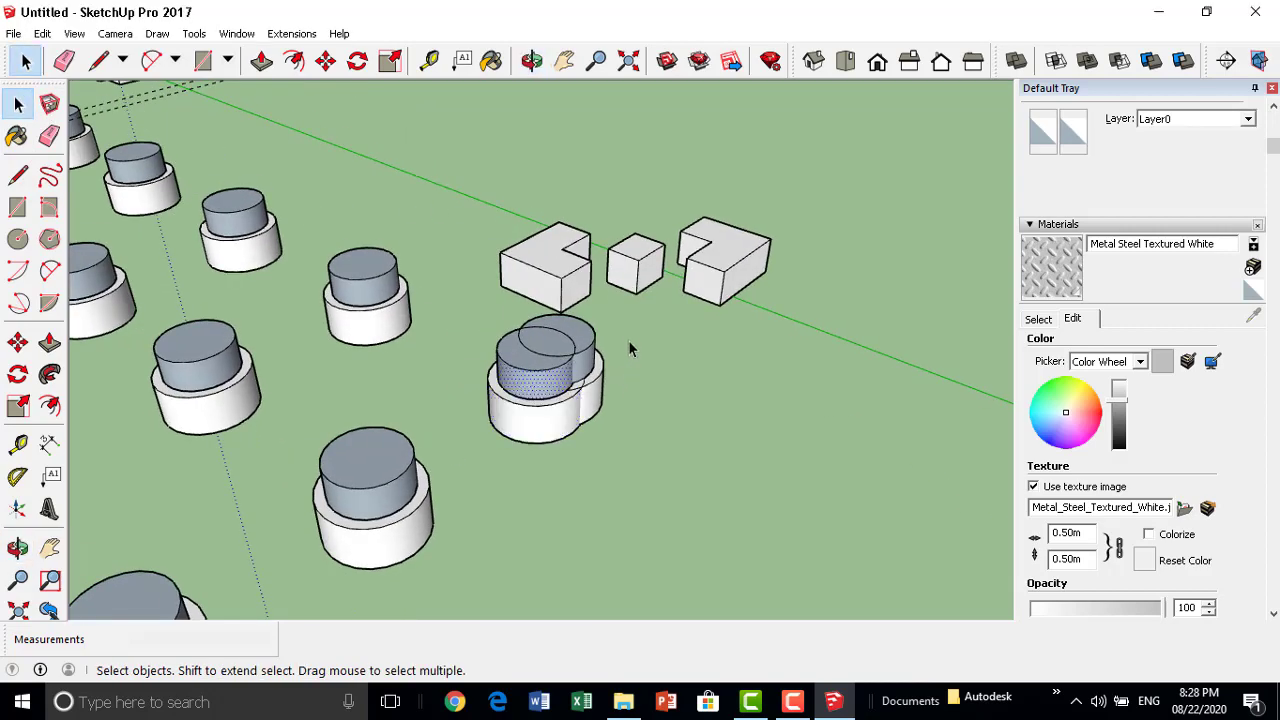
{"action": "left_click", "coordinate": [515, 444], "text": "shift"}
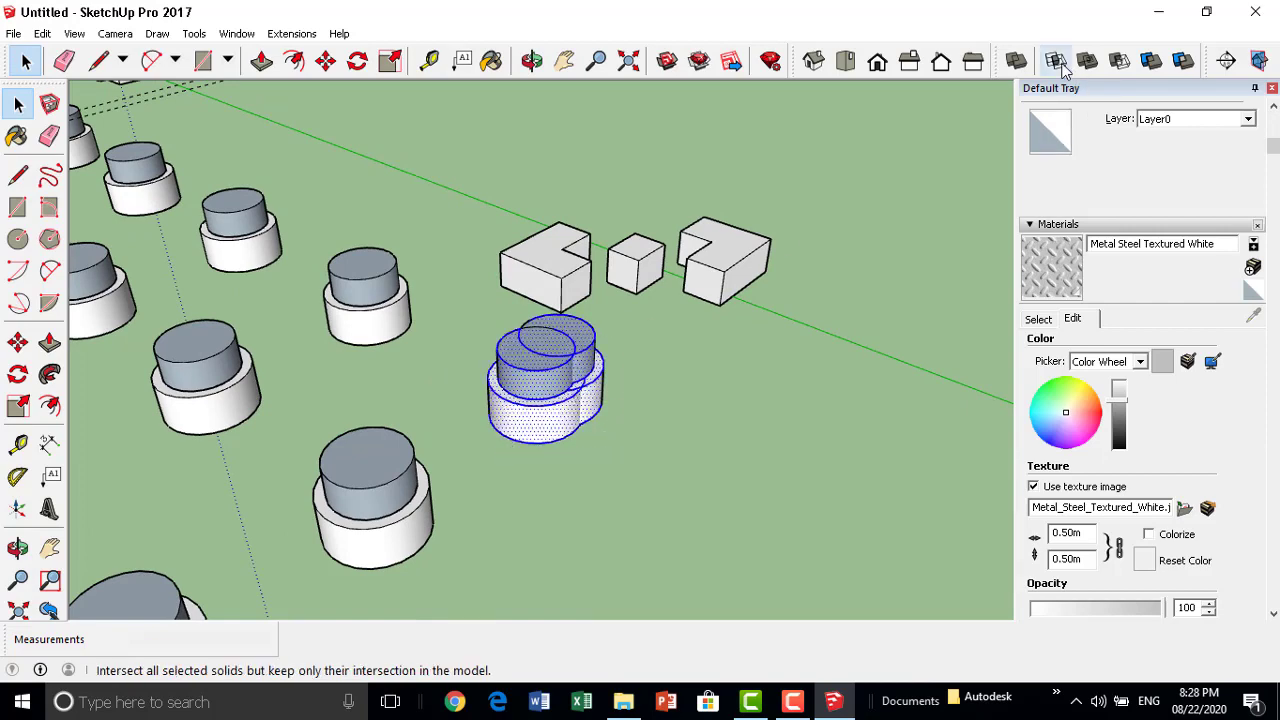
{"action": "scroll", "coordinate": [586, 366], "scroll_direction": "up", "scroll_amount": 2}
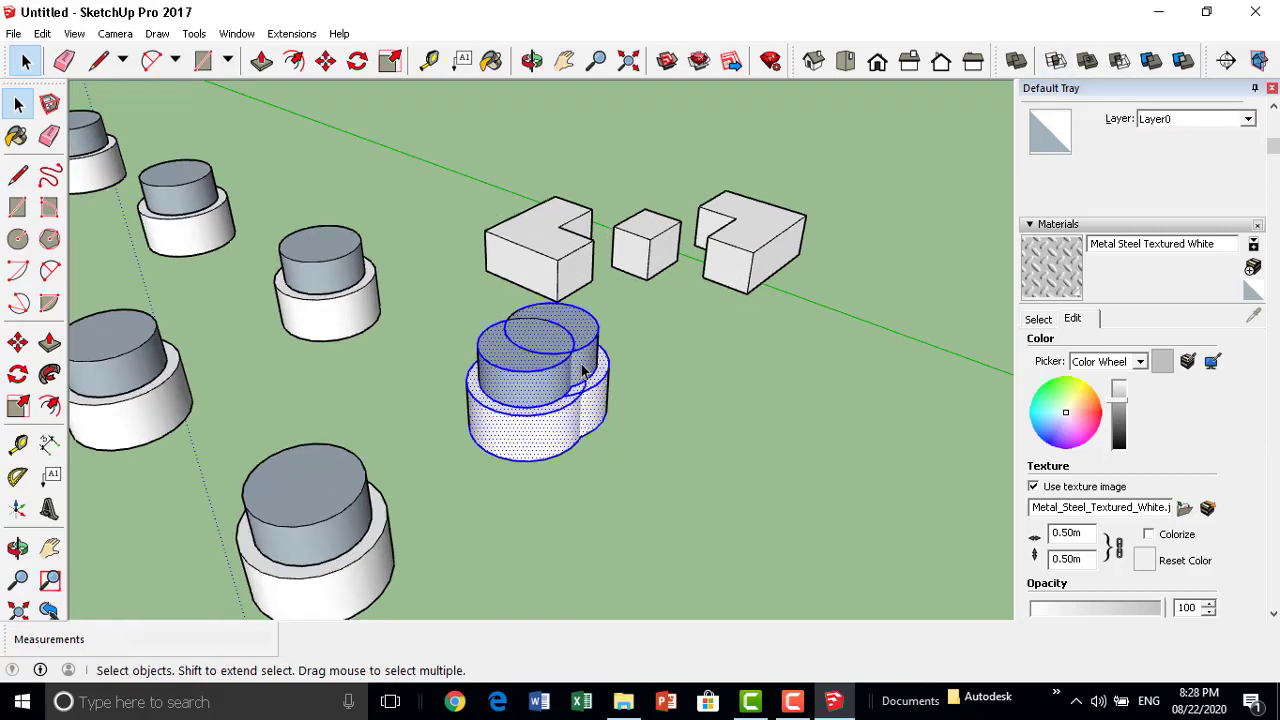
{"action": "mouse_move", "coordinate": [586, 366]}
{"action": "middle_mouse_down"}
{"action": "mouse_move", "coordinate": [514, 363]}
{"action": "mouse_move", "coordinate": [381, 388]}
{"action": "middle_mouse_up"}
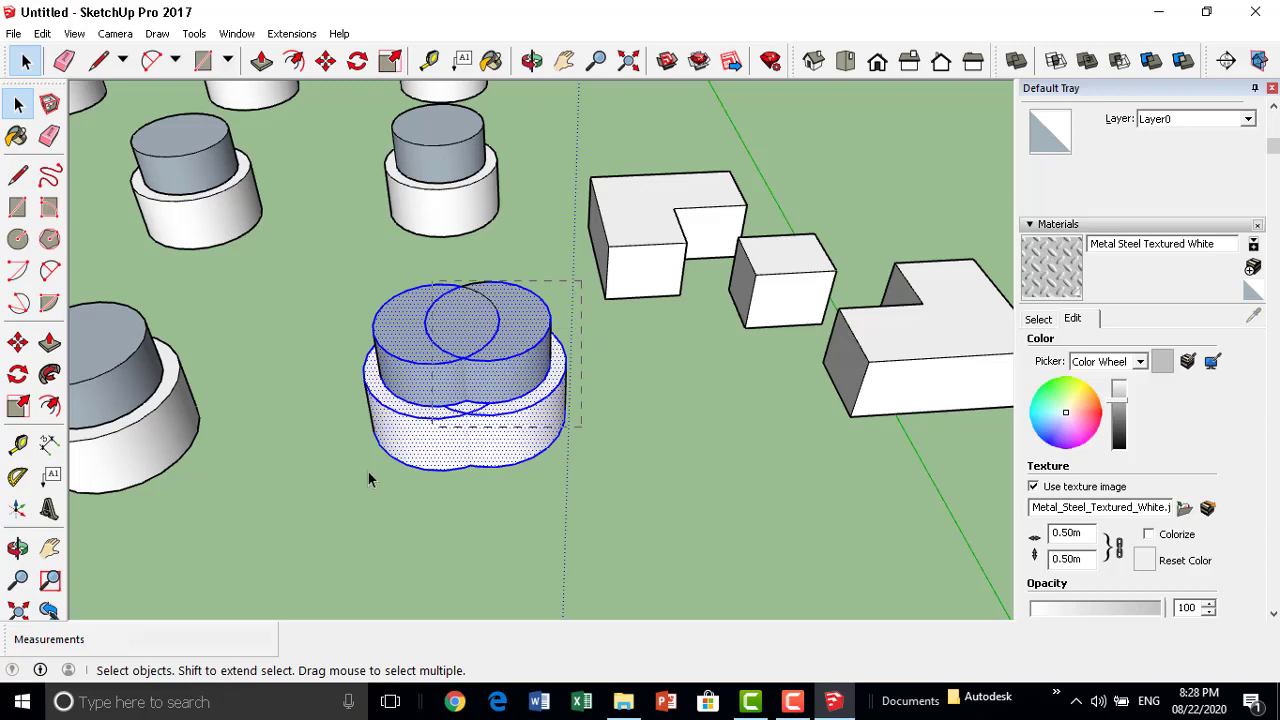
{"action": "middle_click_drag", "start_coordinate": [383, 443], "coordinate": [415, 307]}
{"action": "left_click", "coordinate": [415, 307]}
{"action": "left_click_drag", "start_coordinate": [375, 335], "coordinate": [287, 475]}
{"action": "left_click_drag", "start_coordinate": [195, 542], "coordinate": [206, 515]}
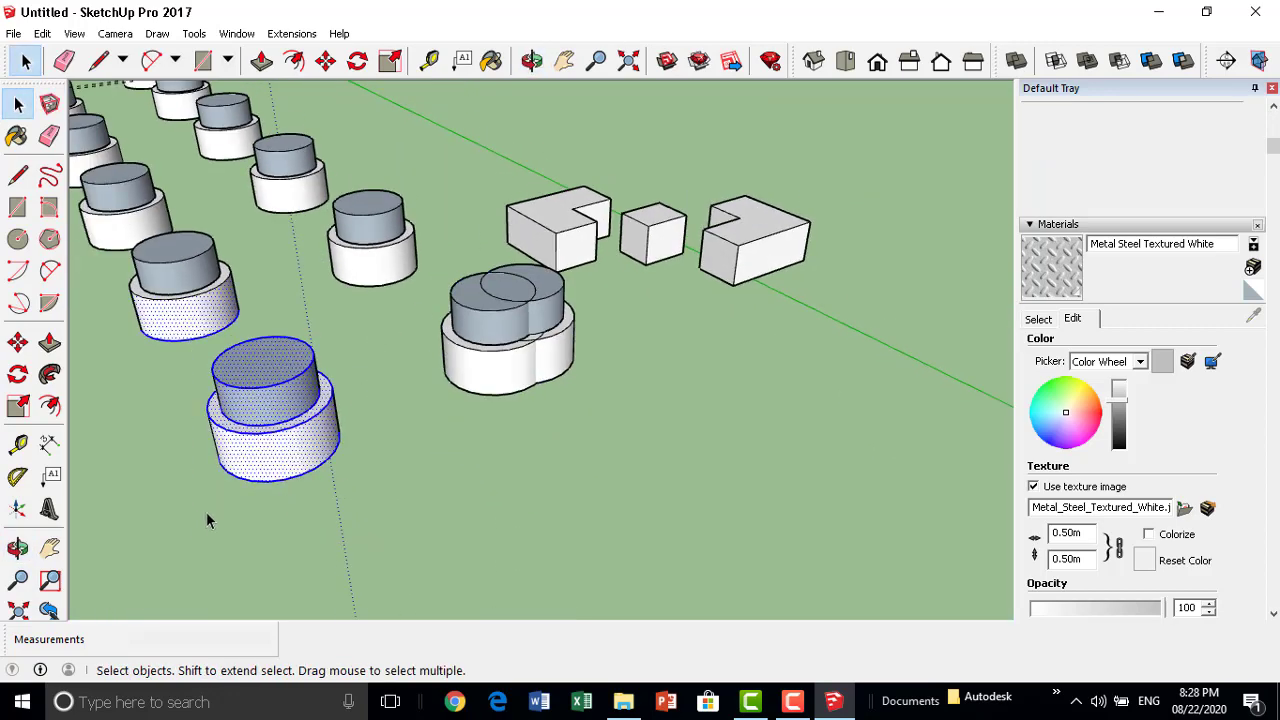
{"action": "mouse_move", "coordinate": [329, 363]}
{"action": "middle_mouse_down"}
{"action": "mouse_move", "coordinate": [434, 429]}
{"action": "mouse_move", "coordinate": [490, 390]}
{"action": "middle_mouse_up"}
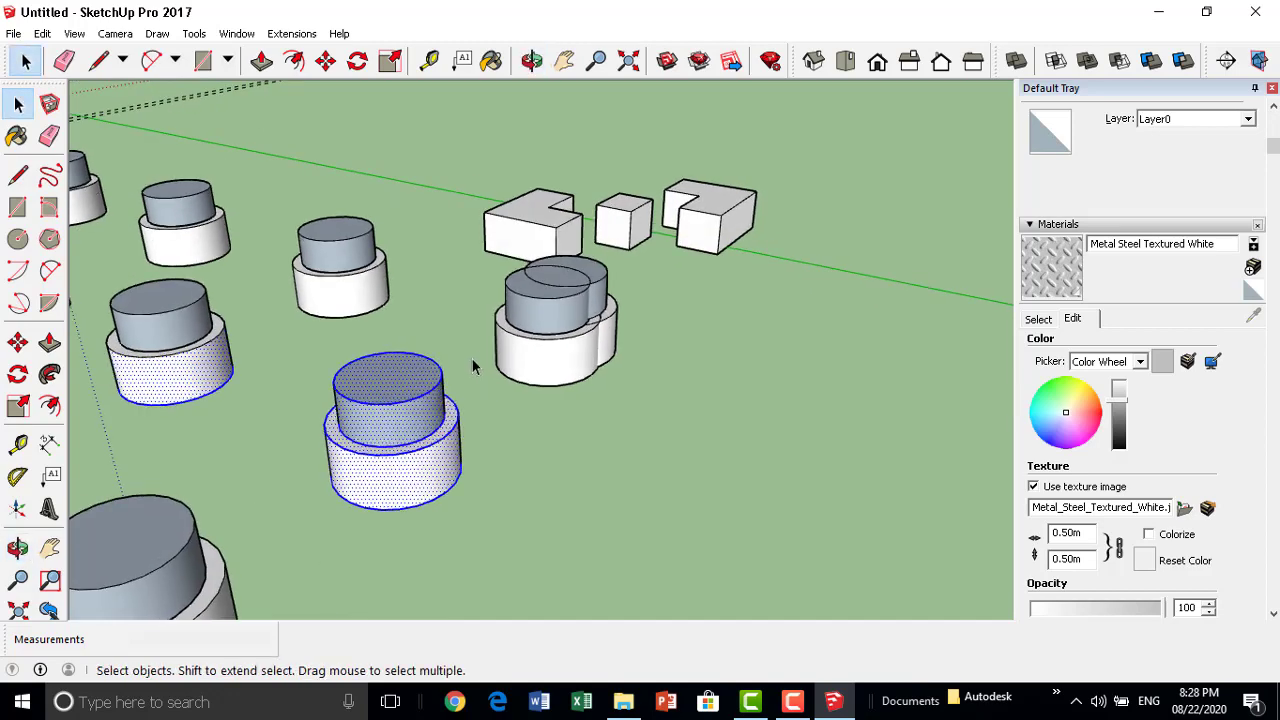
{"action": "left_click", "coordinate": [326, 527]}
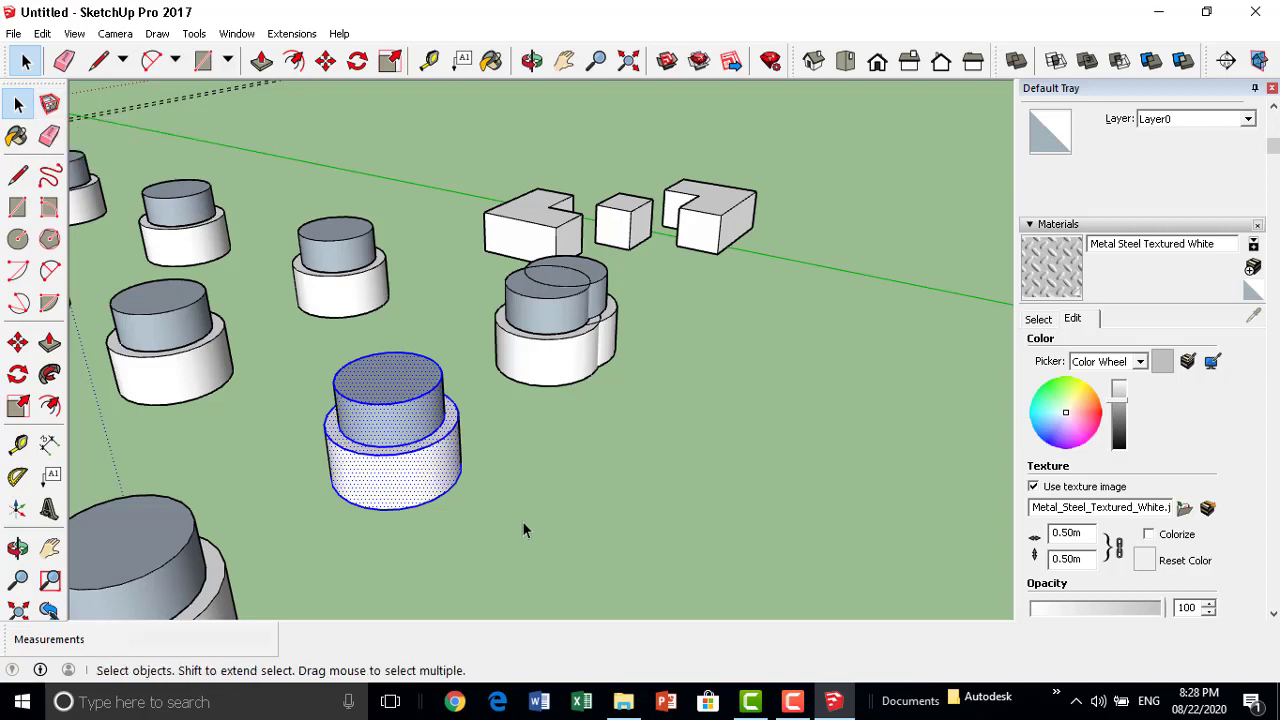
{"action": "key", "text": "m"}
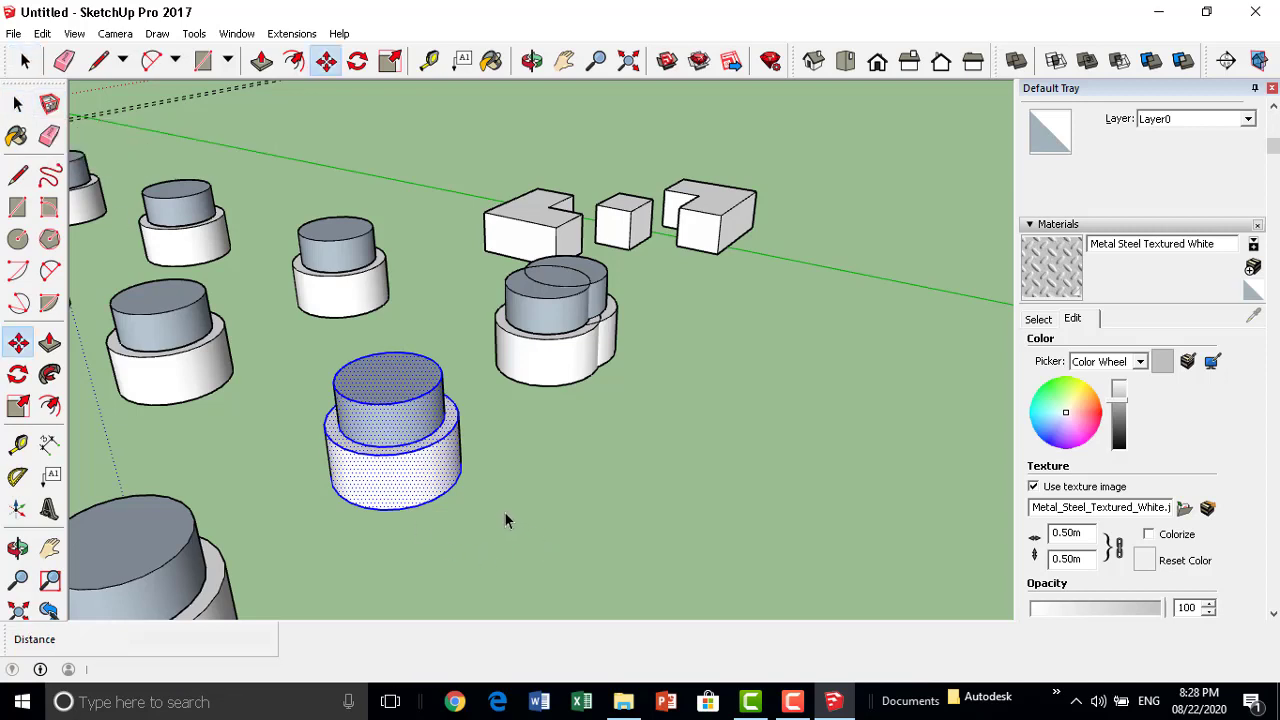
{"action": "key", "text": "c"}
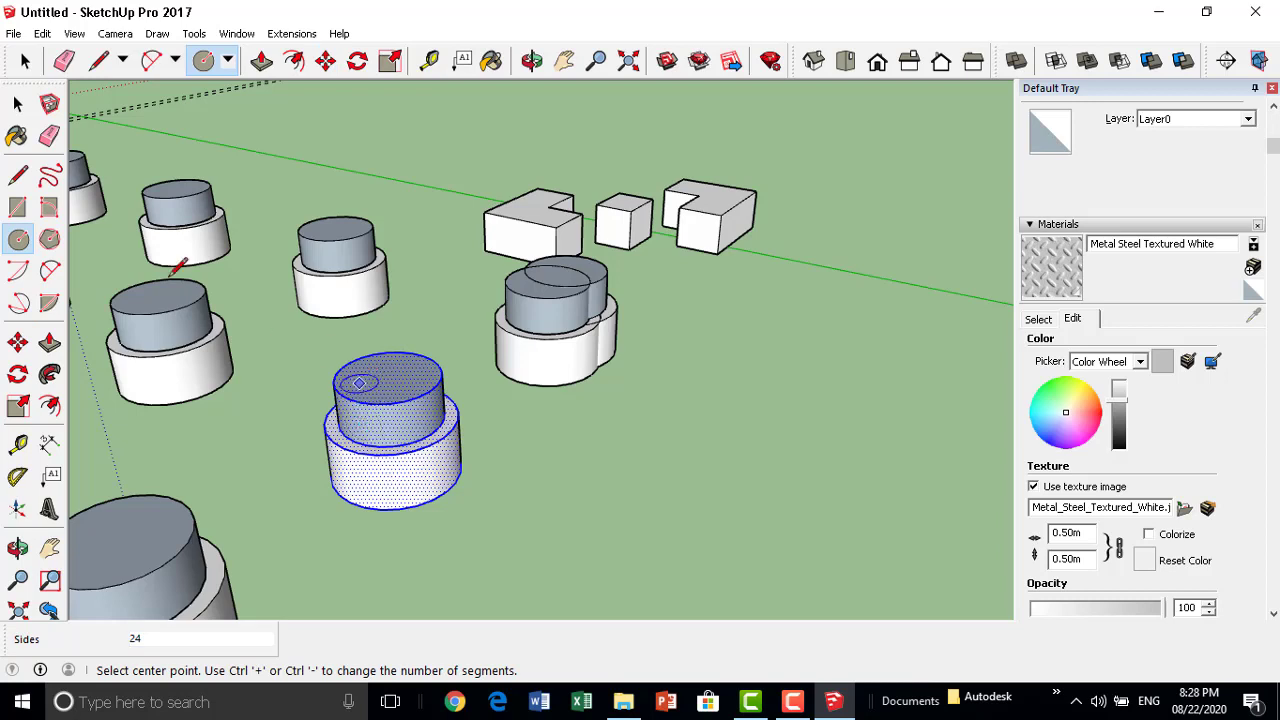
In Make Component, name the definition kaka and set Glue to None.
{"action": "left_click", "coordinate": [50, 106]}
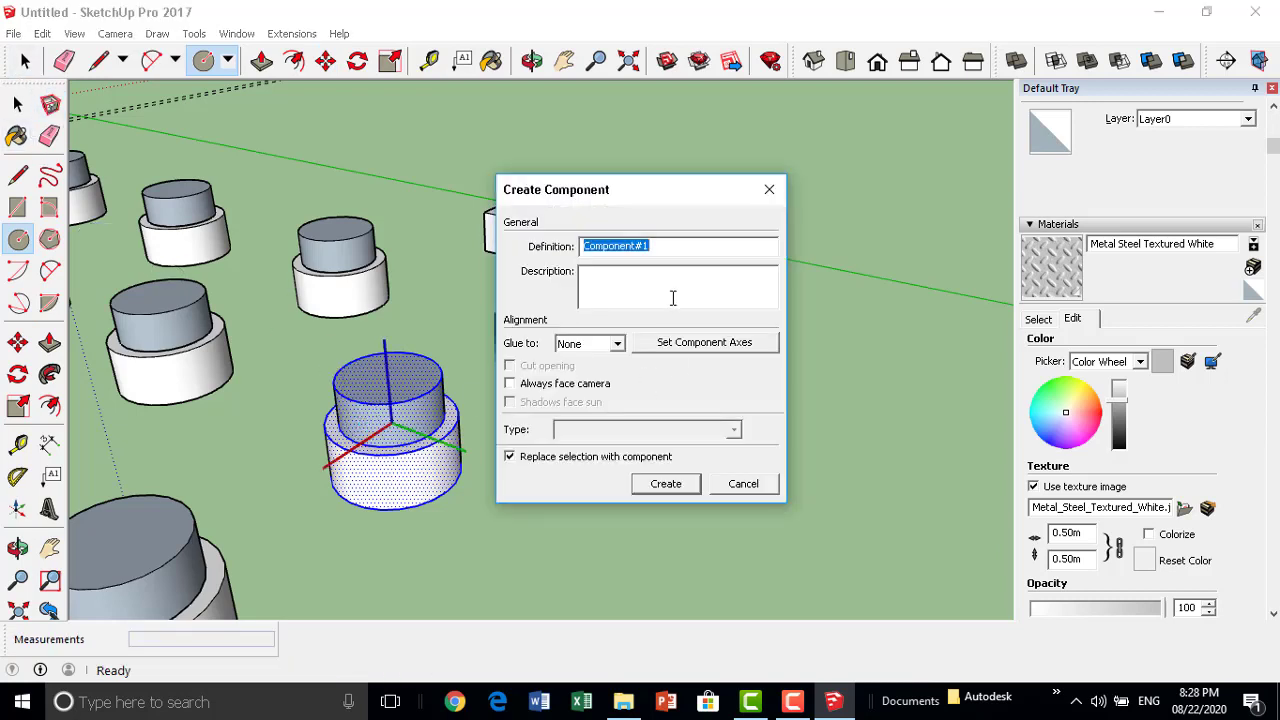
{"action": "type", "text": "kaka"}
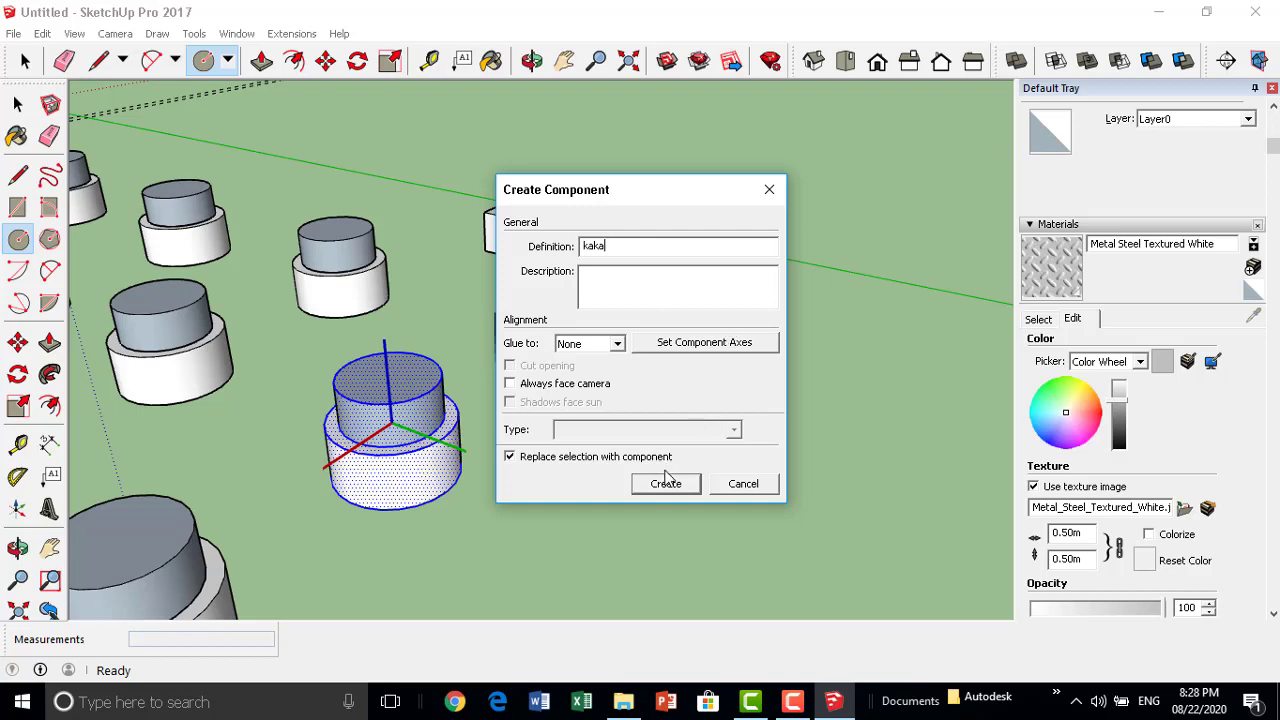
{"action": "left_click", "coordinate": [617, 344]}
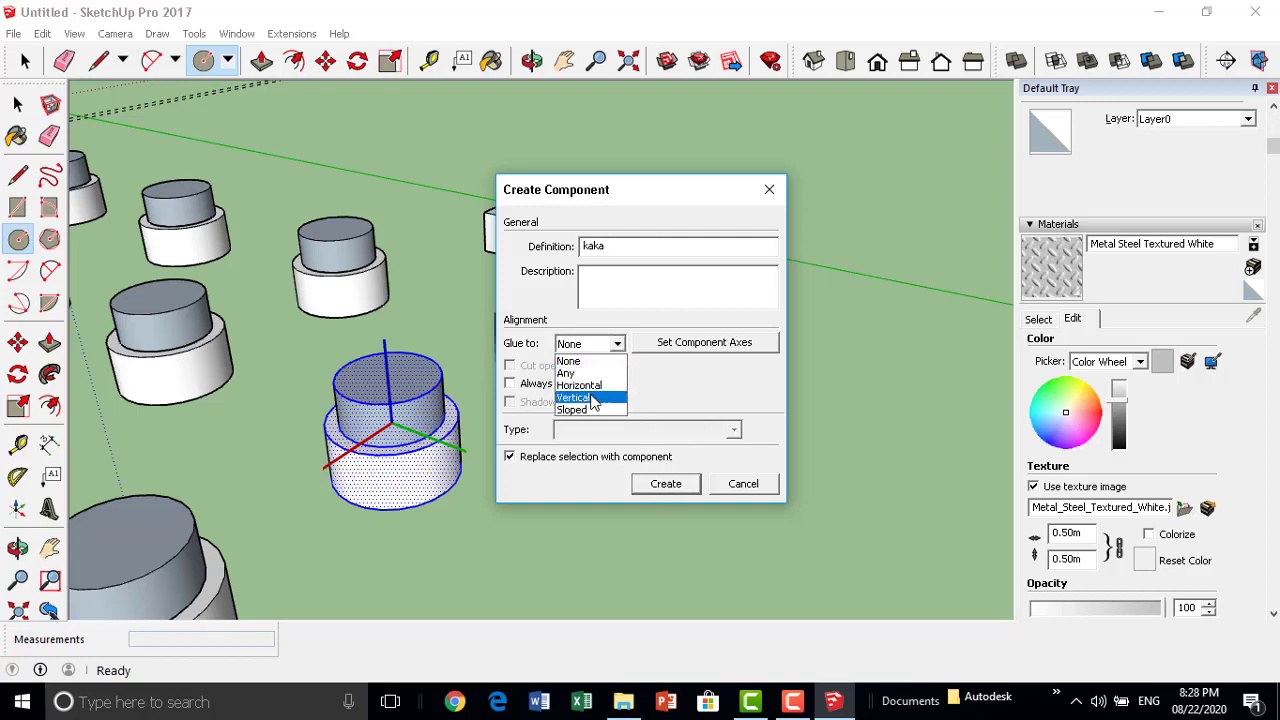
{"action": "left_click", "coordinate": [577, 362]}
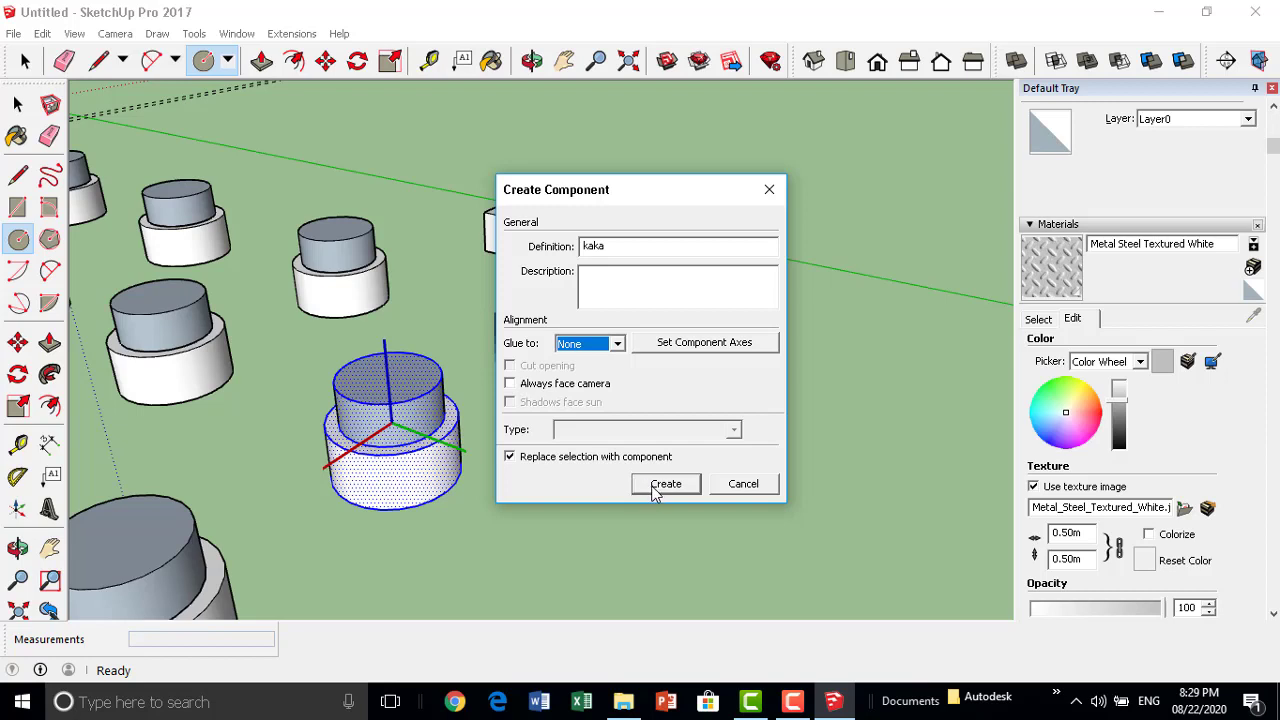
{"action": "left_click", "coordinate": [619, 285]}
Create the kaka component and select it.
{"action": "left_click", "coordinate": [664, 484]}
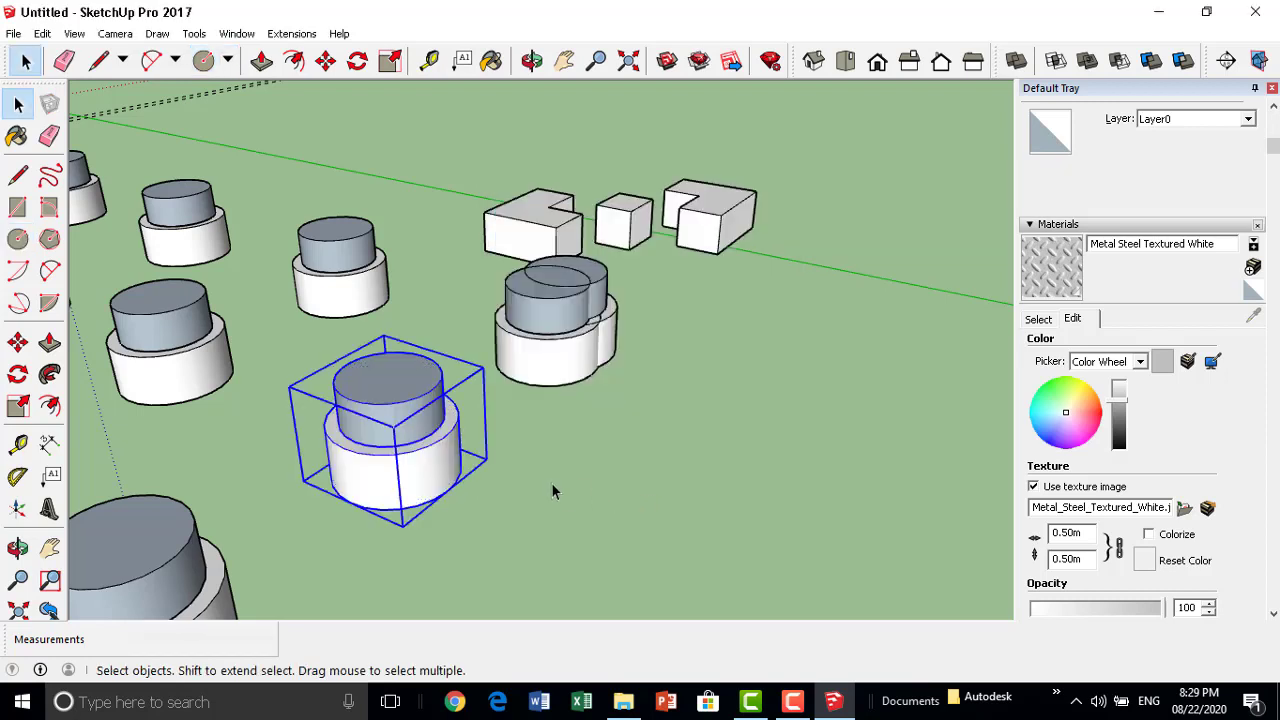
{"action": "left_click", "coordinate": [466, 434]}
{"action": "left_click", "coordinate": [423, 491]}
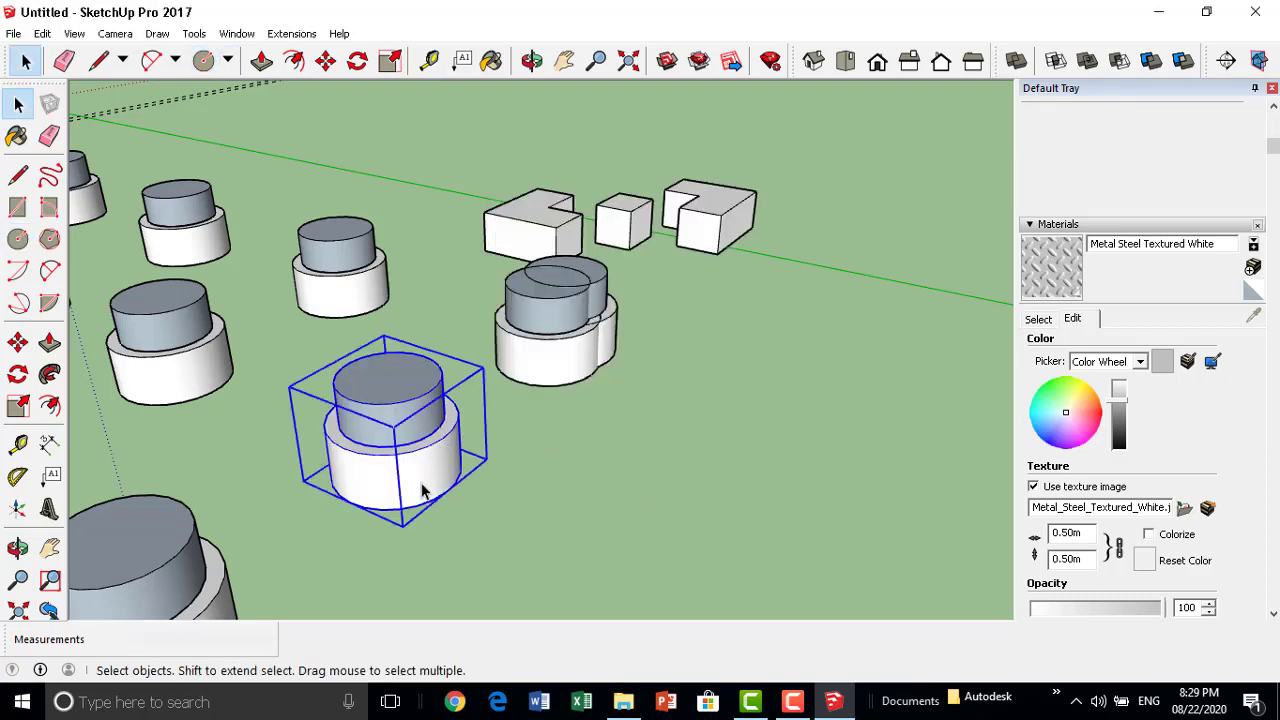
{"action": "left_click", "coordinate": [458, 494]}
{"action": "left_click", "coordinate": [420, 445]}
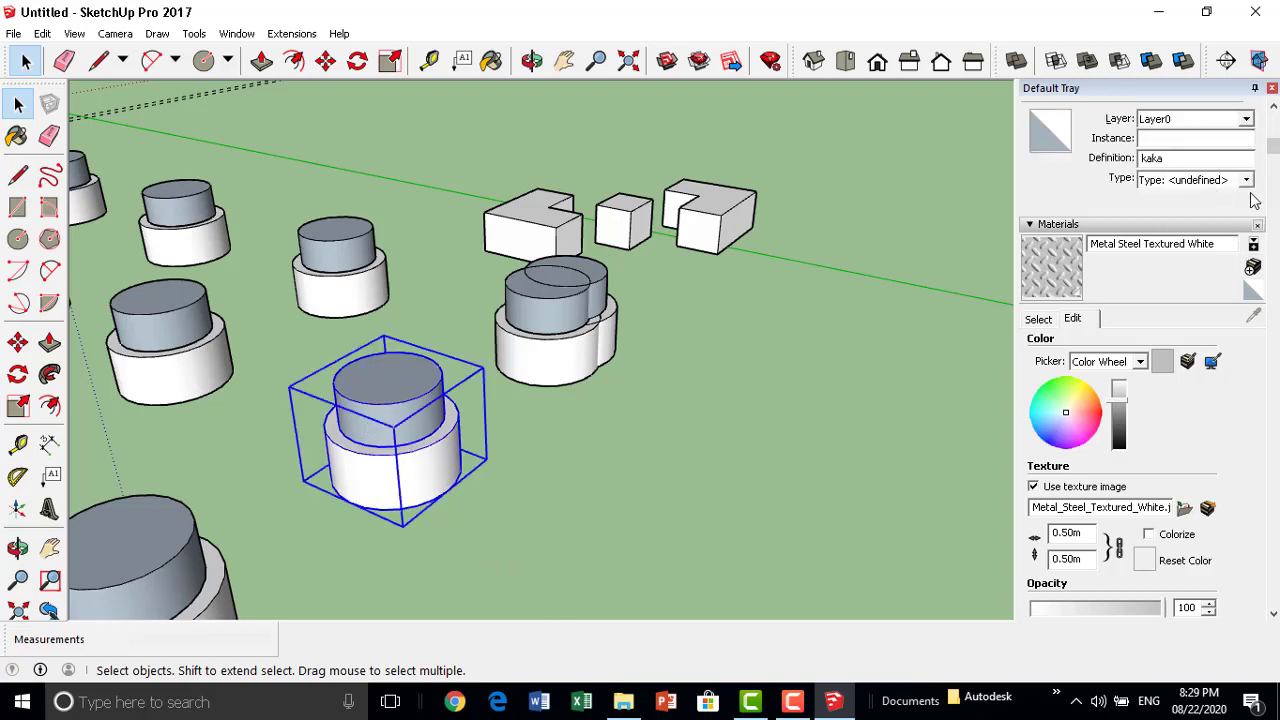
Open and close Model Info, then compare the Difference1 solid and kaka component in Entity Info.
{"action": "left_click", "coordinate": [1247, 180]}
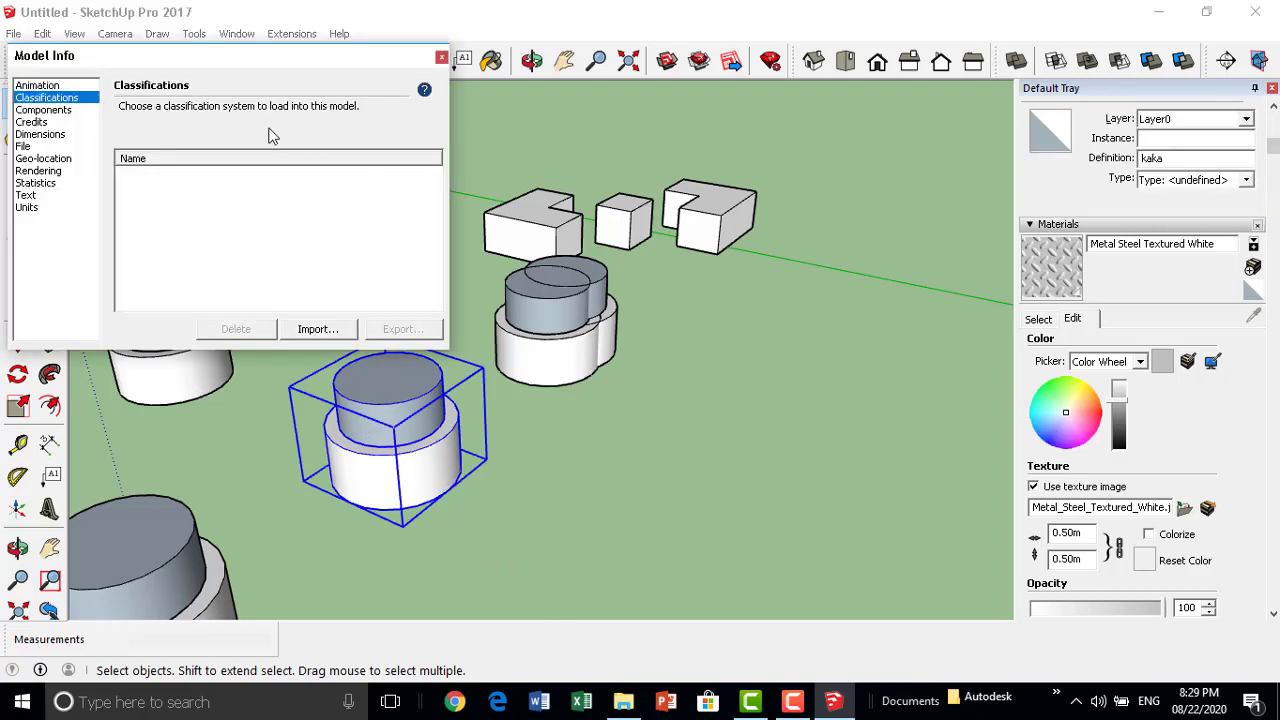
{"action": "left_click", "coordinate": [441, 57]}
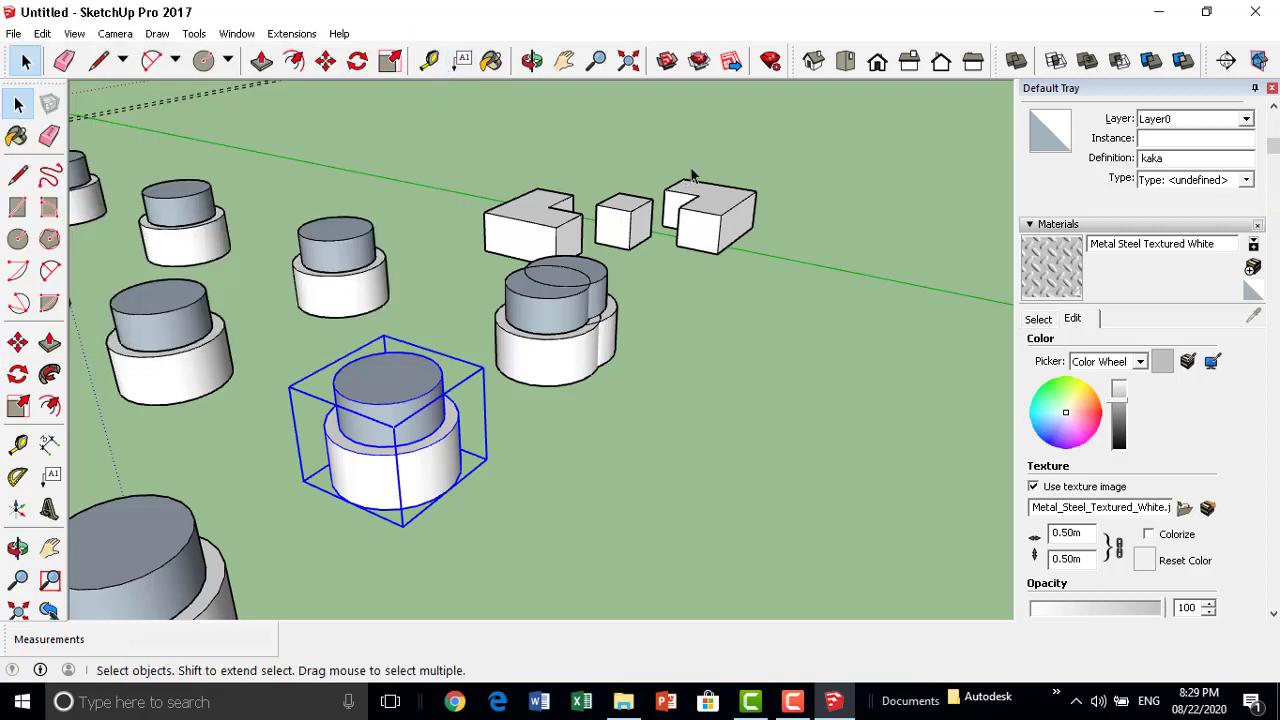
{"action": "left_click", "coordinate": [718, 218]}
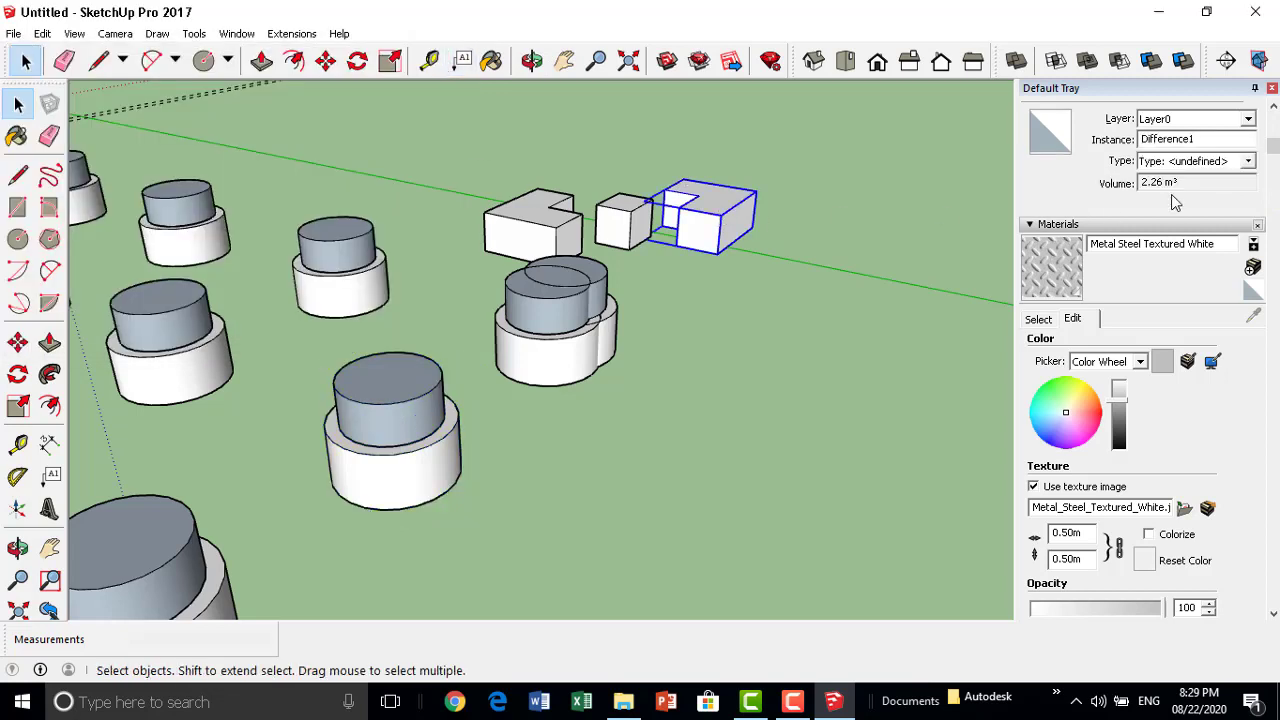
{"action": "left_click", "coordinate": [420, 435]}
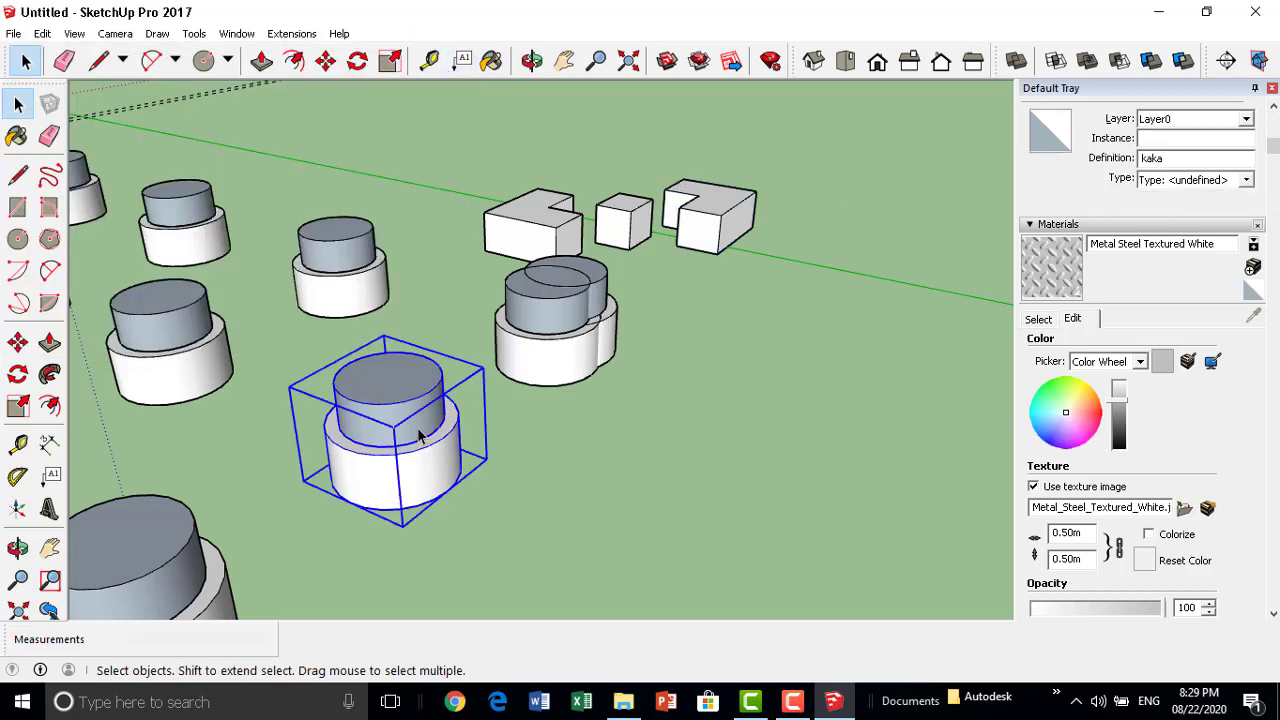
{"action": "left_click", "coordinate": [526, 454]}
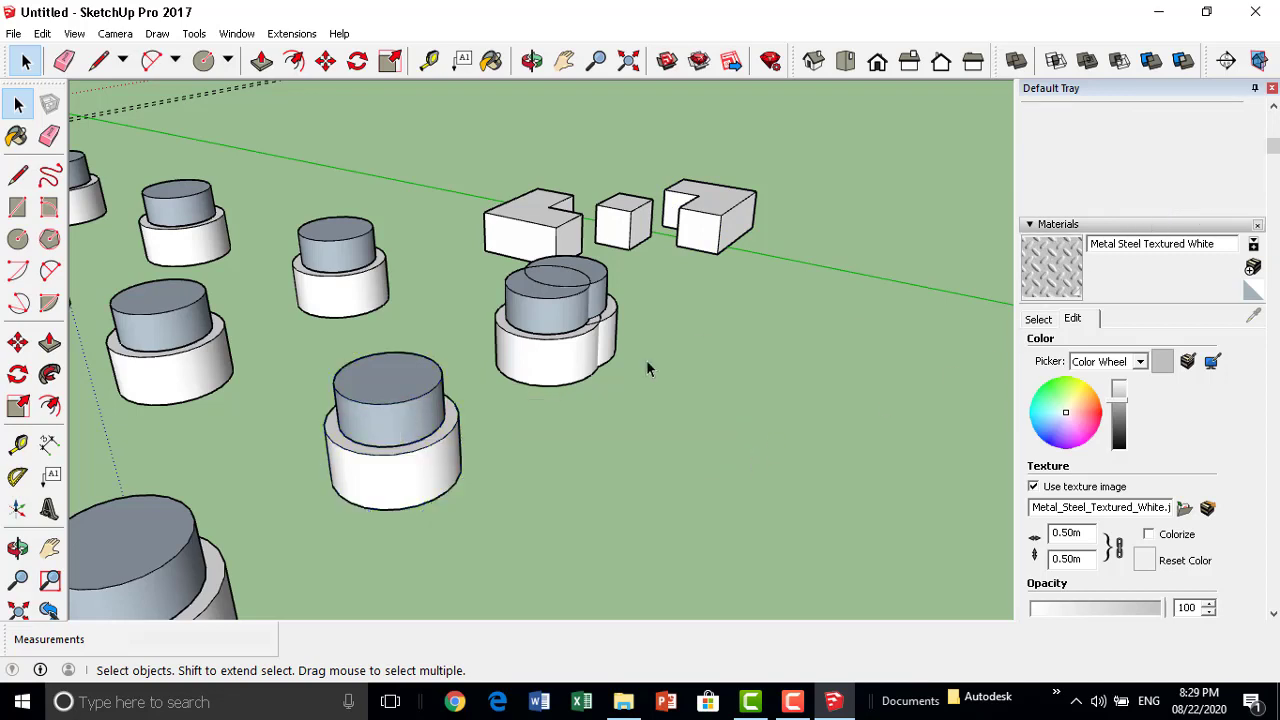
{"action": "left_click", "coordinate": [445, 445]}
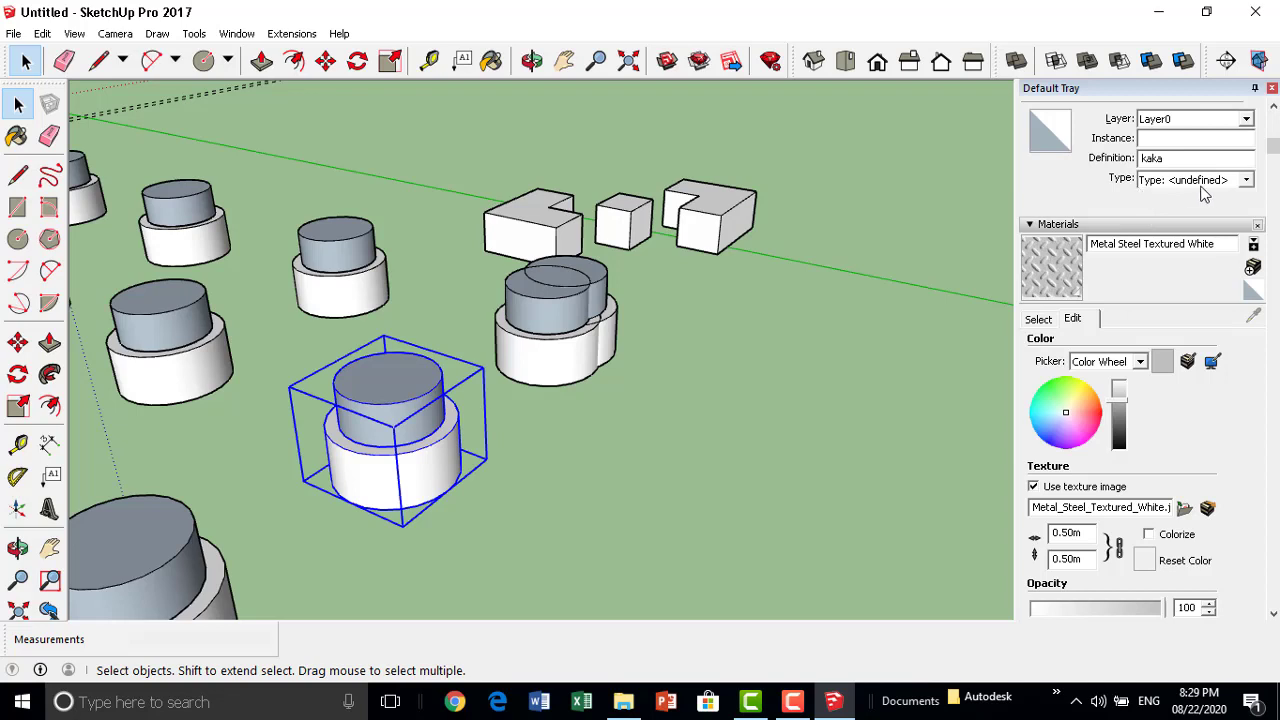
{"action": "left_click", "coordinate": [740, 206]}
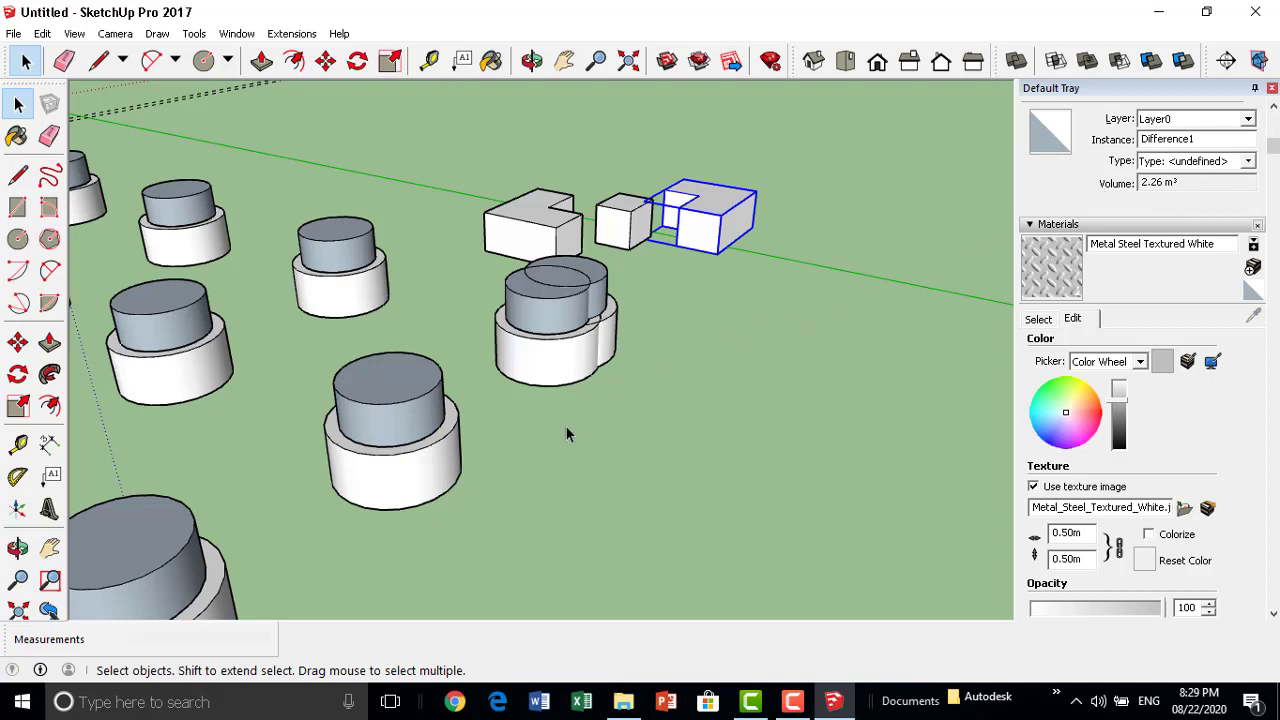
{"action": "left_click", "coordinate": [390, 430]}
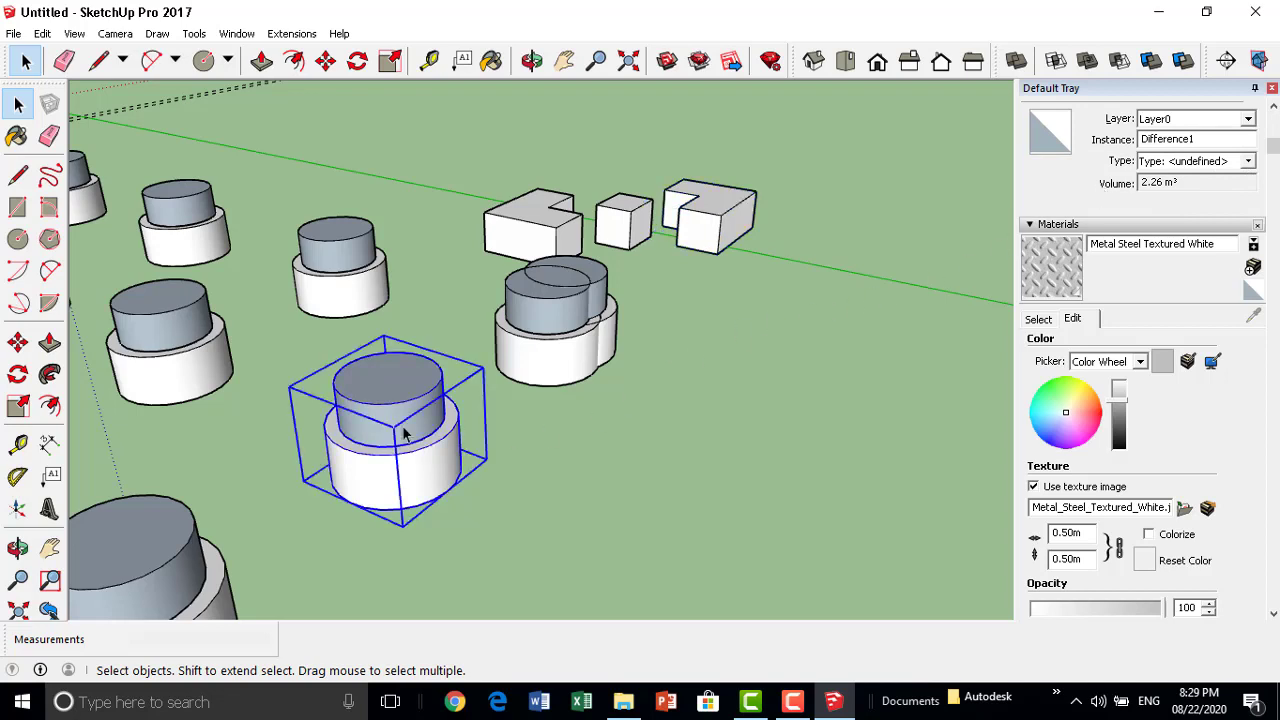
Copy the kaka cylinder 0.73 m over so it overlaps the original.
{"action": "left_click", "coordinate": [325, 61]}
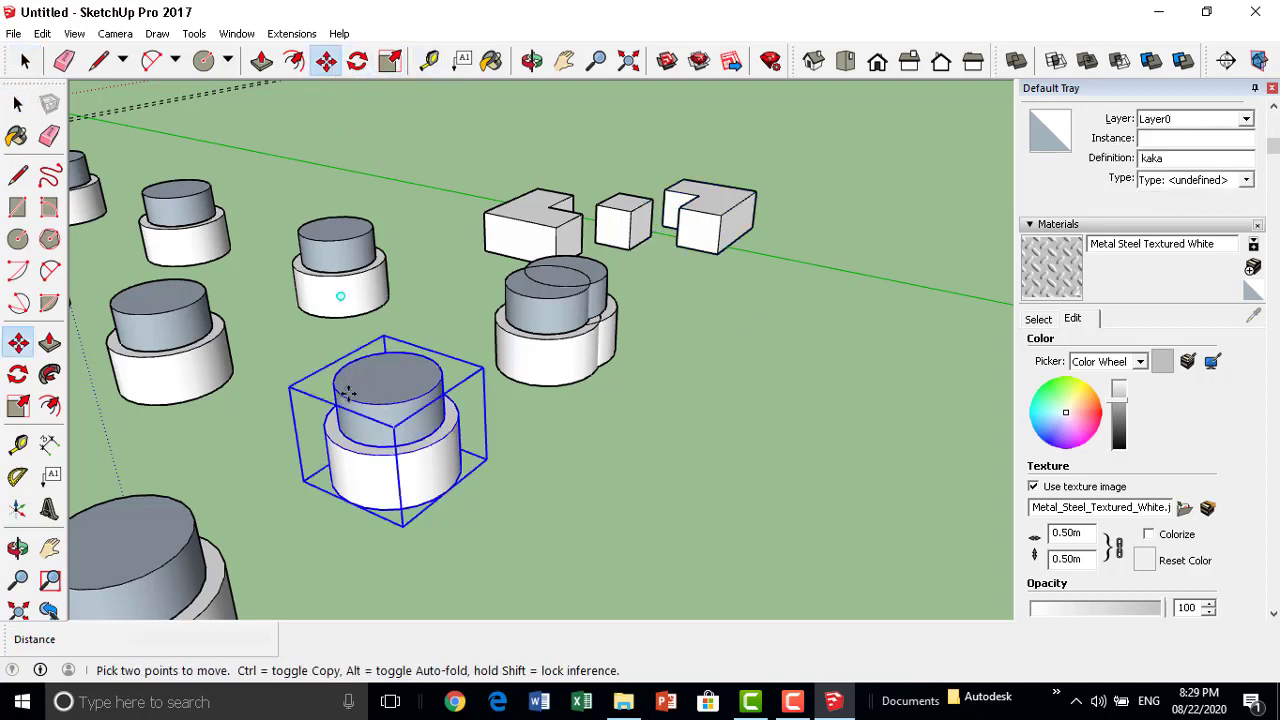
{"action": "key", "text": "ctrl"}
{"action": "left_click", "coordinate": [350, 421]}
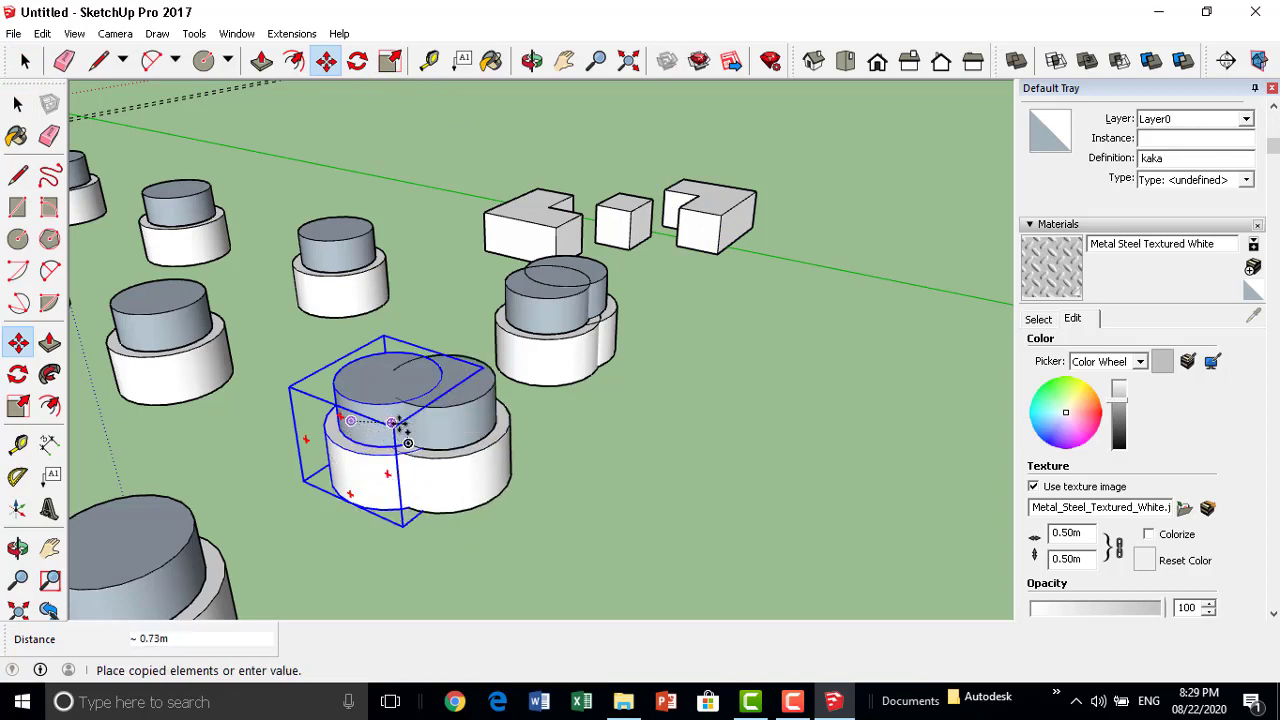
{"action": "left_click", "coordinate": [433, 452]}
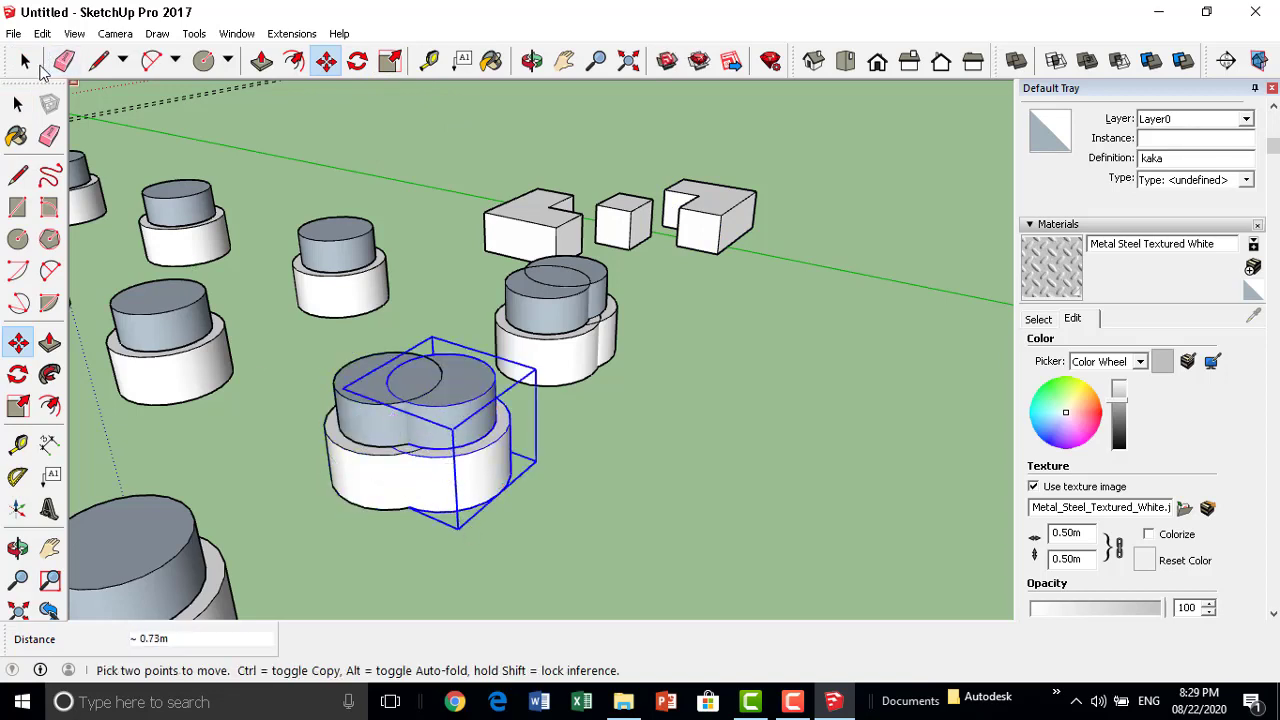
{"action": "key", "text": "space"}
Select both cylinders, try Solid Tools Intersect, and dismiss the non-solid warning.
{"action": "left_click_drag", "start_coordinate": [378, 437], "coordinate": [378, 437]}
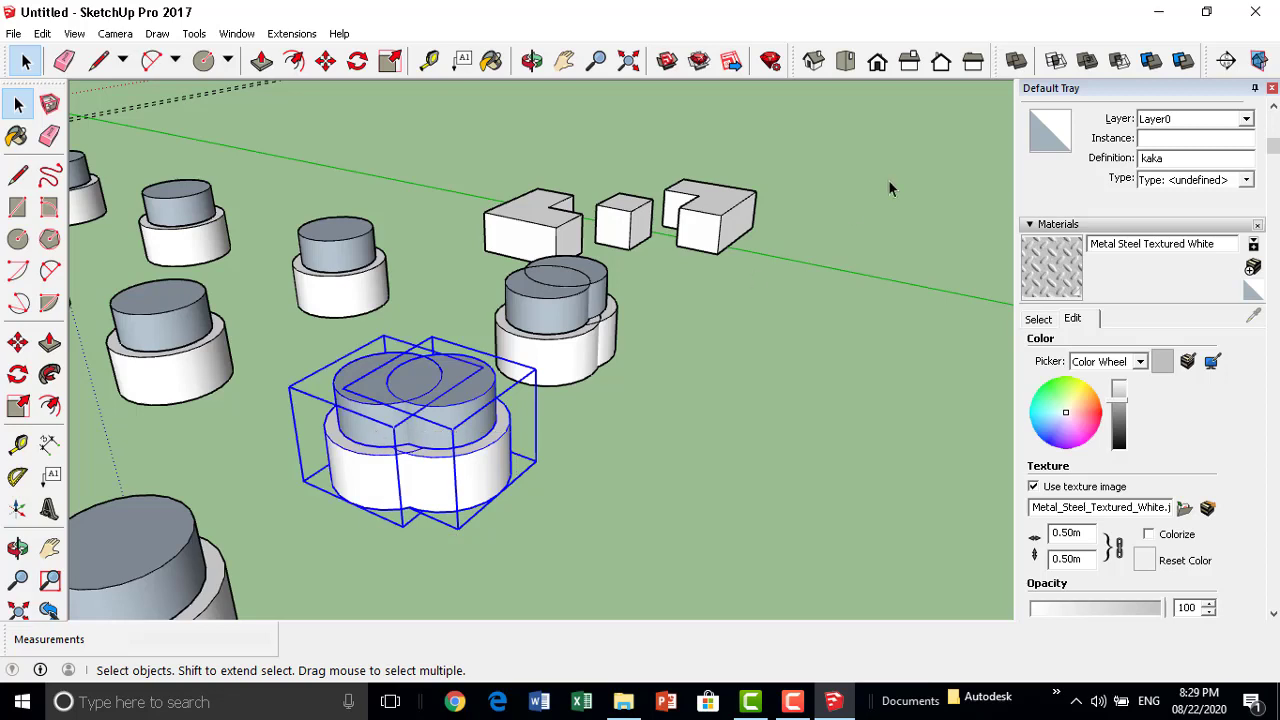
{"action": "left_click", "coordinate": [1184, 62]}
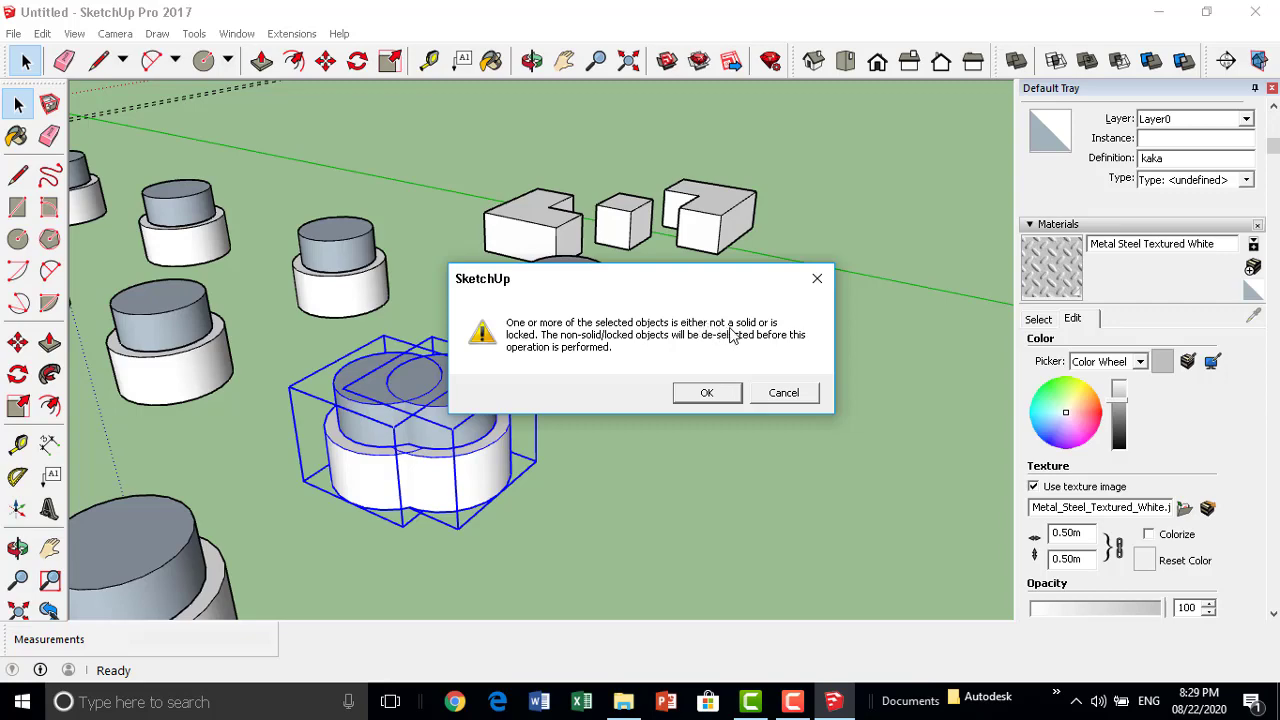
{"action": "left_click", "coordinate": [724, 396]}
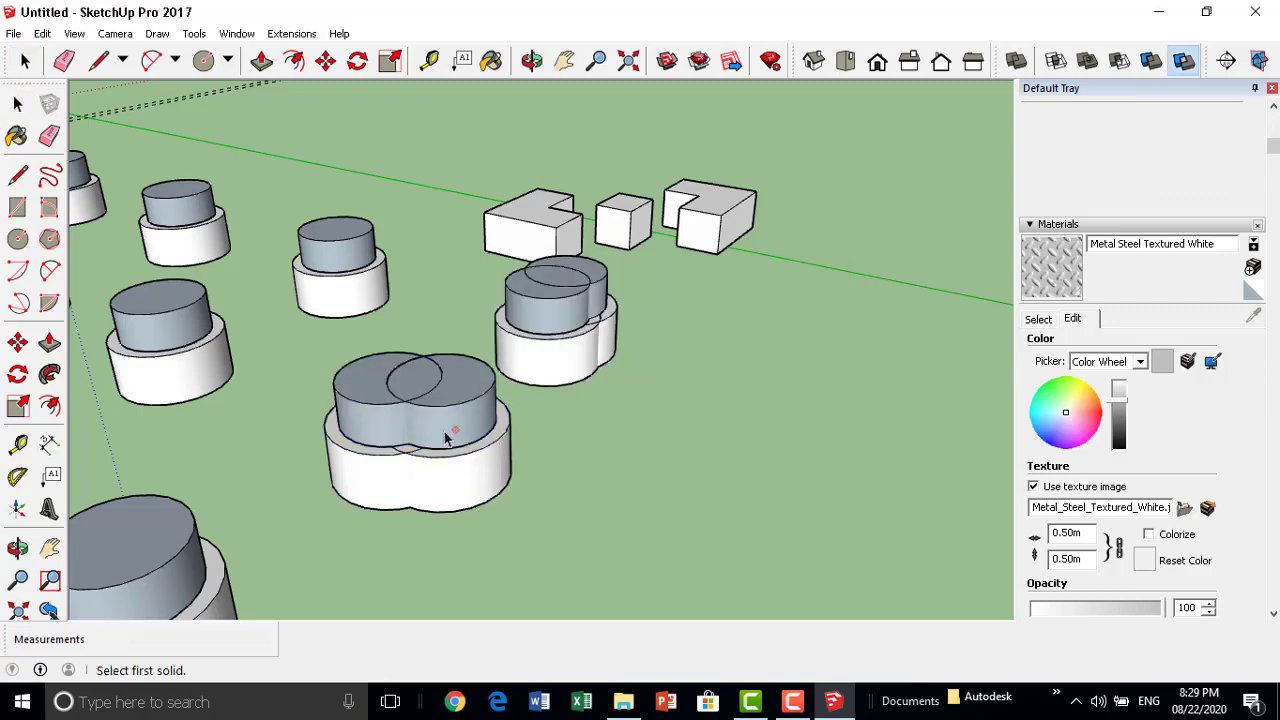
Move the overlapping cylinder copy apart to the front right.
{"action": "mouse_move", "coordinate": [430, 457]}
{"action": "middle_mouse_down"}
{"action": "mouse_move", "coordinate": [443, 343]}
{"action": "mouse_move", "coordinate": [445, 405]}
{"action": "mouse_move", "coordinate": [520, 569]}
{"action": "mouse_move", "coordinate": [469, 374]}
{"action": "mouse_move", "coordinate": [451, 106]}
{"action": "mouse_move", "coordinate": [450, 230]}
{"action": "mouse_move", "coordinate": [449, 151]}
{"action": "mouse_move", "coordinate": [420, 277]}
{"action": "mouse_move", "coordinate": [400, 294]}
{"action": "mouse_move", "coordinate": [337, 474]}
{"action": "mouse_move", "coordinate": [449, 369]}
{"action": "mouse_move", "coordinate": [486, 300]}
{"action": "mouse_move", "coordinate": [520, 403]}
{"action": "middle_mouse_up"}
{"action": "scroll", "coordinate": [435, 212], "scroll_direction": "up", "scroll_amount": 2}
{"action": "scroll", "coordinate": [420, 208], "scroll_direction": "up", "scroll_amount": 2}
{"action": "scroll", "coordinate": [408, 203], "scroll_direction": "up", "scroll_amount": 2}
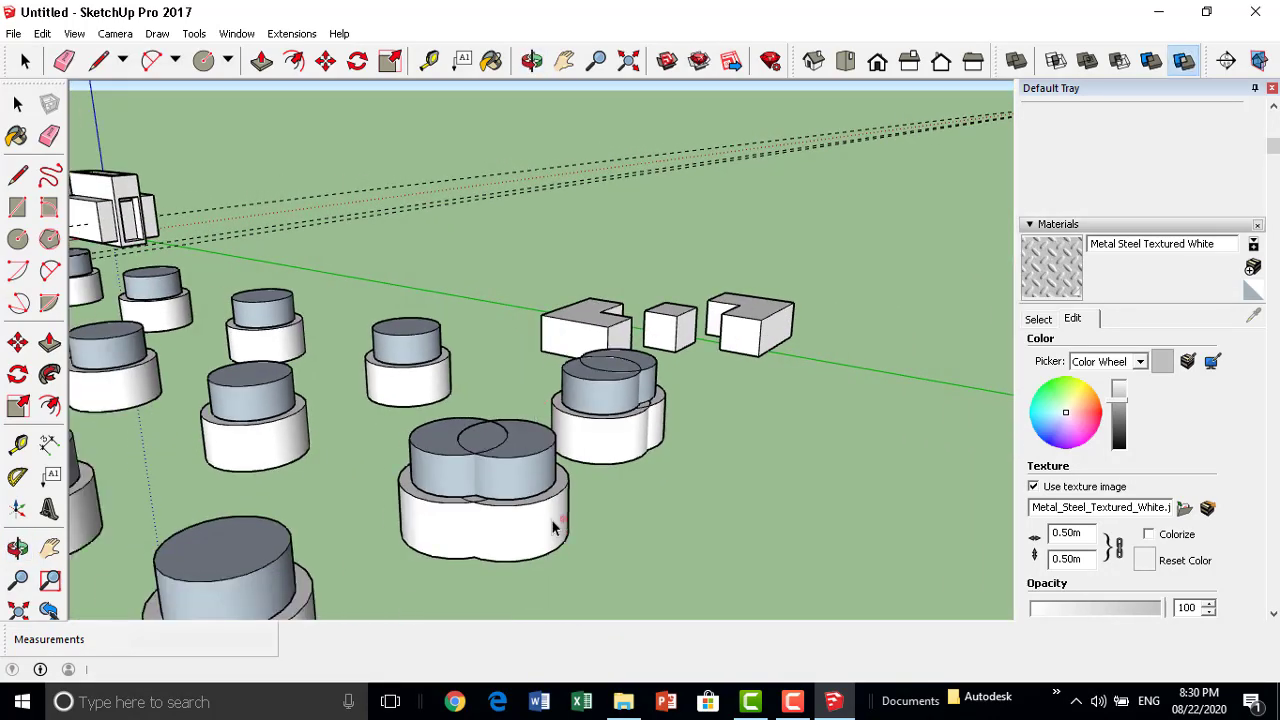
{"action": "key", "text": "space"}
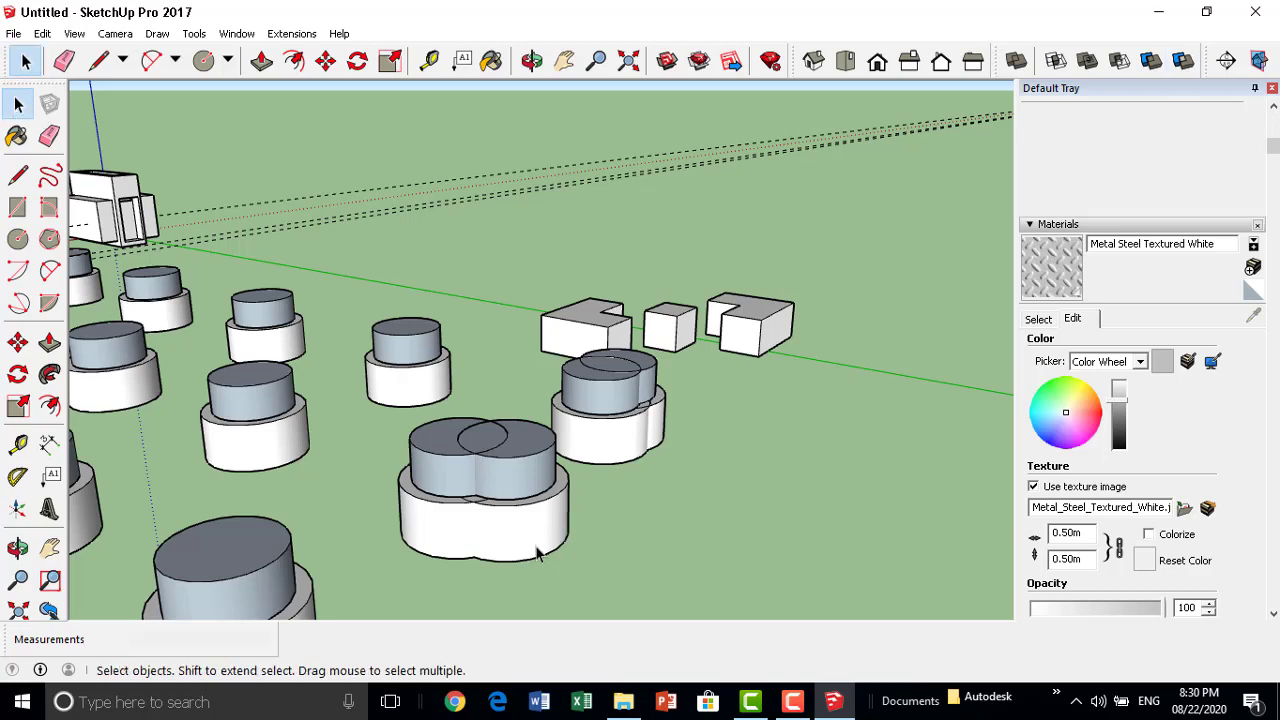
{"action": "left_click", "coordinate": [537, 553]}
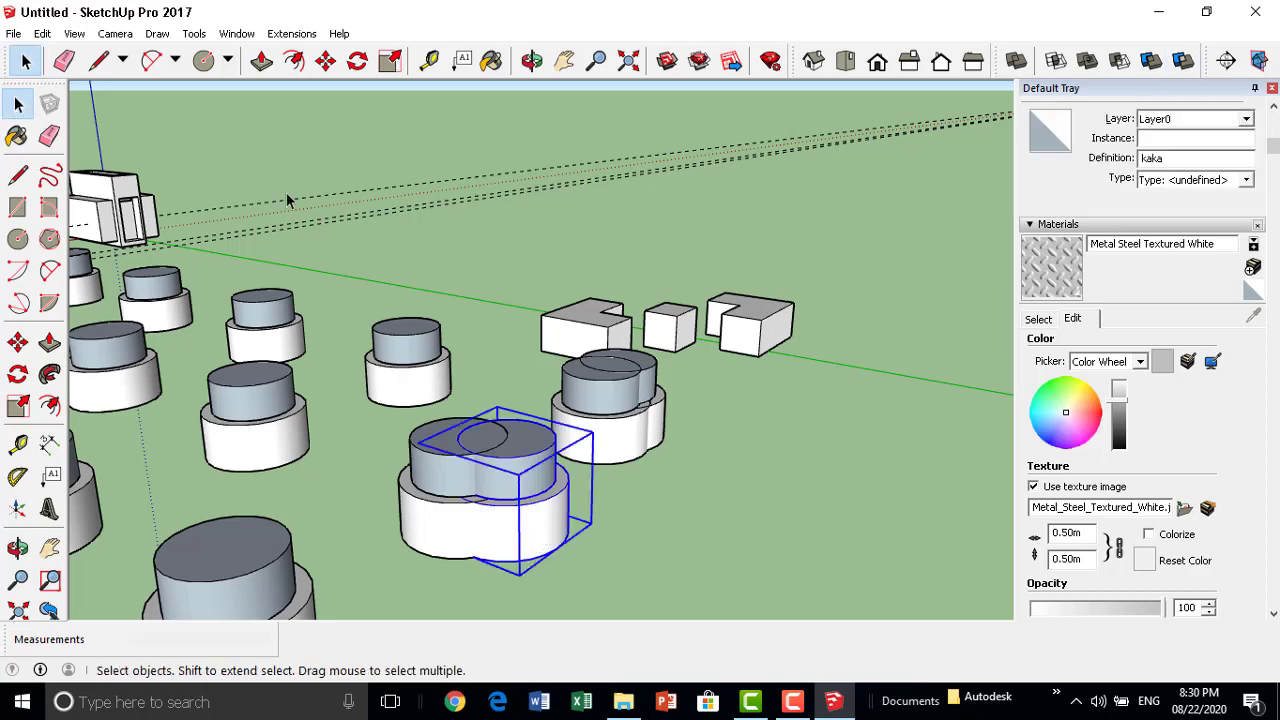
{"action": "left_click", "coordinate": [325, 61]}
{"action": "left_click", "coordinate": [517, 507]}
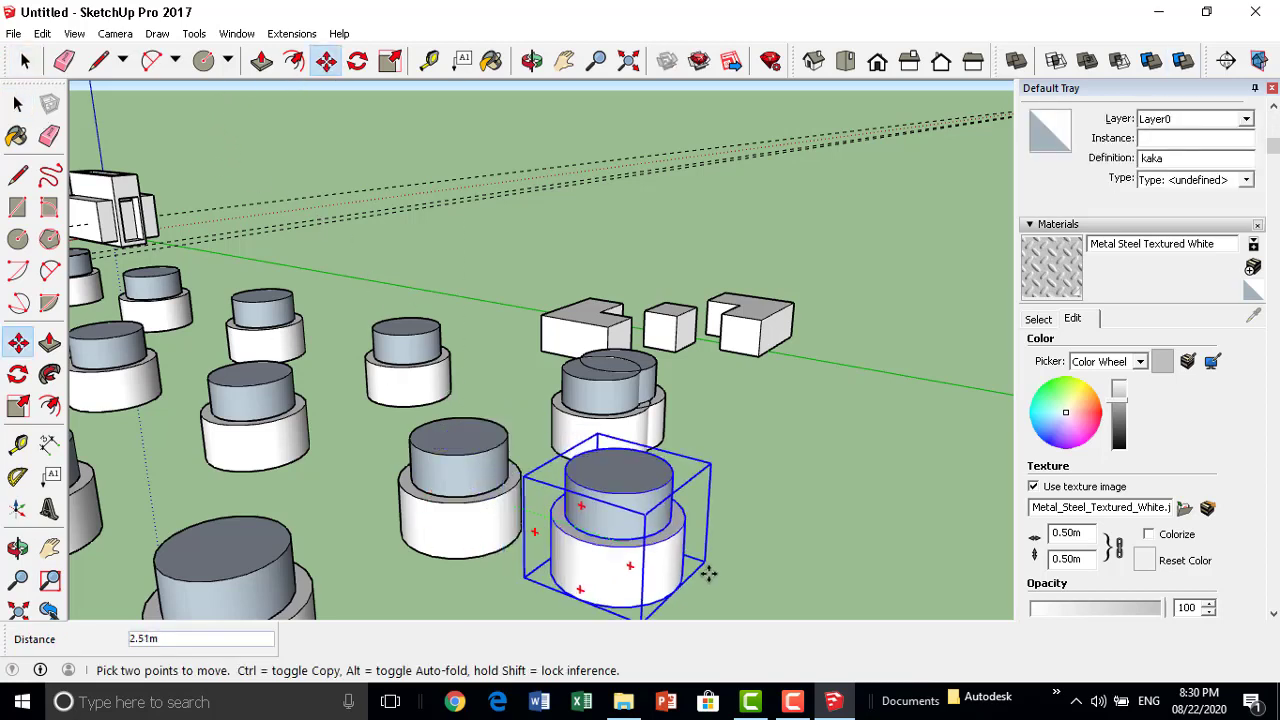
{"action": "left_click", "coordinate": [730, 560]}
Ctrl-copy another kaka cylinder further to the right.
{"action": "scroll", "coordinate": [712, 528], "scroll_direction": "down", "scroll_amount": 2}
{"action": "scroll", "coordinate": [700, 528], "scroll_direction": "up", "scroll_amount": 3}
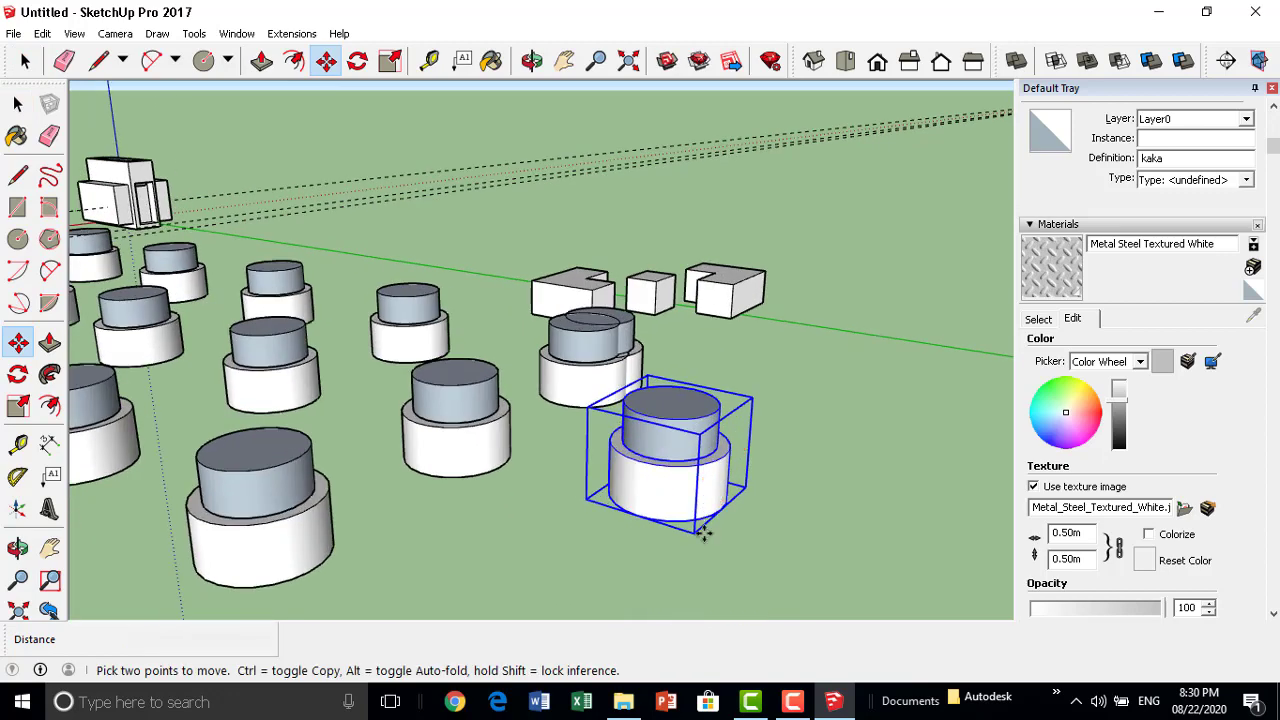
{"action": "key", "text": "ctrl"}
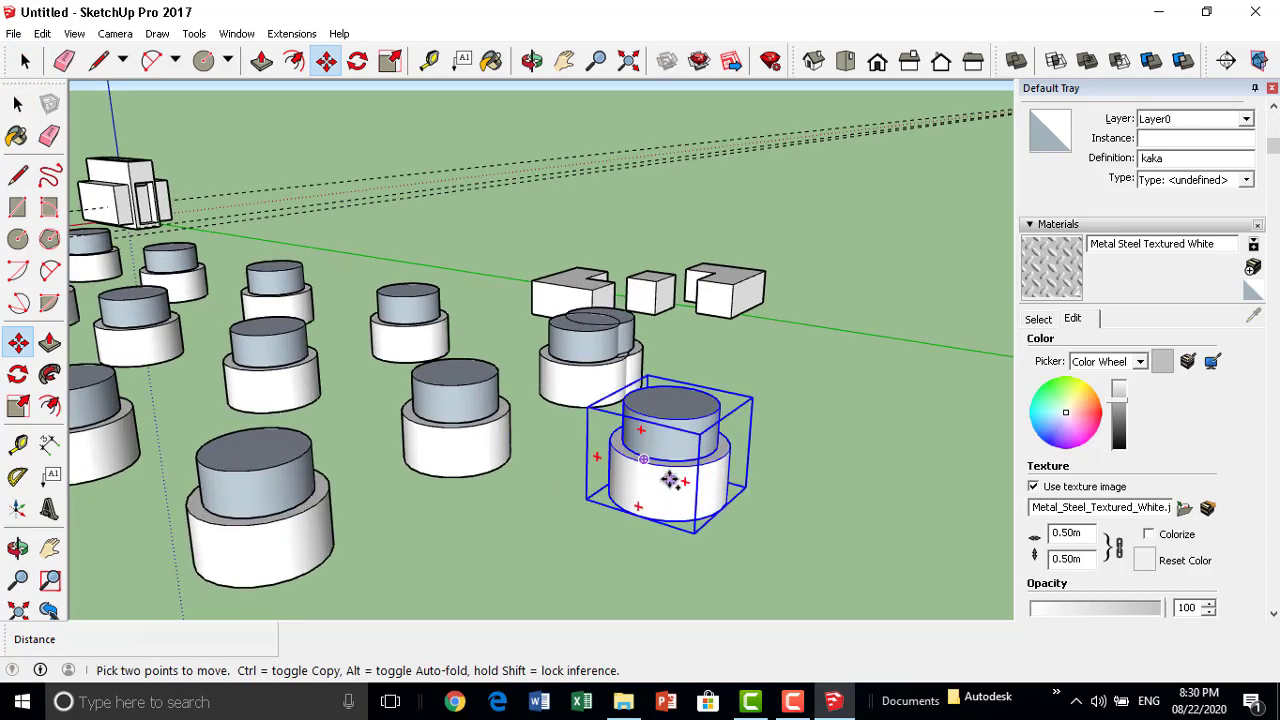
{"action": "left_click", "coordinate": [669, 480]}
{"action": "left_click", "coordinate": [853, 408]}
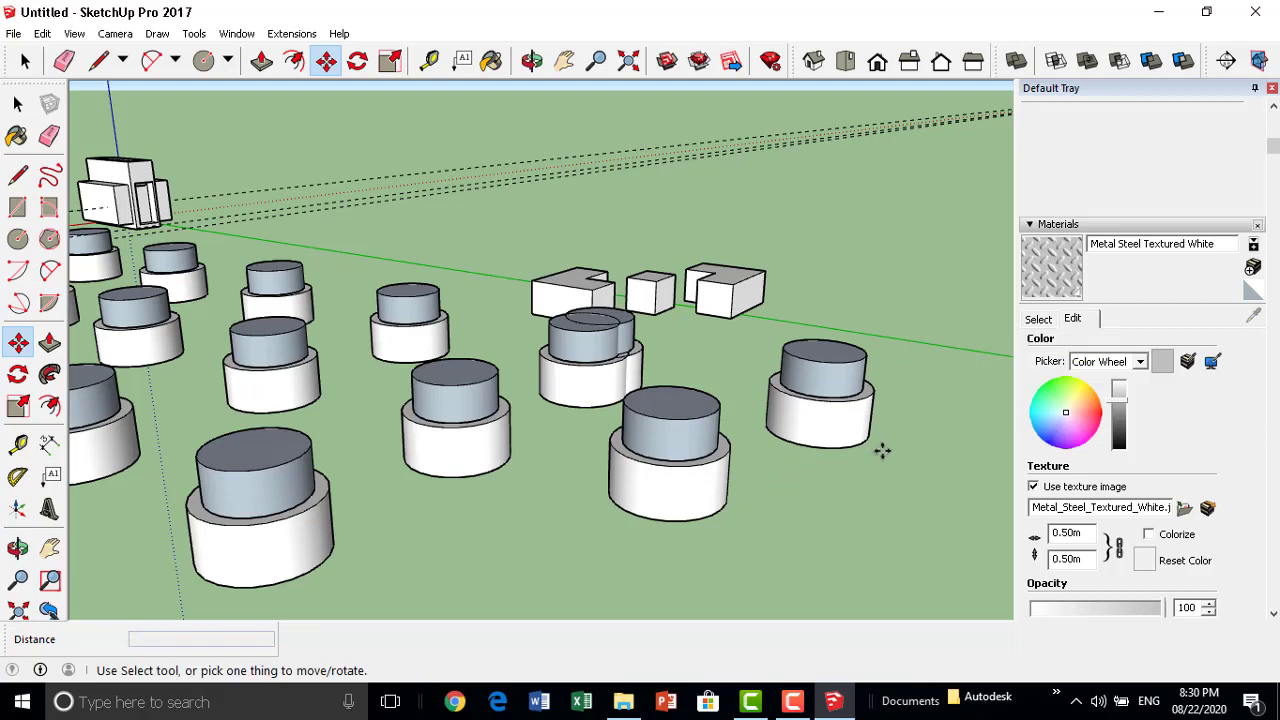
{"action": "left_click", "coordinate": [822, 428]}
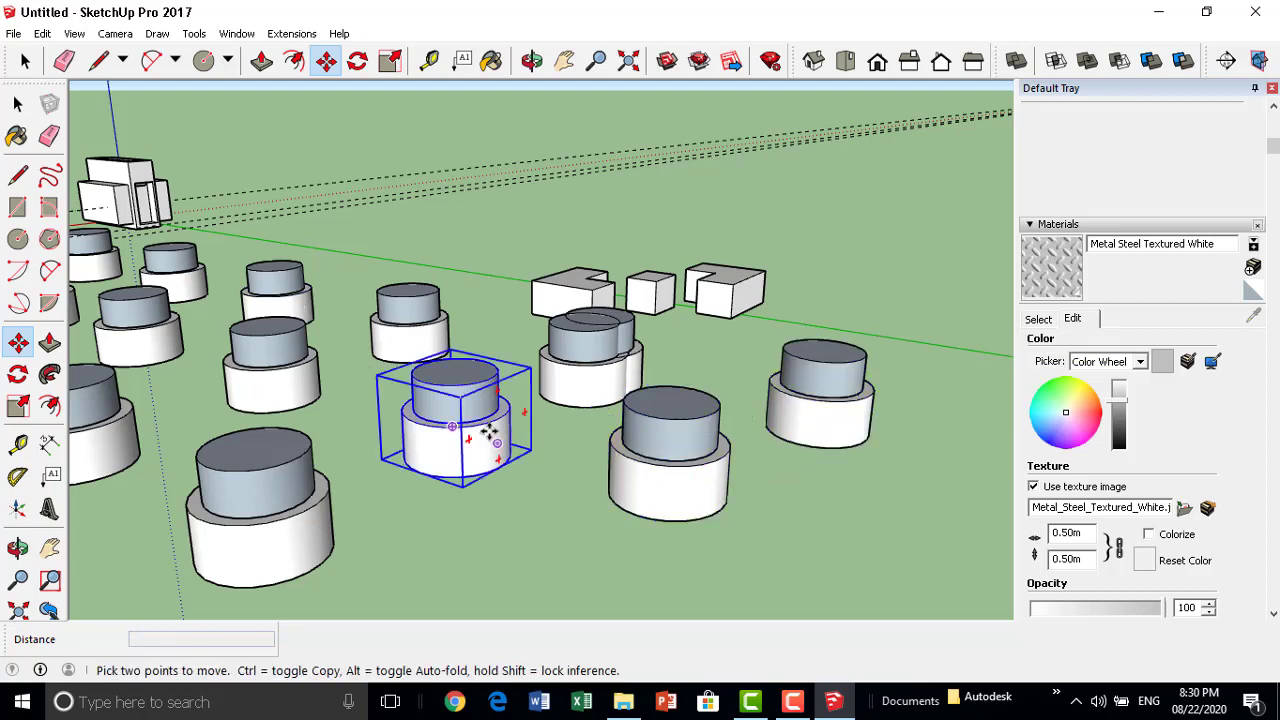
{"action": "key", "text": "Escape"}
{"action": "key", "text": "space"}
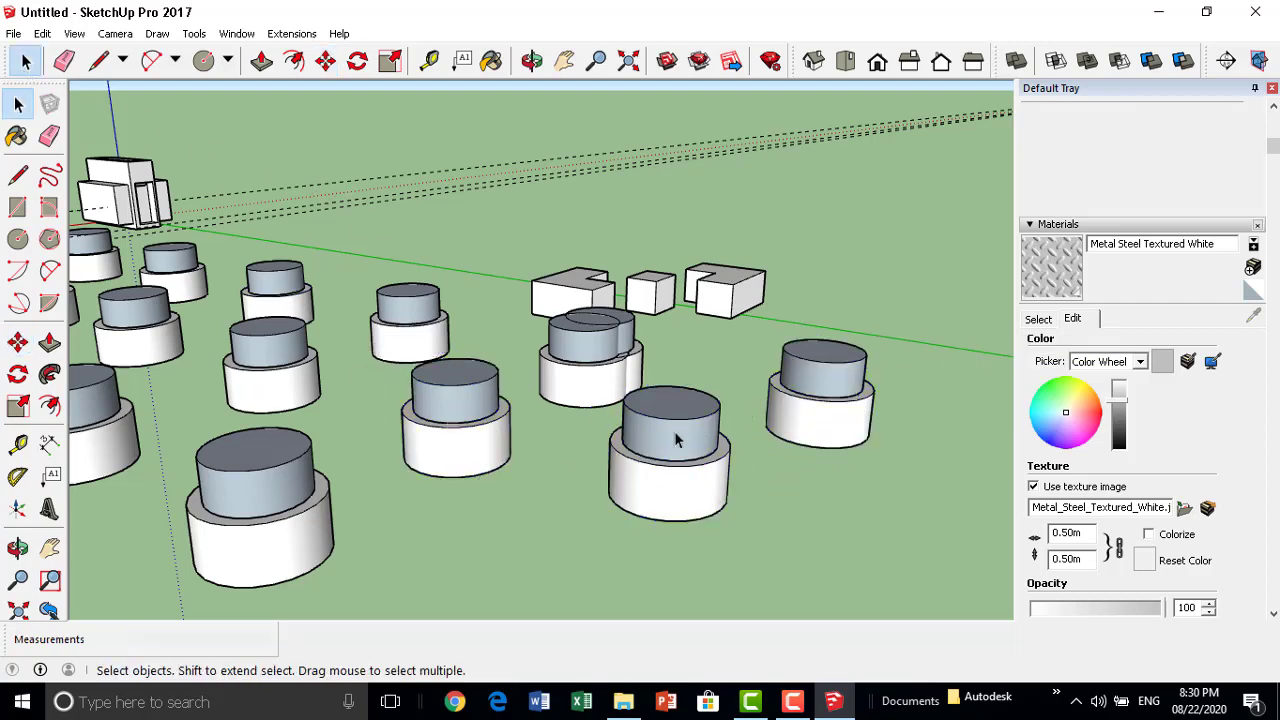
Edit the cylinder component and offset its top faces inward into inner circles.
{"action": "right_click", "coordinate": [675, 440]}
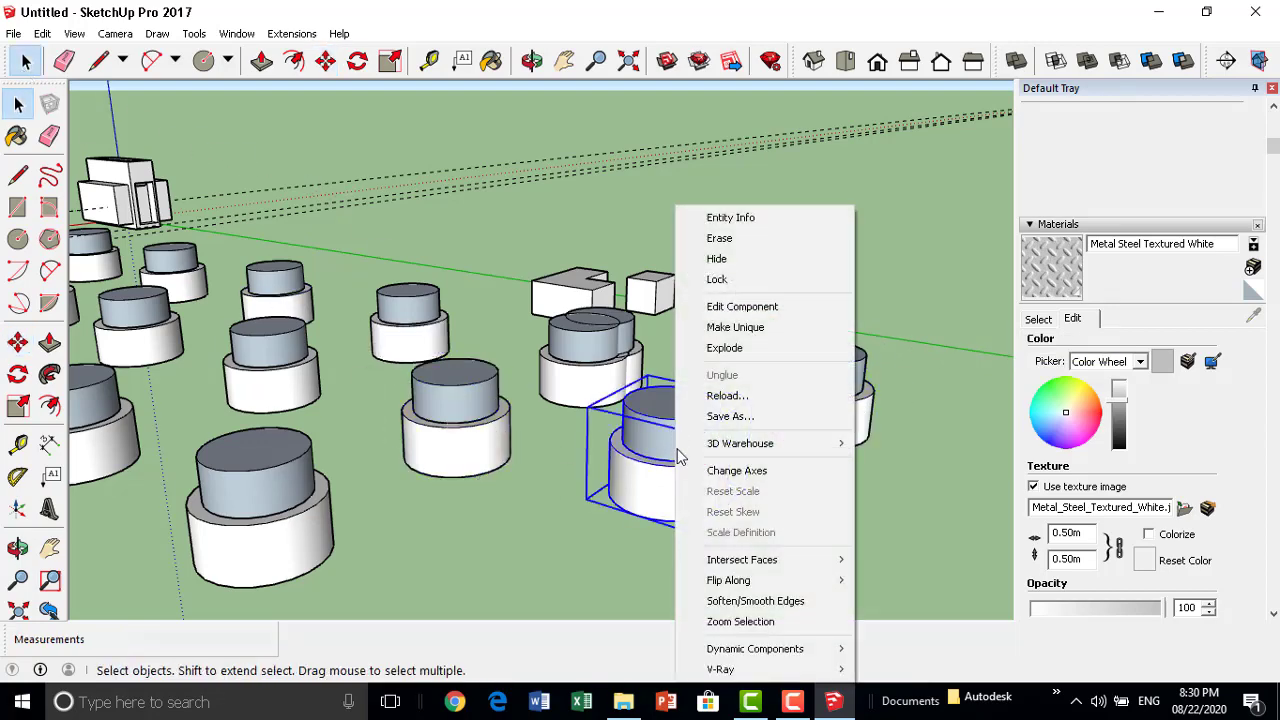
{"action": "left_click", "coordinate": [745, 311]}
{"action": "mouse_move", "coordinate": [653, 487]}
{"action": "middle_mouse_down"}
{"action": "mouse_move", "coordinate": [643, 491]}
{"action": "mouse_move", "coordinate": [803, 513]}
{"action": "mouse_move", "coordinate": [786, 429]}
{"action": "middle_mouse_up"}
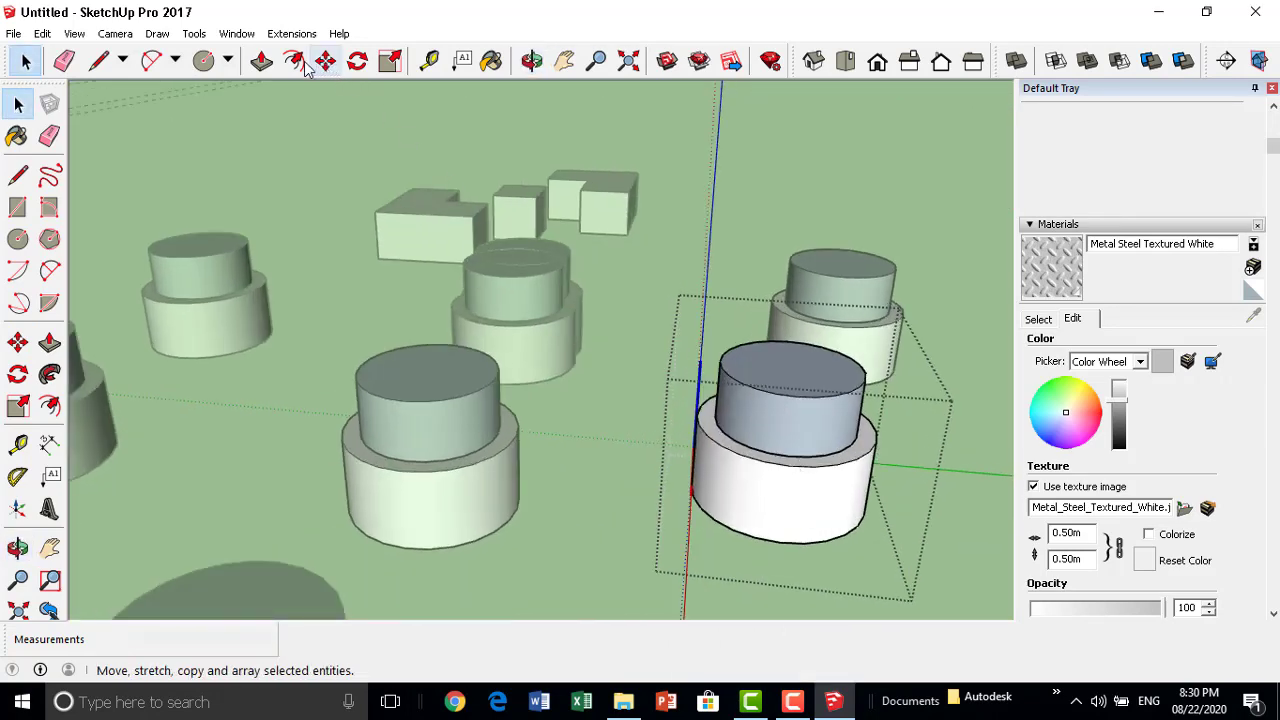
{"action": "left_click", "coordinate": [293, 61]}
{"action": "left_click", "coordinate": [765, 347]}
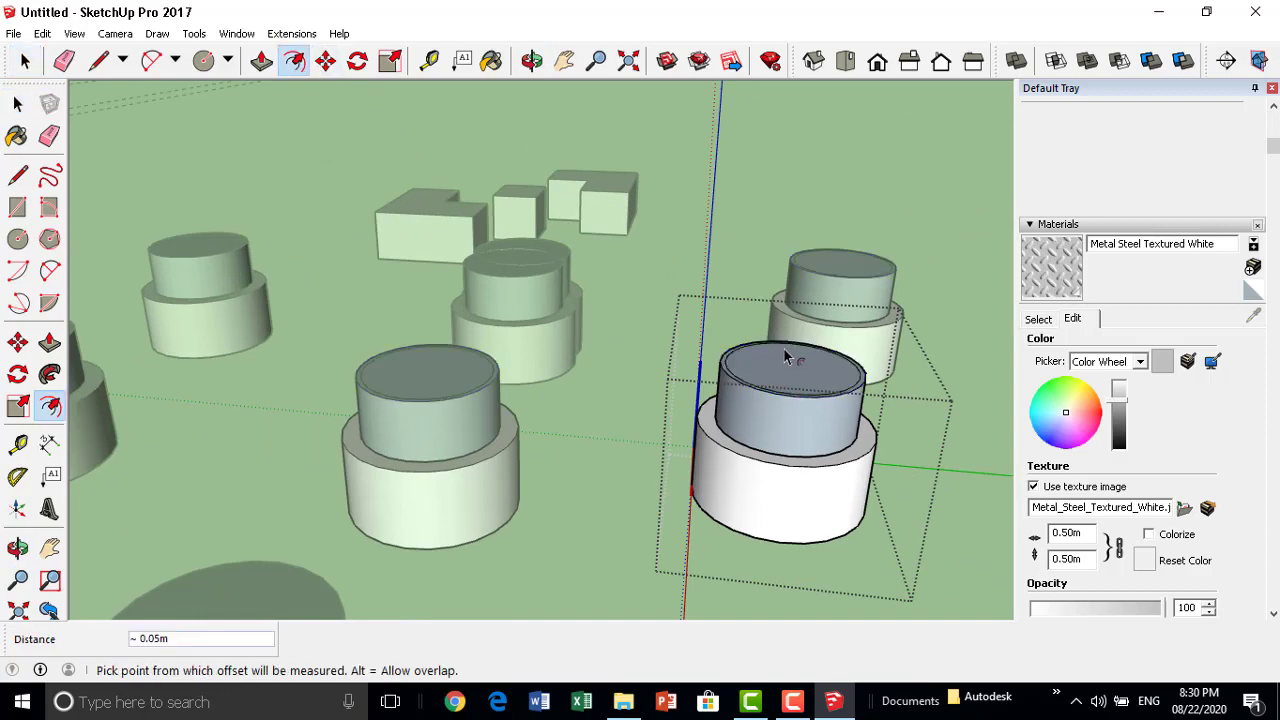
{"action": "middle_click_drag", "start_coordinate": [768, 352], "coordinate": [731, 480]}
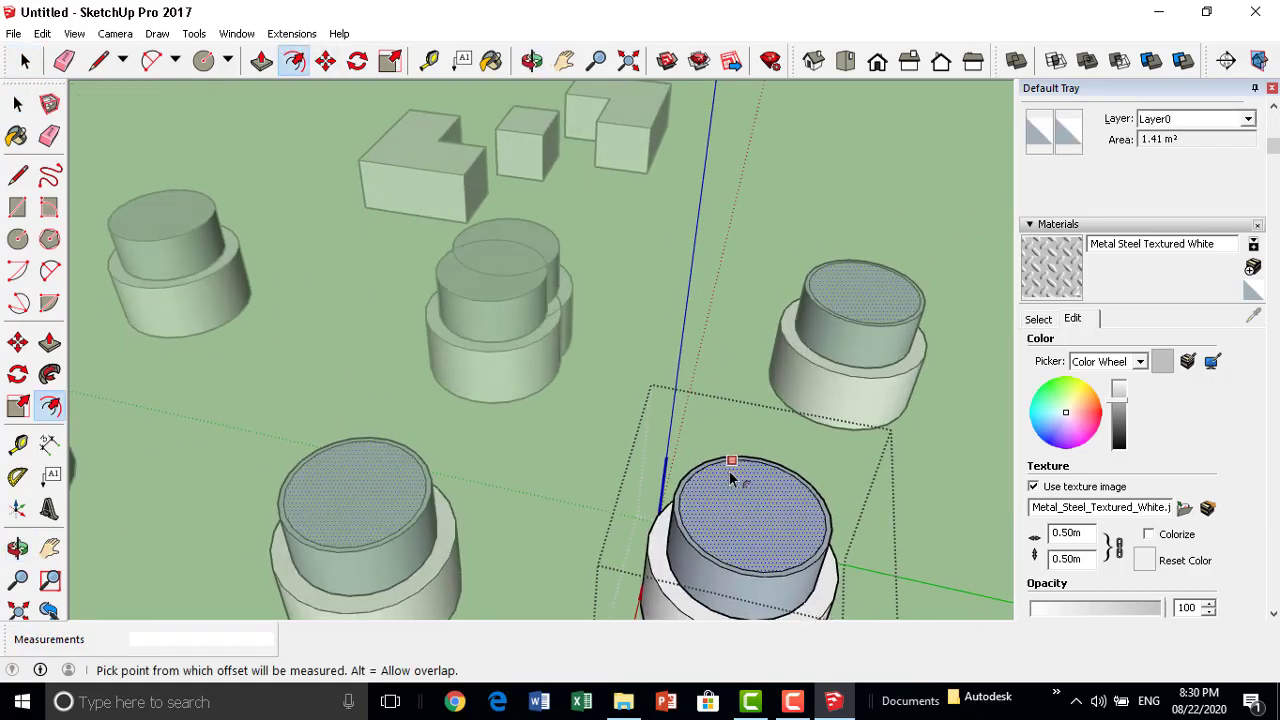
{"action": "left_click", "coordinate": [735, 478]}
{"action": "left_click", "coordinate": [735, 478]}
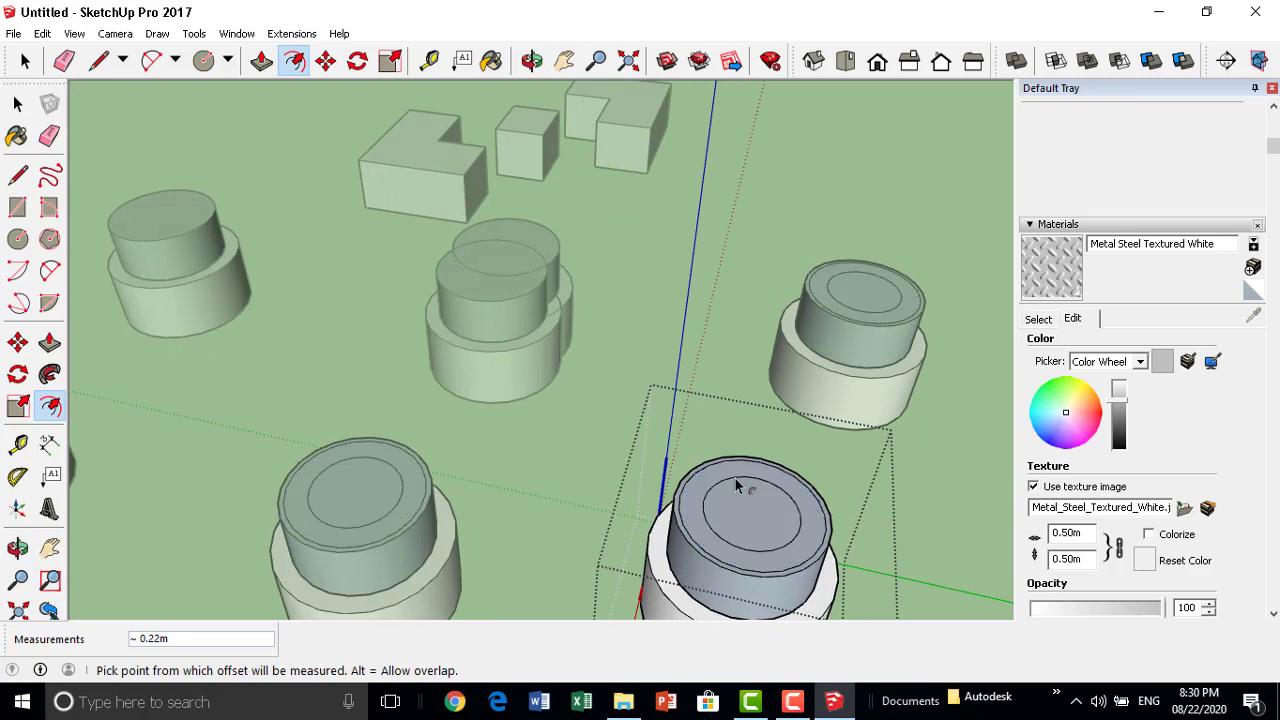
Push/Pull the inner circles up about 1.09 m into a narrower third tier.
{"action": "left_click", "coordinate": [261, 60]}
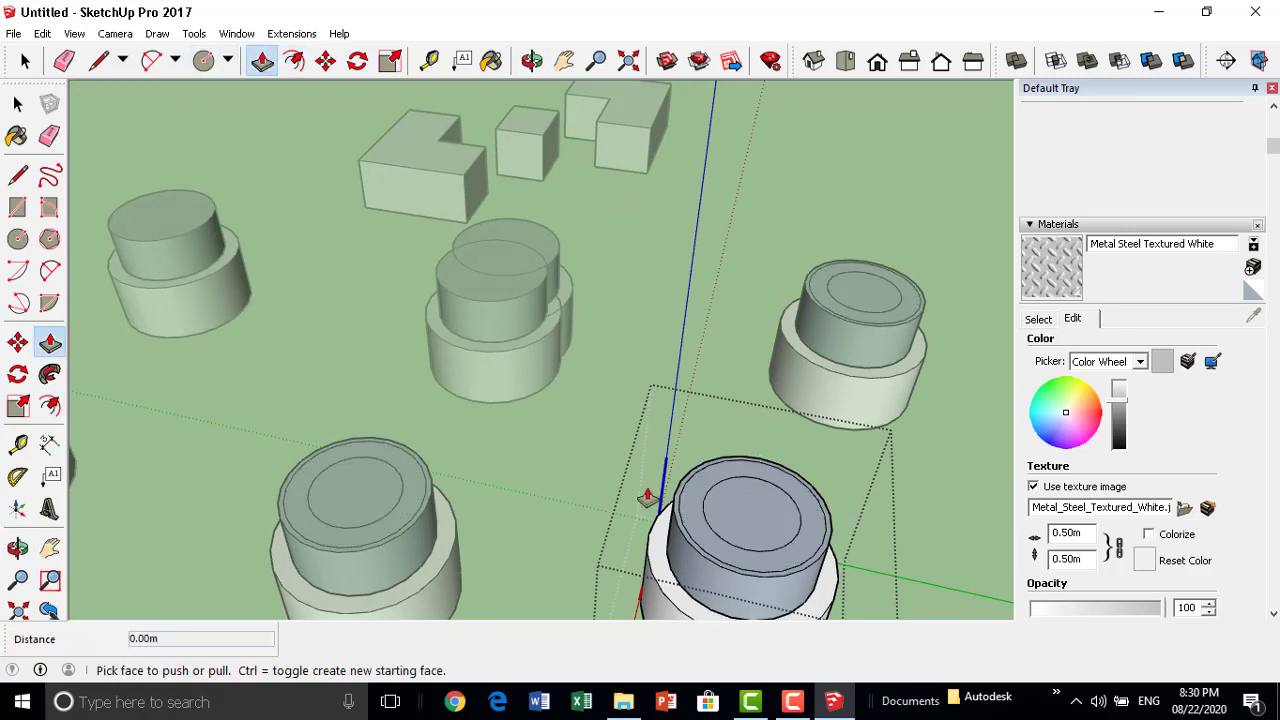
{"action": "left_click", "coordinate": [751, 508]}
{"action": "left_click", "coordinate": [751, 508]}
{"action": "left_click", "coordinate": [766, 509]}
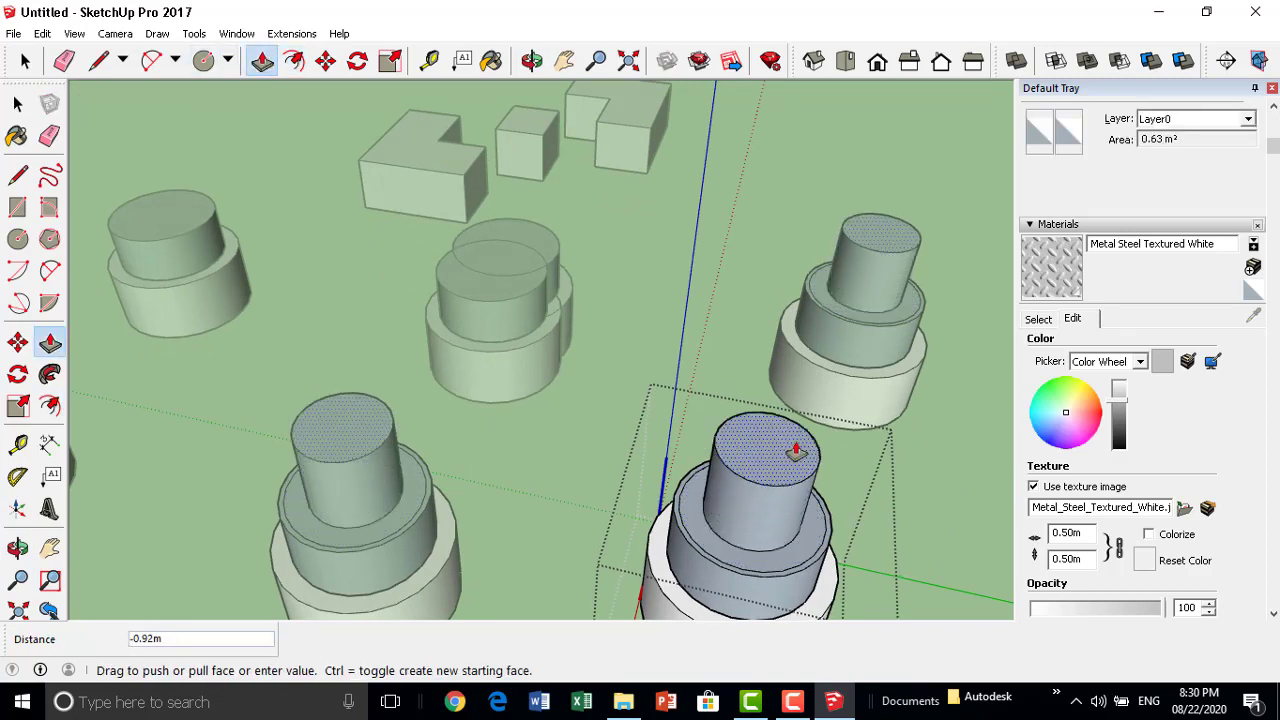
{"action": "left_click", "coordinate": [783, 443]}
{"action": "scroll", "coordinate": [520, 125], "scroll_direction": "down", "scroll_amount": 3}
{"action": "middle_click_drag", "start_coordinate": [671, 423], "coordinate": [723, 366]}
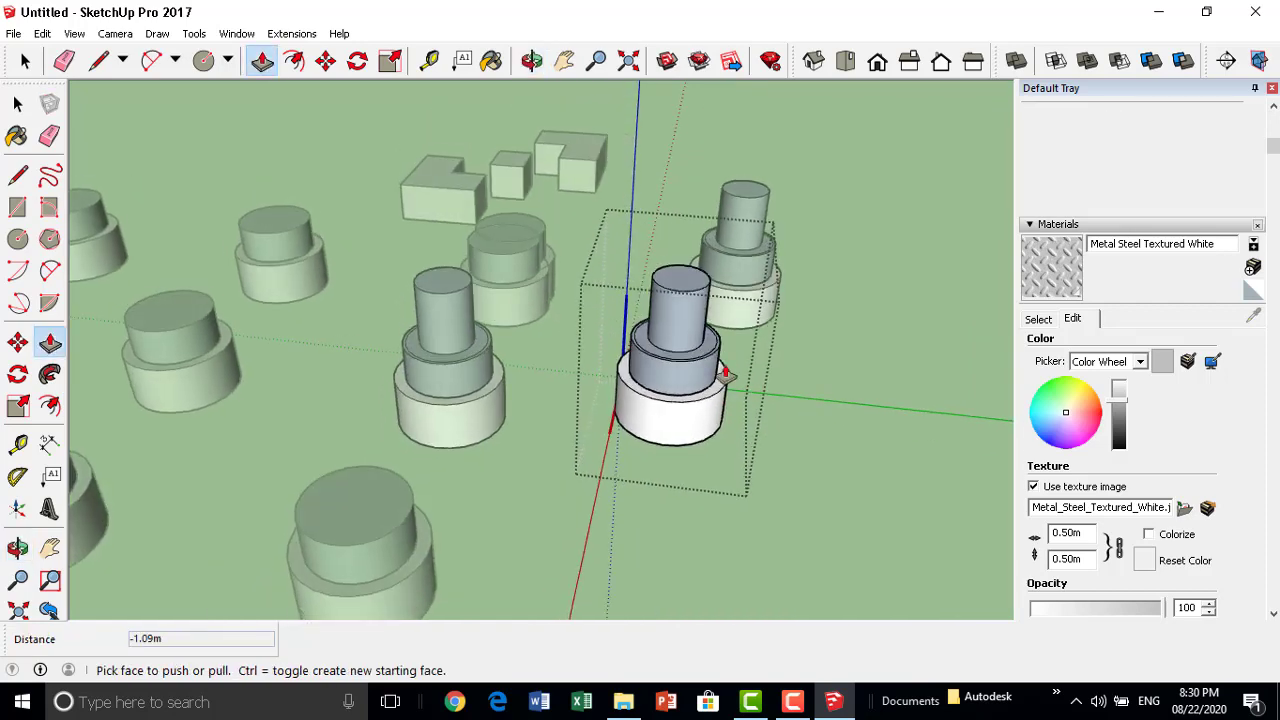
Push/Pull the front cylinder's top face up about 0.93 m.
{"action": "left_click", "coordinate": [30, 64]}
{"action": "left_click", "coordinate": [27, 62]}
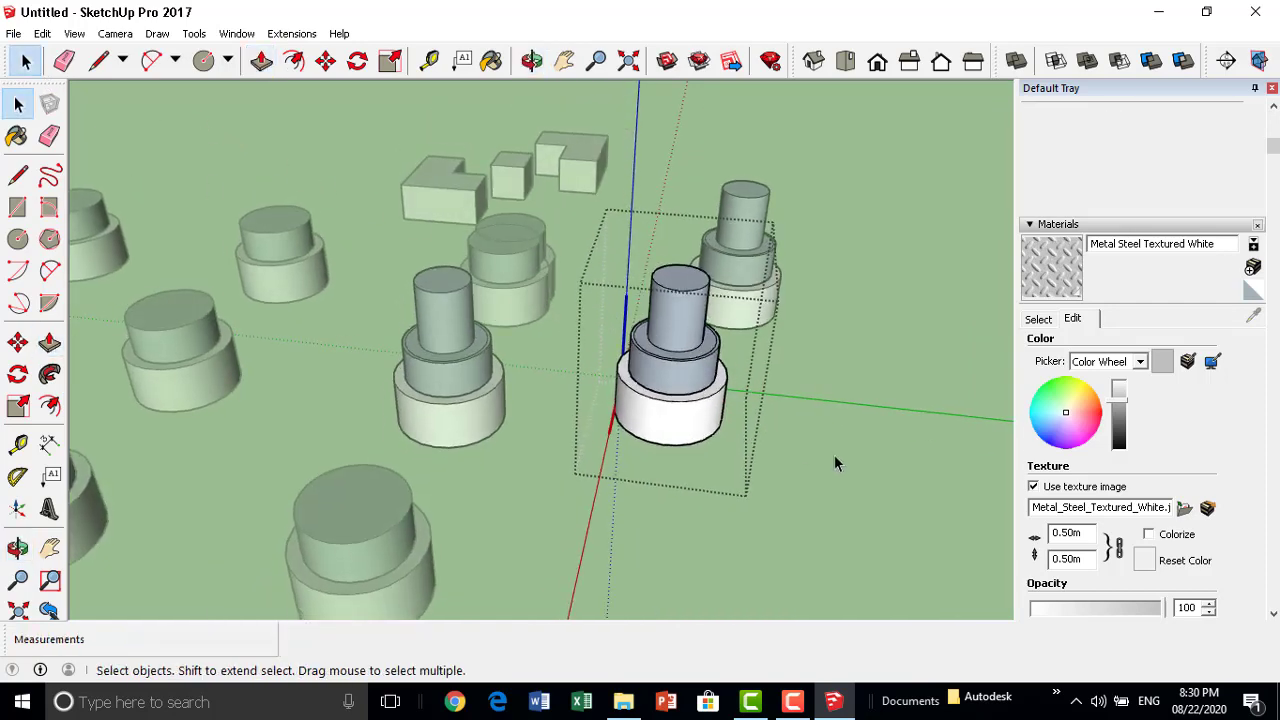
{"action": "left_click", "coordinate": [741, 395]}
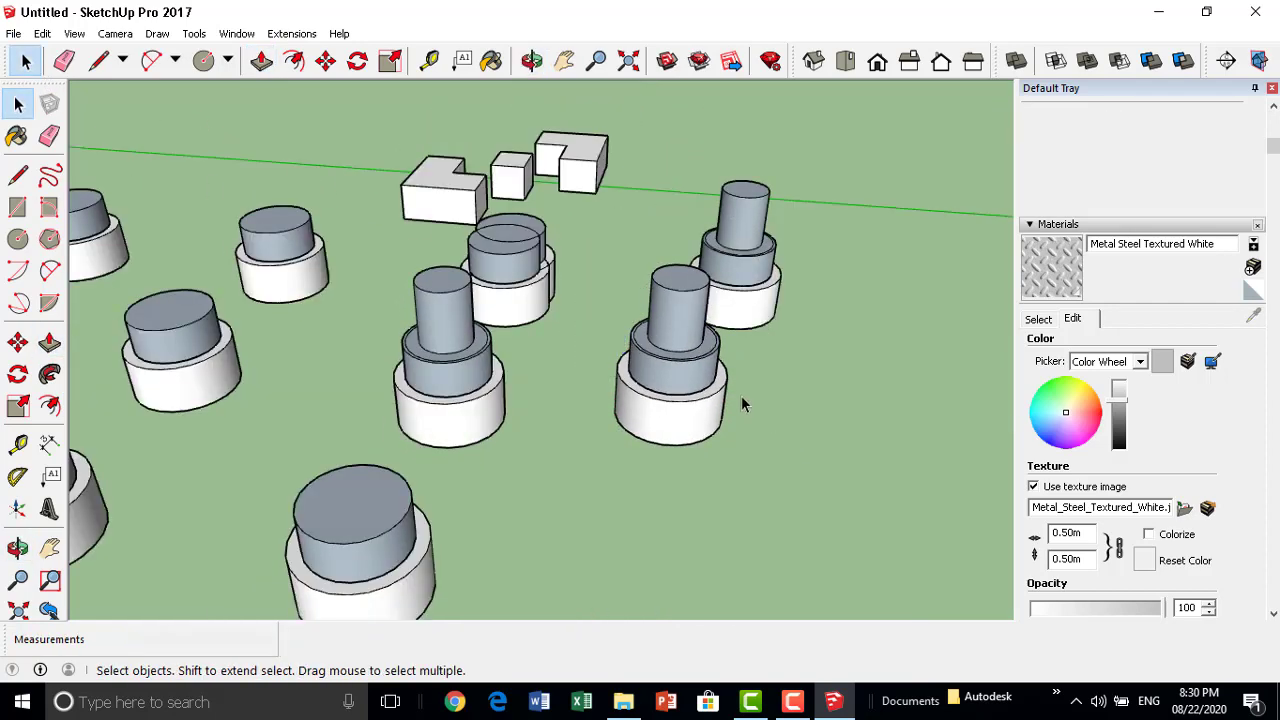
{"action": "left_click", "coordinate": [405, 508]}
{"action": "left_click", "coordinate": [261, 61]}
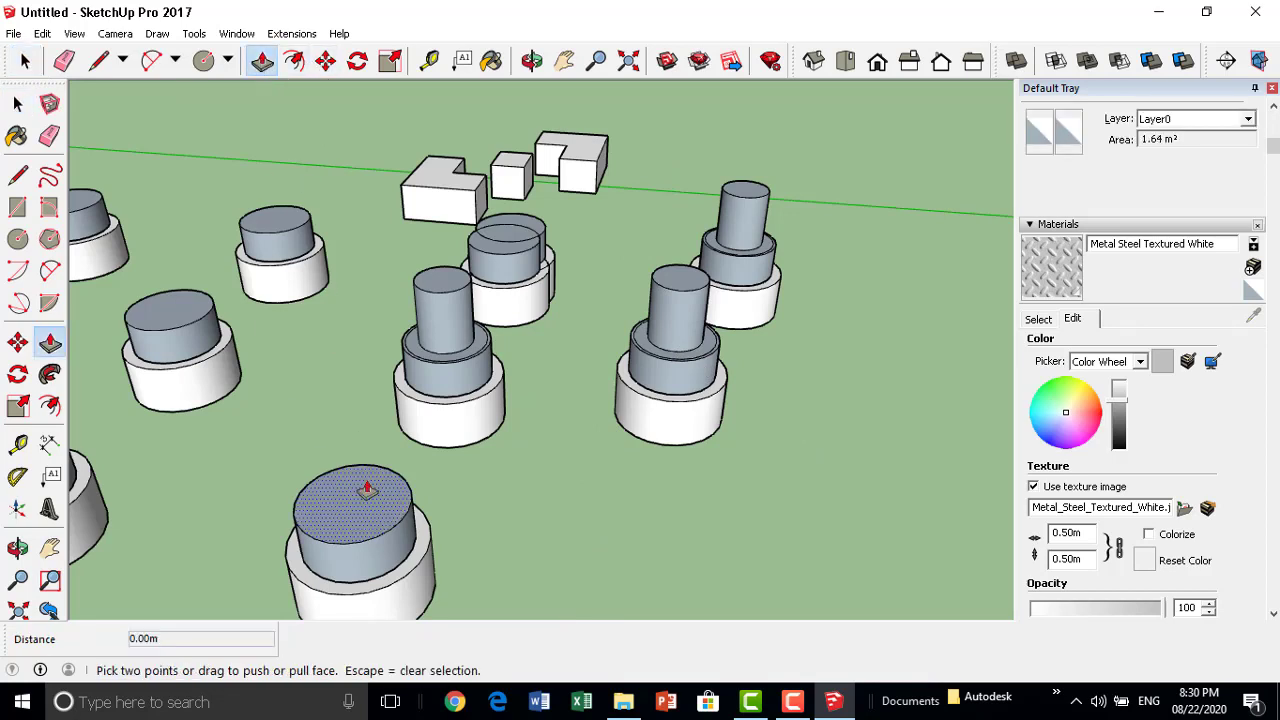
{"action": "left_click_drag", "start_coordinate": [367, 490], "coordinate": [334, 394]}
{"action": "scroll", "coordinate": [522, 337], "scroll_direction": "down", "scroll_amount": 2}
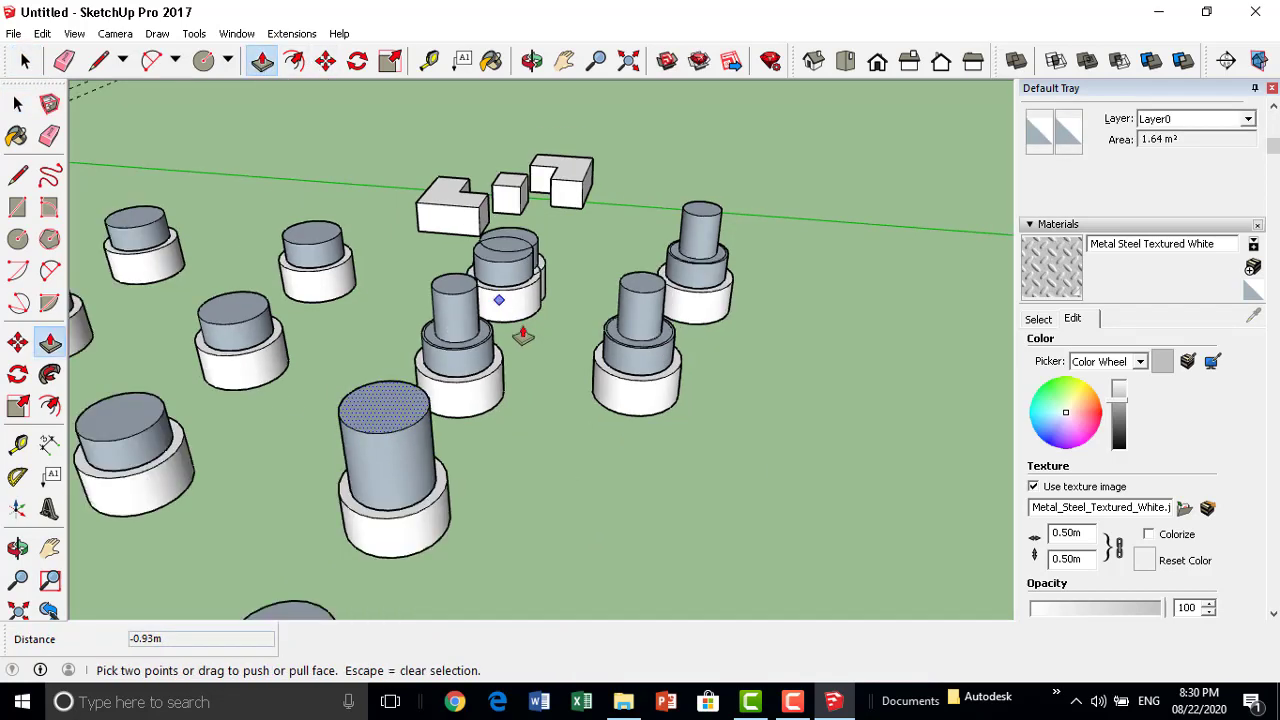
{"action": "scroll", "coordinate": [522, 337], "scroll_direction": "down", "scroll_amount": 1}
{"action": "key", "text": "Escape"}
{"action": "key", "text": "space"}
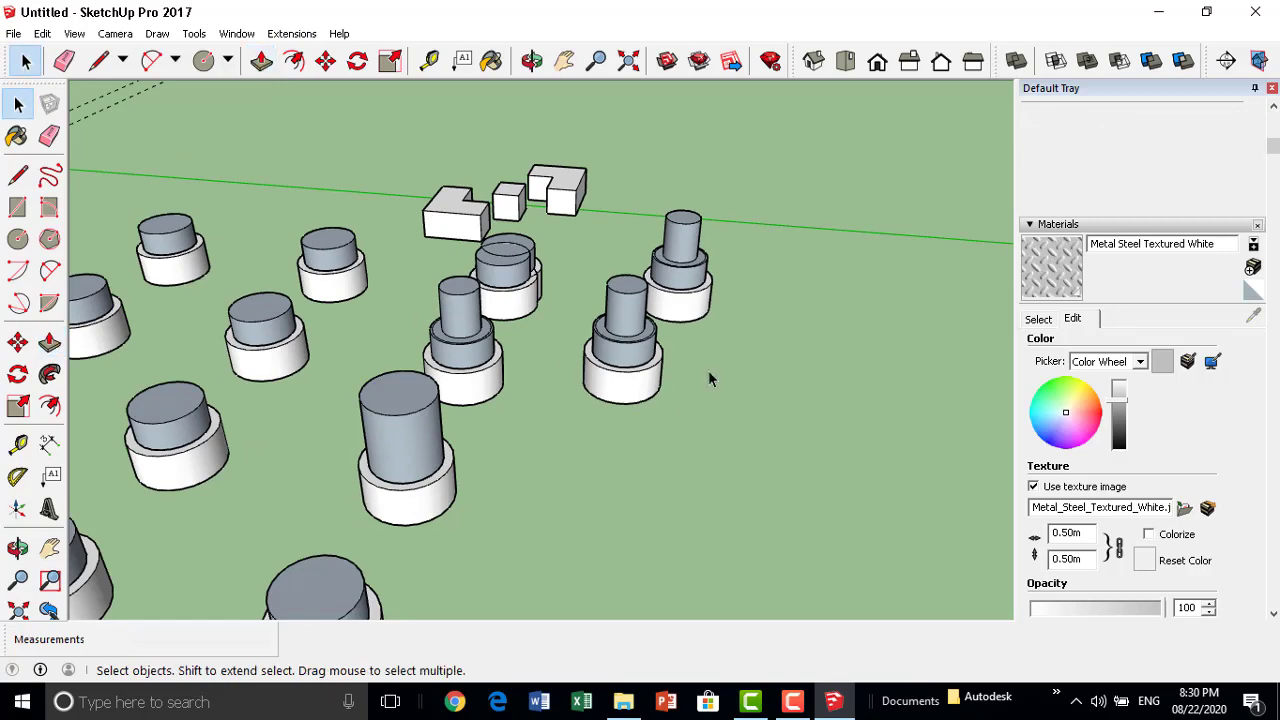
{"action": "mouse_move", "coordinate": [708, 378]}
{"action": "middle_mouse_down"}
{"action": "mouse_move", "coordinate": [346, 449]}
{"action": "mouse_move", "coordinate": [391, 280]}
{"action": "mouse_move", "coordinate": [434, 326]}
{"action": "mouse_move", "coordinate": [688, 480]}
{"action": "middle_mouse_up"}
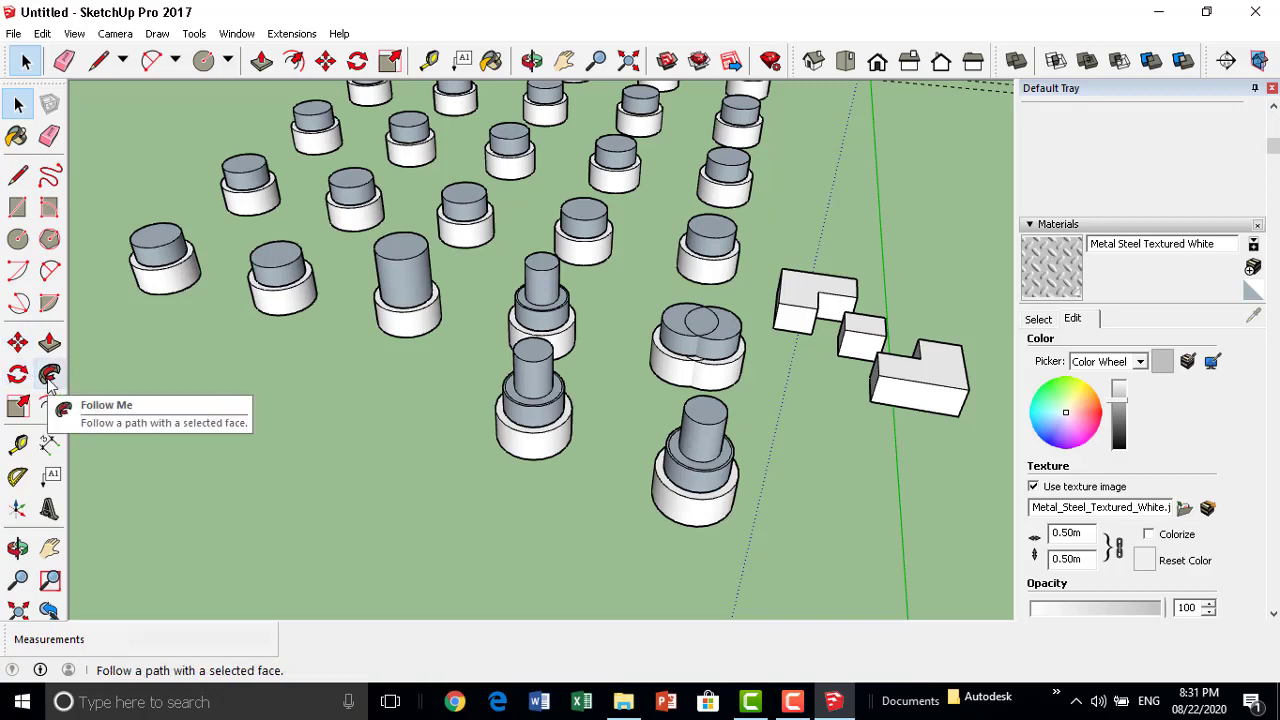
Draw a bent, open four-segment line path on the ground left of the cylinders.
{"action": "scroll", "coordinate": [279, 353], "scroll_direction": "down", "scroll_amount": 3}
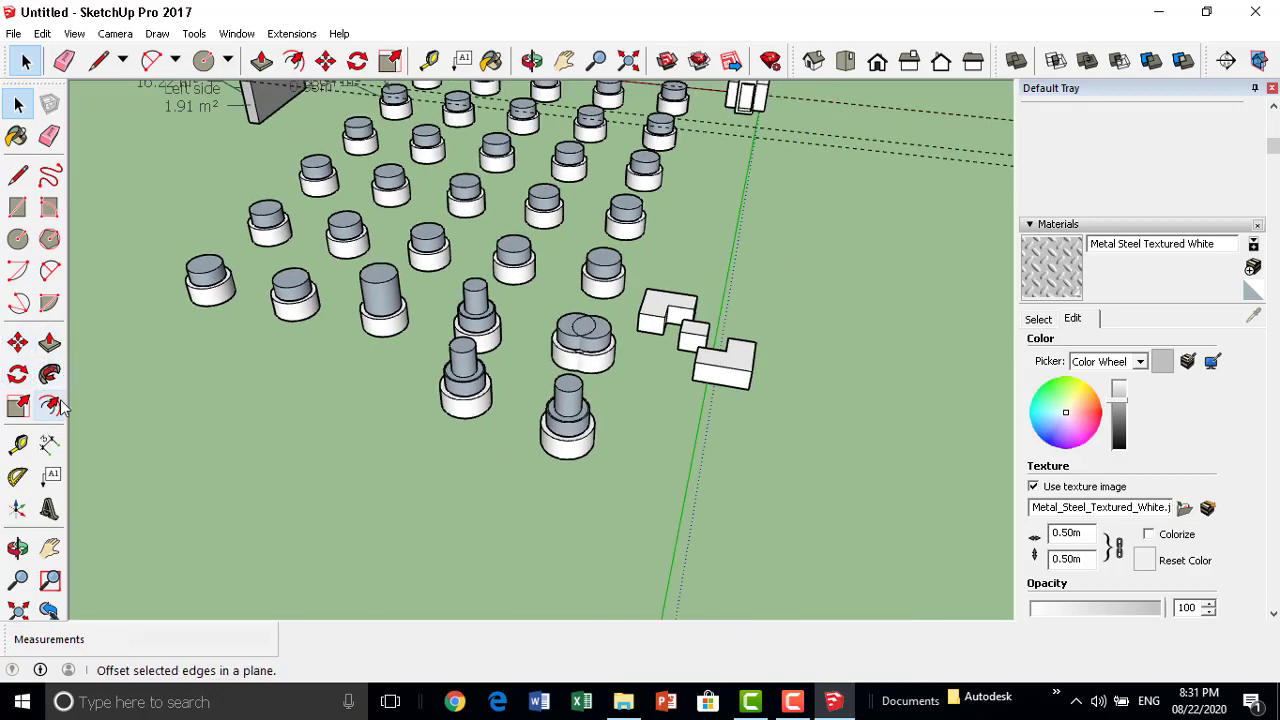
{"action": "scroll", "coordinate": [336, 410], "scroll_direction": "up", "scroll_amount": 2}
{"action": "scroll", "coordinate": [384, 396], "scroll_direction": "up", "scroll_amount": 1}
{"action": "scroll", "coordinate": [543, 368], "scroll_direction": "down", "scroll_amount": 3}
{"action": "scroll", "coordinate": [370, 413], "scroll_direction": "up", "scroll_amount": 3}
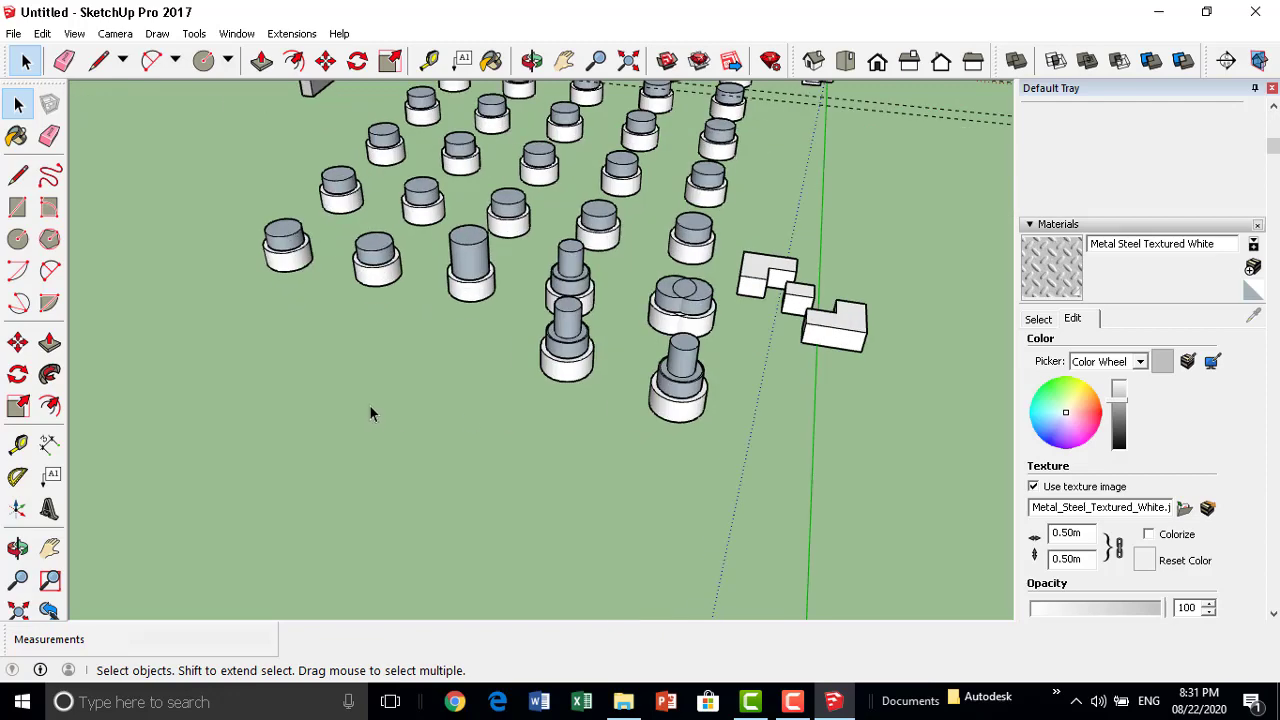
{"action": "scroll", "coordinate": [370, 408], "scroll_direction": "up", "scroll_amount": 1}
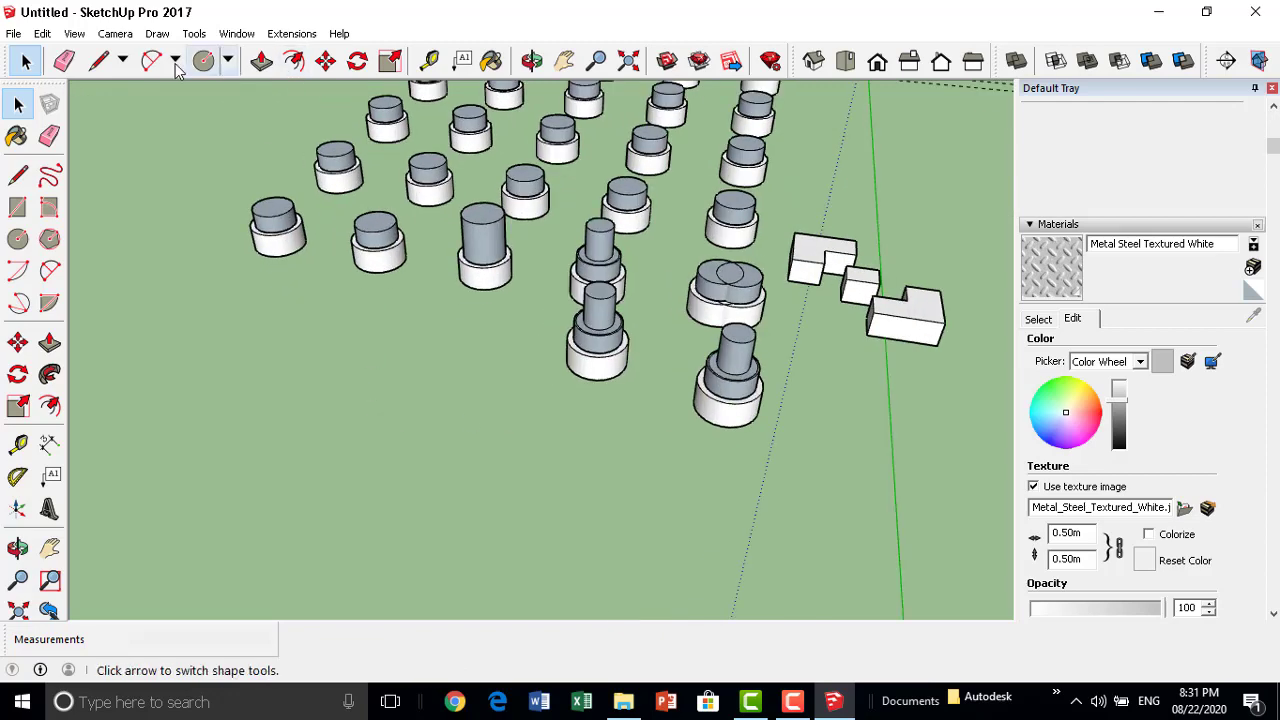
{"action": "left_click", "coordinate": [98, 61]}
{"action": "left_click", "coordinate": [221, 354]}
{"action": "type", "text": "5.00m"}
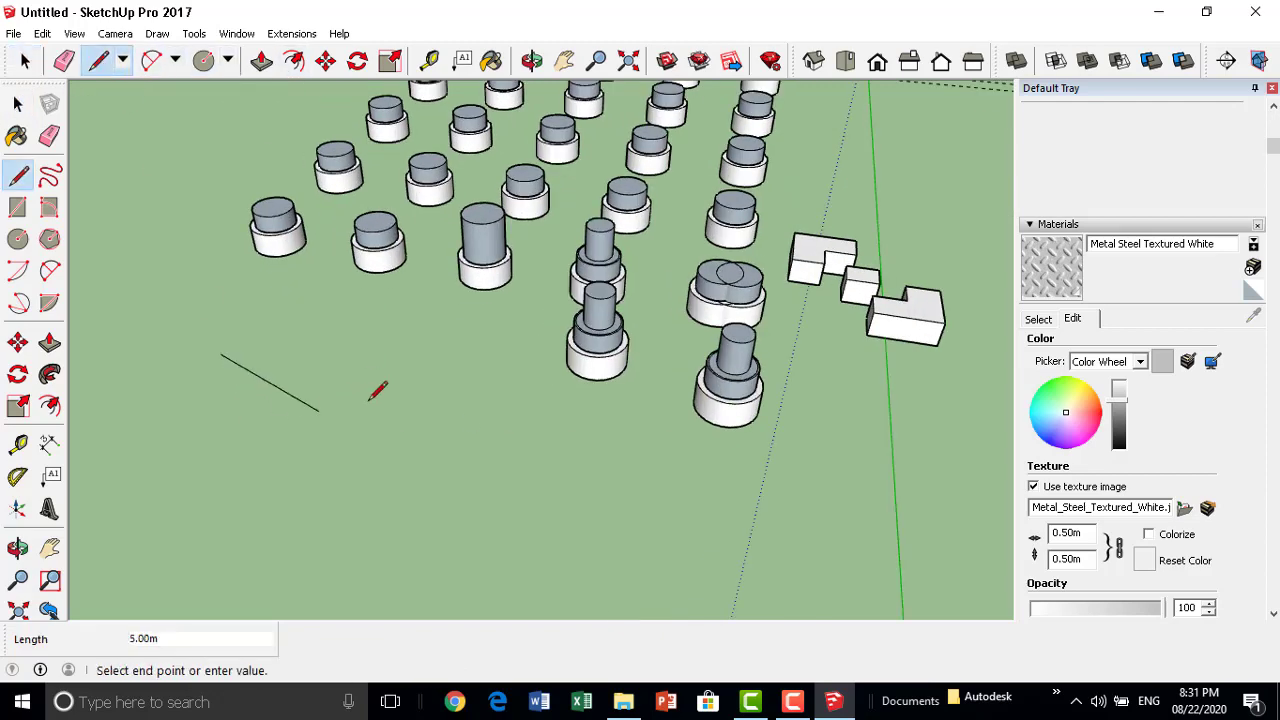
{"action": "left_click", "coordinate": [377, 383]}
{"action": "left_click", "coordinate": [394, 495]}
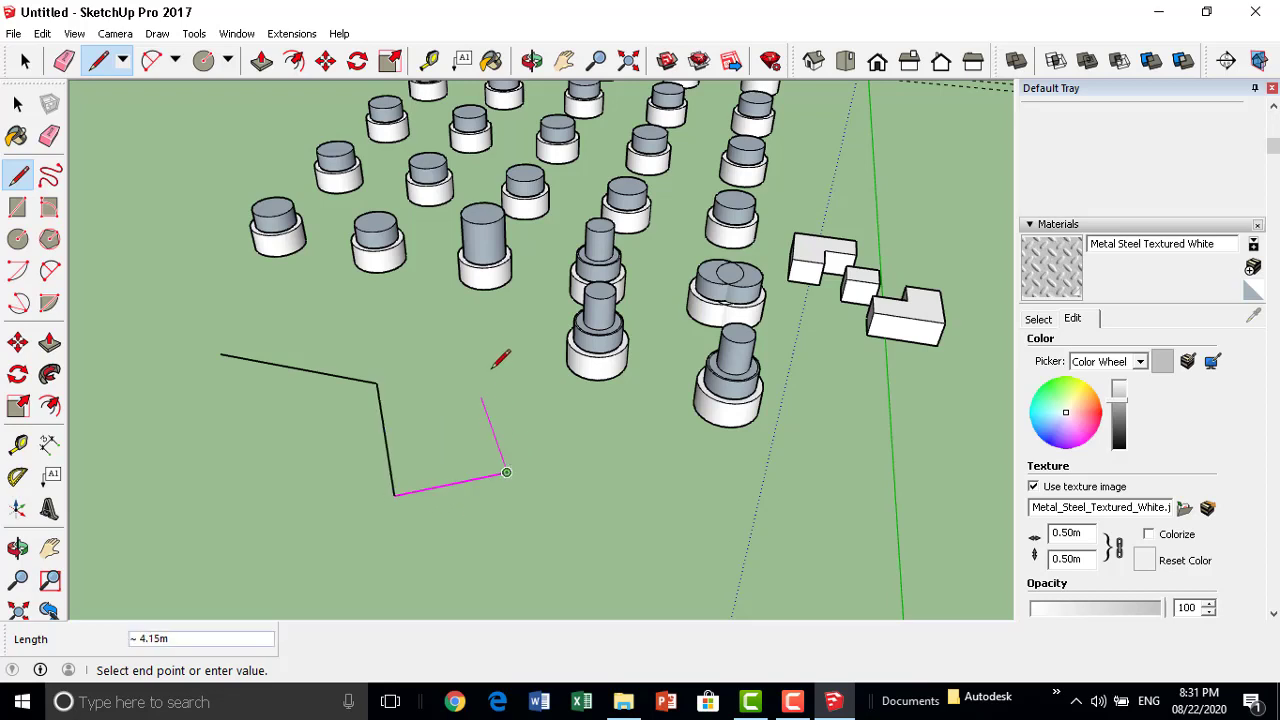
{"action": "left_click", "coordinate": [508, 471]}
{"action": "left_click", "coordinate": [503, 346]}
{"action": "key", "text": "Escape"}
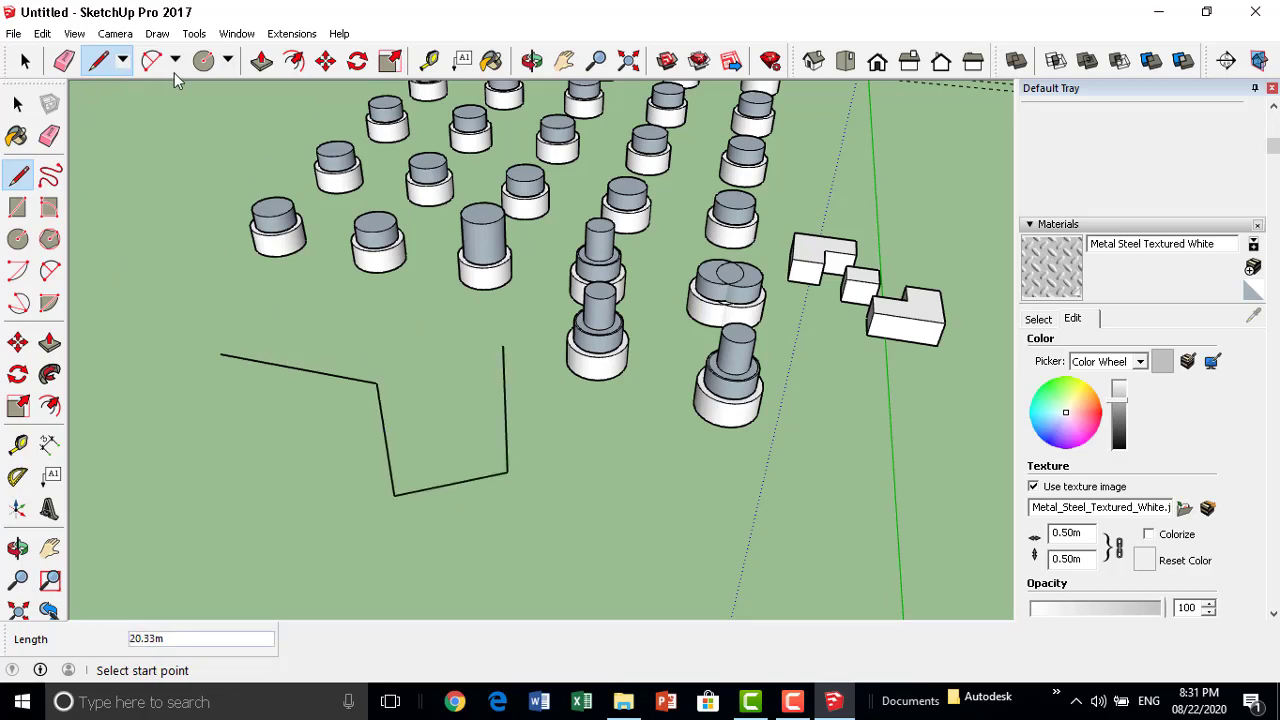
Draw a small circle of about 0.27 m radius beside the path.
{"action": "left_click", "coordinate": [203, 61]}
{"action": "left_click", "coordinate": [168, 419]}
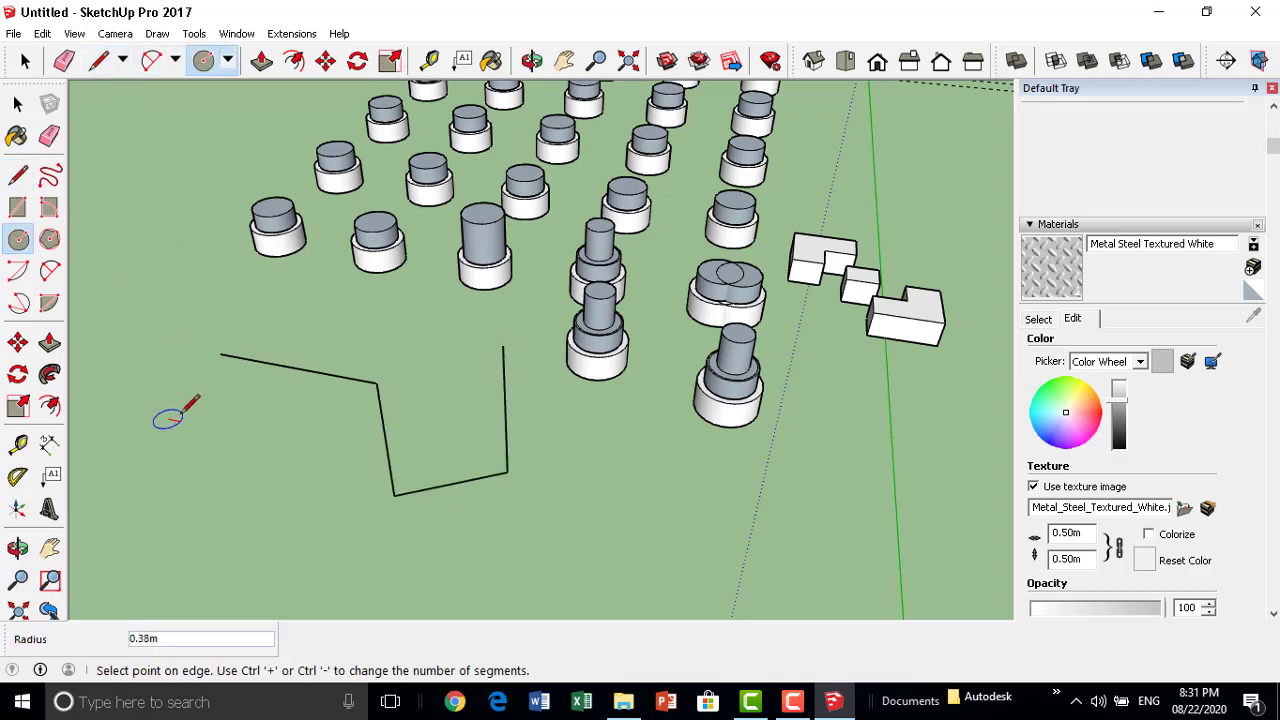
{"action": "left_click", "coordinate": [178, 417]}
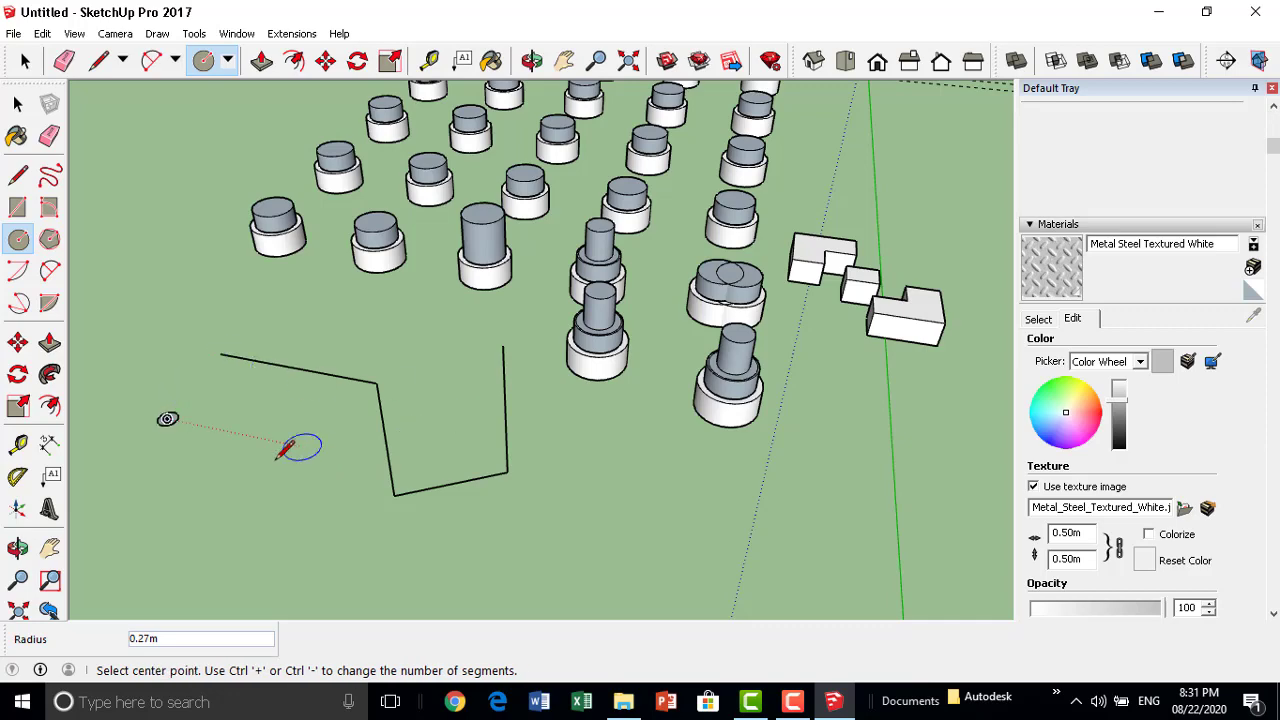
{"action": "mouse_move", "coordinate": [500, 448]}
{"action": "middle_mouse_down"}
{"action": "mouse_move", "coordinate": [560, 383]}
{"action": "mouse_move", "coordinate": [592, 397]}
{"action": "middle_mouse_up"}
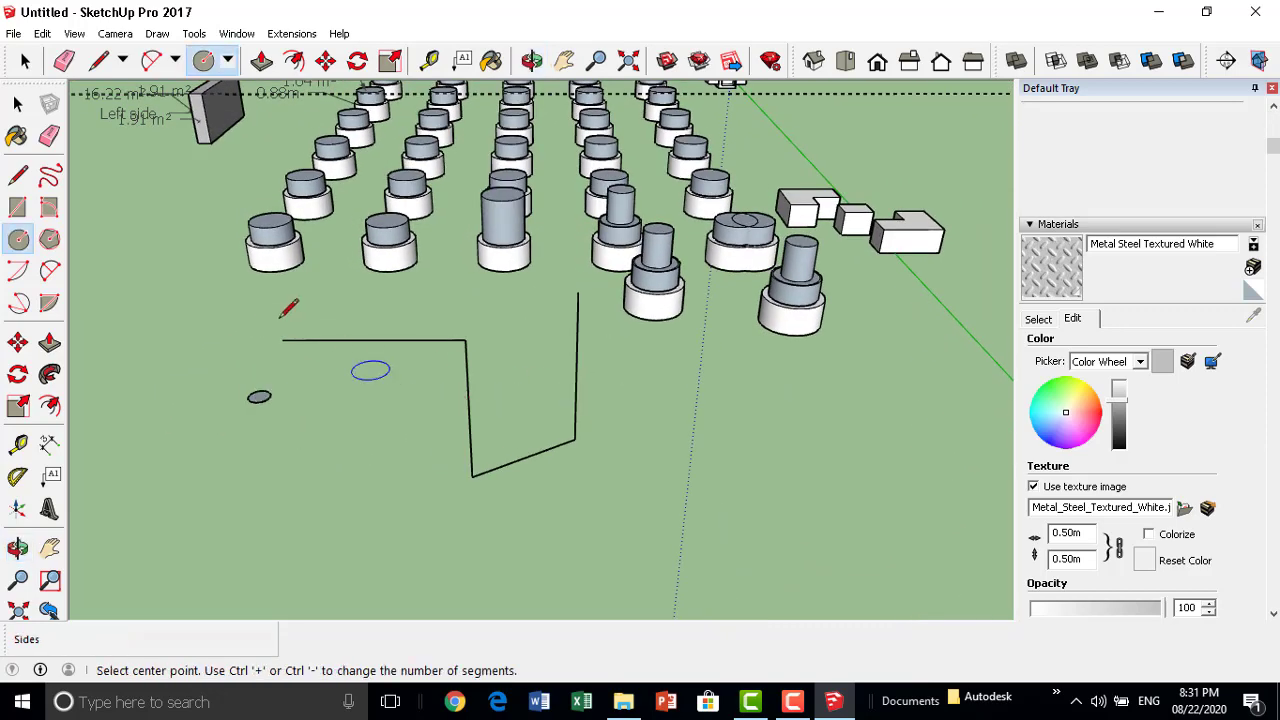
Box-select the whole bent path after trying the circle selection.
{"action": "left_click", "coordinate": [27, 62]}
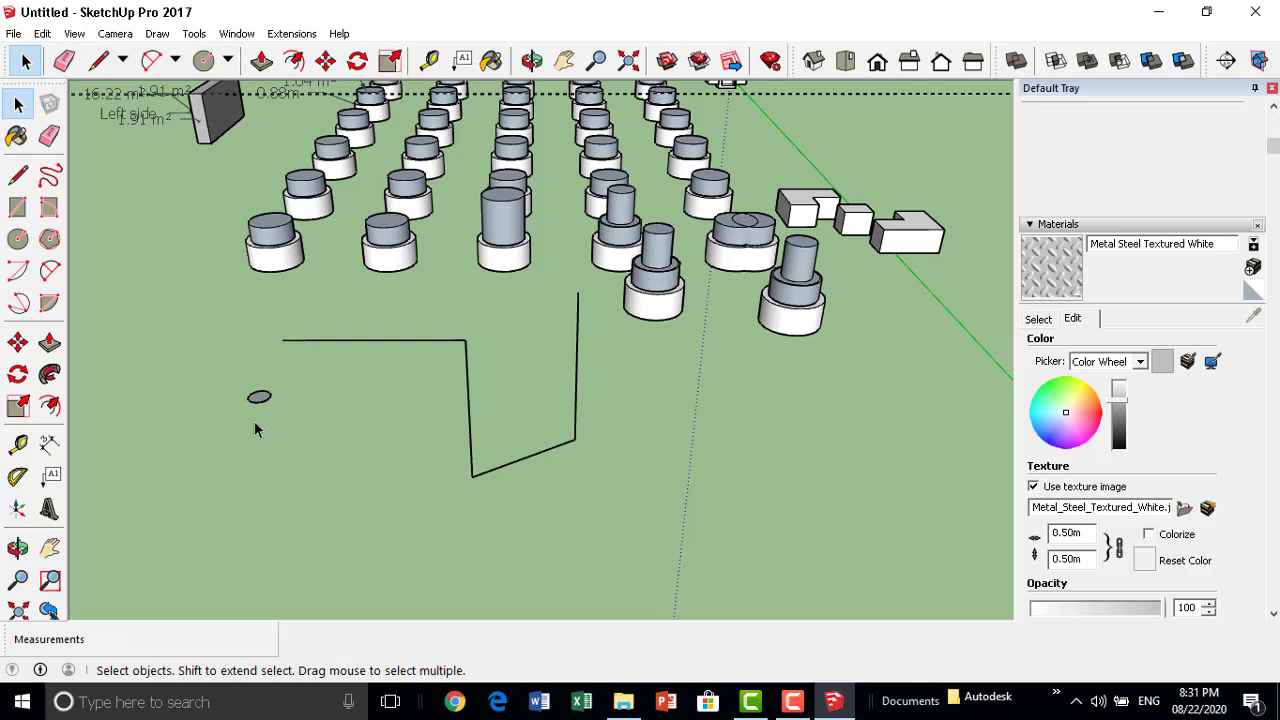
{"action": "left_click_drag", "start_coordinate": [308, 382], "coordinate": [206, 449]}
{"action": "left_click", "coordinate": [50, 374]}
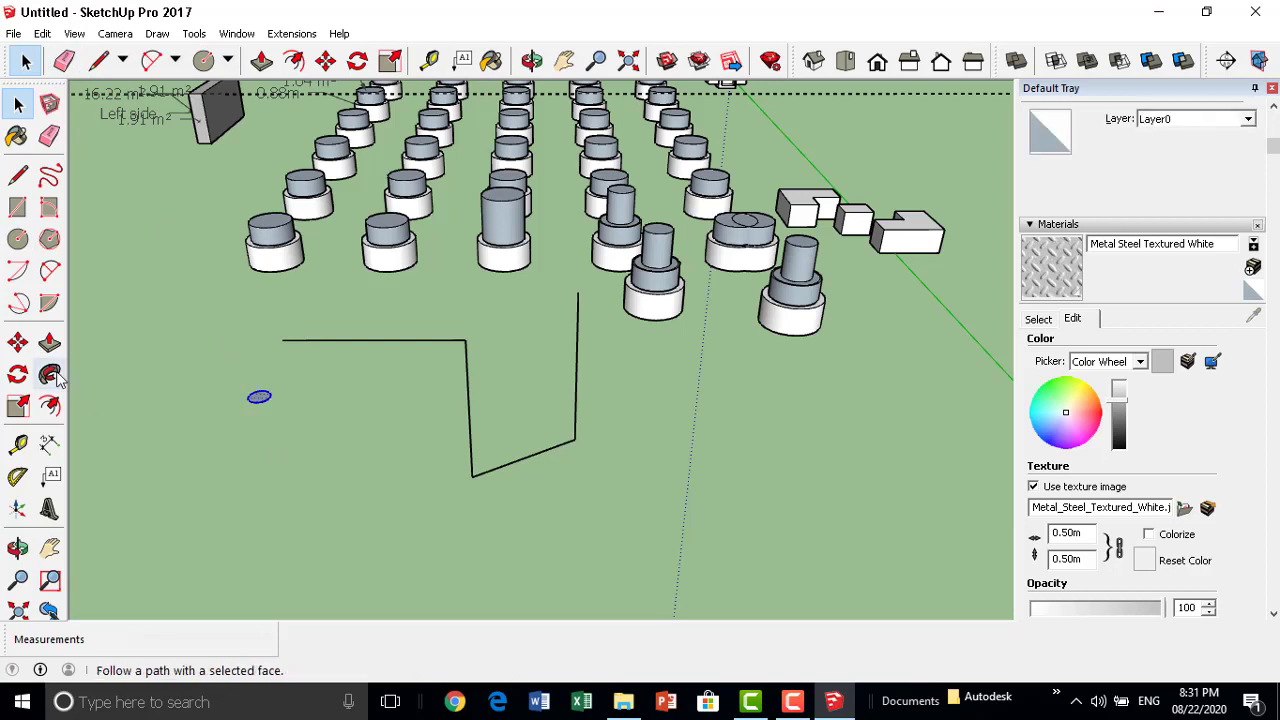
{"action": "left_click", "coordinate": [620, 325]}
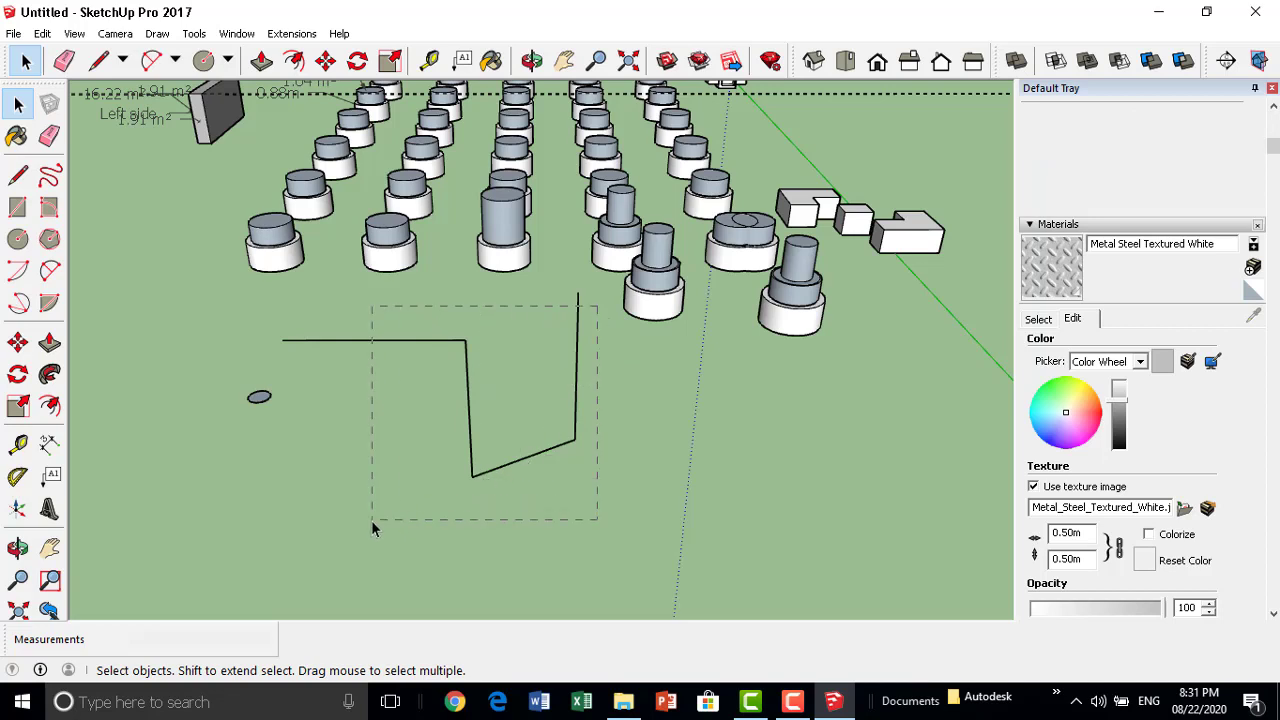
{"action": "left_click_drag", "start_coordinate": [371, 522], "coordinate": [368, 515]}
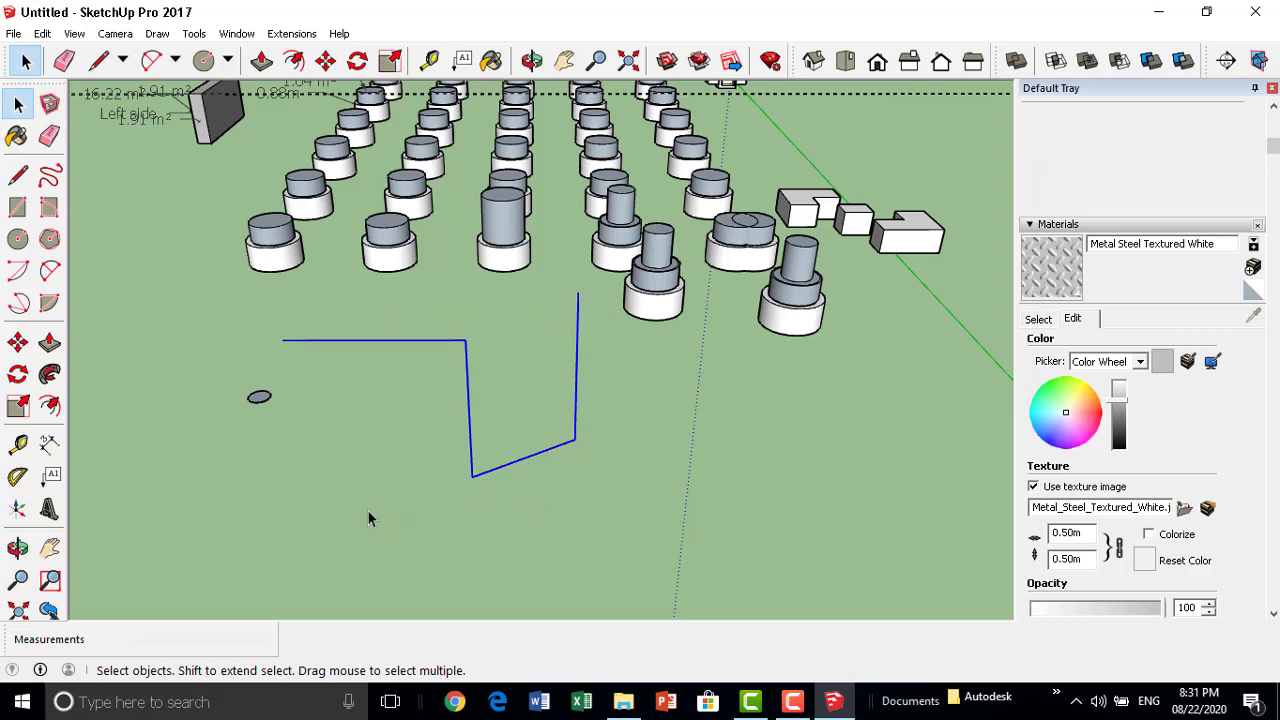
Sweep the small circle along the bent path with Follow Me to form an L-shaped pipe.
{"action": "left_click", "coordinate": [50, 373]}
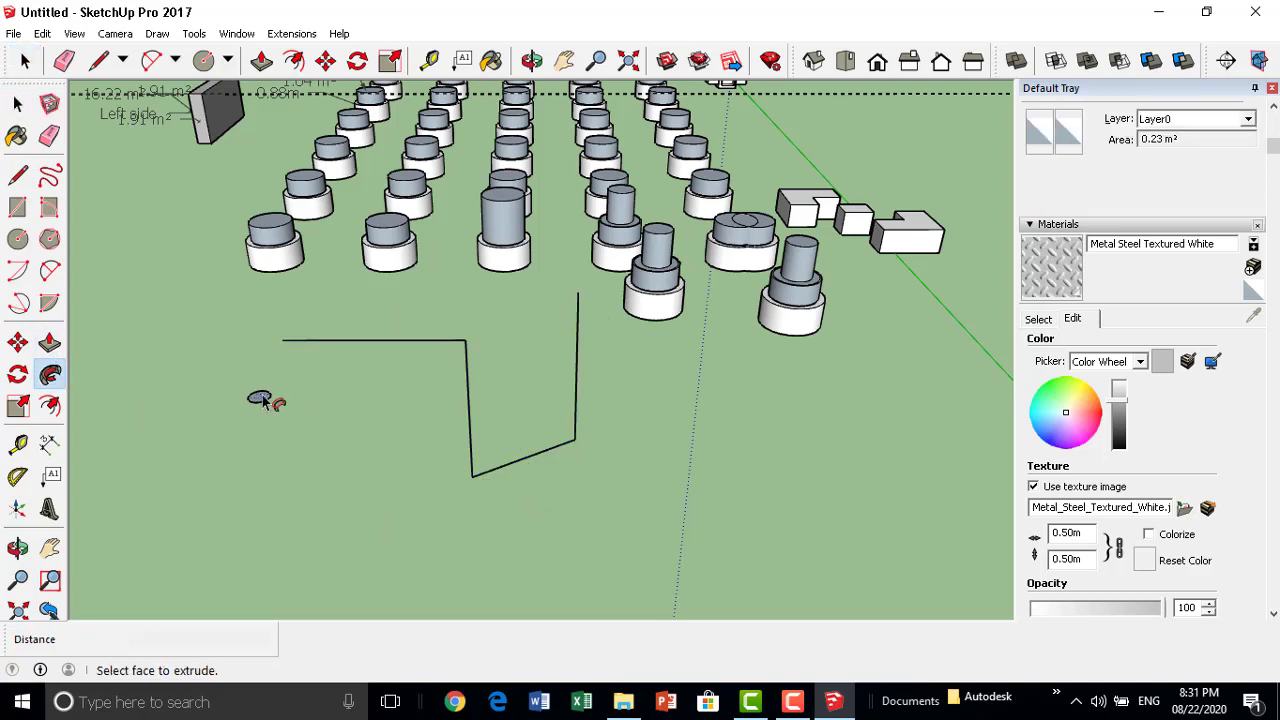
{"action": "left_click", "coordinate": [262, 399]}
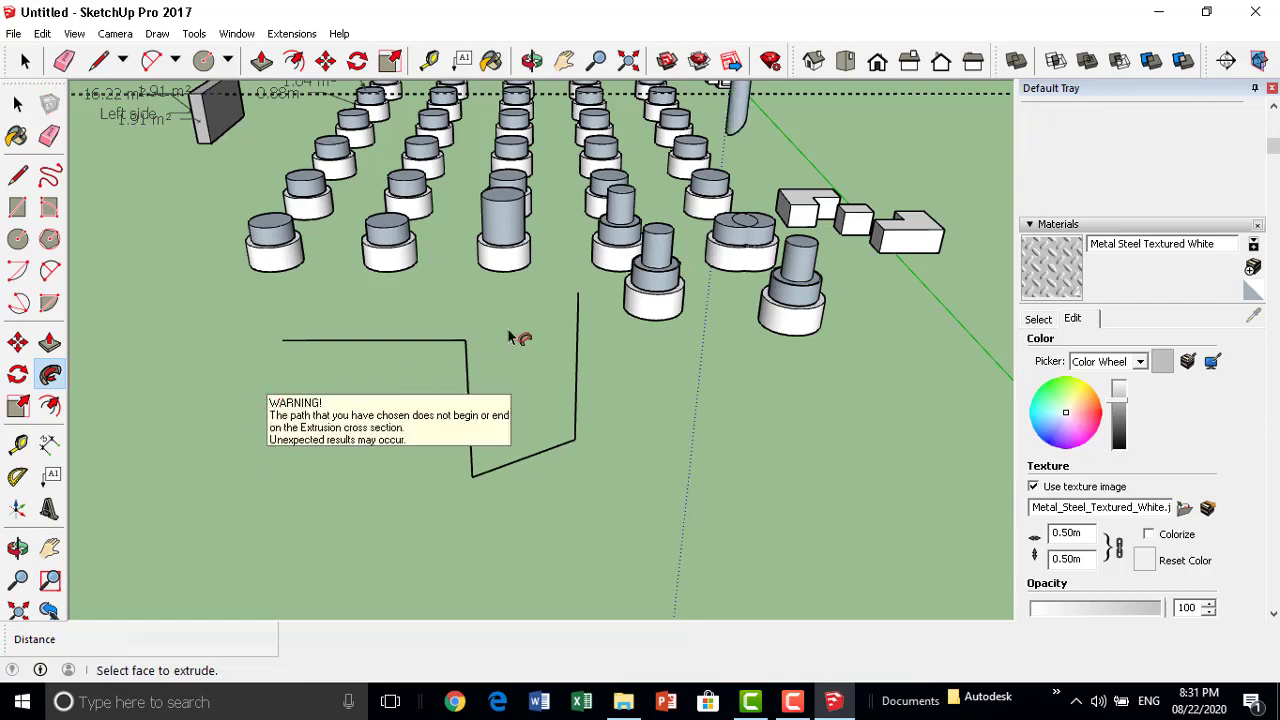
{"action": "scroll", "coordinate": [514, 337], "scroll_direction": "down", "scroll_amount": 2}
{"action": "scroll", "coordinate": [500, 403], "scroll_direction": "down", "scroll_amount": 2}
{"action": "scroll", "coordinate": [540, 300], "scroll_direction": "down", "scroll_amount": 2}
{"action": "scroll", "coordinate": [484, 155], "scroll_direction": "up", "scroll_amount": 3}
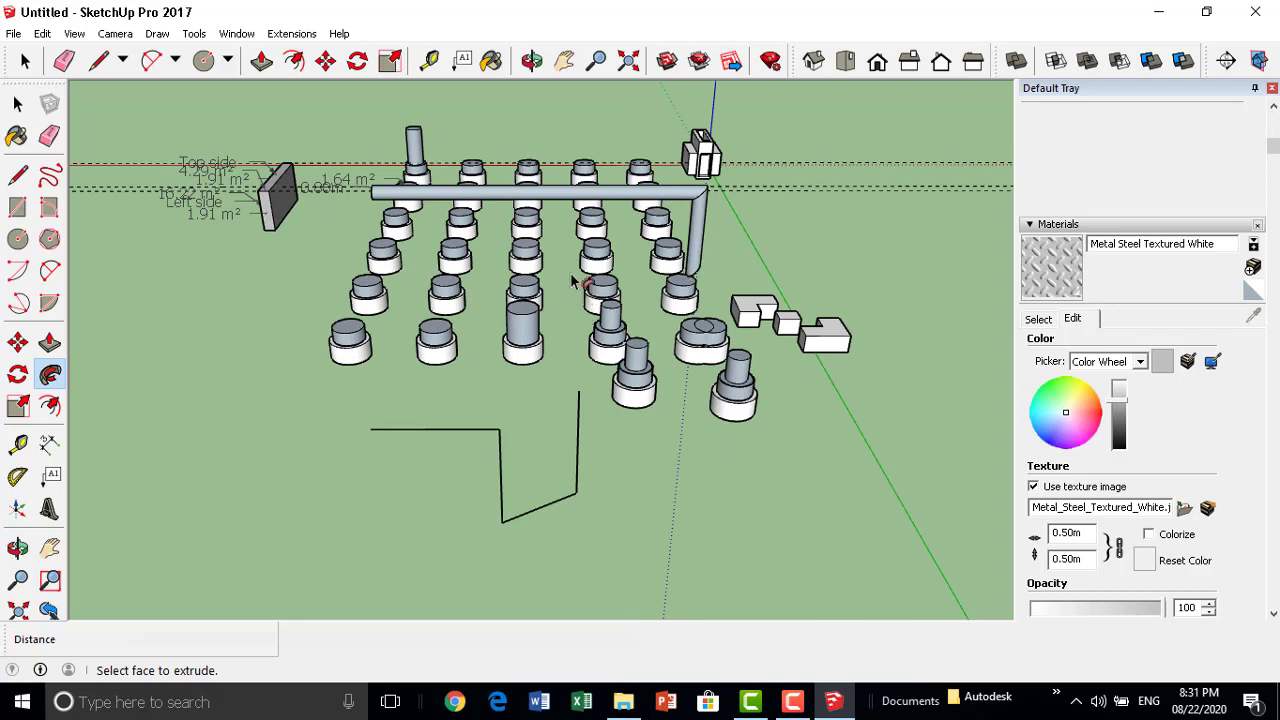
Select the new L-shaped pipe and pick it up with Move to reposition it.
{"action": "left_click", "coordinate": [18, 104]}
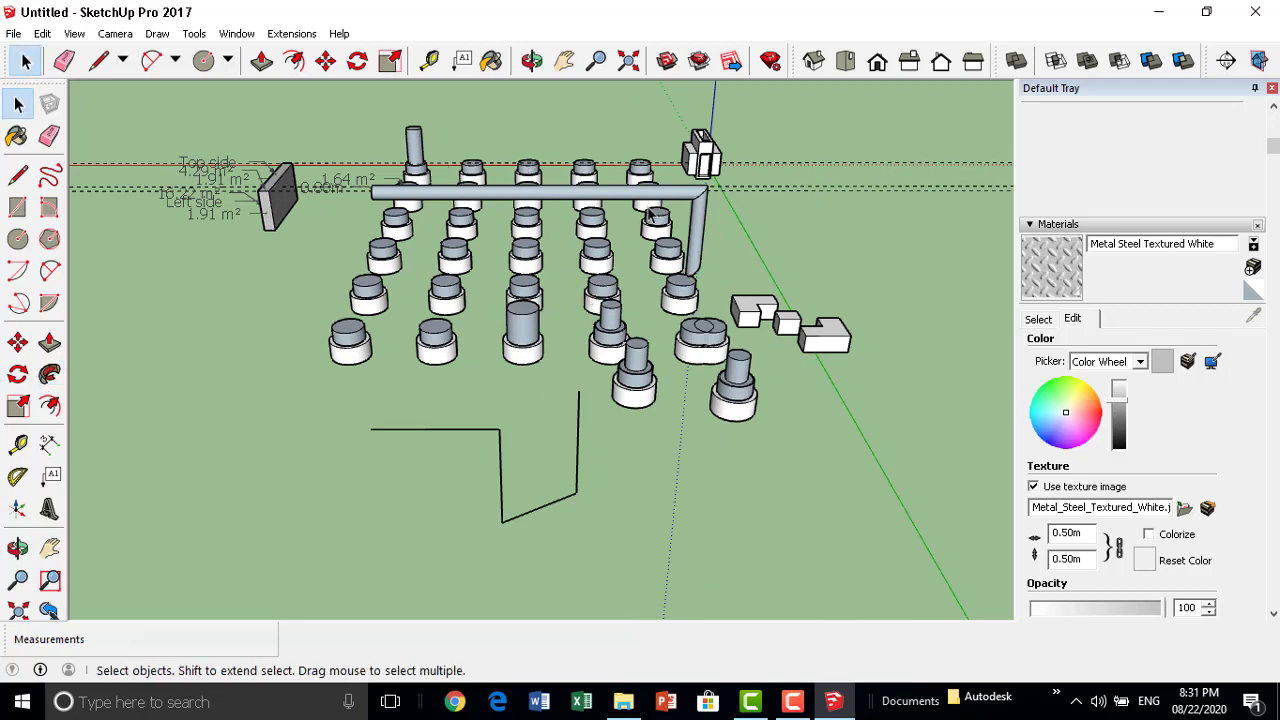
{"action": "left_click", "coordinate": [687, 201]}
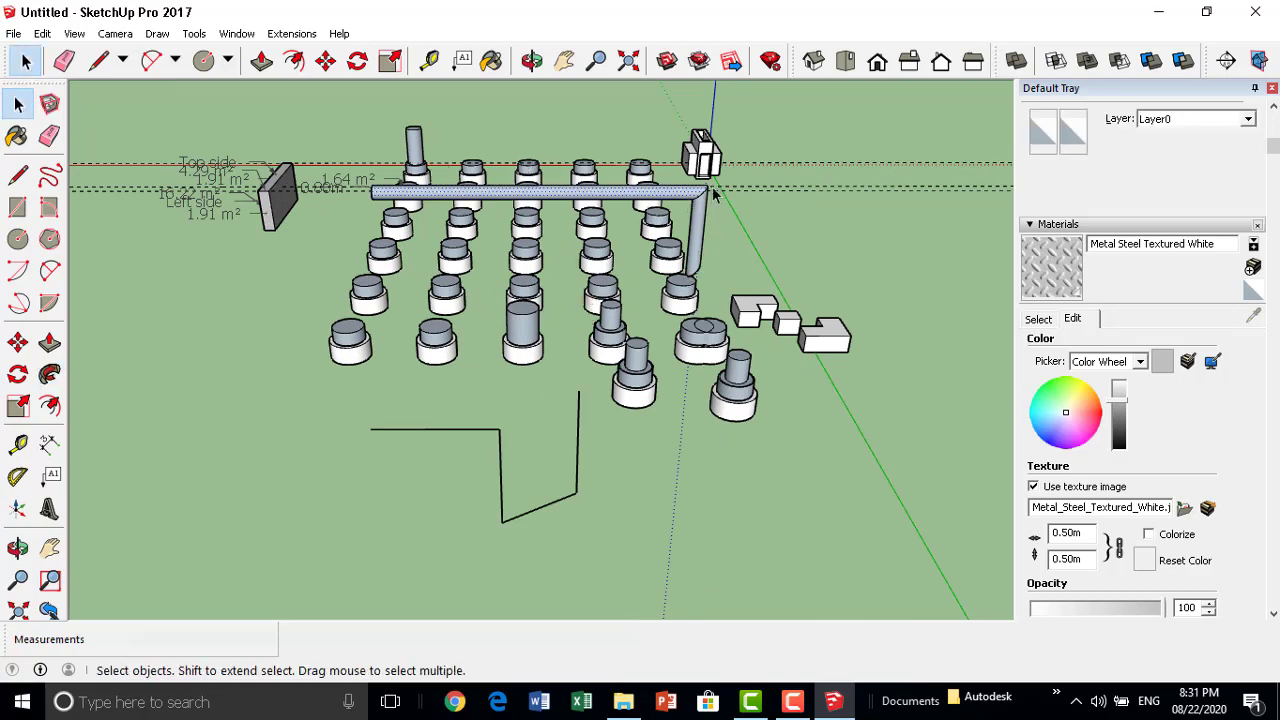
{"action": "middle_click_drag", "start_coordinate": [686, 210], "coordinate": [338, 238]}
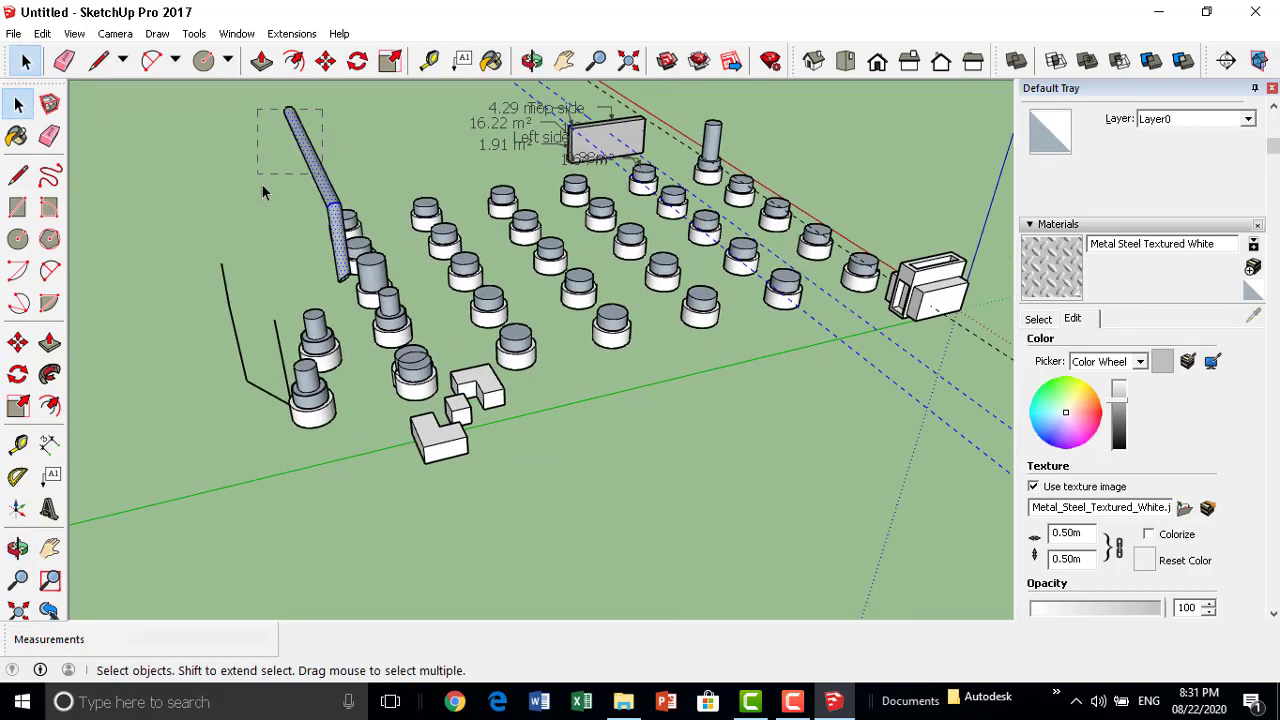
{"action": "mouse_move", "coordinate": [258, 186]}
{"action": "middle_mouse_down"}
{"action": "mouse_move", "coordinate": [440, 250]}
{"action": "mouse_move", "coordinate": [393, 157]}
{"action": "middle_mouse_up"}
{"action": "scroll", "coordinate": [445, 248], "scroll_direction": "up", "scroll_amount": 3}
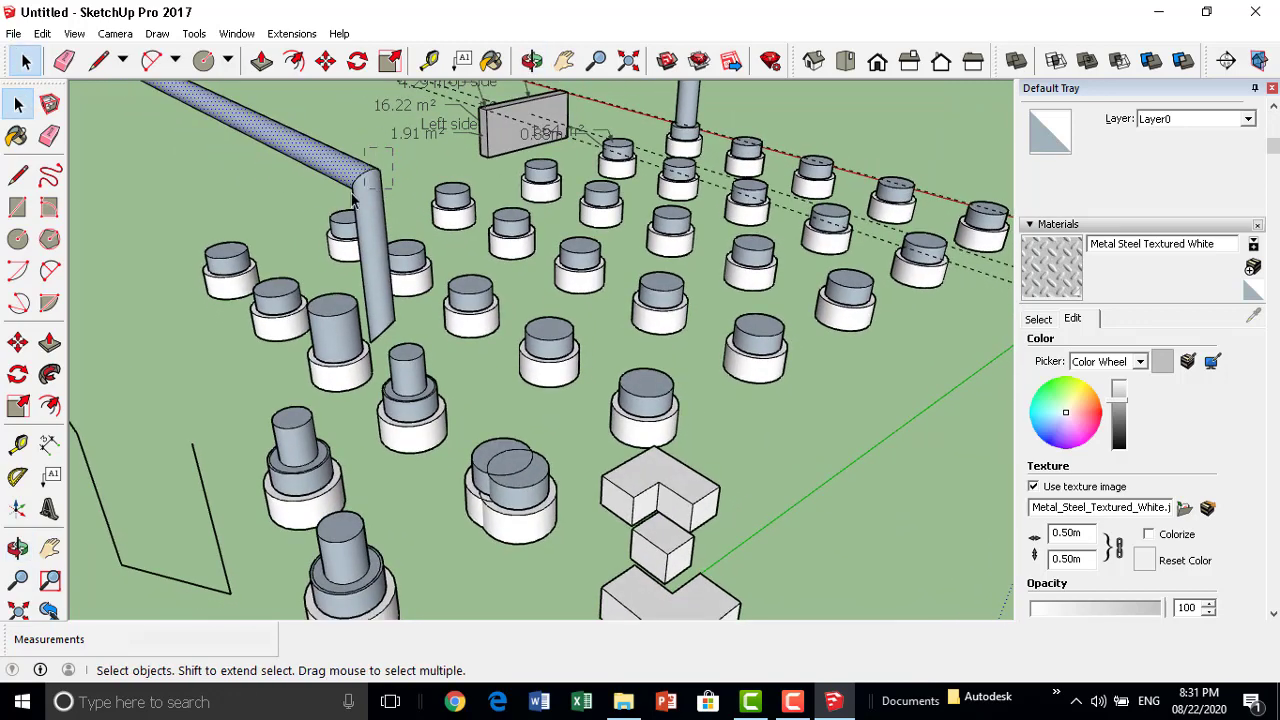
{"action": "mouse_move", "coordinate": [336, 204]}
{"action": "middle_mouse_down"}
{"action": "mouse_move", "coordinate": [420, 286]}
{"action": "mouse_move", "coordinate": [540, 290]}
{"action": "mouse_move", "coordinate": [538, 318]}
{"action": "middle_mouse_up"}
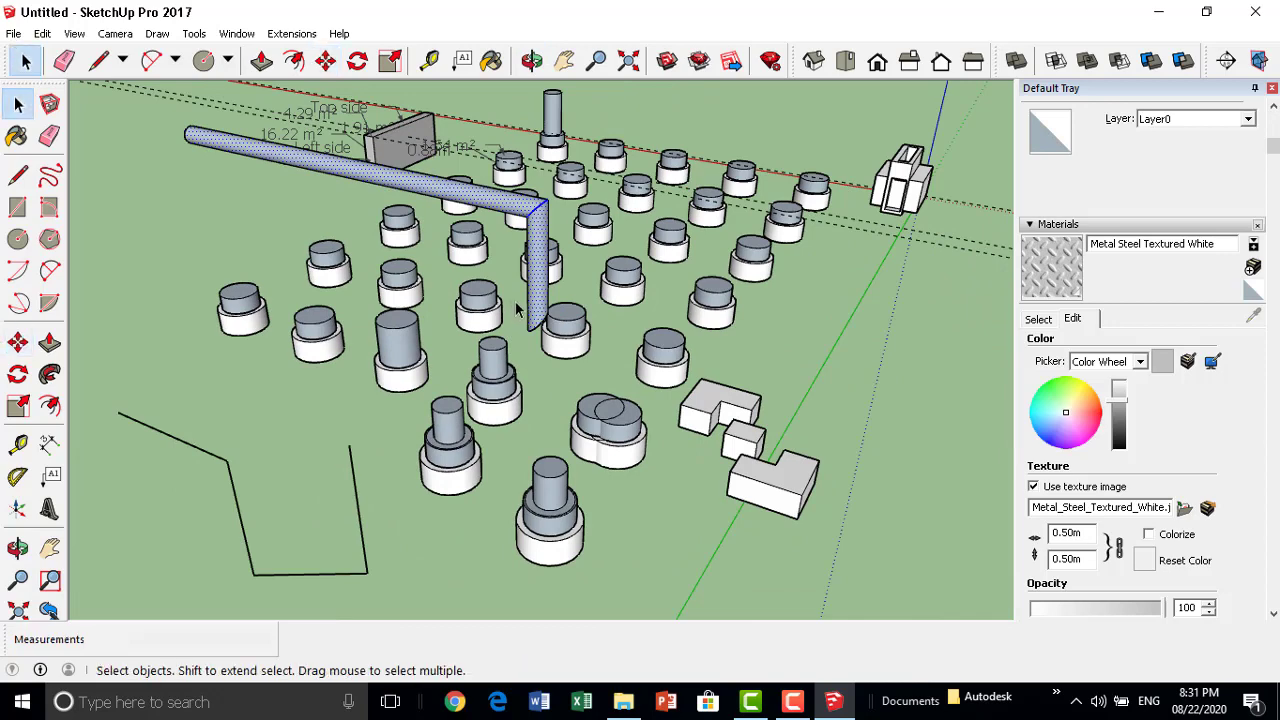
{"action": "key", "text": "m"}
{"action": "left_click", "coordinate": [521, 300]}
Cancel the pending pipe move and select the sketched path lines.
{"action": "scroll", "coordinate": [637, 228], "scroll_direction": "down", "scroll_amount": 2}
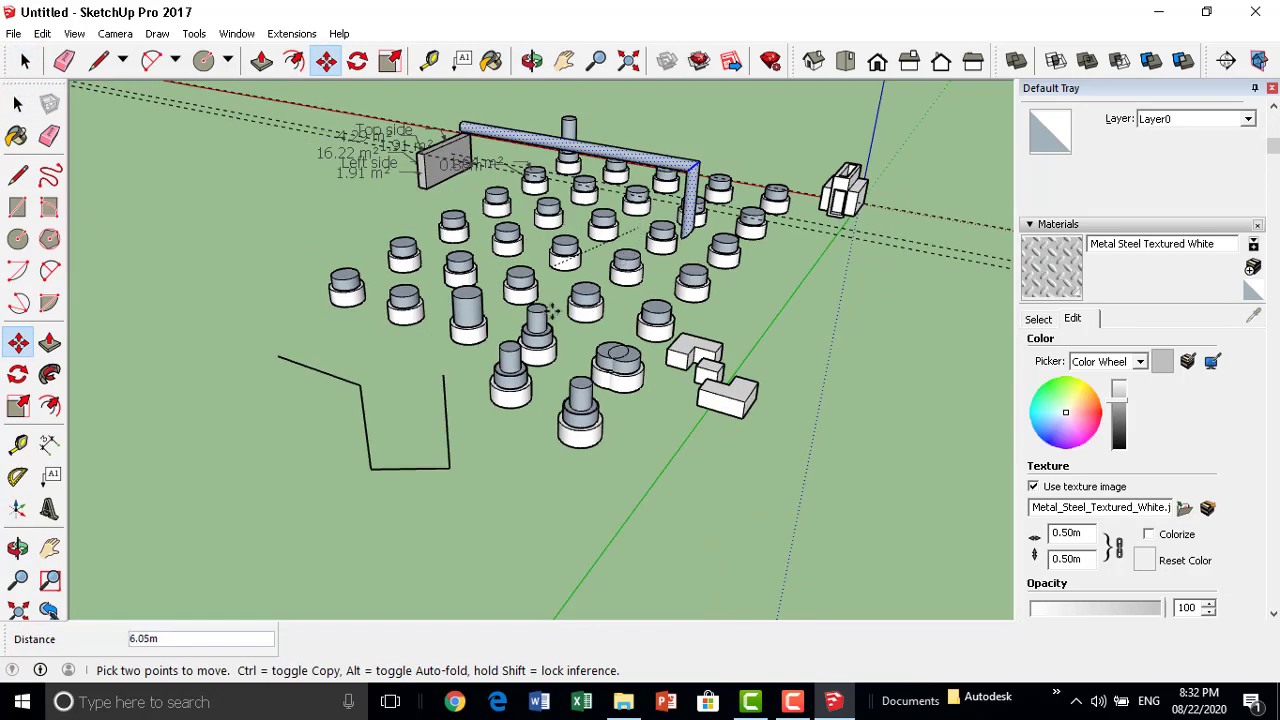
{"action": "scroll", "coordinate": [620, 240], "scroll_direction": "down", "scroll_amount": 1}
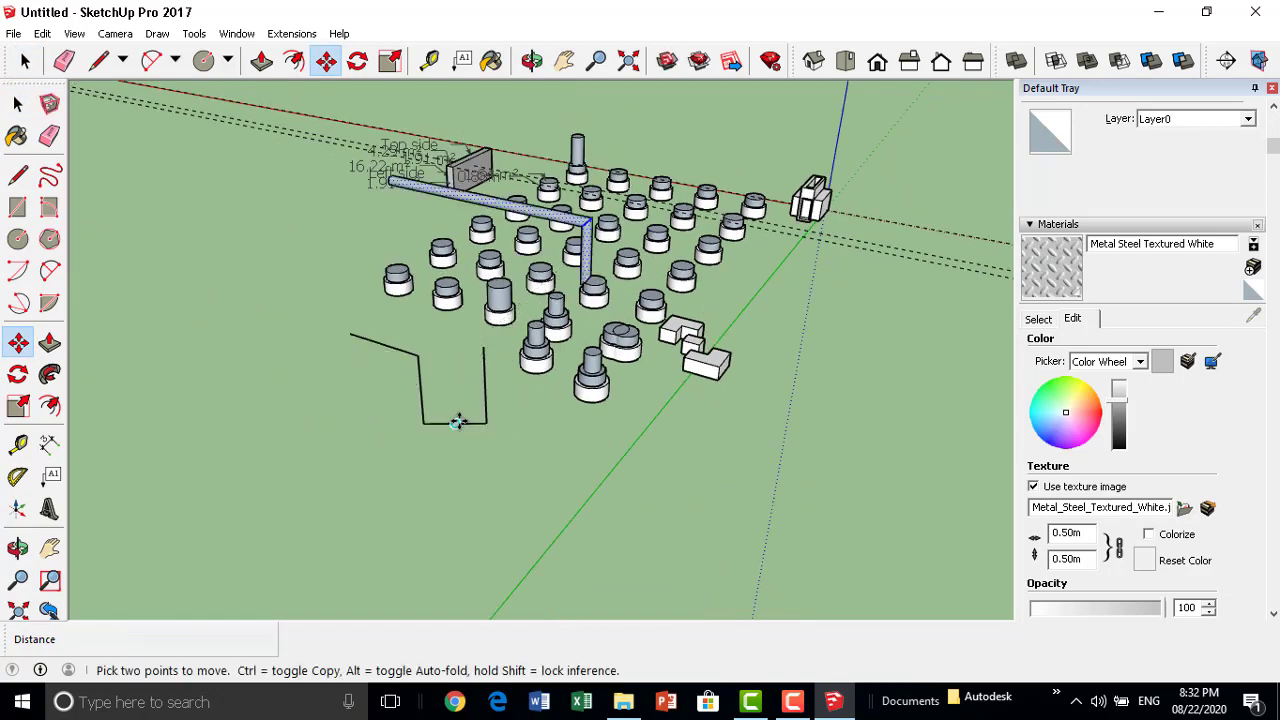
{"action": "key", "text": "Escape"}
{"action": "scroll", "coordinate": [424, 370], "scroll_direction": "up", "scroll_amount": 2}
{"action": "scroll", "coordinate": [424, 370], "scroll_direction": "up", "scroll_amount": 2}
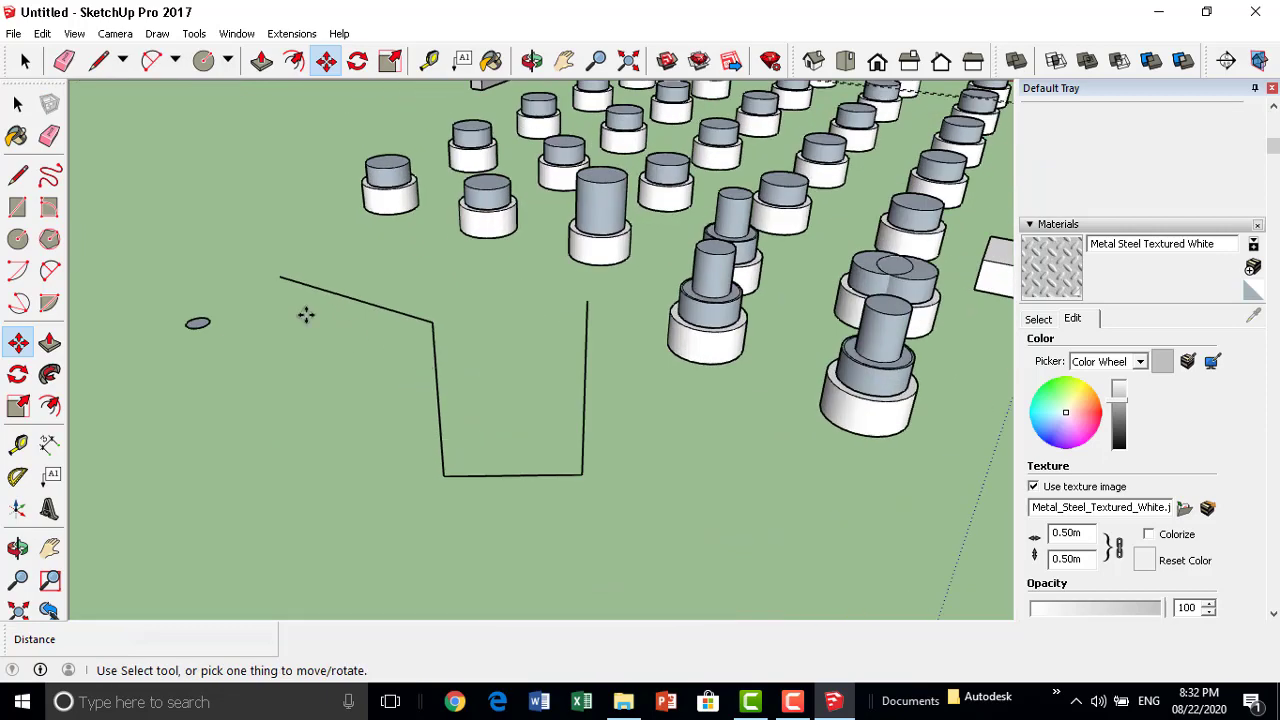
{"action": "left_click", "coordinate": [18, 104]}
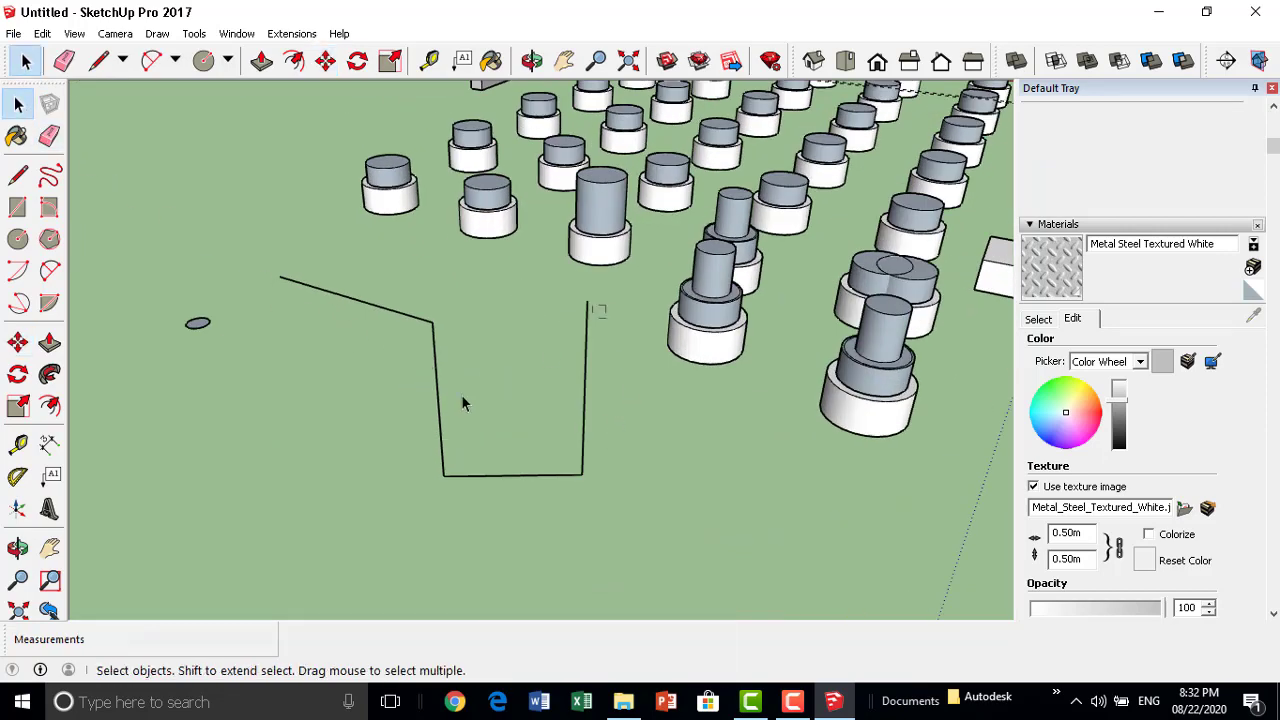
{"action": "left_click_drag", "start_coordinate": [379, 537], "coordinate": [379, 537]}
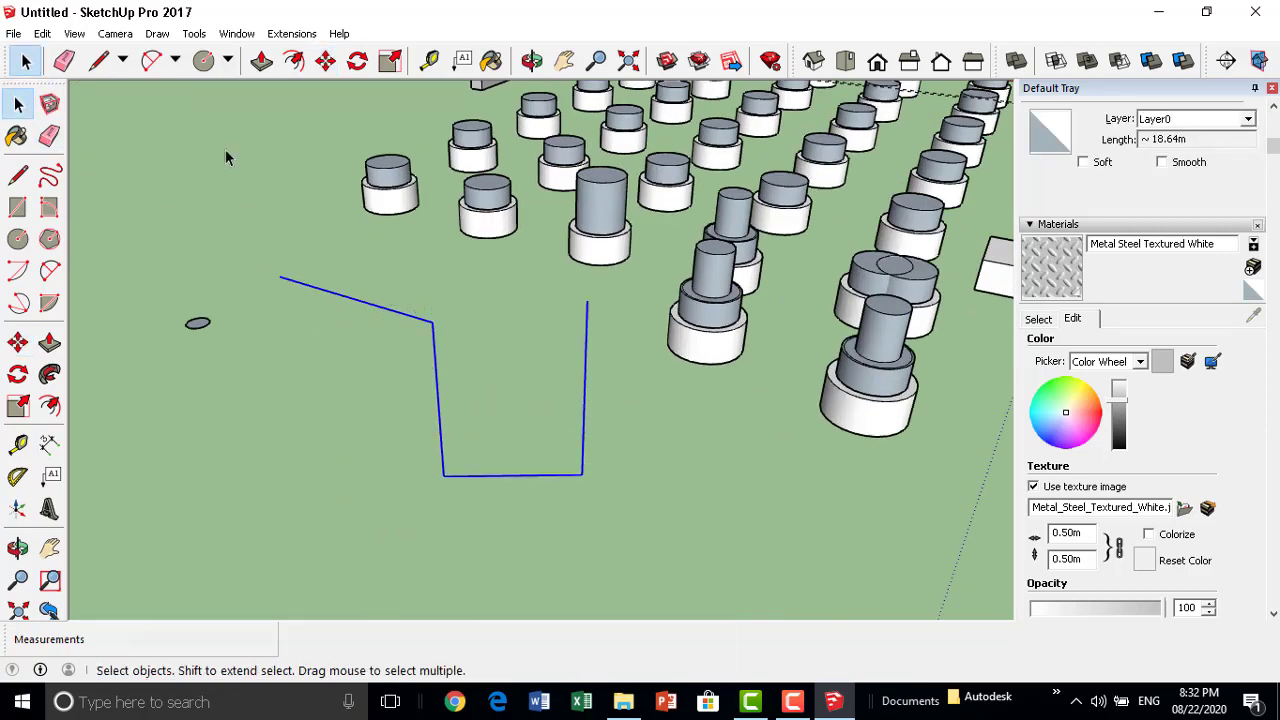
Try Follow Me on the small circle along the path, then undo back to one path edge.
{"action": "left_click", "coordinate": [50, 374]}
{"action": "left_click", "coordinate": [198, 323]}
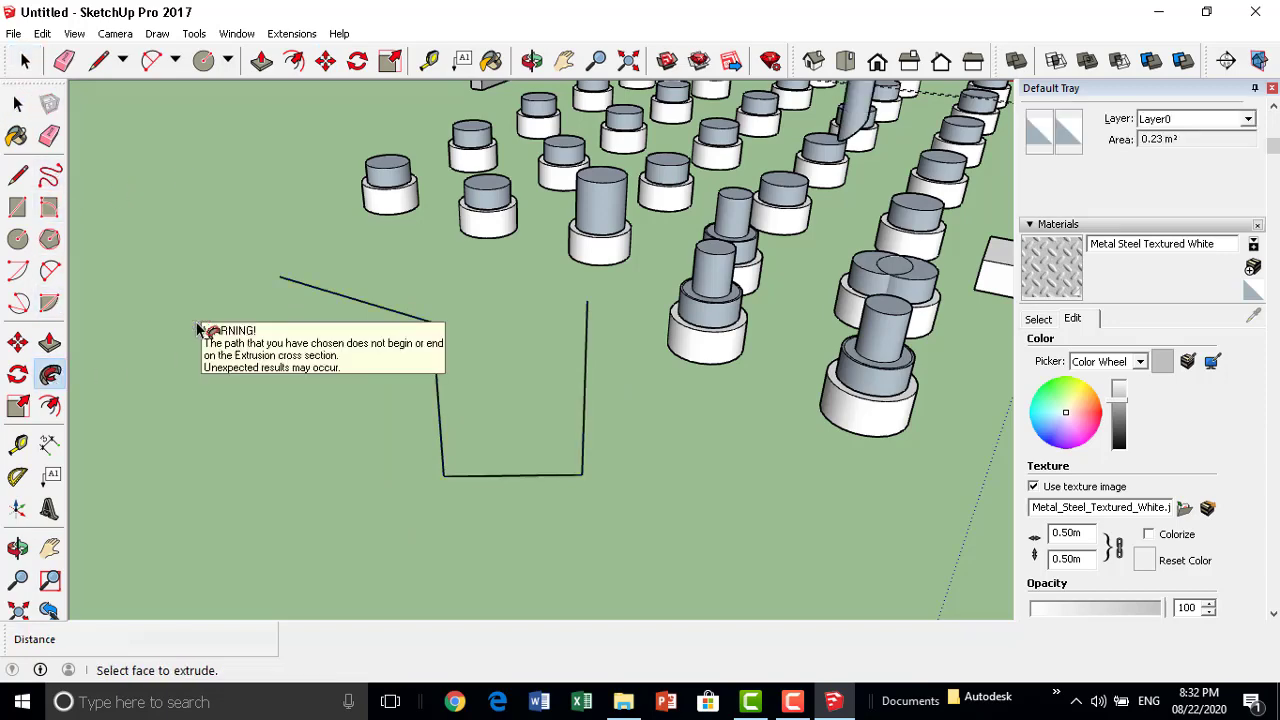
{"action": "scroll", "coordinate": [632, 270], "scroll_direction": "down", "scroll_amount": 2}
{"action": "scroll", "coordinate": [650, 258], "scroll_direction": "down", "scroll_amount": 3}
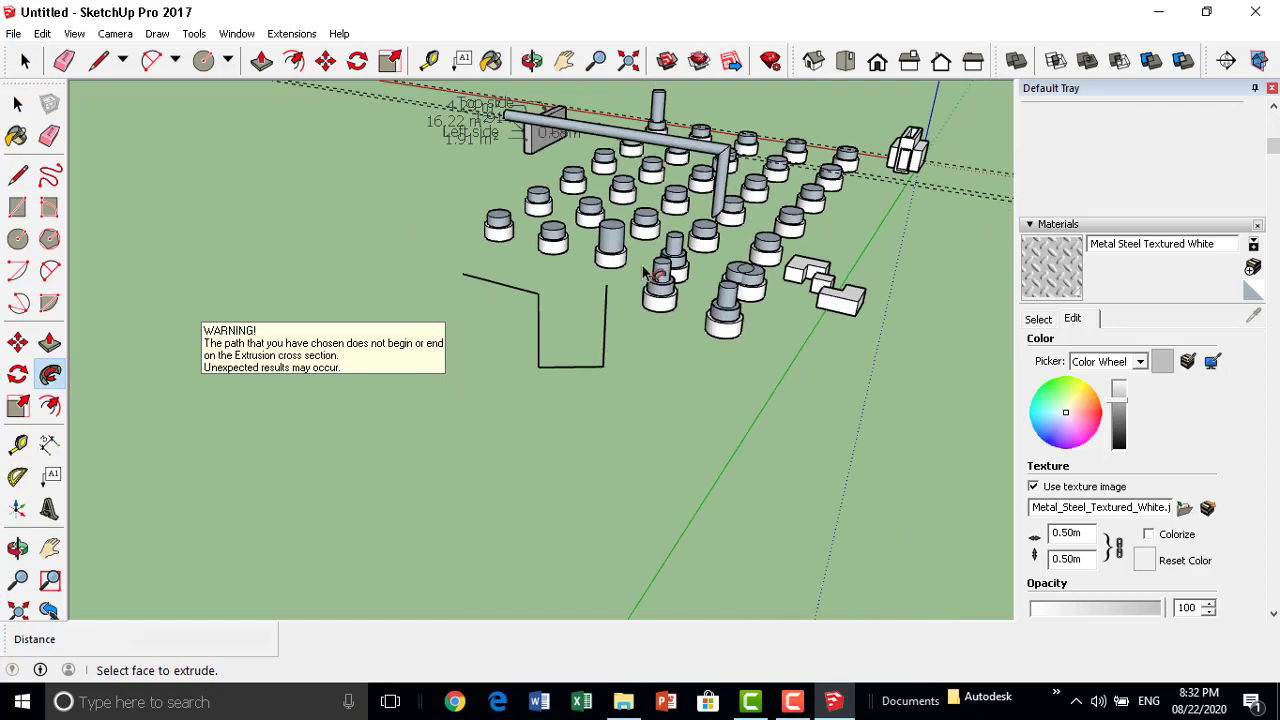
{"action": "scroll", "coordinate": [672, 245], "scroll_direction": "down", "scroll_amount": 2}
{"action": "scroll", "coordinate": [407, 290], "scroll_direction": "up", "scroll_amount": 3}
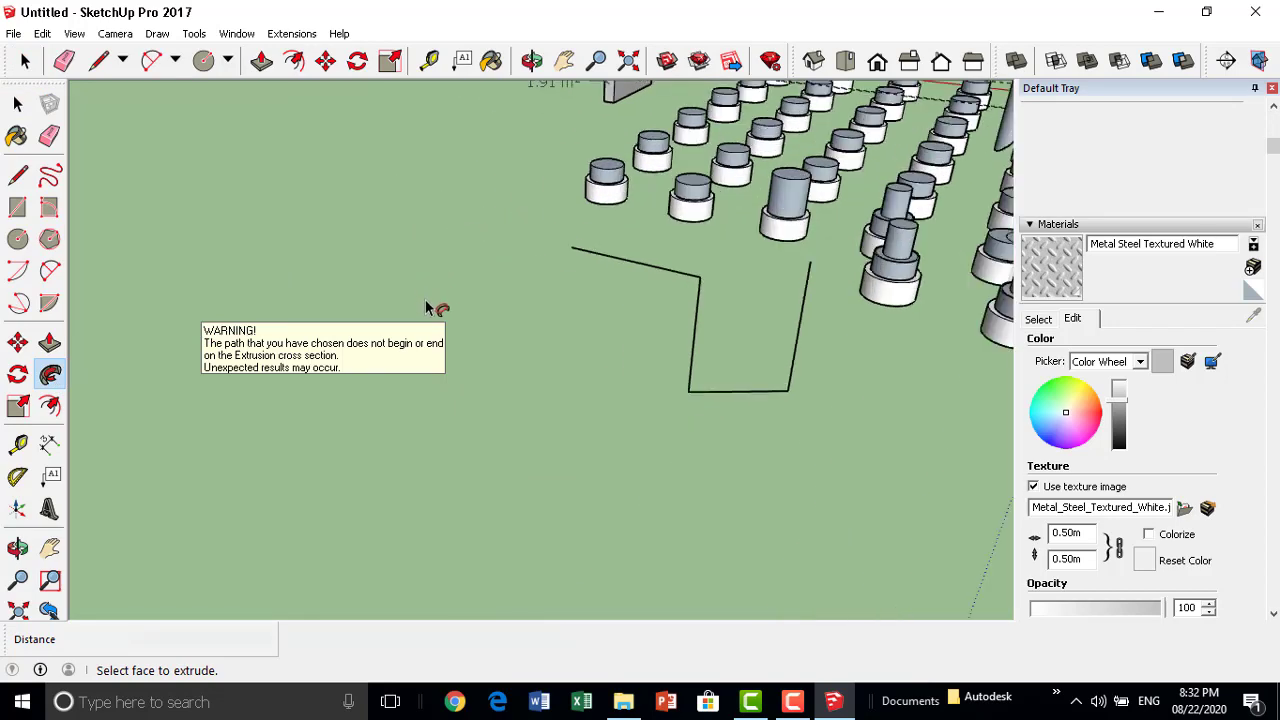
{"action": "scroll", "coordinate": [430, 305], "scroll_direction": "down", "scroll_amount": 1}
{"action": "scroll", "coordinate": [337, 373], "scroll_direction": "down", "scroll_amount": 1}
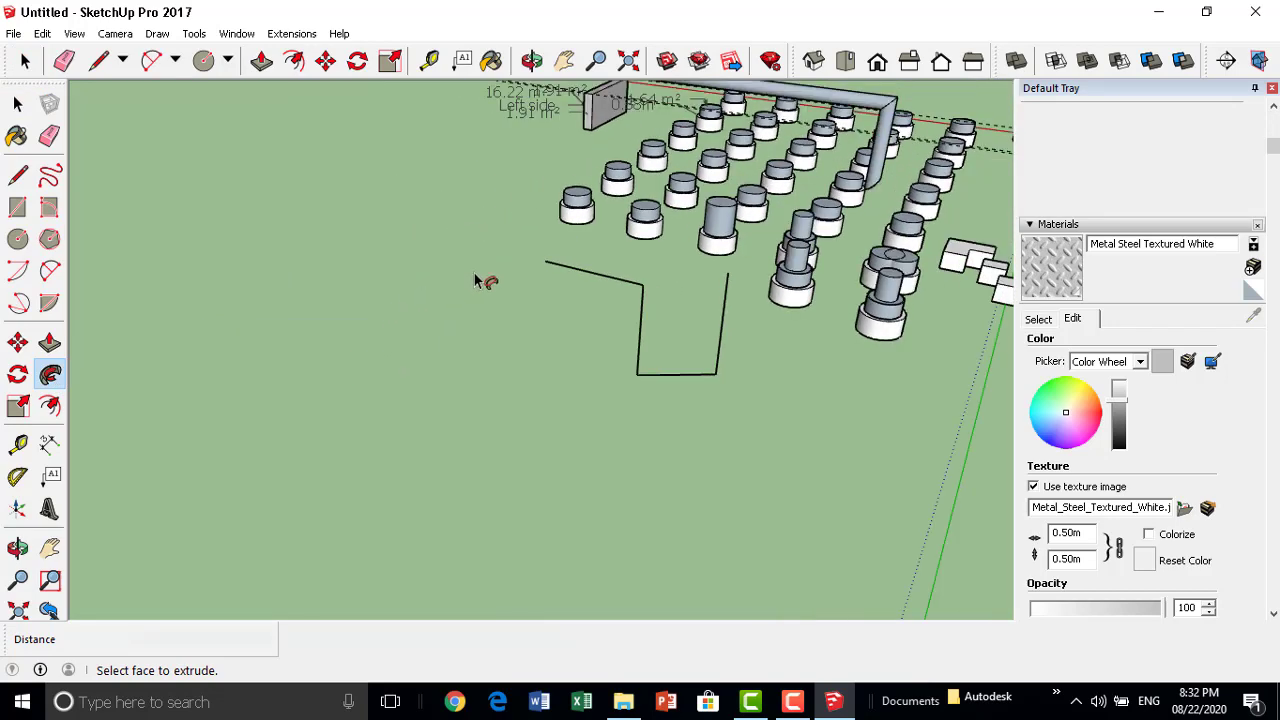
{"action": "scroll", "coordinate": [500, 295], "scroll_direction": "up", "scroll_amount": 2}
{"action": "scroll", "coordinate": [523, 295], "scroll_direction": "up", "scroll_amount": 2}
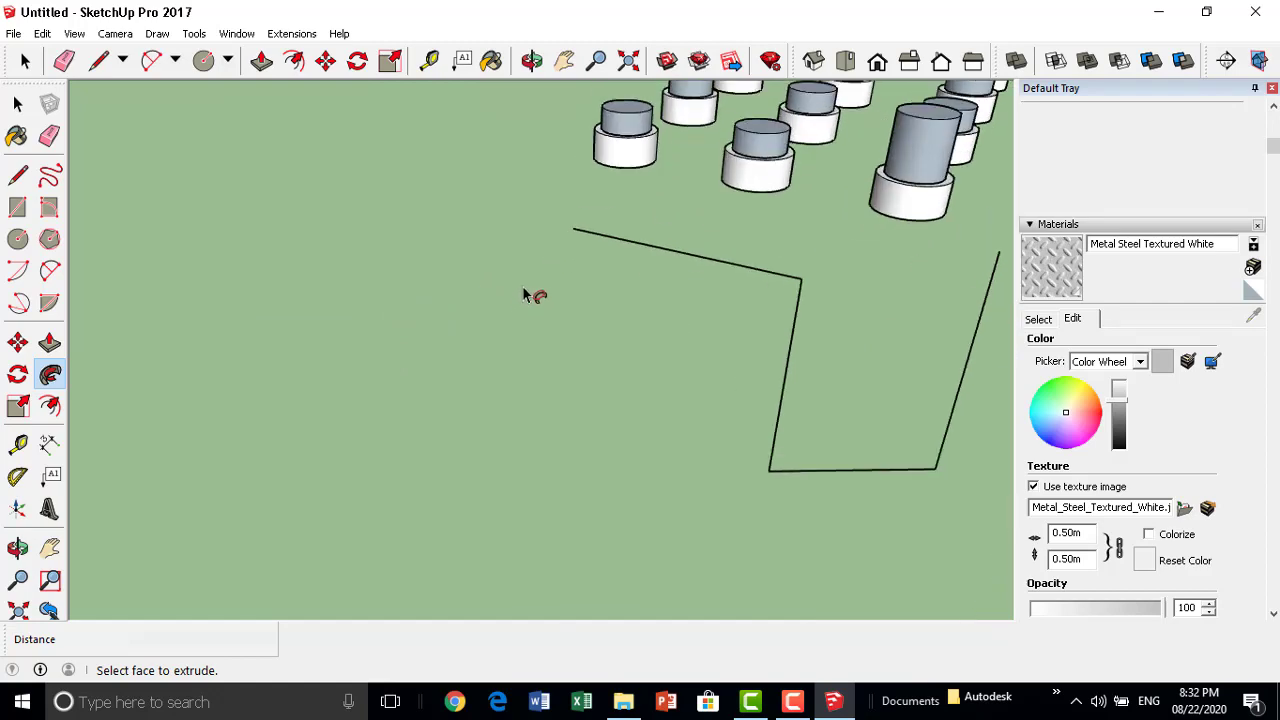
{"action": "scroll", "coordinate": [637, 270], "scroll_direction": "down", "scroll_amount": 3}
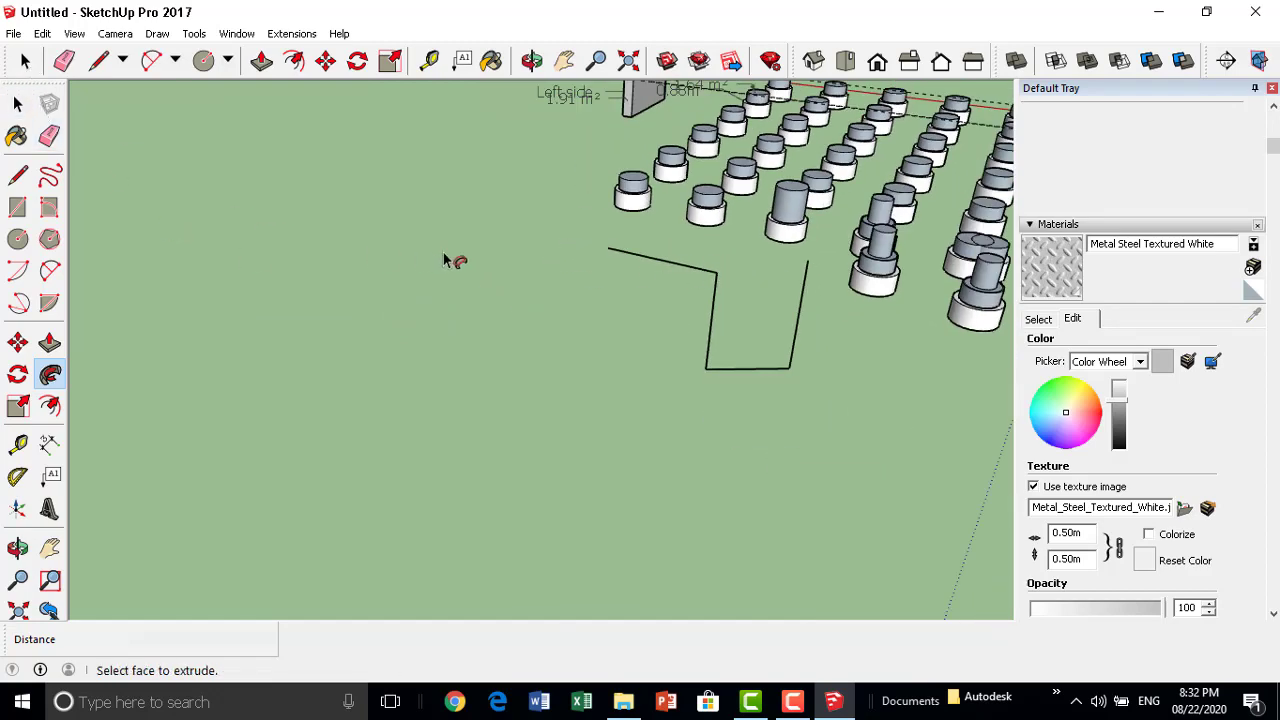
{"action": "key", "text": "ctrl+z"}
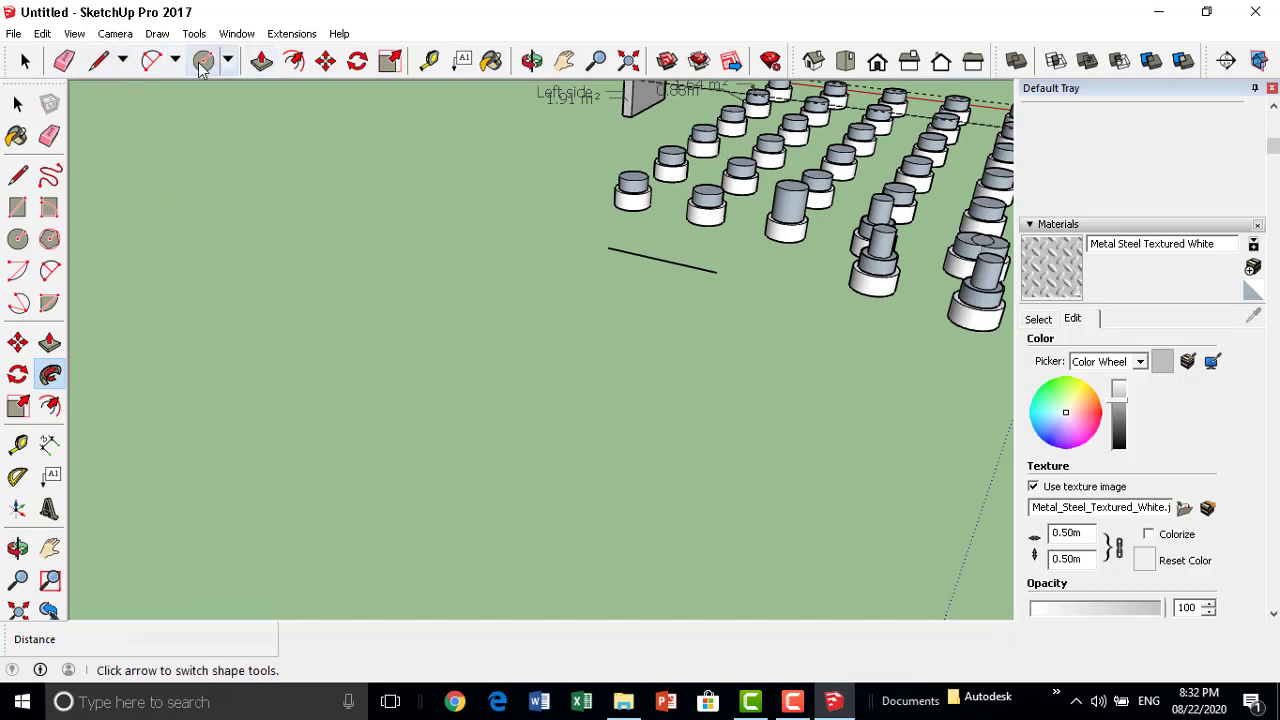
Extend the remaining edge with two more connected lines into a bent path.
{"action": "left_click", "coordinate": [98, 60]}
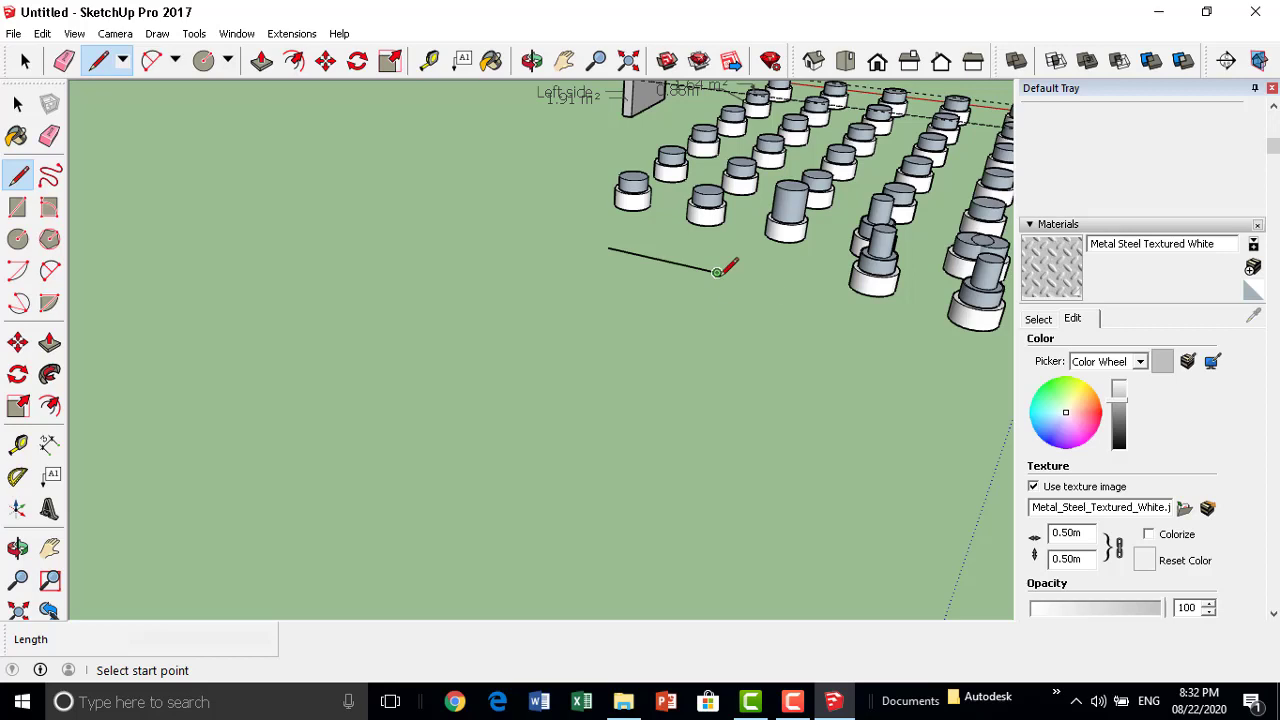
{"action": "left_click", "coordinate": [717, 272]}
{"action": "left_click", "coordinate": [610, 330]}
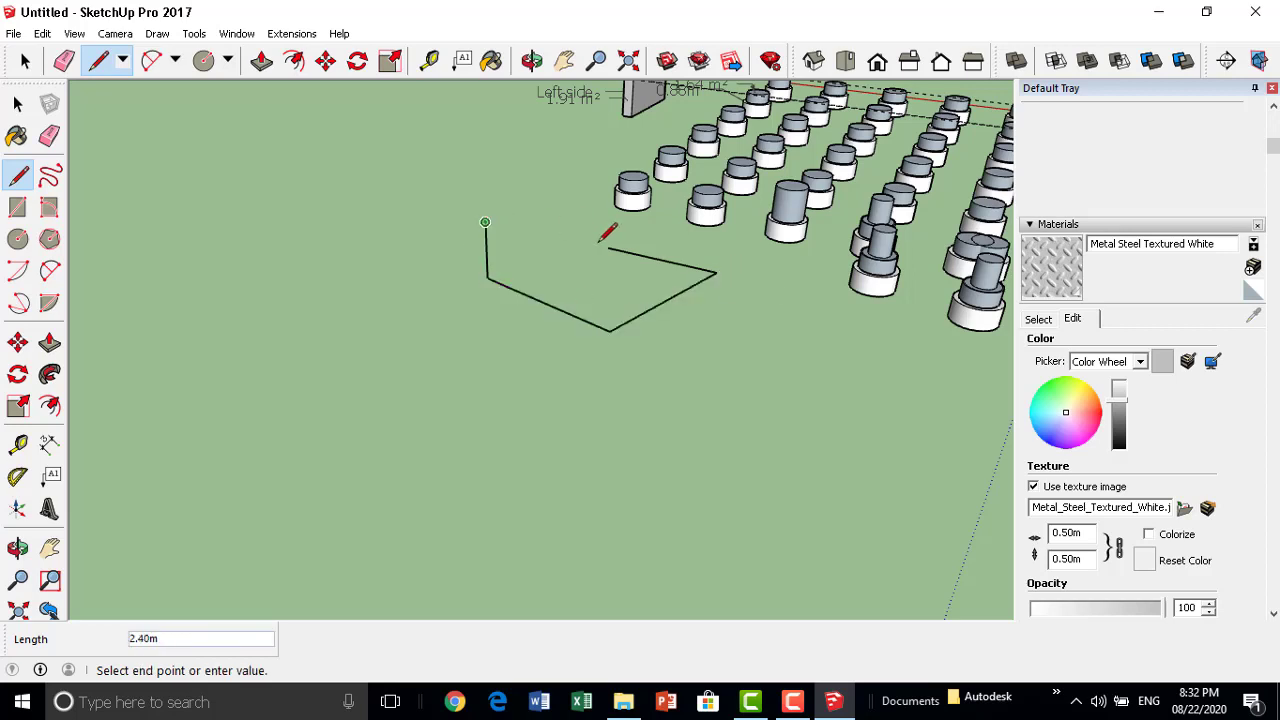
{"action": "scroll", "coordinate": [655, 255], "scroll_direction": "up", "scroll_amount": 2}
{"action": "key", "text": "Escape"}
{"action": "key", "text": "space"}
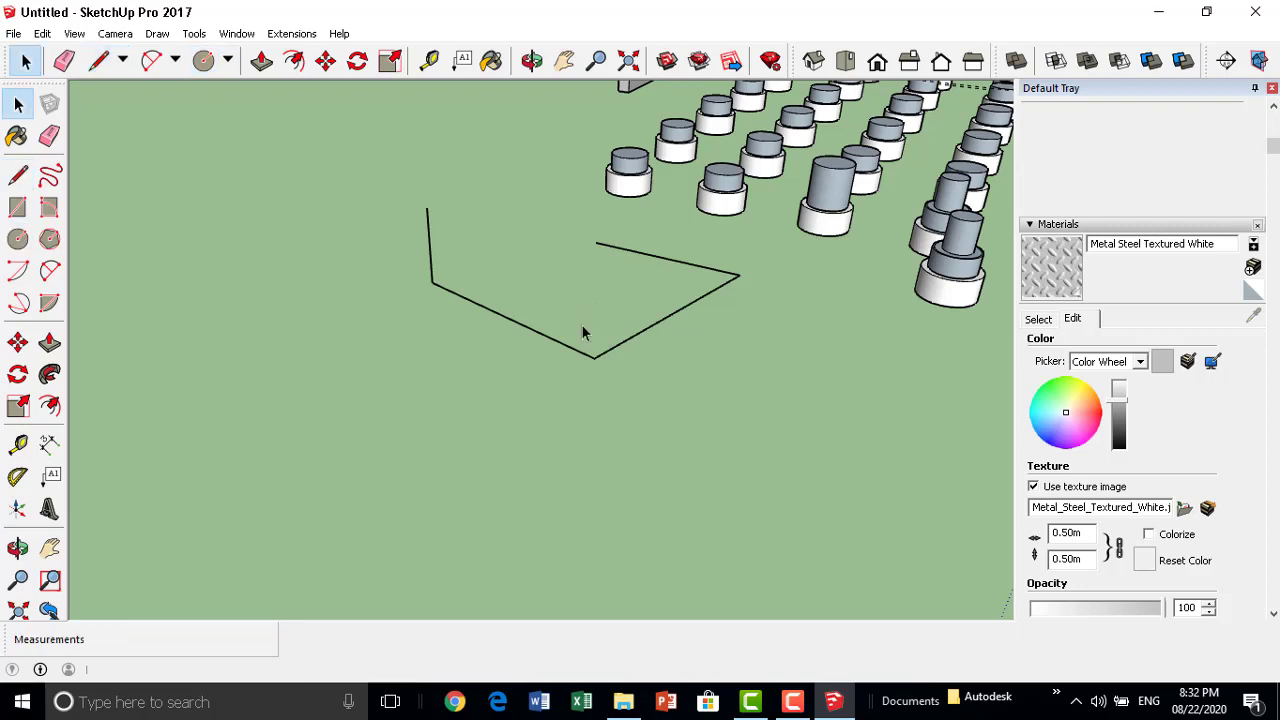
Draw a small 0.31m-radius circle inside the bent path.
{"action": "key", "text": "c"}
{"action": "left_click", "coordinate": [610, 292]}
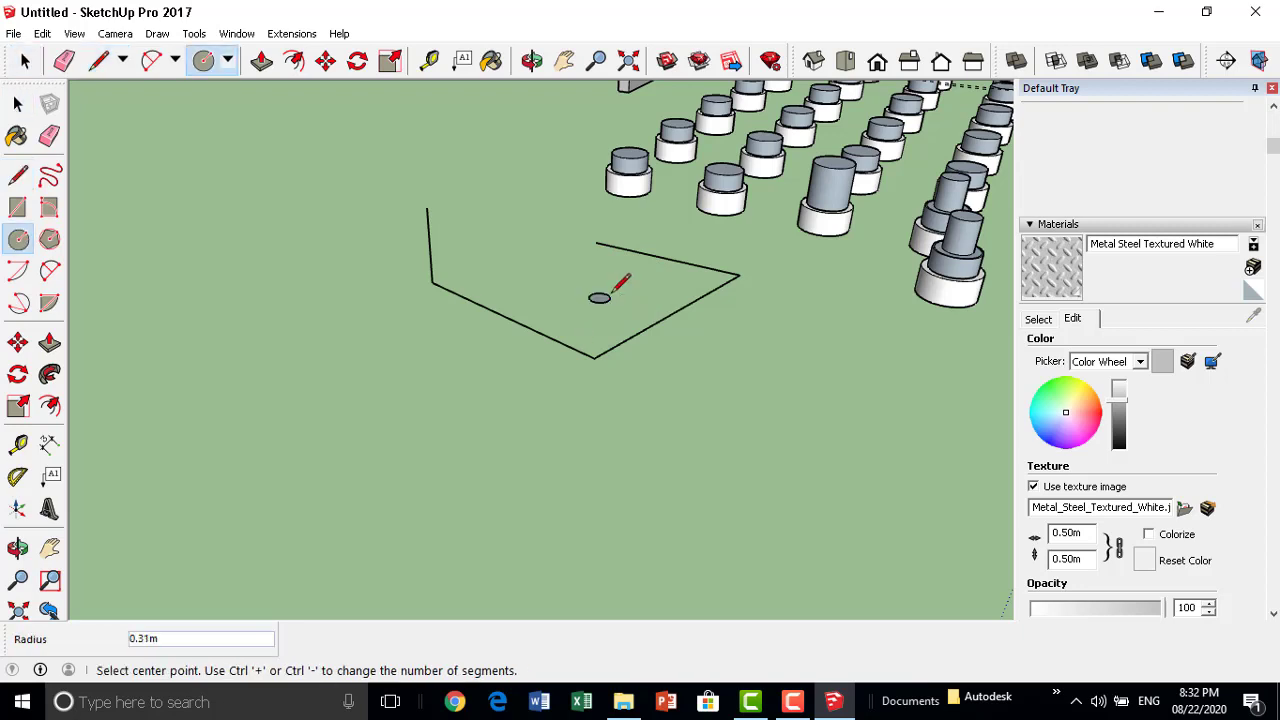
{"action": "scroll", "coordinate": [600, 292], "scroll_direction": "up", "scroll_amount": 1}
{"action": "scroll", "coordinate": [600, 292], "scroll_direction": "up", "scroll_amount": 1}
{"action": "scroll", "coordinate": [590, 290], "scroll_direction": "up", "scroll_amount": 1}
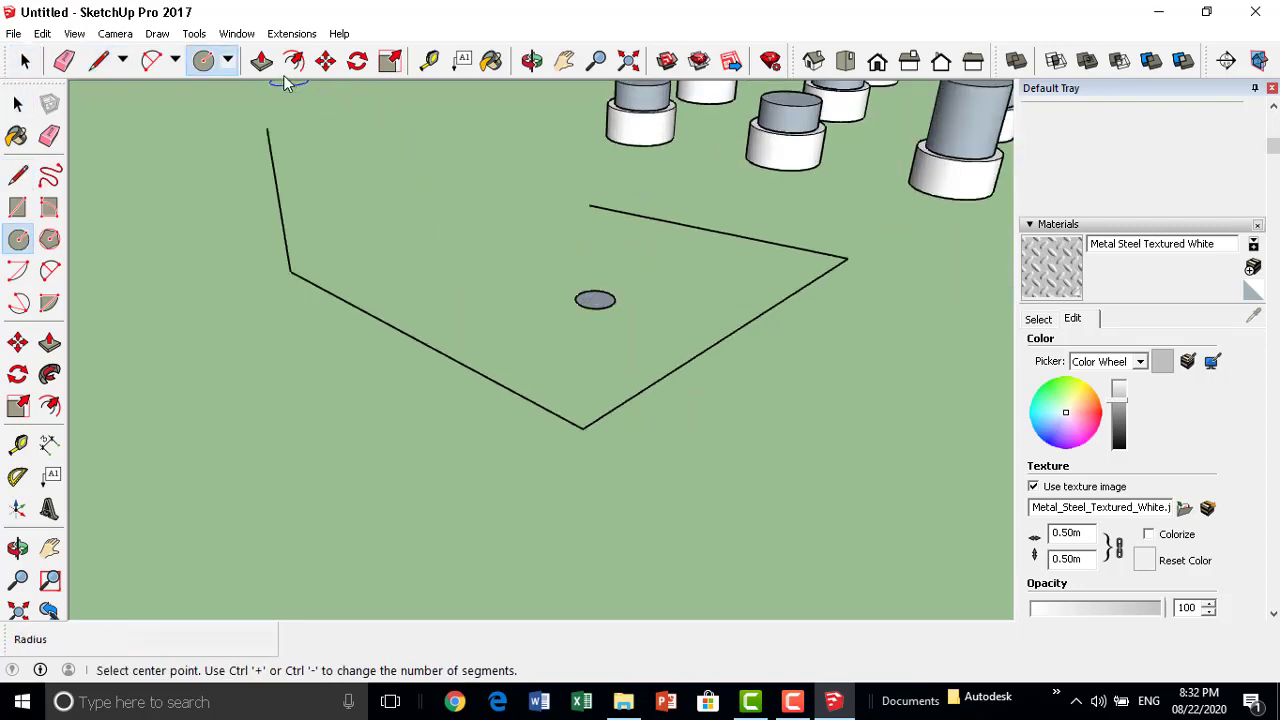
{"action": "left_click", "coordinate": [50, 373]}
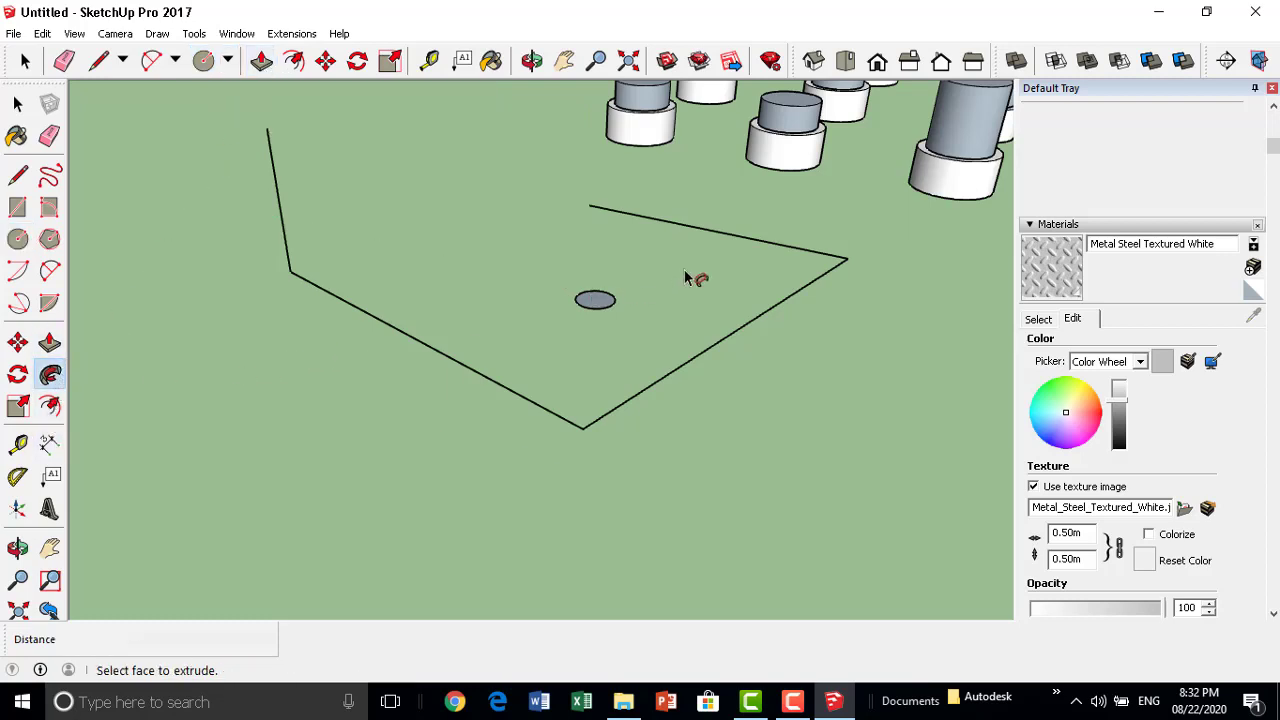
{"action": "left_click", "coordinate": [593, 299]}
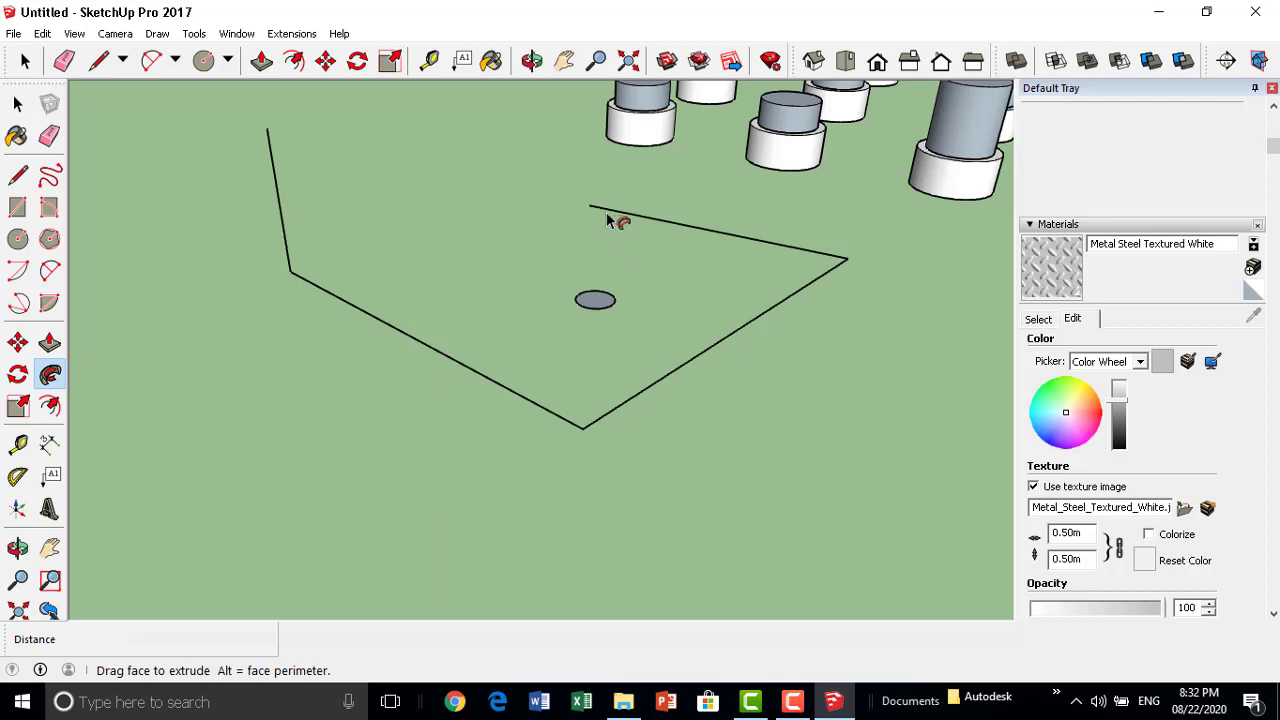
{"action": "left_click", "coordinate": [667, 222]}
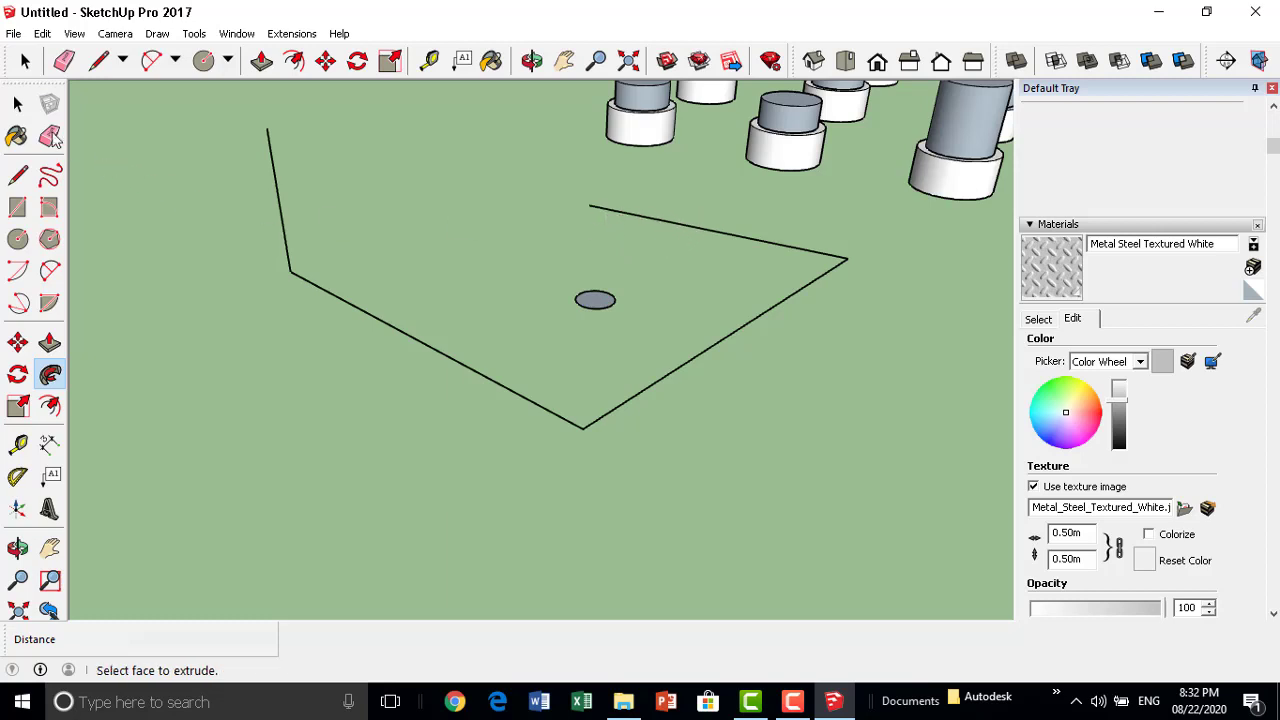
{"action": "key", "text": "space"}
{"action": "left_click_drag", "start_coordinate": [764, 224], "coordinate": [705, 289]}
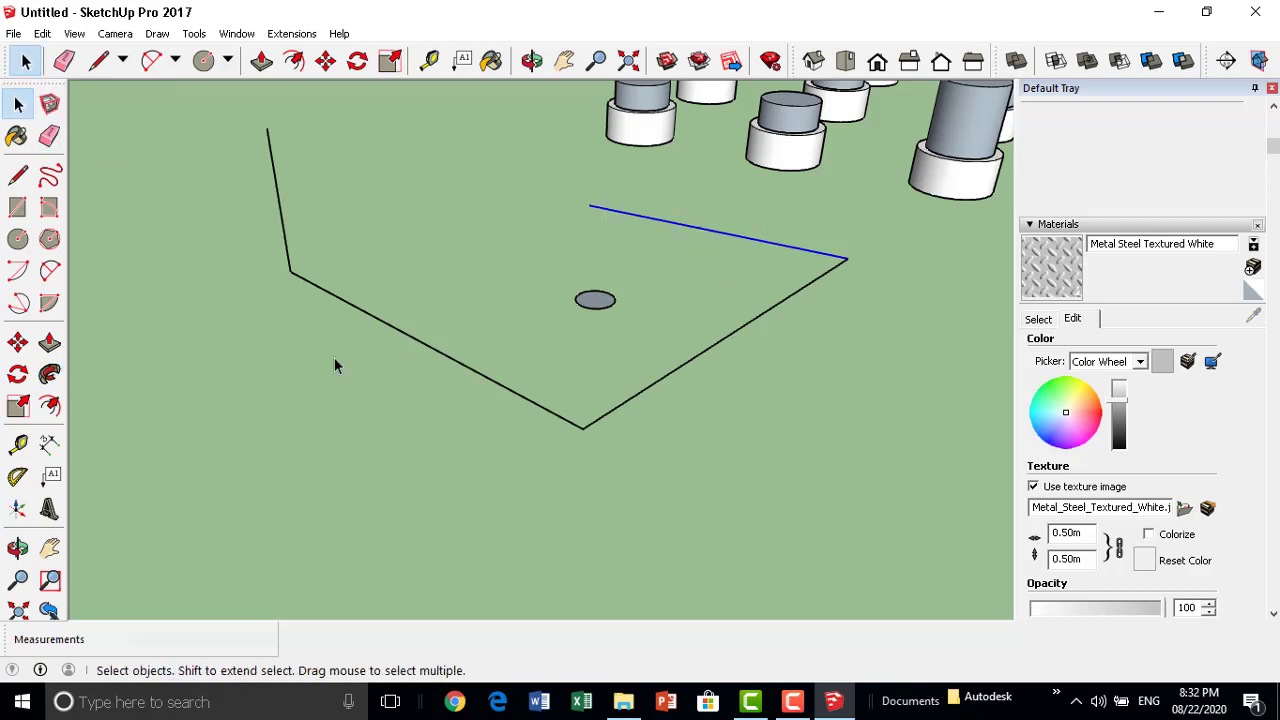
{"action": "left_click", "coordinate": [50, 374]}
{"action": "left_click", "coordinate": [598, 301]}
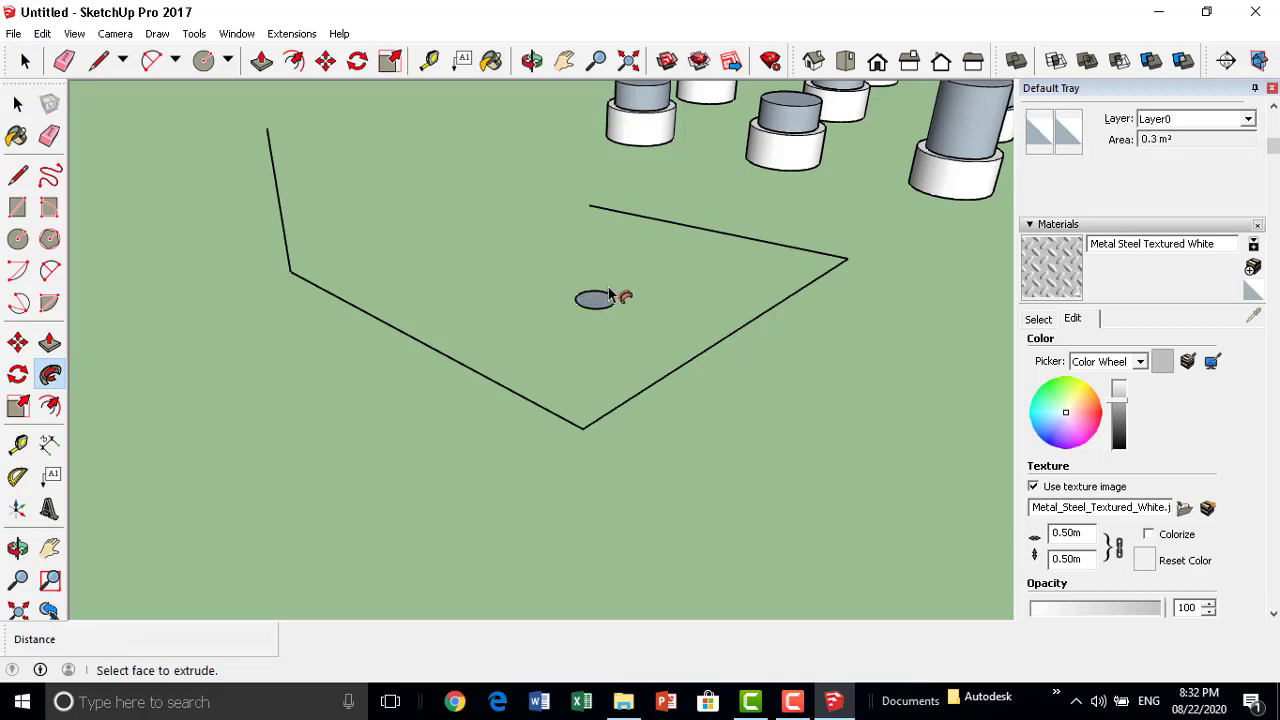
{"action": "scroll", "coordinate": [608, 290], "scroll_direction": "down", "scroll_amount": 2}
{"action": "scroll", "coordinate": [543, 336], "scroll_direction": "down", "scroll_amount": 3}
{"action": "scroll", "coordinate": [548, 335], "scroll_direction": "down", "scroll_amount": 3}
{"action": "scroll", "coordinate": [551, 334], "scroll_direction": "down", "scroll_amount": 1}
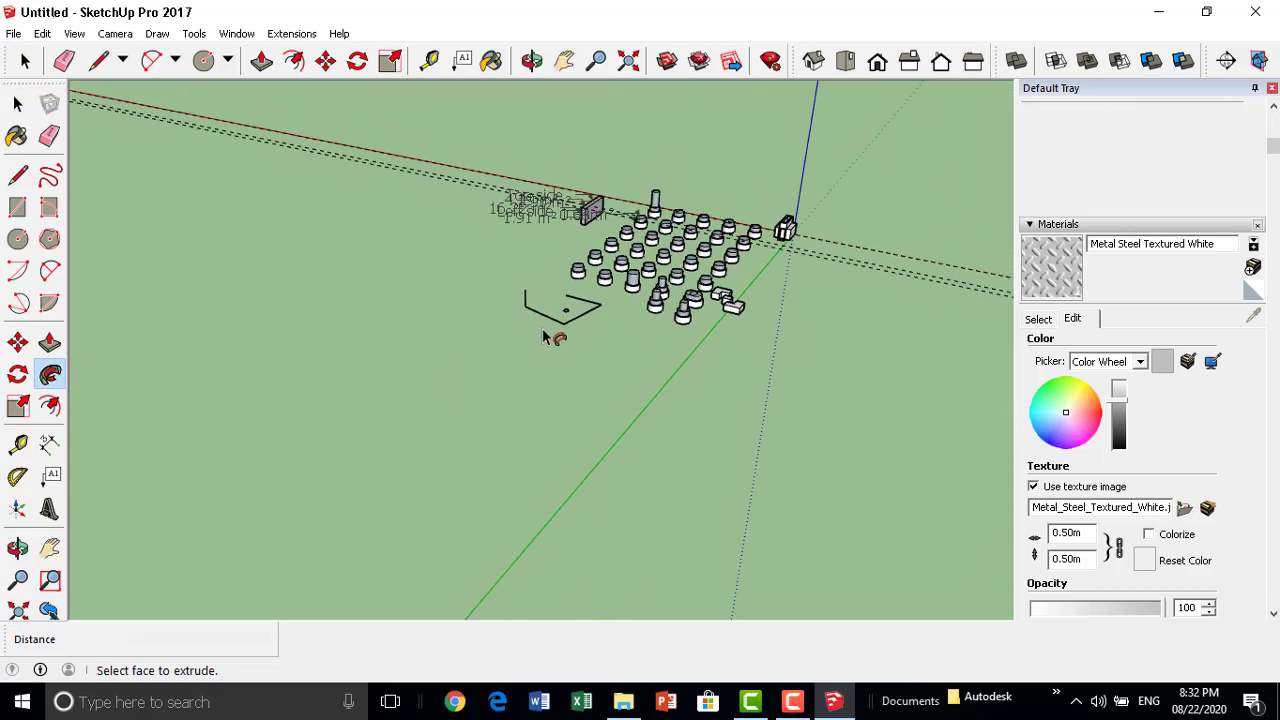
{"action": "scroll", "coordinate": [551, 334], "scroll_direction": "up", "scroll_amount": 2}
{"action": "scroll", "coordinate": [570, 330], "scroll_direction": "up", "scroll_amount": 3}
{"action": "scroll", "coordinate": [583, 328], "scroll_direction": "up", "scroll_amount": 1}
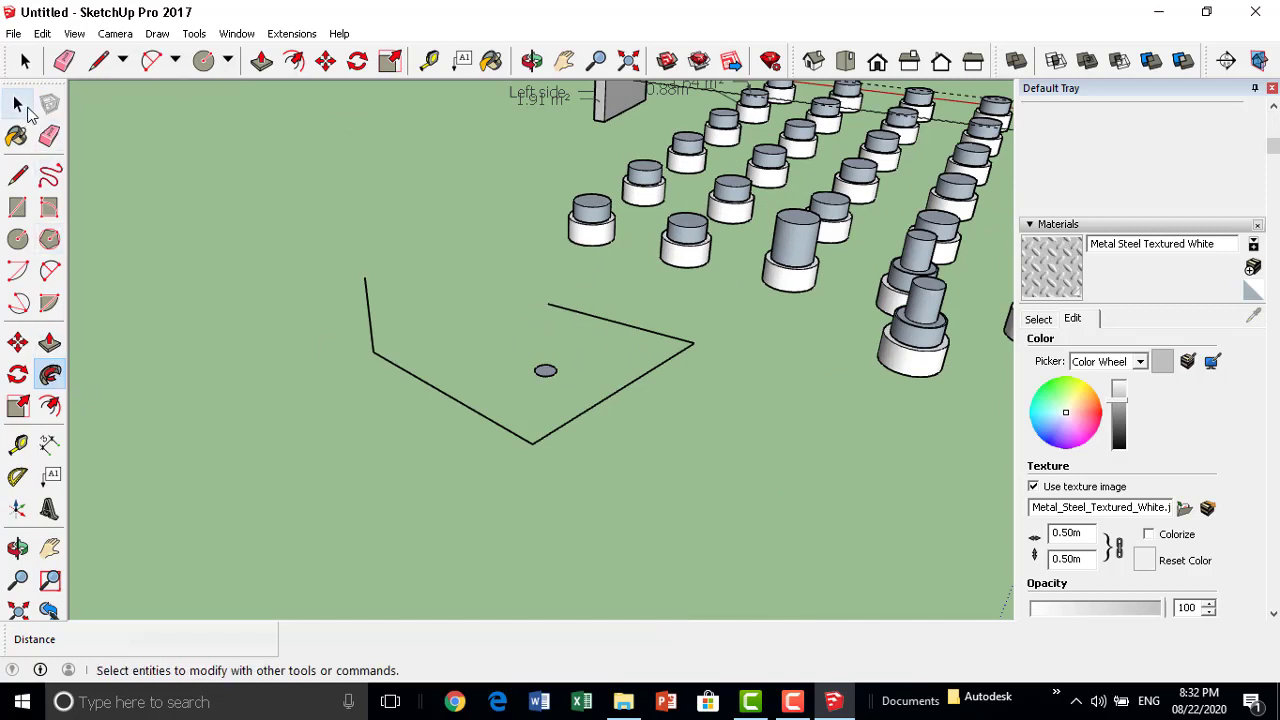
{"action": "left_click", "coordinate": [18, 104]}
{"action": "left_click", "coordinate": [524, 443]}
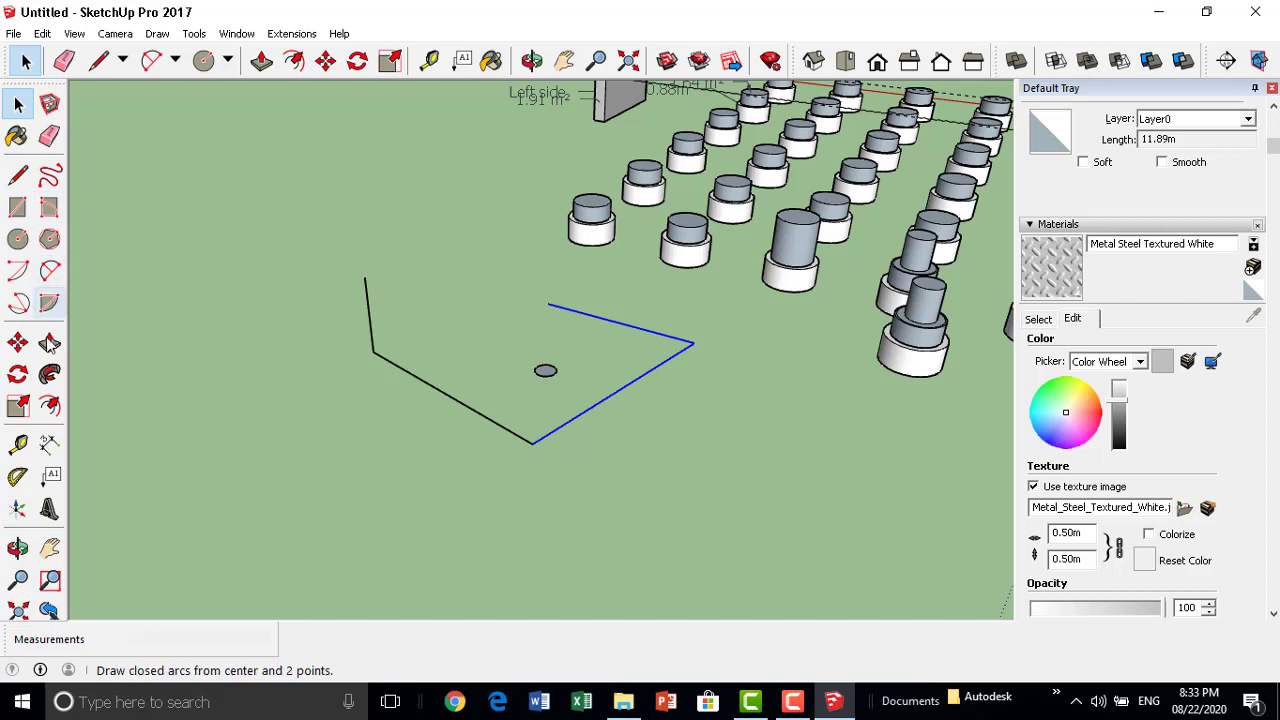
{"action": "left_click", "coordinate": [50, 374]}
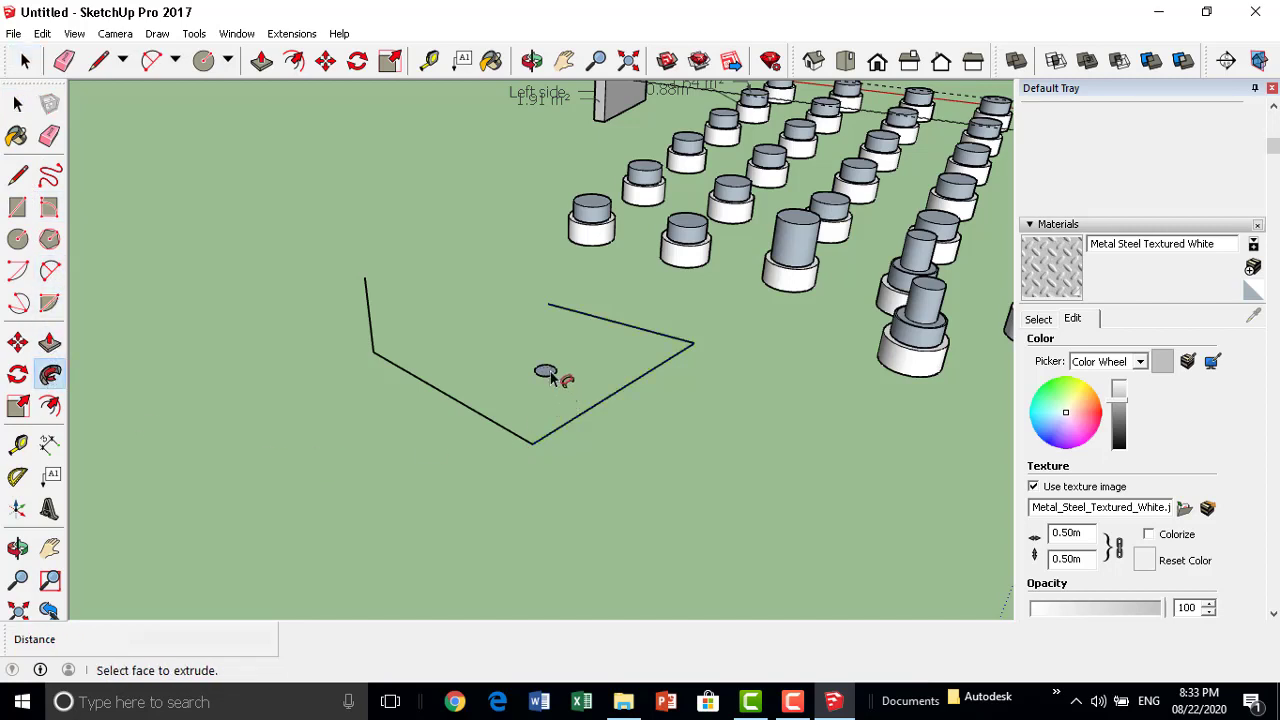
{"action": "scroll", "coordinate": [540, 368], "scroll_direction": "up", "scroll_amount": 2}
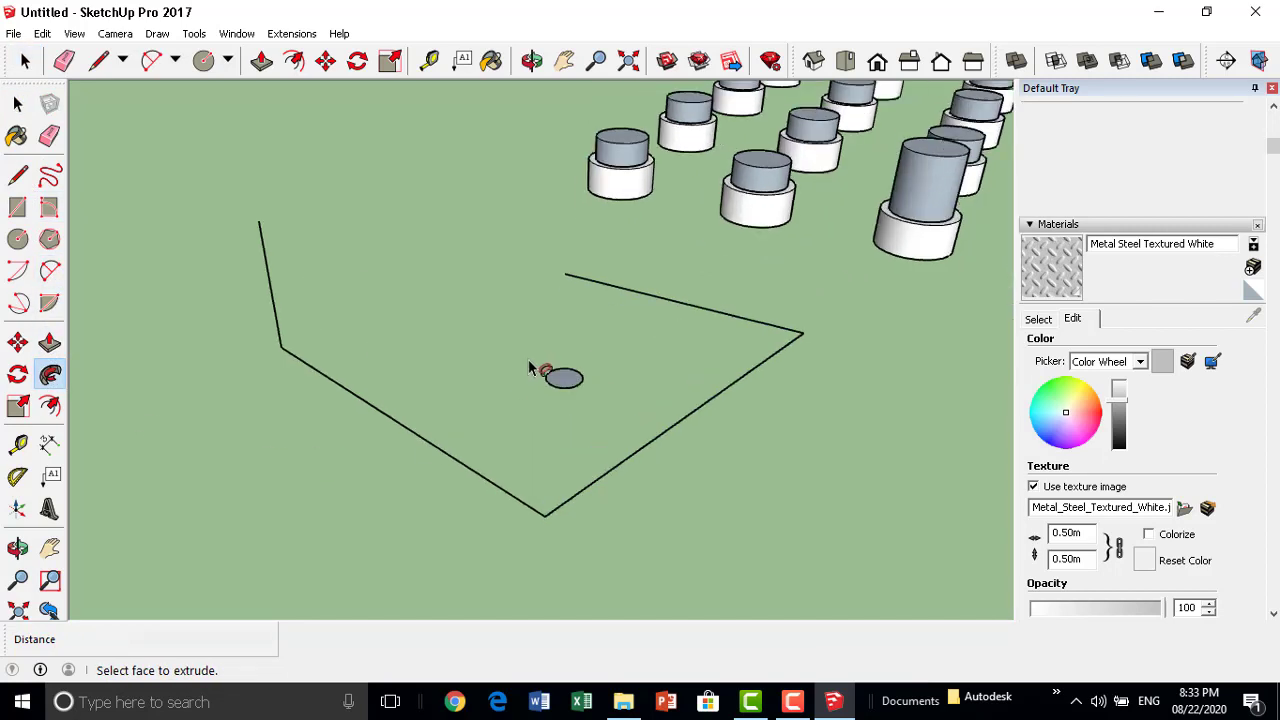
{"action": "scroll", "coordinate": [540, 368], "scroll_direction": "up", "scroll_amount": 4}
{"action": "scroll", "coordinate": [533, 293], "scroll_direction": "down", "scroll_amount": 4}
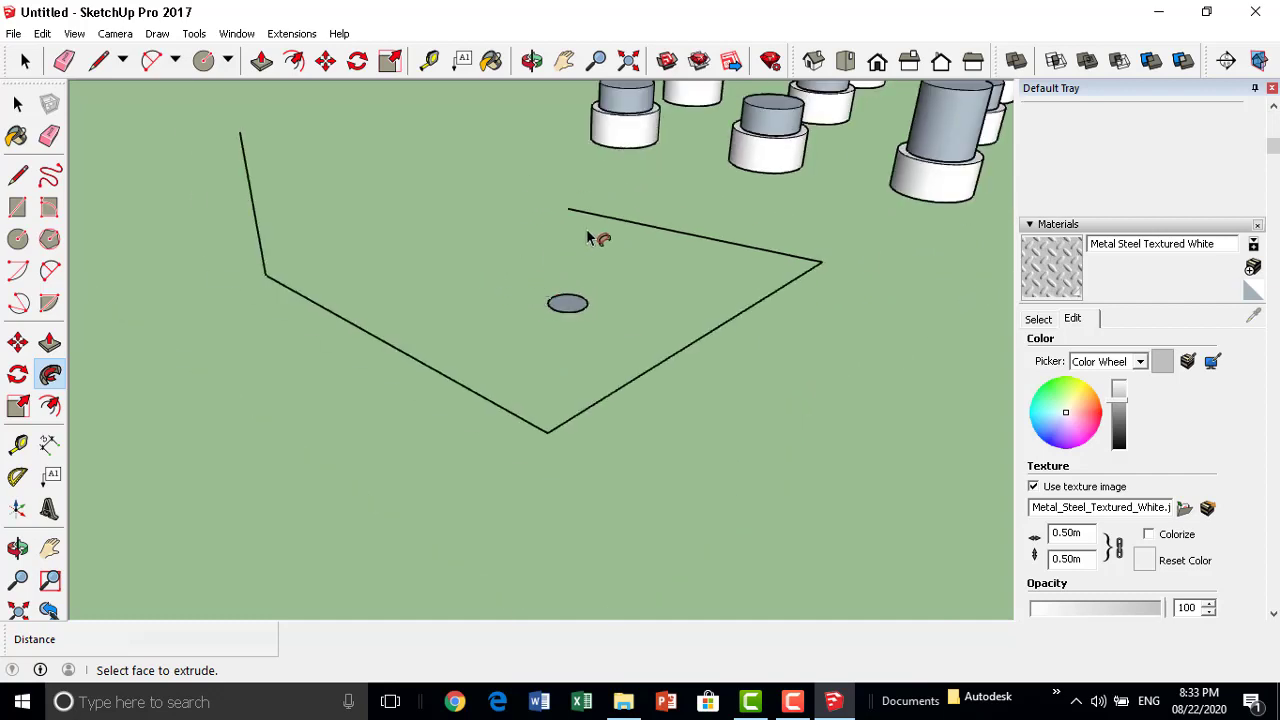
{"action": "left_click", "coordinate": [326, 62]}
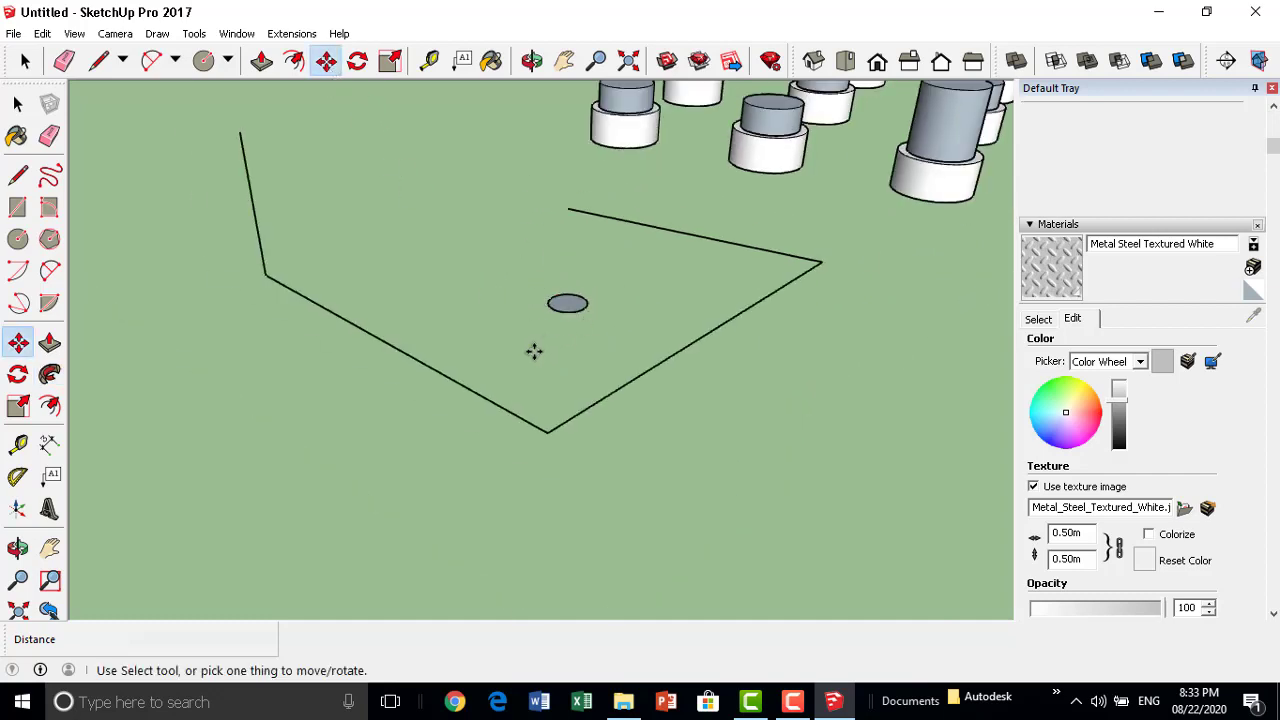
Snap the path's last line end onto the circle centre, then select the circle.
{"action": "left_click", "coordinate": [568, 210]}
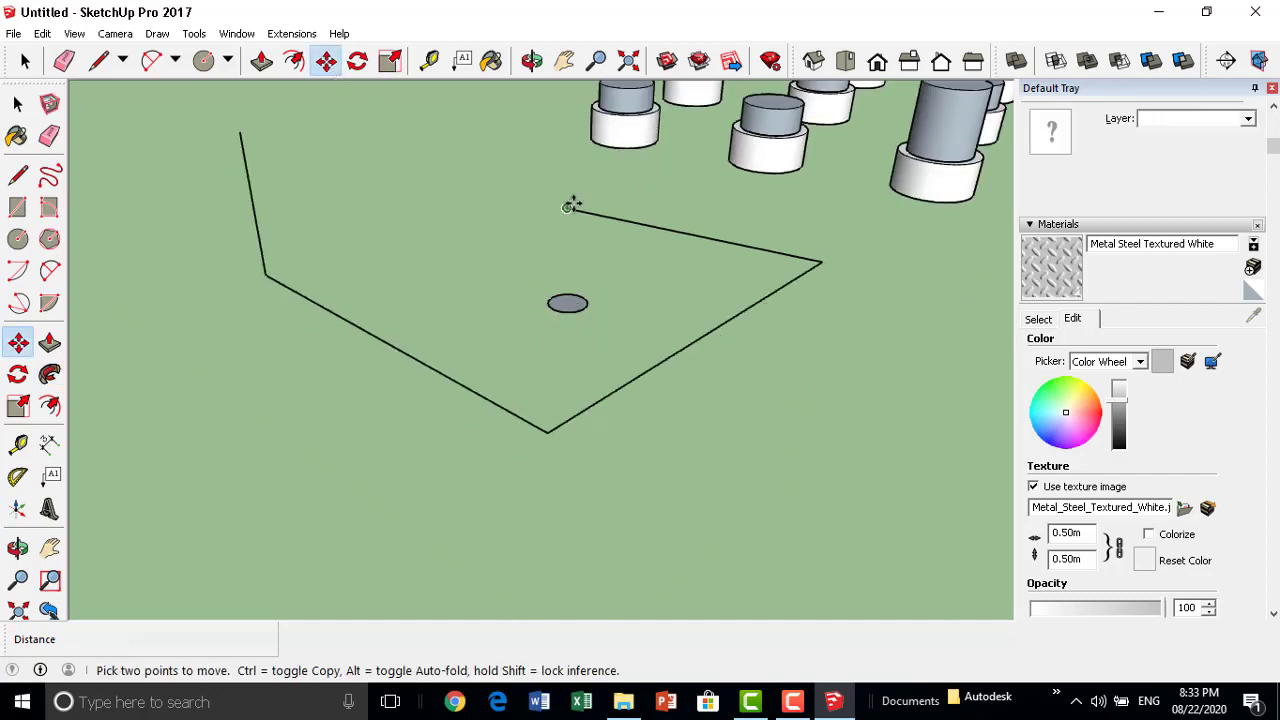
{"action": "left_click", "coordinate": [577, 300]}
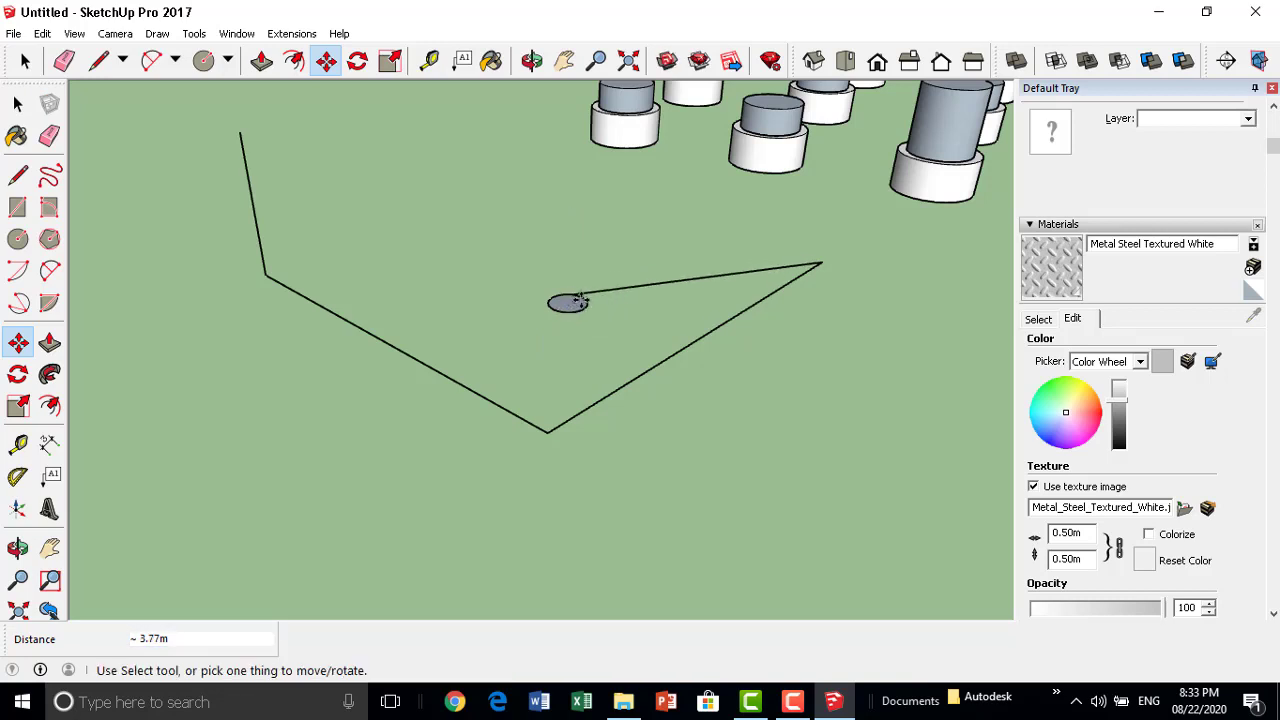
{"action": "scroll", "coordinate": [579, 300], "scroll_direction": "up", "scroll_amount": 3}
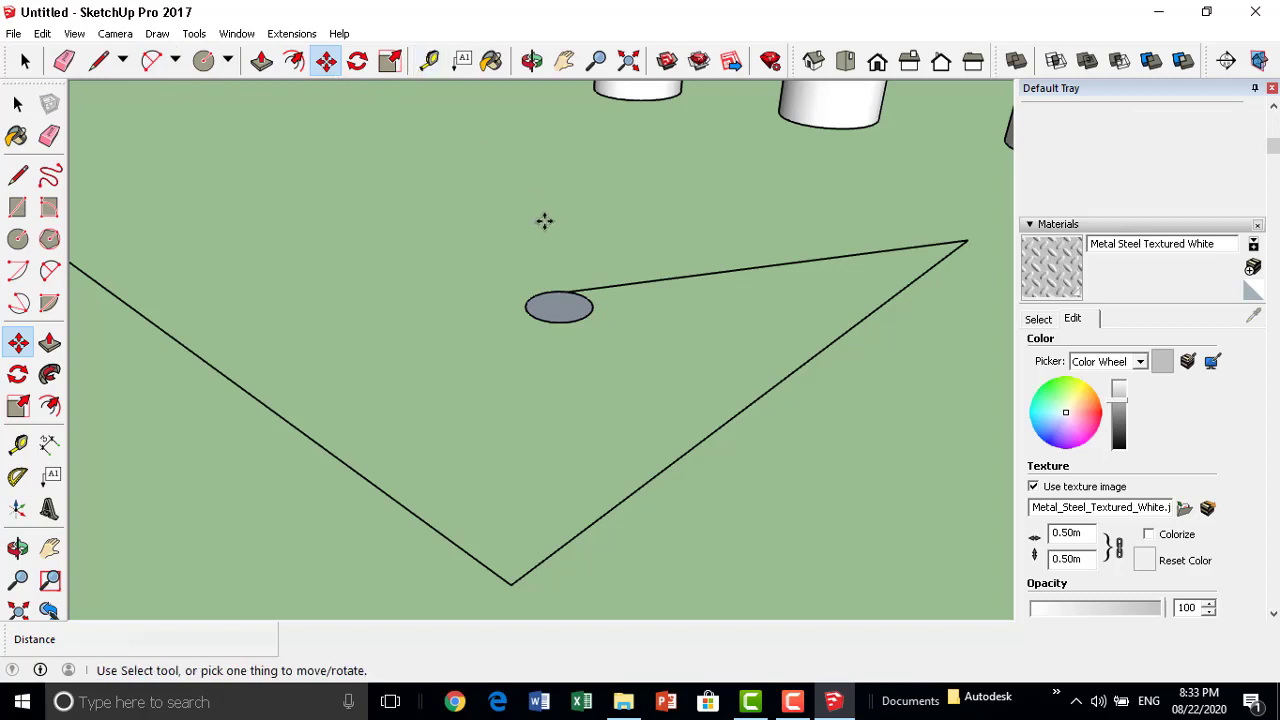
{"action": "left_click", "coordinate": [25, 61]}
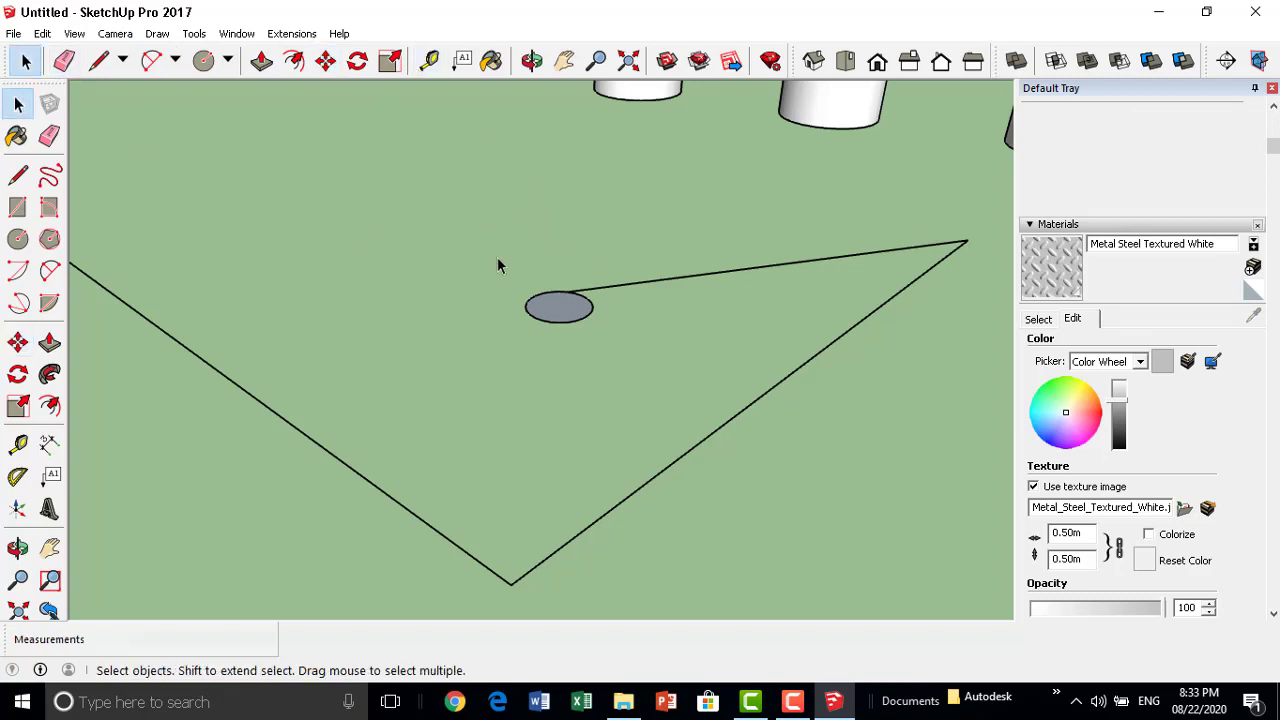
{"action": "left_click_drag", "start_coordinate": [497, 257], "coordinate": [621, 409]}
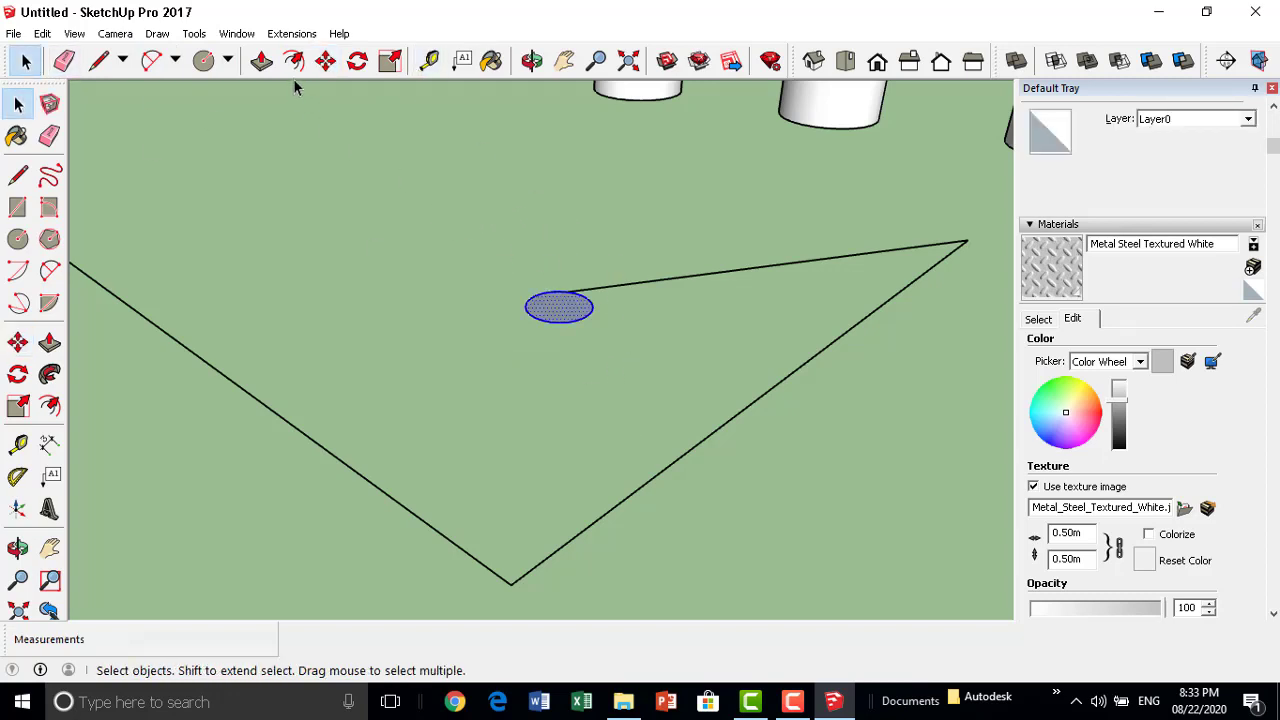
Start rotating the circle about its centre, cancel, and undo the endpoint move.
{"action": "left_click", "coordinate": [357, 61]}
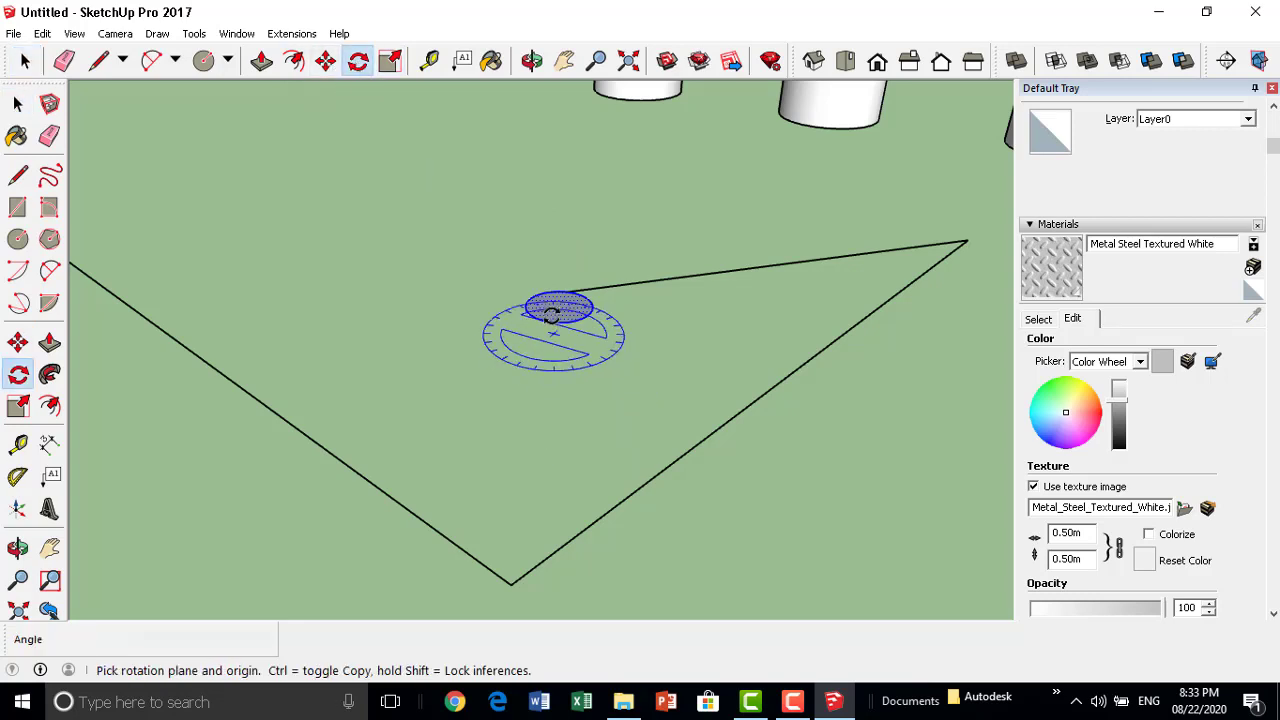
{"action": "left_click_drag", "start_coordinate": [558, 307], "coordinate": [572, 355]}
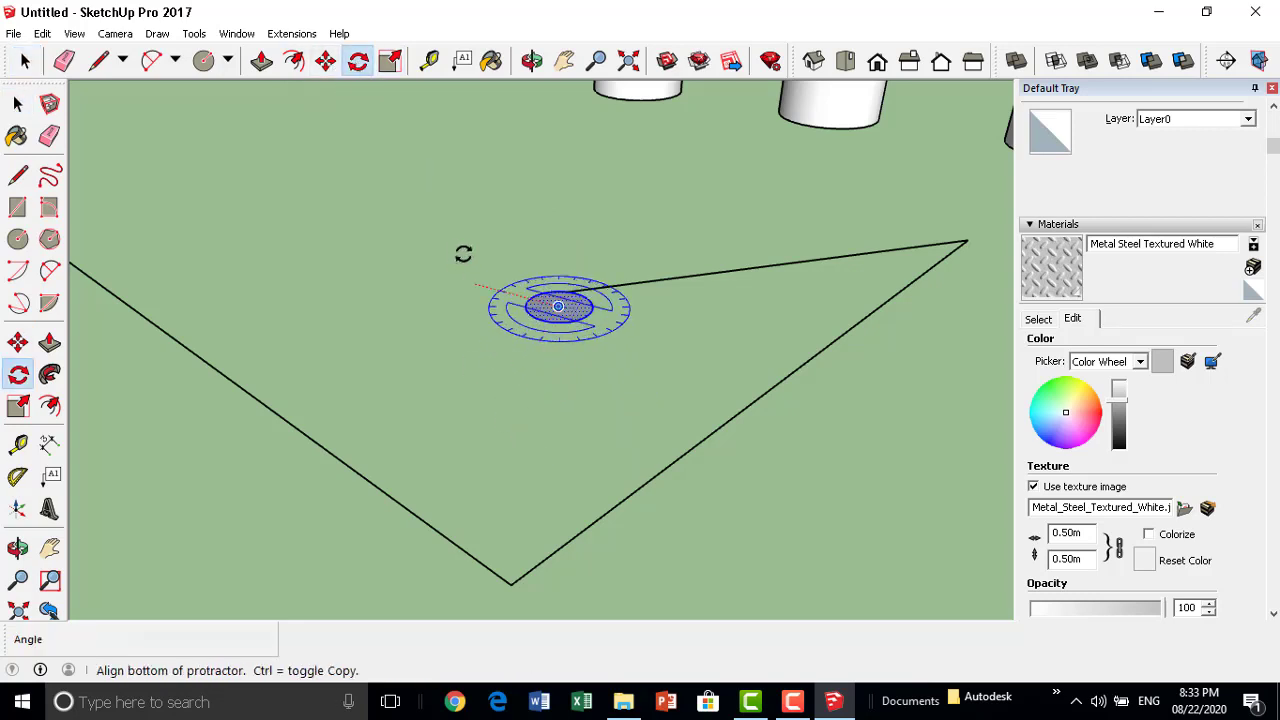
{"action": "key", "text": "Escape"}
{"action": "key", "text": "ctrl+z"}
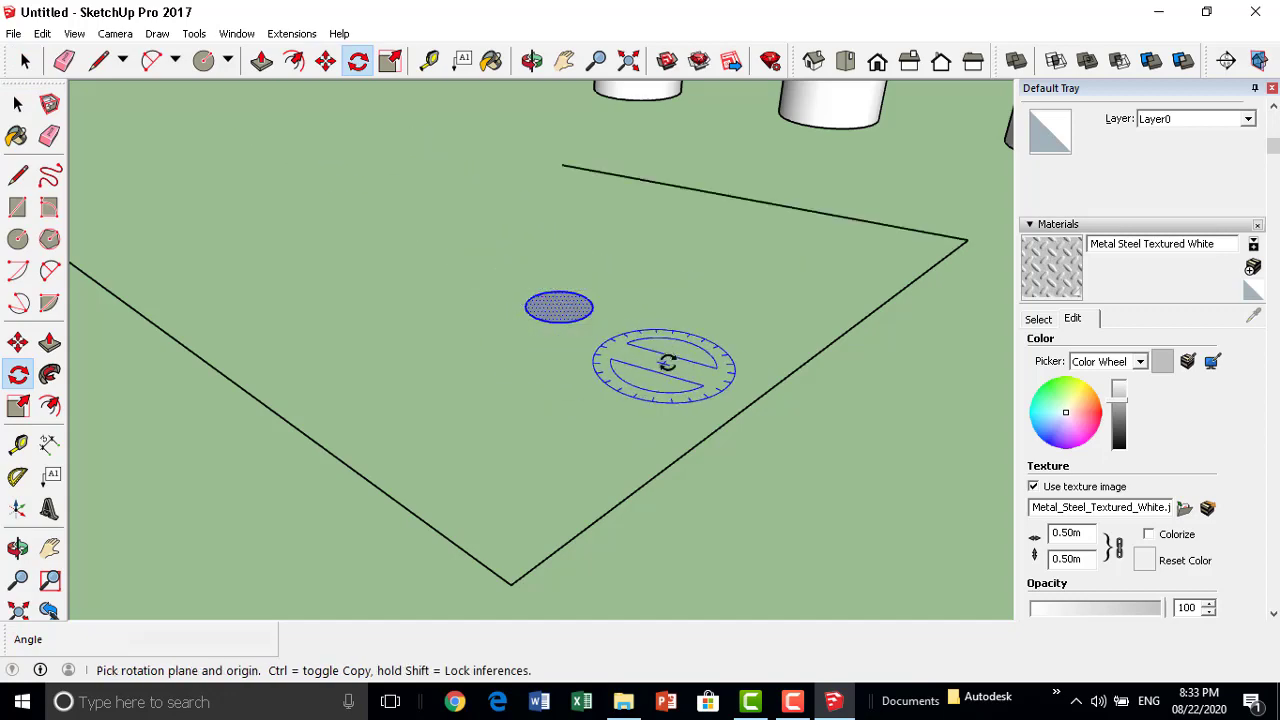
{"action": "mouse_move", "coordinate": [448, 223]}
{"action": "middle_mouse_down"}
{"action": "mouse_move", "coordinate": [523, 303]}
{"action": "mouse_move", "coordinate": [586, 231]}
{"action": "mouse_move", "coordinate": [551, 329]}
{"action": "middle_mouse_up"}
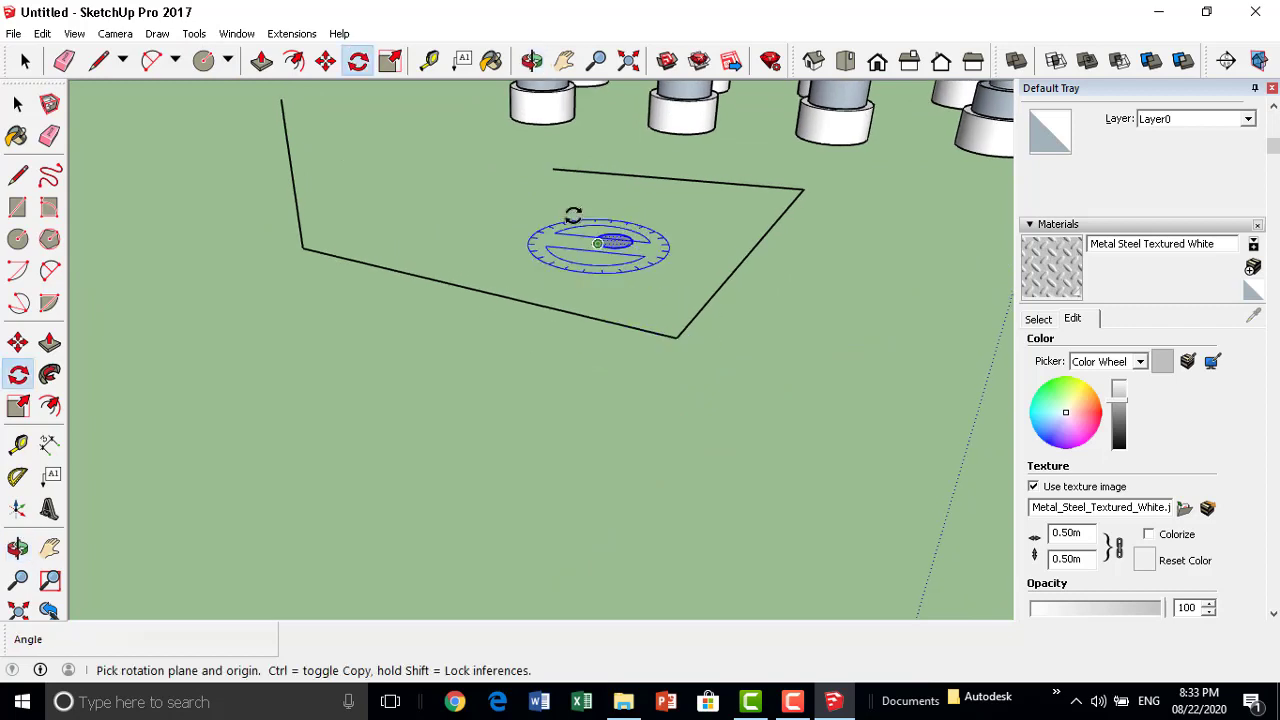
Abandon a new circle and undo the small circle and remaining path edges.
{"action": "left_click", "coordinate": [205, 60]}
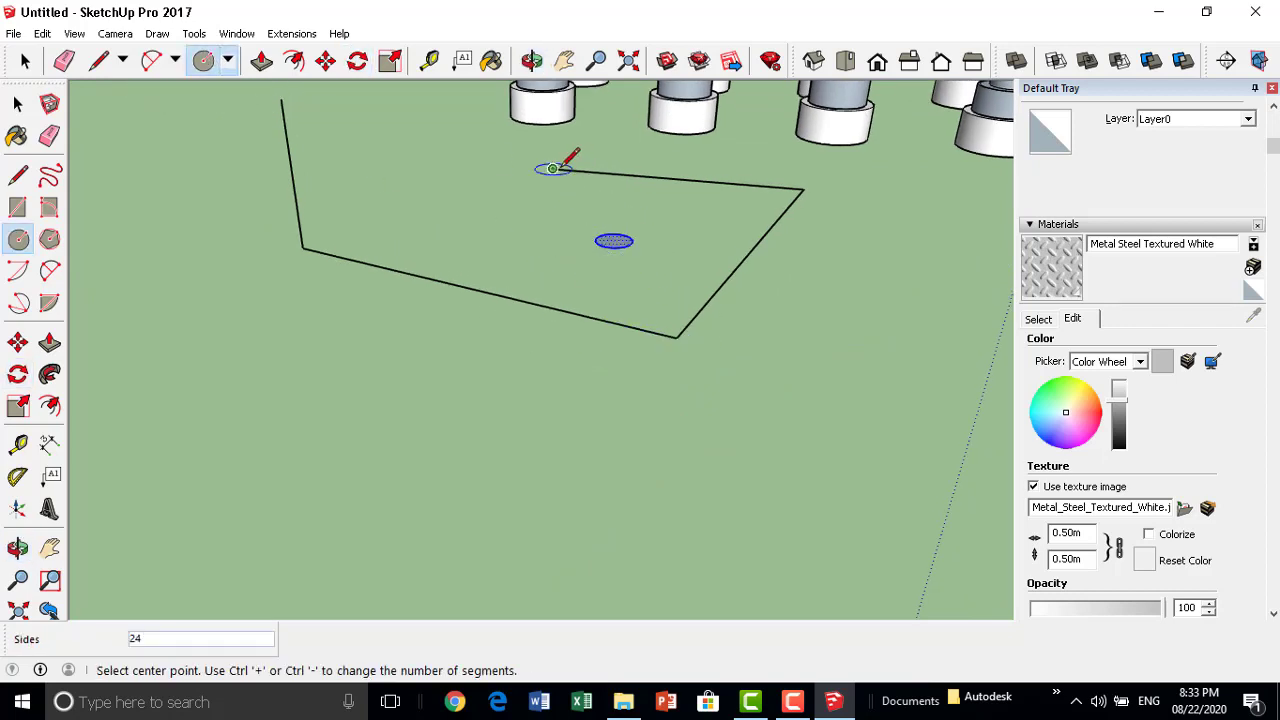
{"action": "left_click", "coordinate": [553, 168]}
{"action": "mouse_move", "coordinate": [563, 177]}
{"action": "middle_mouse_down"}
{"action": "mouse_move", "coordinate": [597, 157]}
{"action": "mouse_move", "coordinate": [575, 210]}
{"action": "middle_mouse_up"}
{"action": "scroll", "coordinate": [586, 140], "scroll_direction": "up", "scroll_amount": 3}
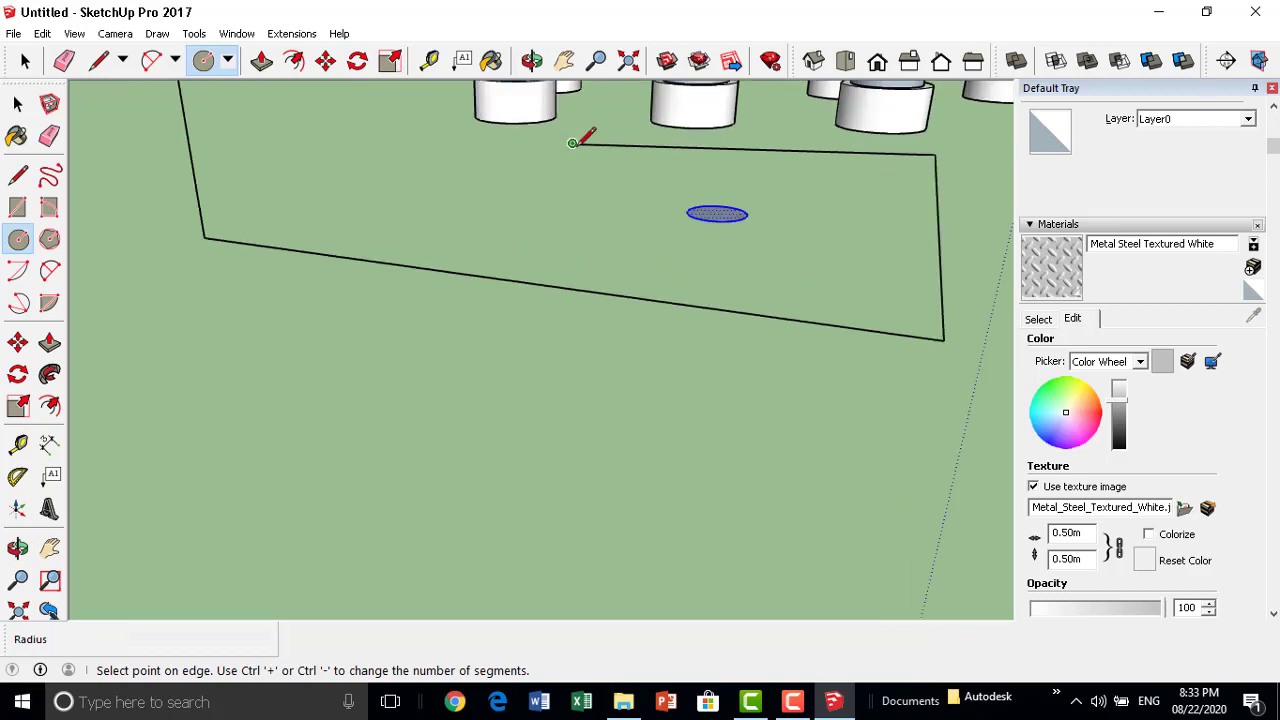
{"action": "key", "text": "Escape"}
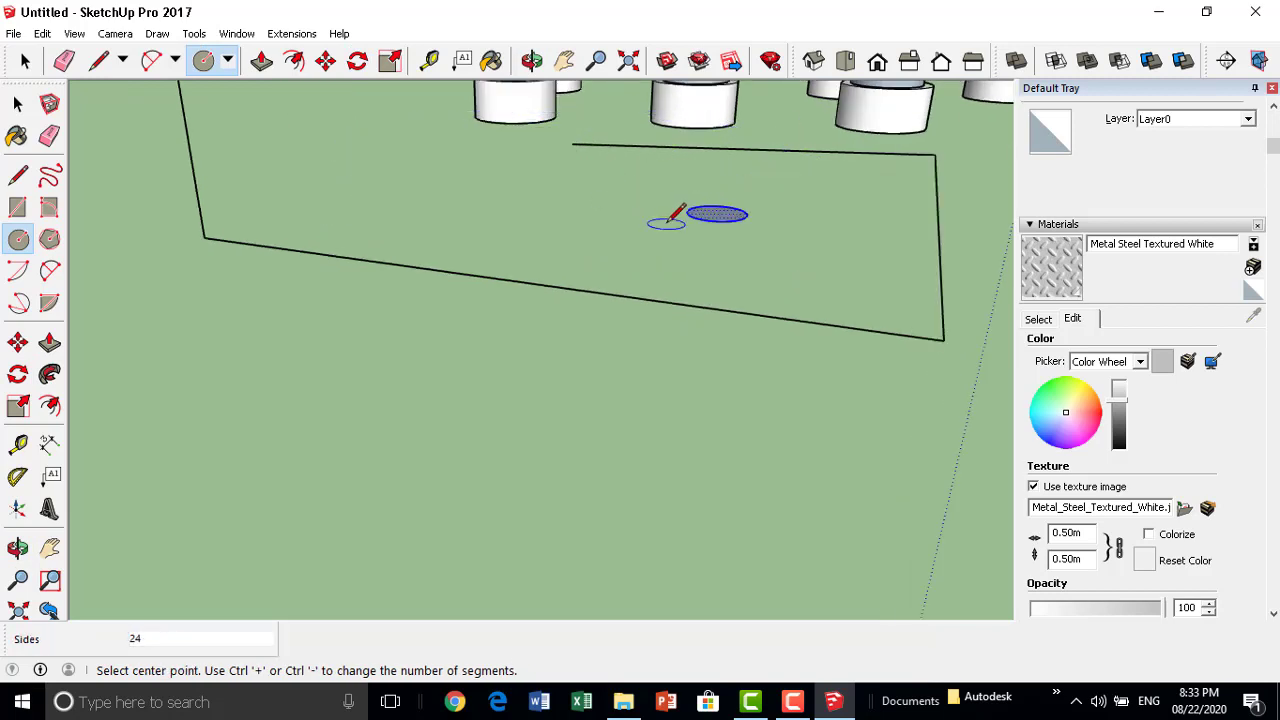
{"action": "key", "text": "ctrl+z"}
{"action": "key", "text": "ctrl+z"}
{"action": "key", "text": "ctrl+z"}
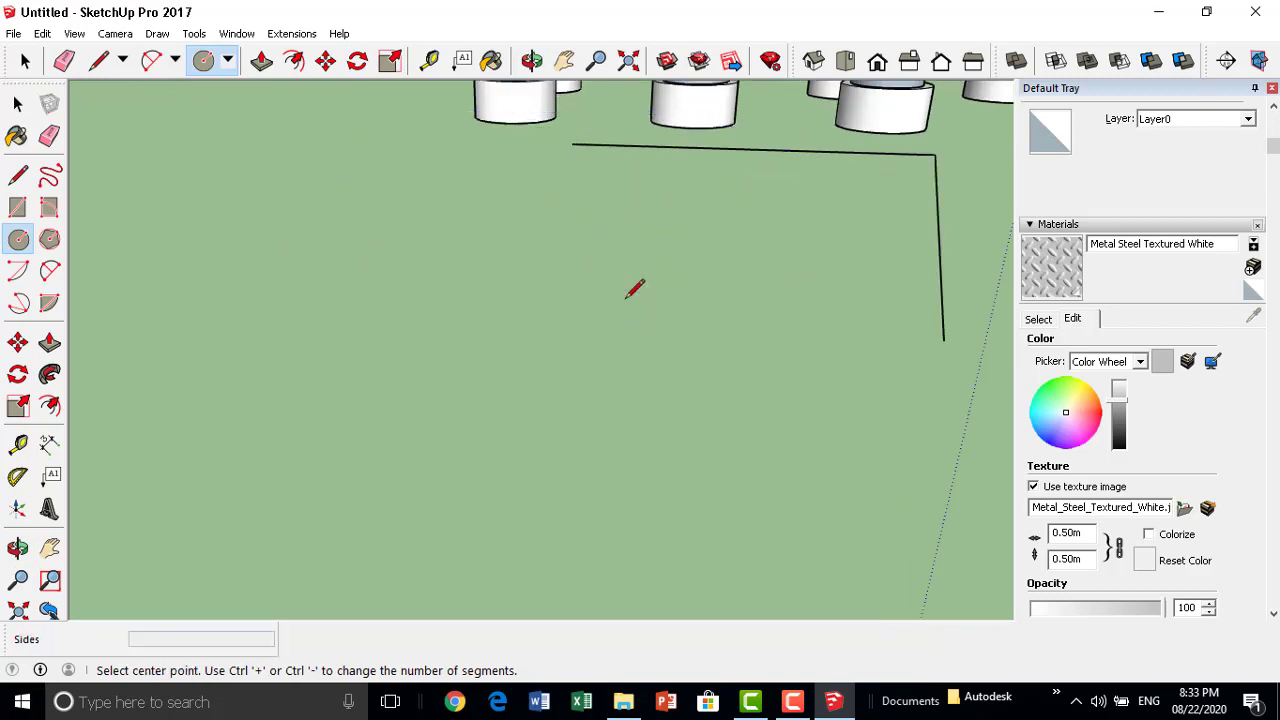
{"action": "key", "text": "ctrl+z"}
{"action": "key", "text": "ctrl+z"}
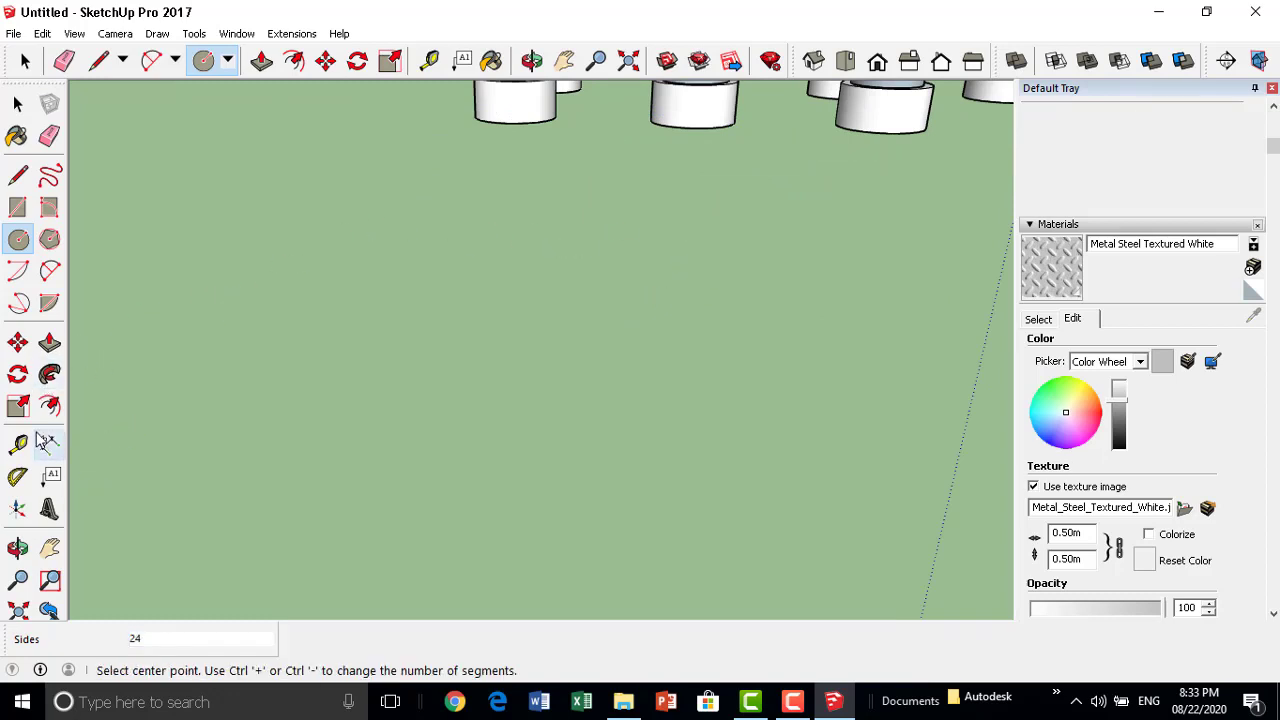
{"action": "key", "text": "space"}
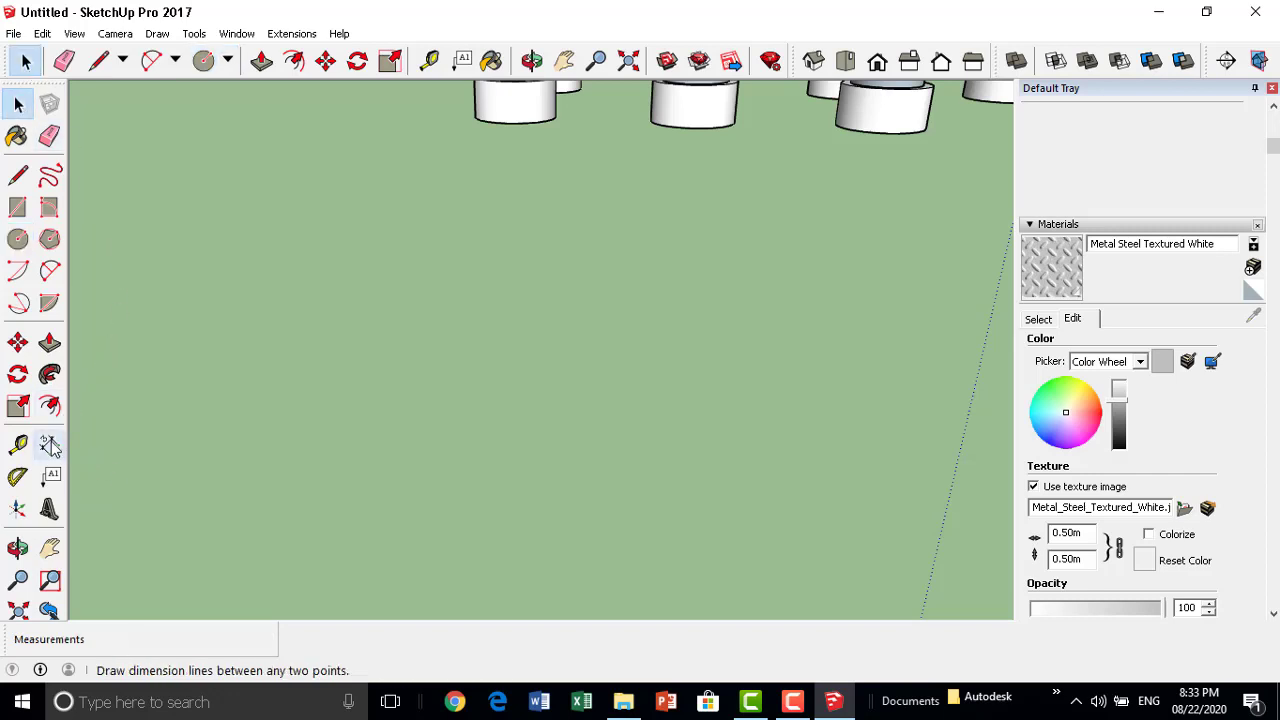
Add a DIA 1.45m diameter dimension to a cylinder's top circle.
{"action": "left_click", "coordinate": [50, 446]}
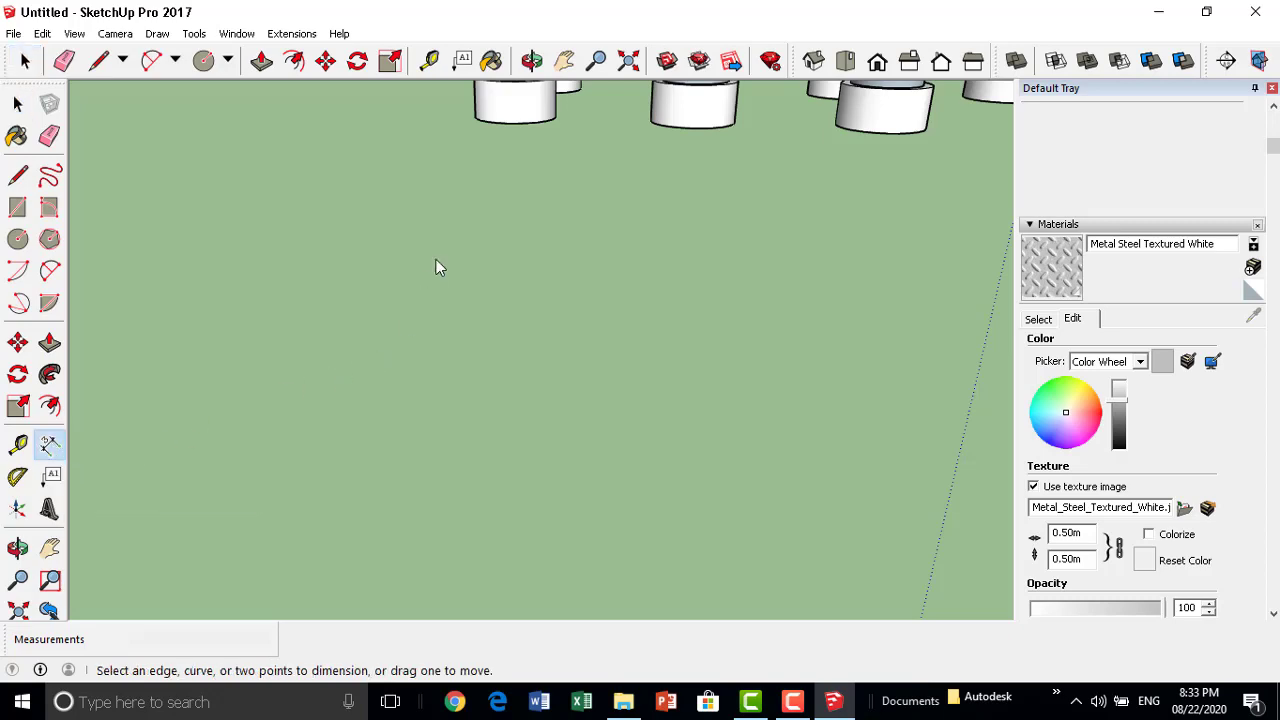
{"action": "mouse_move", "coordinate": [436, 267]}
{"action": "middle_mouse_down"}
{"action": "mouse_move", "coordinate": [472, 418]}
{"action": "mouse_move", "coordinate": [630, 190]}
{"action": "middle_mouse_up"}
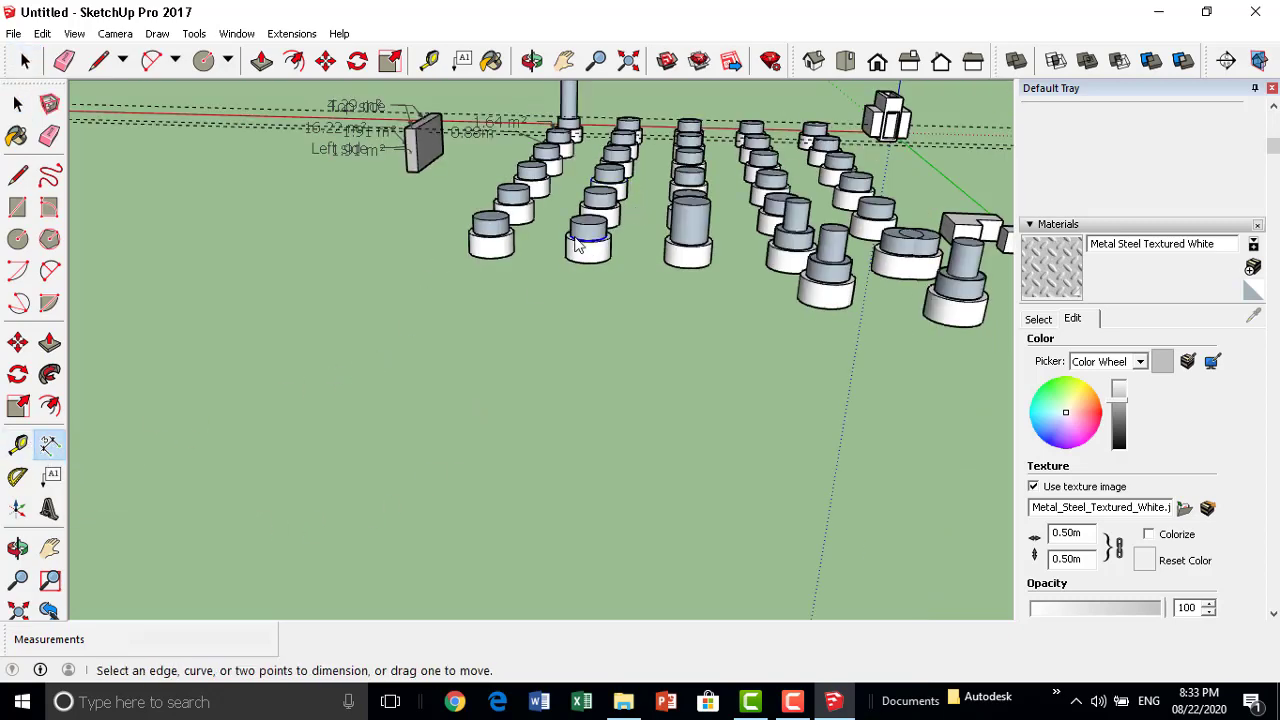
{"action": "scroll", "coordinate": [578, 245], "scroll_direction": "up", "scroll_amount": 3}
{"action": "scroll", "coordinate": [594, 235], "scroll_direction": "up", "scroll_amount": 2}
{"action": "scroll", "coordinate": [578, 381], "scroll_direction": "up", "scroll_amount": 3}
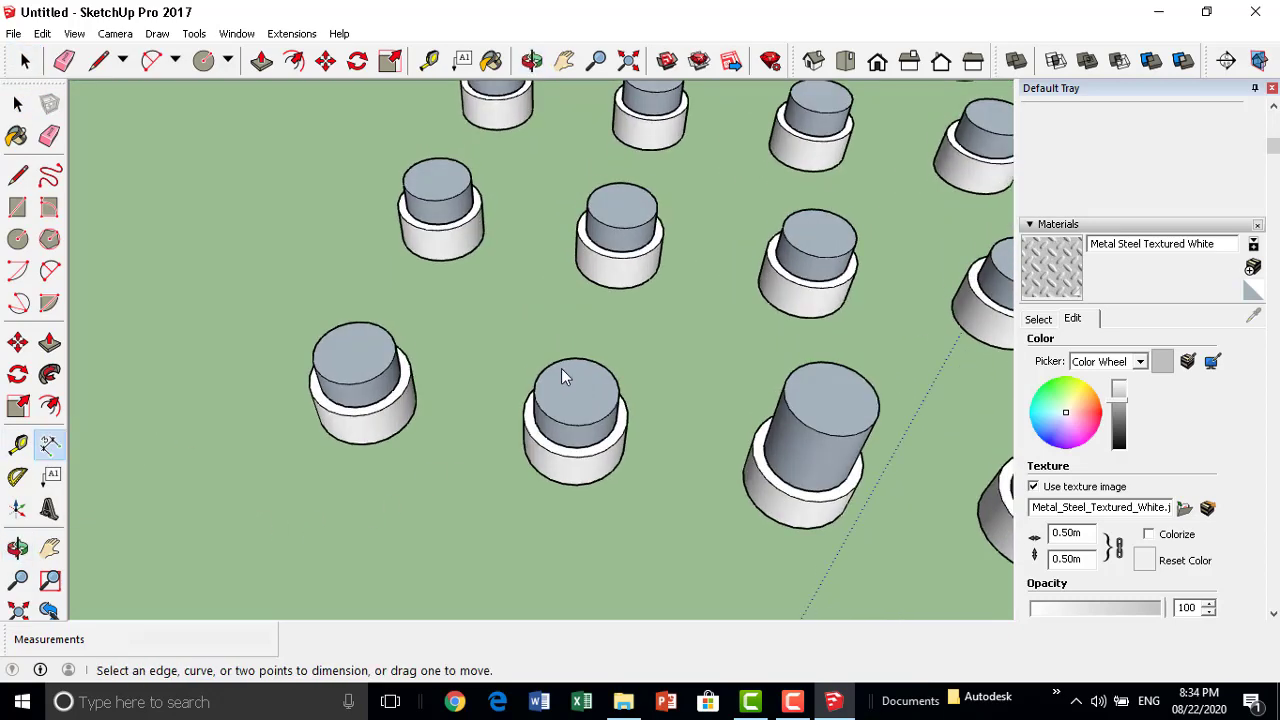
{"action": "left_click", "coordinate": [572, 362]}
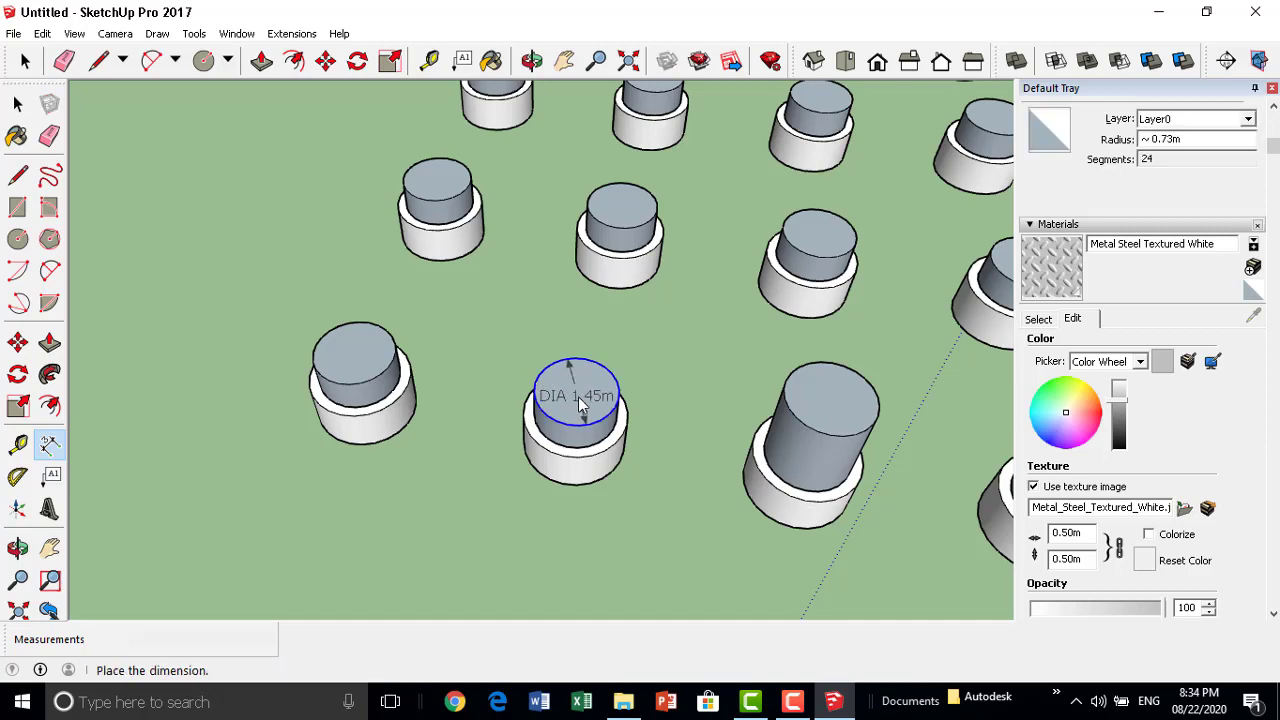
{"action": "left_click", "coordinate": [578, 396]}
{"action": "scroll", "coordinate": [436, 341], "scroll_direction": "down", "scroll_amount": 2}
{"action": "scroll", "coordinate": [436, 341], "scroll_direction": "down", "scroll_amount": 2}
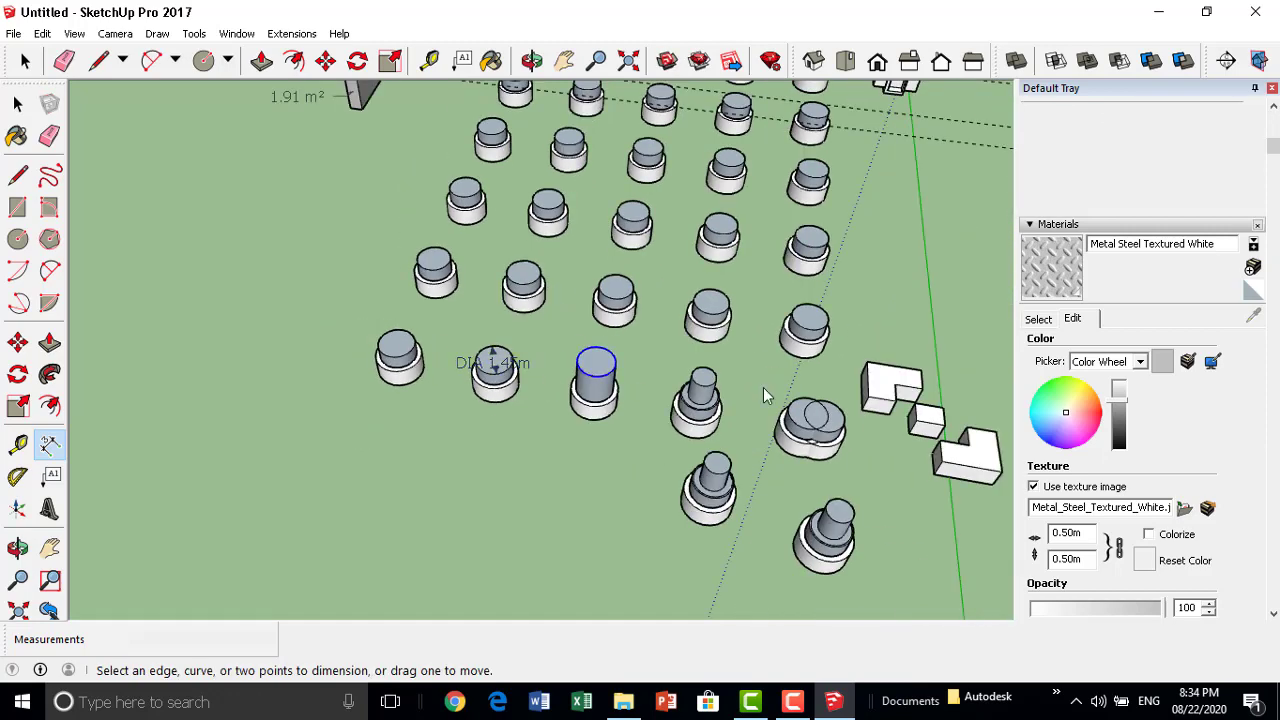
{"action": "scroll", "coordinate": [810, 373], "scroll_direction": "up", "scroll_amount": 4}
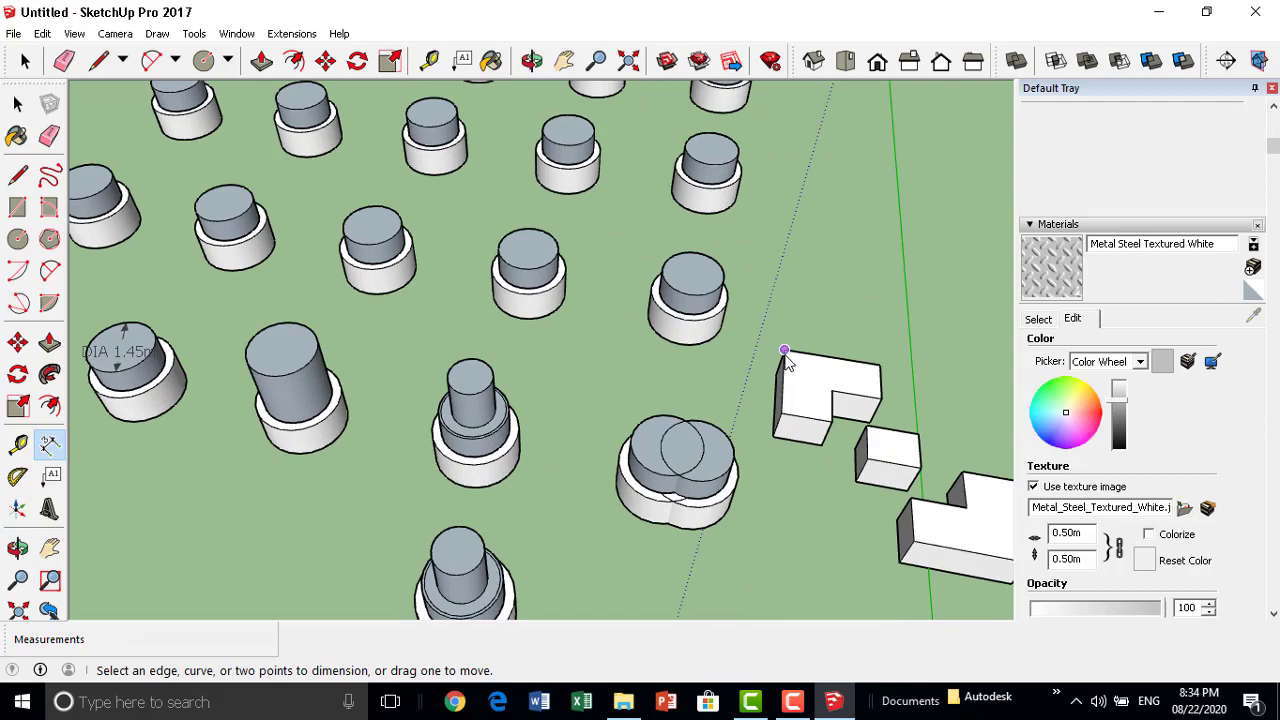
Dimension the L-shaped block's left edge 1.75m and top edge 2.01m, then zoom extents.
{"action": "left_click", "coordinate": [784, 351]}
{"action": "left_click", "coordinate": [775, 436]}
{"action": "left_click", "coordinate": [768, 403]}
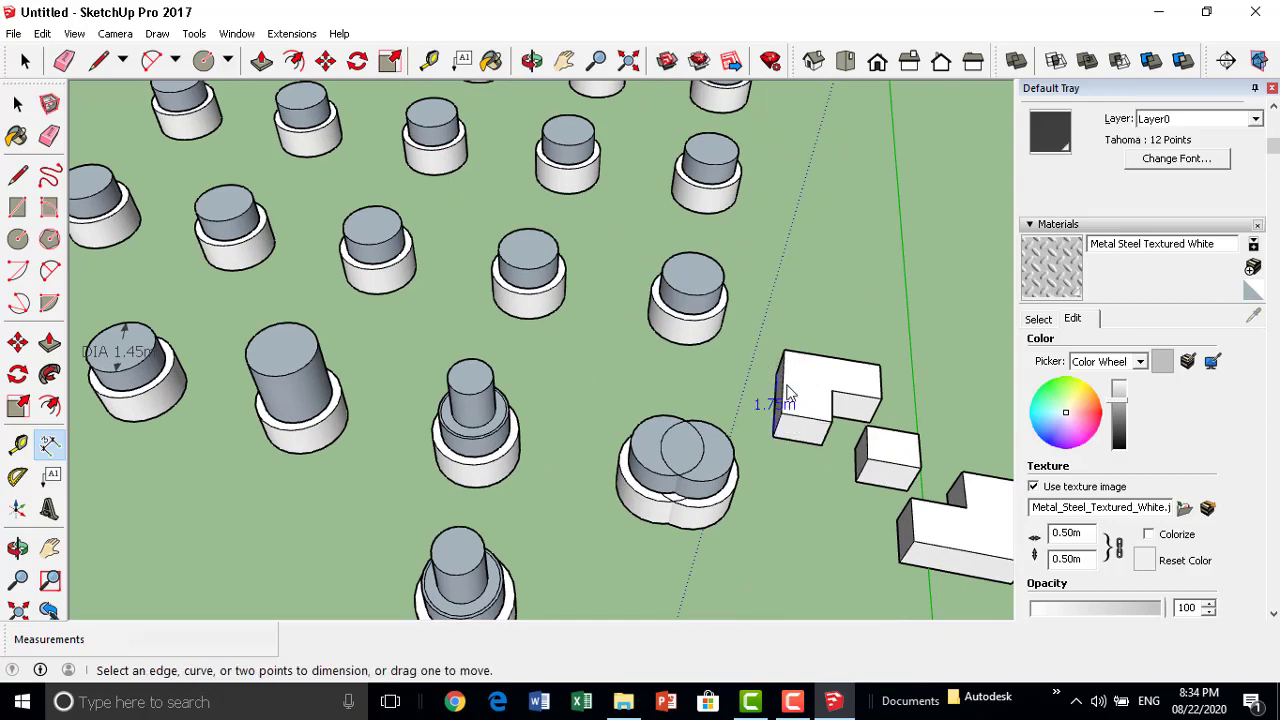
{"action": "scroll", "coordinate": [787, 393], "scroll_direction": "up", "scroll_amount": 1}
{"action": "left_click", "coordinate": [784, 345]}
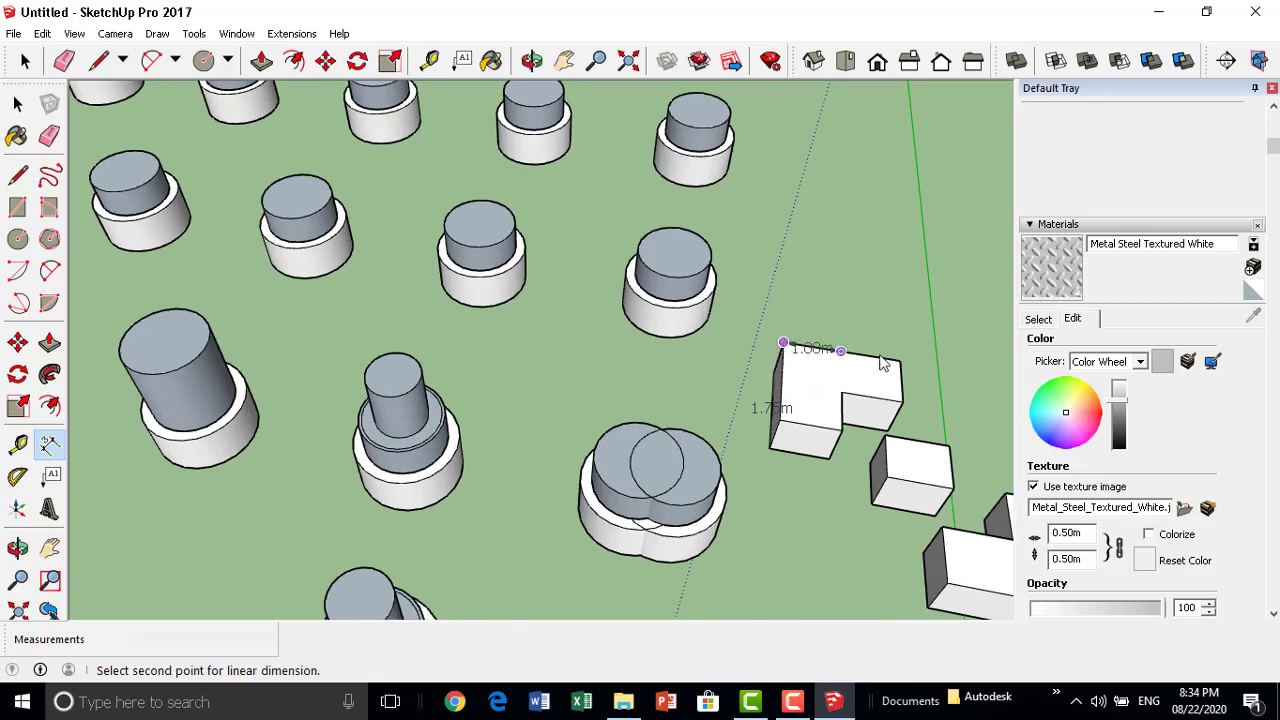
{"action": "left_click", "coordinate": [900, 361]}
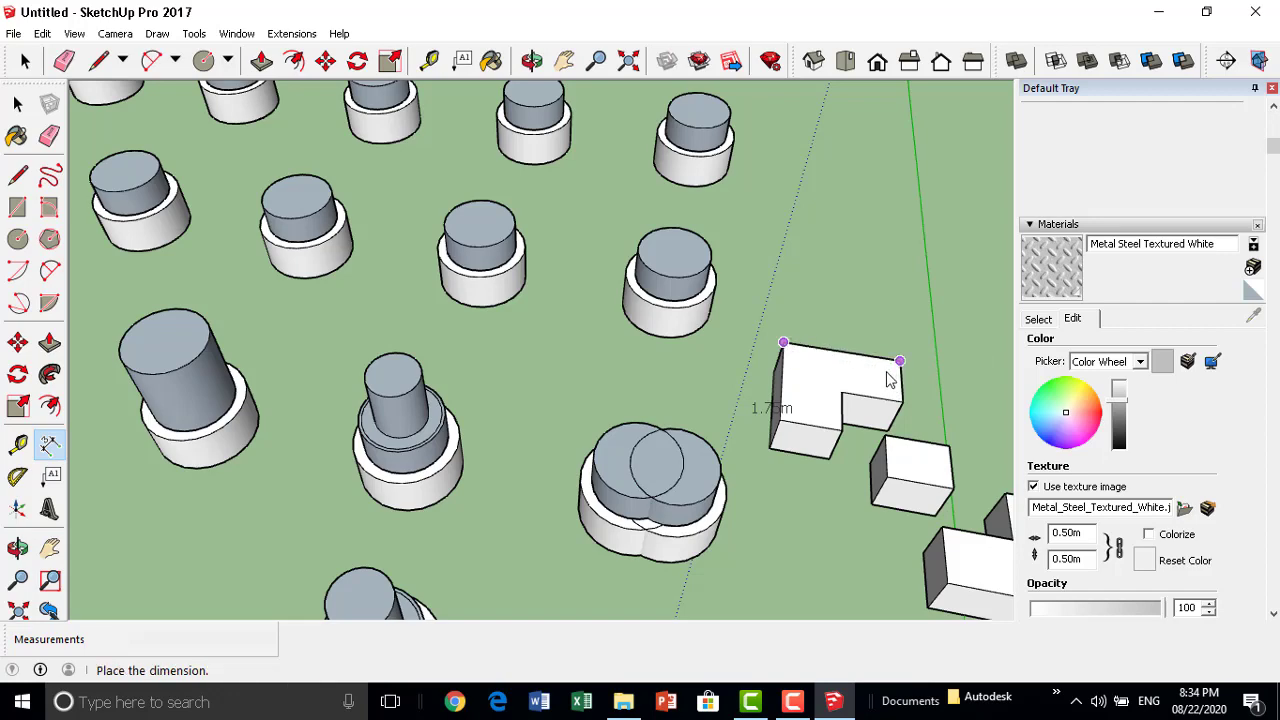
{"action": "left_click", "coordinate": [845, 342]}
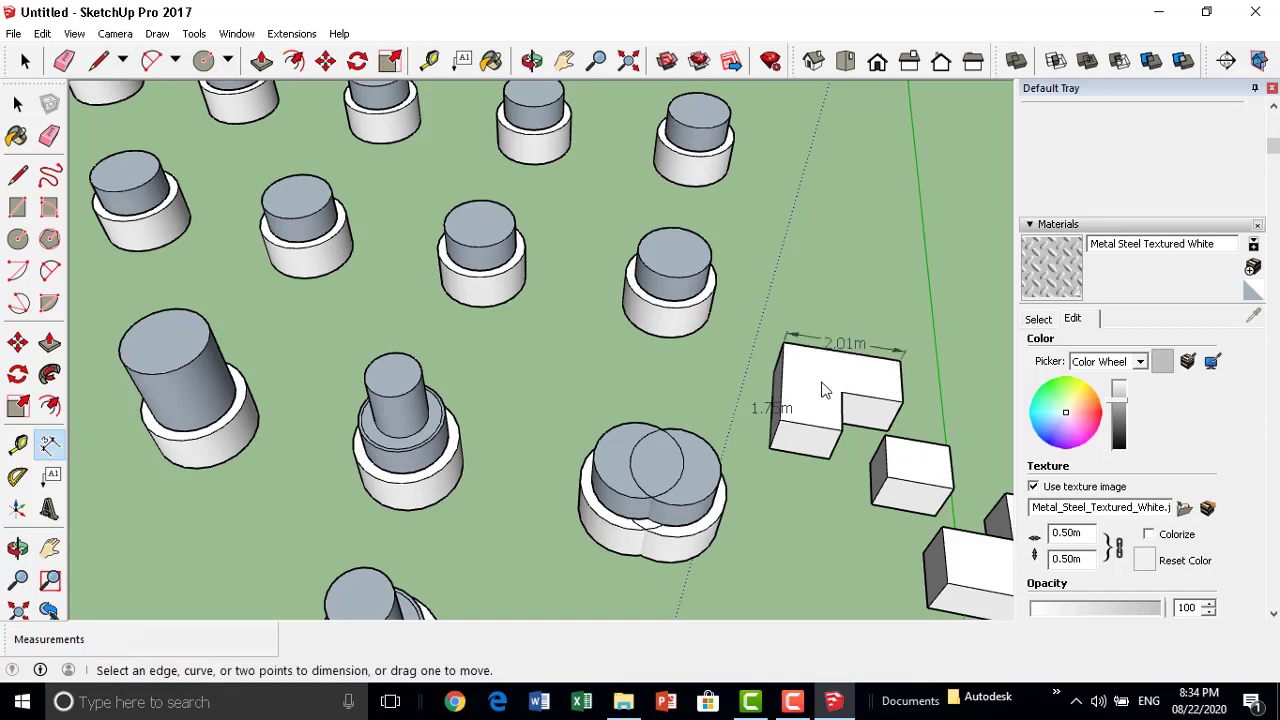
{"action": "middle_click_drag", "start_coordinate": [823, 380], "coordinate": [484, 349]}
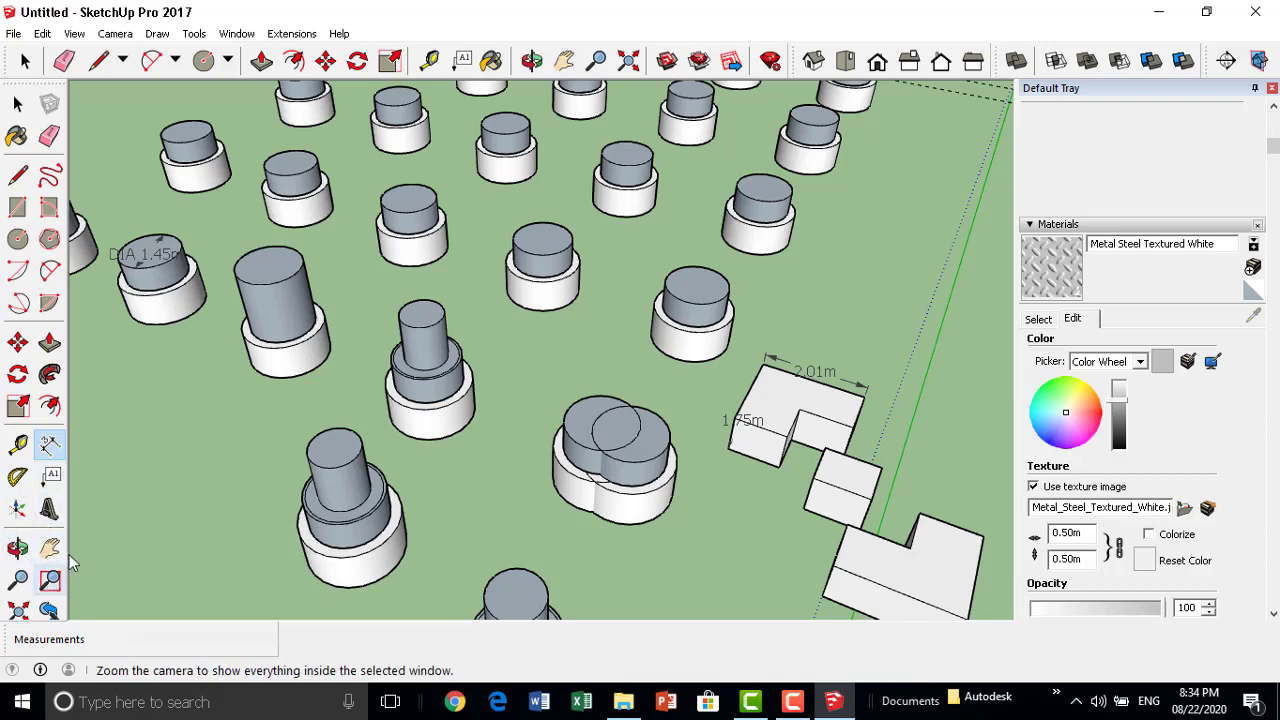
{"action": "key", "text": "shift+z"}
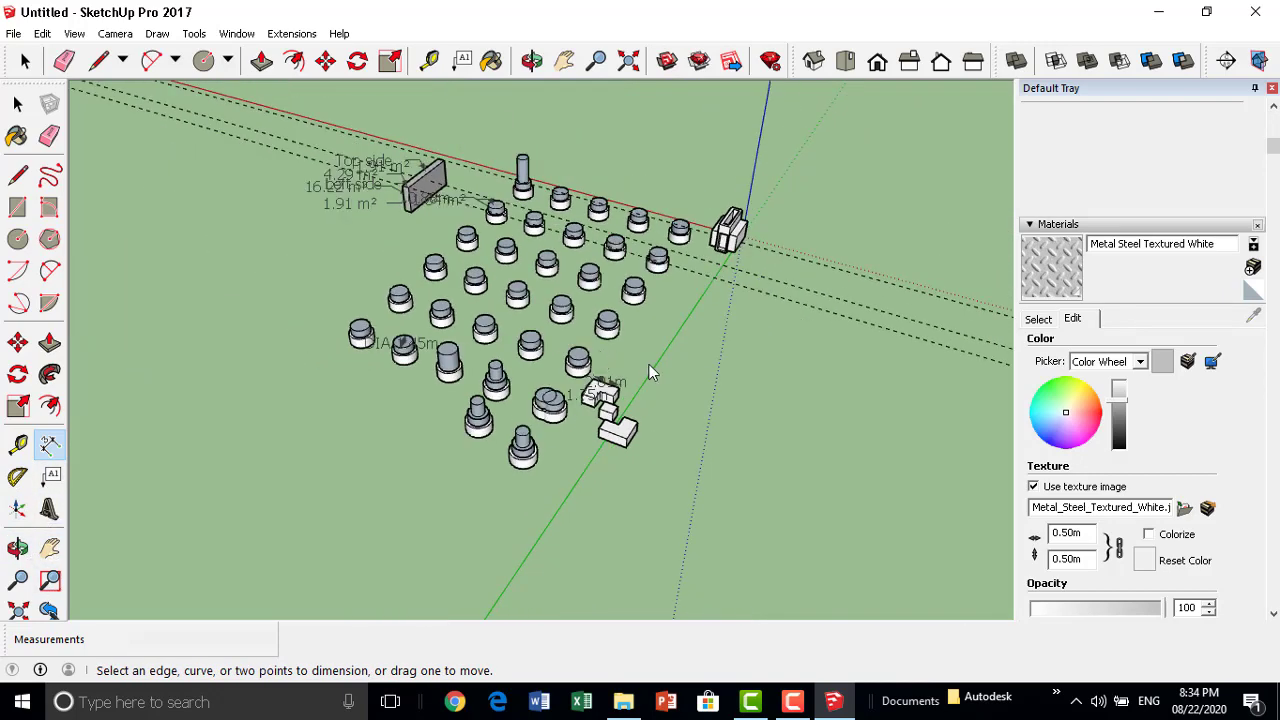